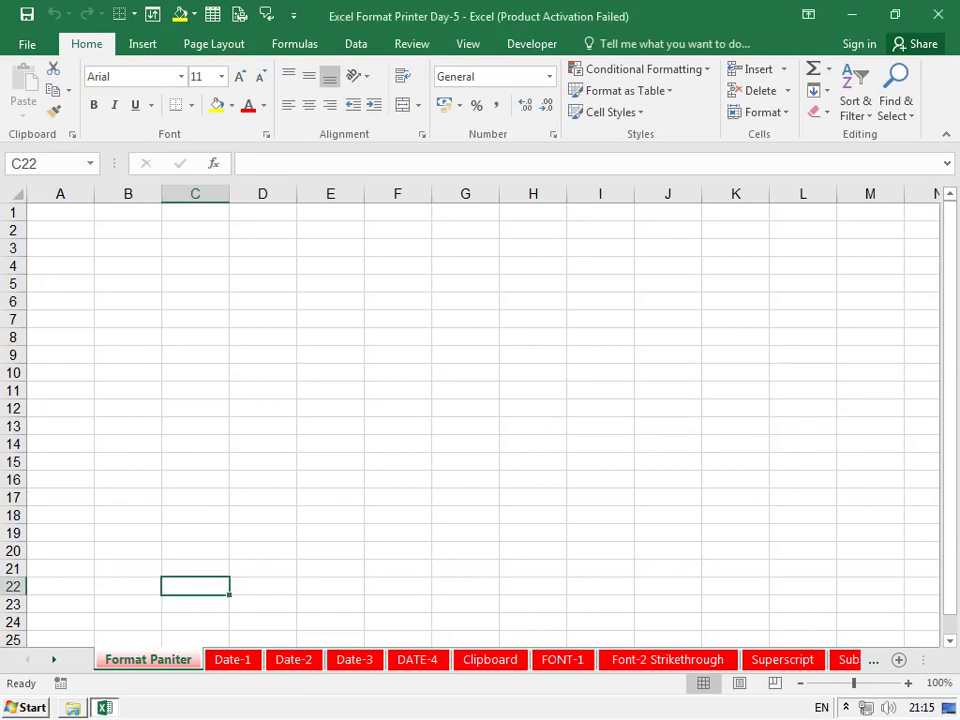
On the Alignment sheet, merge and centre C3:I7 and enter a sample name in it
key(ctrl+Page_Down)
key(ctrl+Page_Down)
key(ctrl+Page_Down)
key(ctrl+Page_Down)
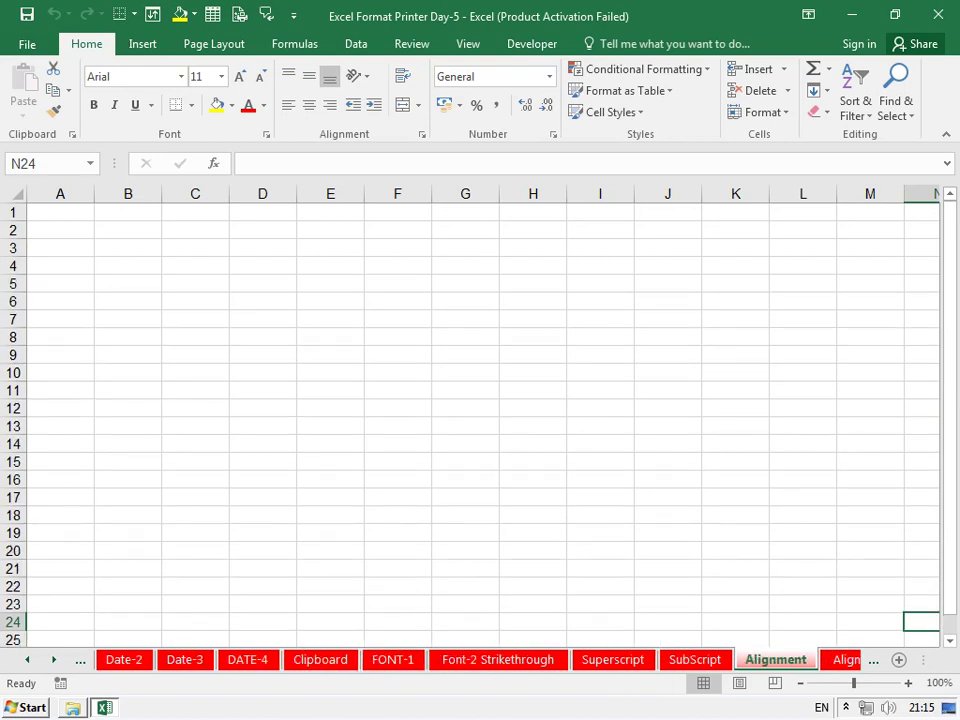
mouse_move(195, 248)
mouse_down()
mouse_move(330, 301)
mouse_move(600, 337)
mouse_move(600, 319)
mouse_up()
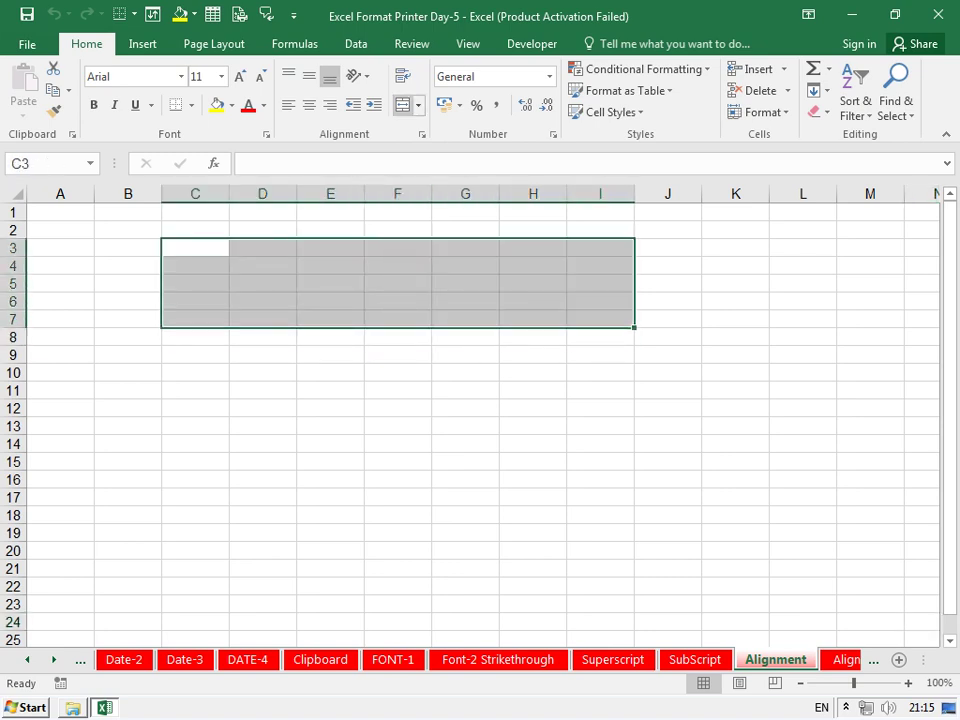
key(alt+h)
key(m)
key(c)
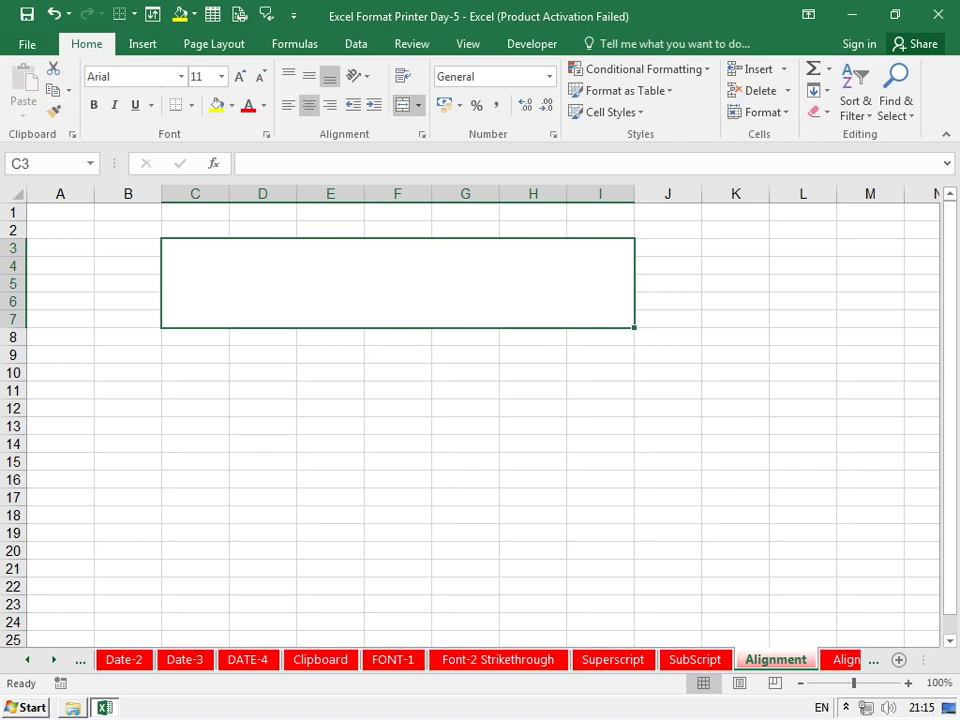
text(ROHIT)
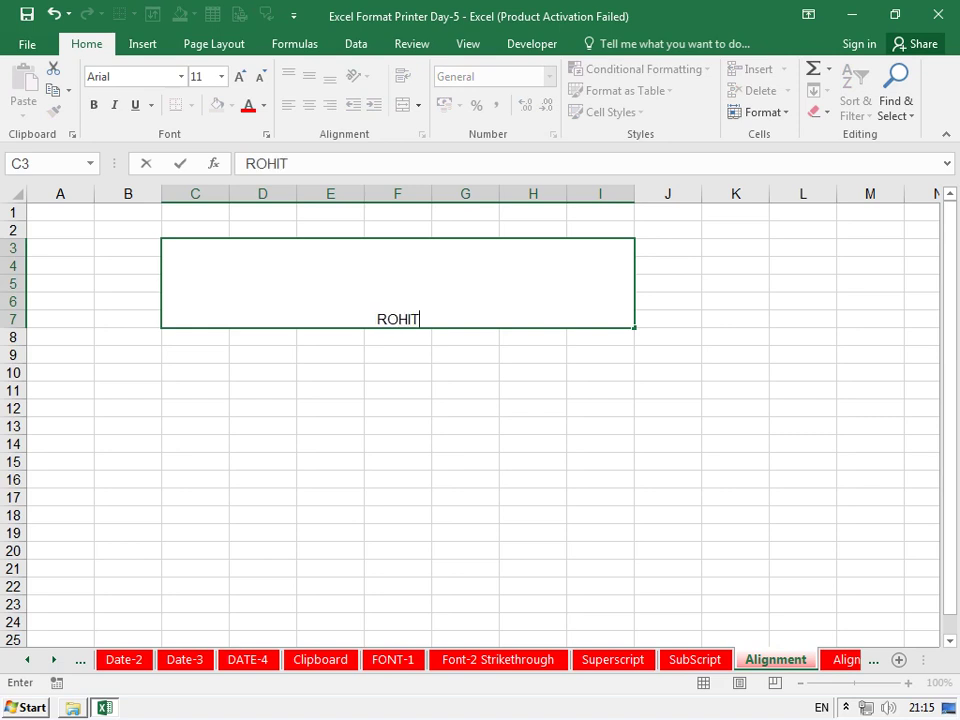
key(Return)
click(397, 283)
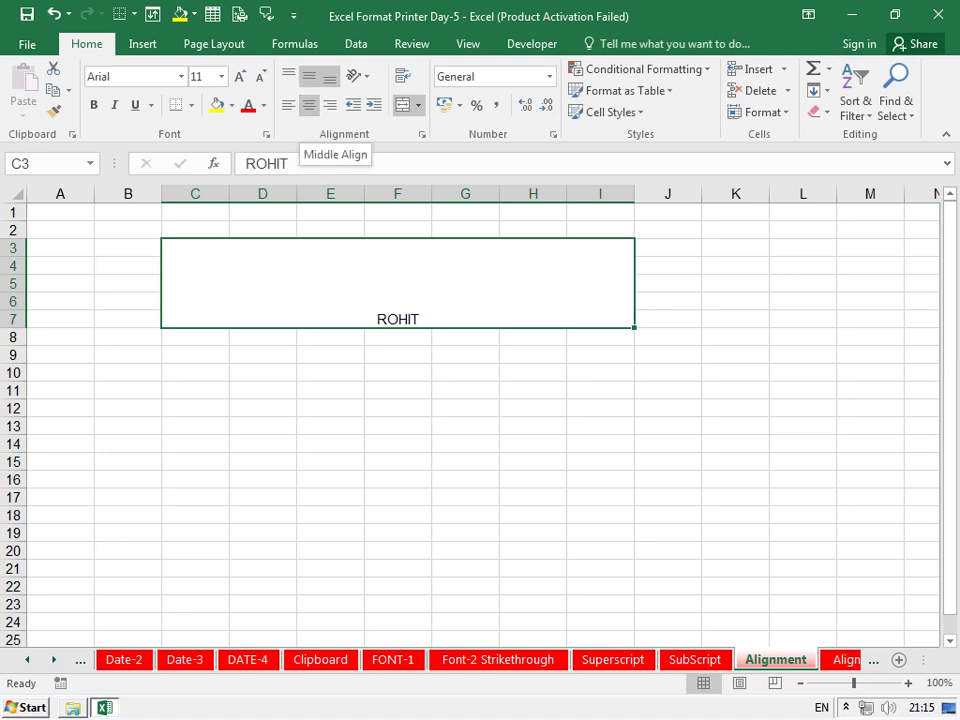
Try Top, Middle and Bottom vertical alignment on the name in the merged cell
click(309, 77)
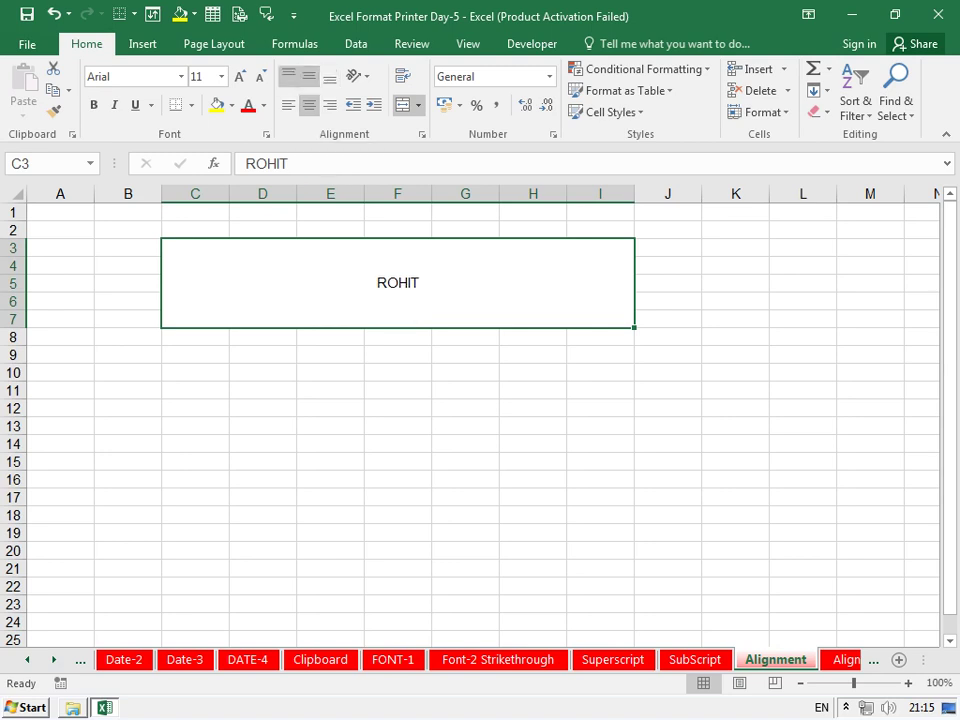
click(288, 76)
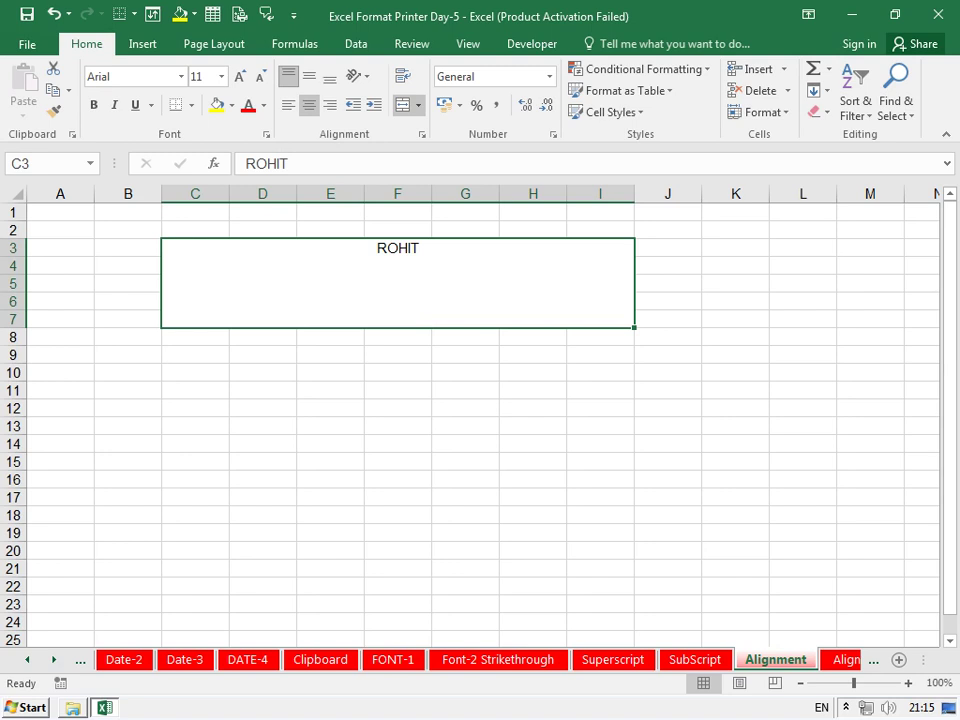
click(330, 77)
click(309, 77)
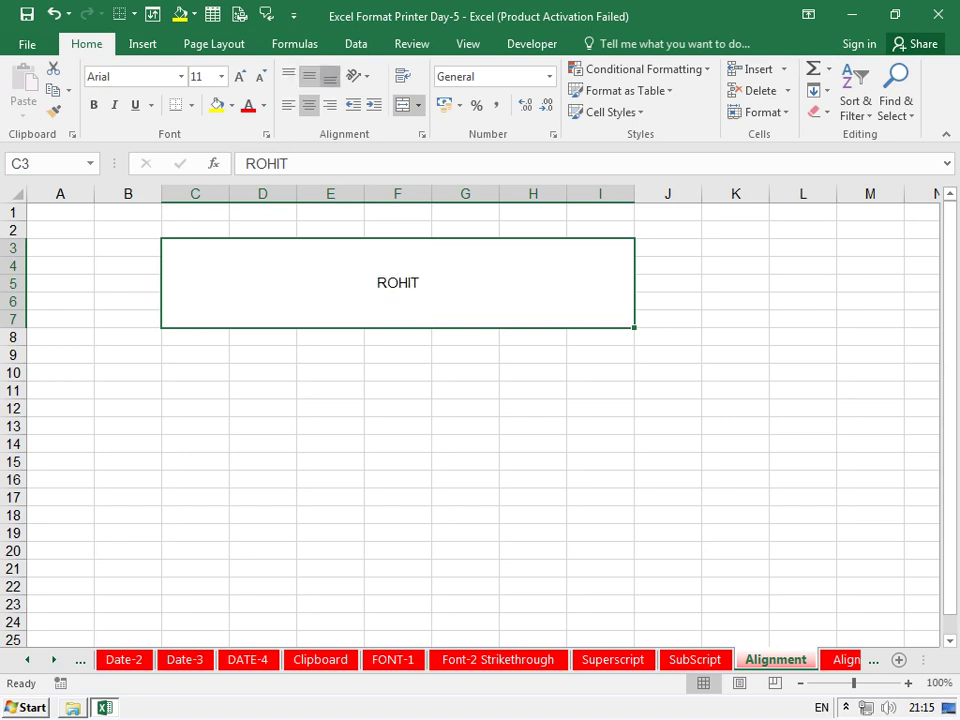
click(330, 77)
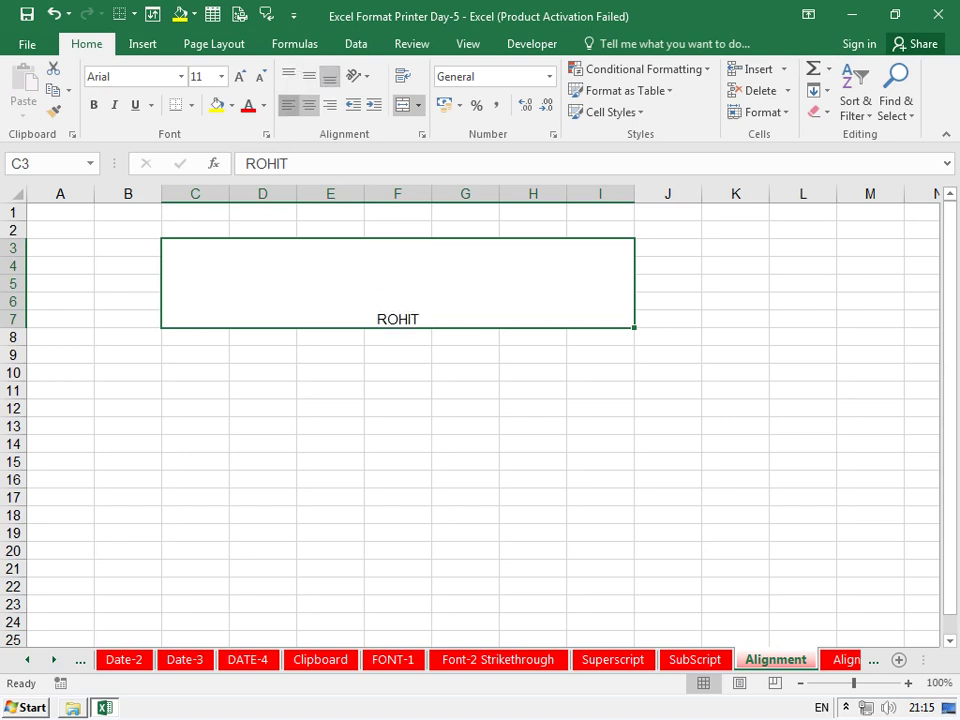
Try Left, Center and Right horizontal alignment on the name
click(288, 105)
click(309, 105)
click(330, 105)
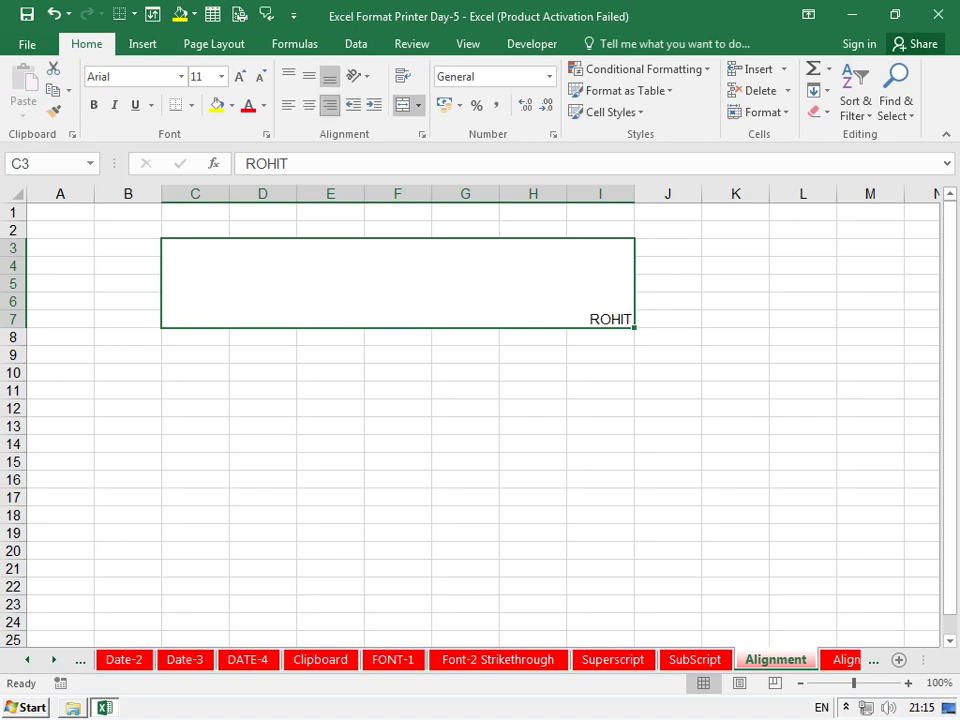
click(309, 105)
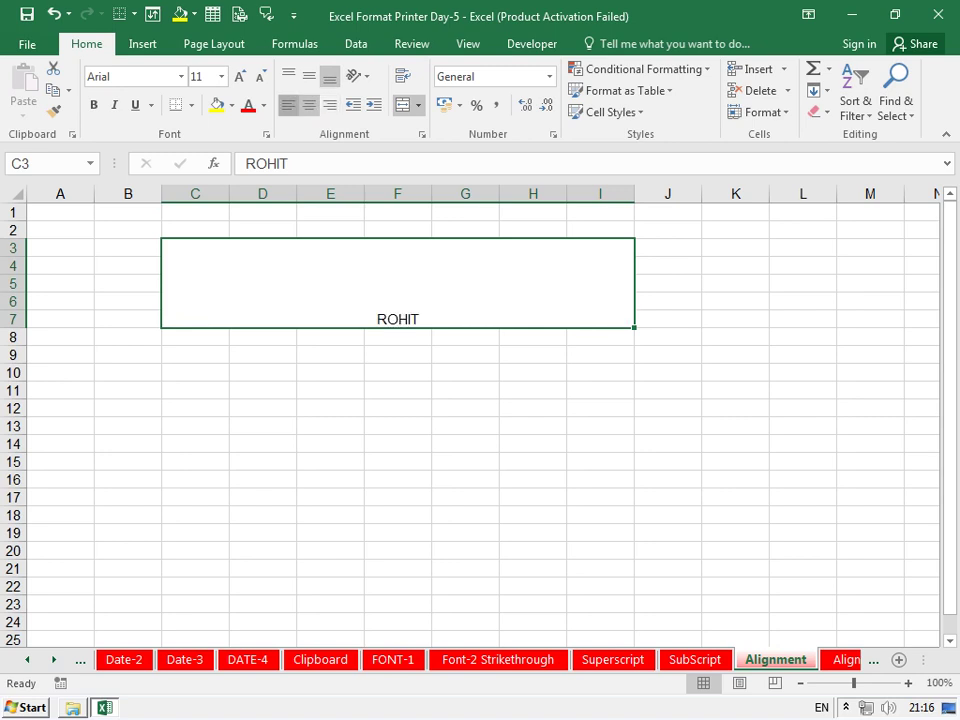
click(288, 105)
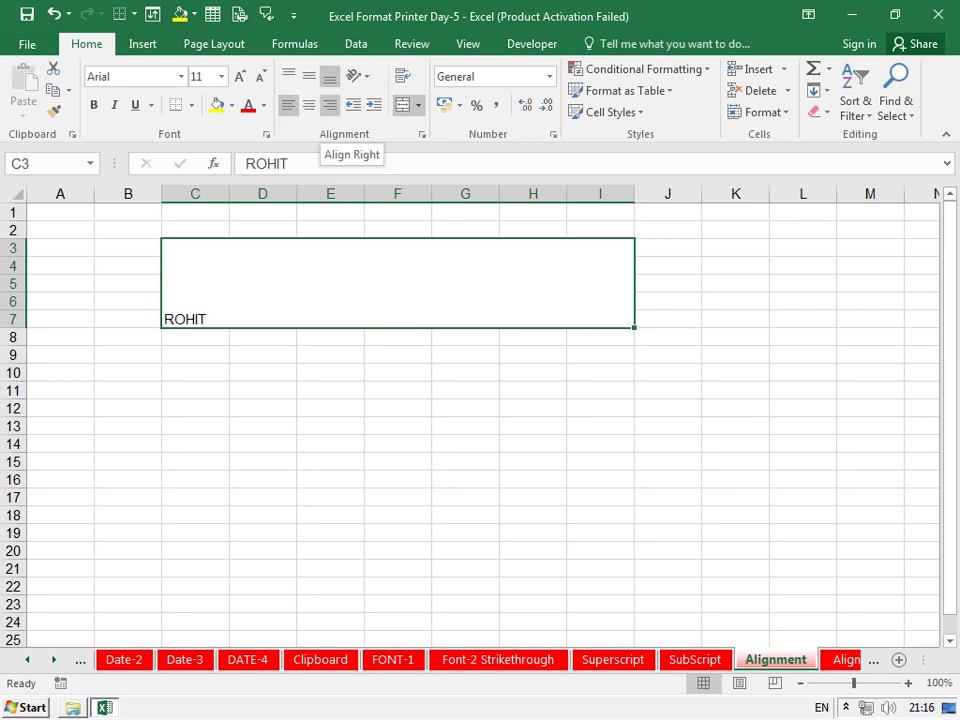
click(330, 105)
click(309, 105)
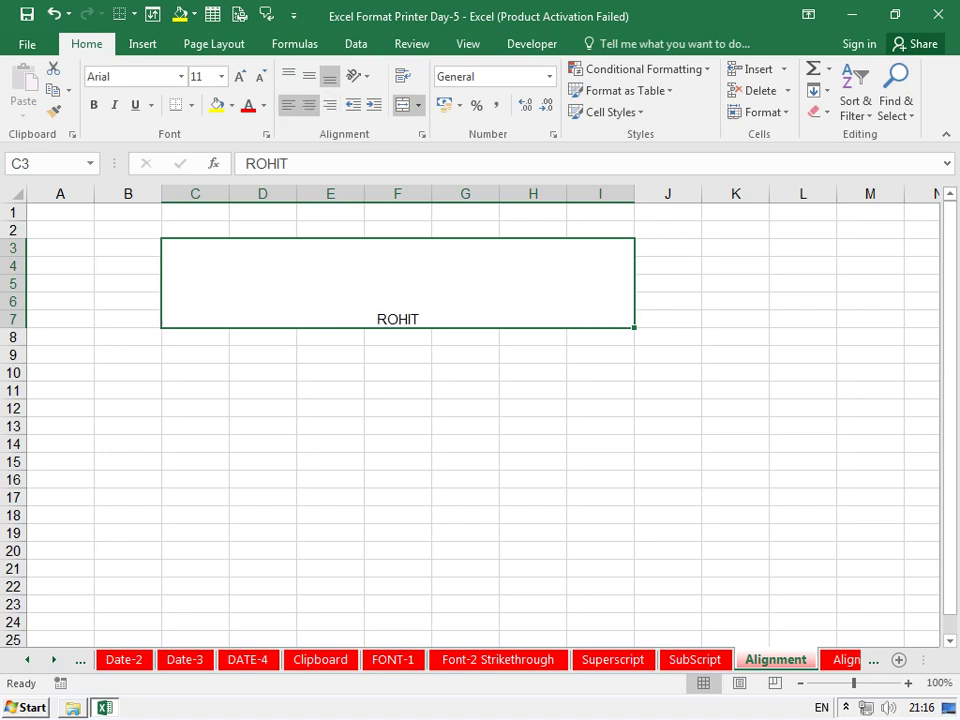
click(288, 105)
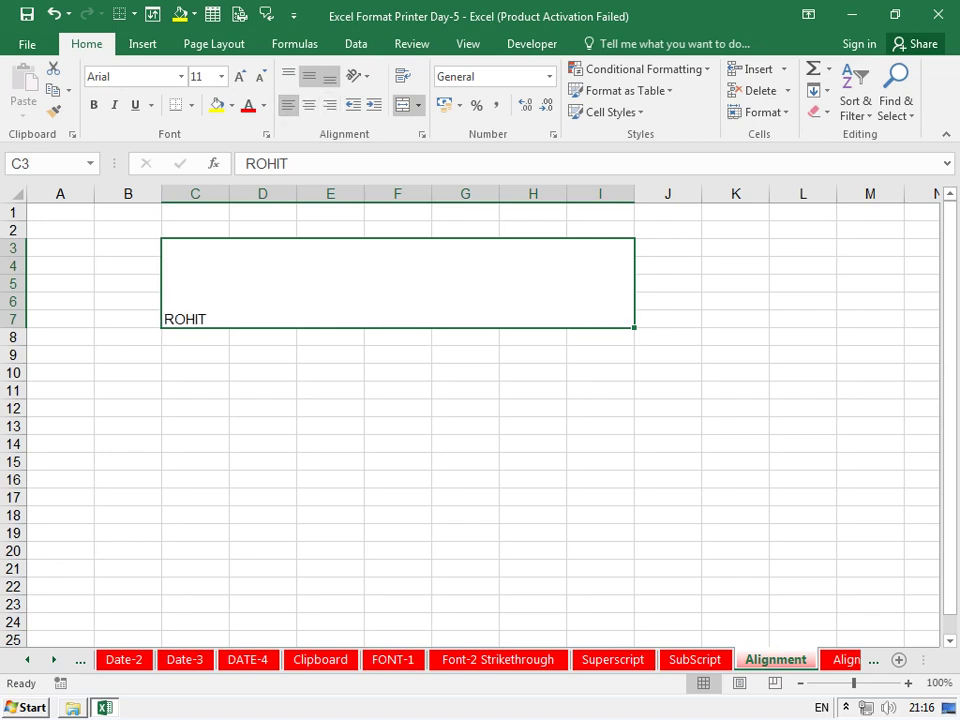
Settle on Middle Align and Center so the name sits in the block's middle
click(309, 77)
click(309, 105)
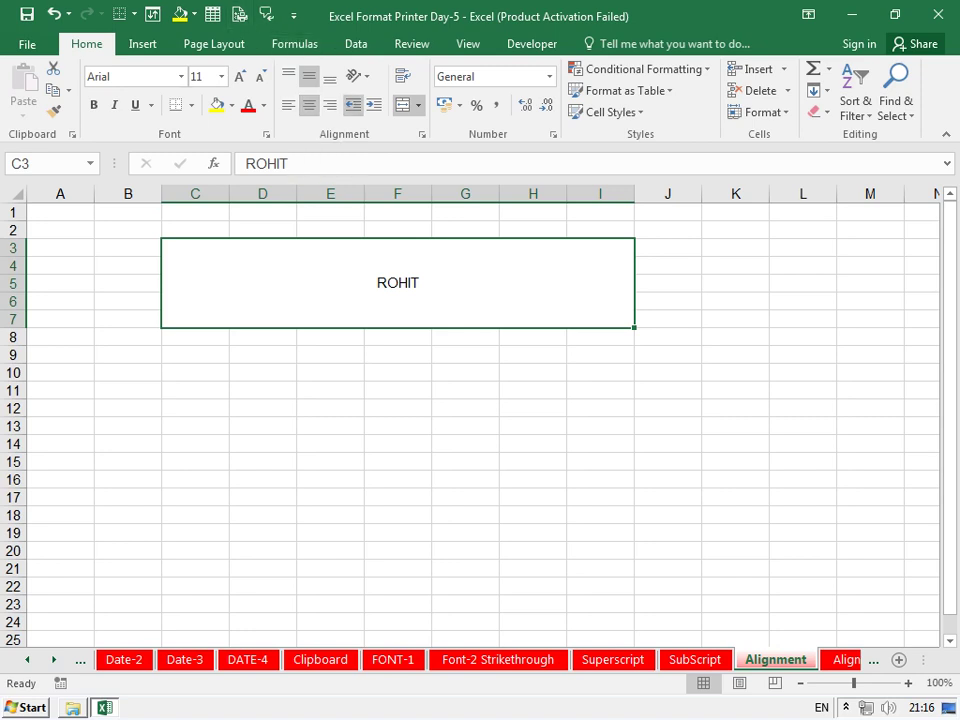
click(357, 76)
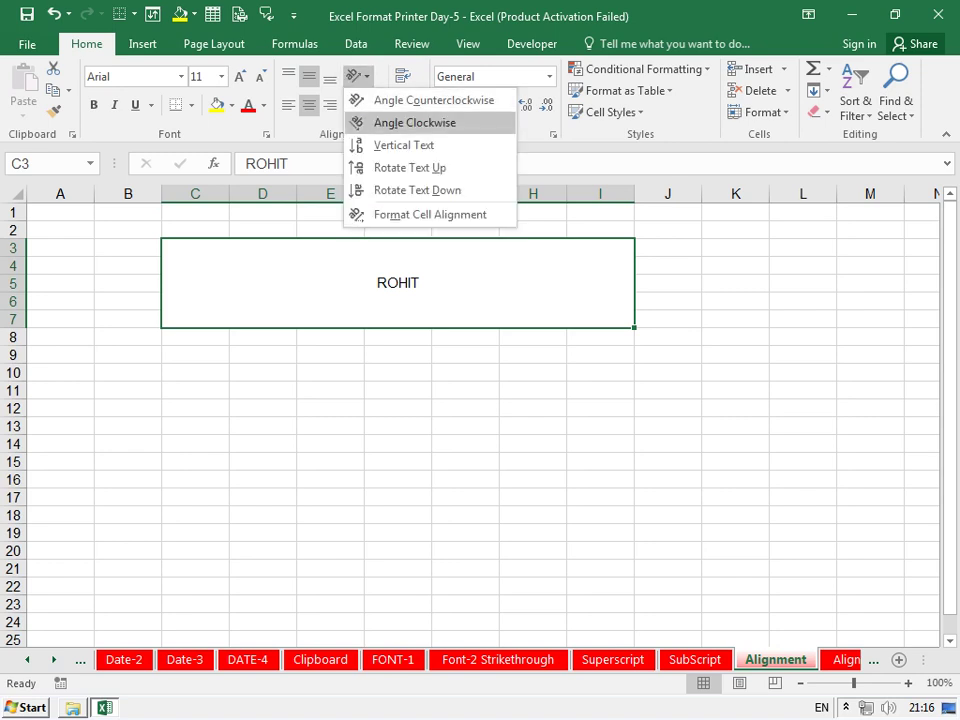
Move past the Wrap Text, Merge & Center and Shrink To Fit sheets to Orientation
key(Escape)
key(ctrl+Page_Down)
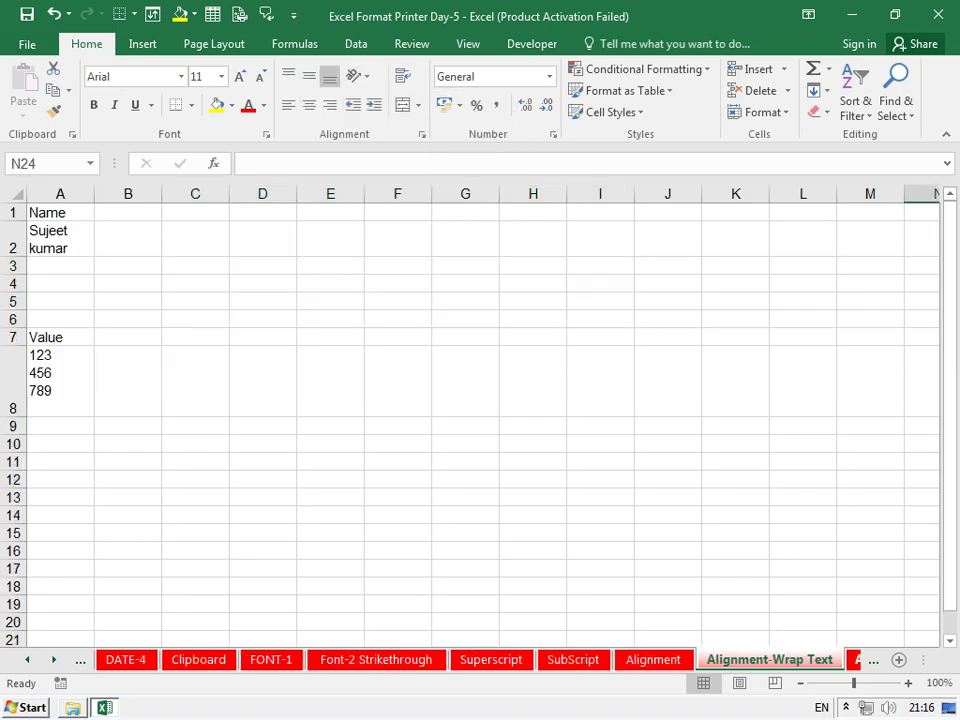
key(ctrl+Page_Down)
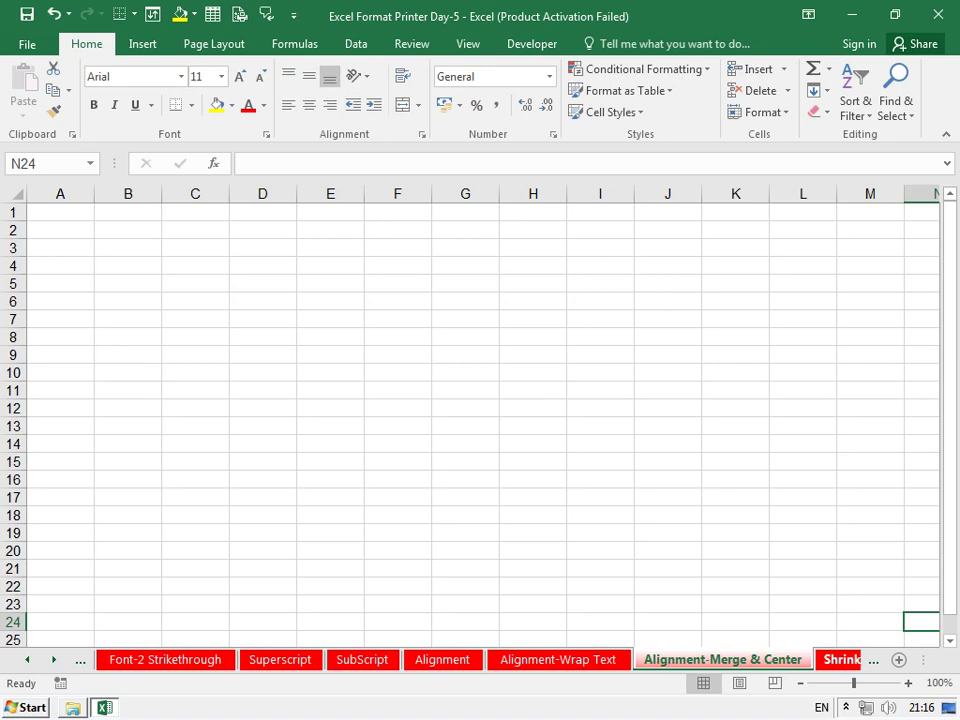
key(ctrl+Page_Down)
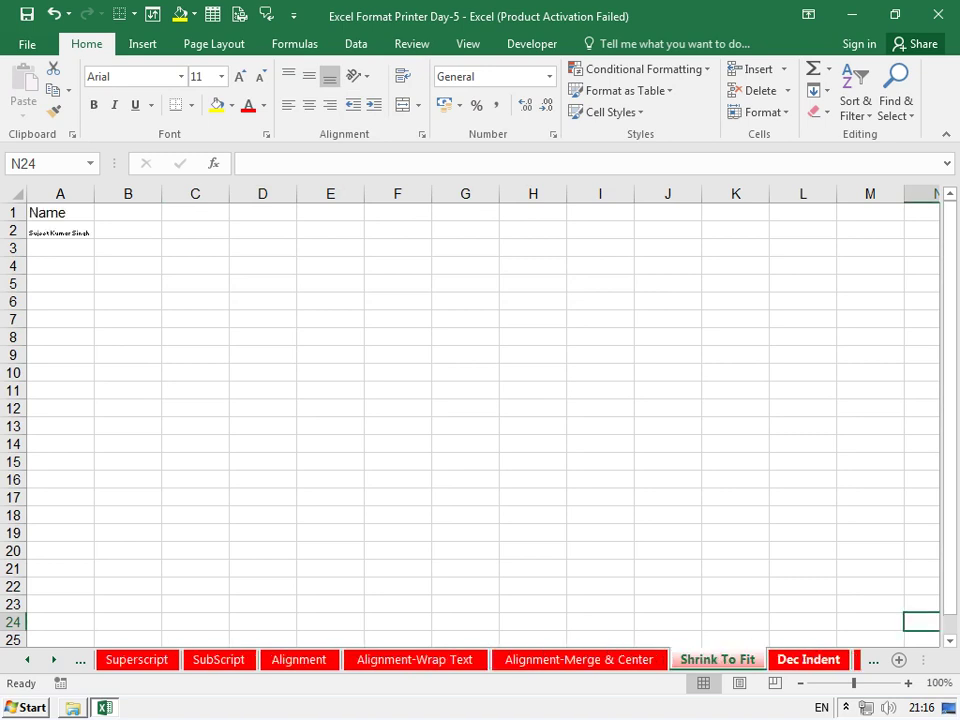
key(ctrl+Page_Down)
key(ctrl+Page_Down)
key(ctrl+Page_Down)
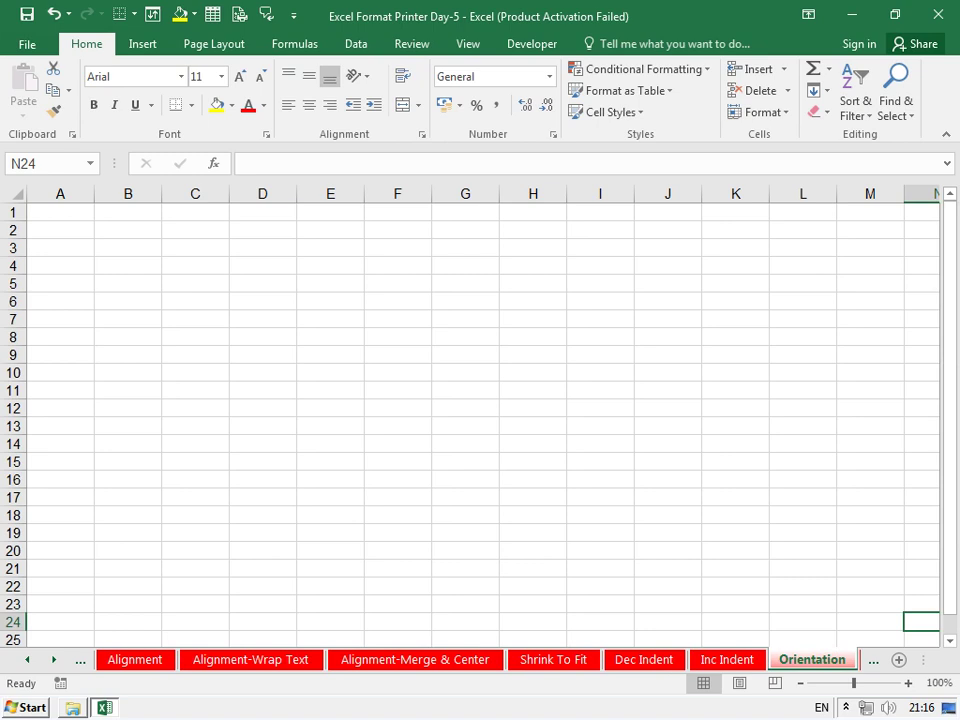
click(195, 355)
Widen column C, make row 5 much taller, and enter a sample name in C5
click(195, 283)
drag(229, 193, 447, 193)
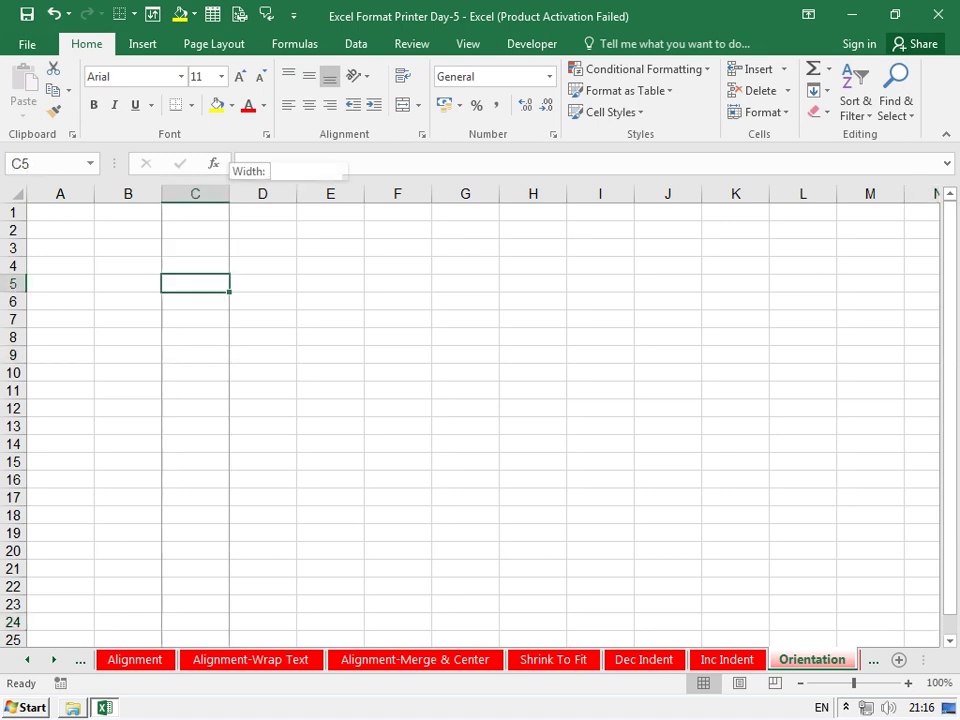
drag(13, 292, 13, 431)
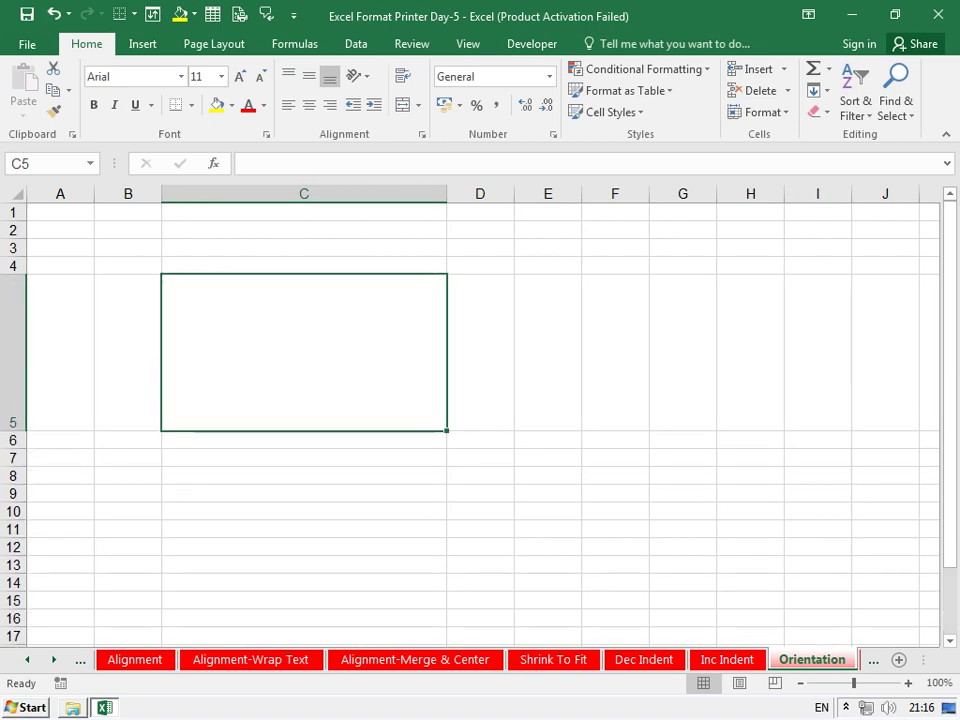
text(SH)
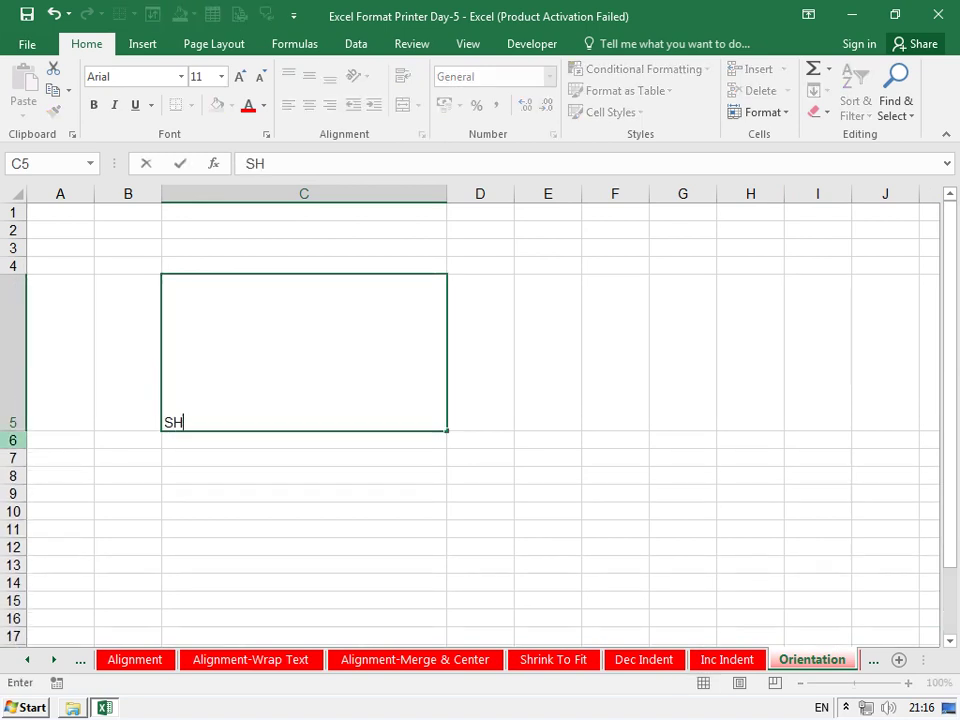
text(AHRUKH)
key(Return)
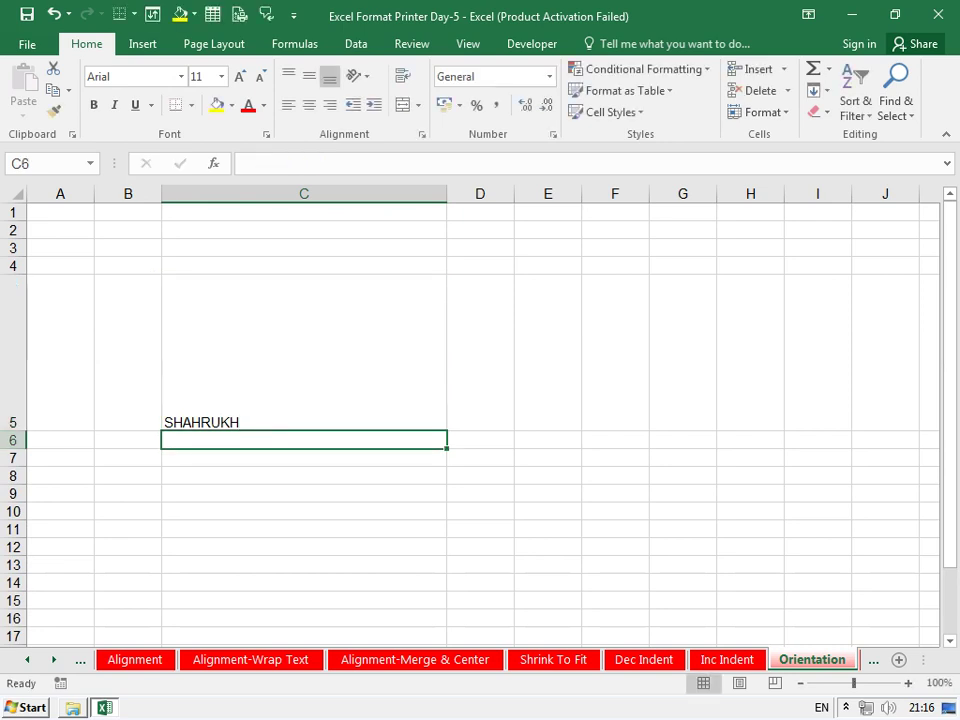
click(304, 352)
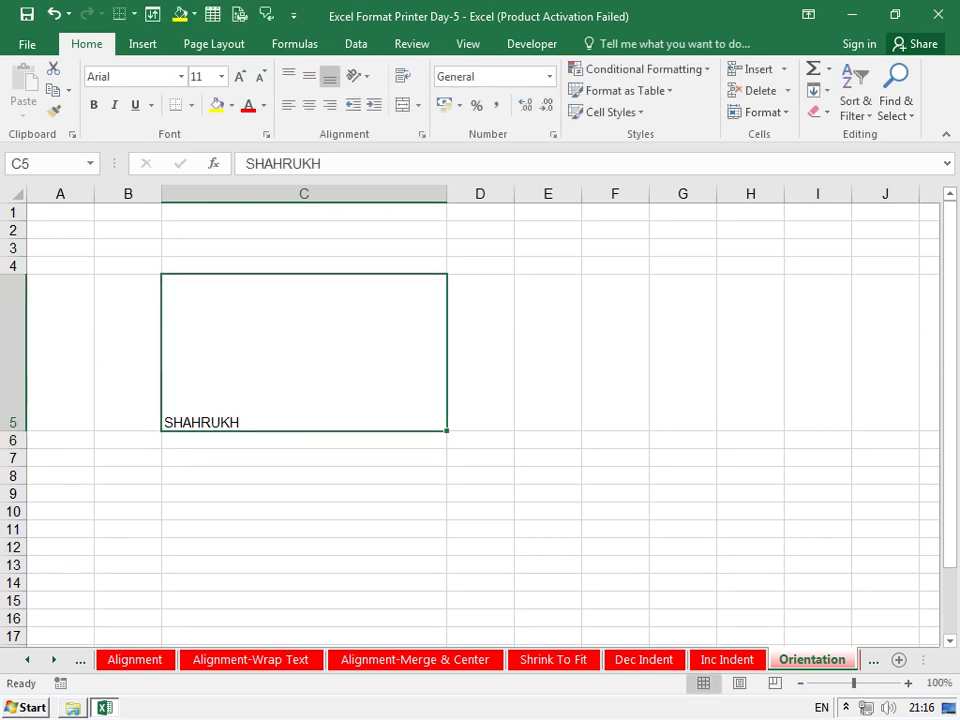
click(358, 76)
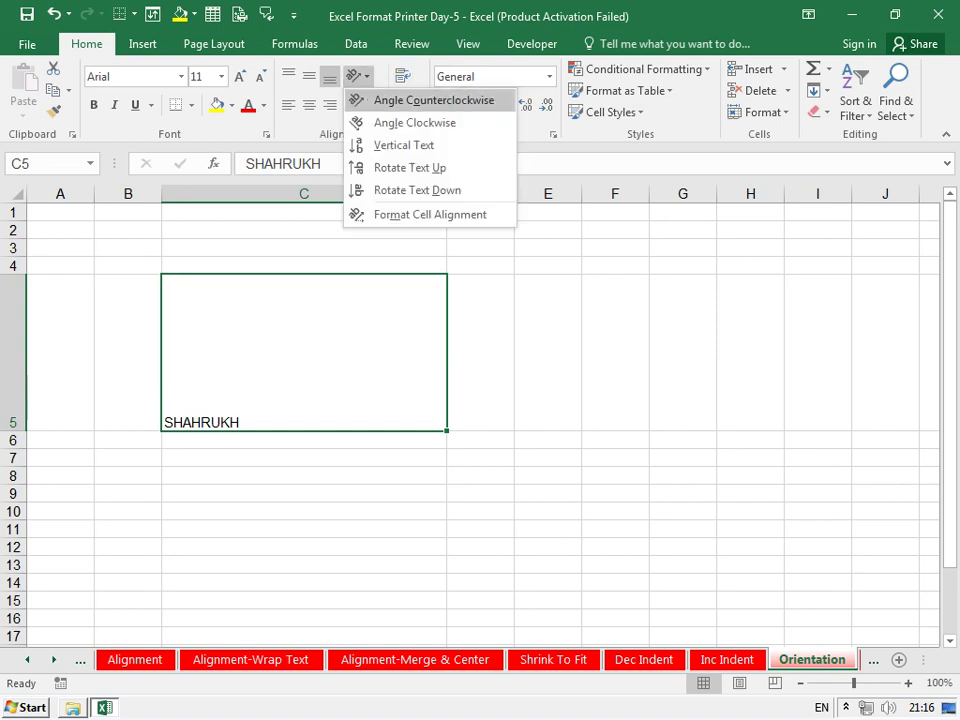
Try Angle Counterclockwise, Angle Clockwise and Vertical Text on the centred name in C5
click(433, 100)
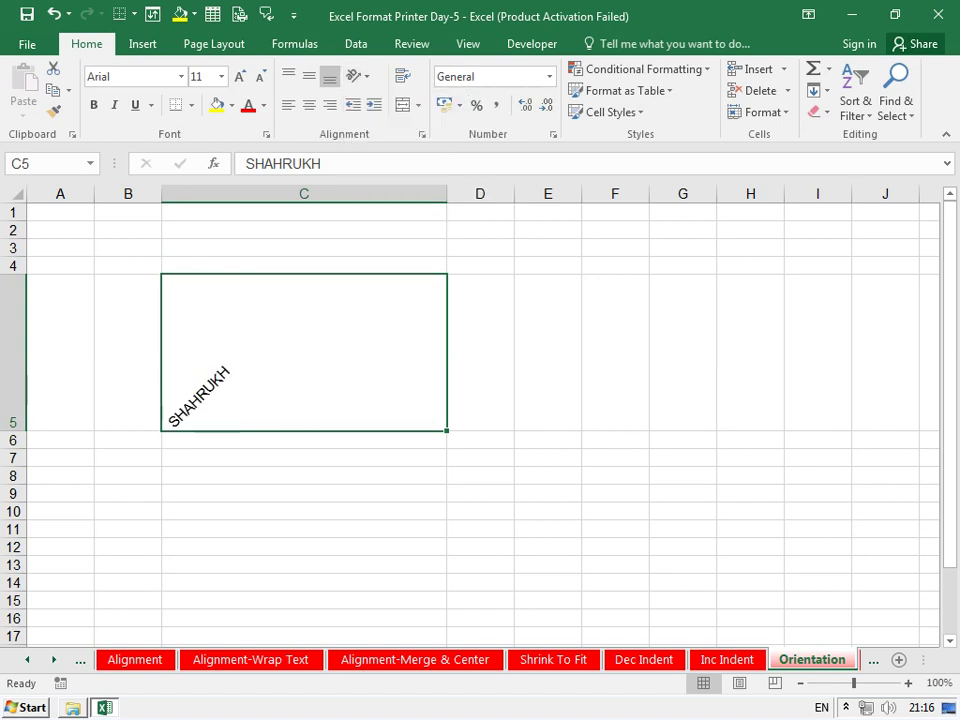
click(309, 105)
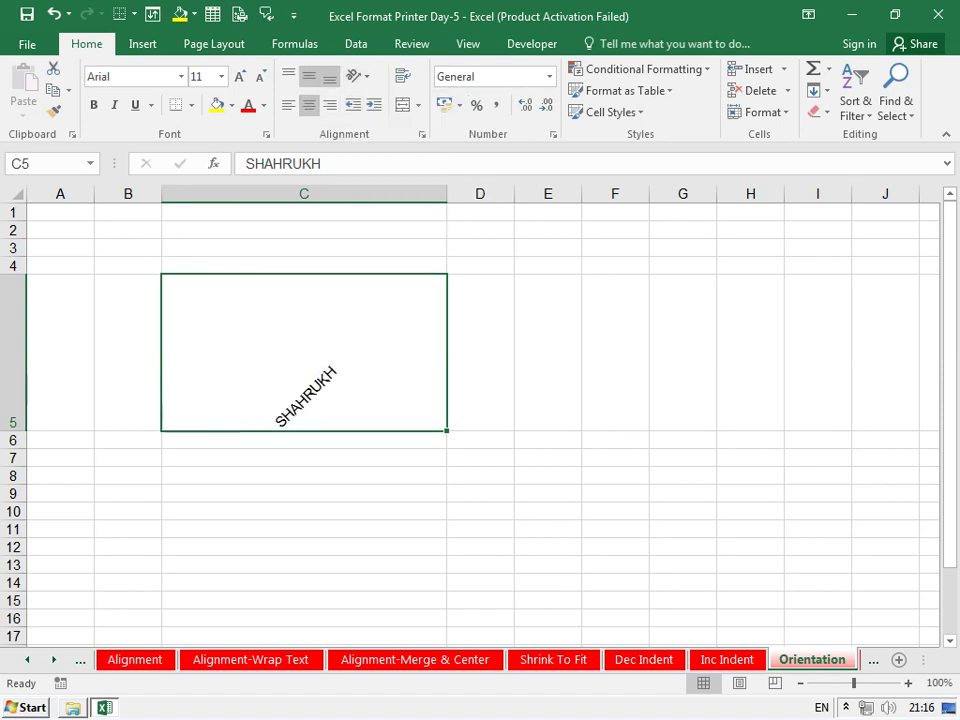
click(309, 76)
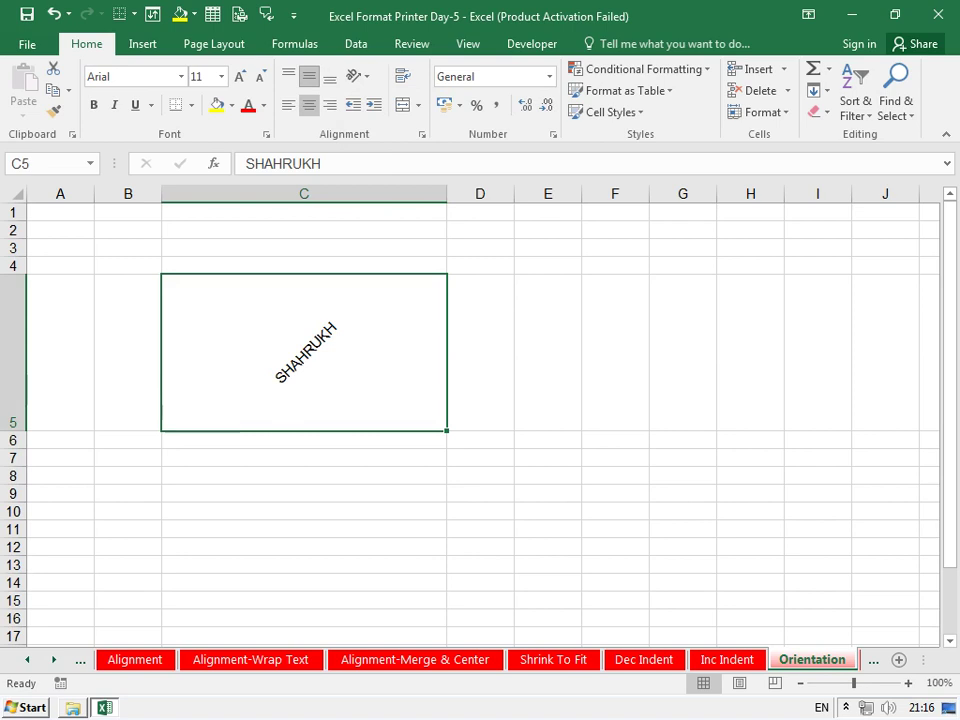
click(358, 76)
click(414, 122)
click(358, 76)
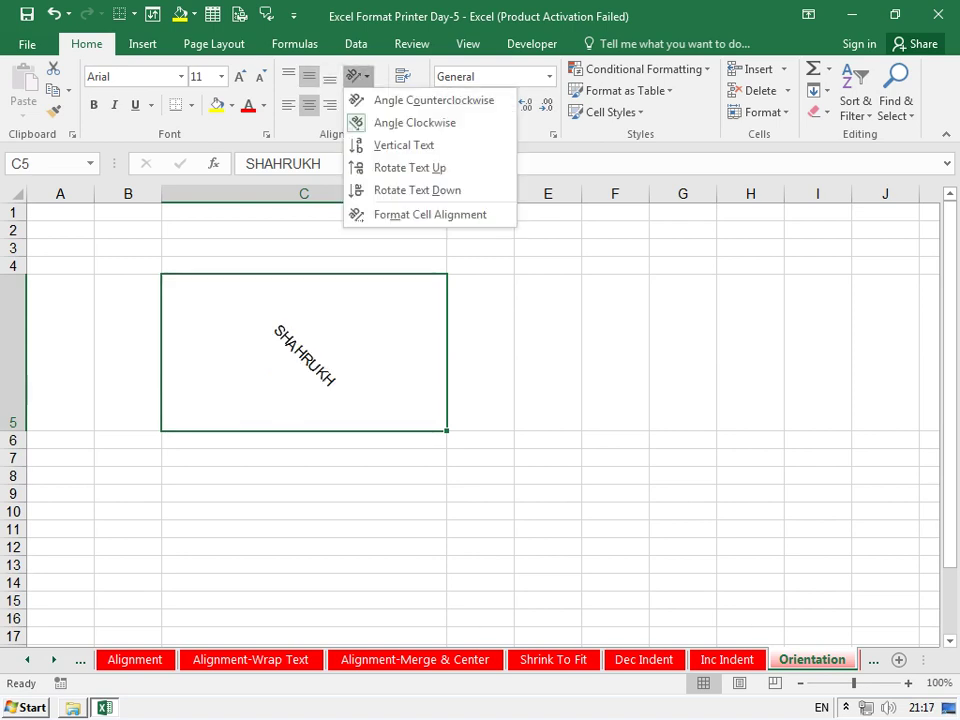
click(404, 145)
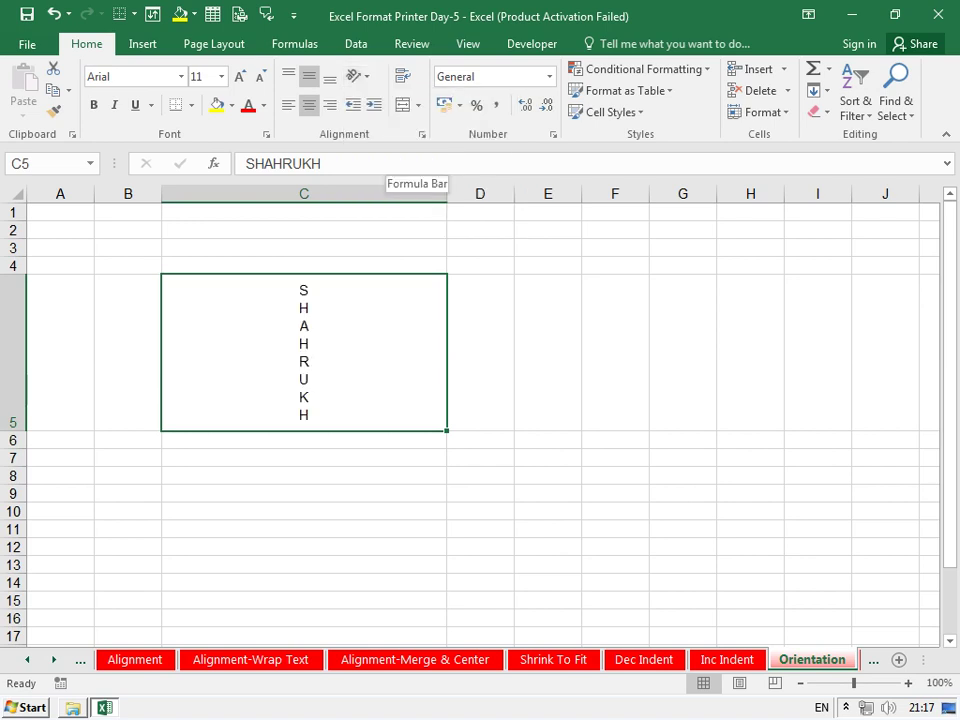
Rotate the name to read upward, then finish with Rotate Text Down
click(356, 76)
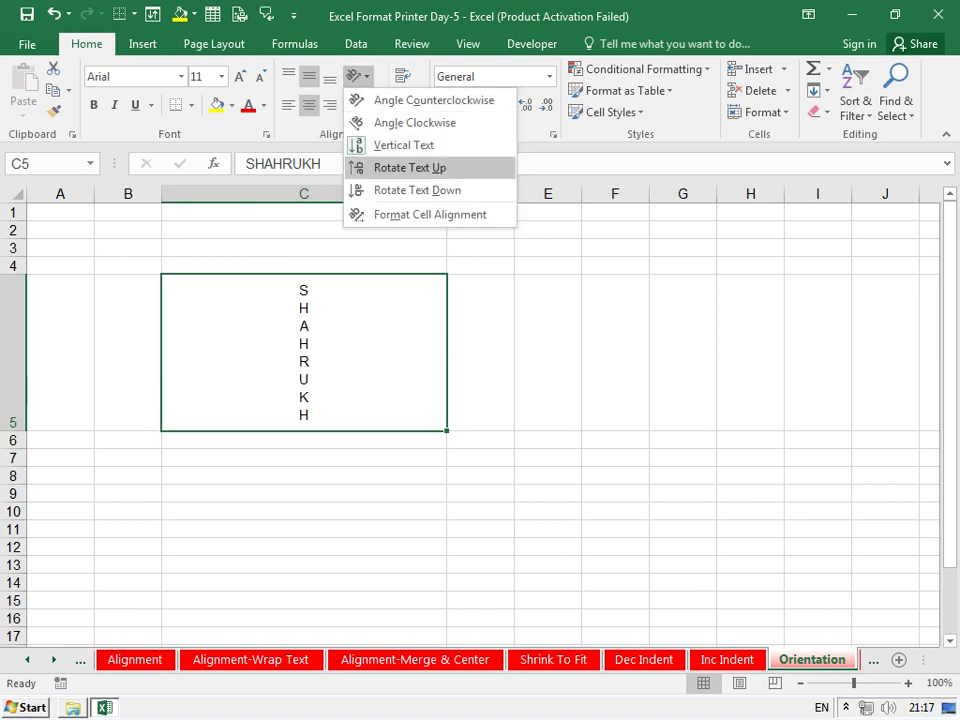
click(410, 167)
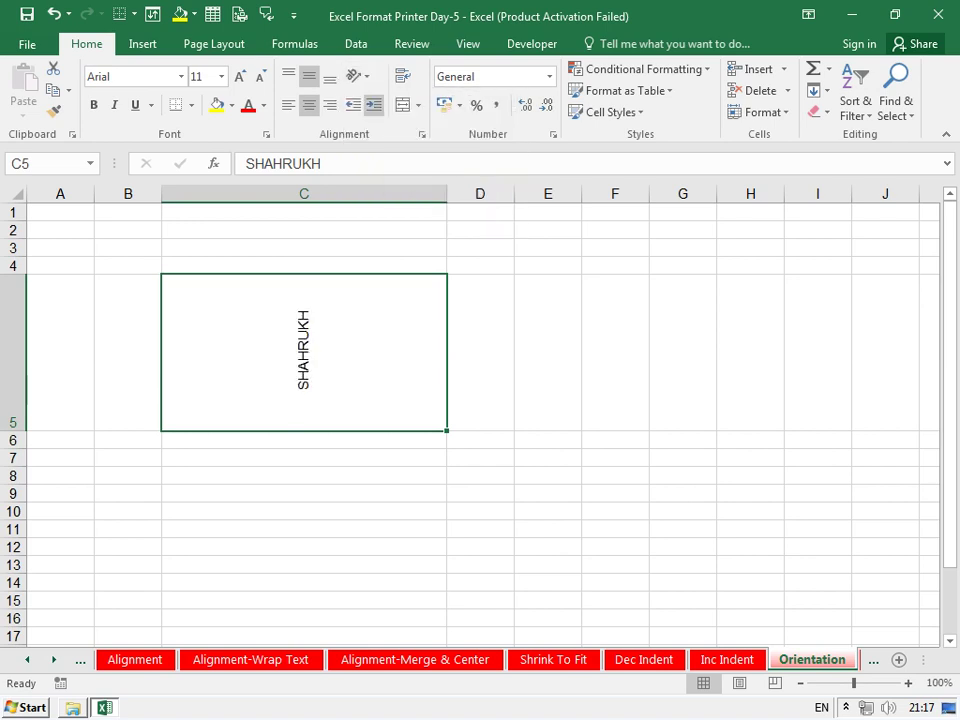
click(358, 76)
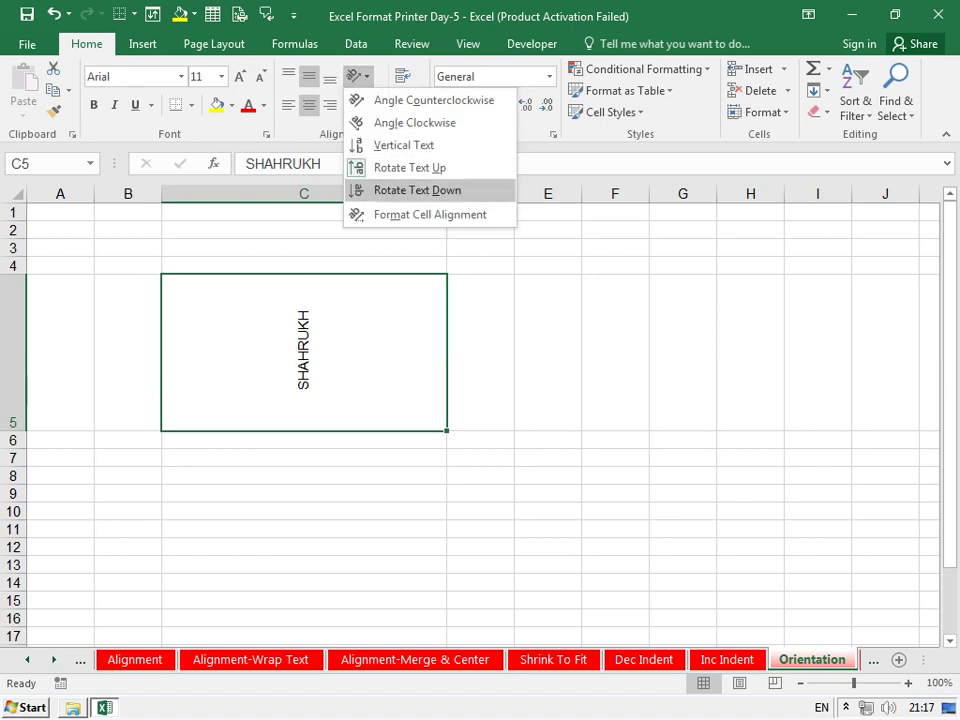
click(417, 190)
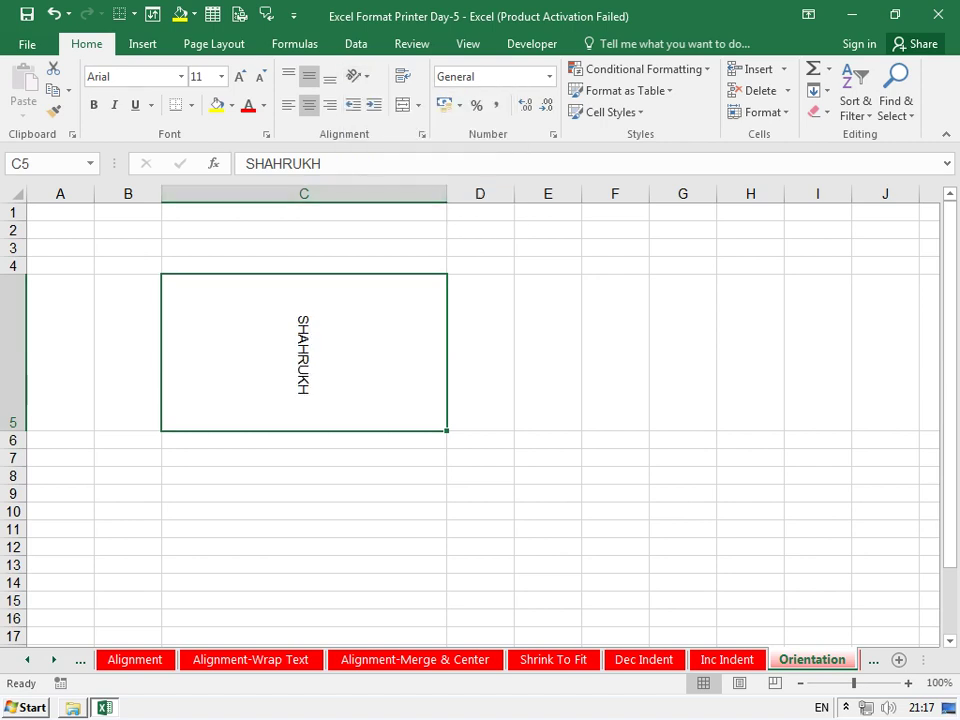
click(358, 76)
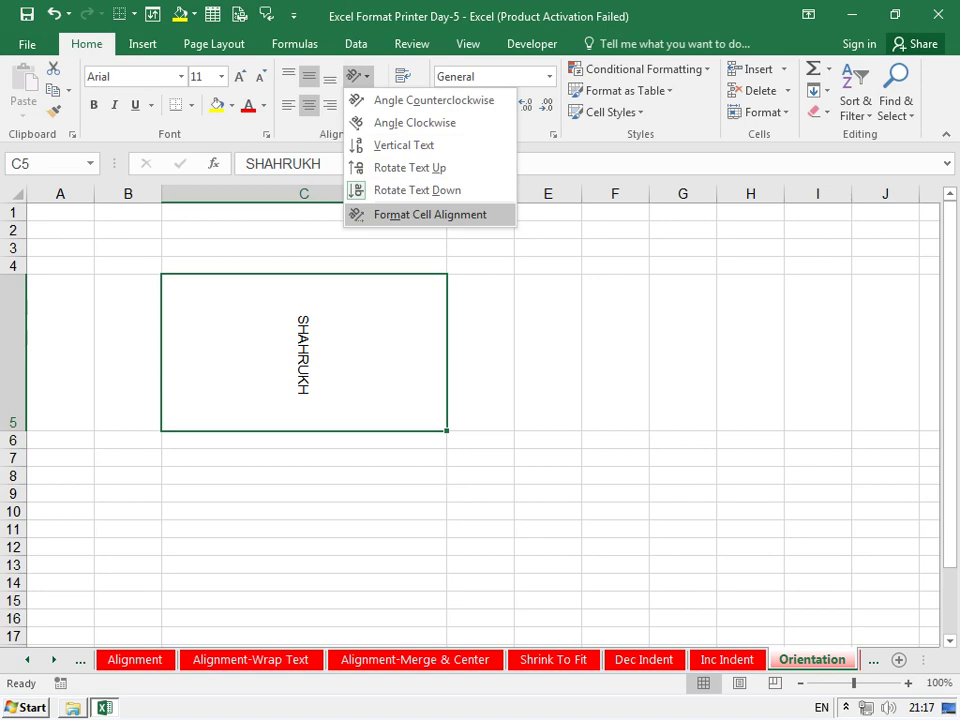
Set C5's text orientation to -45 degrees in the Format Cells alignment settings
click(430, 214)
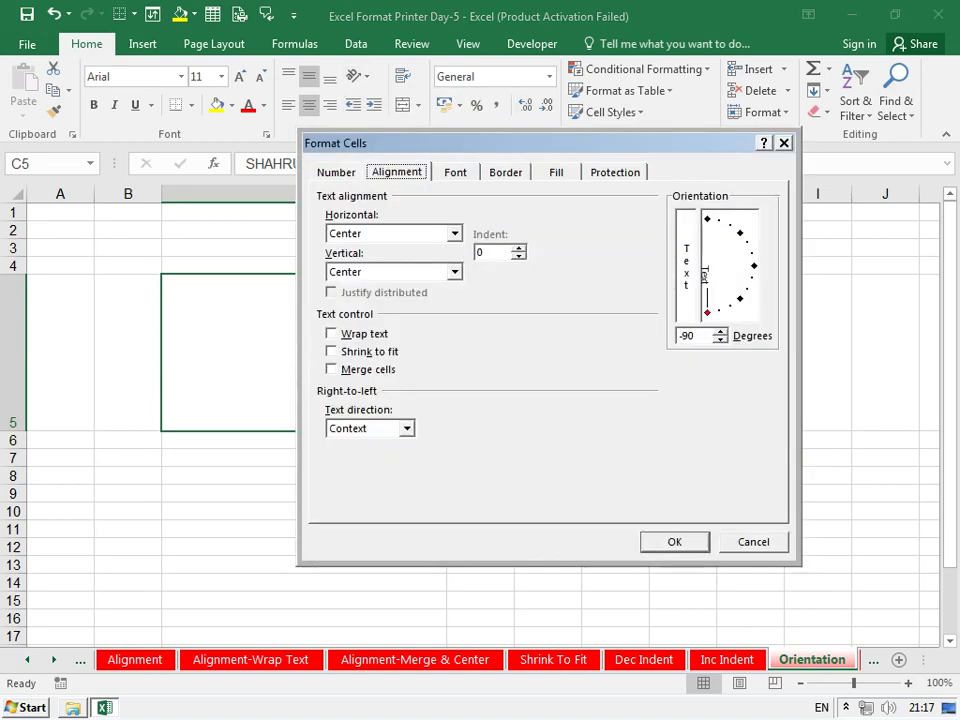
drag(500, 143, 635, 113)
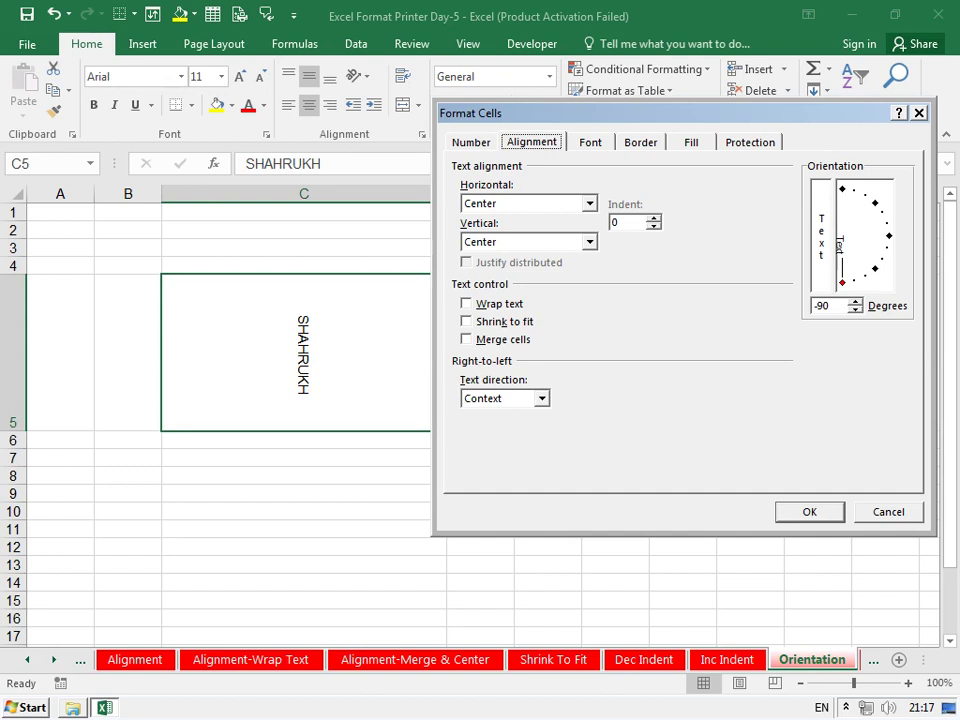
click(875, 268)
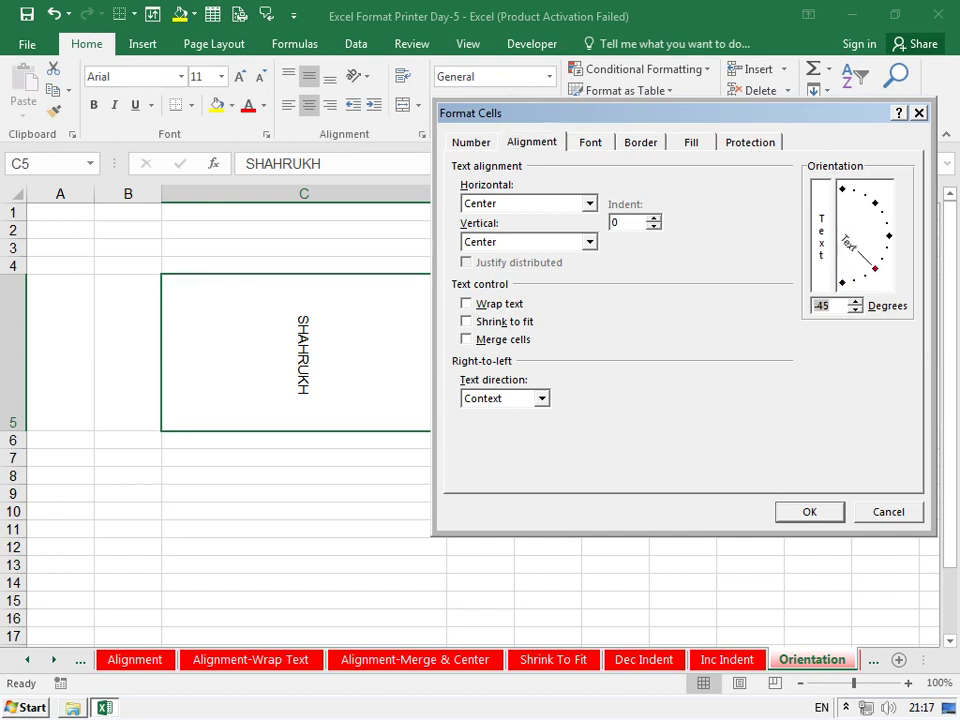
key(Return)
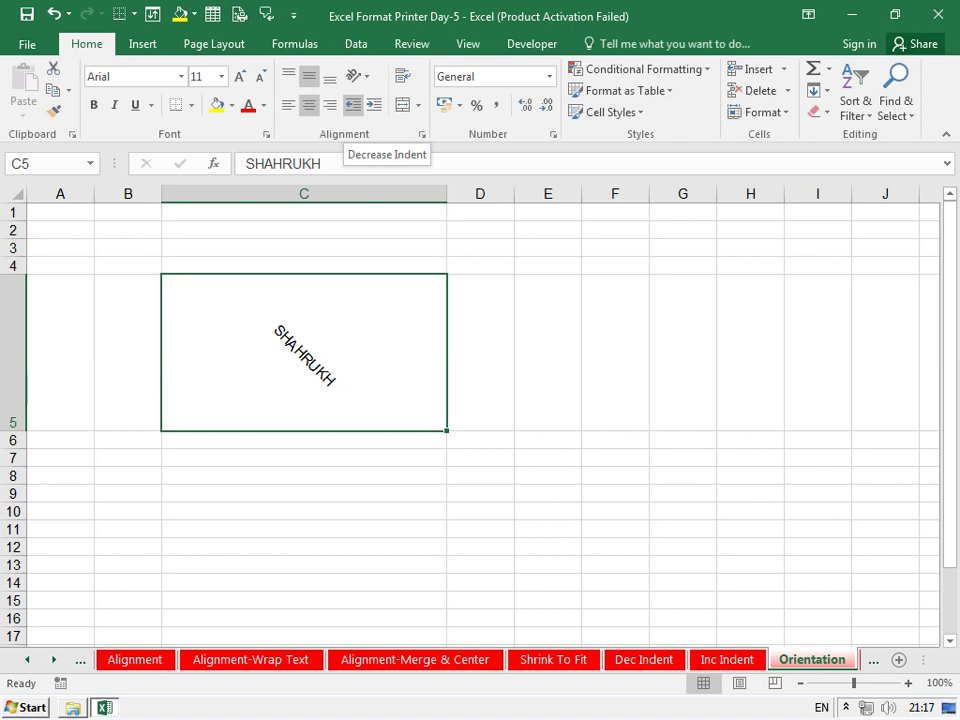
On the Dec Indent sheet, enter AA in cell C4
key(ctrl+Page_Up)
key(ctrl+Page_Up)
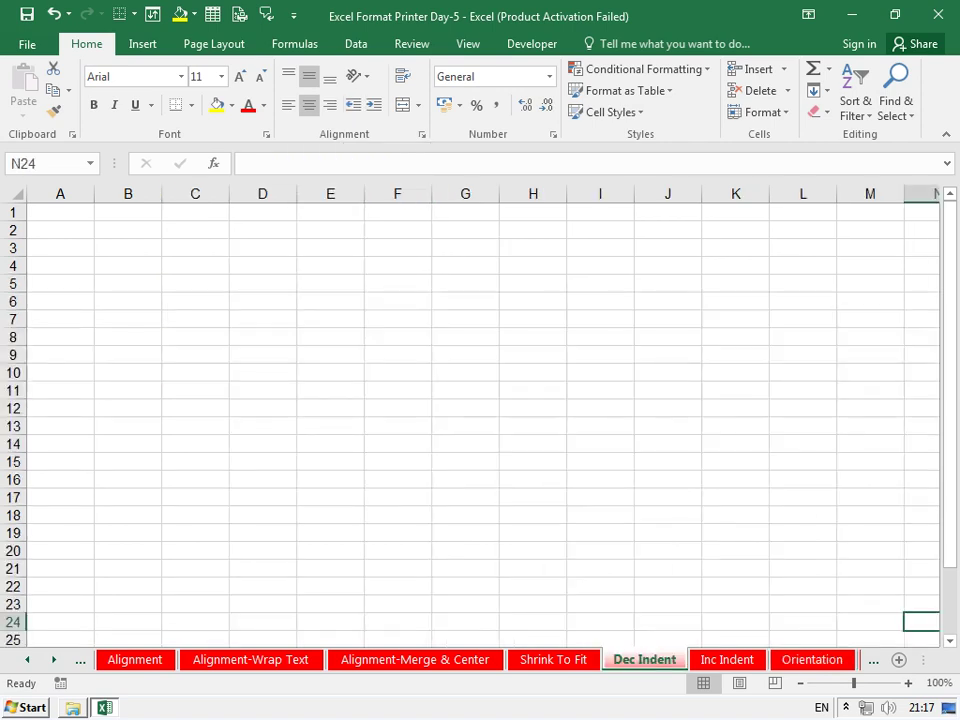
click(195, 265)
text(AA)
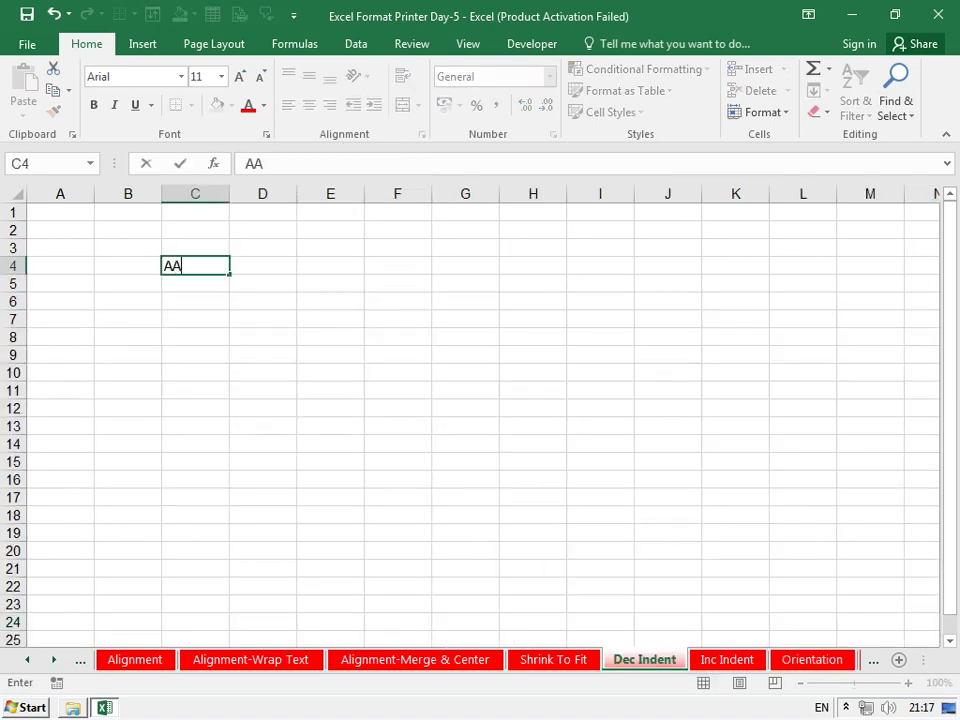
key(Return)
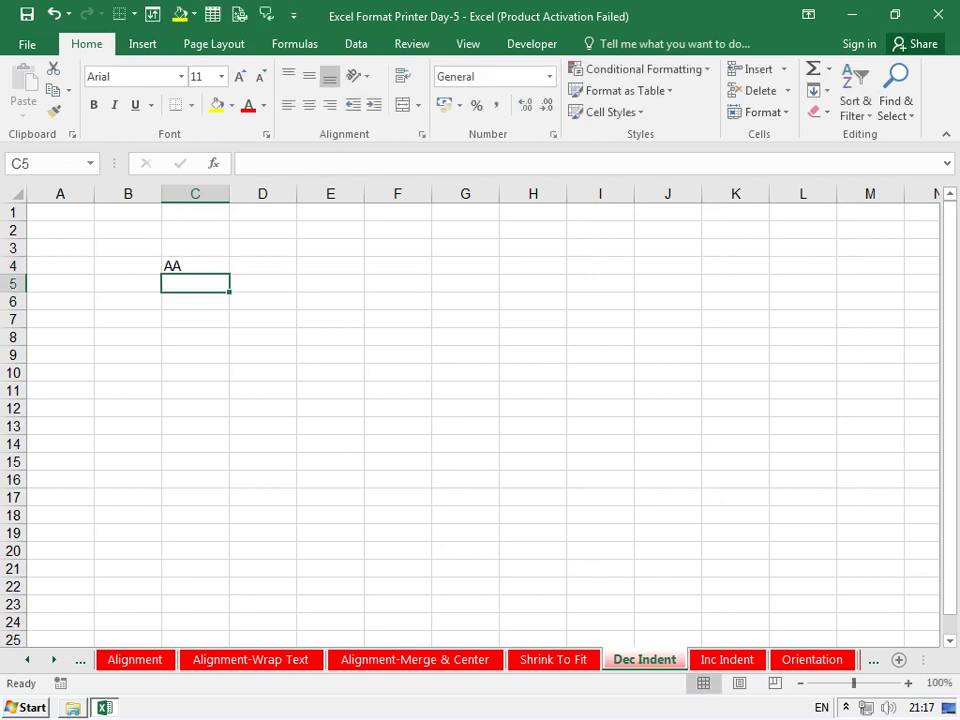
click(195, 265)
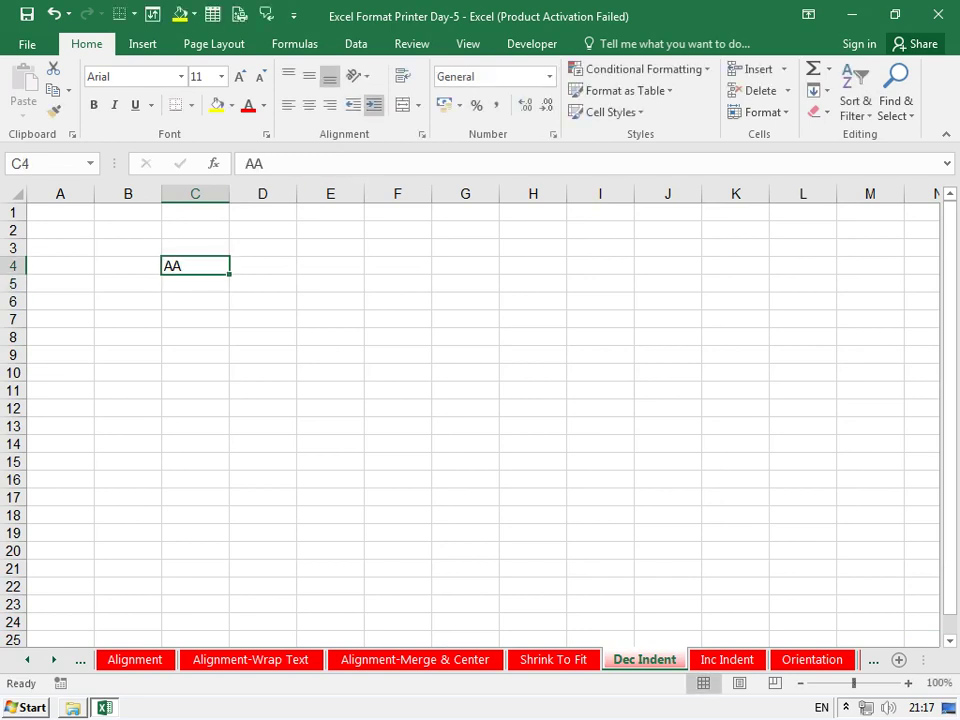
Increase the indent of AA eight steps
click(373, 104)
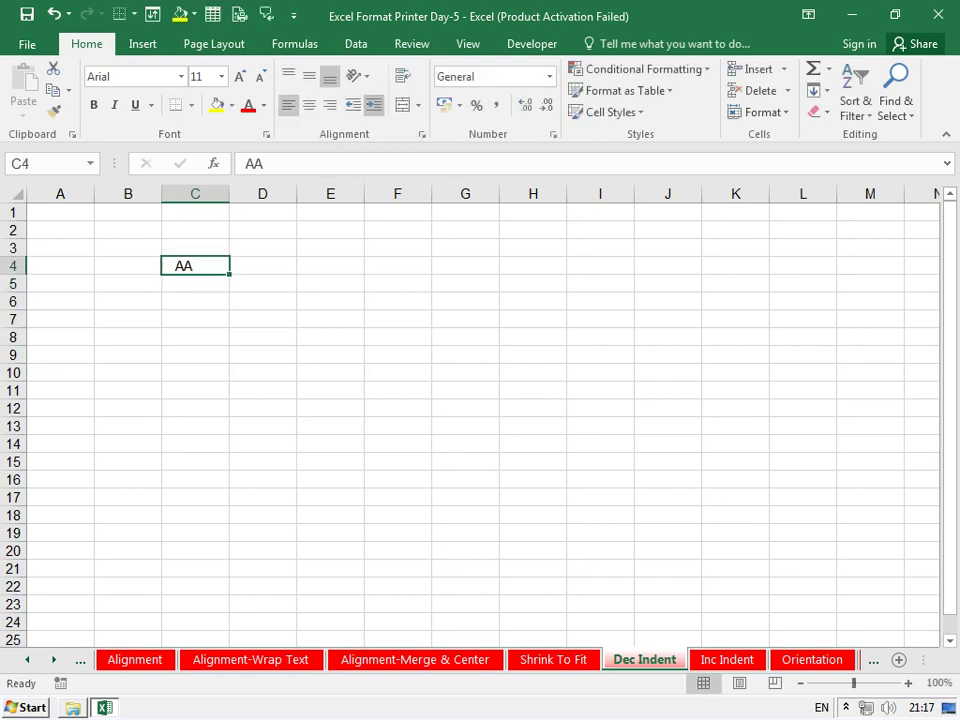
click(373, 104)
click(373, 104)
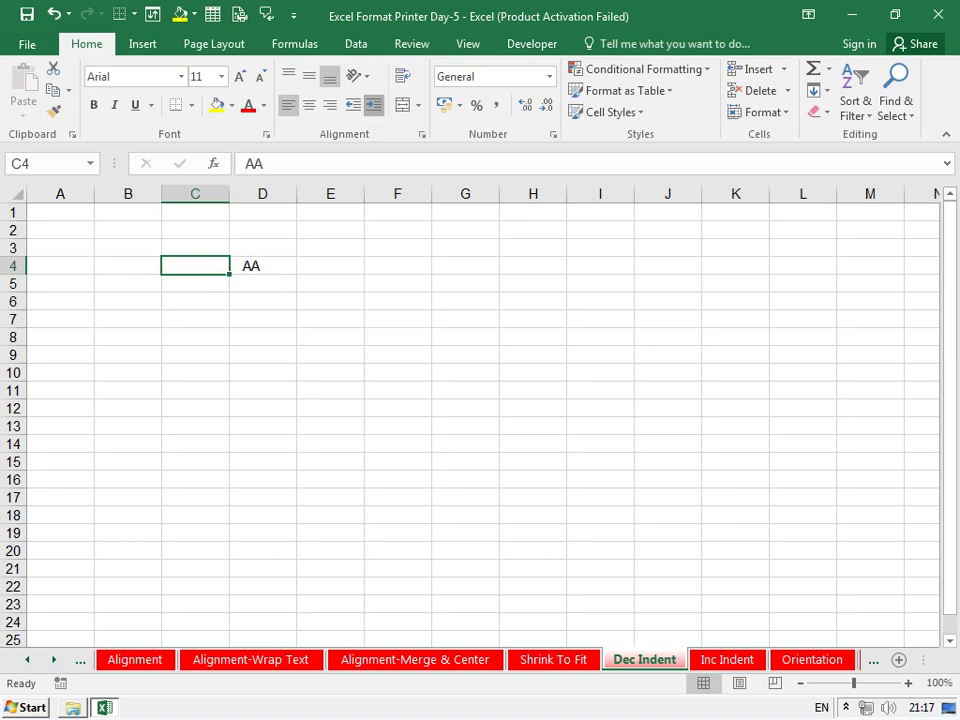
click(373, 104)
click(373, 104)
click(373, 104)
click(373, 104)
click(373, 104)
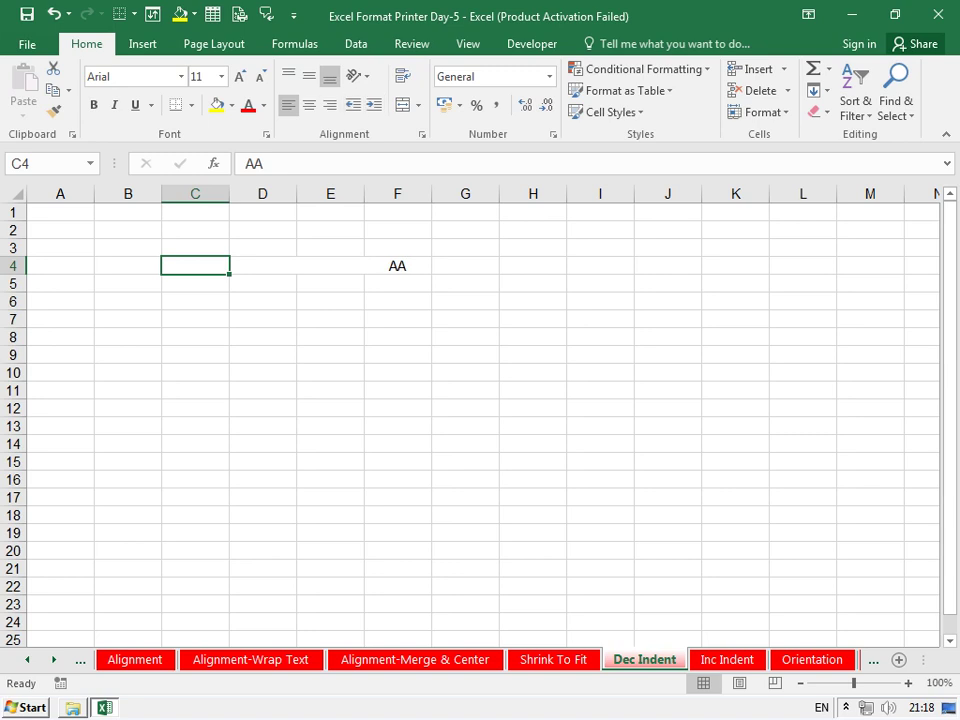
Decrease the indent until AA sits flush left again
click(353, 104)
click(353, 104)
click(353, 104)
click(353, 104)
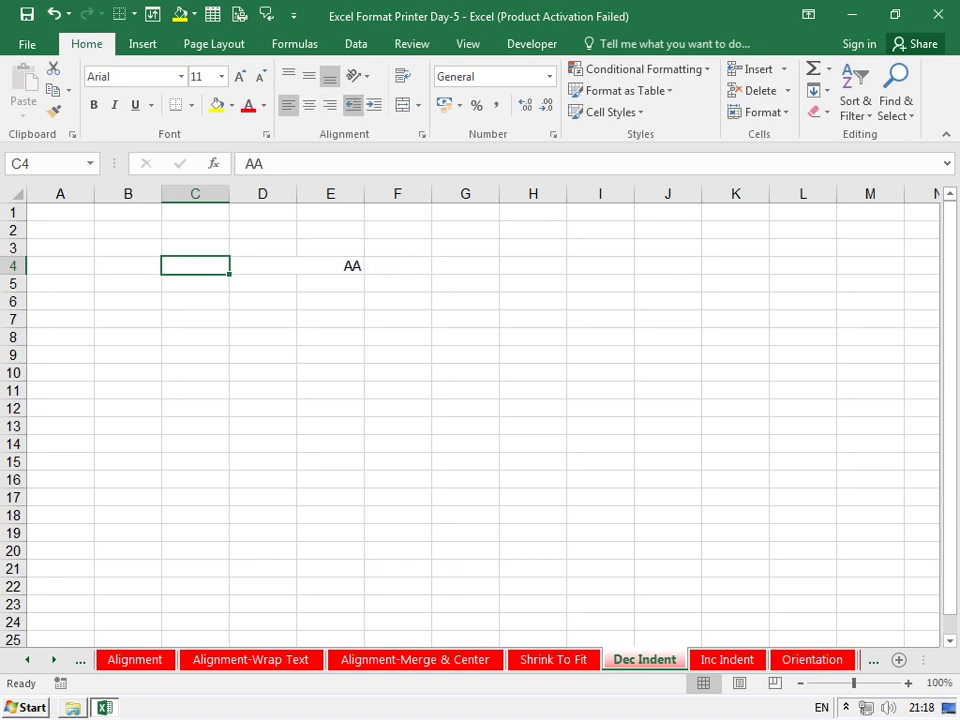
click(353, 104)
click(353, 104)
click(353, 104)
click(353, 104)
click(353, 104)
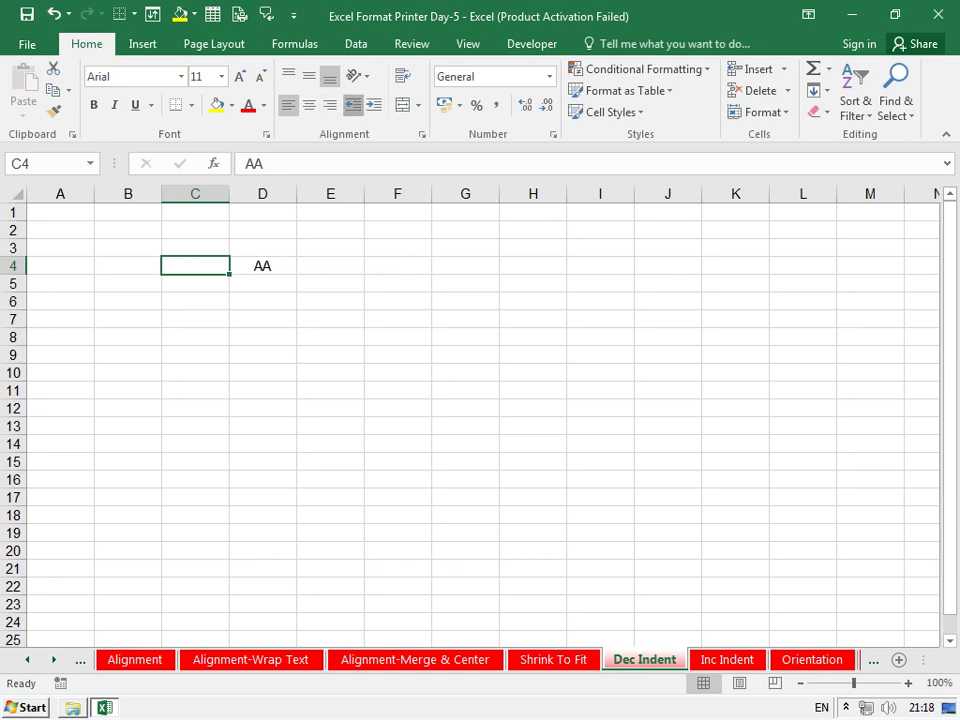
click(353, 104)
click(353, 104)
click(353, 104)
click(353, 104)
click(353, 104)
click(353, 104)
click(353, 104)
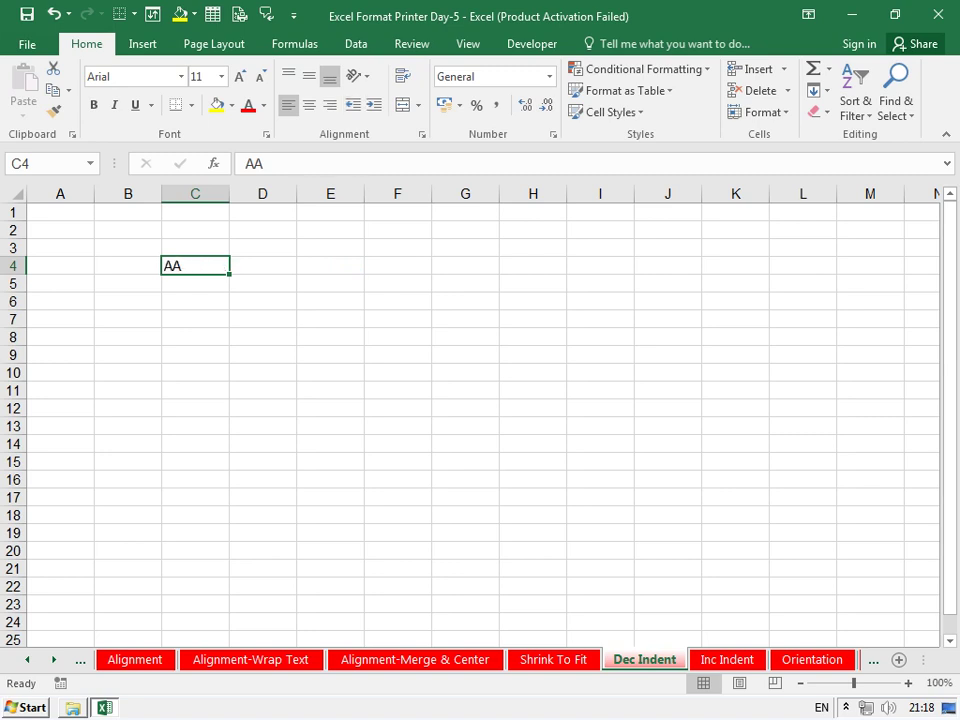
click(262, 390)
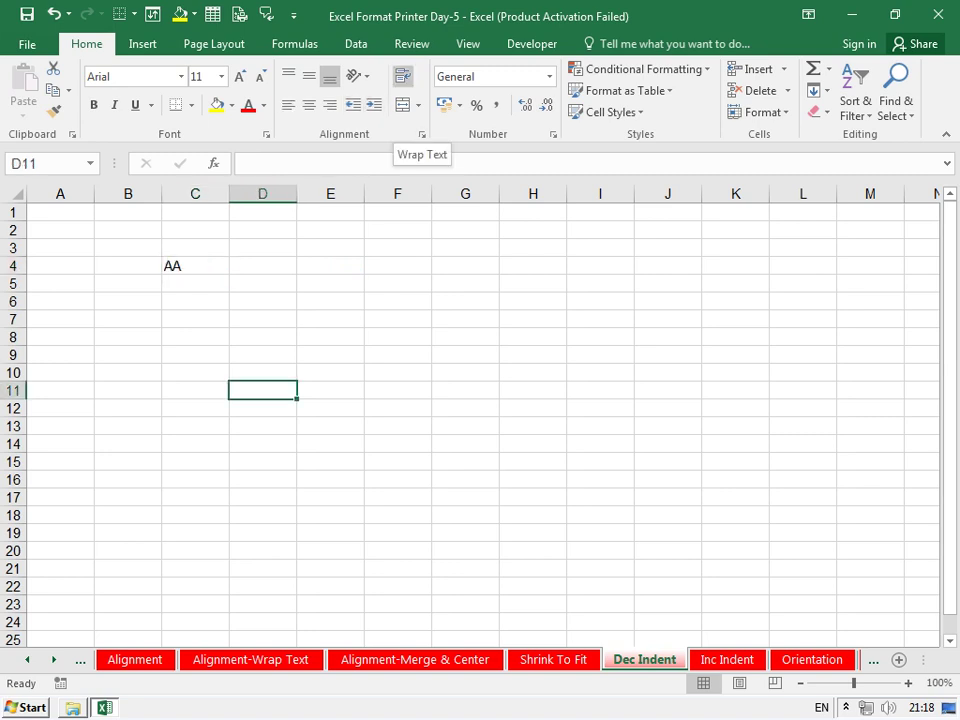
Enter a full sample name in cell E7
click(330, 318)
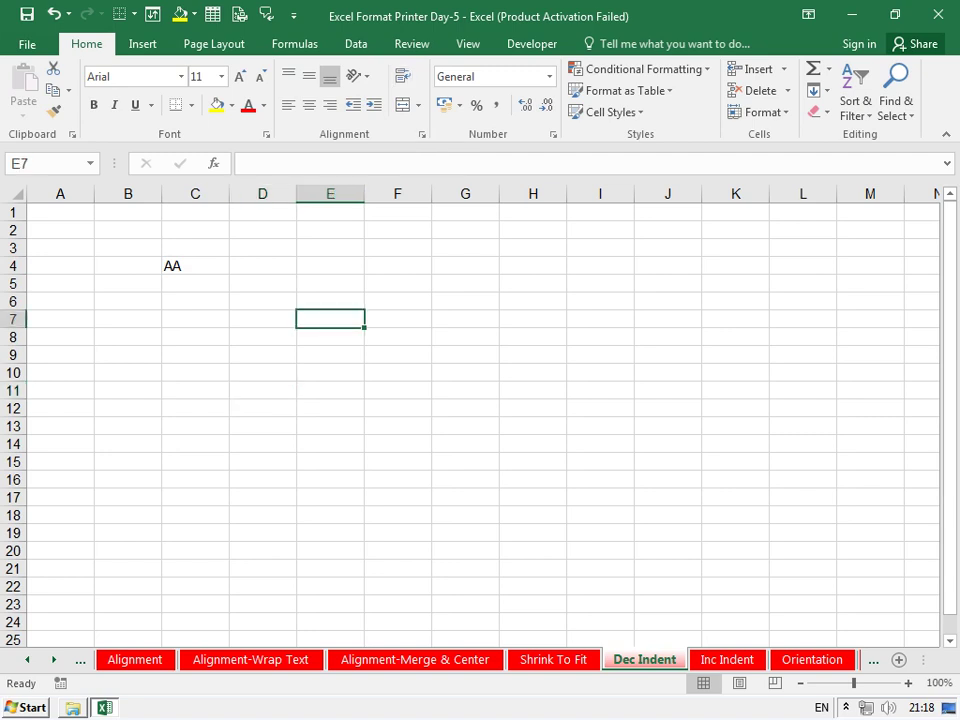
text(AMIT K)
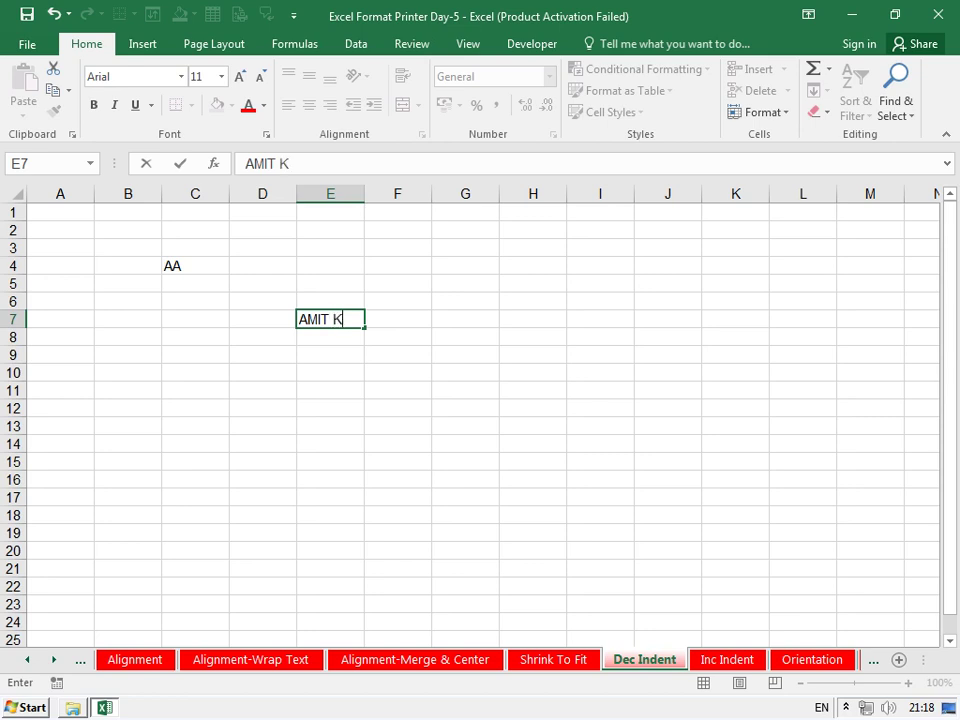
text(UMAR)
key(Return)
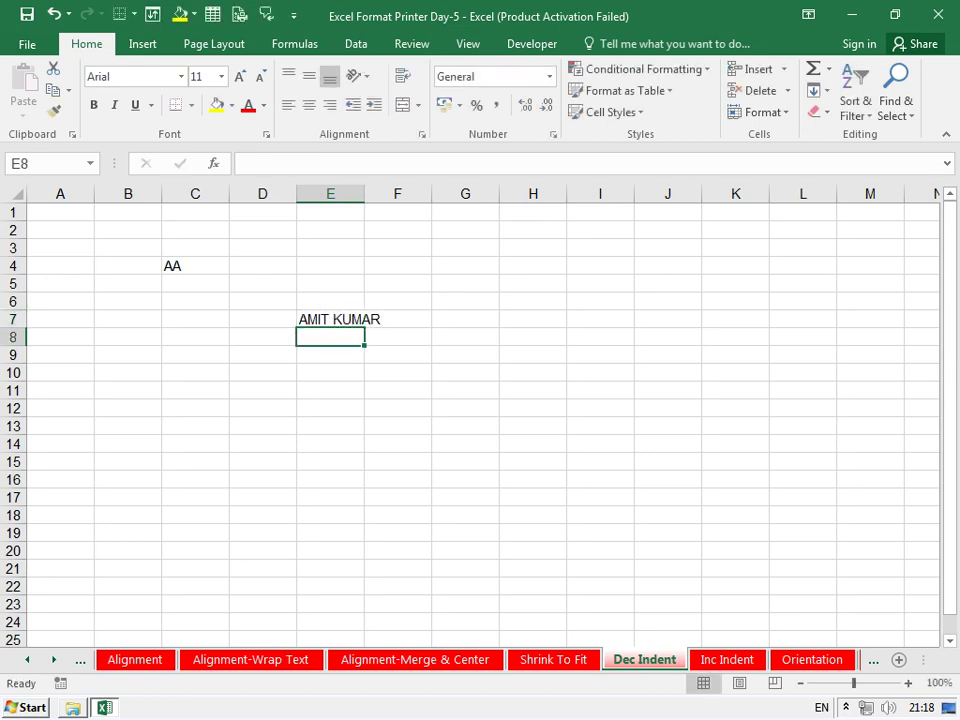
Type AS in F7 to truncate the name, then clear F7 so it overflows again
click(397, 318)
text(AS)
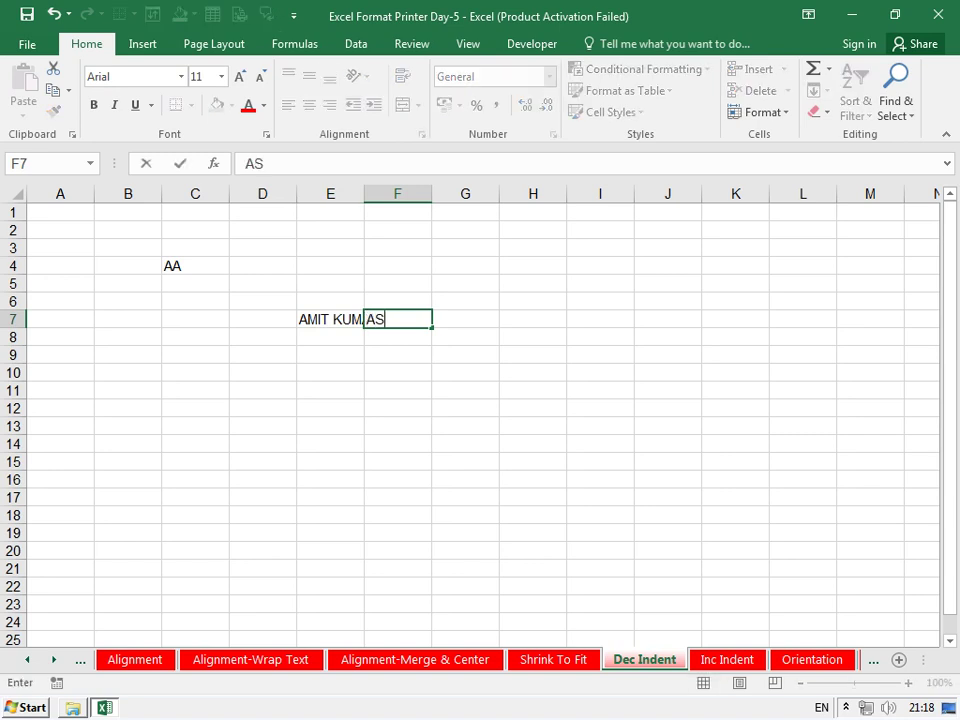
key(Return)
click(397, 318)
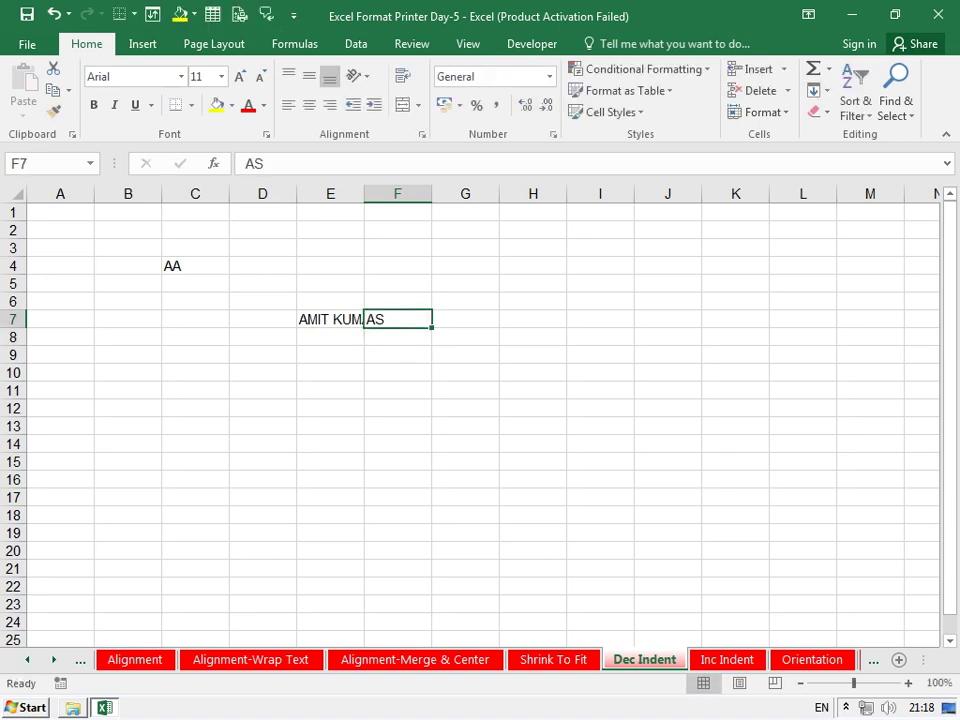
key(Delete)
click(330, 318)
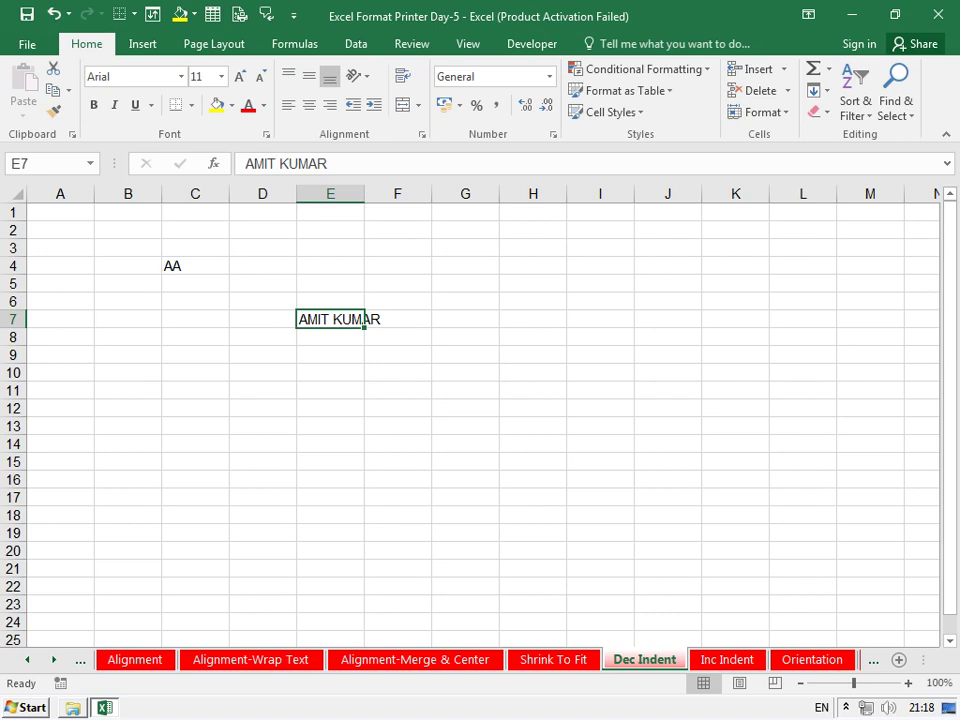
Enter a three-word name on three lines in E9 with Alt+Enter, then widen column E
click(330, 355)
text(AMIT)
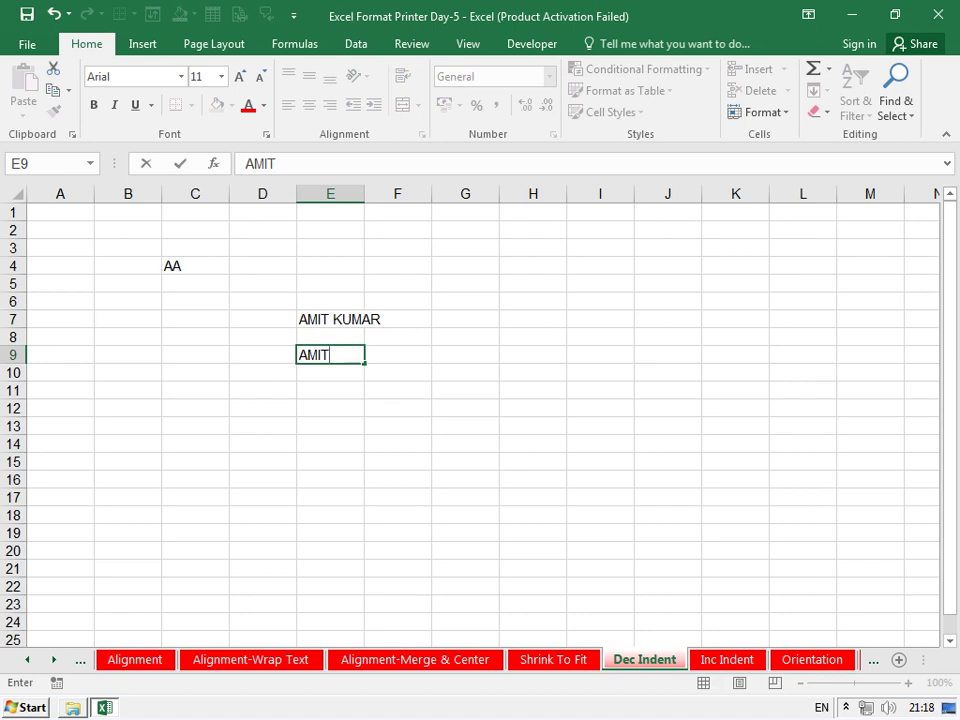
key(alt+Return)
text(L)
key(BackSpace)
text(KU)
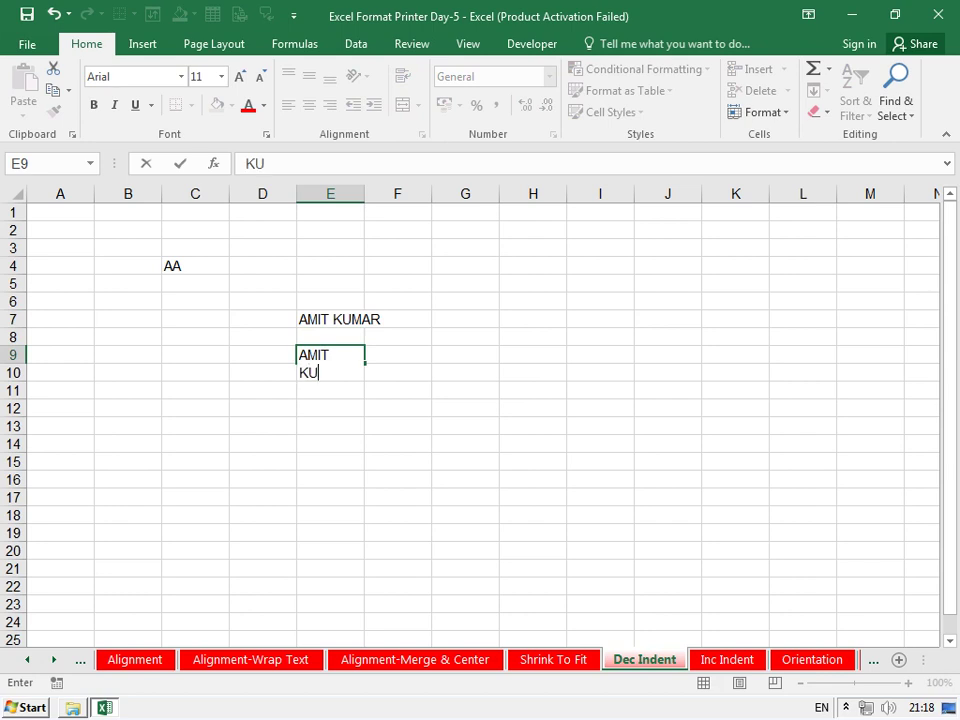
text(MAR)
key(alt+Return)
text(RA)
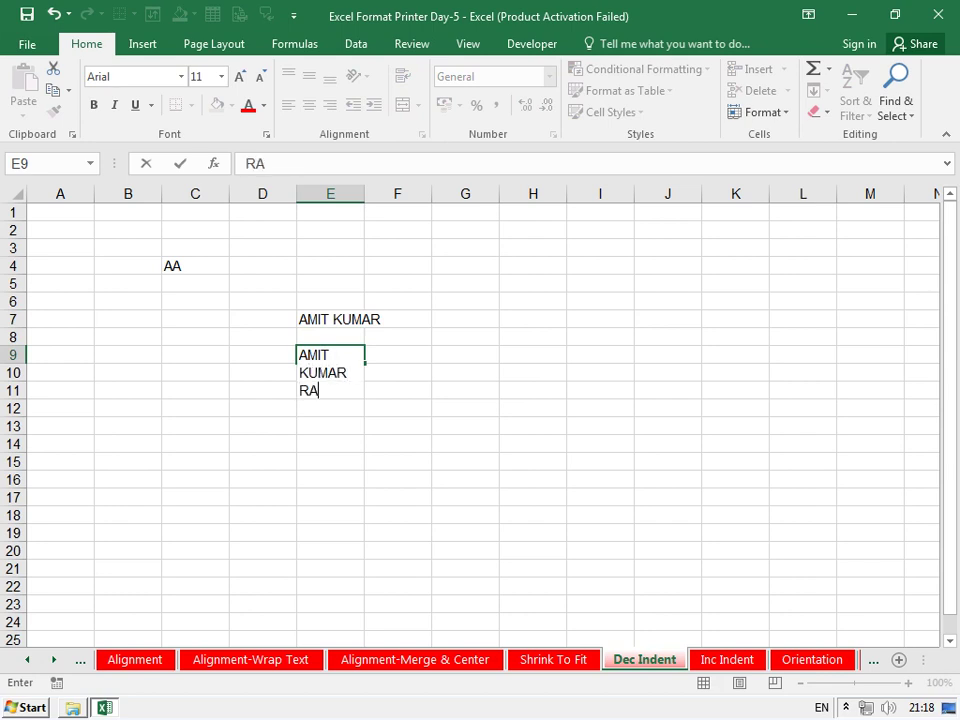
text(THORE)
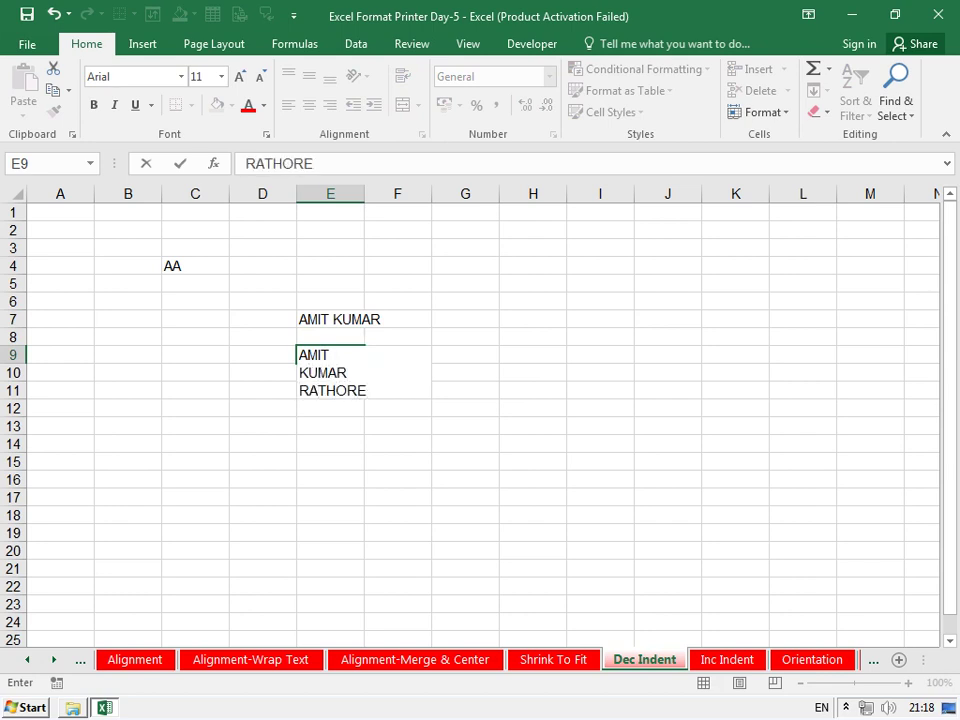
key(Return)
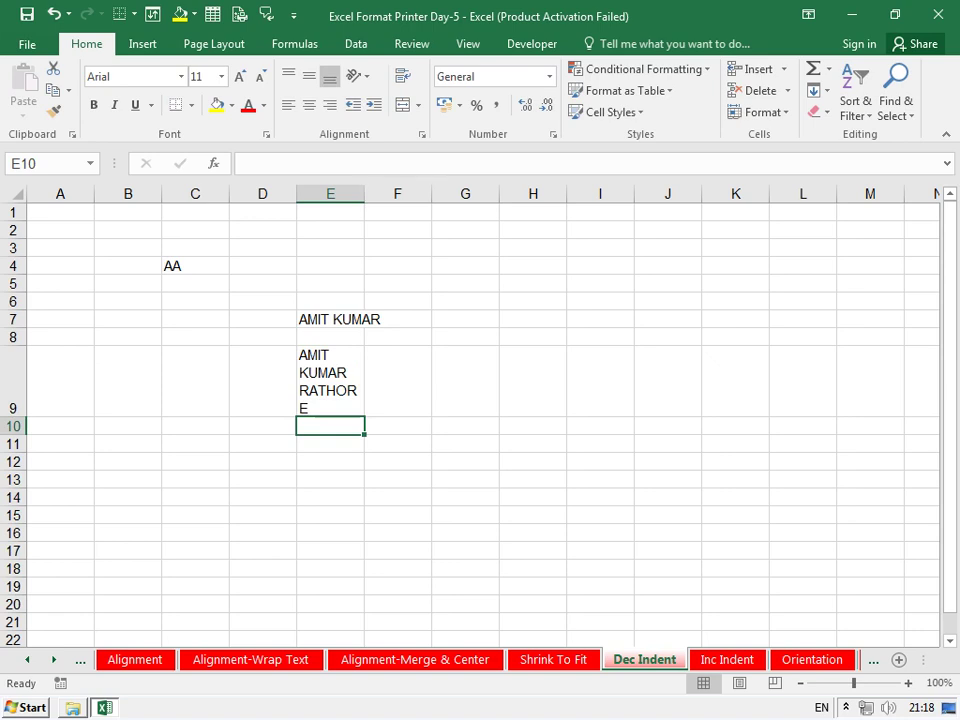
drag(364, 193, 394, 193)
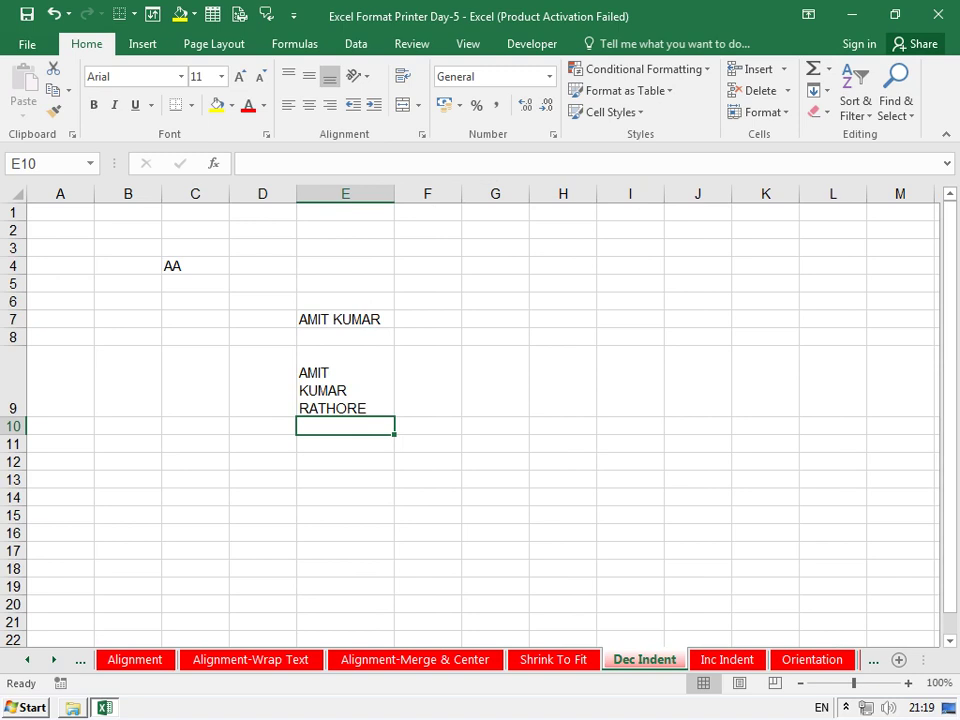
Enter 123.456.789 in cell E13
scroll(480, 420, down, 2)
click(345, 372)
text(1)
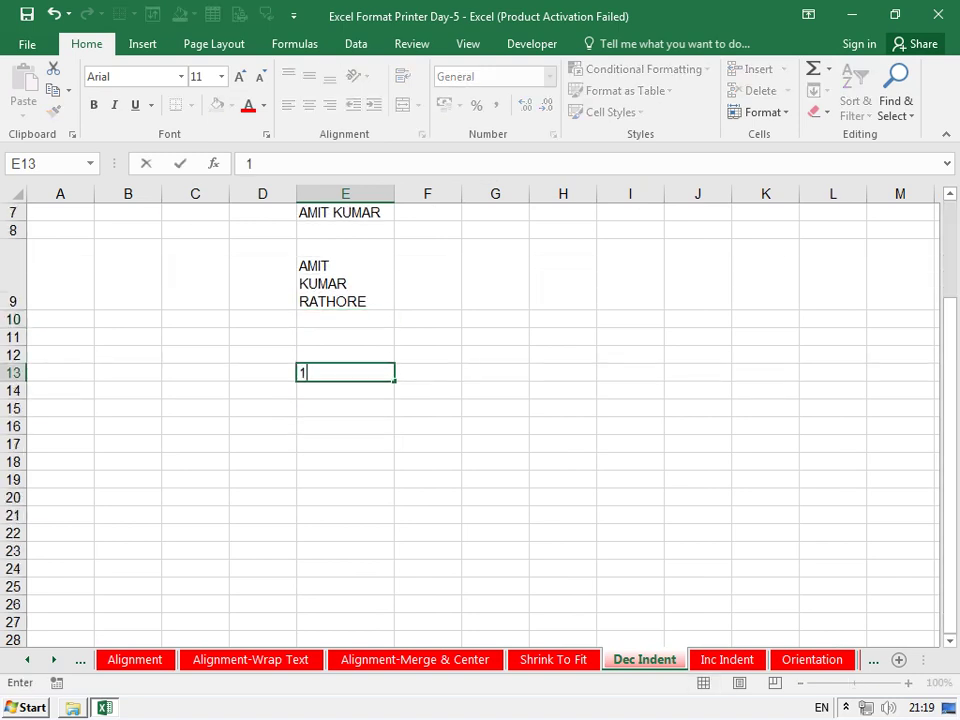
text(23.456)
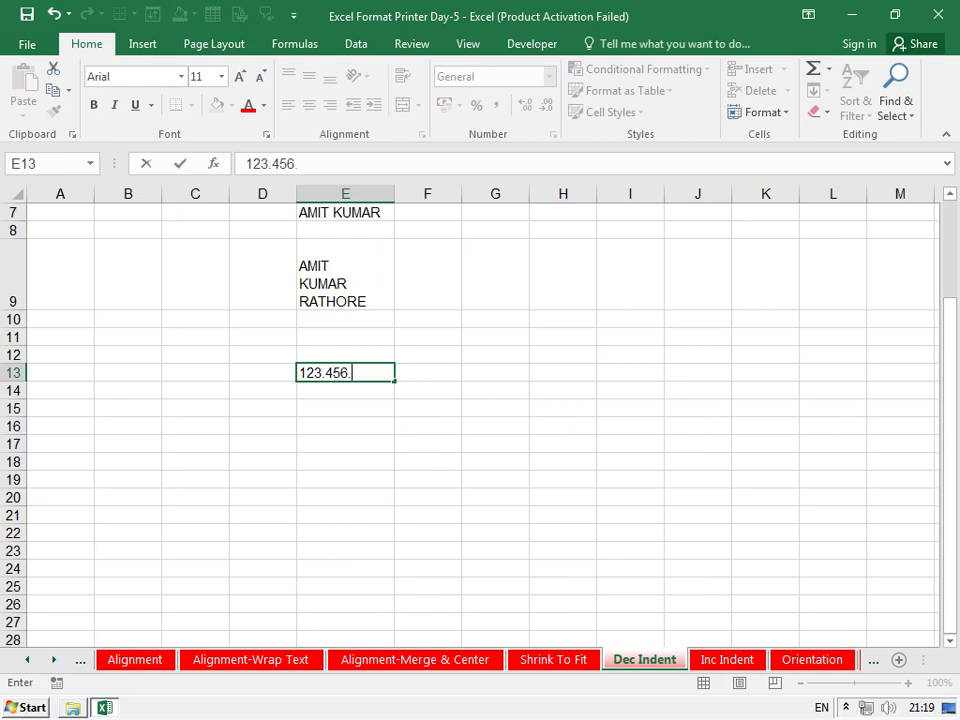
text(.789)
key(Return)
click(345, 372)
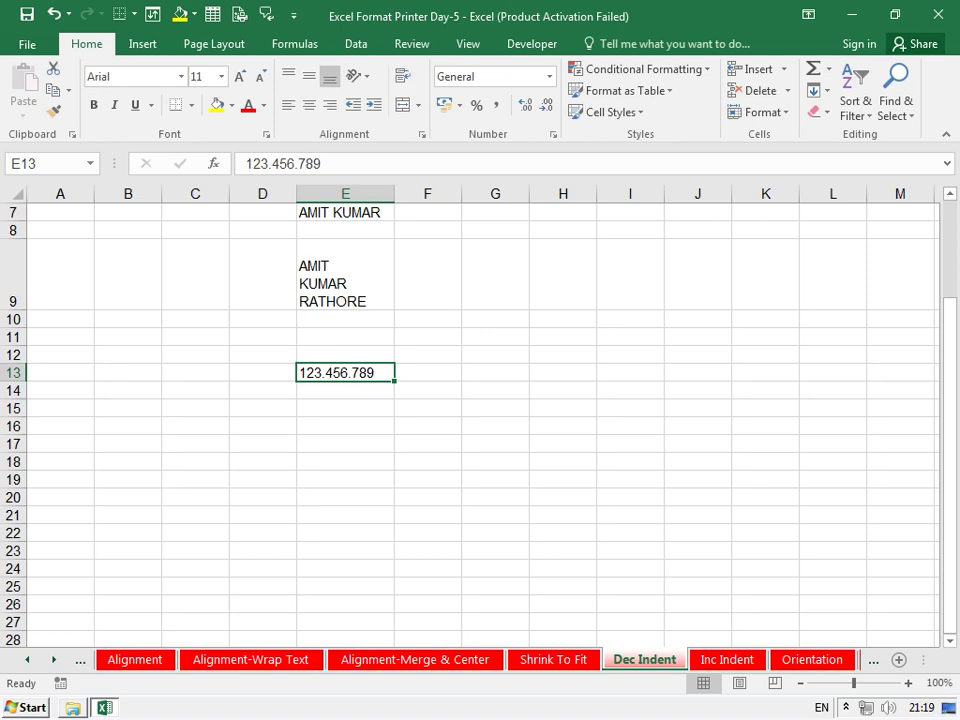
Narrow column E and apply Wrap Text to E13, undoing and redoing the wrap
drag(394, 193, 336, 193)
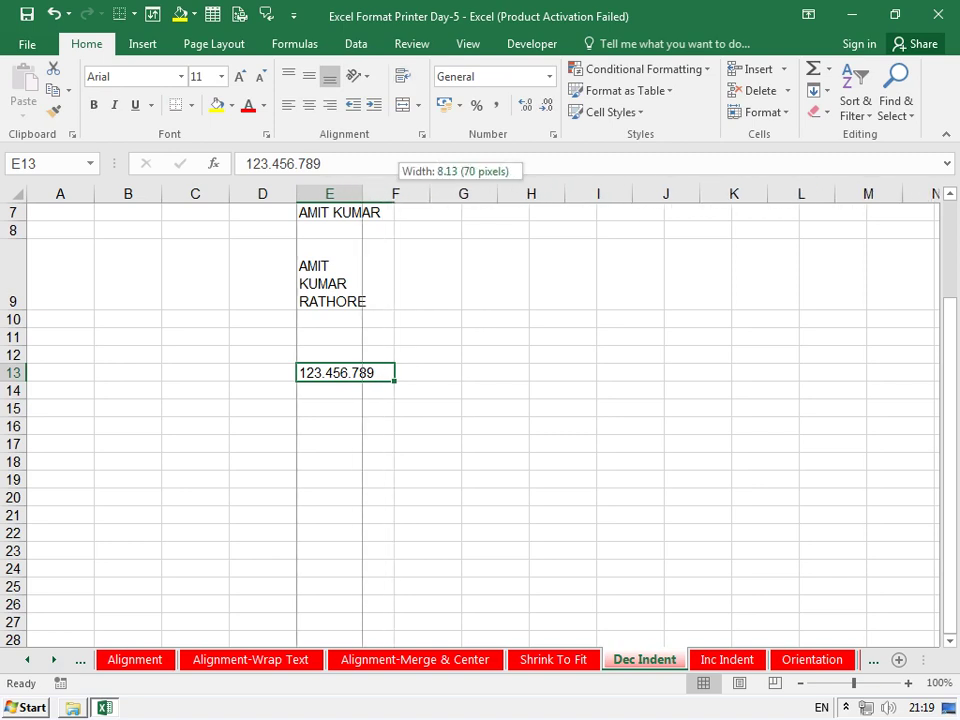
click(403, 77)
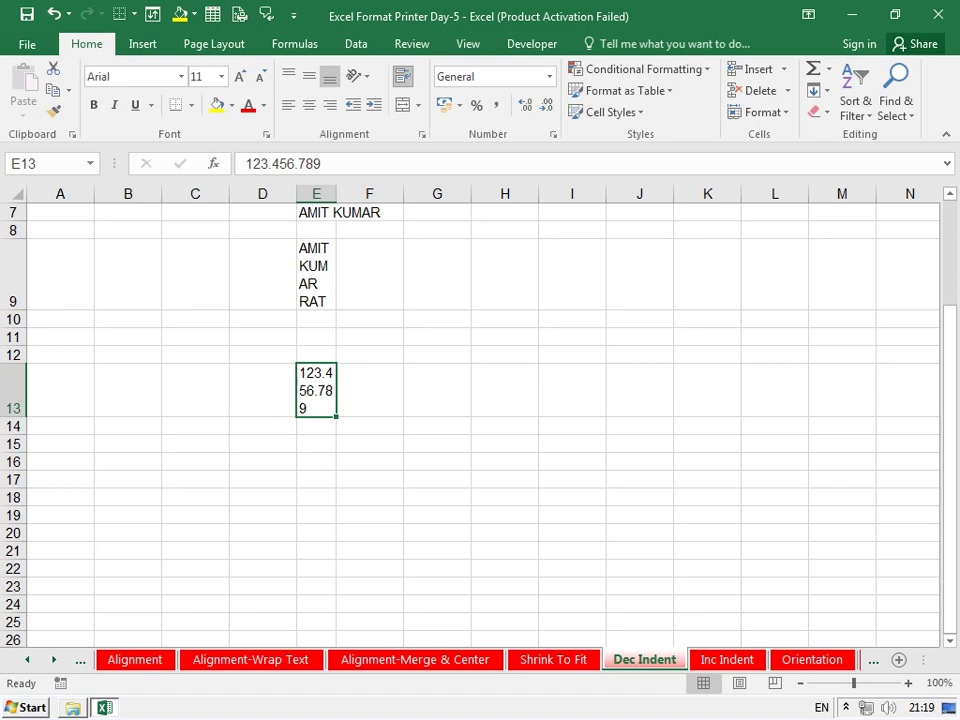
key(ctrl+z)
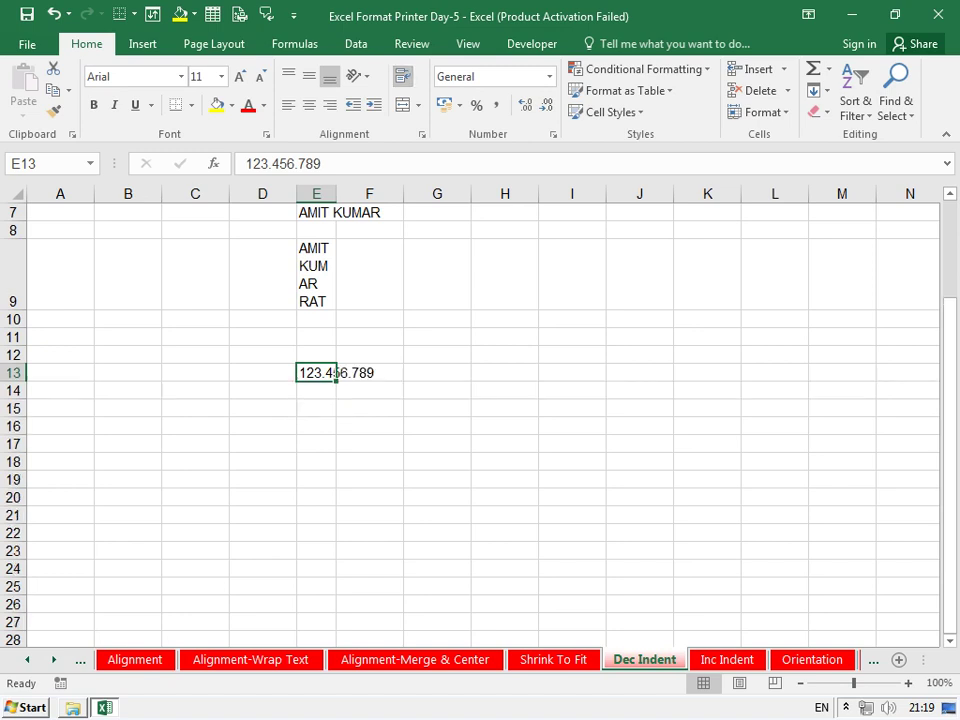
key(ctrl+y)
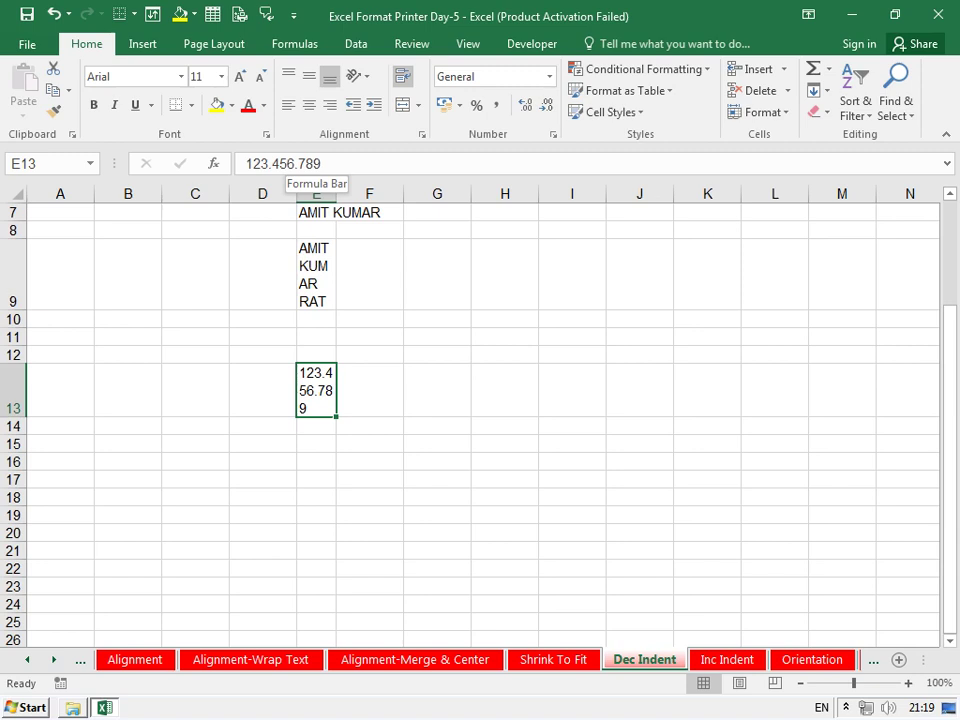
Enter the person's full name in D2 and turn on Shrink to fit in its alignment settings
scroll(470, 420, up, 2)
click(262, 229)
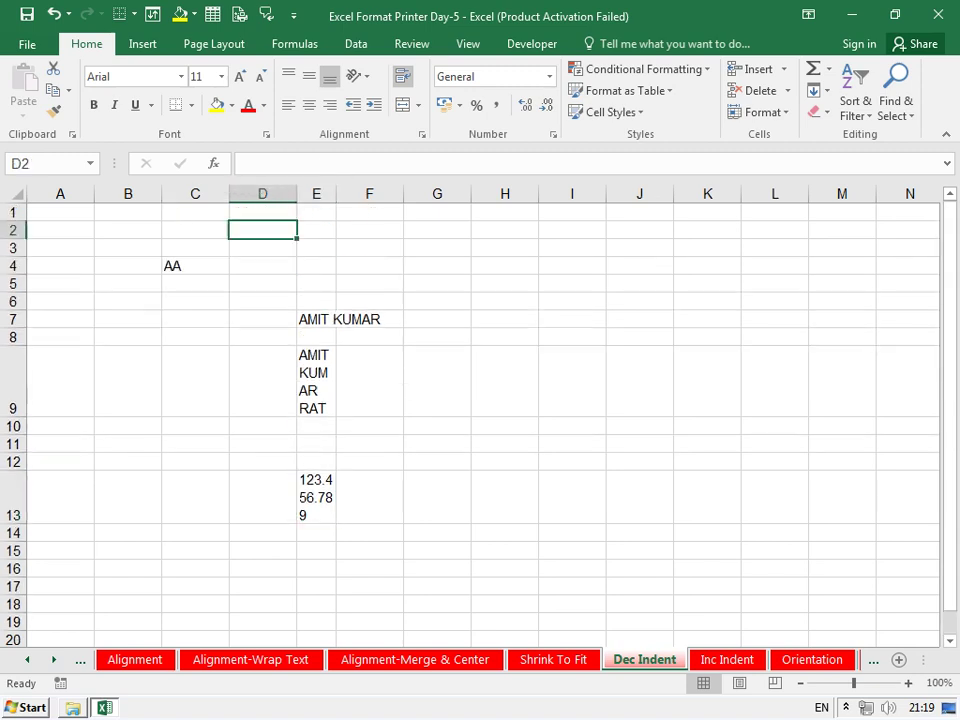
text(SUJEET K)
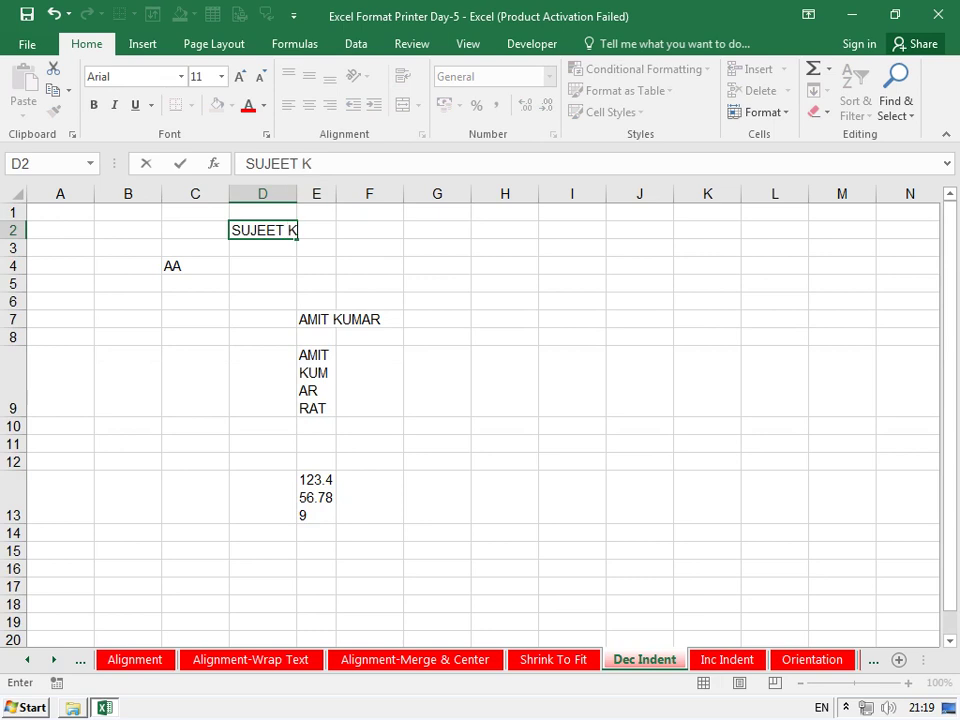
text(UMAR CHOUD)
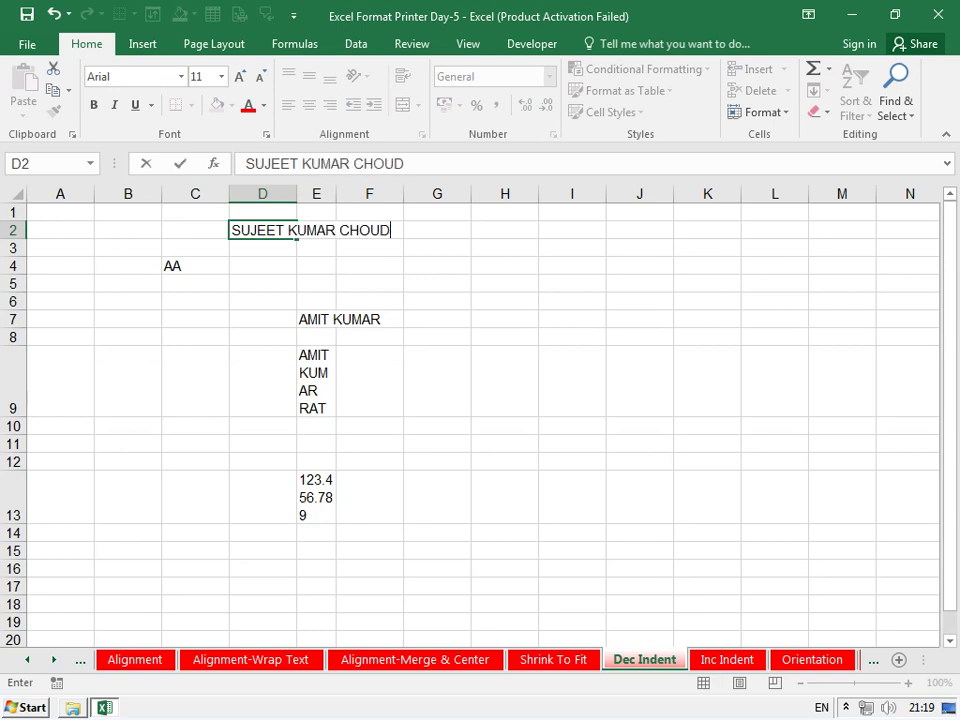
text(HA)
text(RY)
key(ctrl+Return)
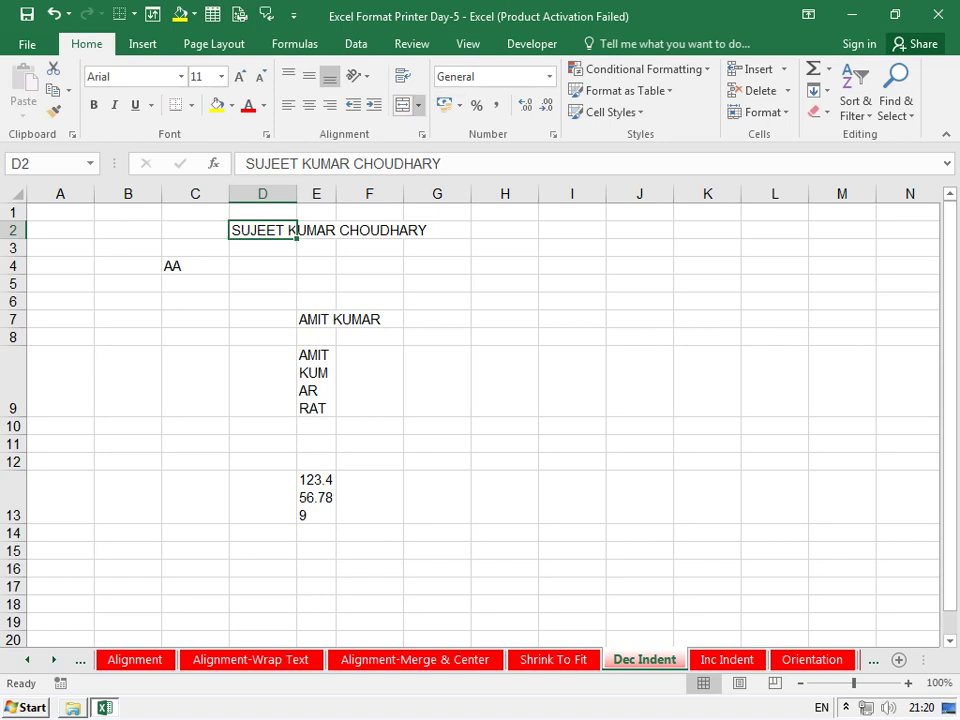
click(420, 133)
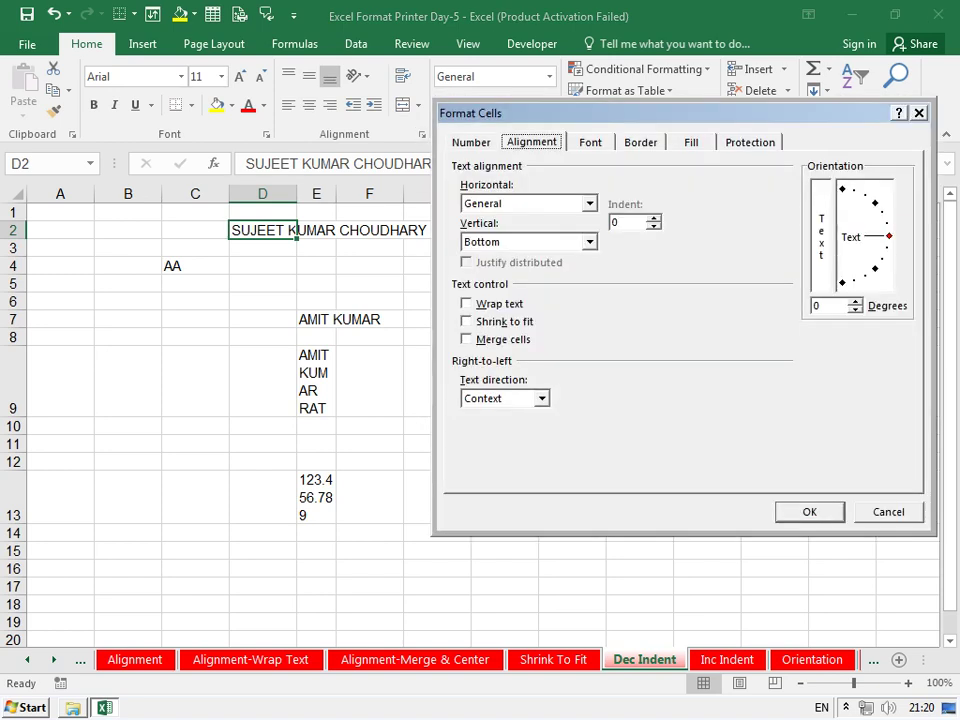
key(alt+k)
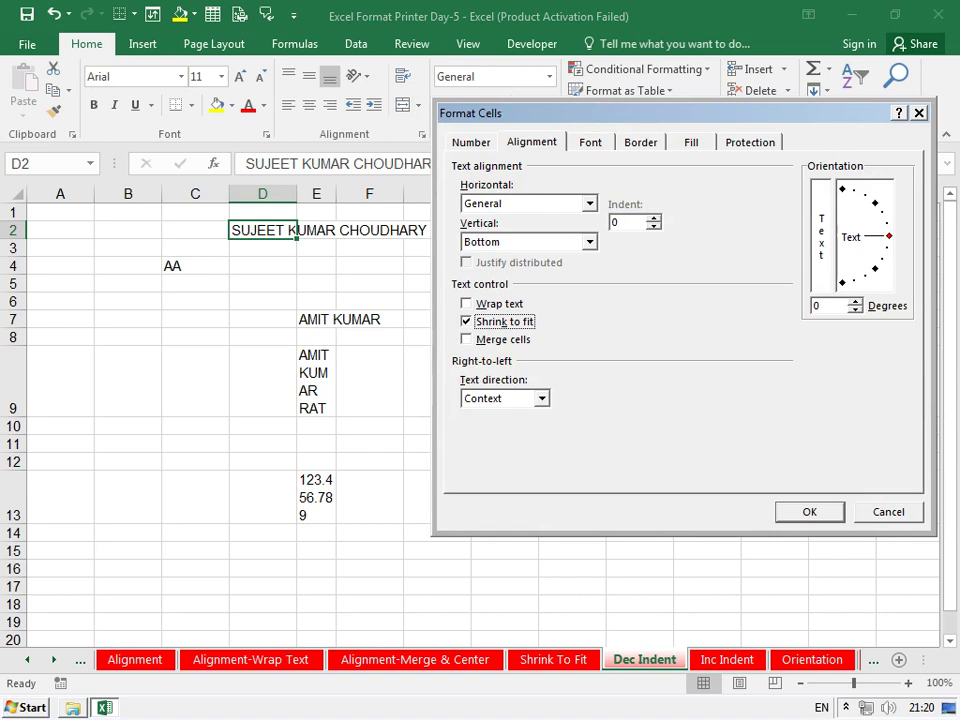
key(Return)
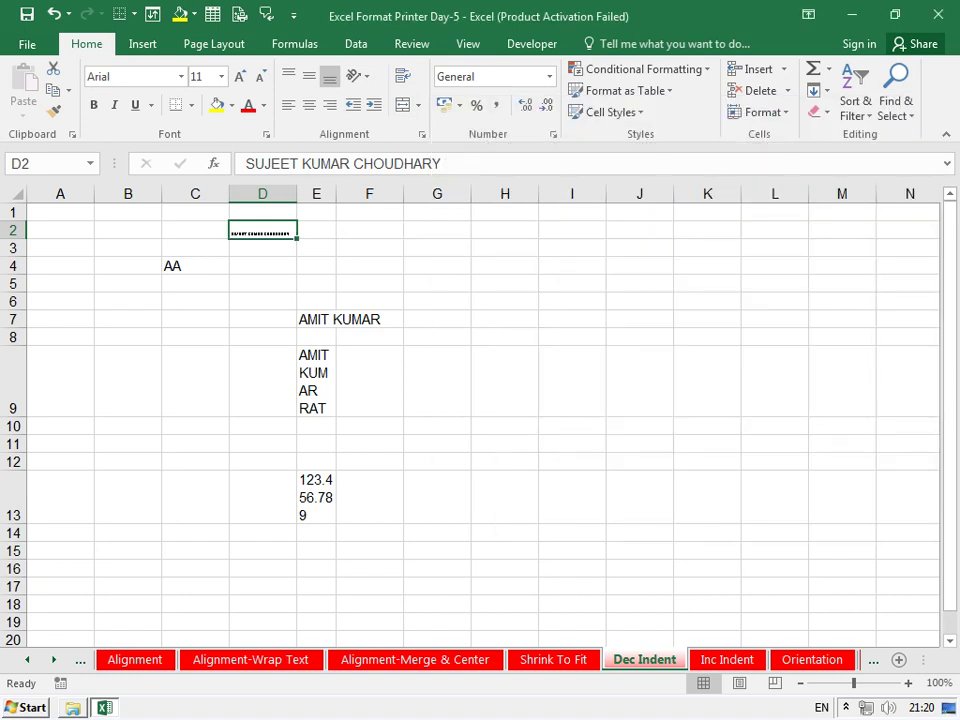
Widen column D so the name shows fully, then switch to the Orientation sheet
mouse_move(296, 193)
mouse_down()
mouse_move(235, 193)
mouse_move(613, 193)
mouse_up()
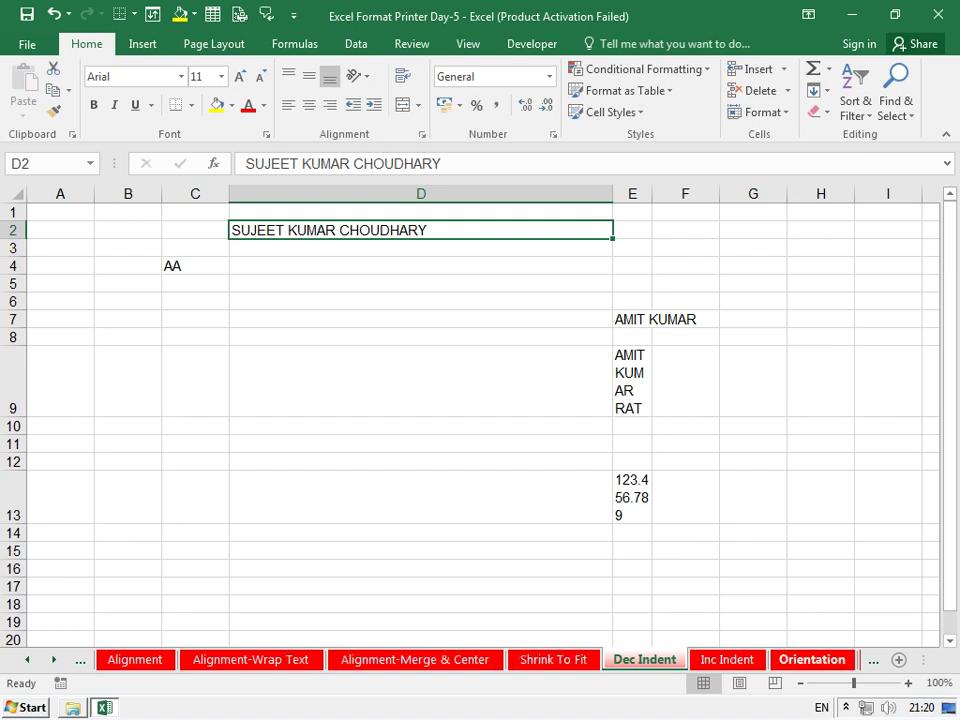
click(812, 659)
On the Orientation sheet, merge C18:I21 and type 'S.S.SOFTWARE AND SERVICES'
key(ctrl+Page_Down)
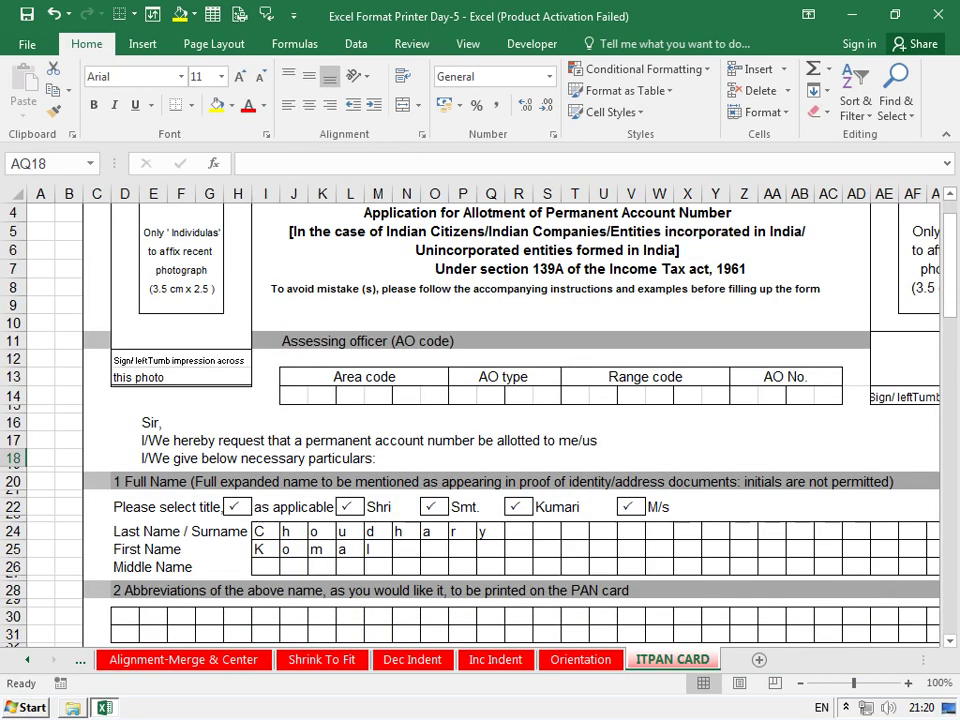
click(580, 659)
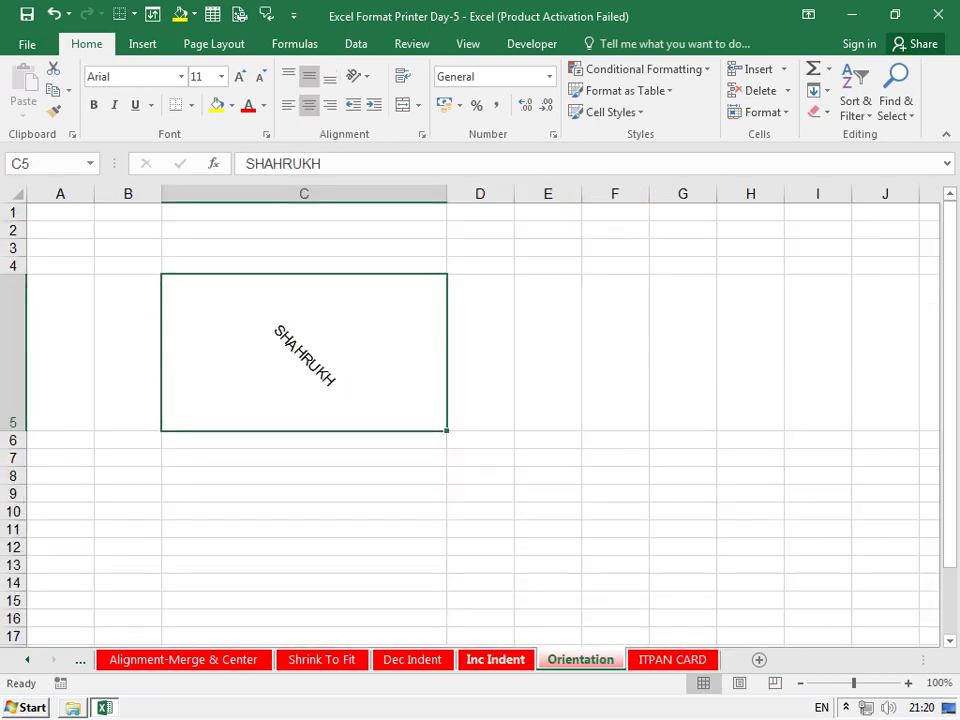
click(480, 352)
scroll(480, 420, down, 5)
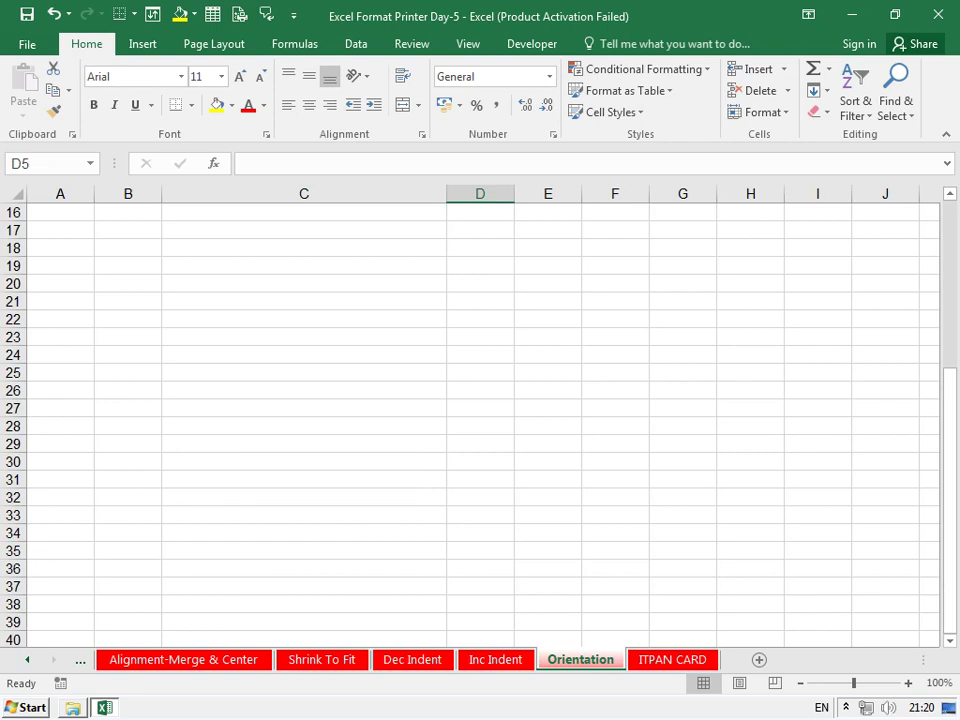
drag(304, 248, 817, 301)
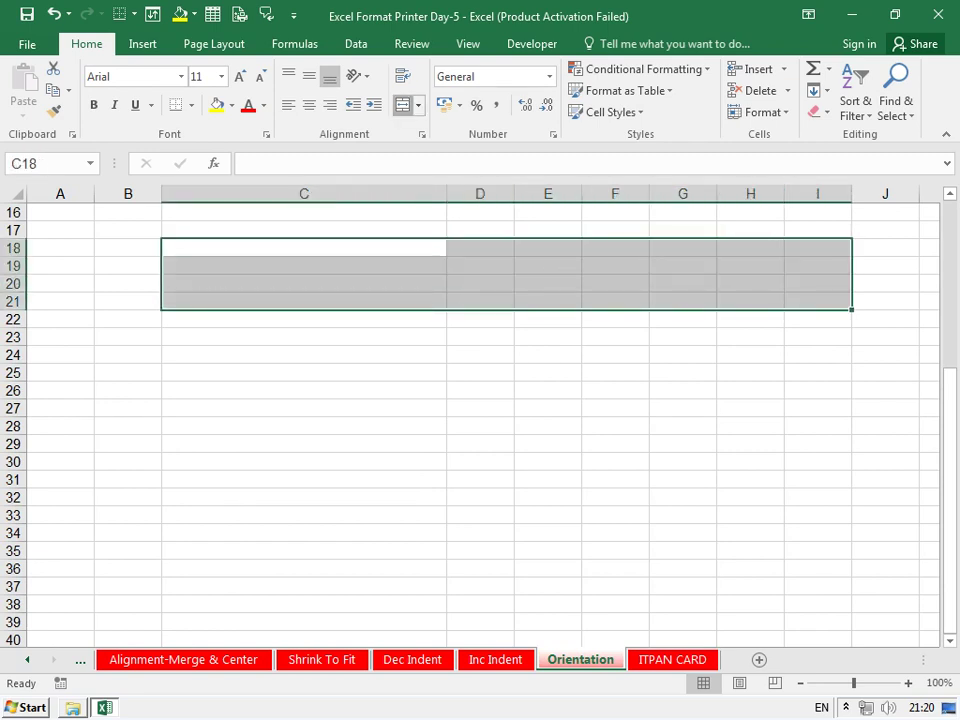
click(403, 105)
text(S)
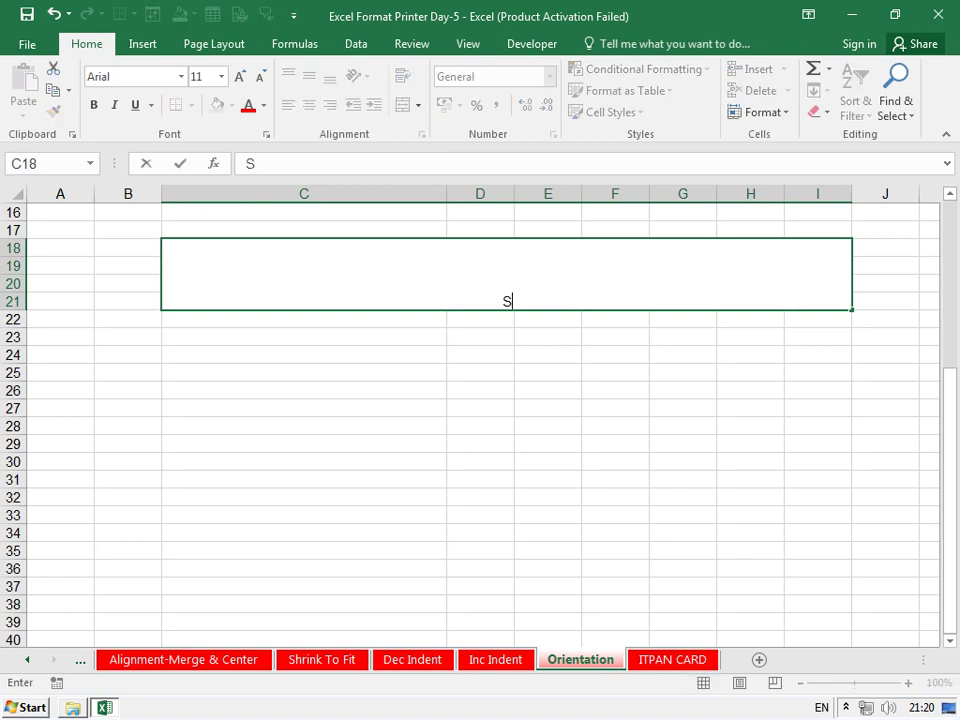
text(.S.S)
text(OFTWARE AND)
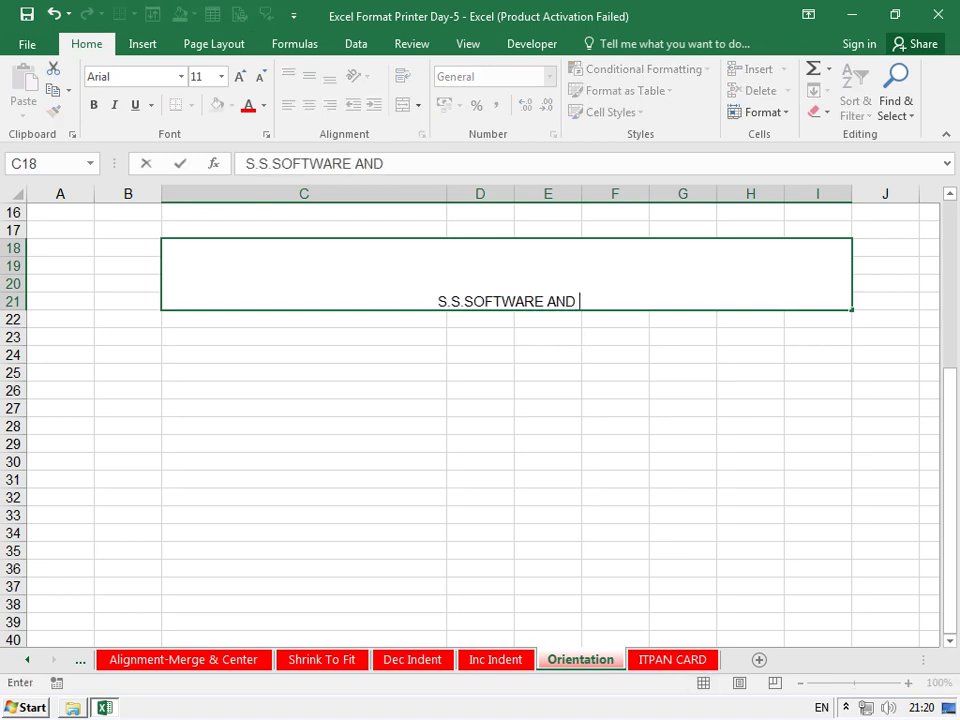
text( SERVICES)
key(ctrl+Return)
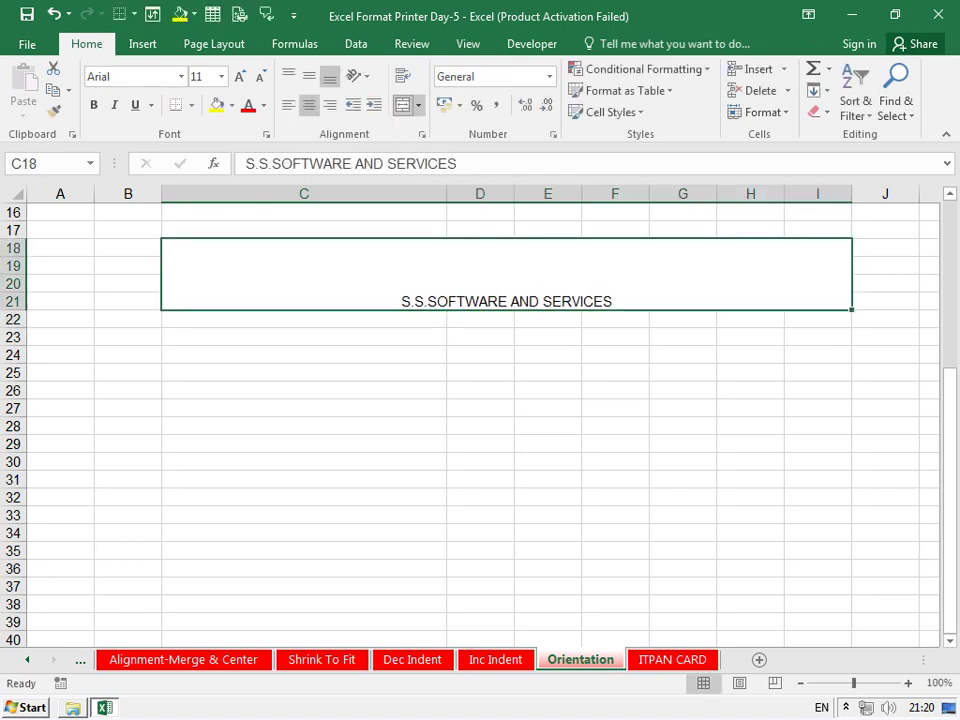
Make the heading middle-aligned, bold and size 20
click(309, 77)
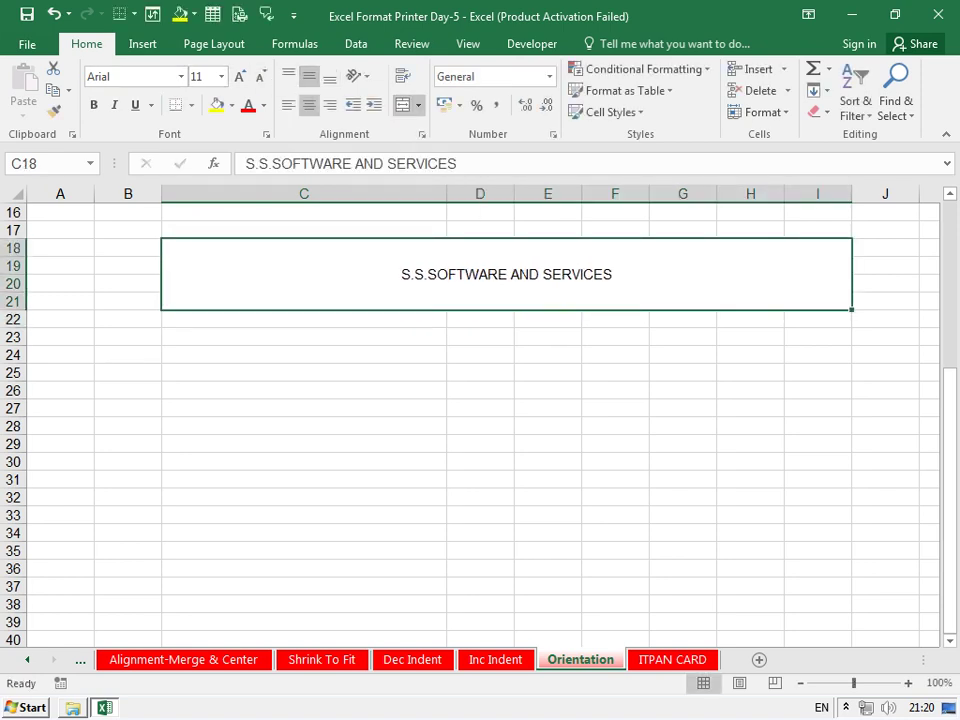
click(93, 105)
click(238, 76)
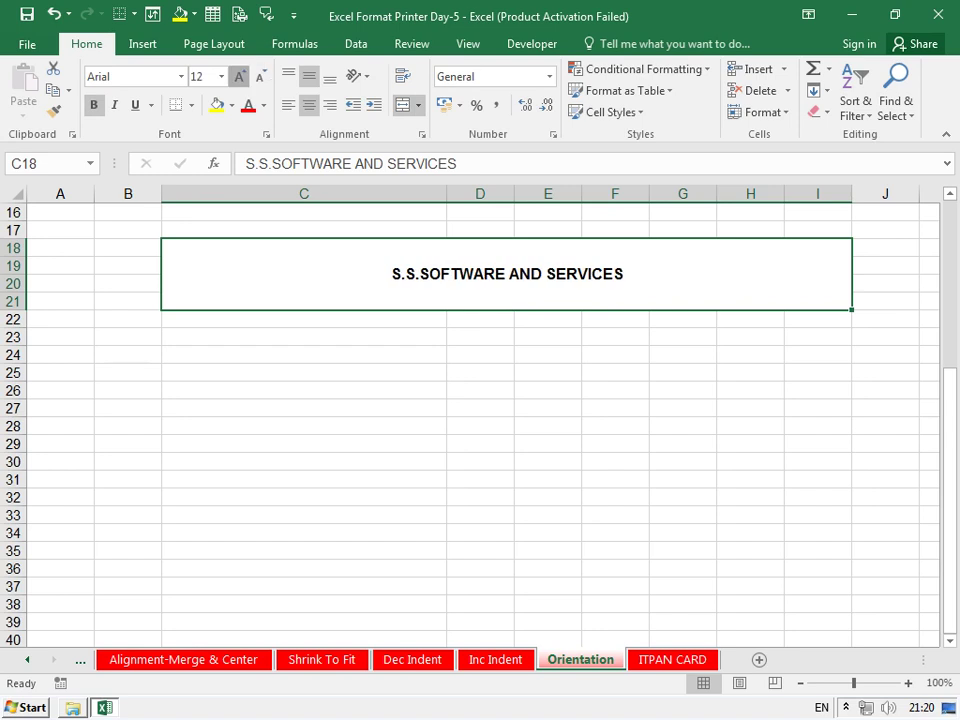
click(238, 76)
click(238, 76)
click(238, 76)
click(238, 76)
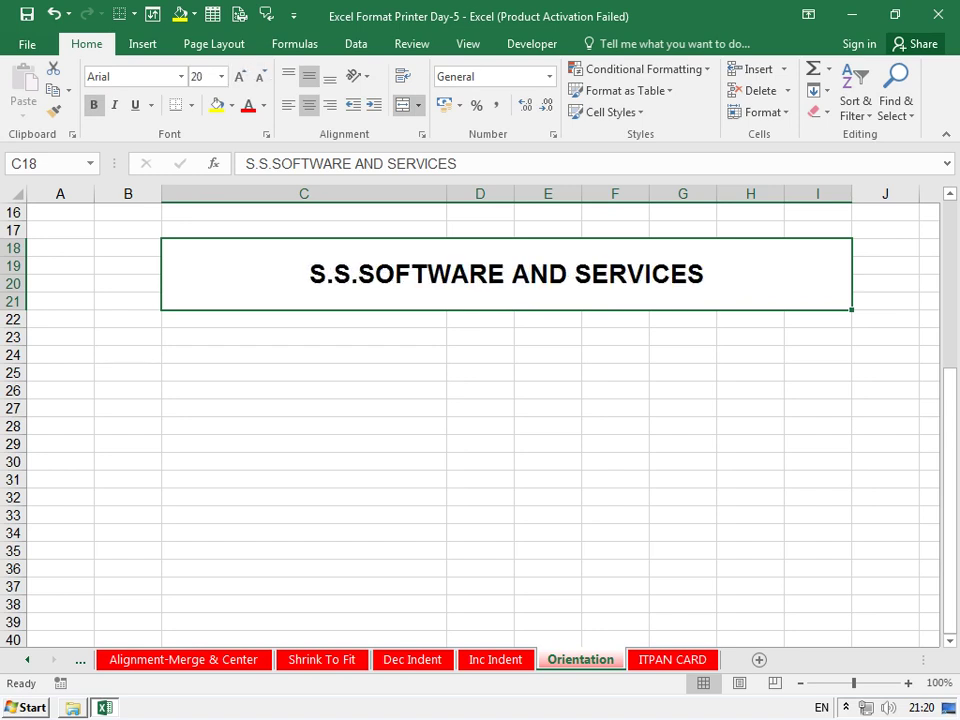
Select C32:I34 further down for the next heading
scroll(480, 420, down, 2)
scroll(480, 420, down, 2)
mouse_move(300, 283)
mouse_down()
mouse_move(750, 337)
mouse_move(800, 320)
mouse_up()
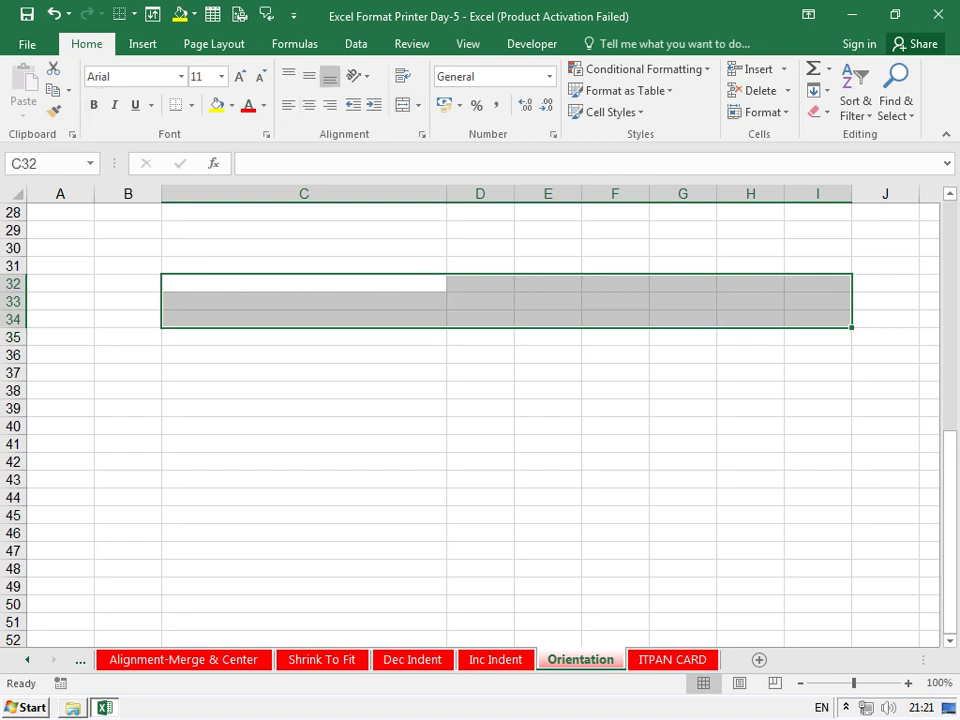
Merge C32:I34 and enter the heading 'KAMAL TRADING COMPANY'
click(403, 105)
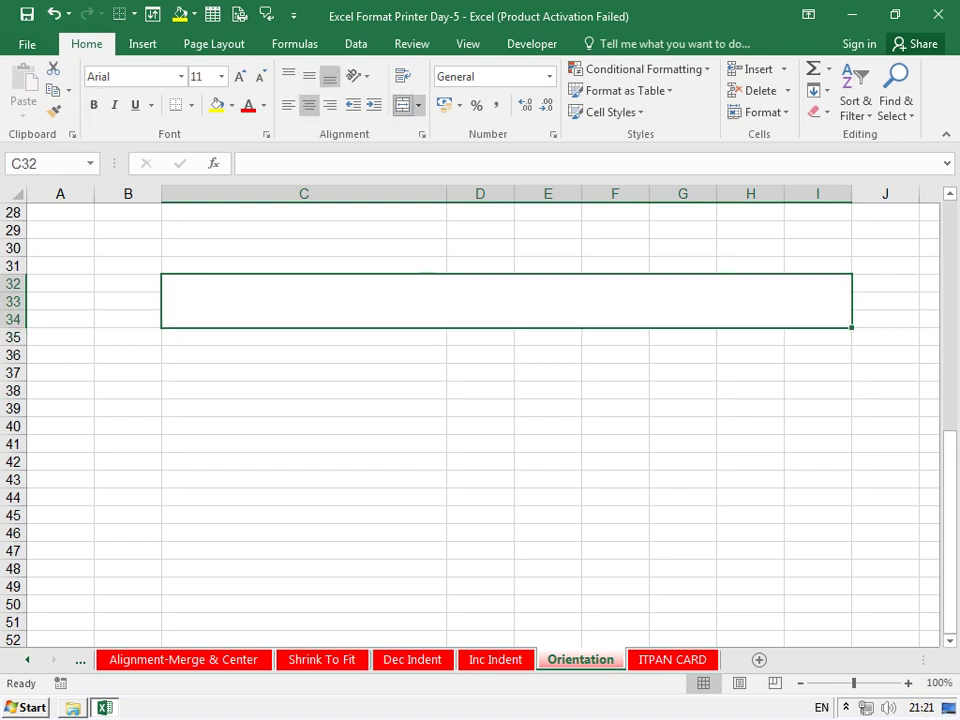
text(KAML)
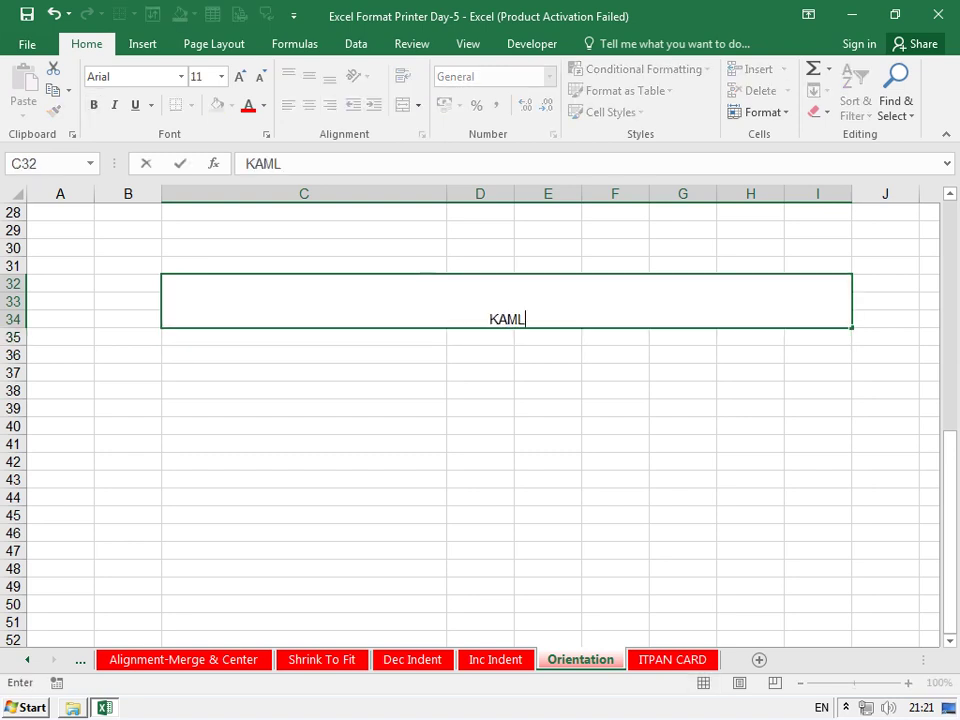
key(BackSpace)
text(A)
text(K)
key(BackSpace)
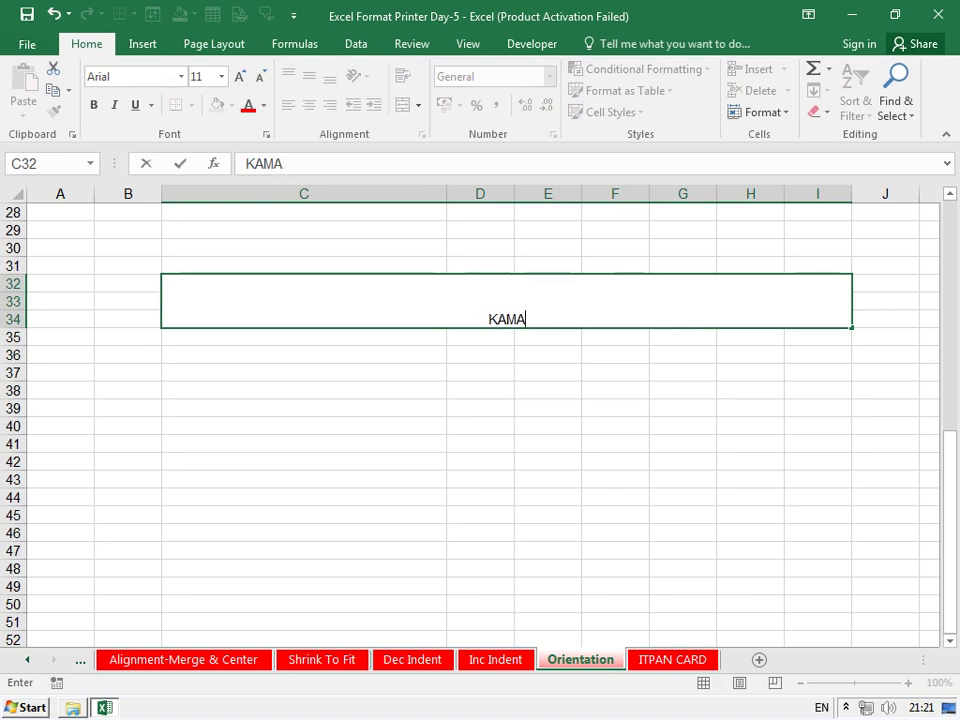
text(L TRADIN)
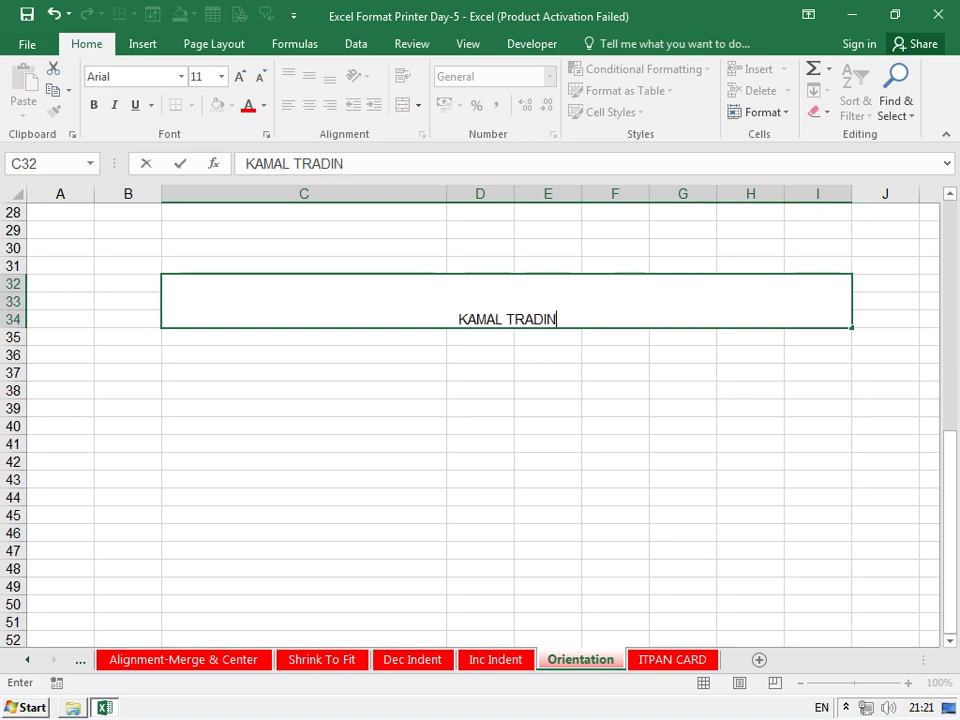
text(G COMPANY)
key(Return)
Middle-align the company heading, enlarge its font and make it bold
click(506, 300)
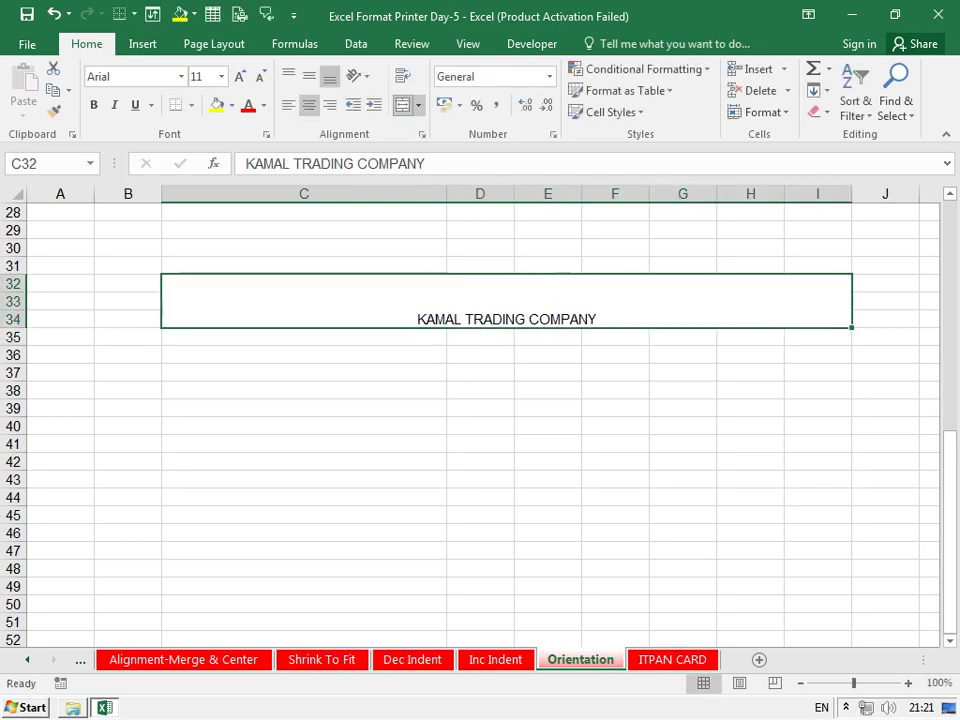
key(alt+h)
key(a)
key(m)
key(ctrl+shift+period)
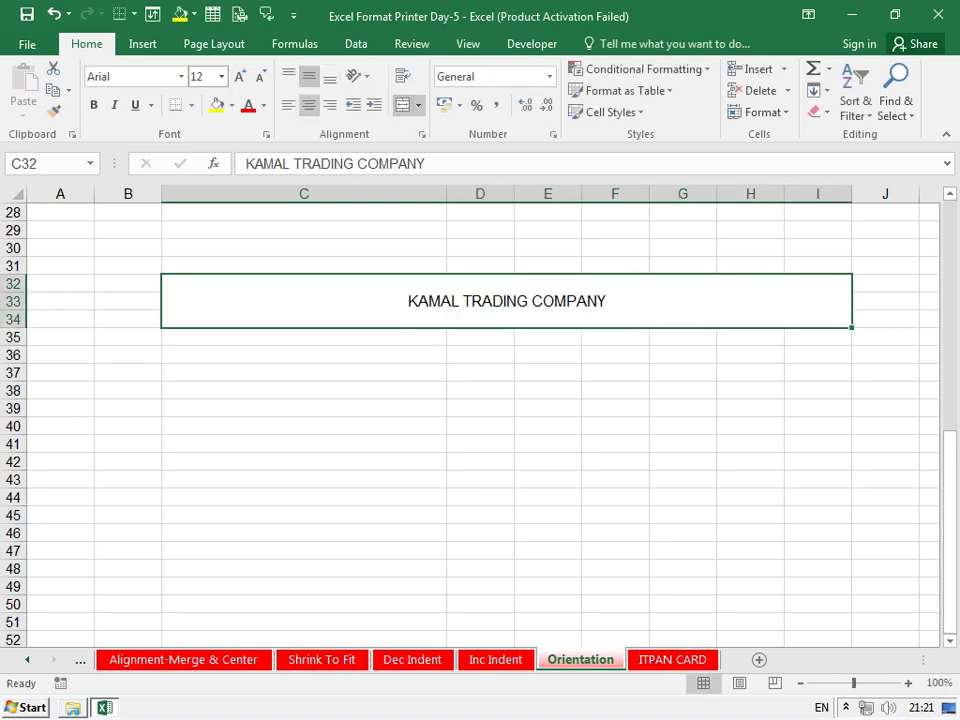
key(ctrl+b)
click(304, 390)
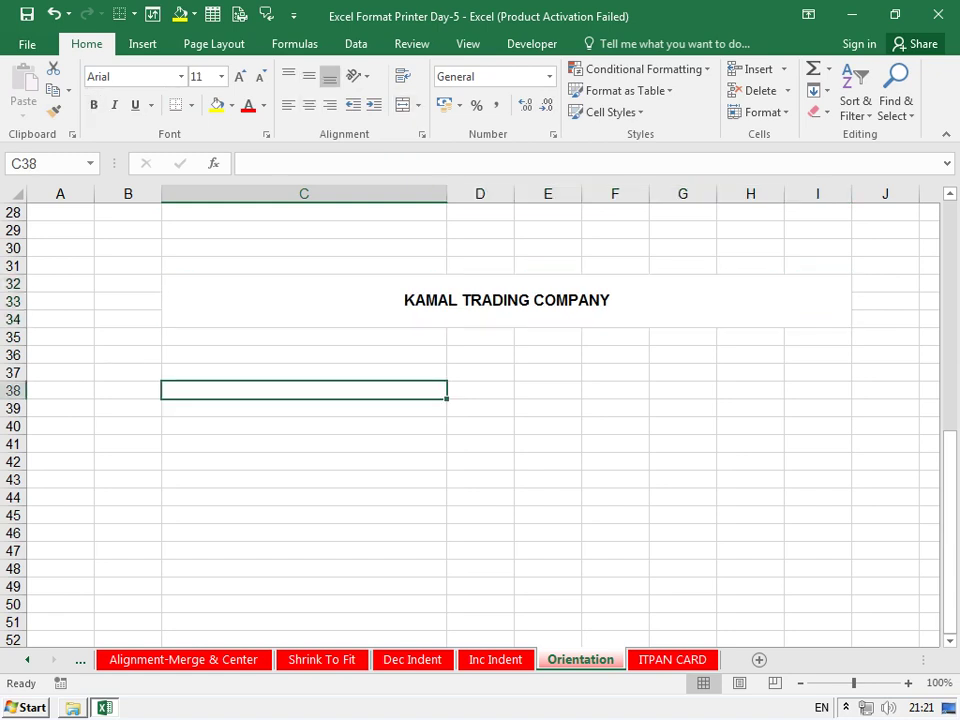
Give the company heading a thick outside border
click(506, 300)
click(190, 105)
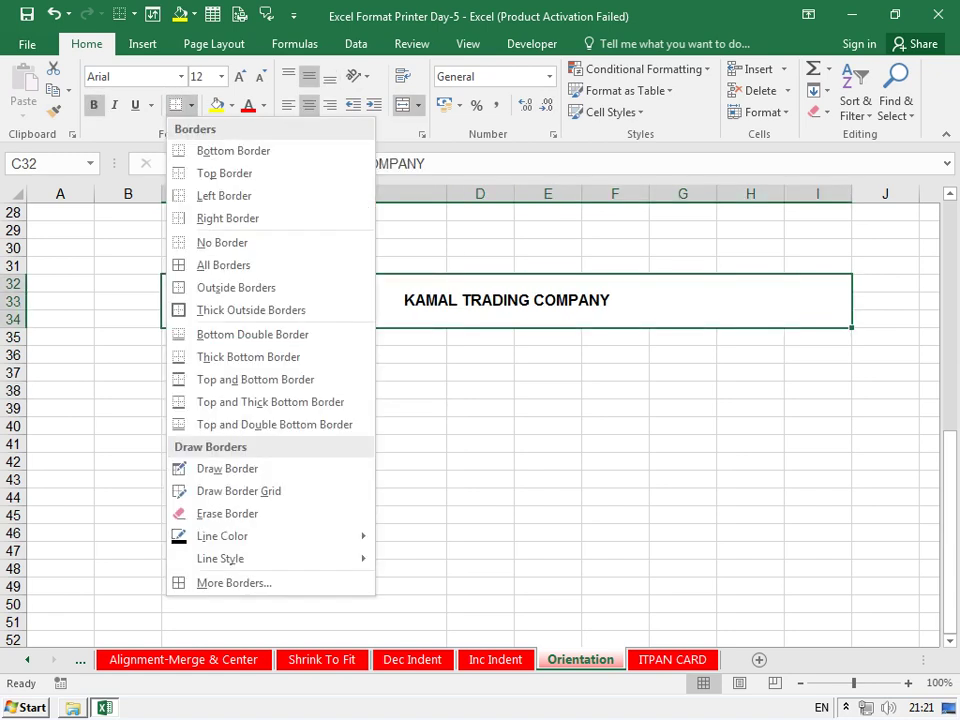
click(251, 310)
click(304, 463)
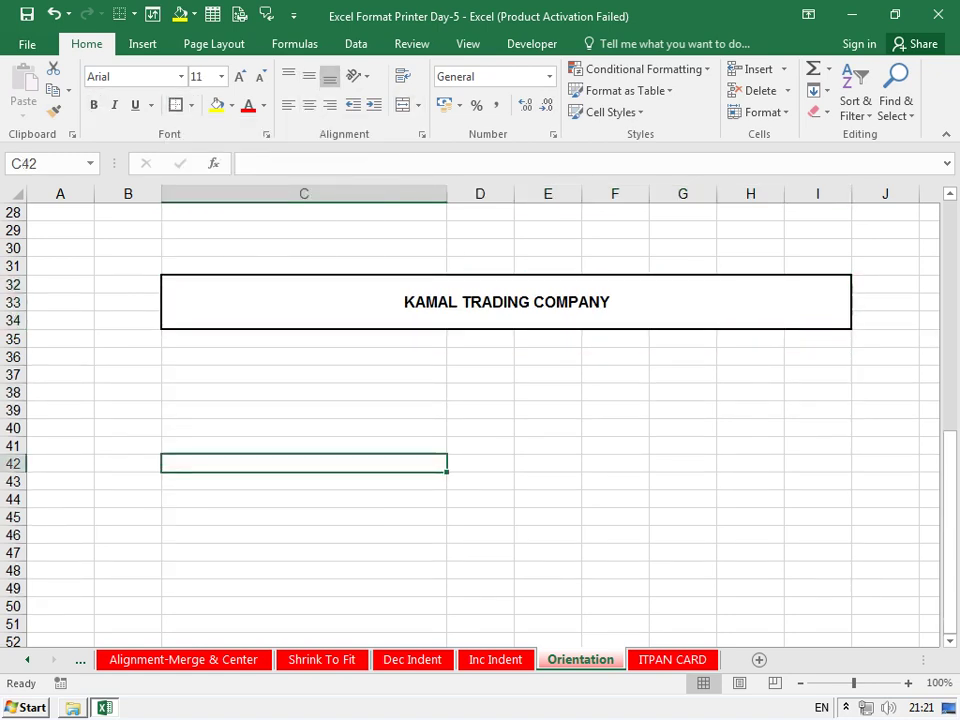
Merge C37:I43 into a single box and launch Google Chrome
drag(304, 374, 817, 481)
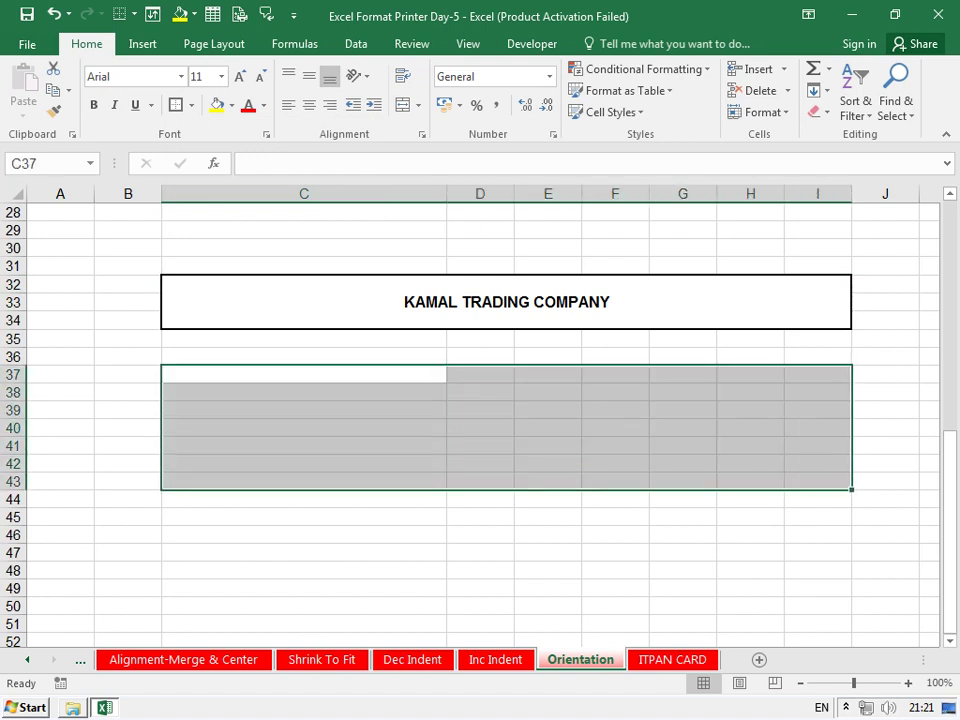
click(404, 105)
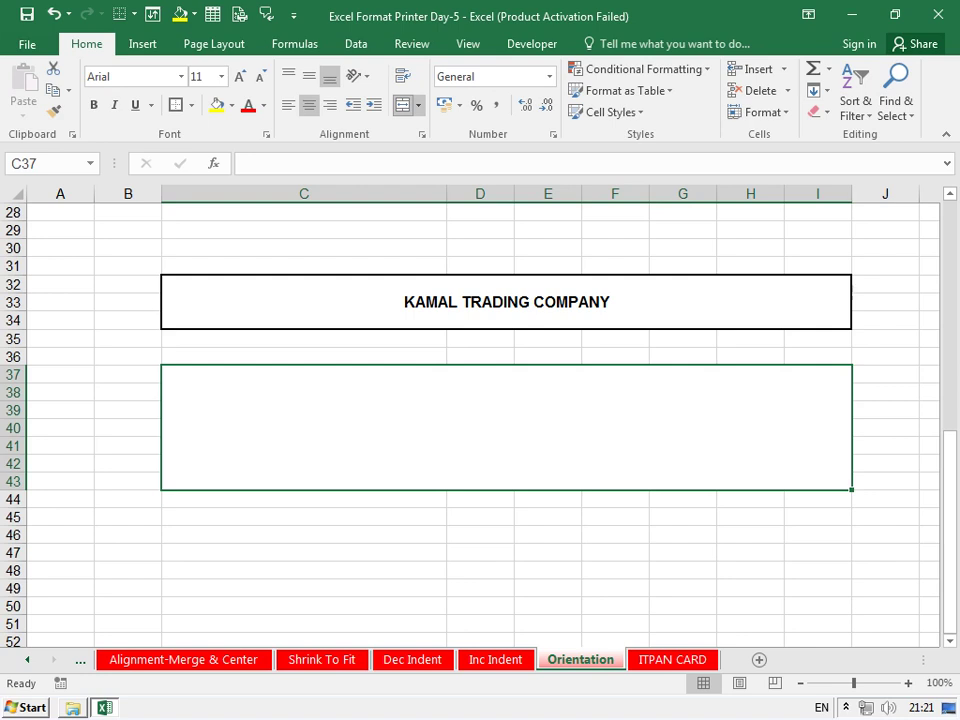
scroll(480, 420, down, 2)
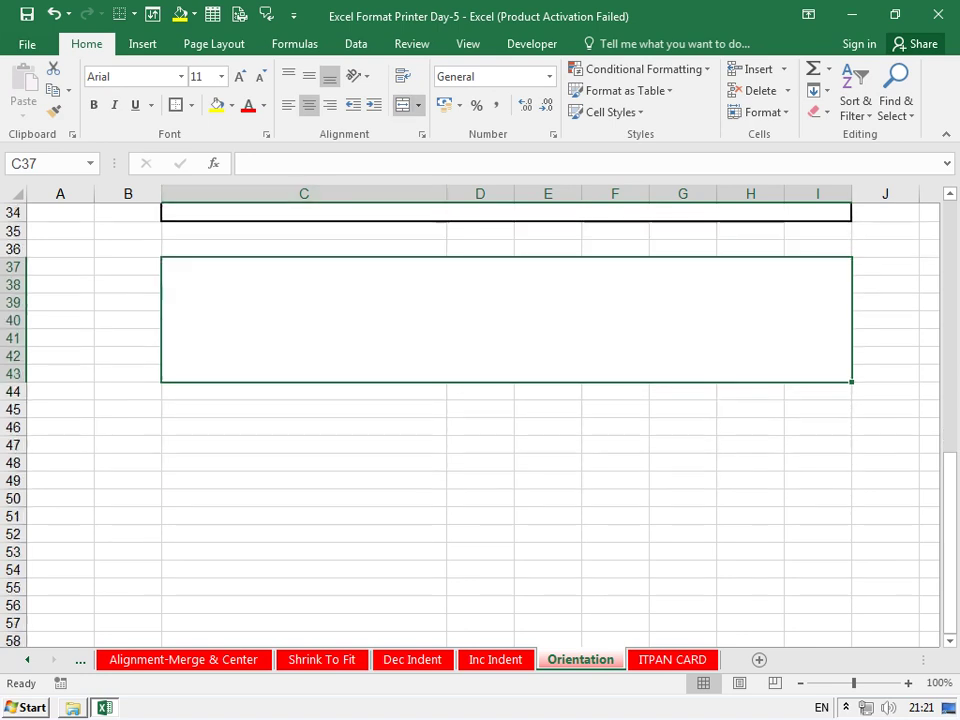
scroll(480, 420, down, 2)
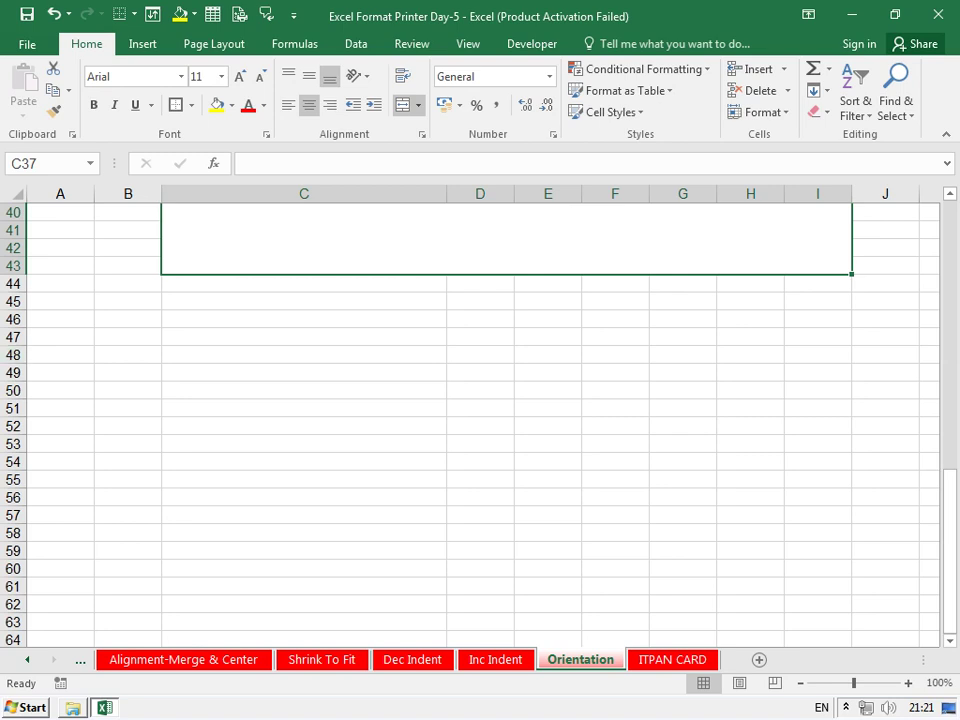
click(27, 707)
click(86, 287)
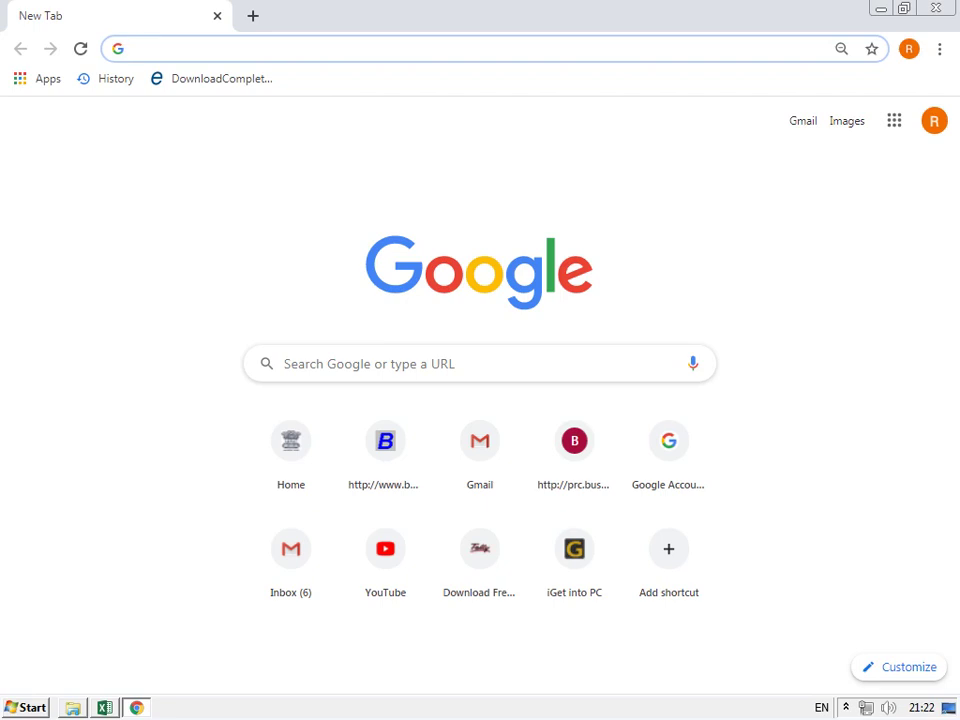
Search for the Form 49A download PDF, open tin-nsdl's Form_49A.PDF, and return to Excel
text(FORM )
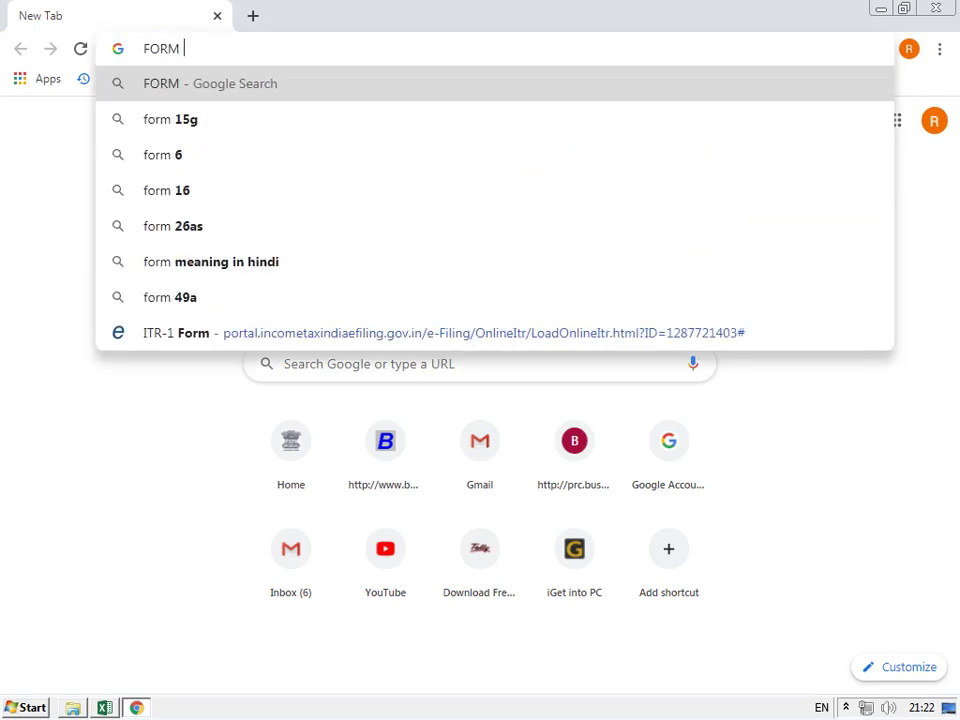
text(49A DOW)
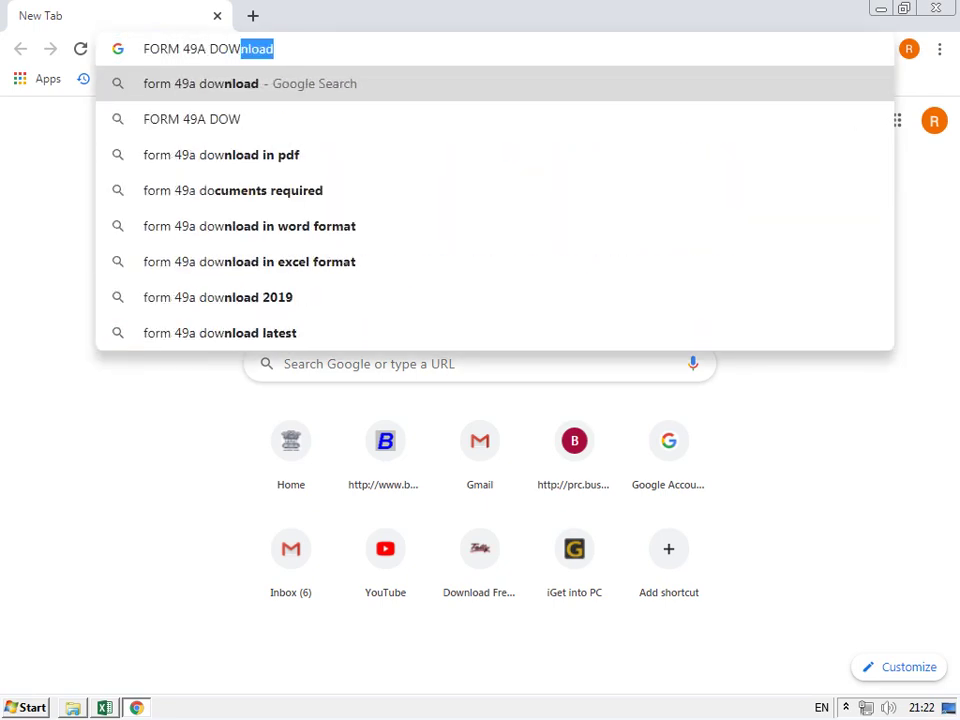
key(Return)
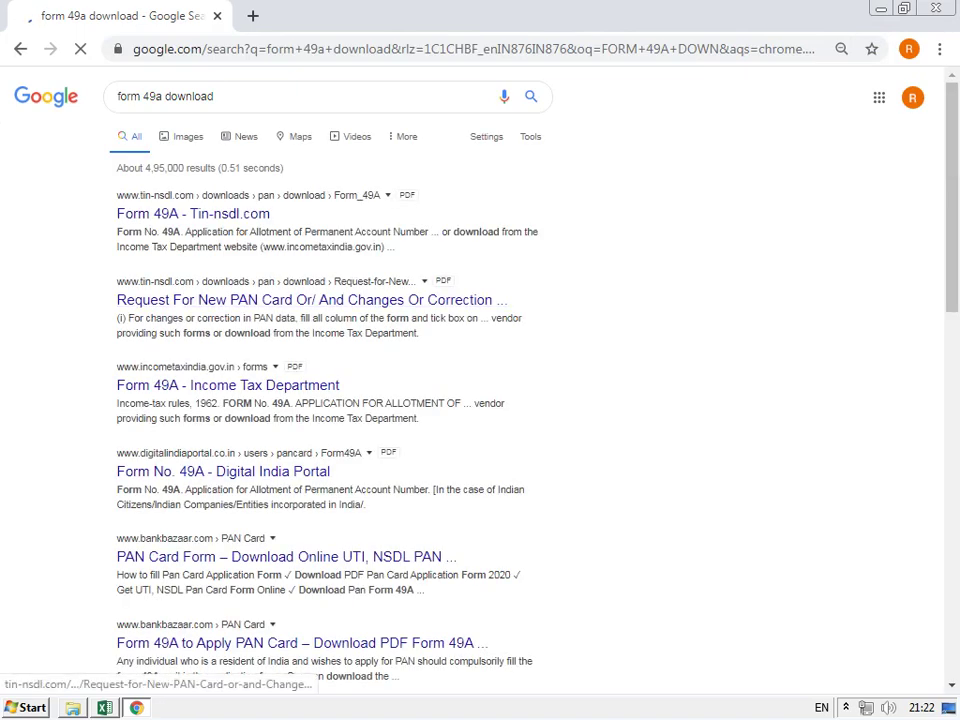
click(300, 96)
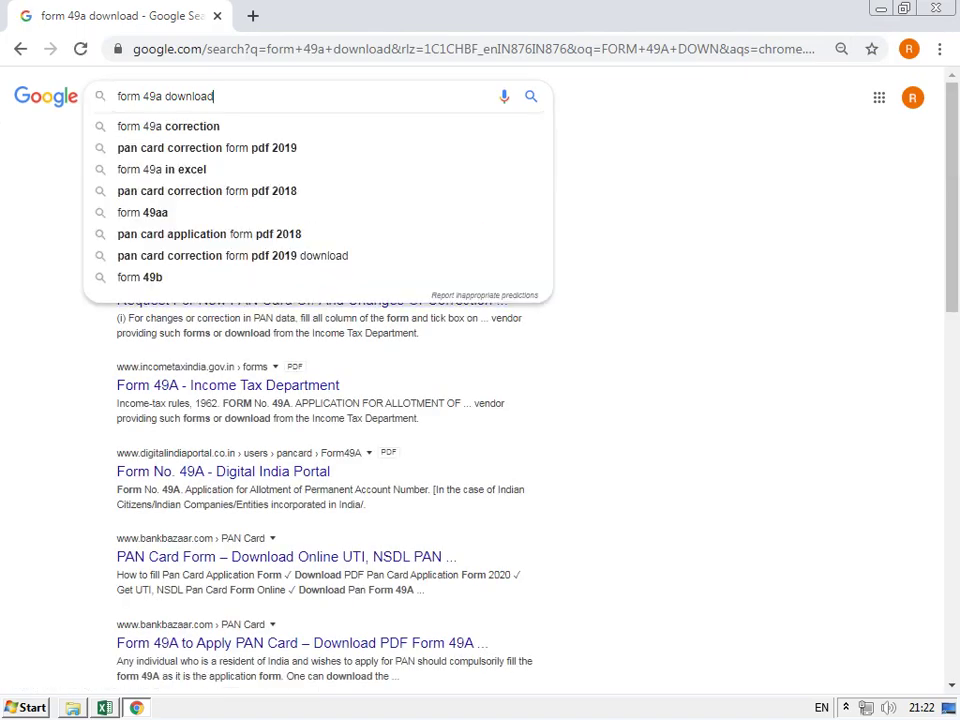
text(pdf)
key(Return)
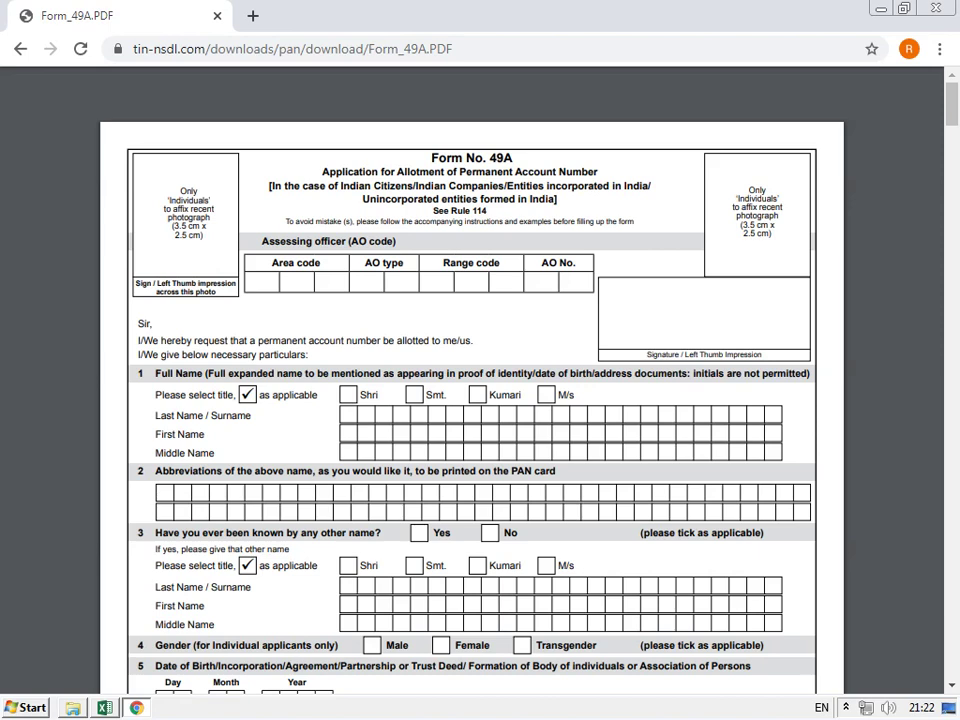
key(alt+Tab)
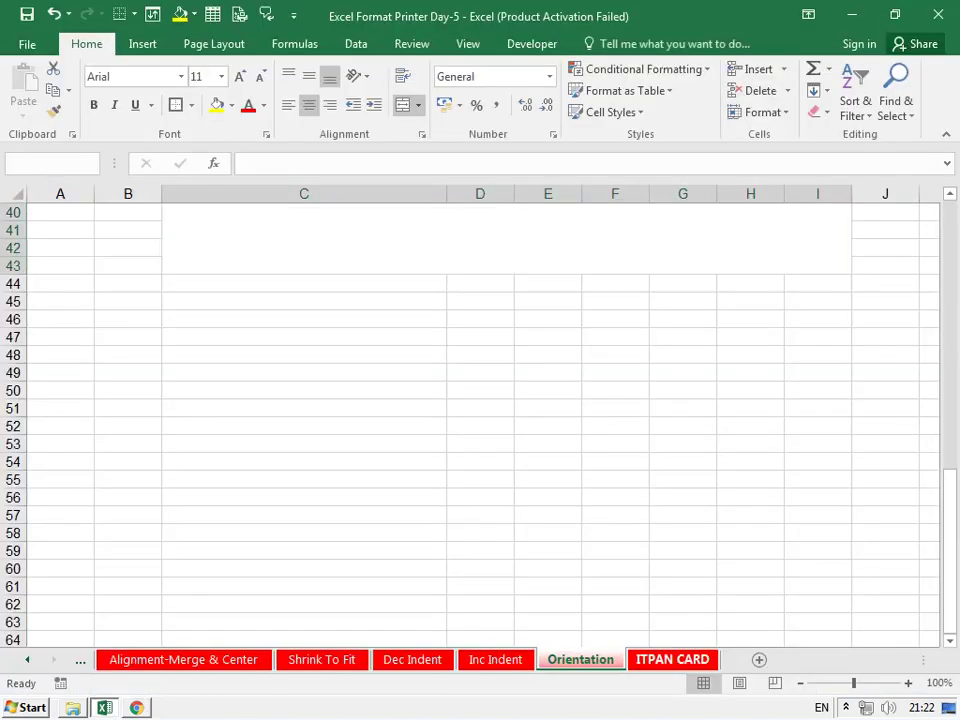
Print-preview the ITPAN CARD sheet, add a blank Sheet1, and switch to the Form 49A PDF
key(ctrl+Page_Down)
scroll(480, 420, down, 1)
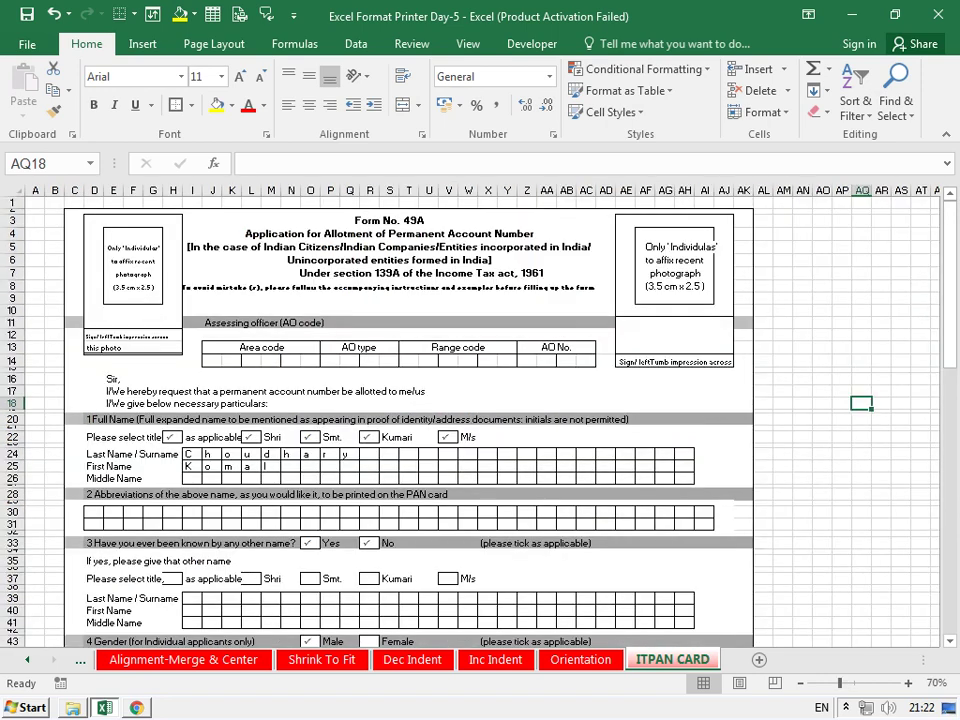
scroll(480, 420, down, 1)
key(ctrl+p)
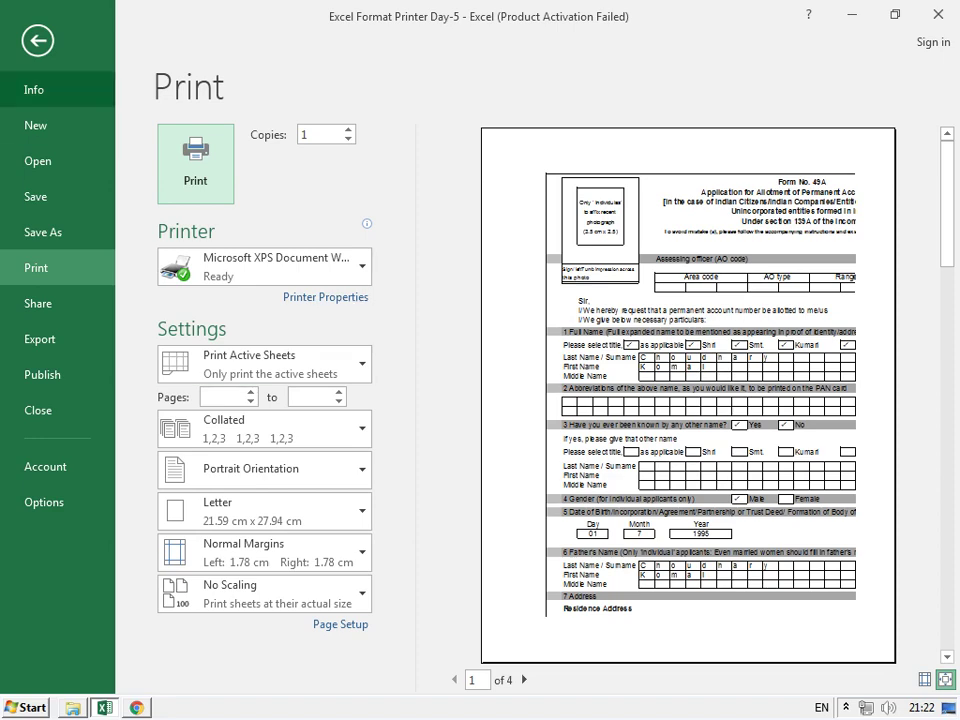
key(Escape)
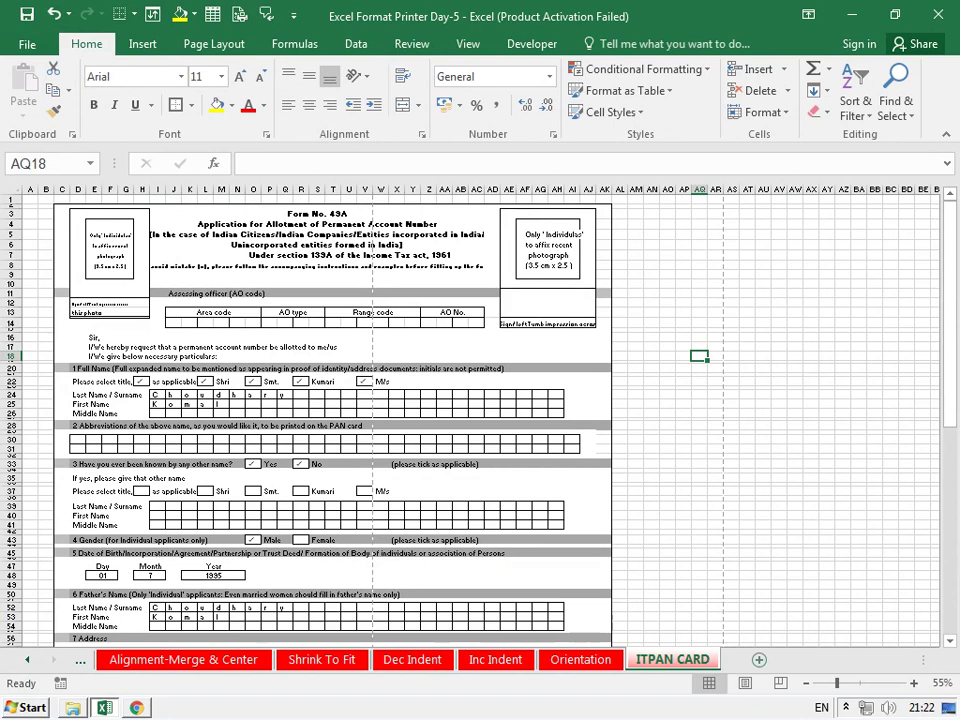
click(759, 659)
key(alt+Tab)
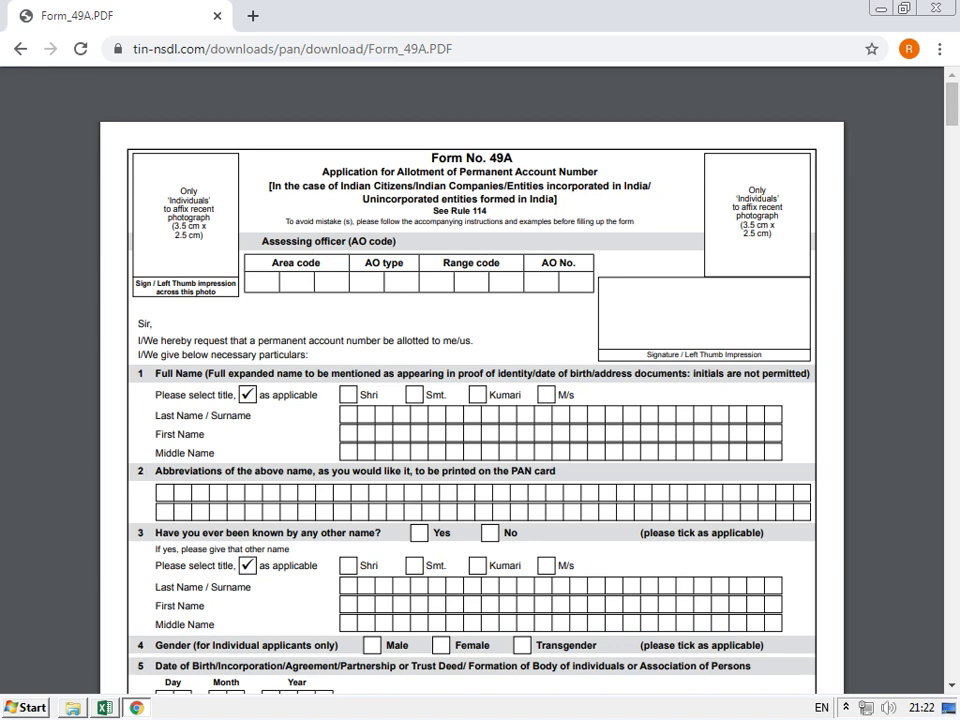
Close the crashed Google Input Tools program and create a new blank workbook, Book1
key(alt+Tab)
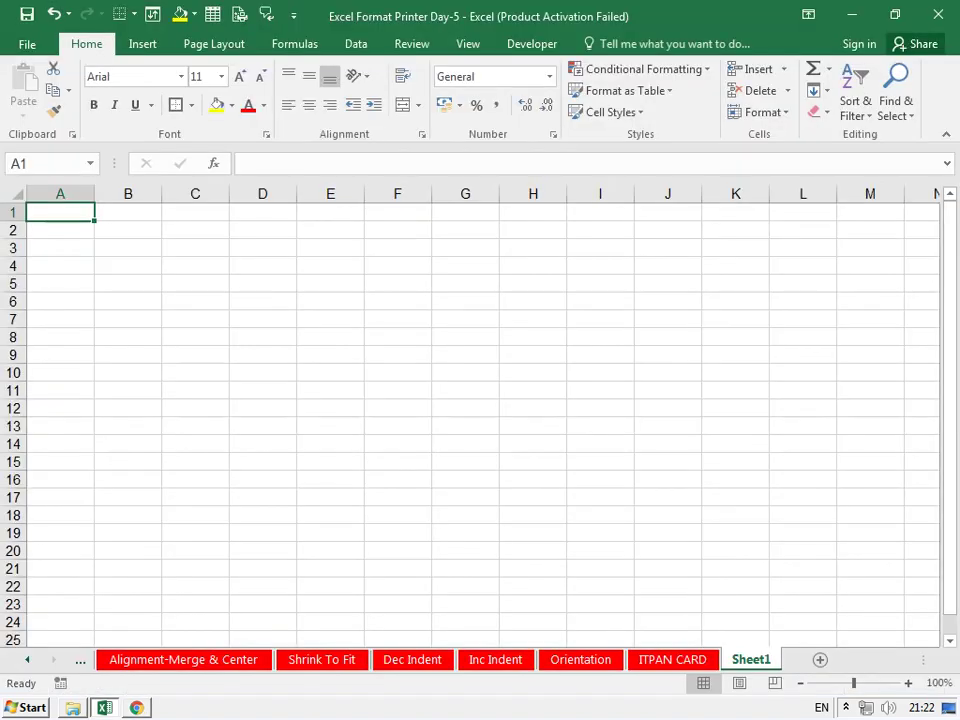
key(alt+Tab)
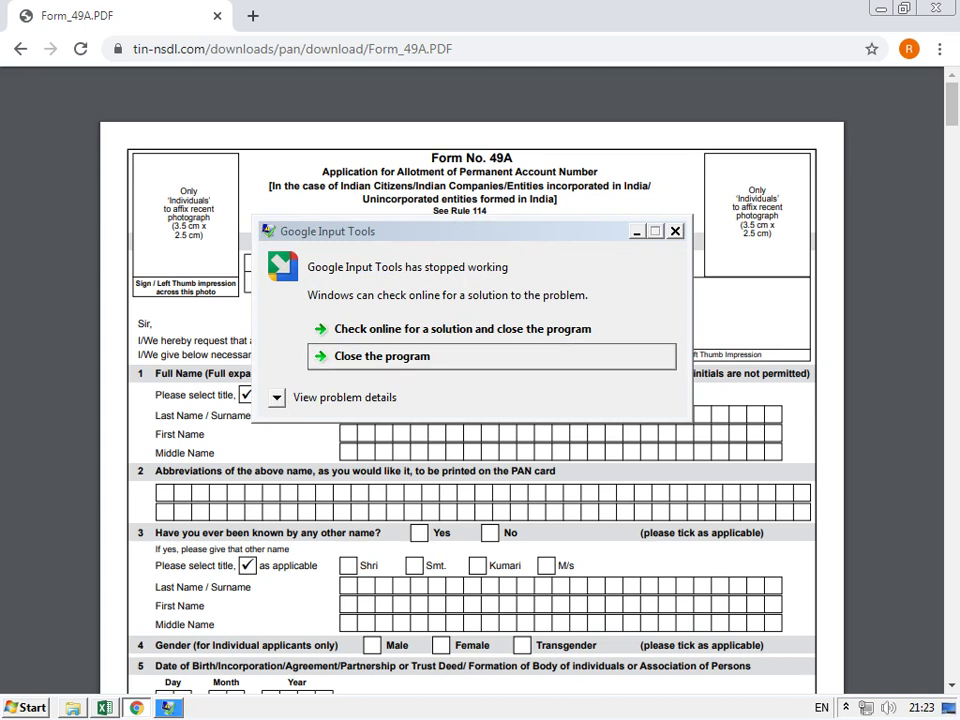
key(Return)
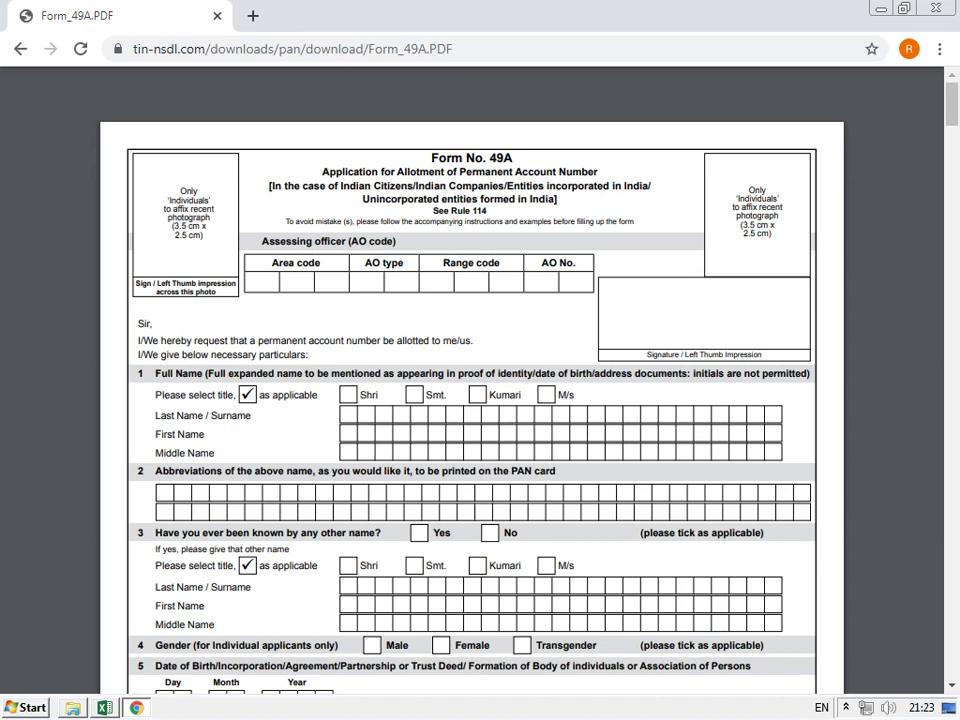
key(alt+Tab)
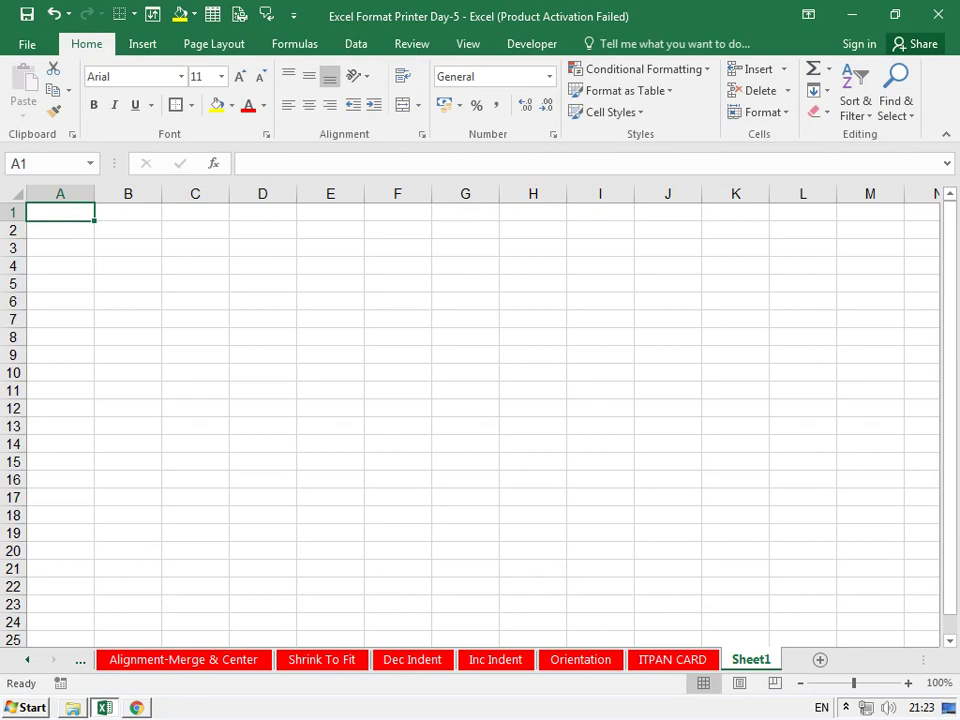
key(ctrl+n)
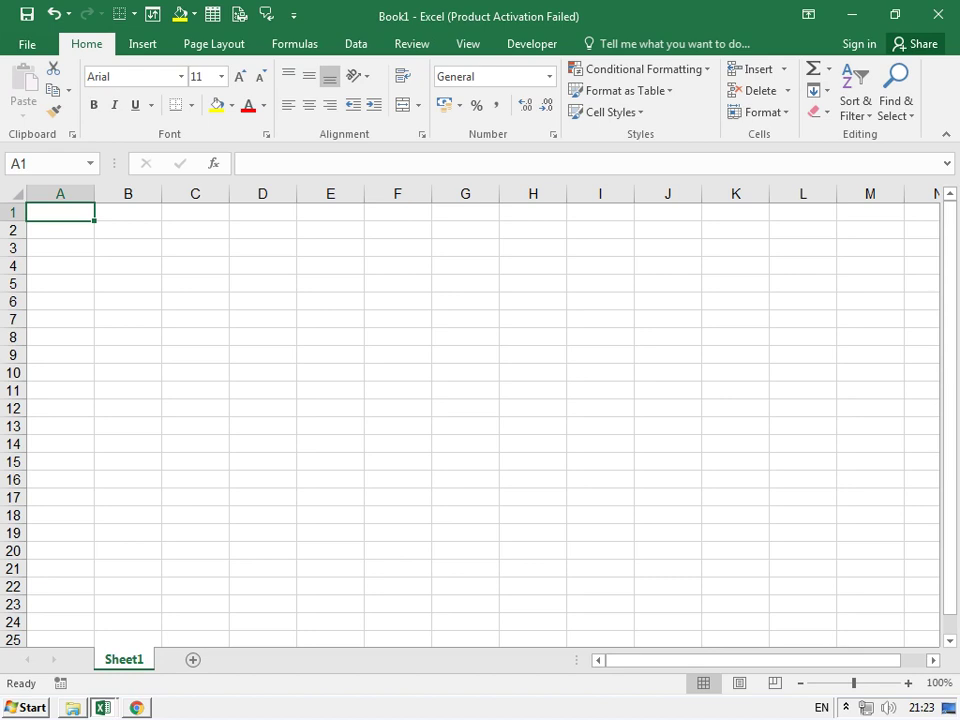
Select the whole Book1 sheet and narrow every column to width 1.63
ctrl+scroll(480, 420, down, 1)
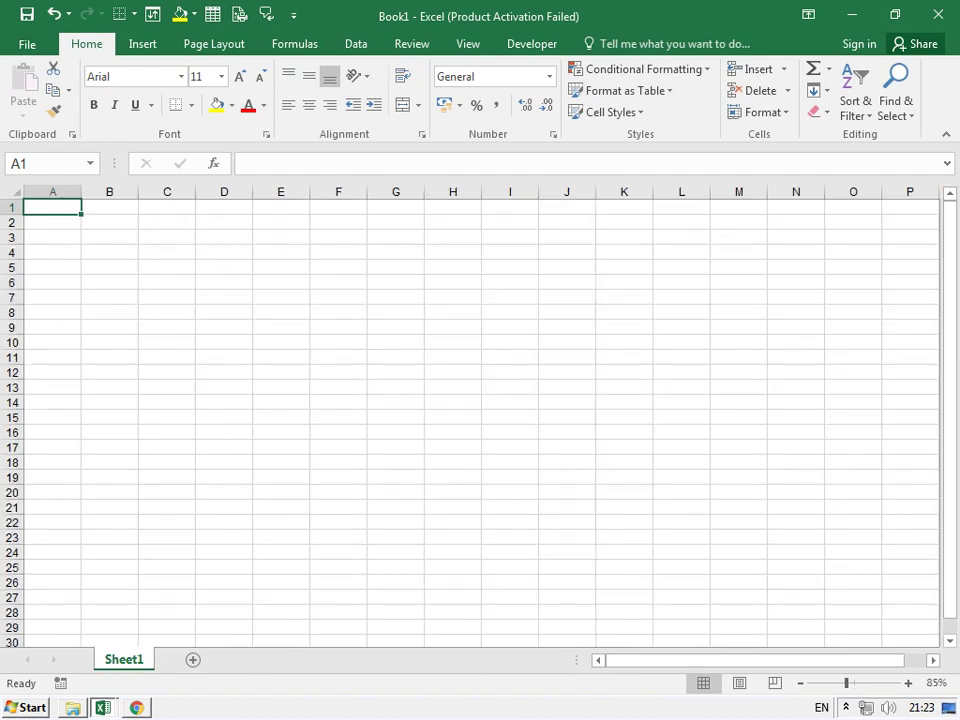
scroll(480, 420, down, 1)
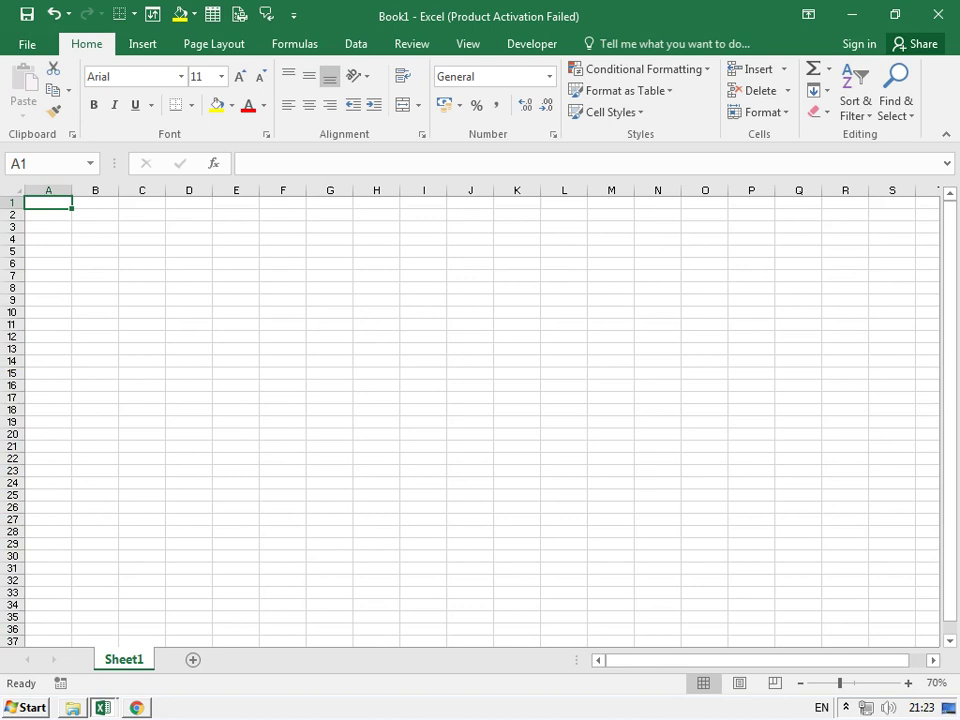
ctrl+scroll(480, 420, up, 1)
ctrl+scroll(480, 420, up, 2)
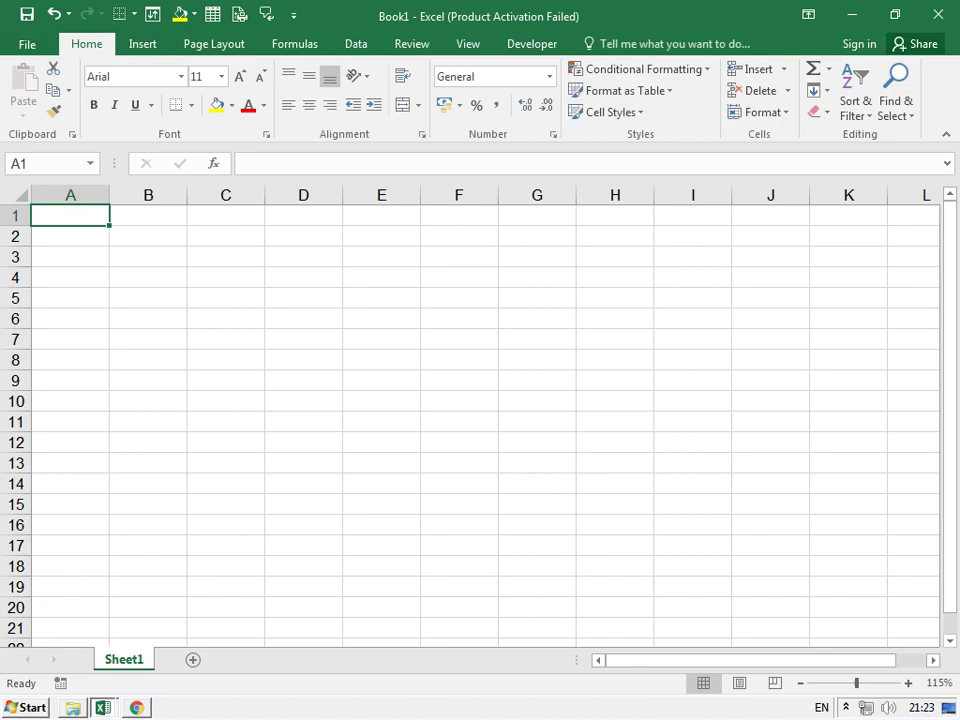
scroll(480, 420, down, 2)
scroll(480, 420, down, 3)
scroll(480, 420, down, 1)
scroll(480, 420, up, 5)
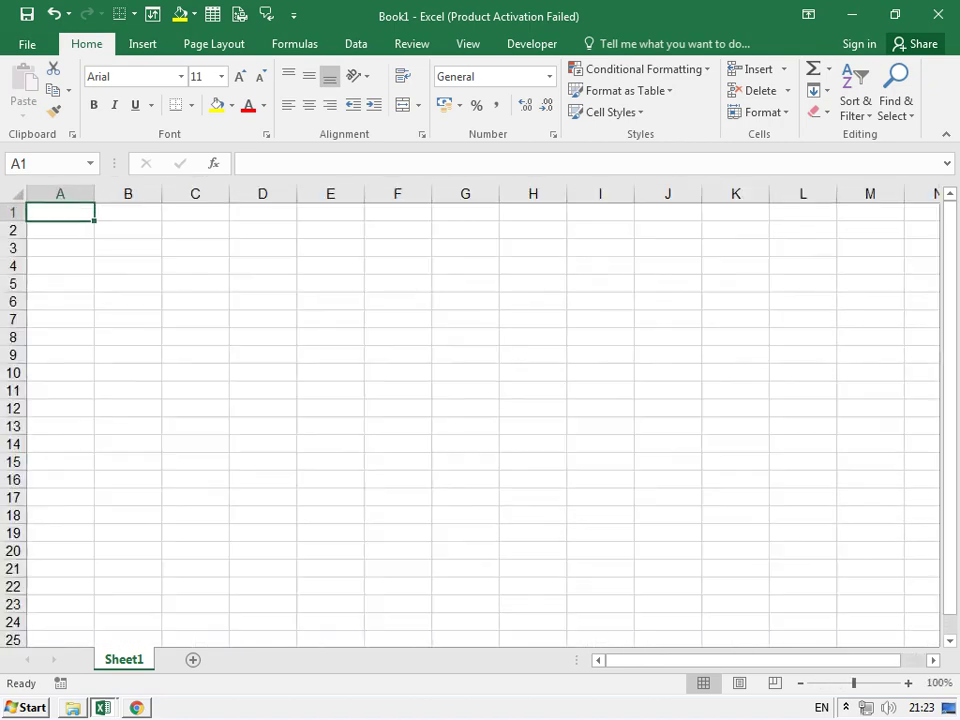
scroll(480, 420, up, 3)
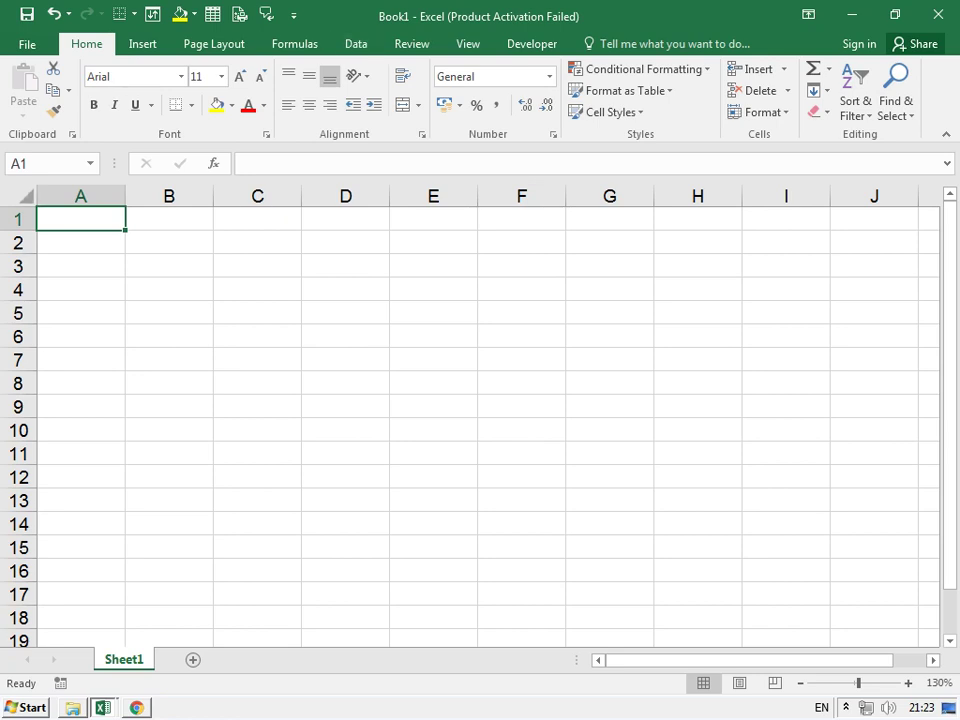
key(ctrl+a)
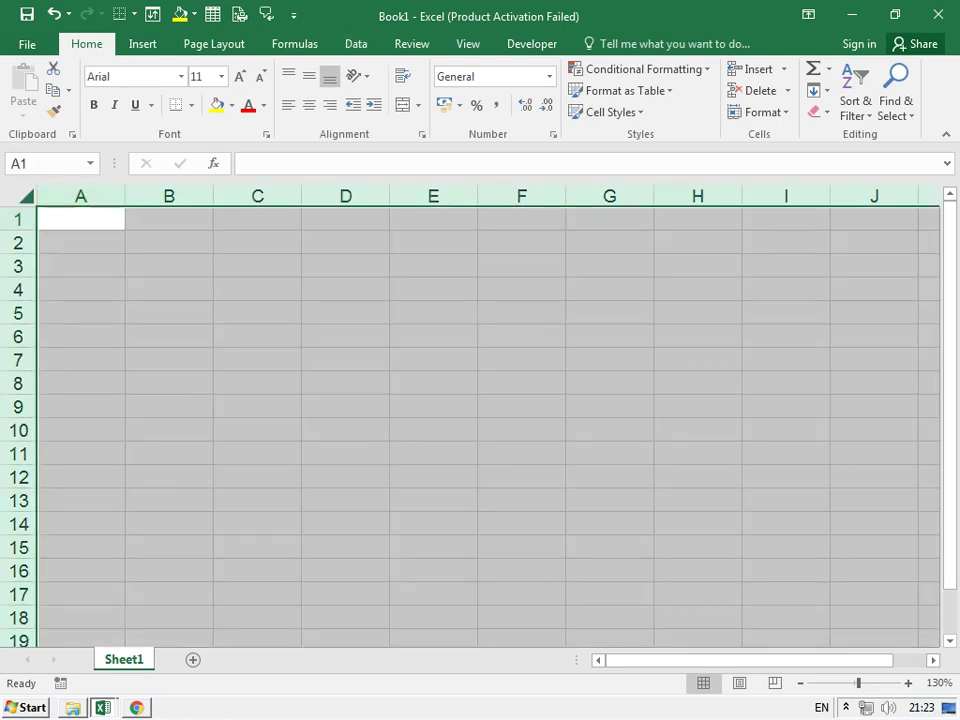
drag(125, 196, 59, 196)
click(155, 242)
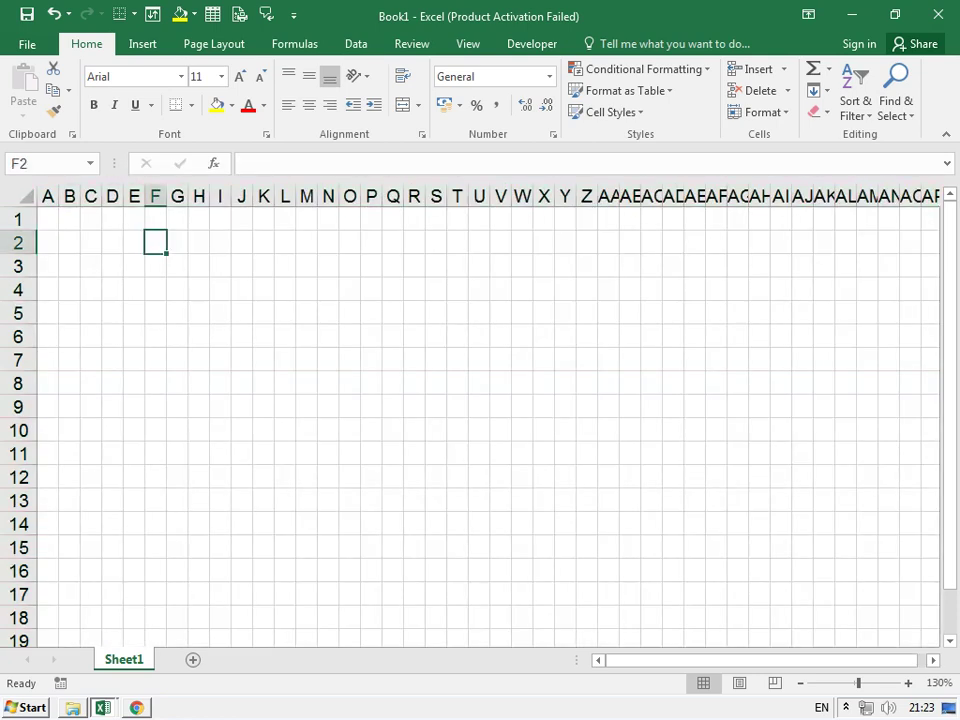
Collapse the ribbon to show more rows of the grid
key(ctrl+F1)
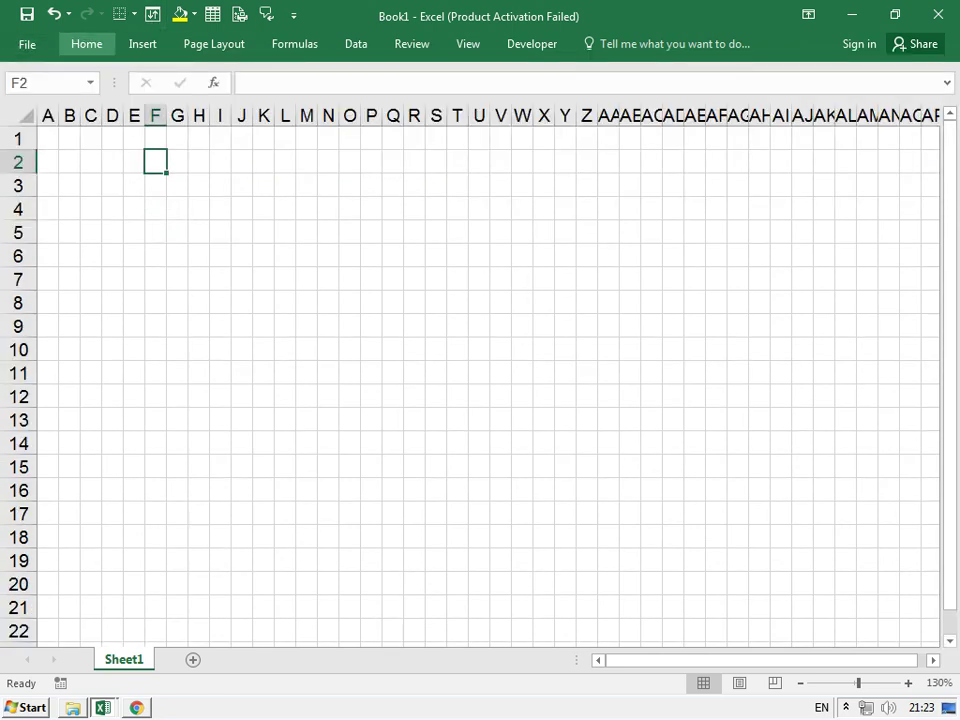
click(86, 43)
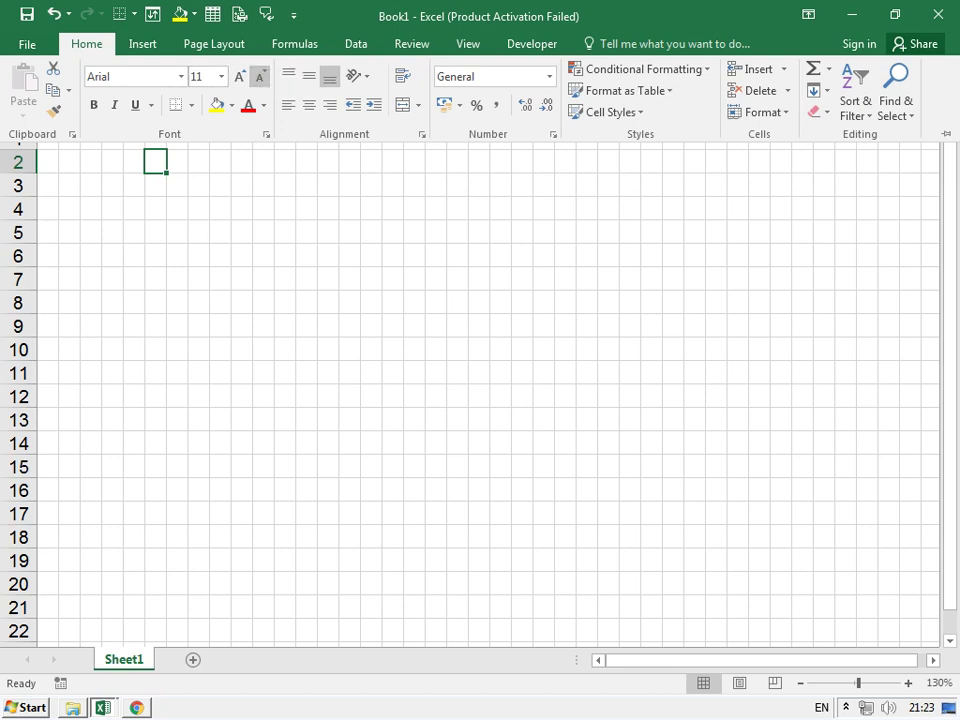
key(Escape)
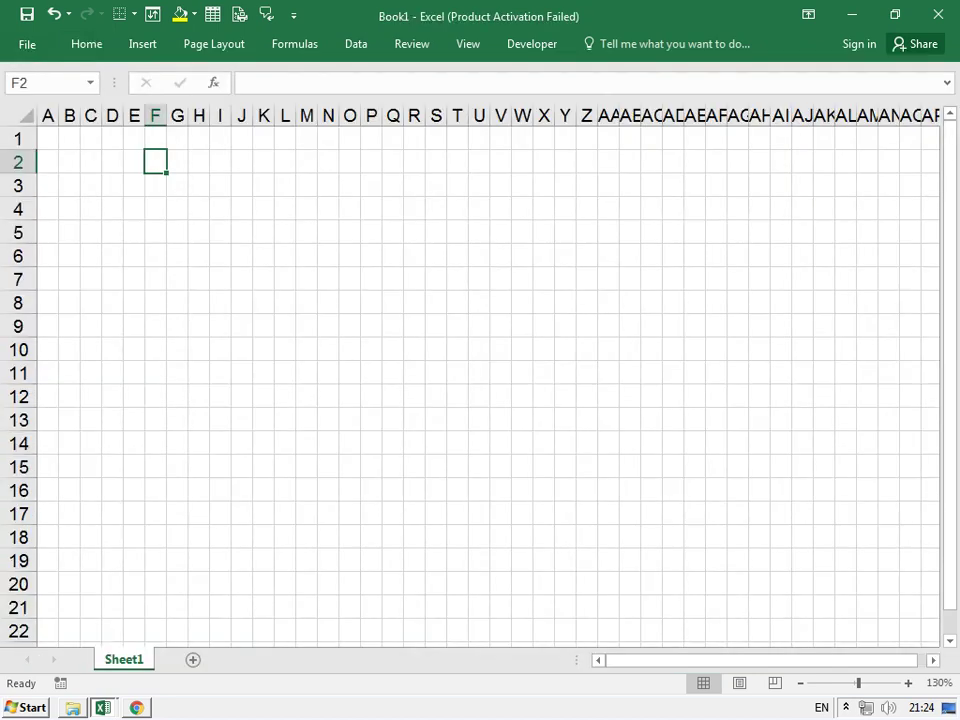
Close the Excel Format Printer Day-5 workbook without saving and return to Book1
key(alt+Tab)
key(alt+F4)
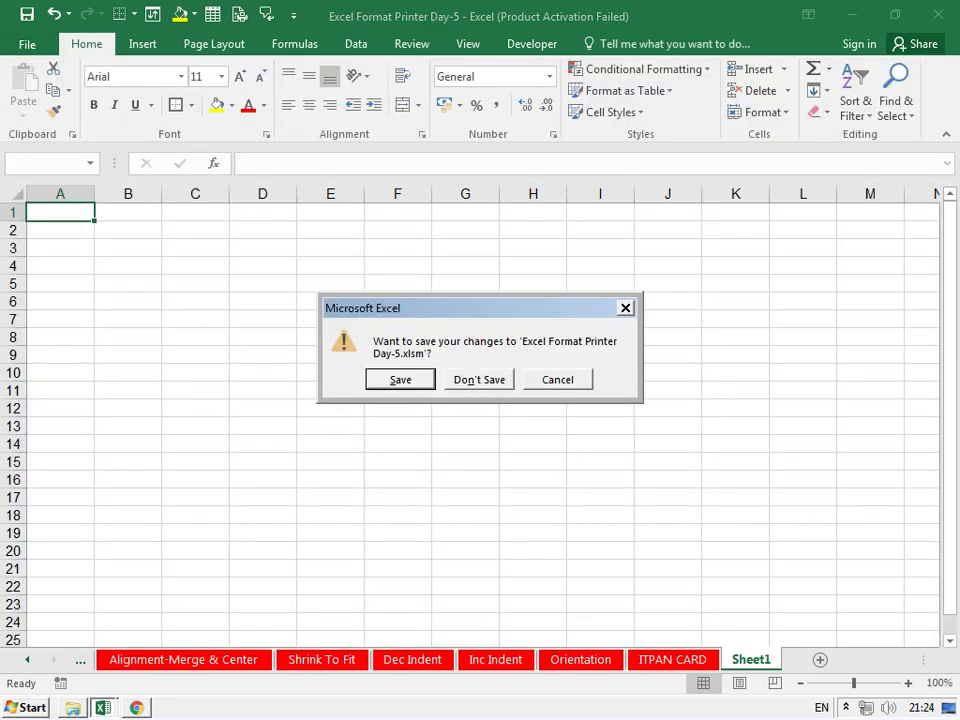
key(Tab)
key(Return)
key(alt+Tab)
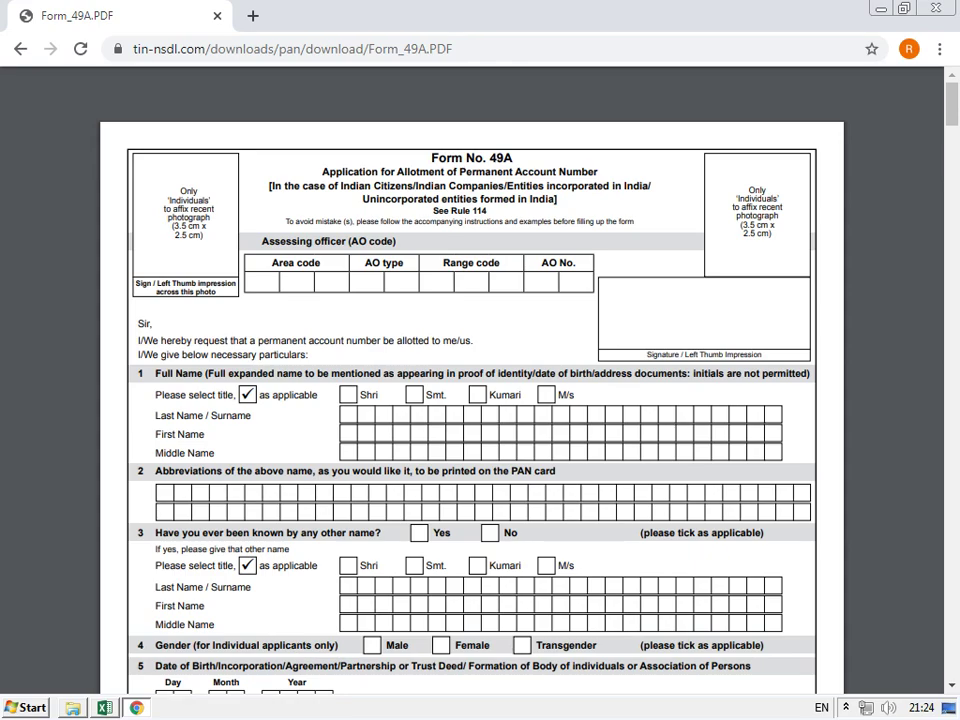
key(alt+Tab)
key(alt+Tab)
key(alt+Tab)
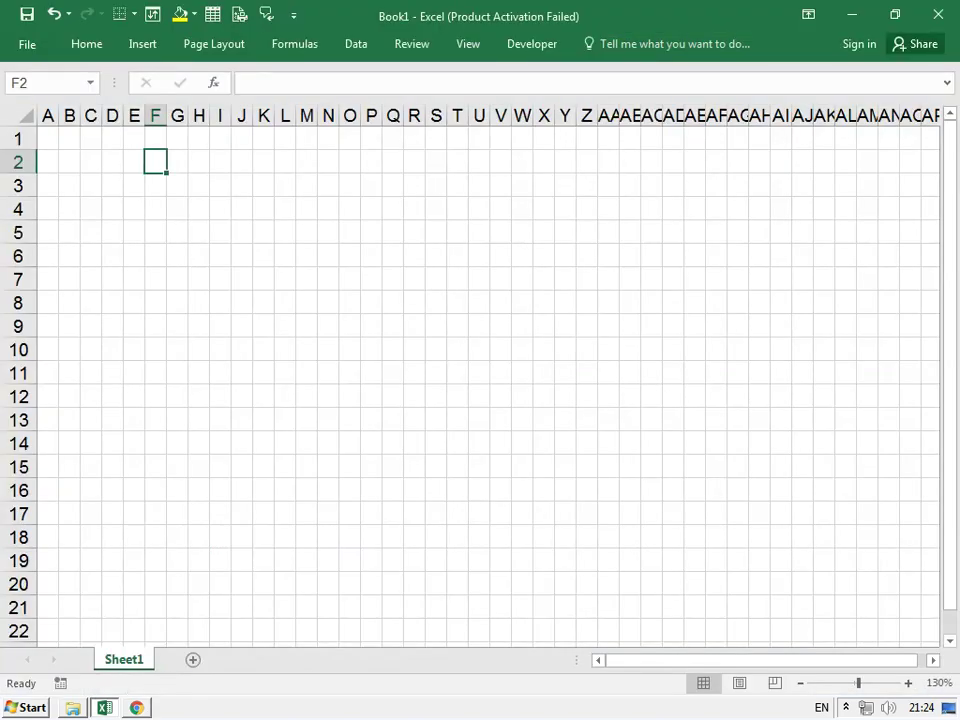
Shrink column B and column AL (to 0.15) to slivers and collapse row 2
drag(81, 115, 61, 115)
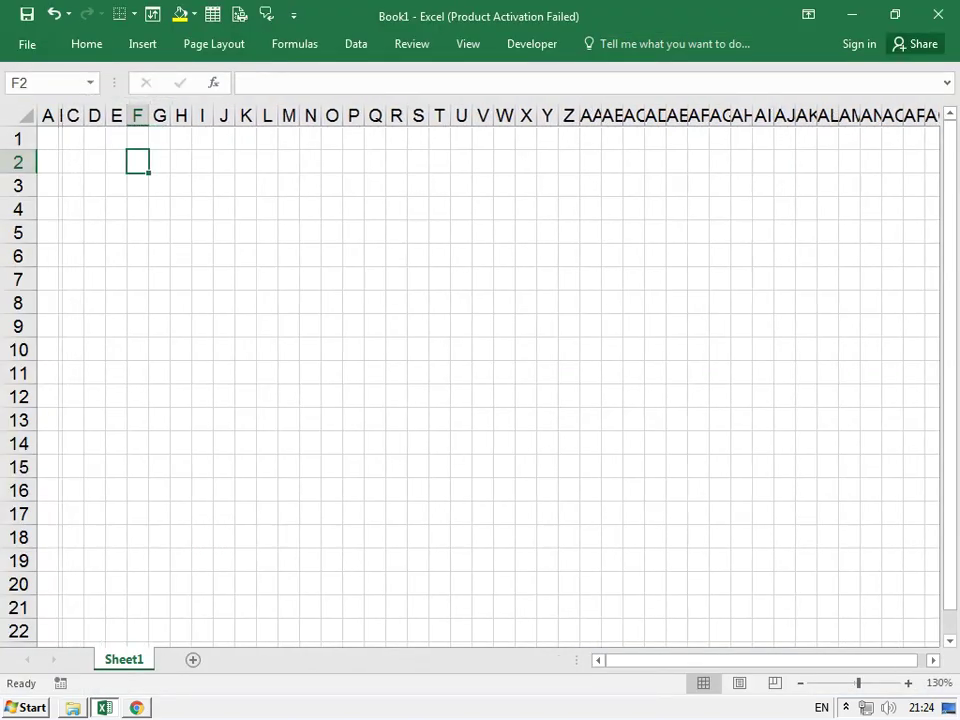
drag(18, 173, 18, 152)
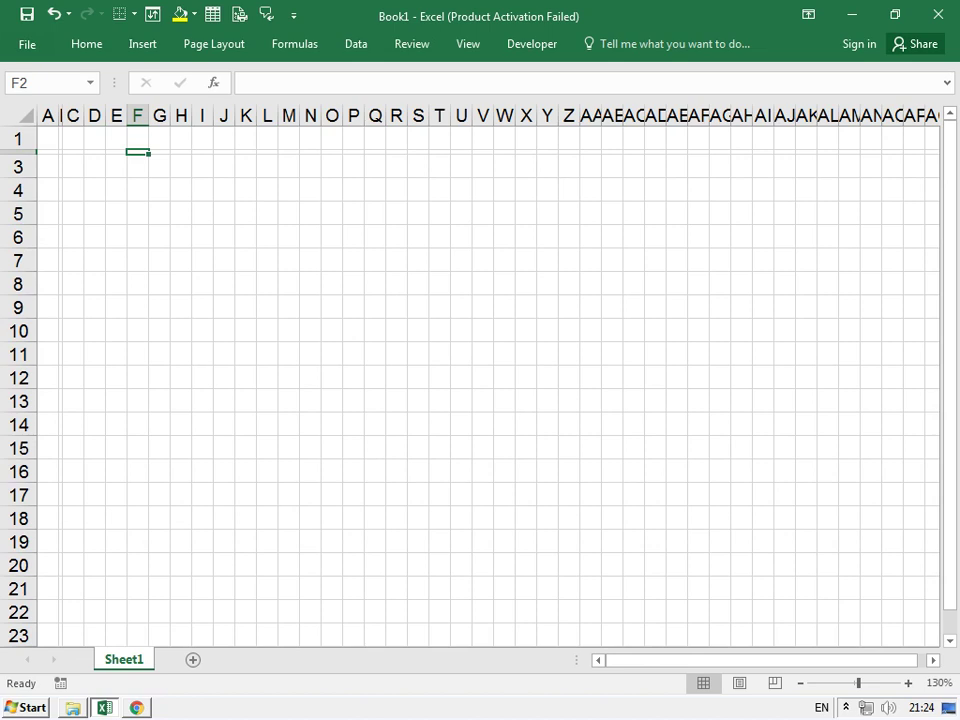
drag(839, 115, 824, 115)
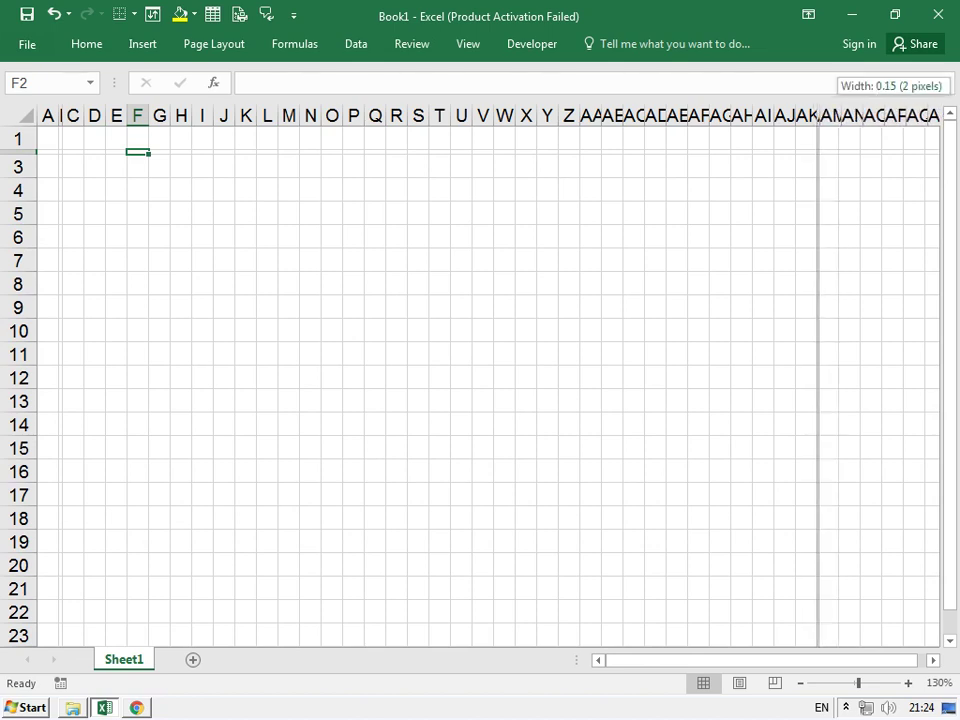
drag(818, 115, 813, 115)
click(547, 260)
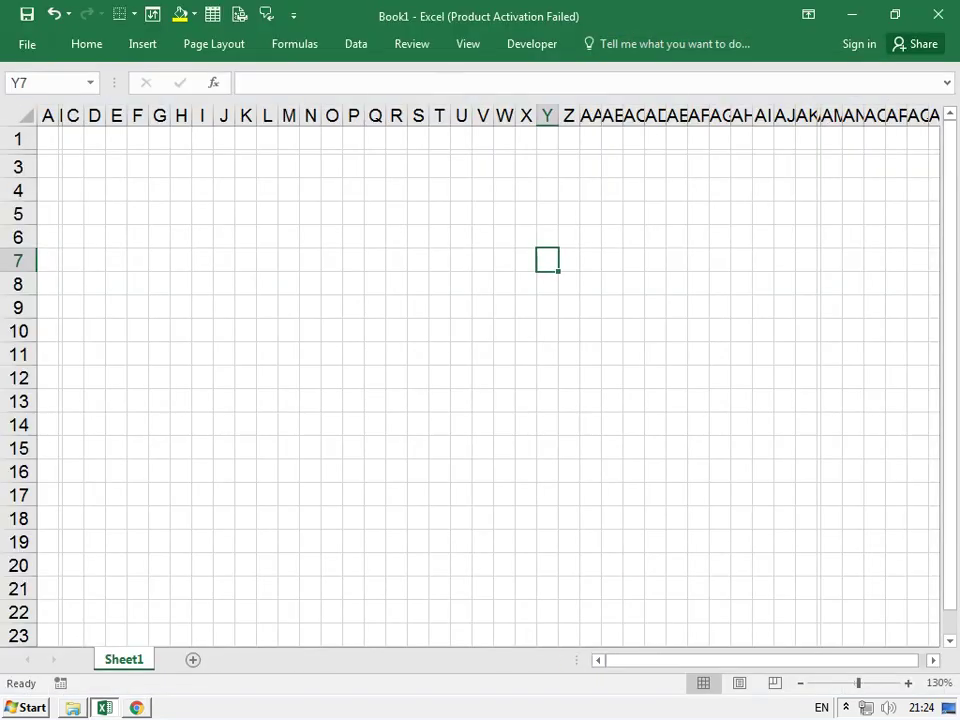
Select B3:AK68 and give it a Thick Outside Border frame
drag(47, 166, 94, 260)
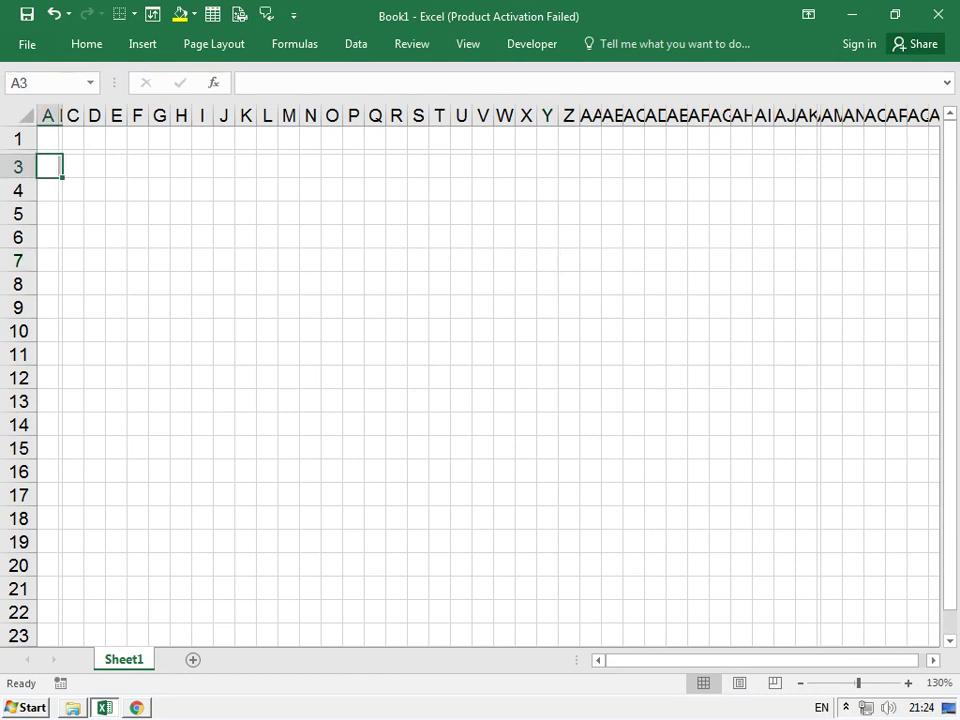
mouse_move(61, 166)
mouse_down()
mouse_move(677, 494)
mouse_move(785, 566)
mouse_up()
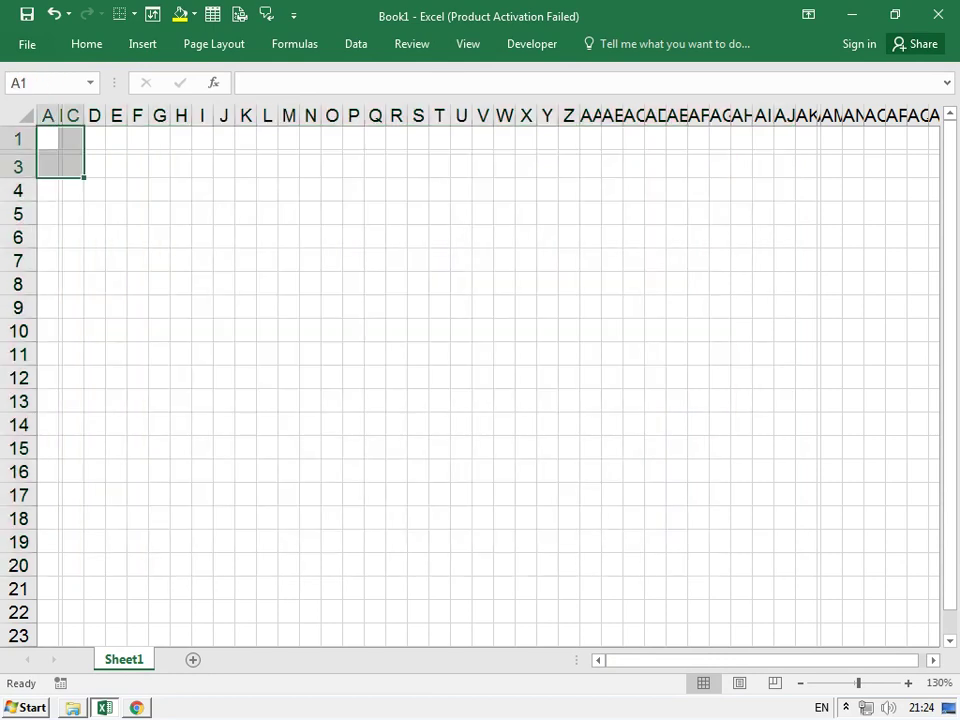
mouse_move(47, 152)
mouse_down()
mouse_move(95, 190)
mouse_move(72, 166)
mouse_move(255, 152)
mouse_move(815, 168)
mouse_move(820, 645)
mouse_up()
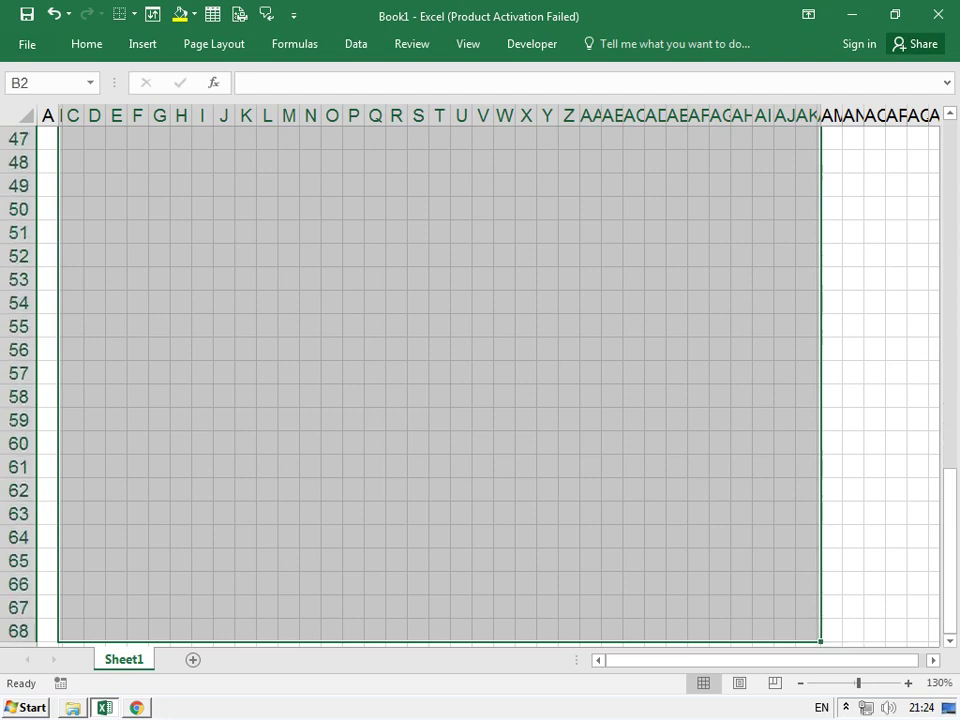
click(87, 44)
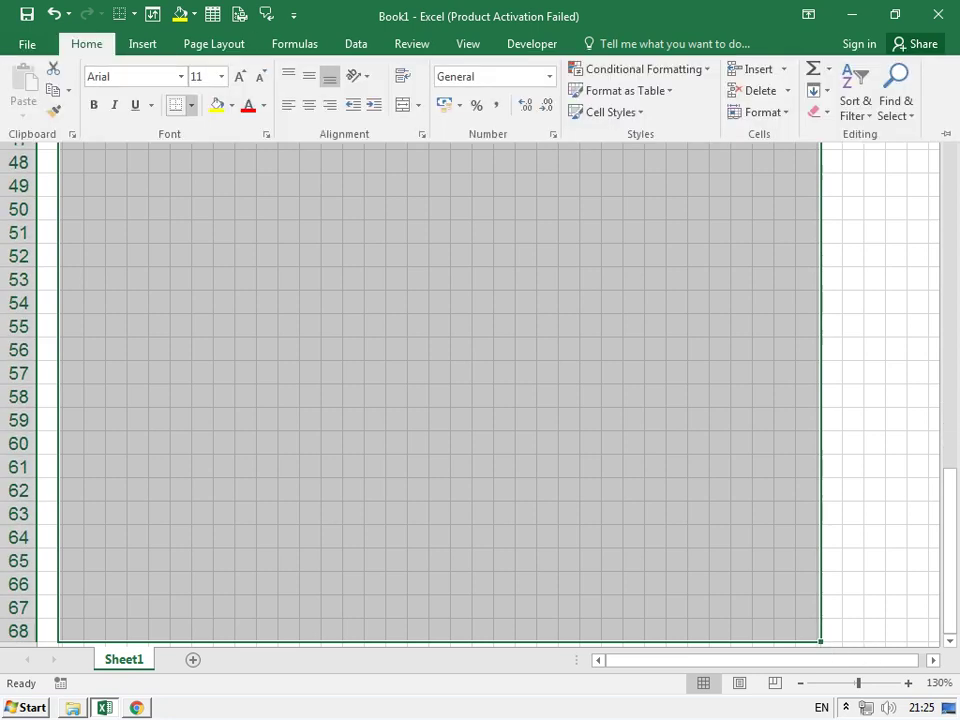
click(191, 104)
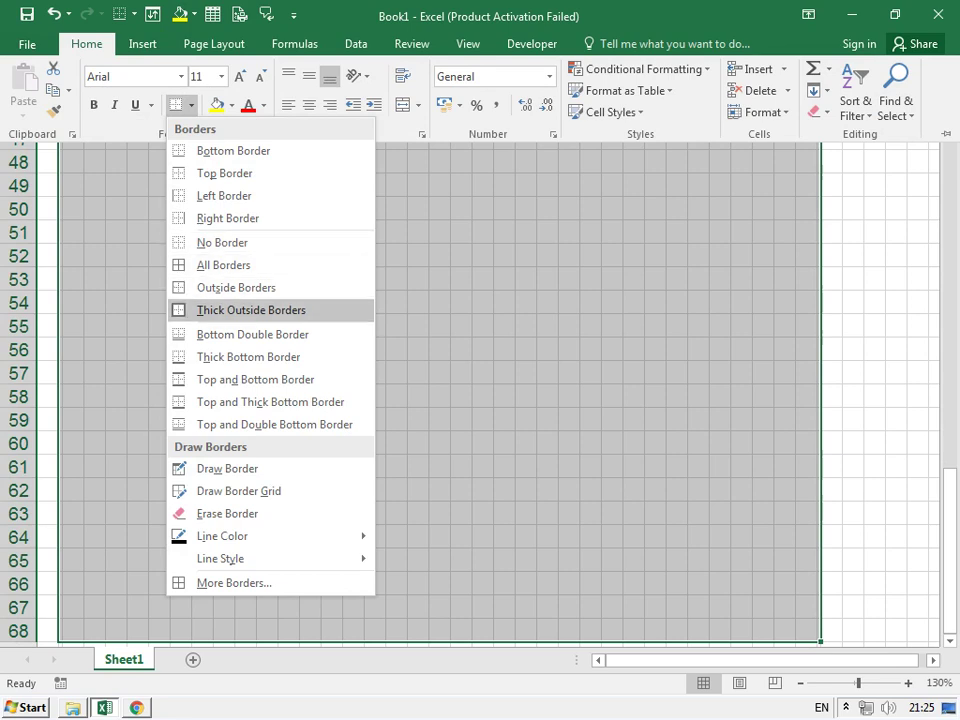
click(251, 310)
scroll(440, 400, up, 15)
click(202, 401)
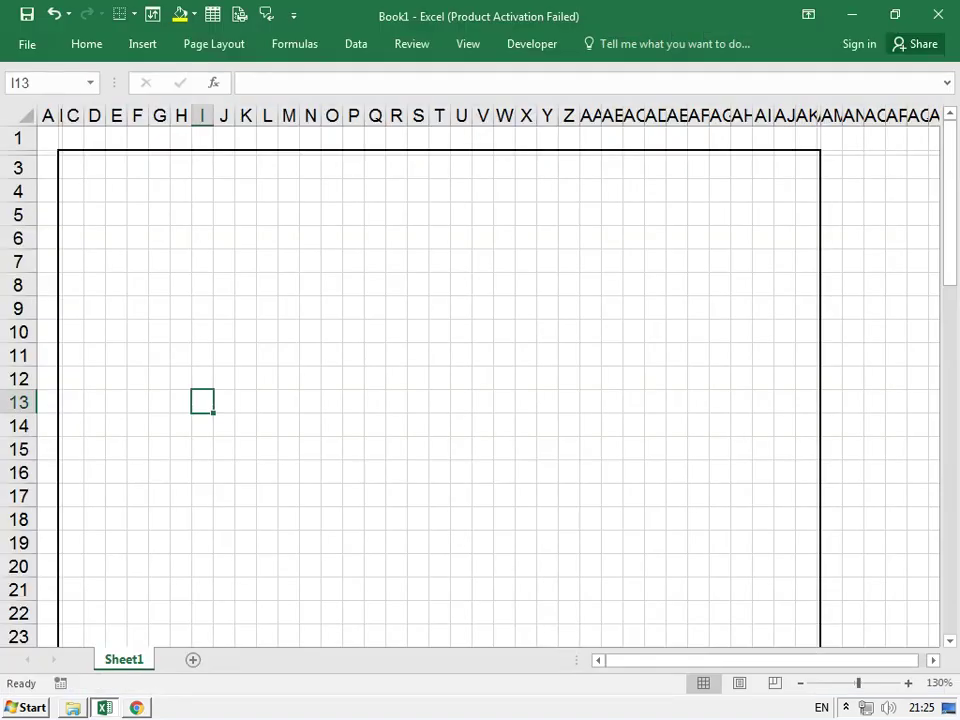
Insert a new blank worksheet, Sheet2, and view the merge options
key(shift+F11)
click(397, 274)
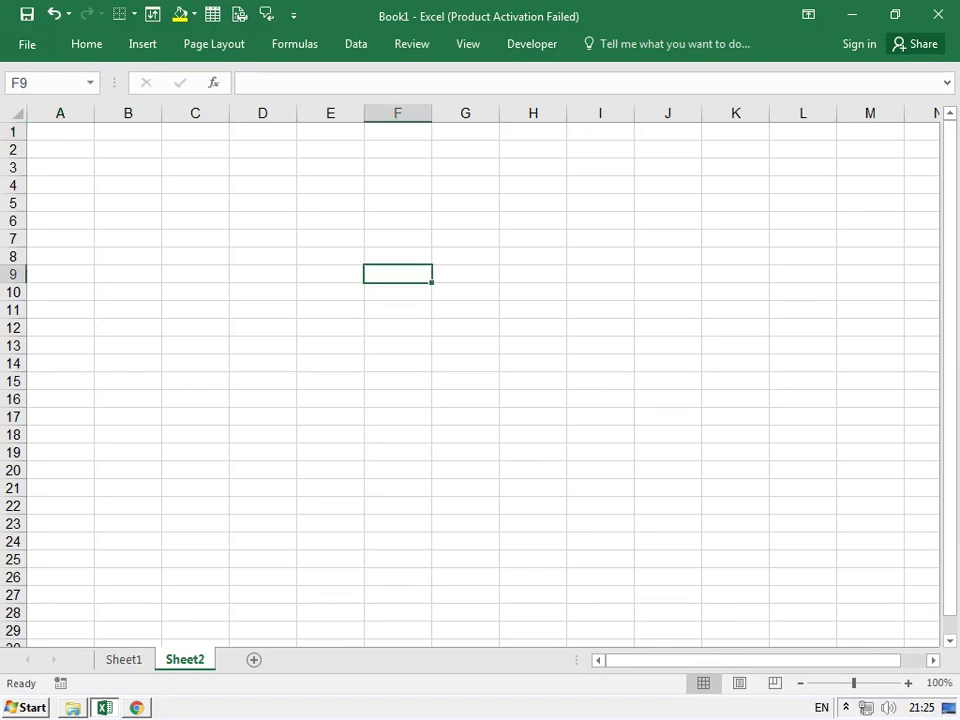
click(86, 44)
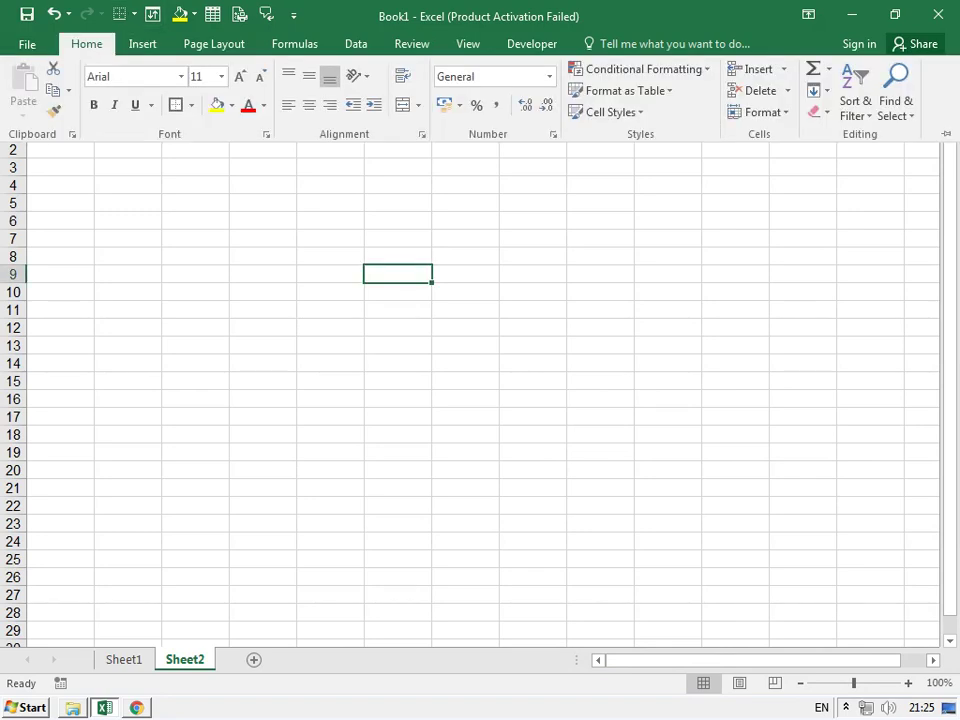
click(418, 105)
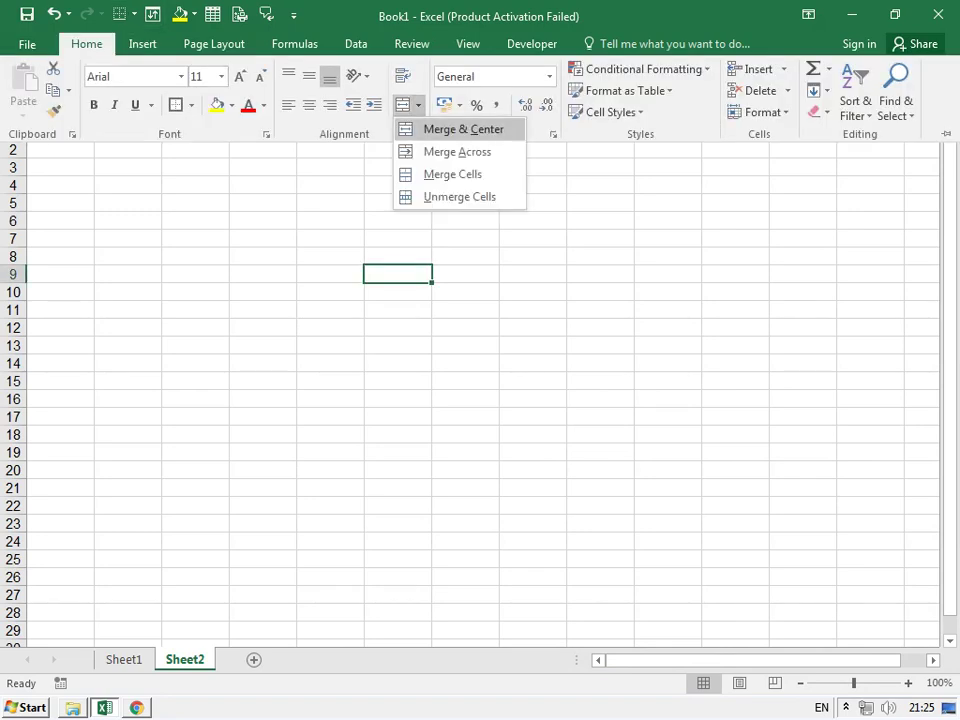
key(Escape)
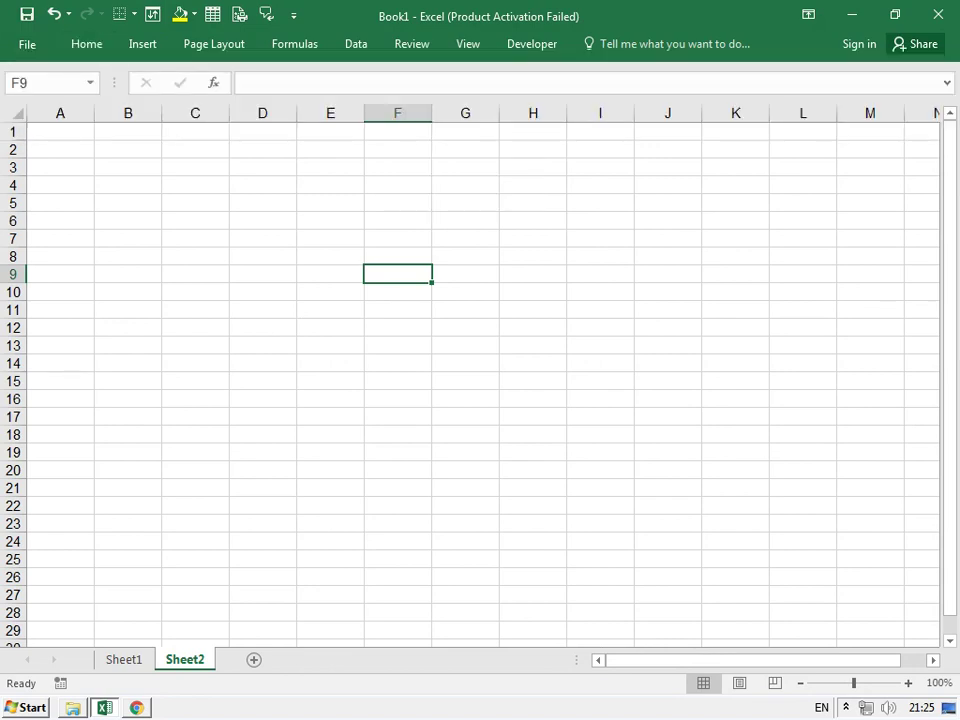
Merge and centre C4:I7 using the Alt+H+M+C shortcut
drag(195, 185, 600, 238)
key(alt)
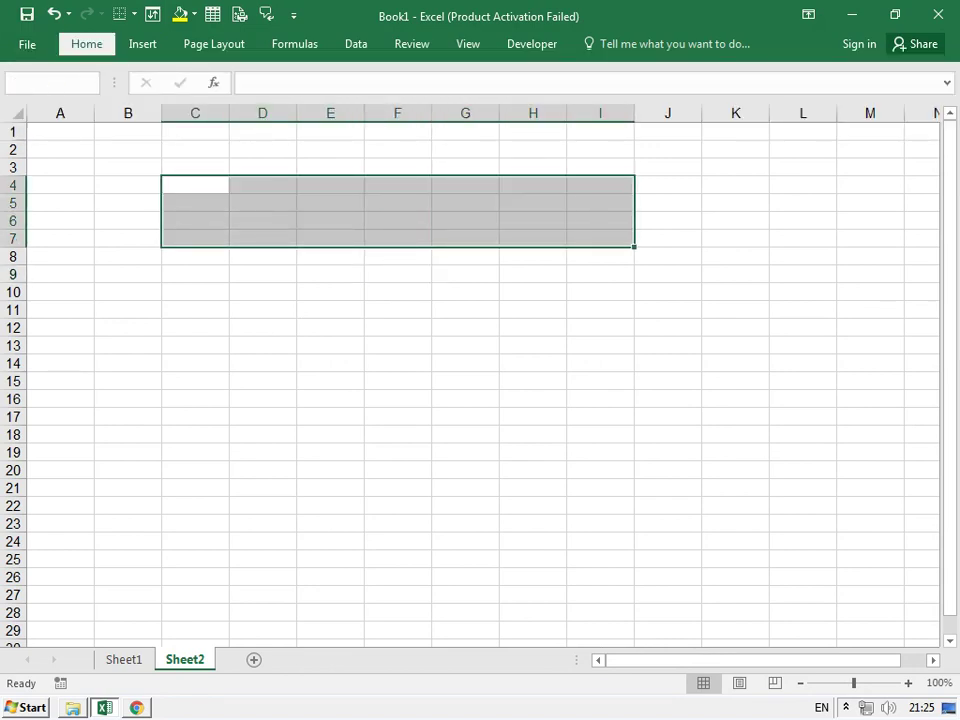
key(h)
key(m)
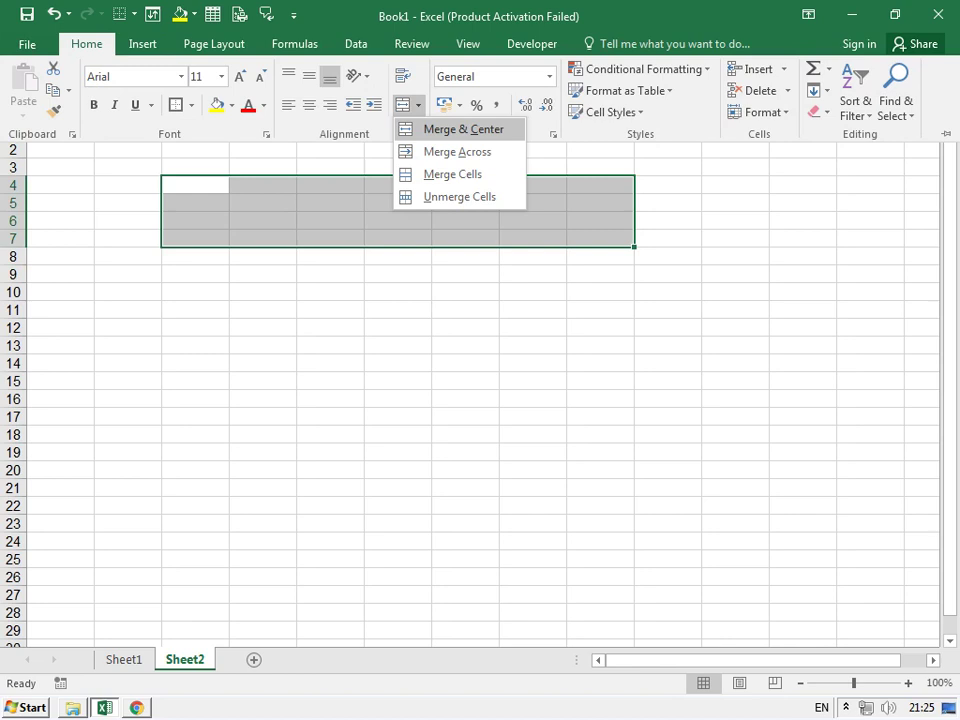
key(c)
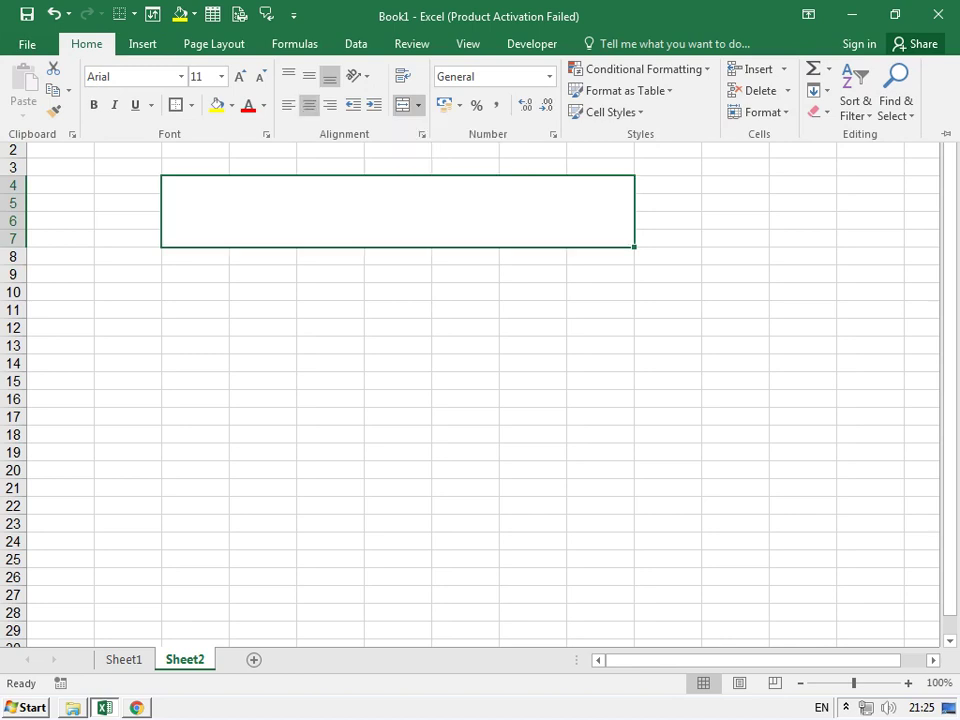
Apply Merge Across to C9:I18 so each row merges from C to I
mouse_move(195, 274)
mouse_down()
mouse_move(600, 310)
mouse_move(600, 452)
mouse_up()
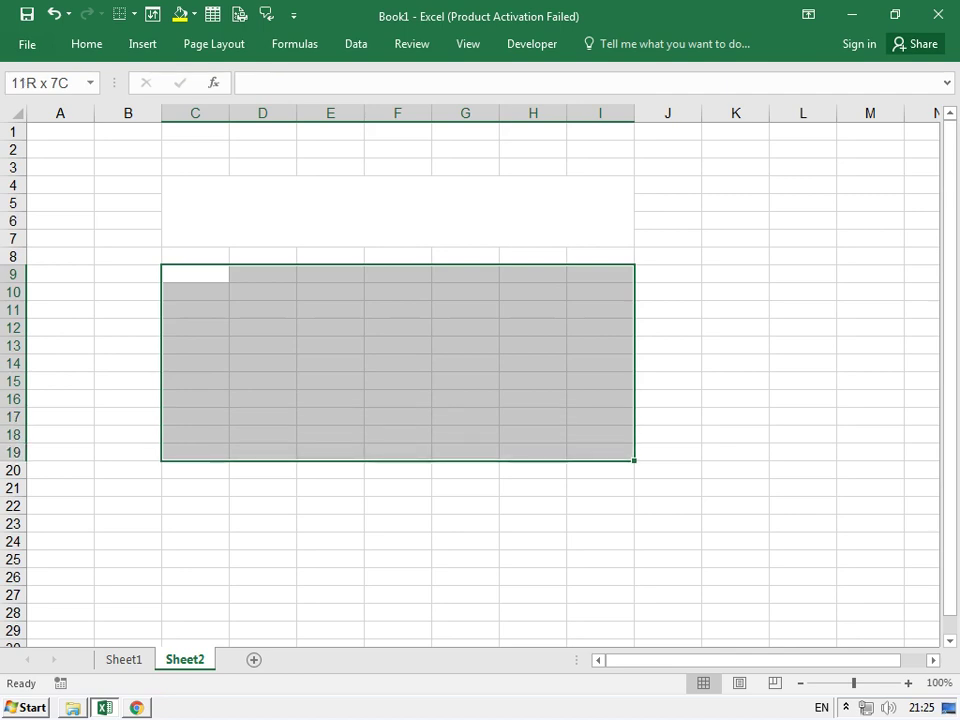
click(86, 44)
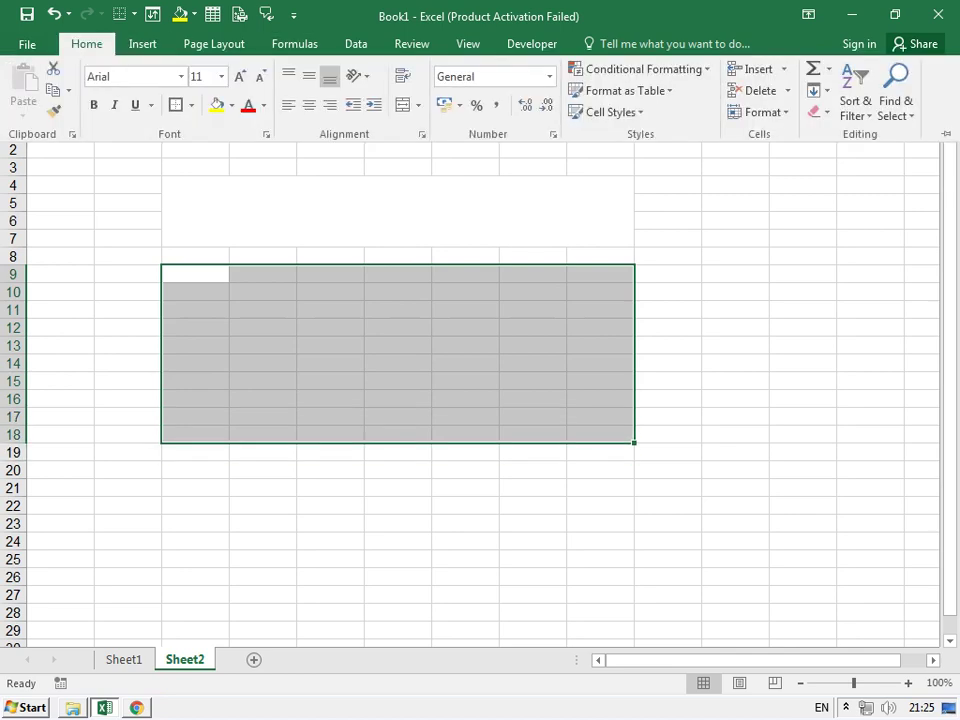
click(418, 105)
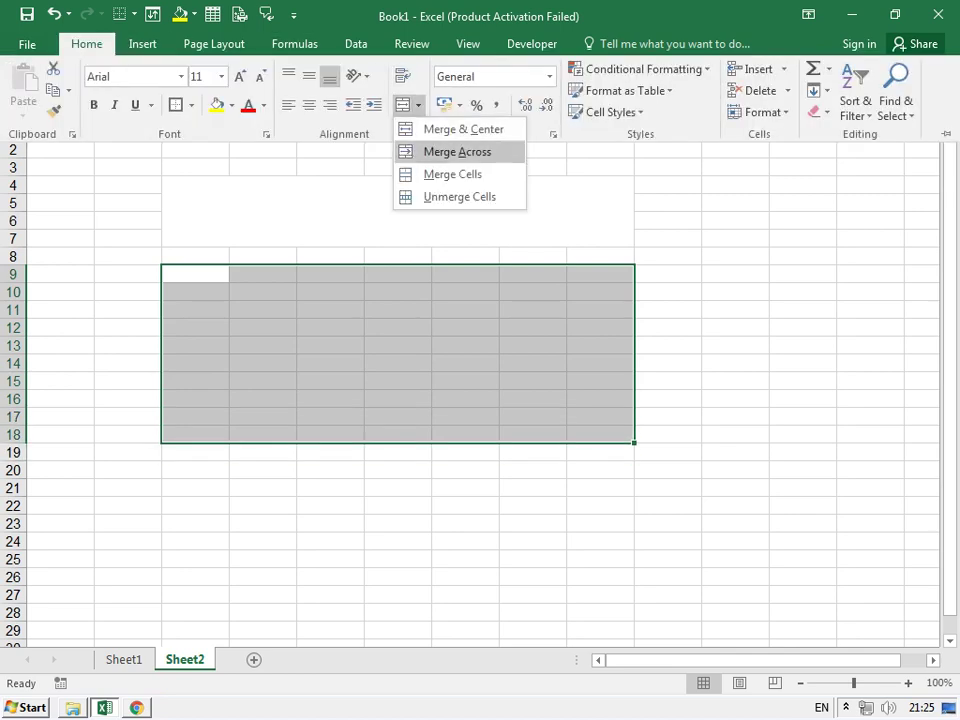
click(457, 151)
click(397, 291)
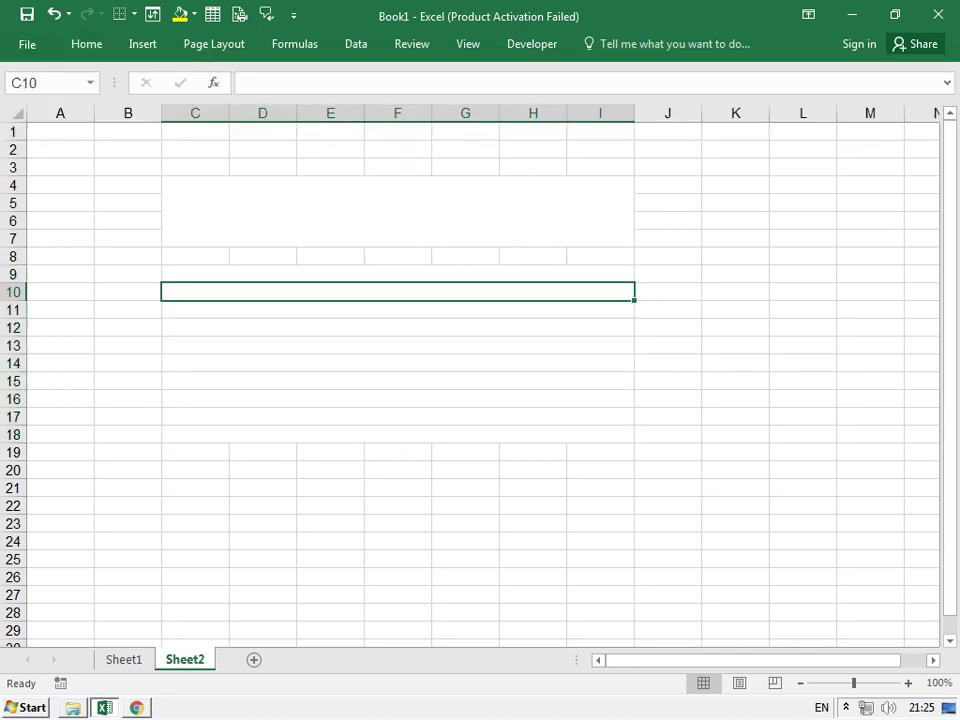
click(397, 309)
click(397, 363)
click(397, 327)
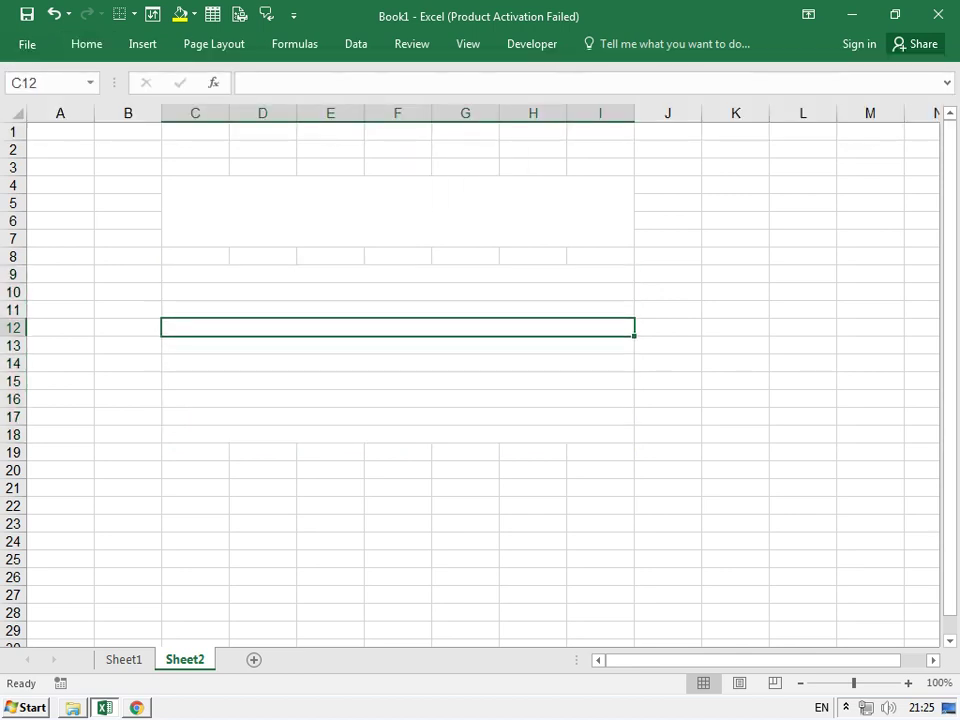
Unmerge C4:I7 and return to Sheet1
click(397, 211)
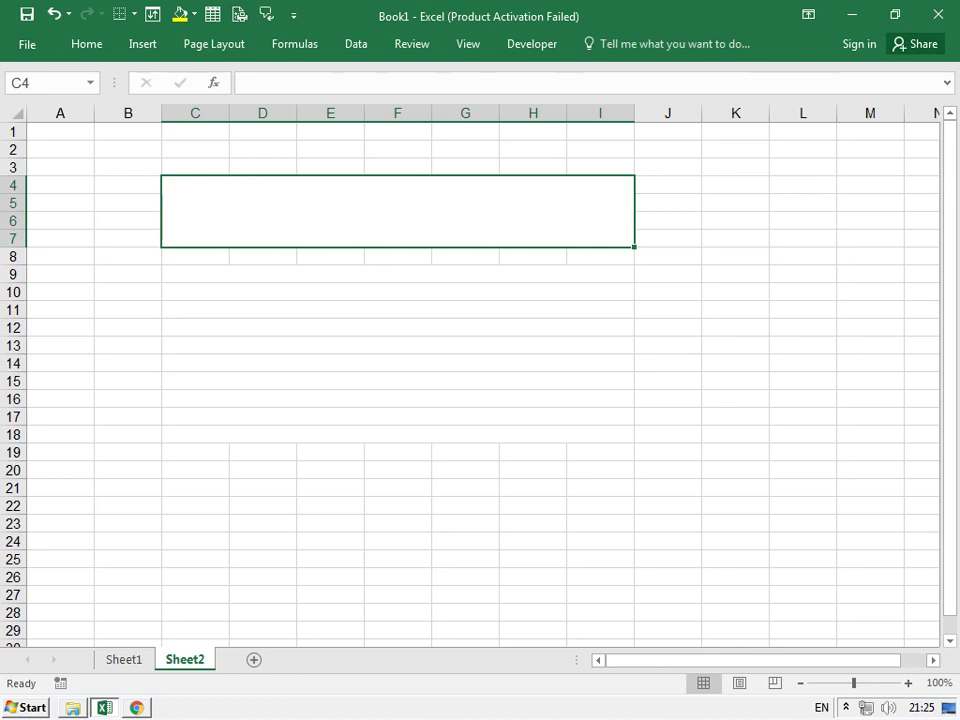
click(86, 43)
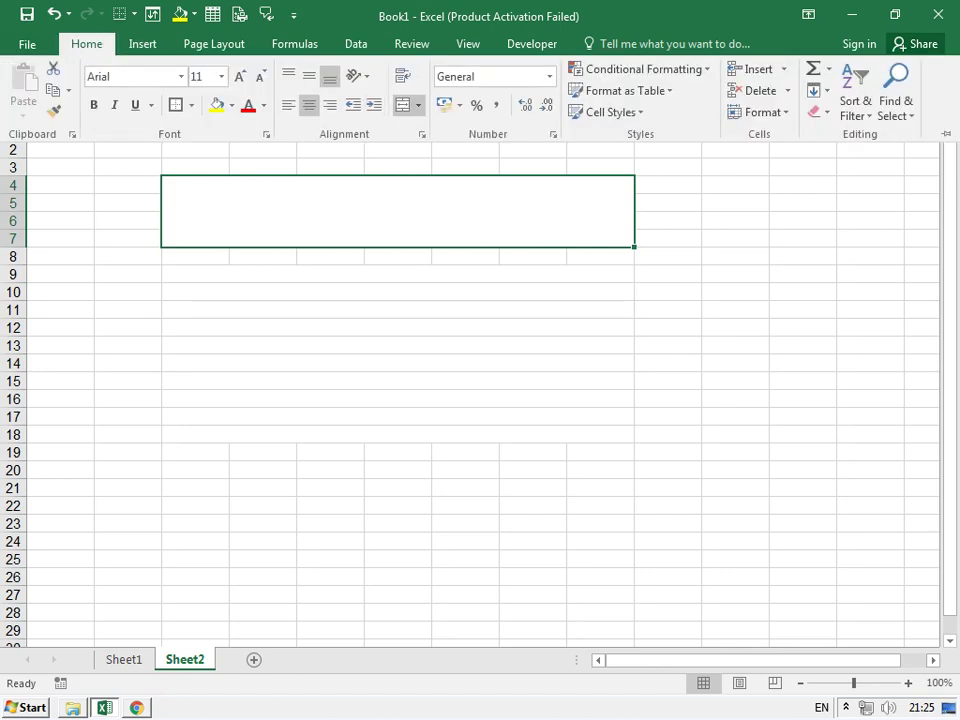
click(403, 104)
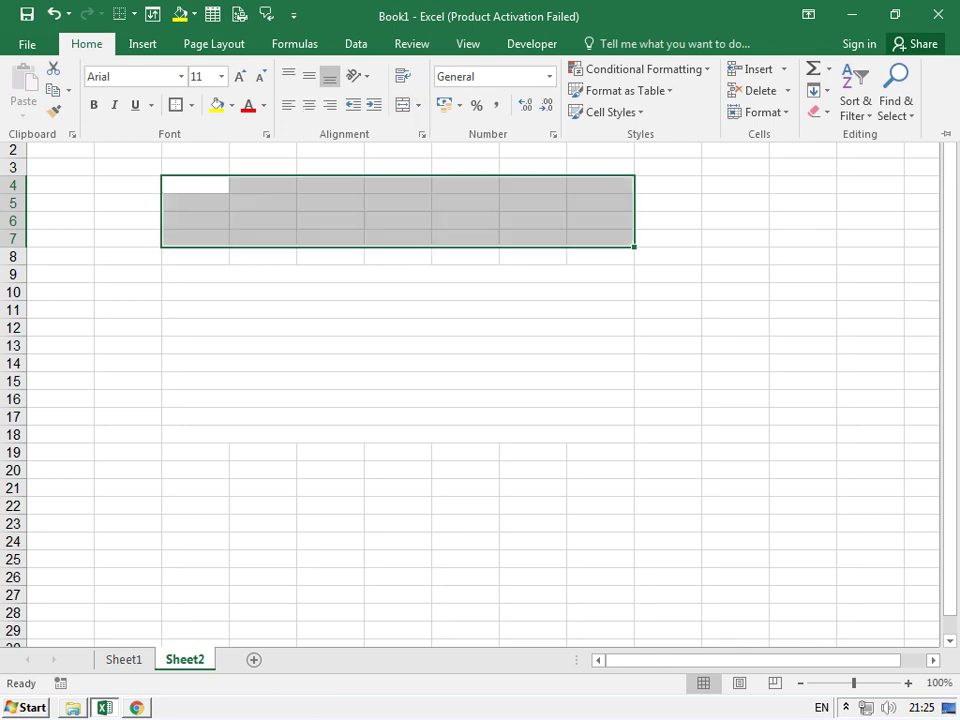
key(Escape)
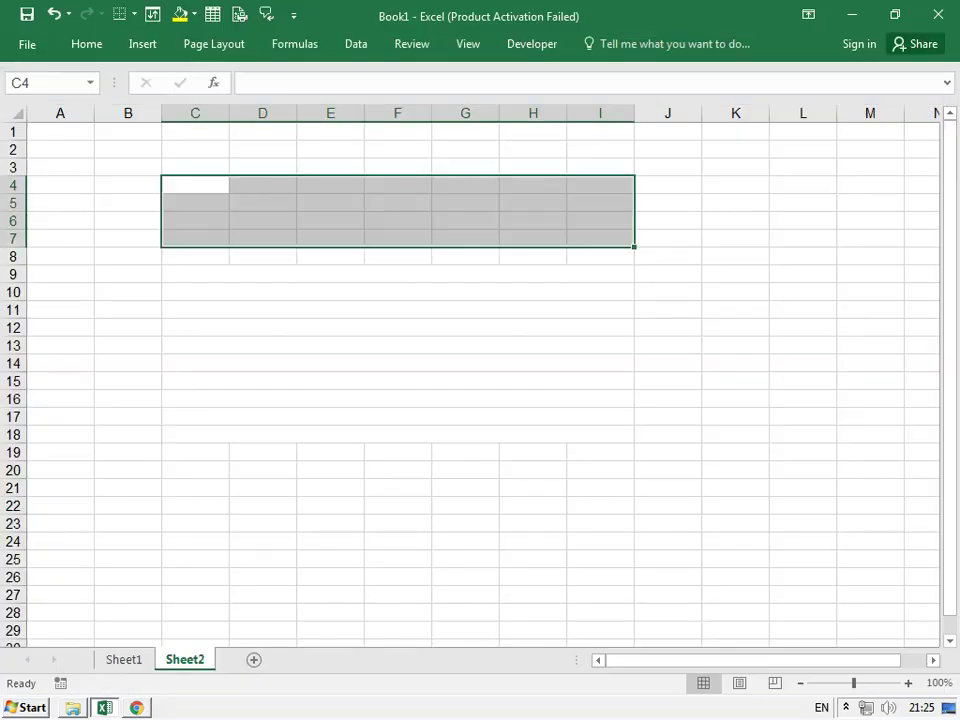
key(ctrl+Page_Up)
click(245, 307)
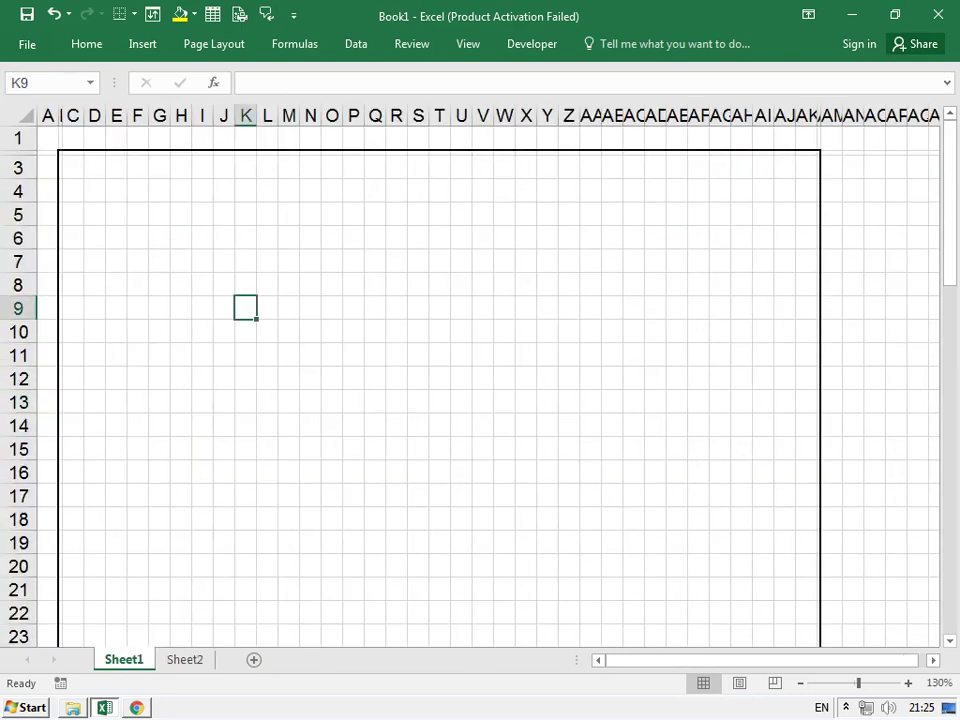
Select AX3:BB13 beside the page border and apply Merge Across
click(267, 307)
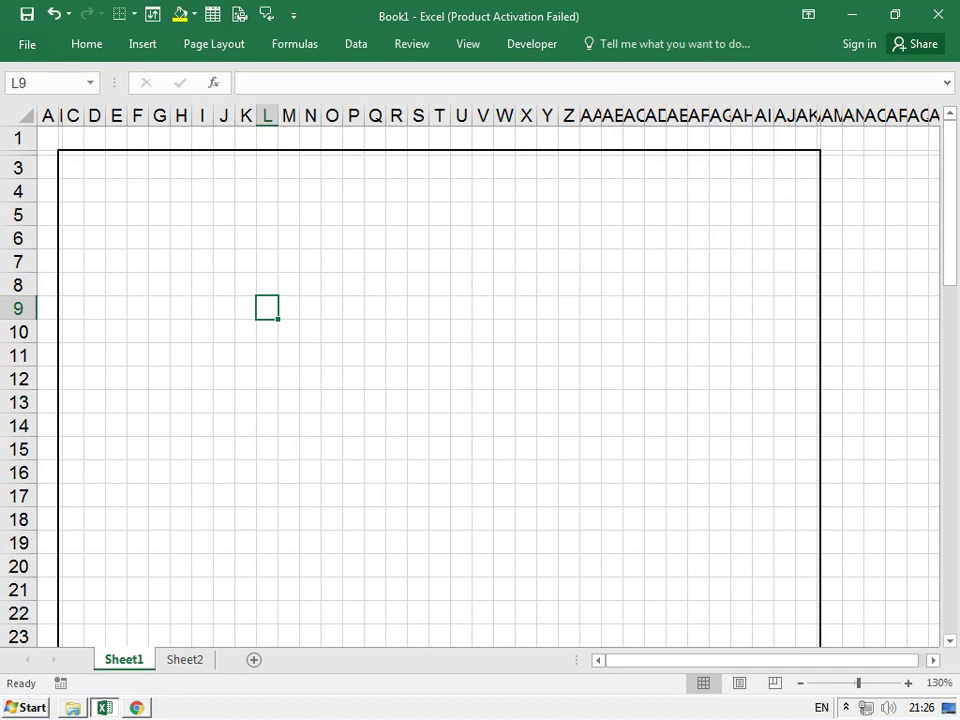
click(854, 260)
key(Right)
key(Right)
key(Right)
key(Right)
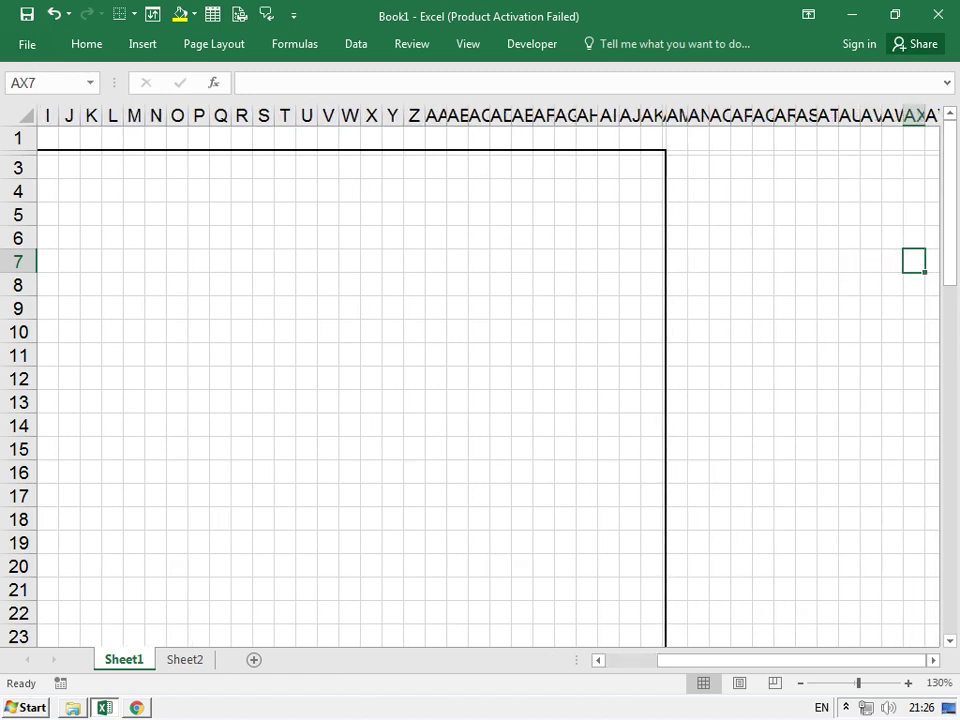
key(Right)
key(Right)
key(Right)
drag(827, 166, 915, 401)
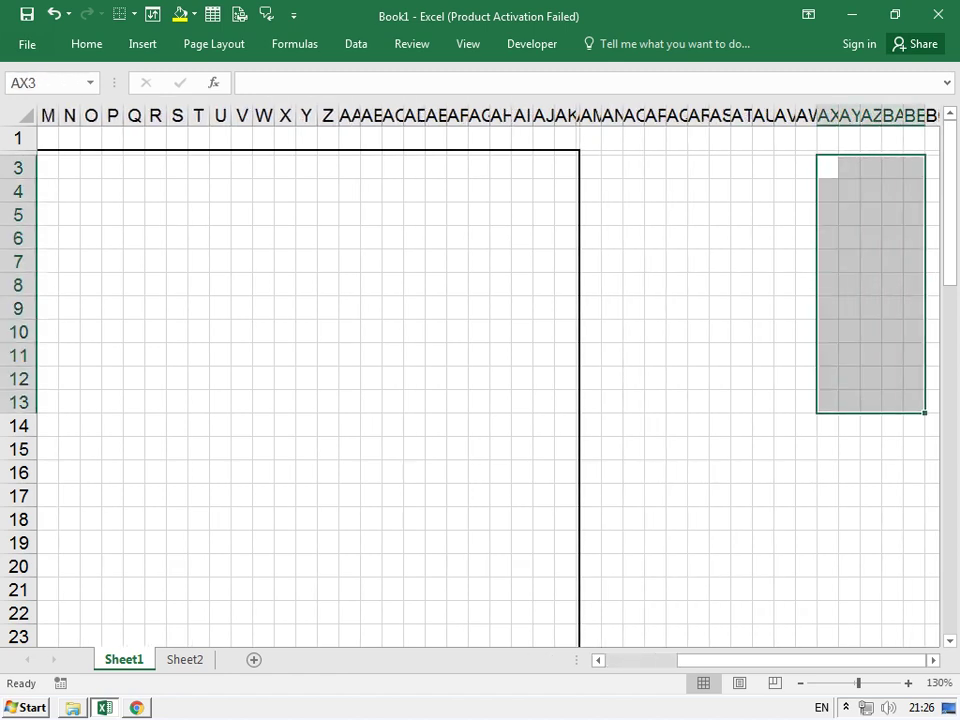
click(86, 44)
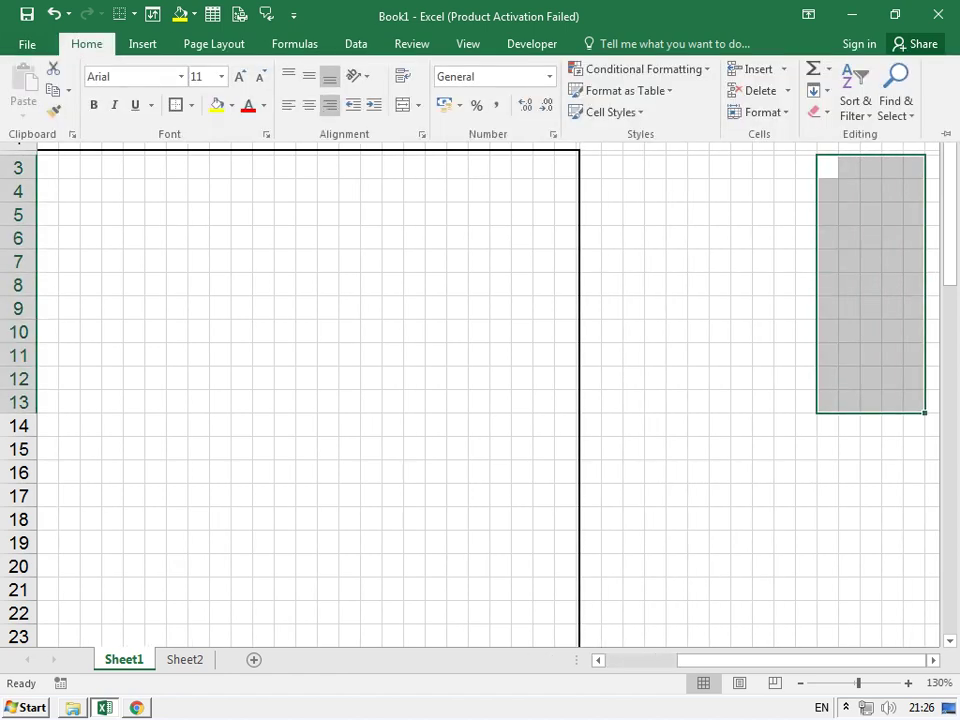
click(418, 105)
click(457, 152)
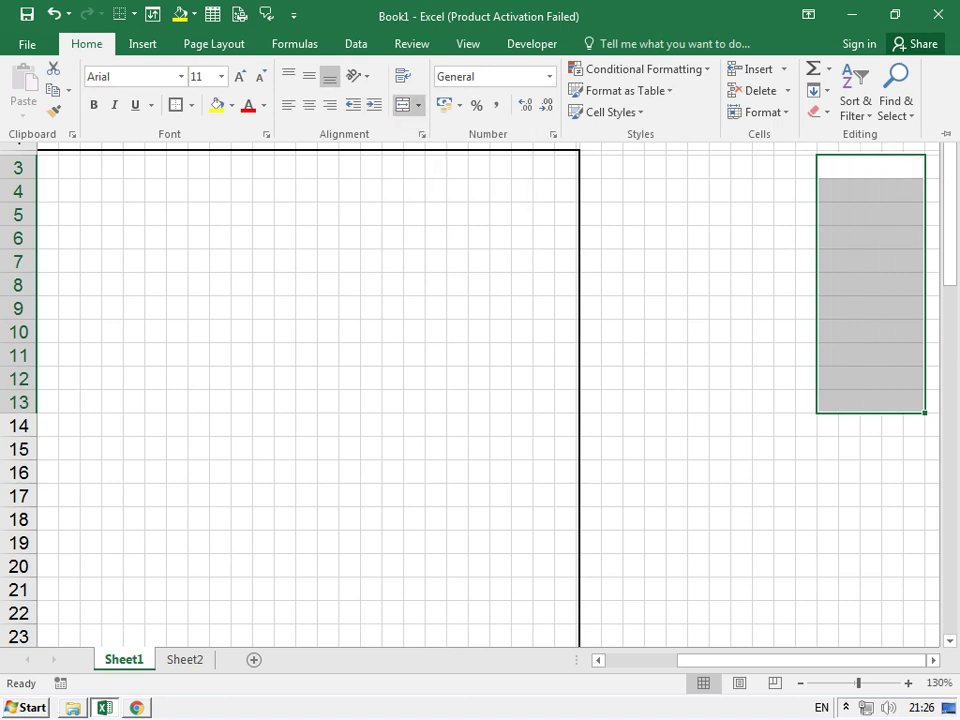
click(870, 166)
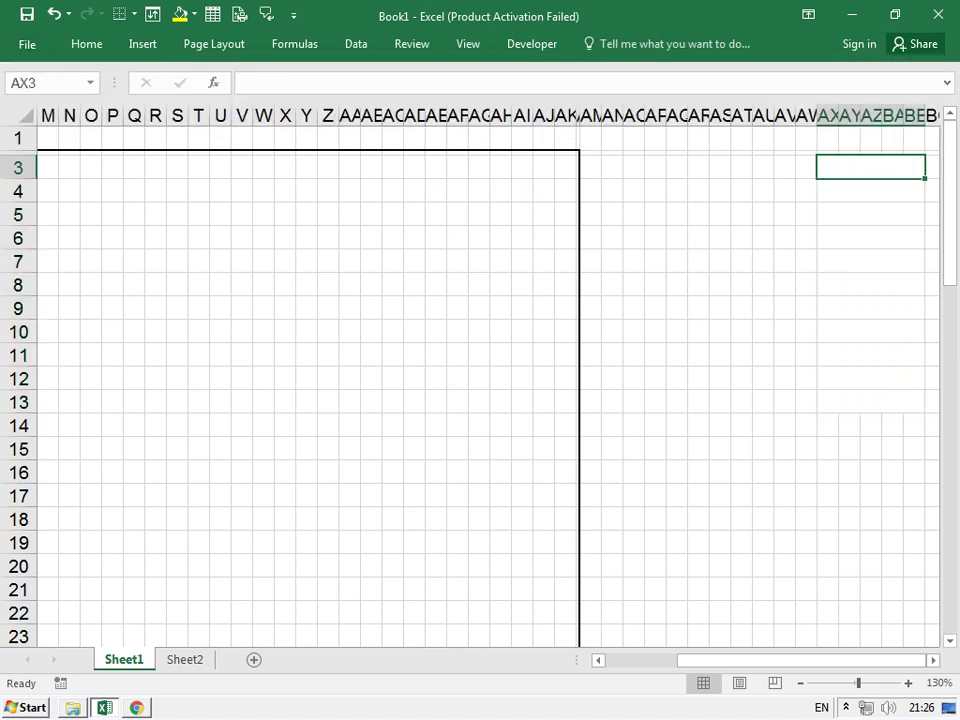
Undo the trial merge, move back to the frame, and switch to the Form 49A PDF
key(ctrl+z)
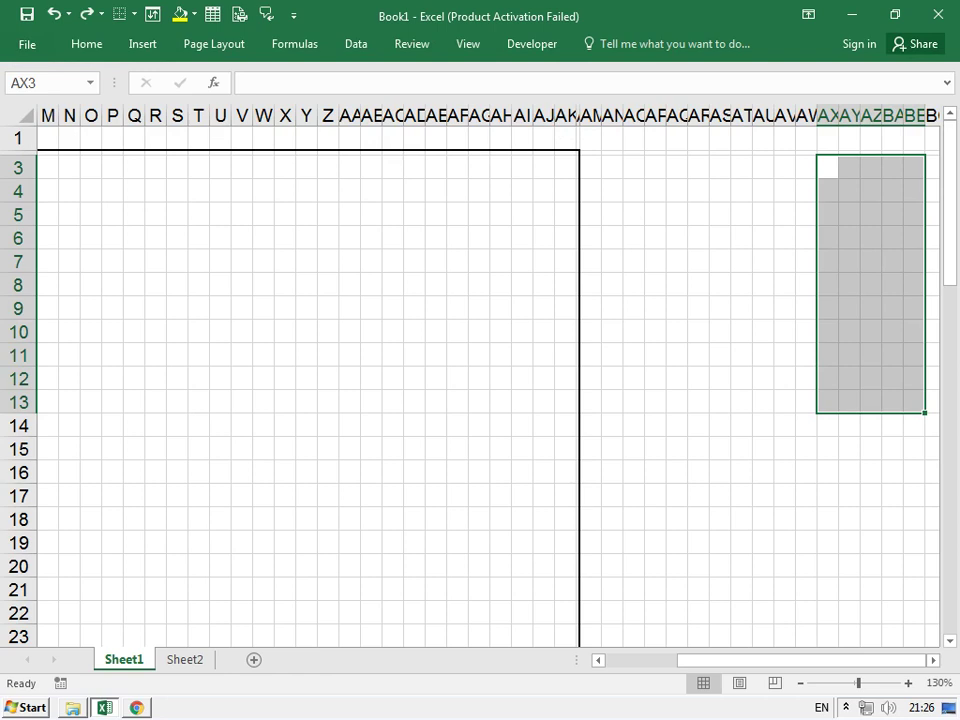
click(285, 285)
key(Left)
key(Left)
key(Left)
key(Left)
key(Left)
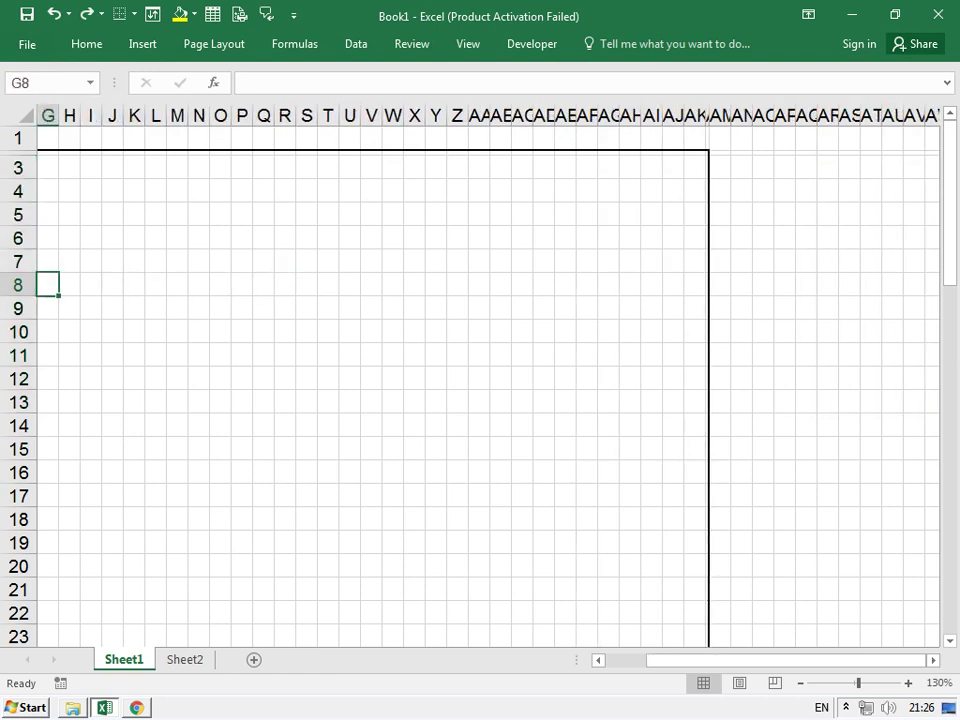
key(Left)
key(Left)
key(Left)
key(alt+Tab)
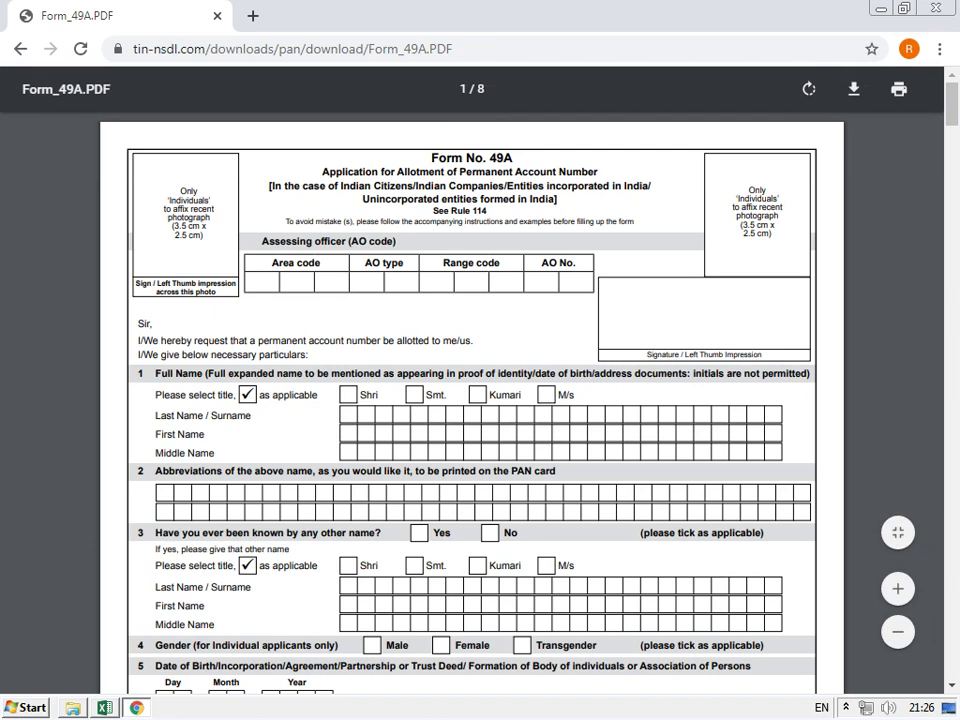
Give C3:H11 an outside border for the photo space
key(alt+Tab)
key(Up)
key(Up)
key(Up)
key(Right)
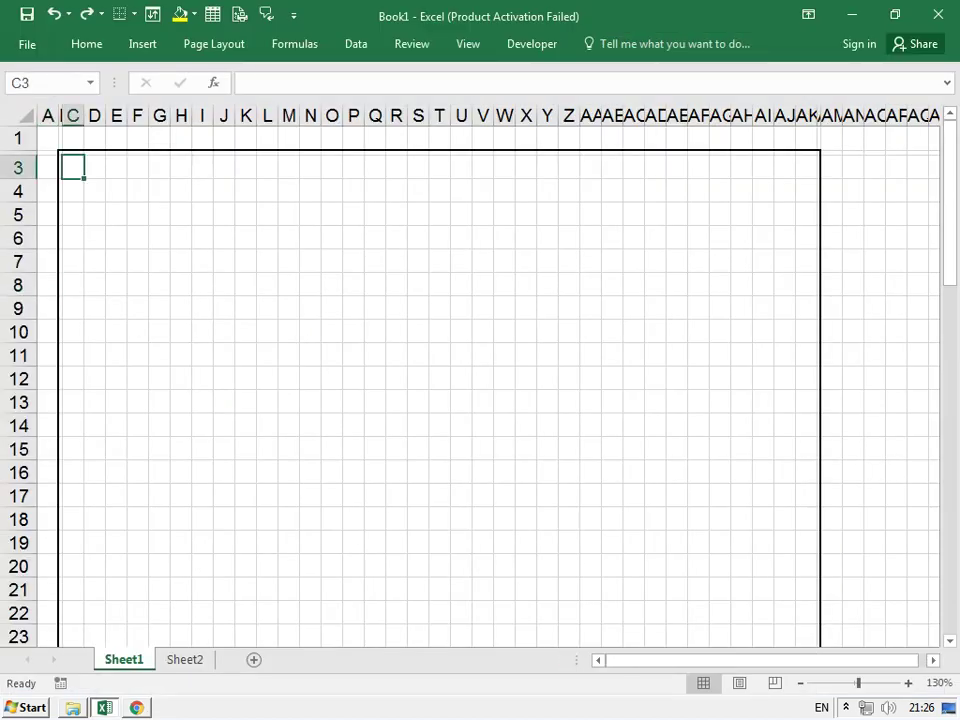
click(94, 237)
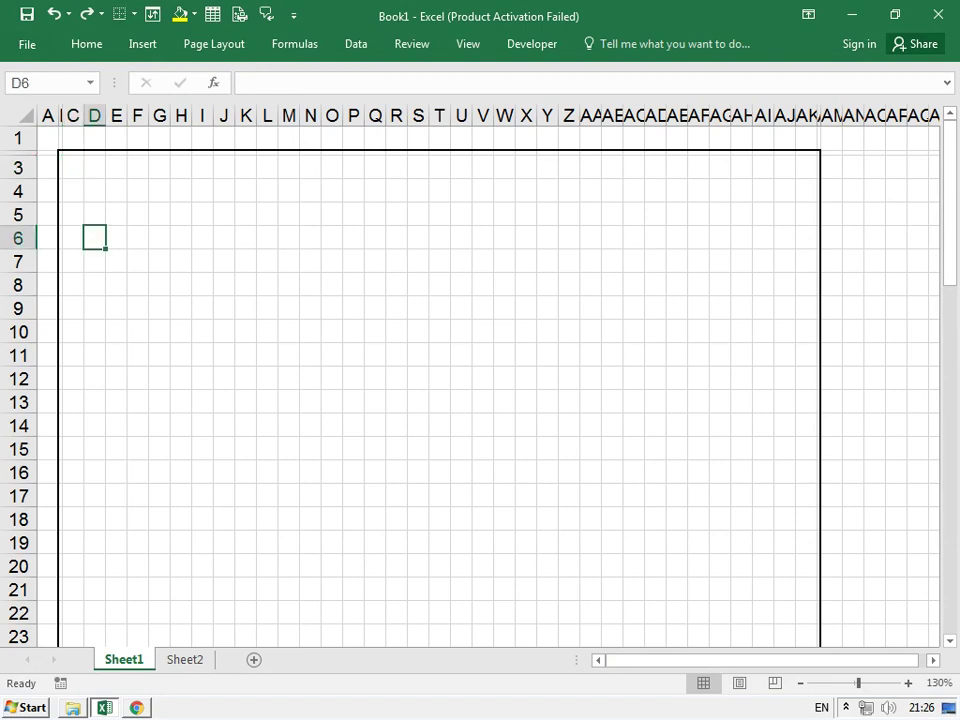
key(alt+Tab)
key(alt+Tab)
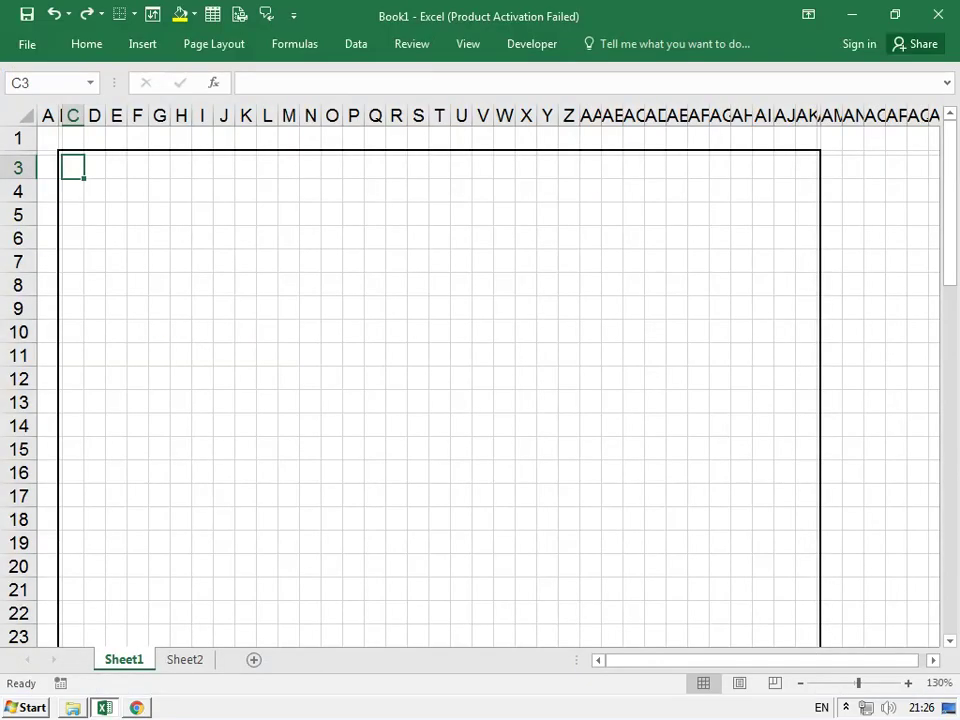
mouse_move(73, 167)
mouse_down()
mouse_move(181, 308)
mouse_move(181, 354)
mouse_up()
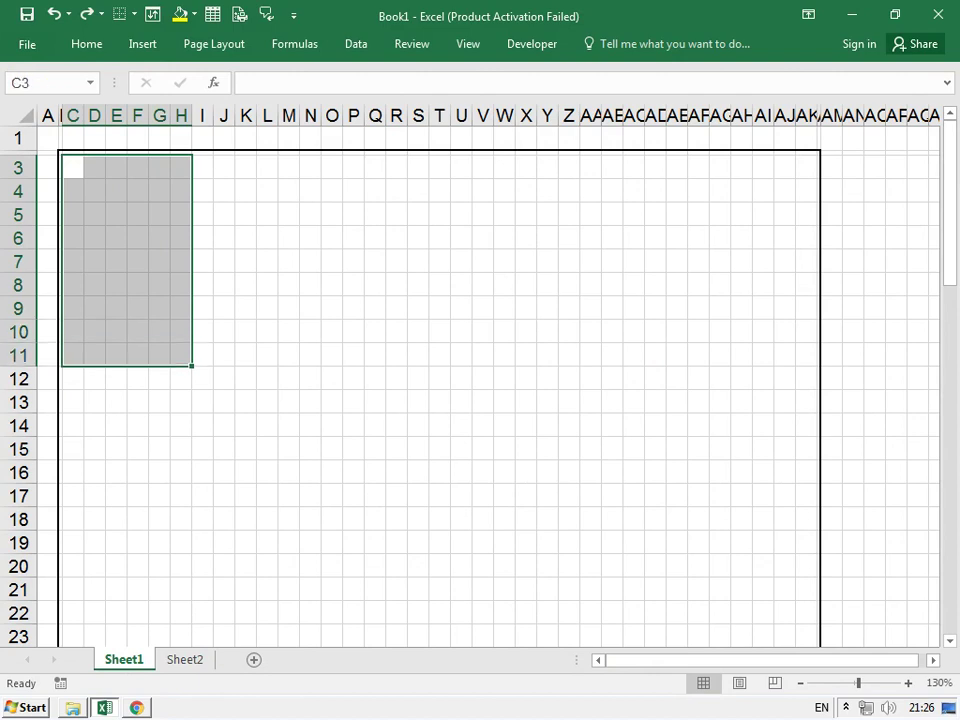
click(87, 44)
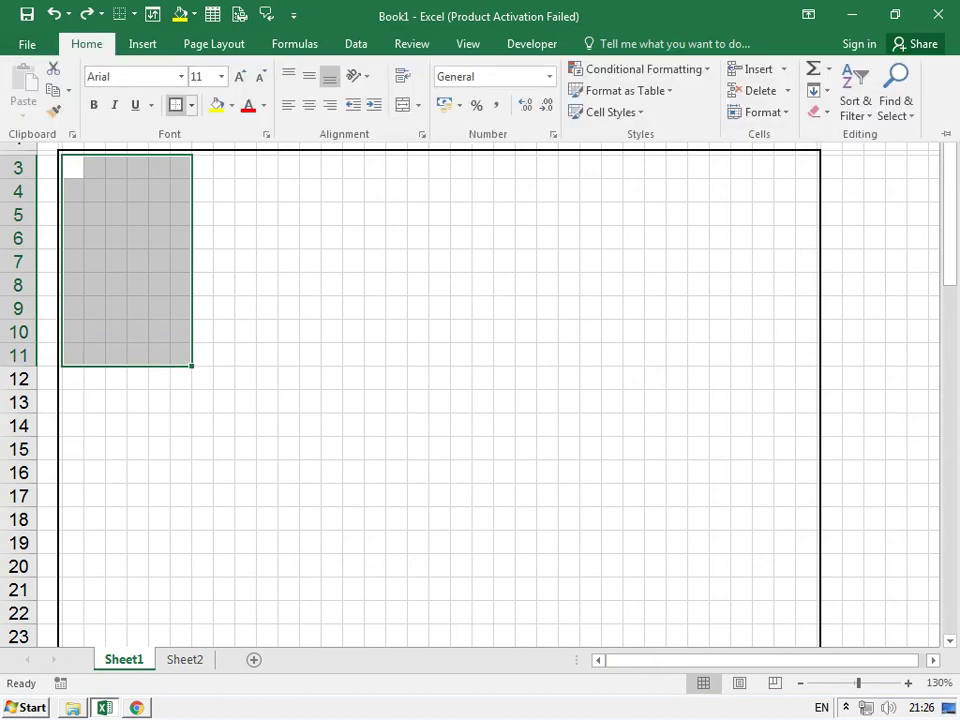
key(Escape)
click(482, 331)
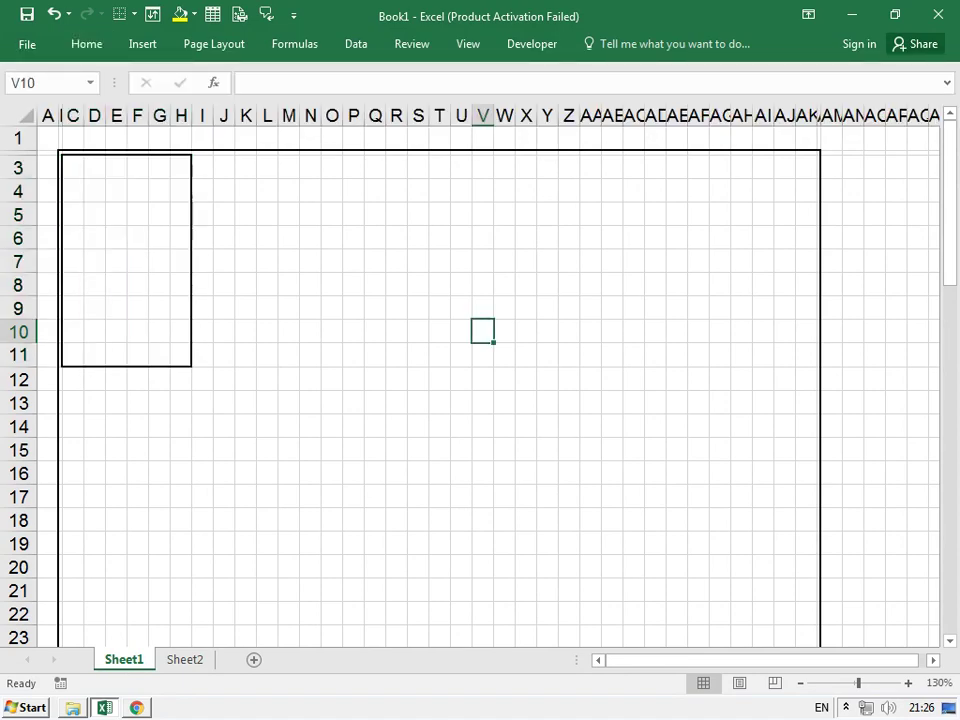
Merge the outlined C3:H11 range into a single cell
key(alt+Tab)
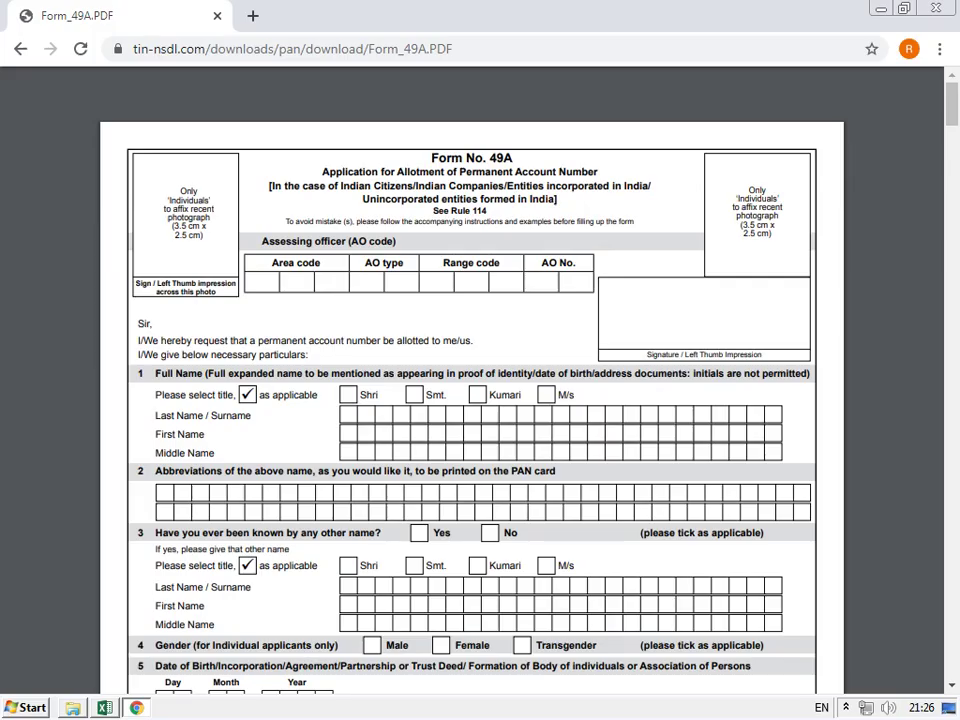
key(alt+Tab)
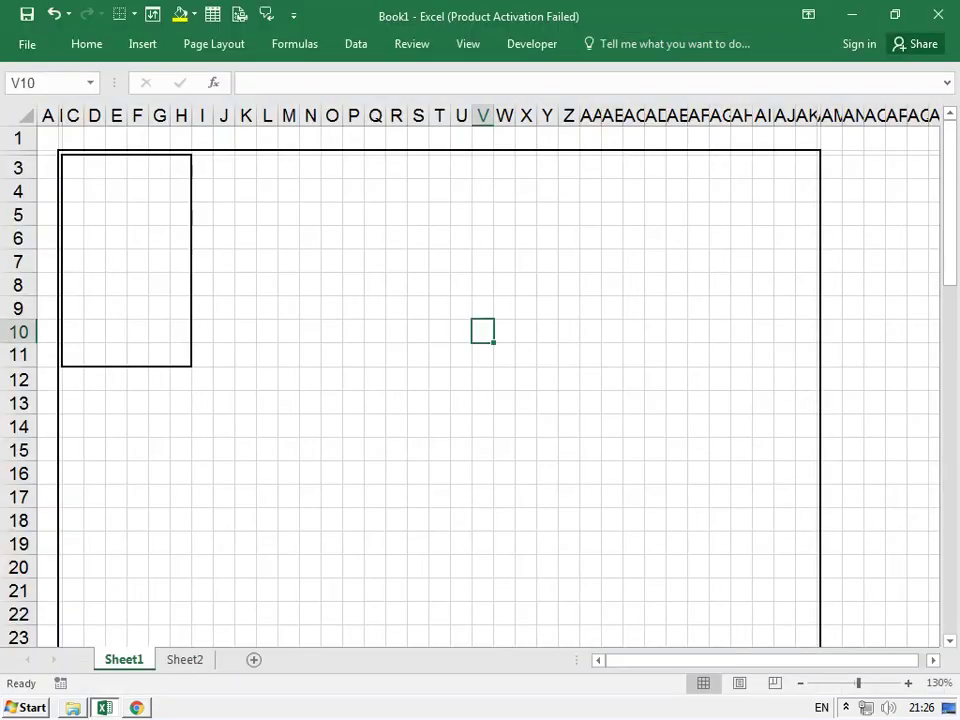
drag(72, 167, 181, 355)
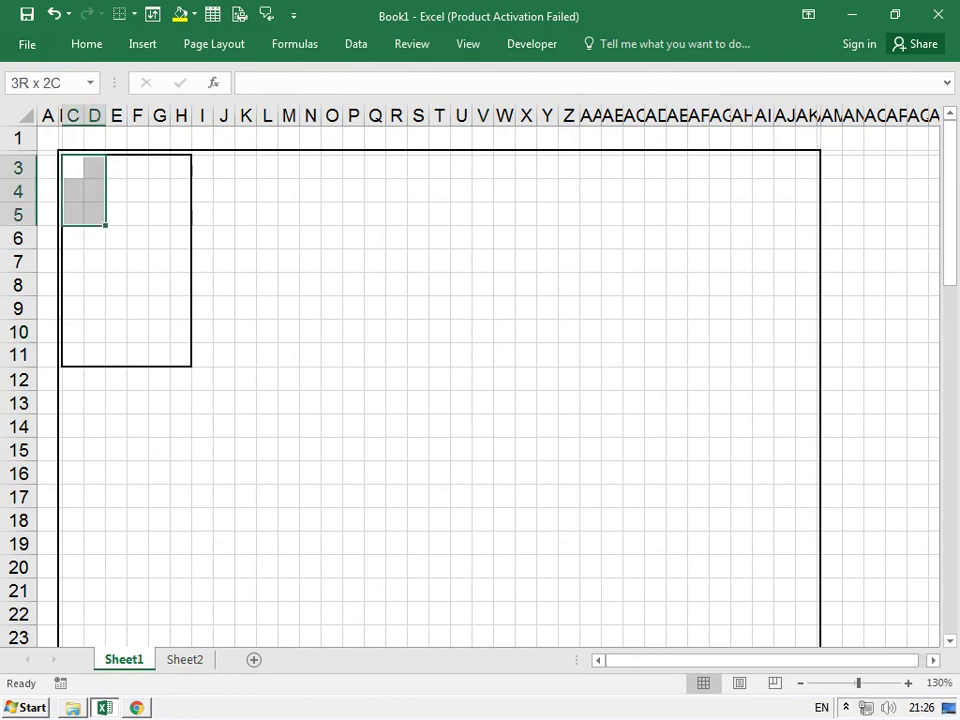
key(alt+h)
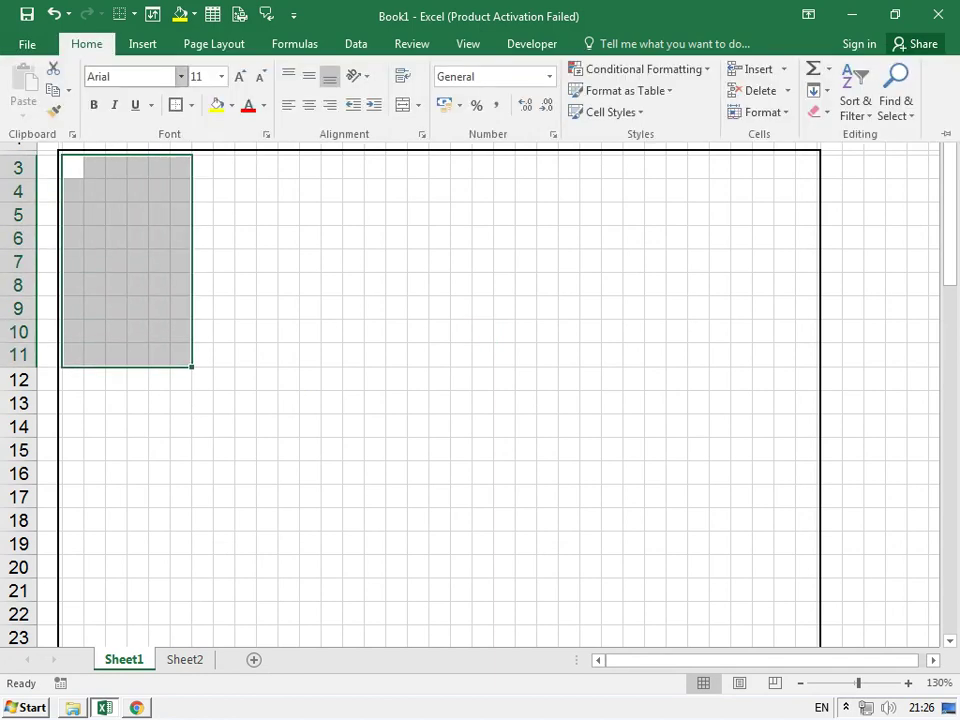
key(m)
key(m)
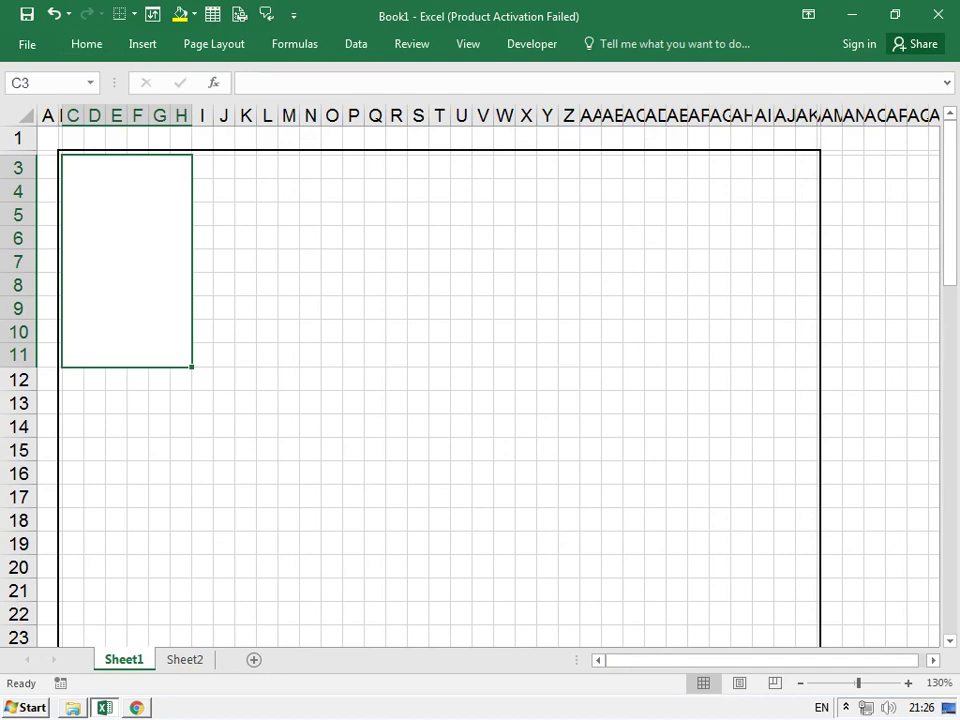
click(741, 379)
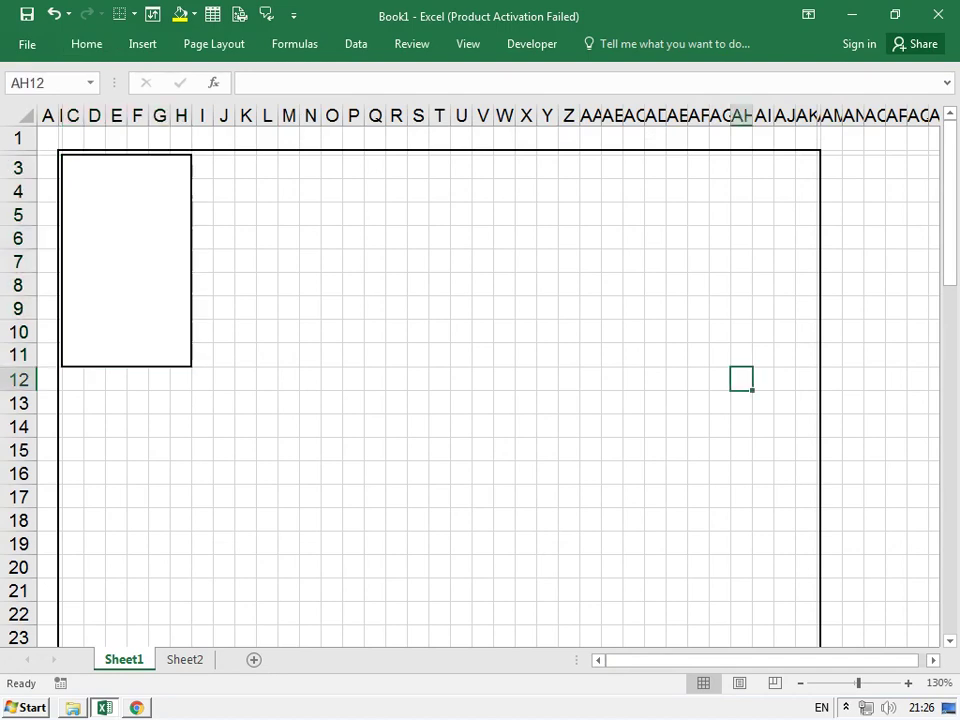
Unmerge the C3:H11 photo box back into separate cells
key(alt+Tab)
key(alt+Tab)
key(alt+Tab)
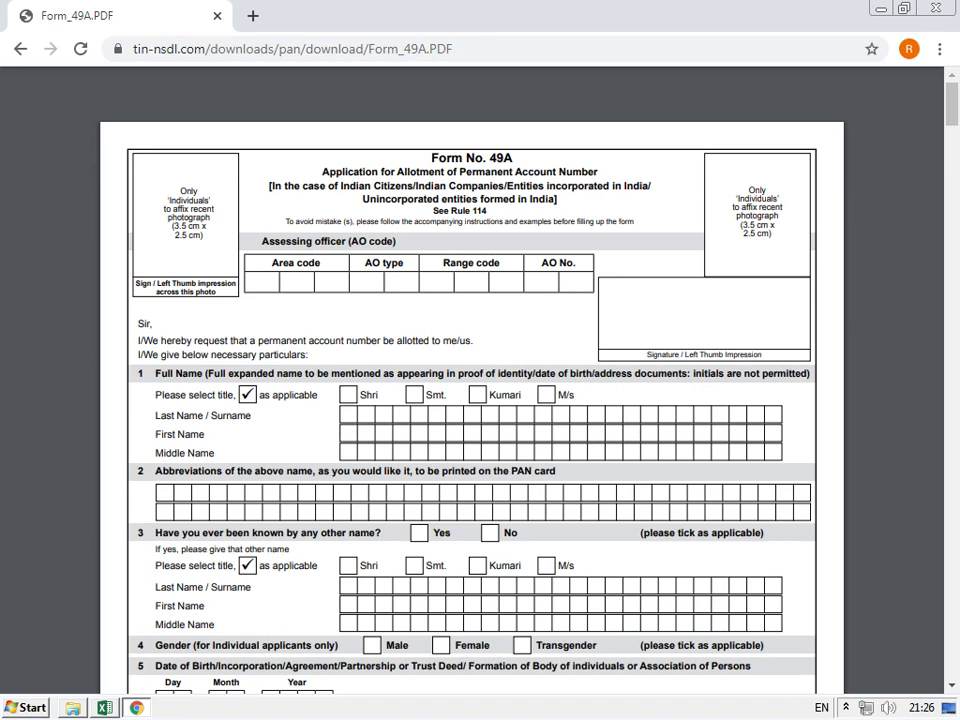
key(alt+Tab)
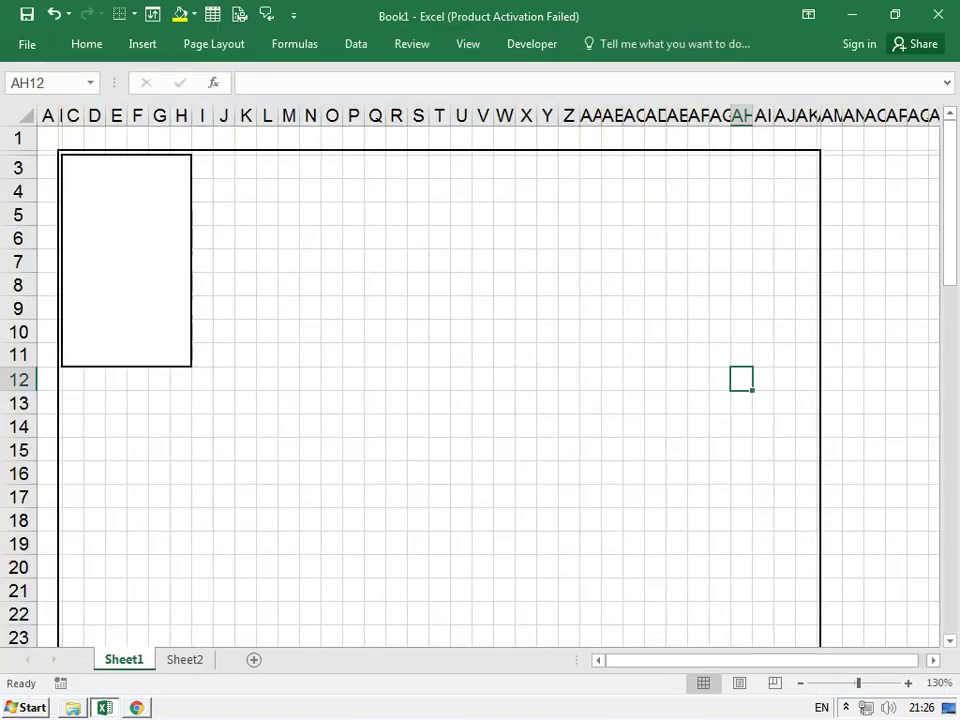
click(224, 284)
click(126, 260)
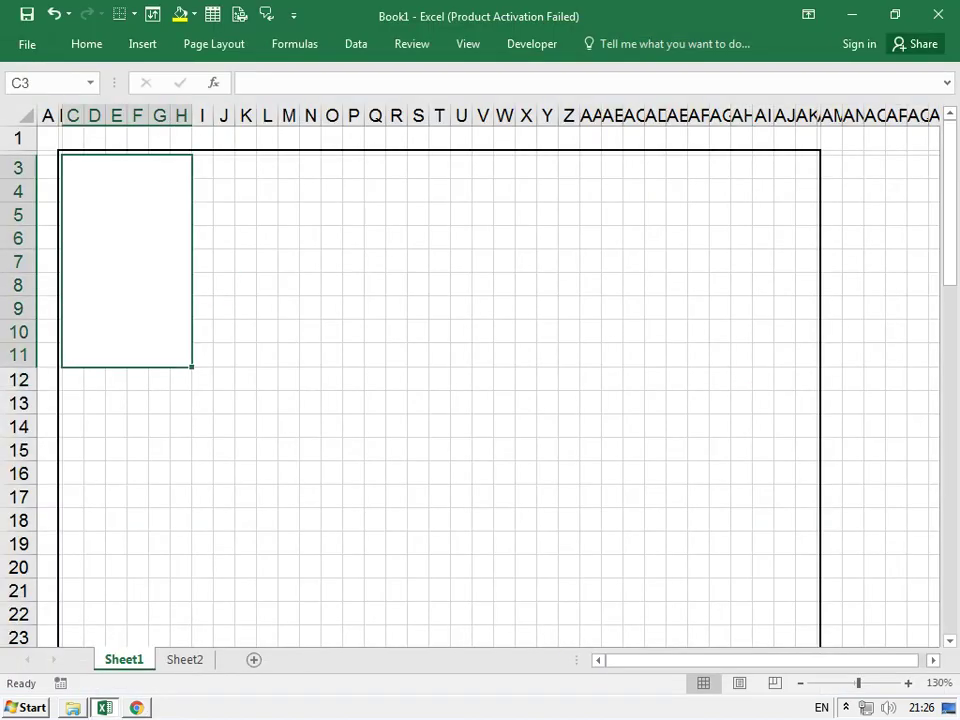
click(86, 44)
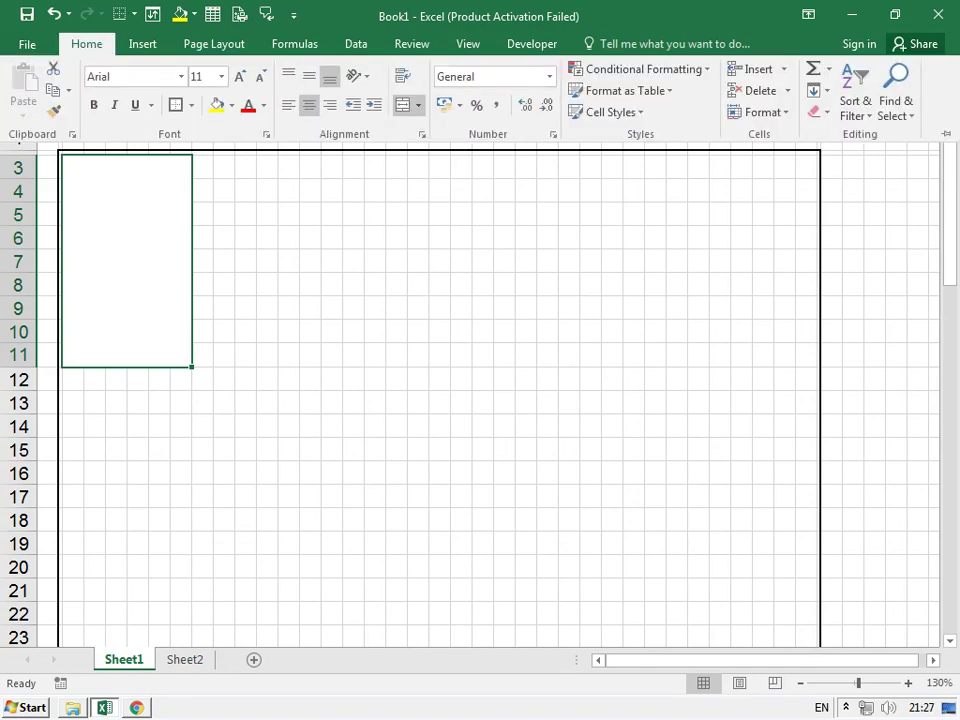
click(403, 105)
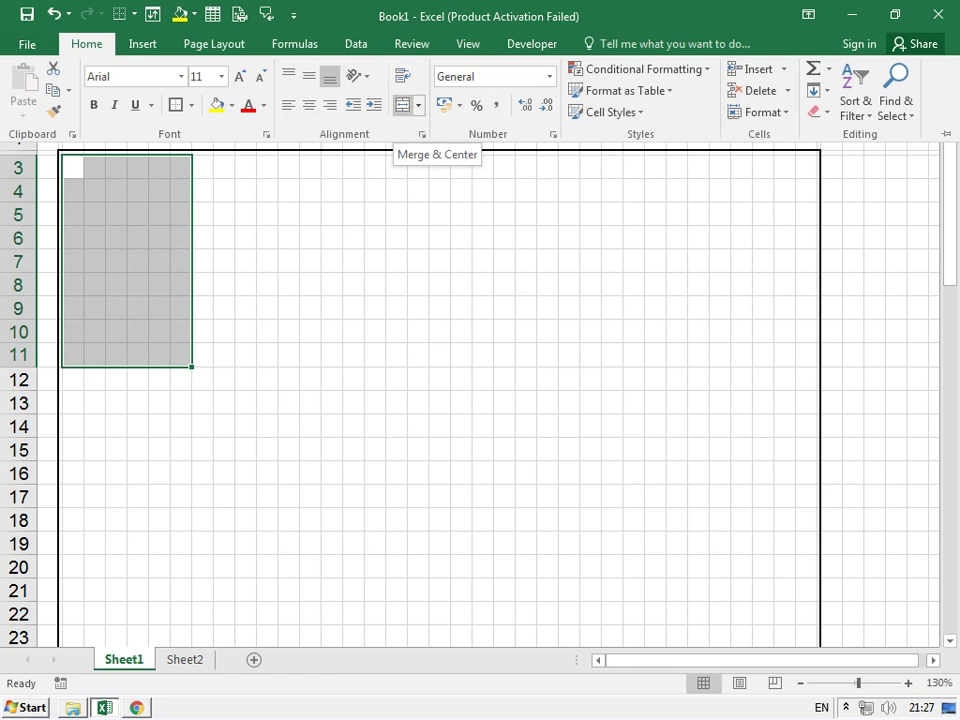
In Format Cells > Border for C3:H11, remove the top, bottom and right borders
key(alt+Tab)
key(alt+Tab)
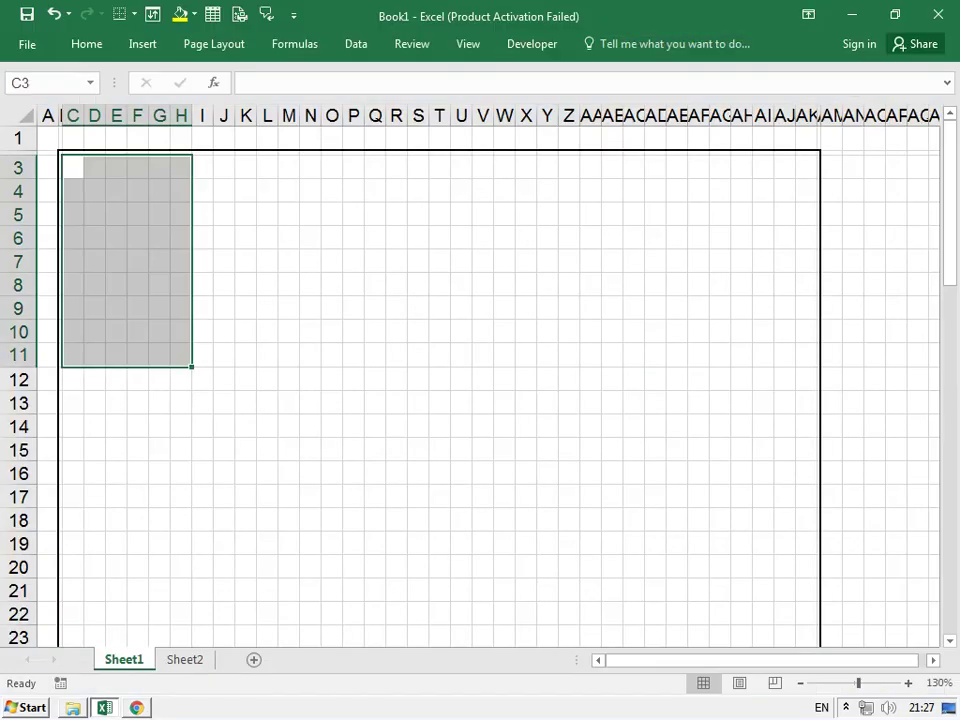
click(72, 152)
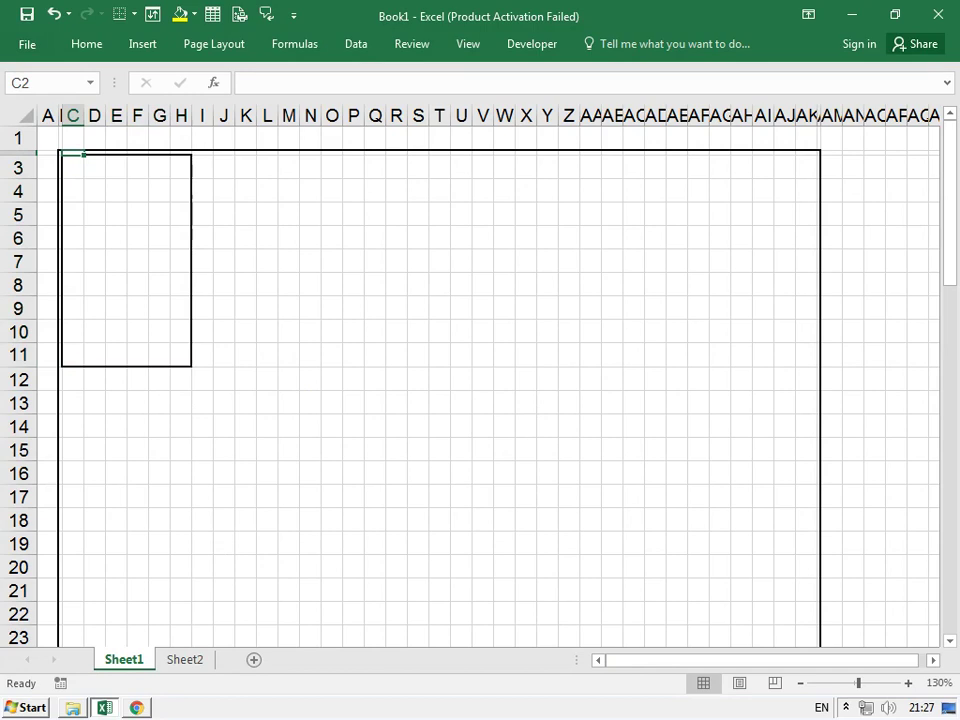
click(73, 167)
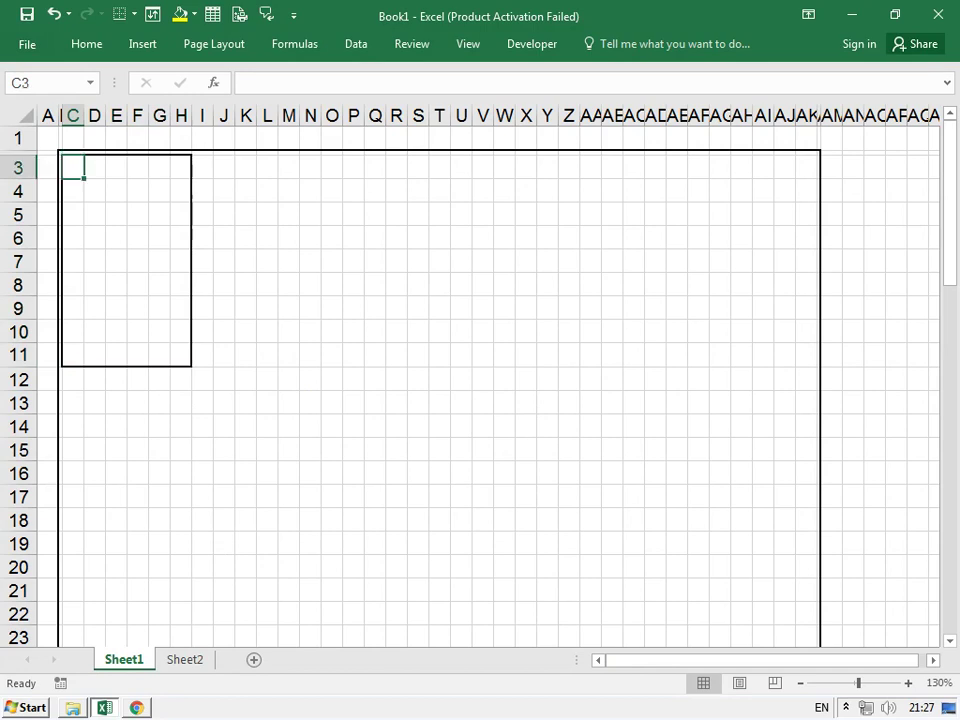
click(375, 237)
drag(73, 167, 181, 355)
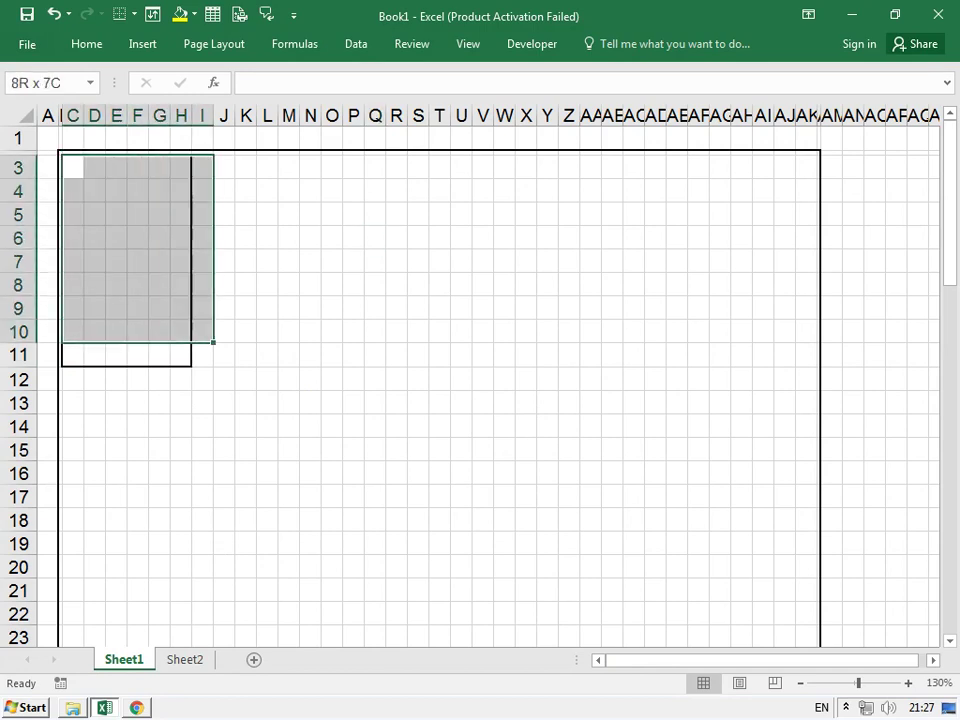
key(ctrl+1)
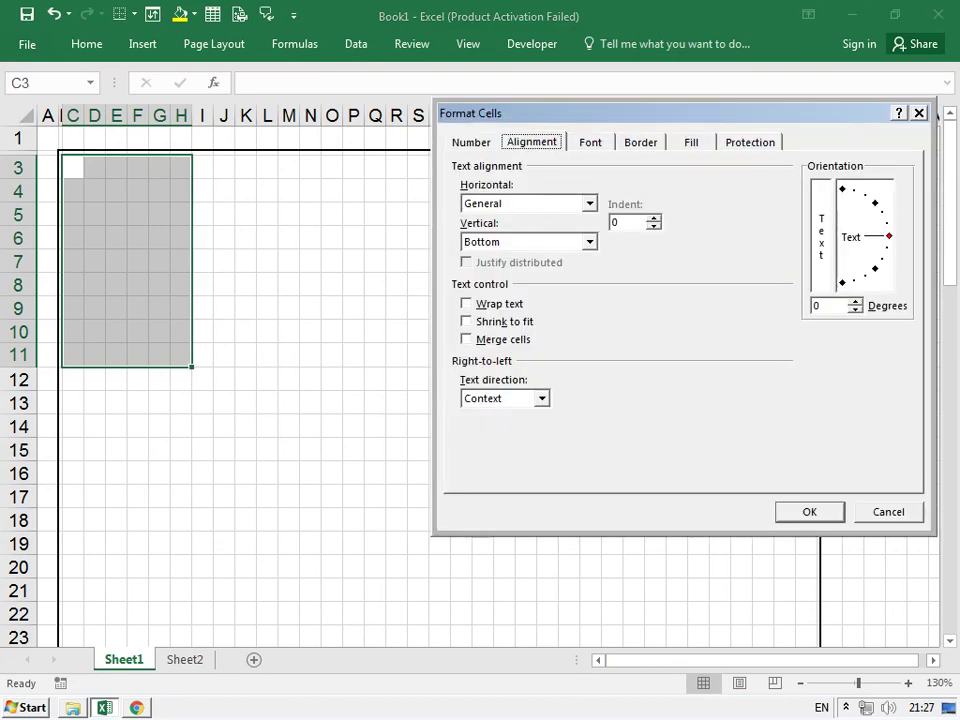
key(ctrl+Tab)
key(ctrl+Tab)
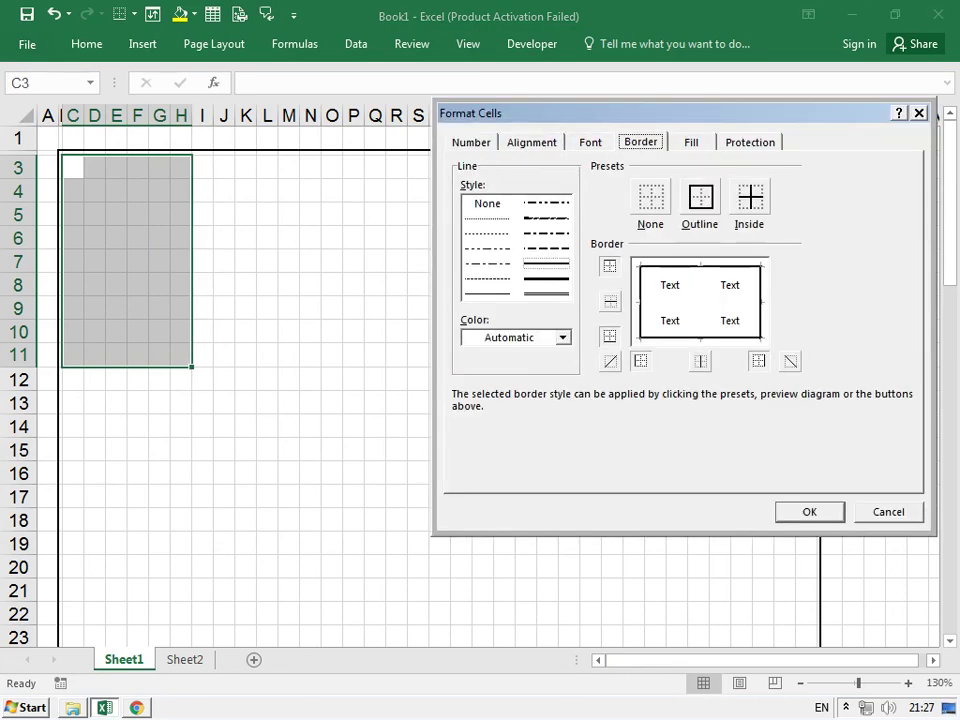
key(alt+t)
key(alt+b)
key(alt+r)
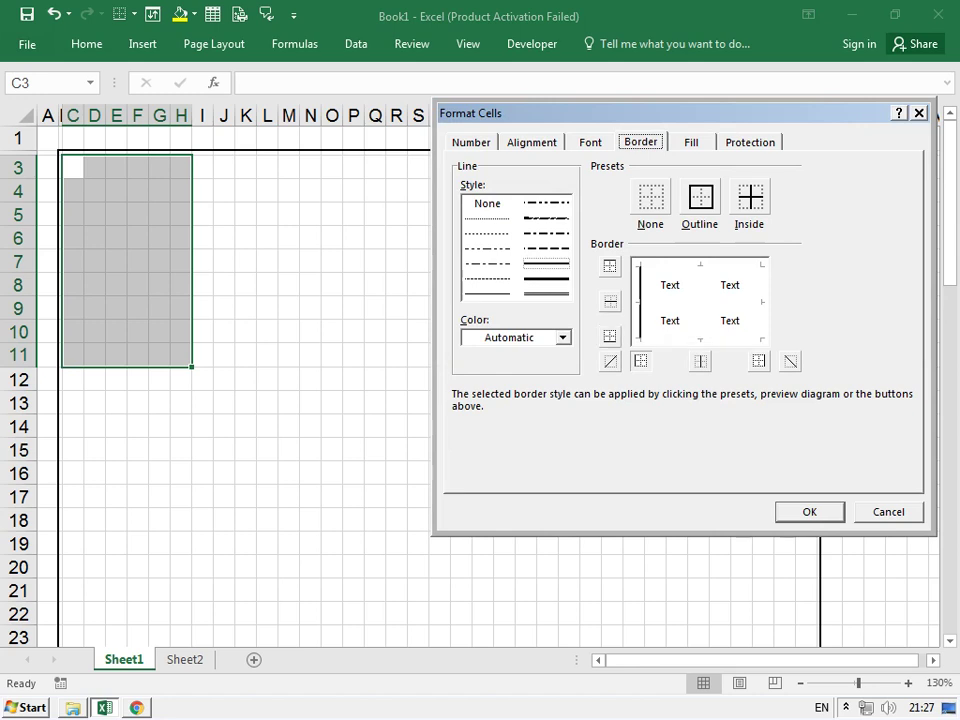
key(alt+l)
Confirm the border change, then merge C3:H10 into a single photo-box cell
key(Return)
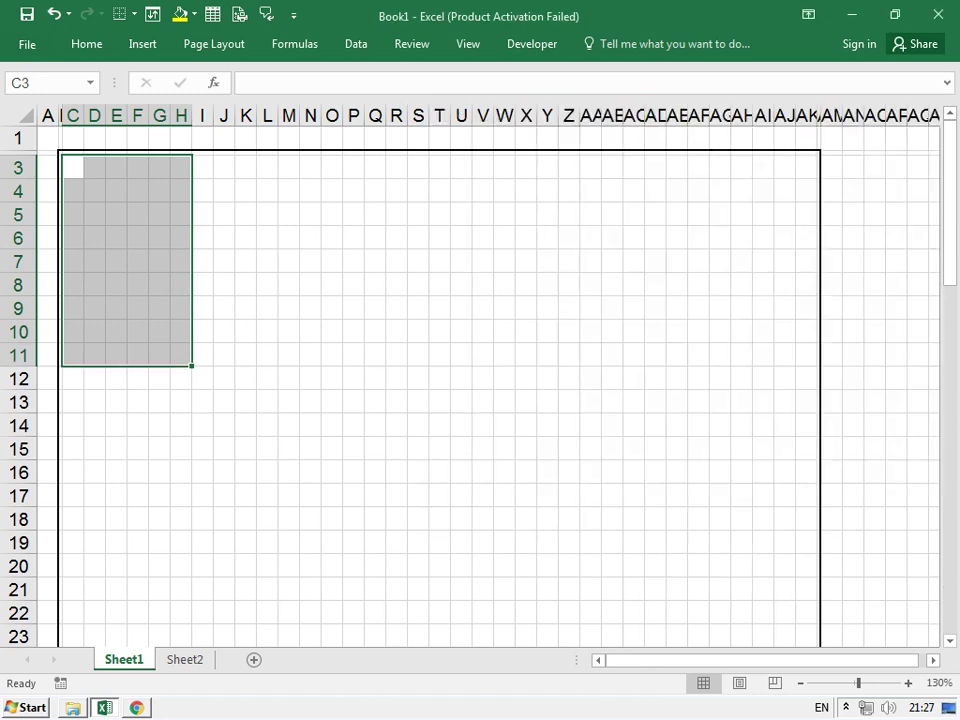
click(439, 495)
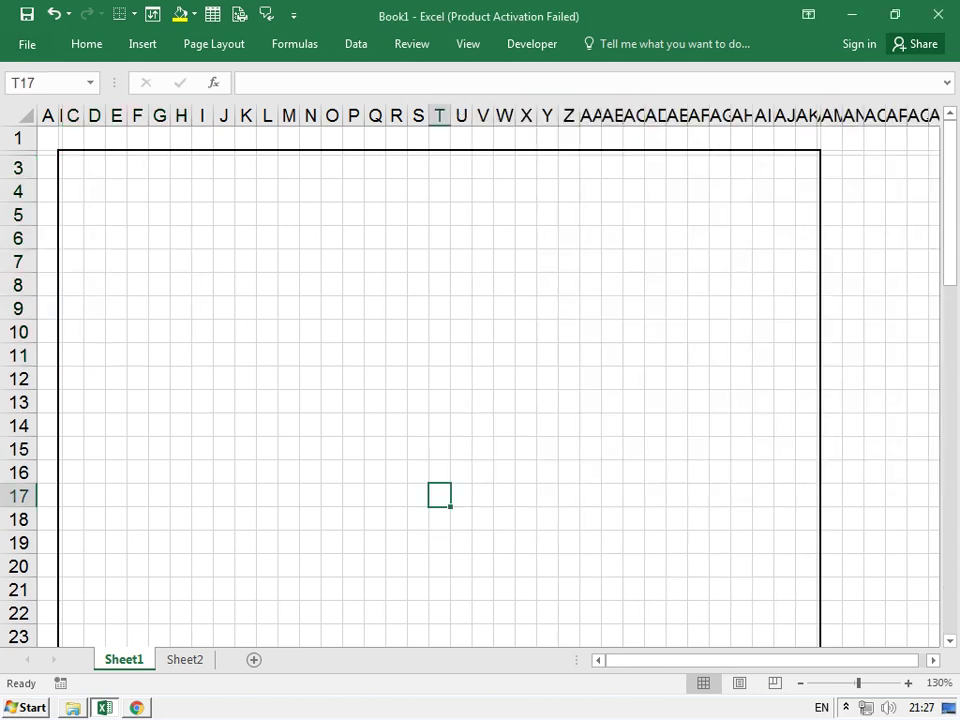
mouse_move(72, 168)
mouse_down()
mouse_move(202, 332)
mouse_move(181, 332)
mouse_move(202, 332)
mouse_up()
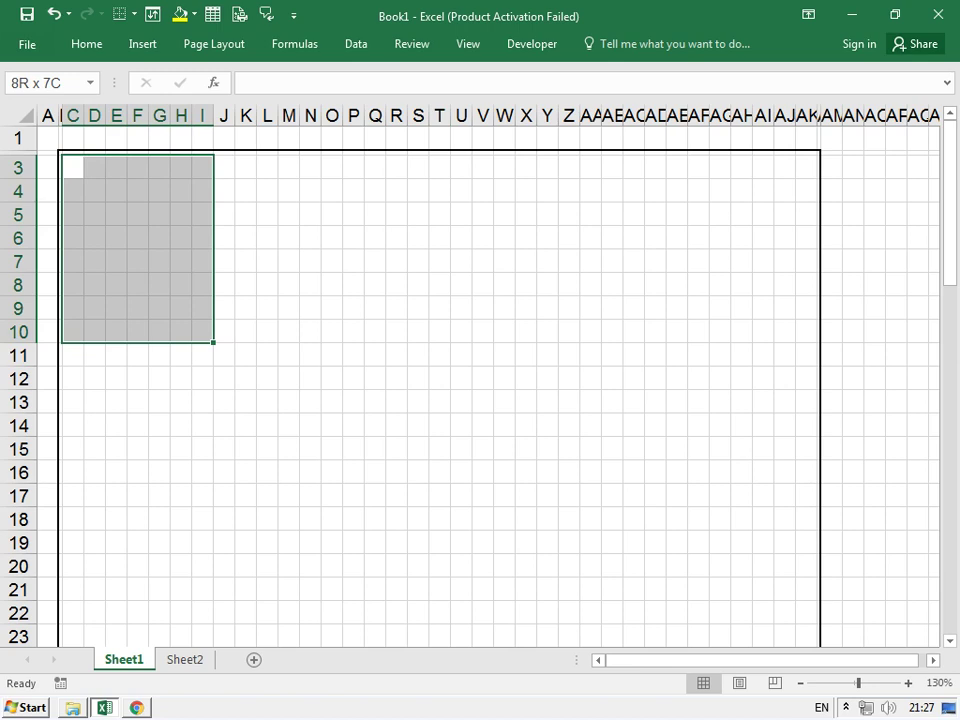
drag(202, 332, 181, 332)
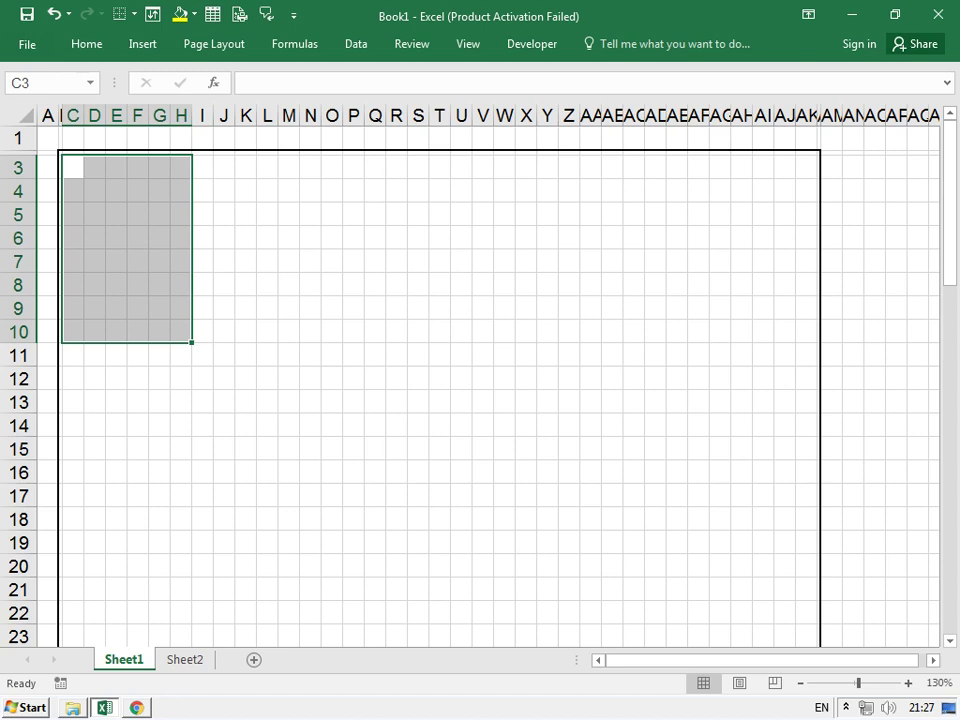
click(87, 44)
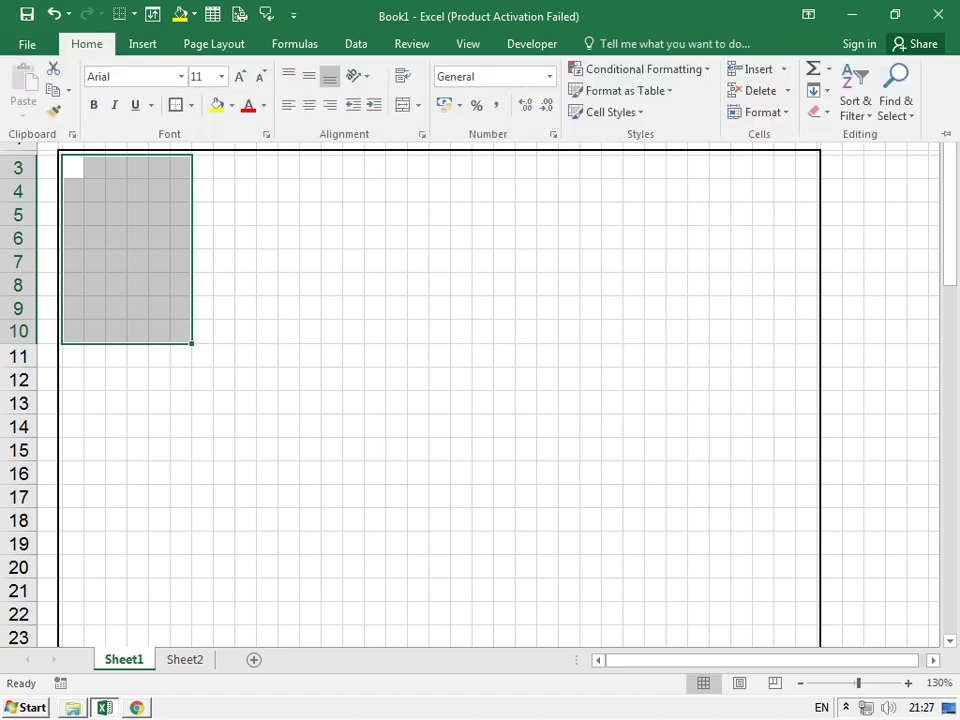
click(403, 105)
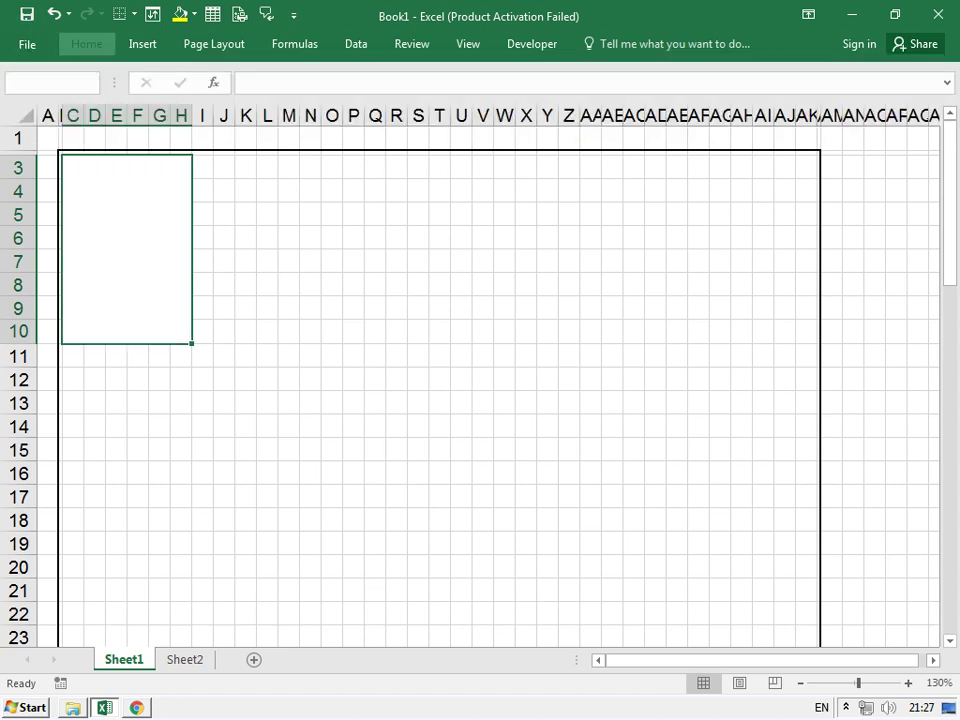
click(396, 284)
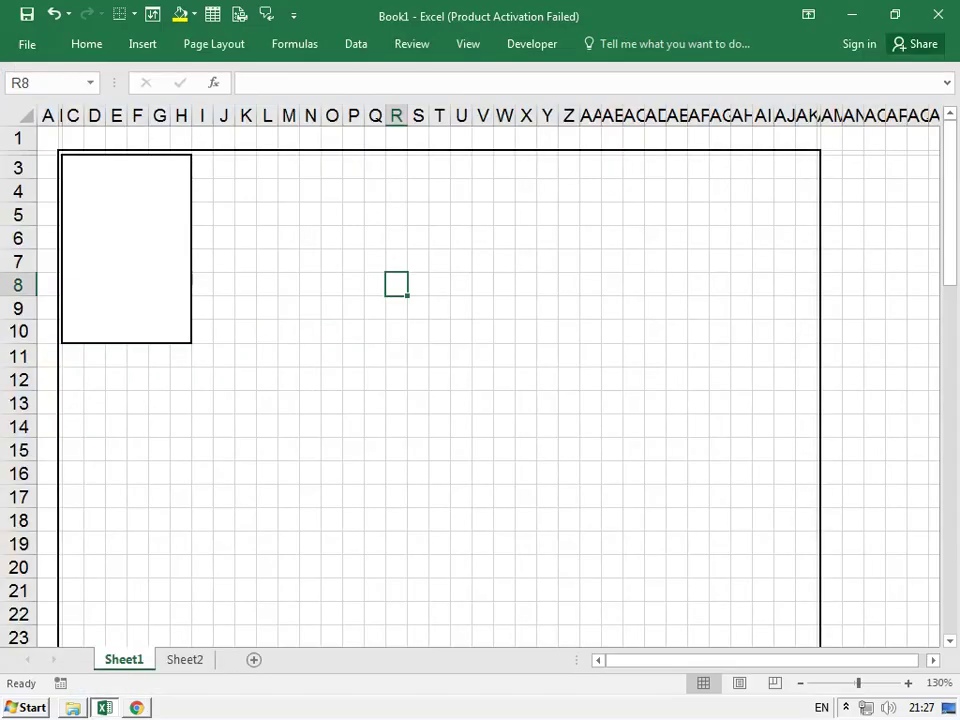
Merge C11:H11 into one caption cell beneath the photo box
drag(72, 356, 181, 378)
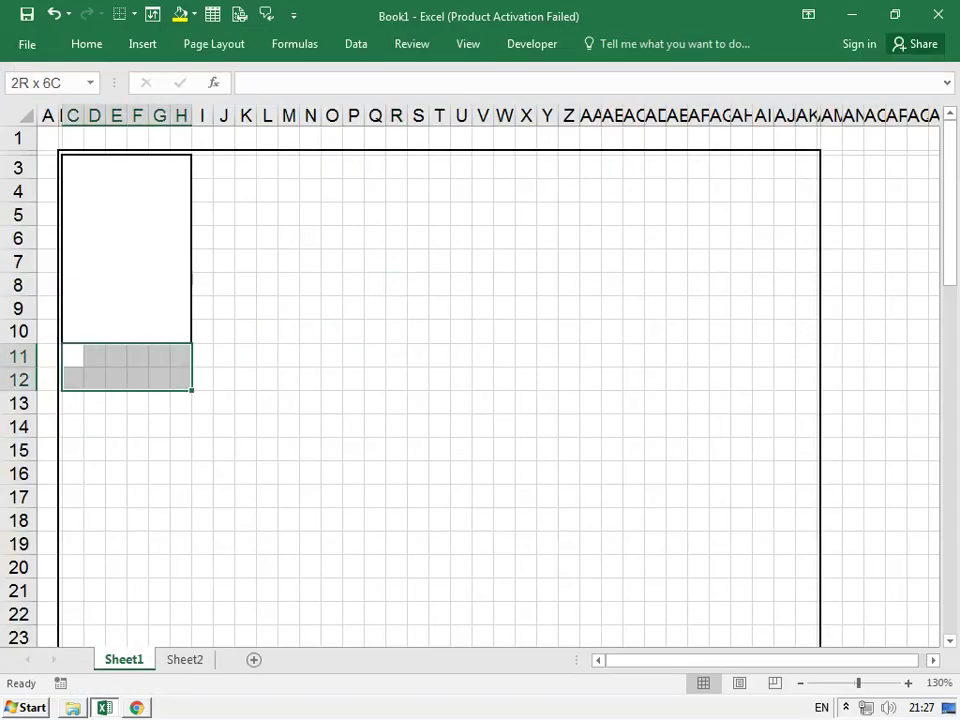
drag(181, 378, 181, 356)
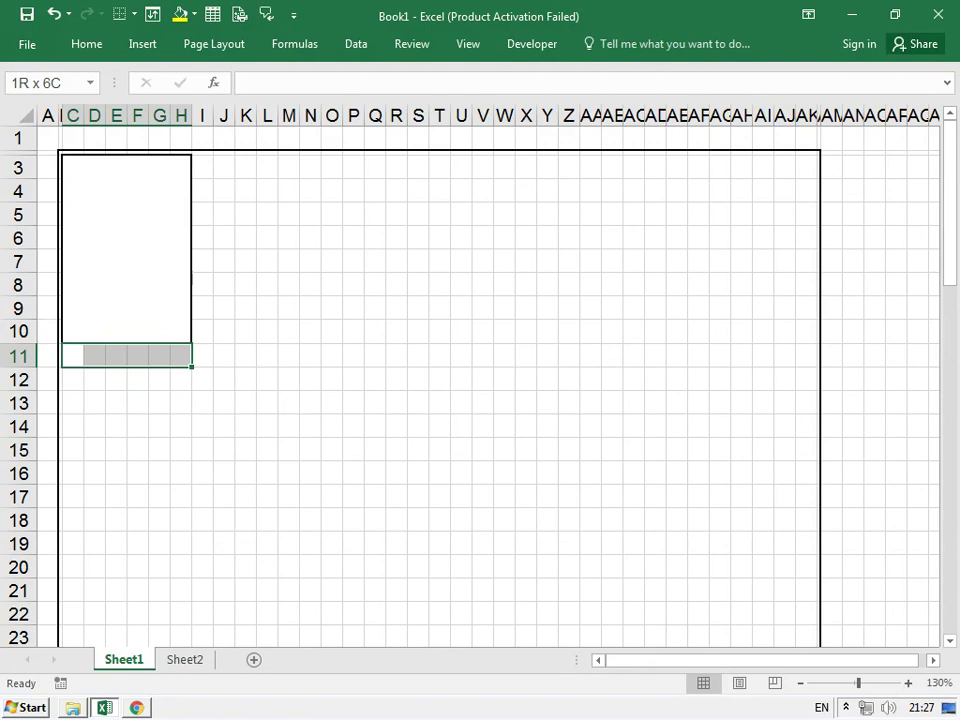
click(86, 43)
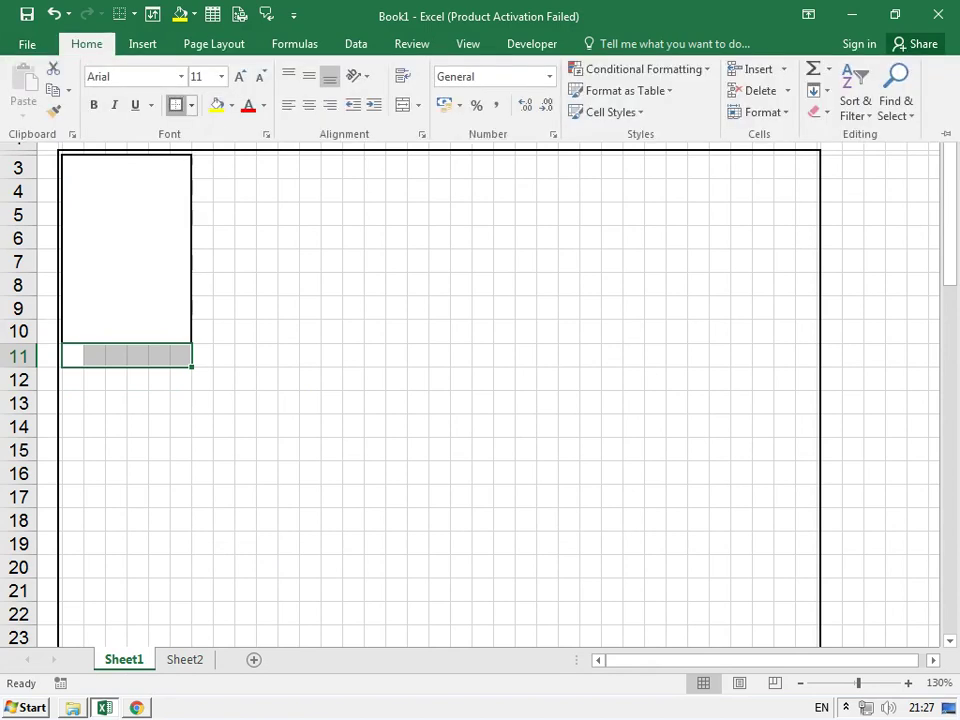
click(404, 104)
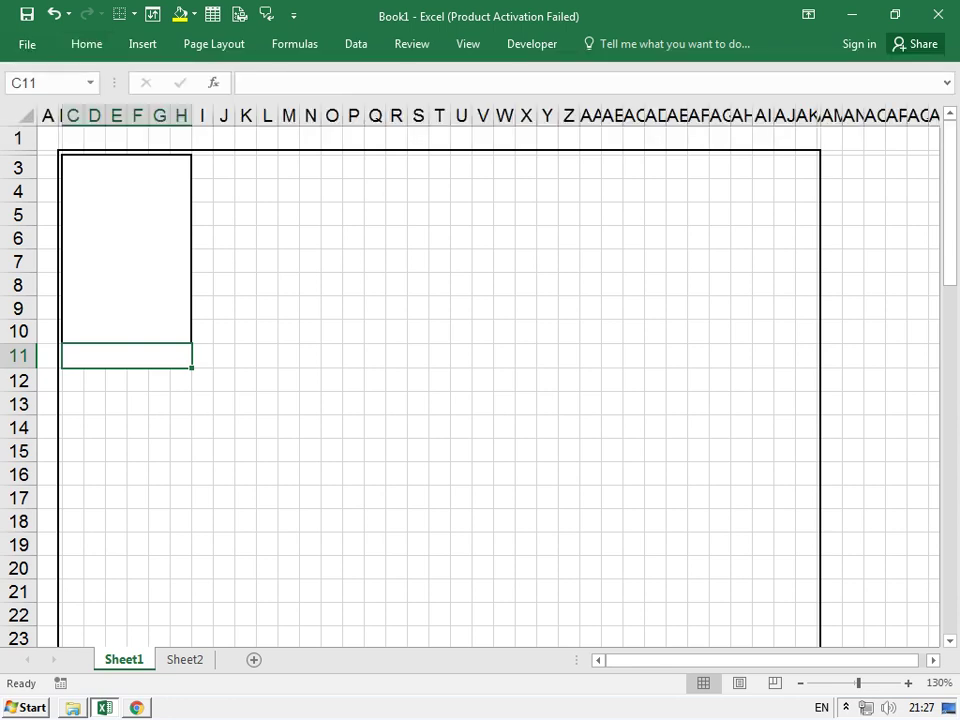
click(655, 474)
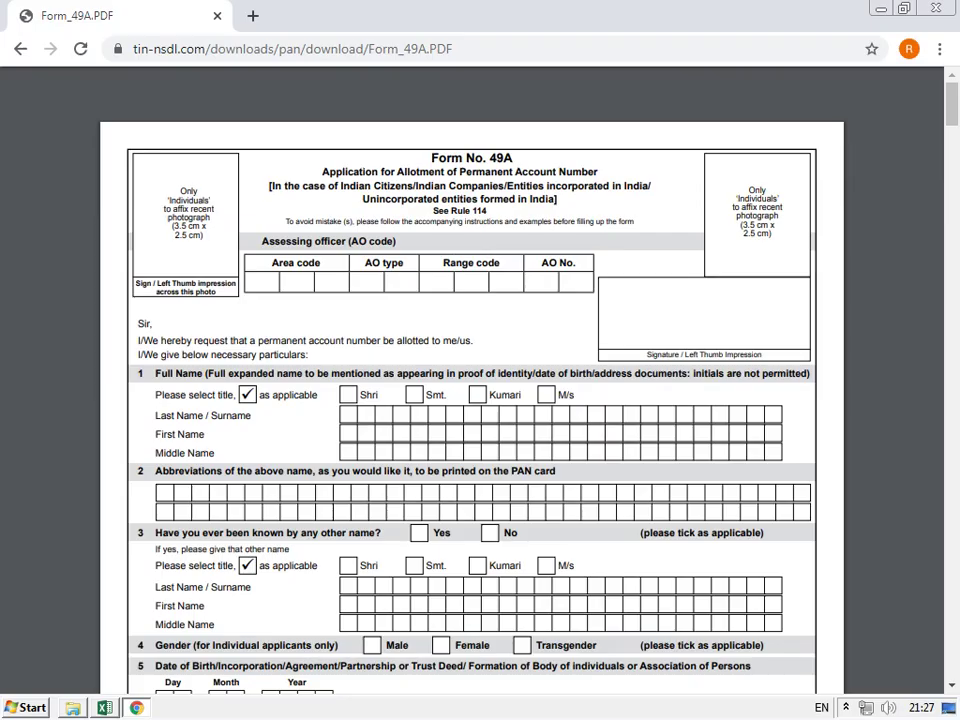
Copy the photograph instruction text from the Form 49A PDF
drag(165, 187, 207, 237)
right_click(198, 222)
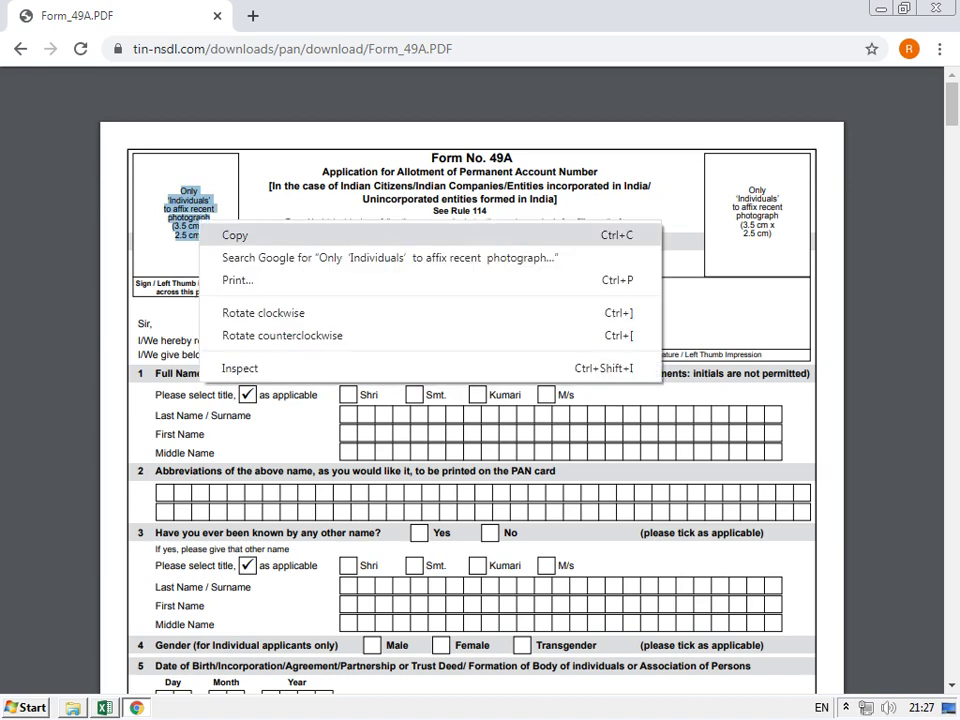
click(230, 236)
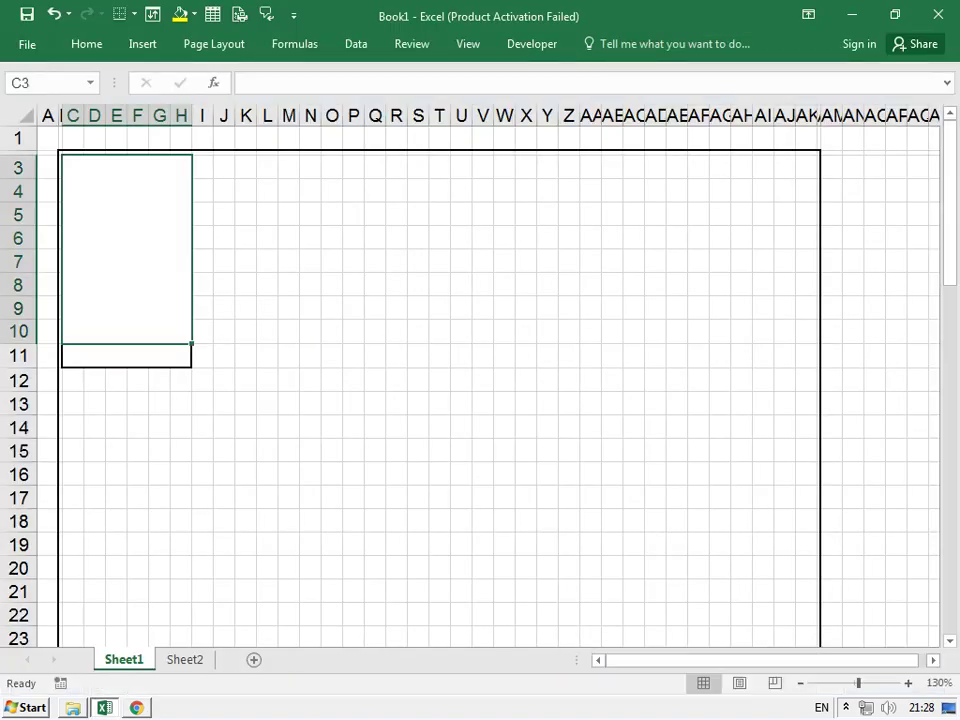
key(BackSpace)
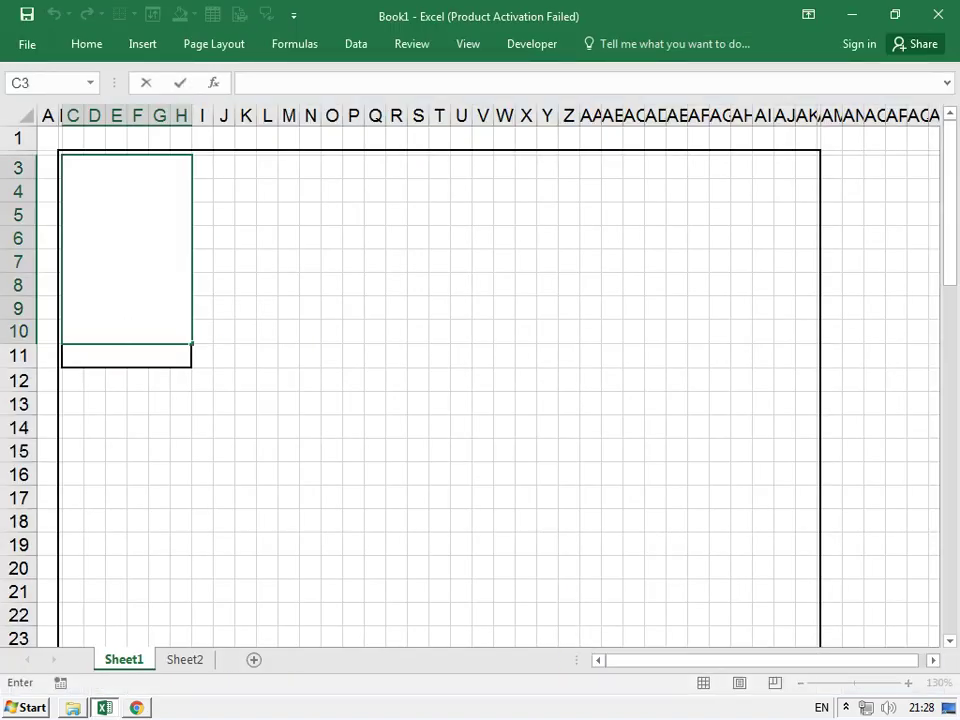
Paste the photograph note into C3, reduce it to size 8, and middle-align it
key(ctrl+v)
key(Return)
key(Up)
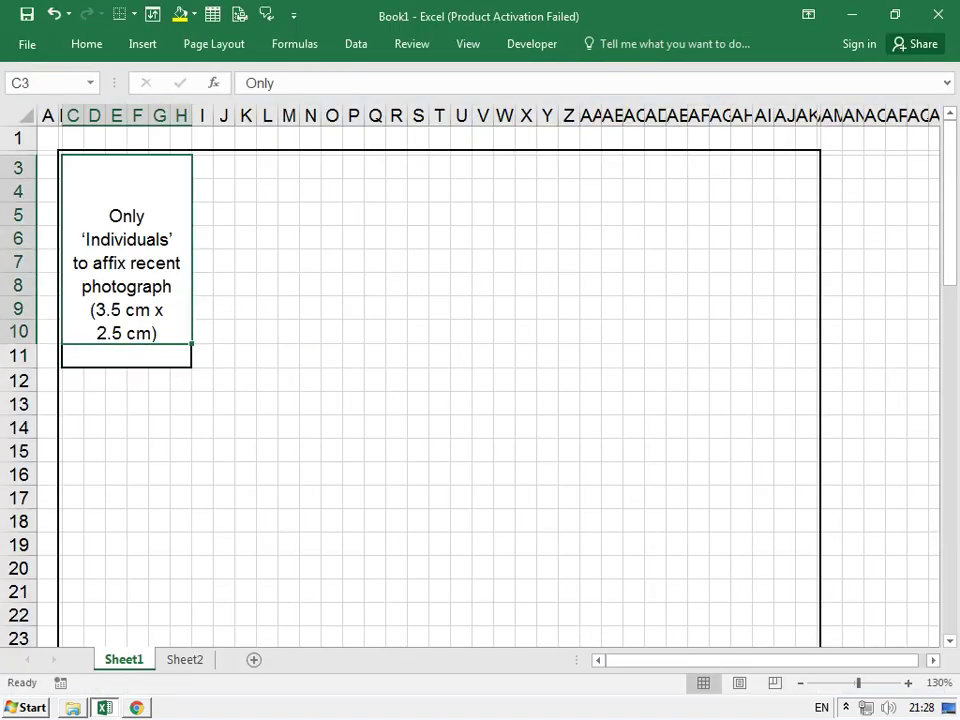
click(86, 44)
click(259, 76)
click(259, 76)
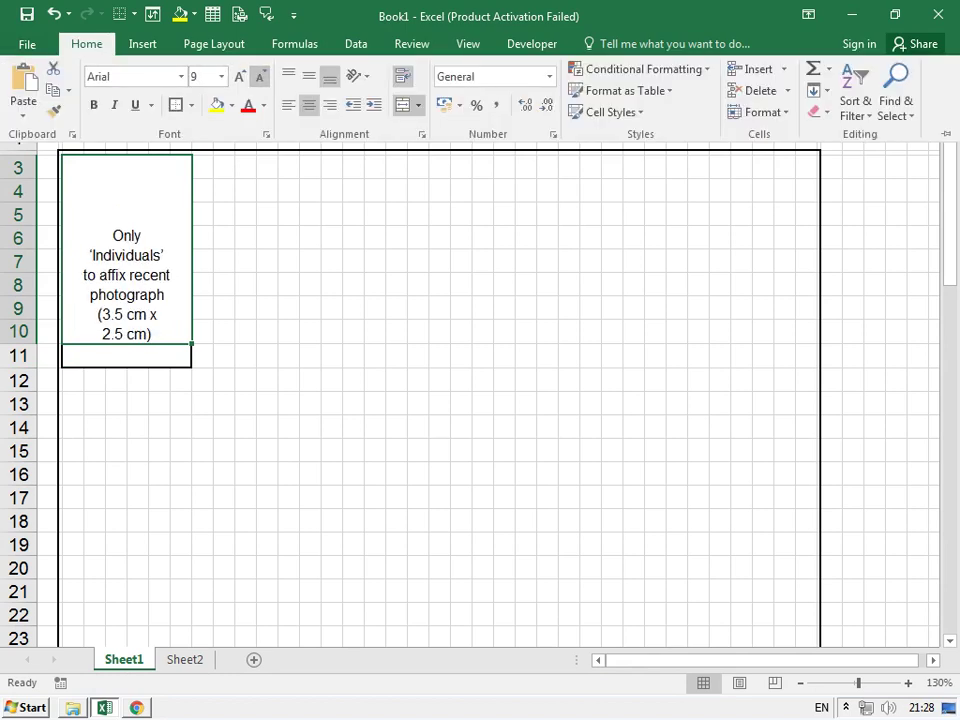
click(259, 76)
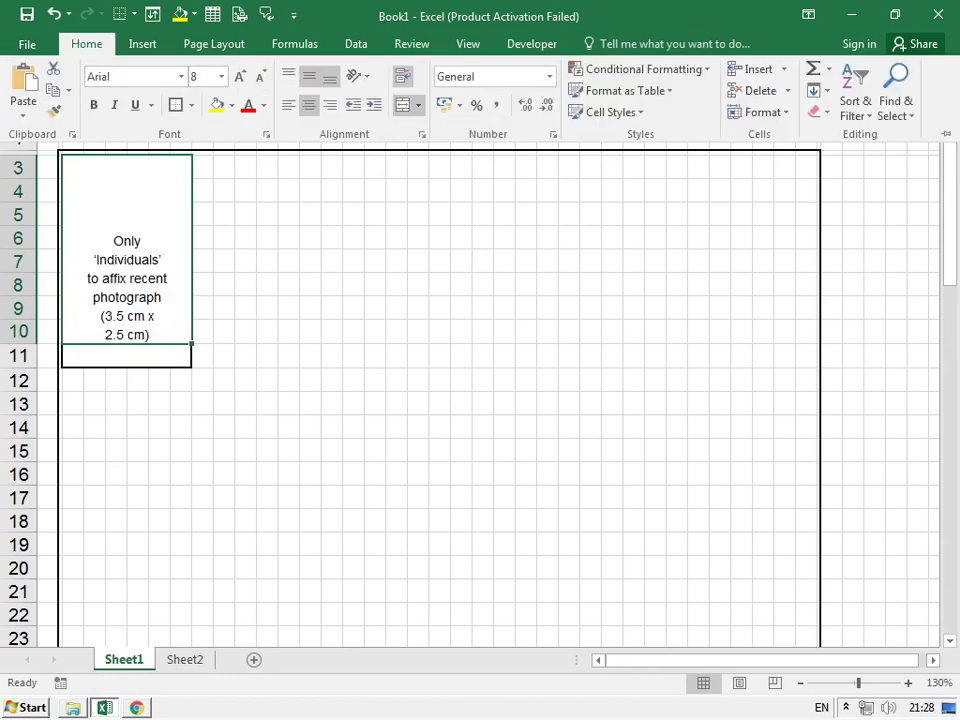
click(309, 76)
key(ctrl+F1)
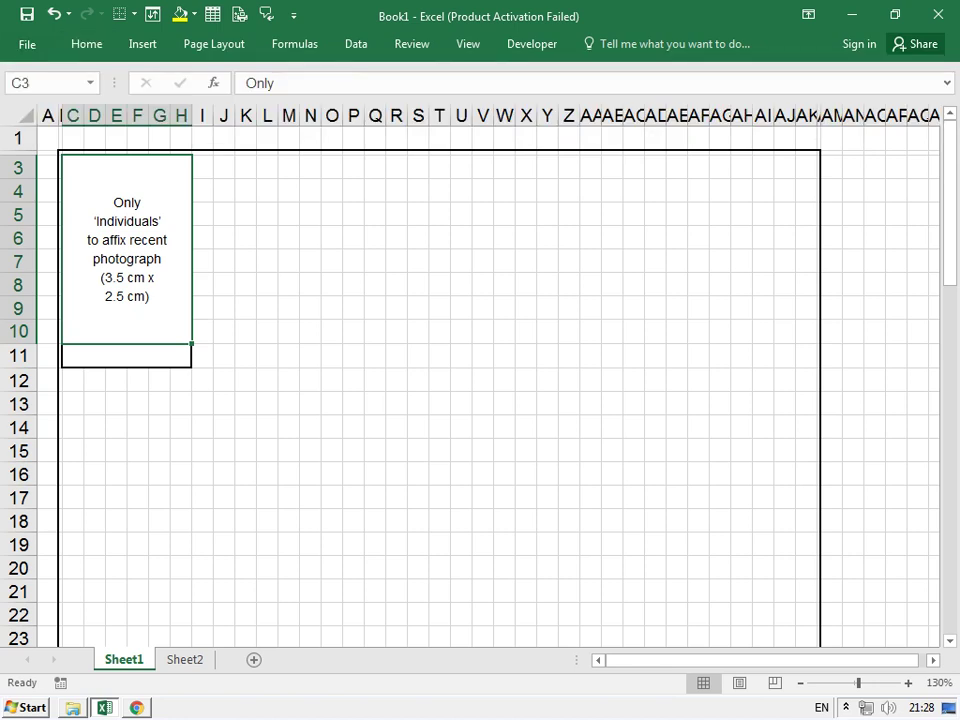
Reselect the photo box and apply font size 8 from the font size box
click(87, 44)
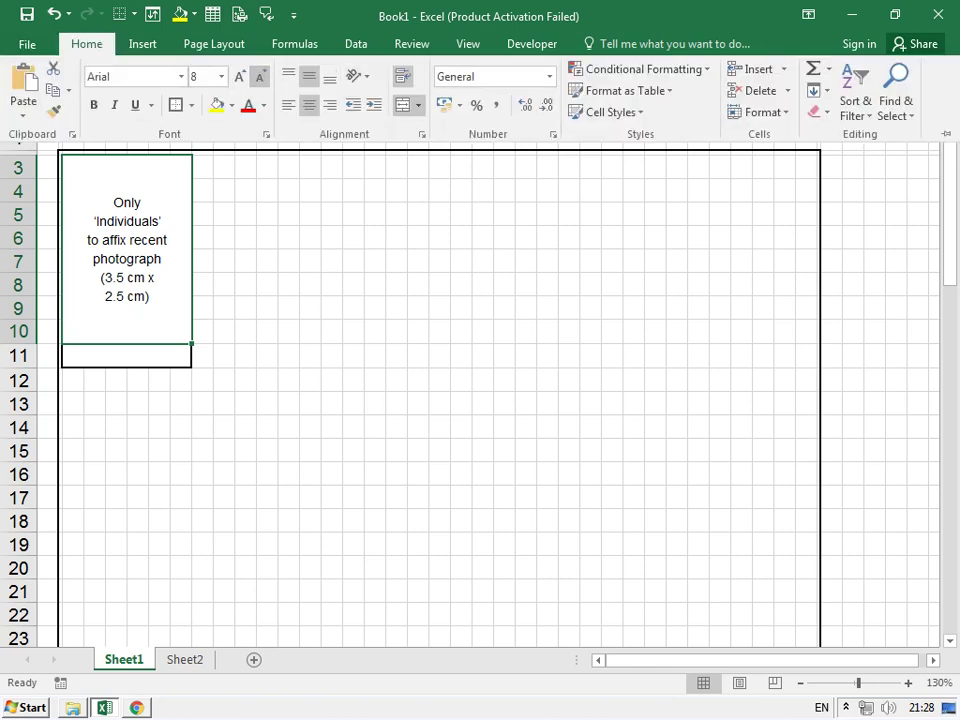
key(Escape)
click(504, 427)
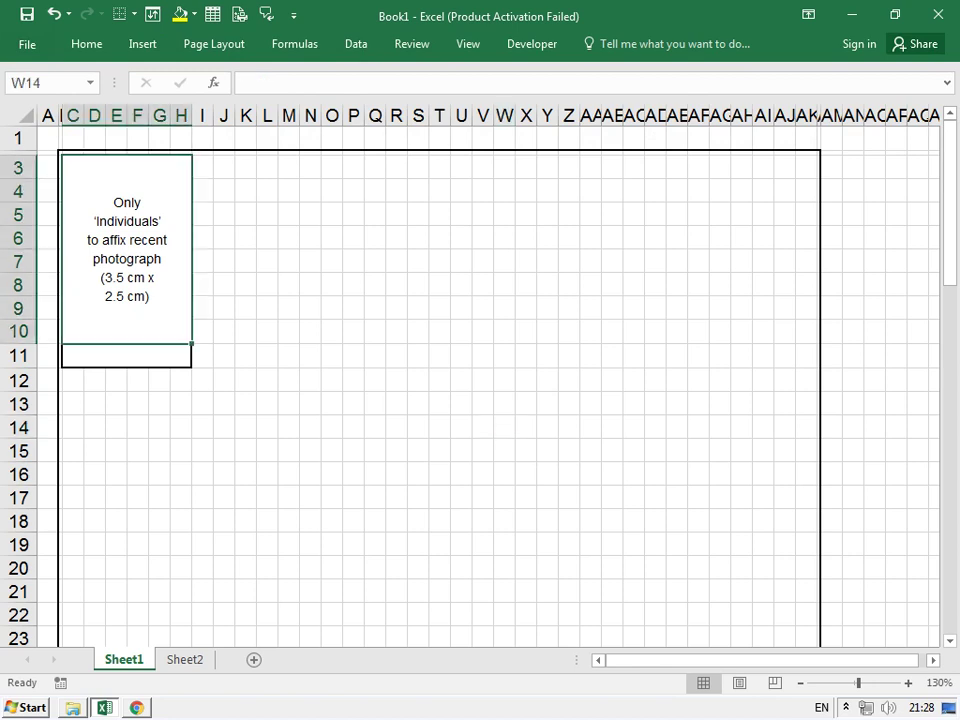
click(126, 250)
click(87, 44)
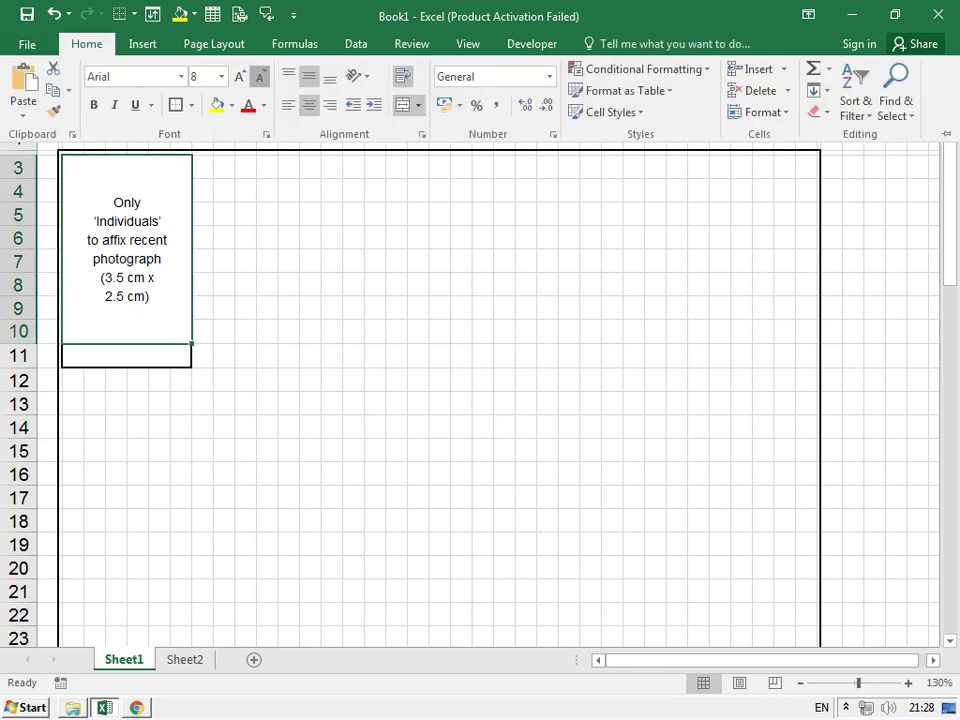
click(200, 76)
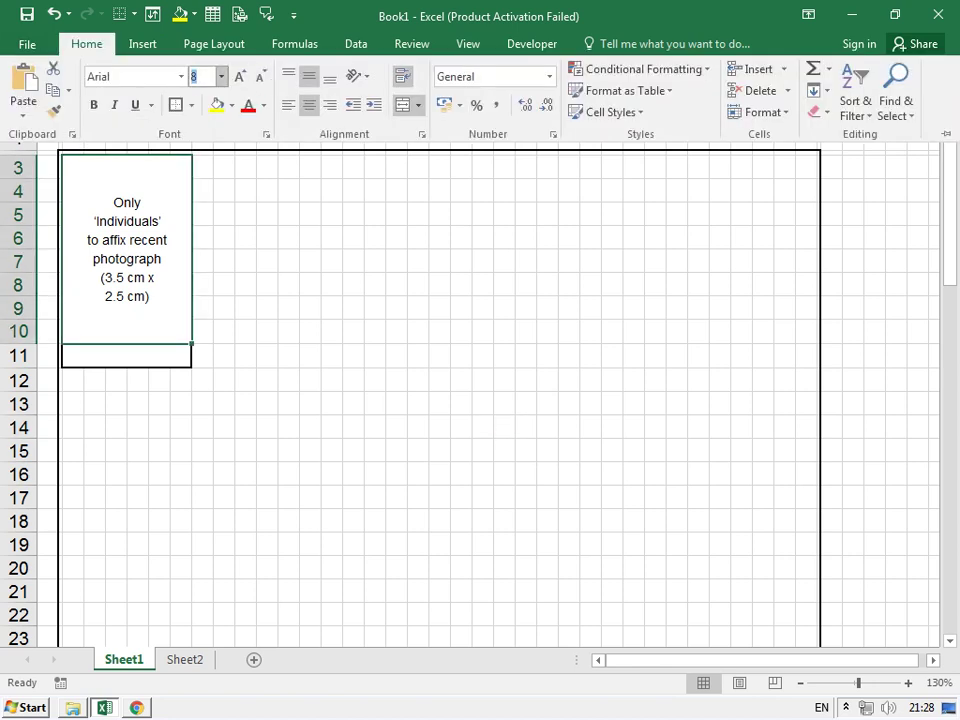
key(Return)
click(440, 380)
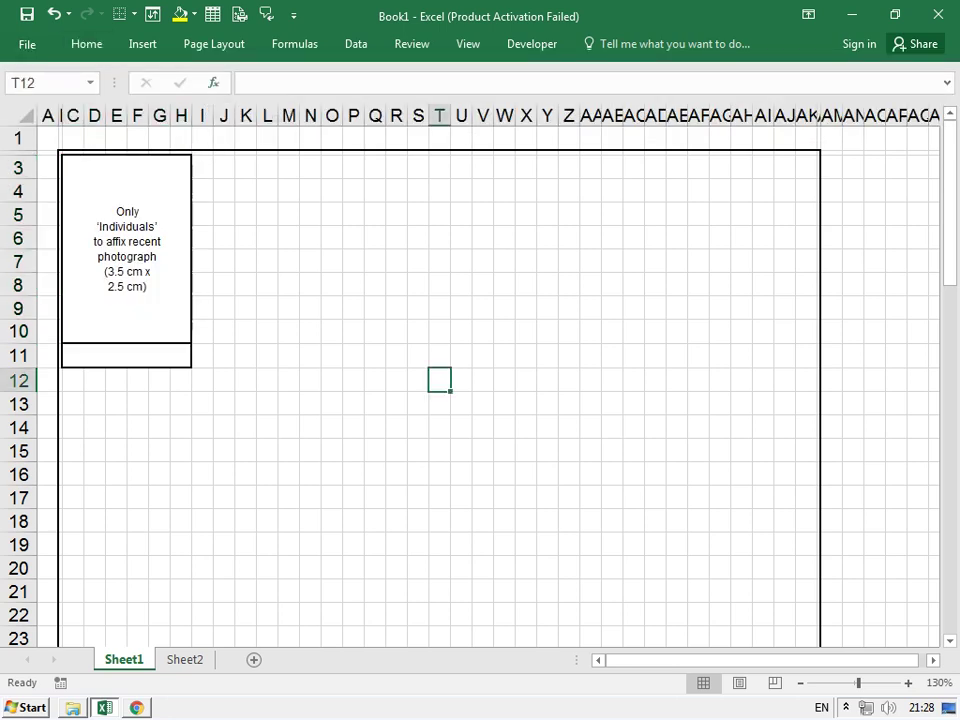
Copy the 'Sign / Left Thumb impression' text from the PDF and return to Excel
key(alt+Tab)
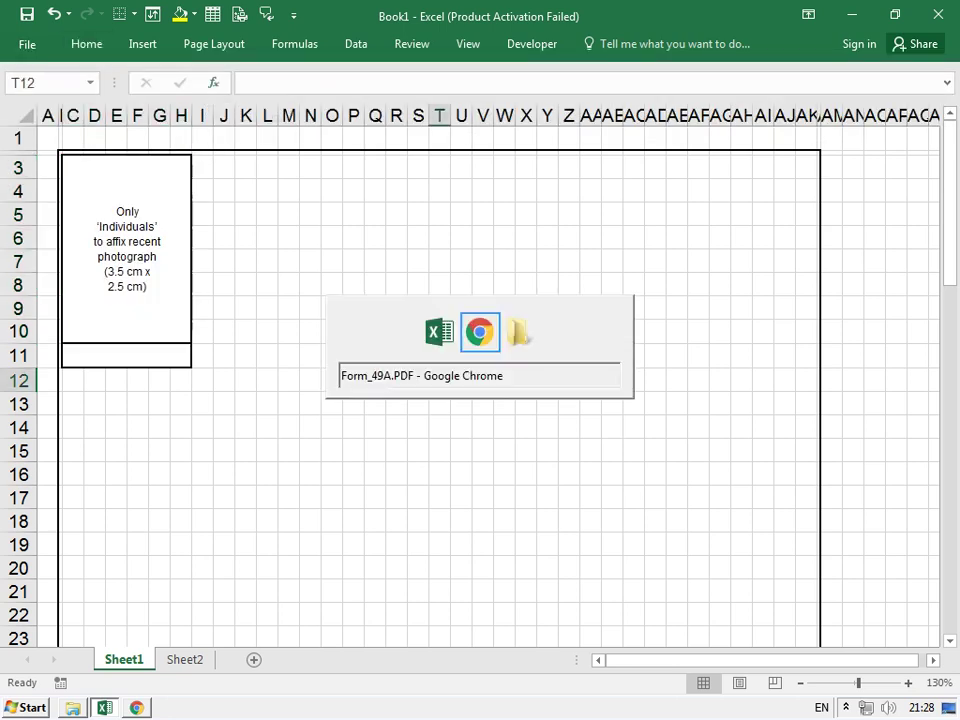
drag(136, 283, 236, 283)
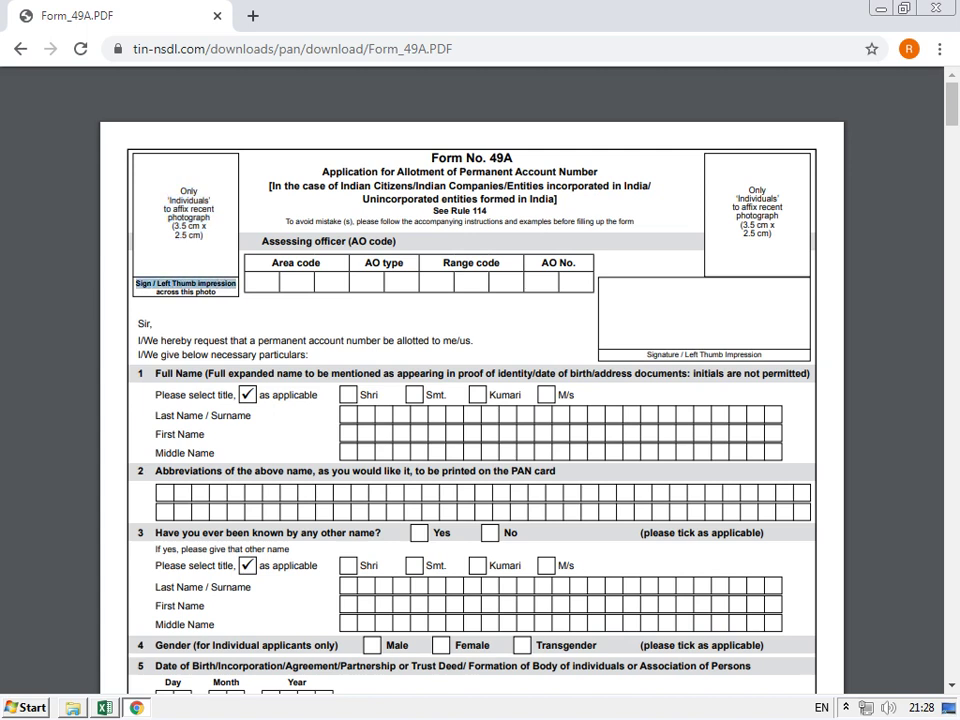
right_click(172, 289)
click(195, 298)
key(alt+Tab)
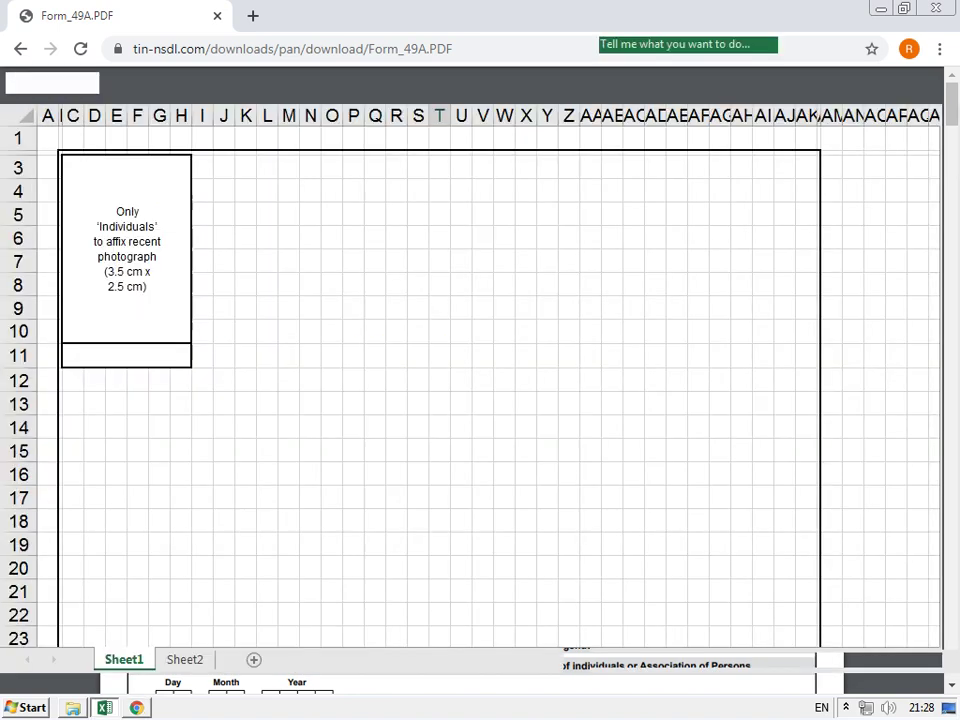
Paste 'Sign / Left Thumb impression' into C11 and reduce its font size
click(126, 356)
double_click(126, 356)
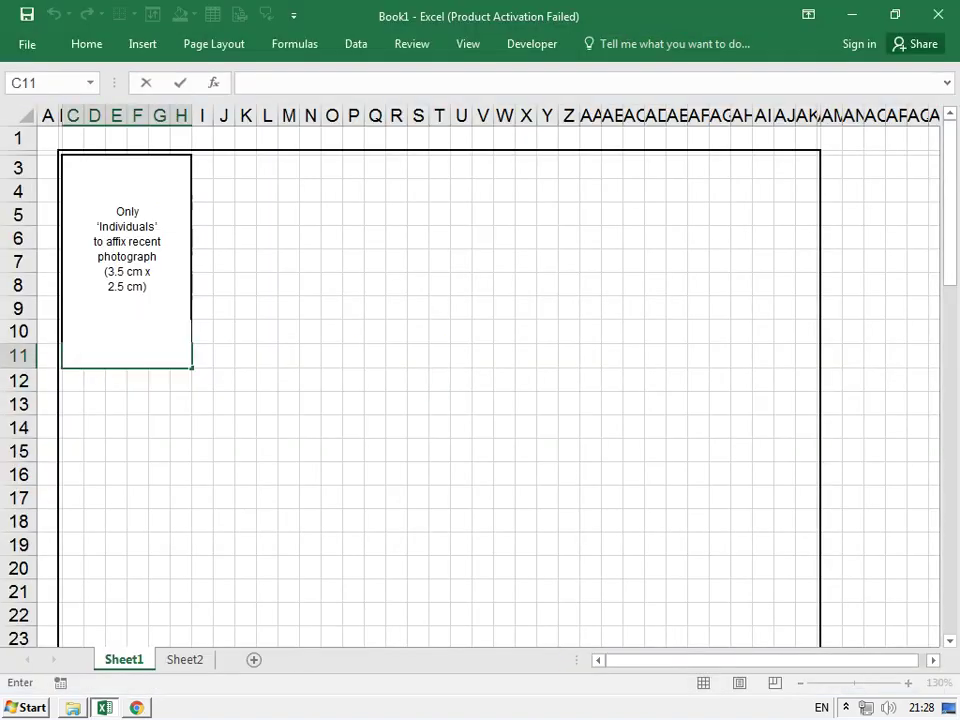
key(ctrl+v)
click(331, 379)
click(126, 356)
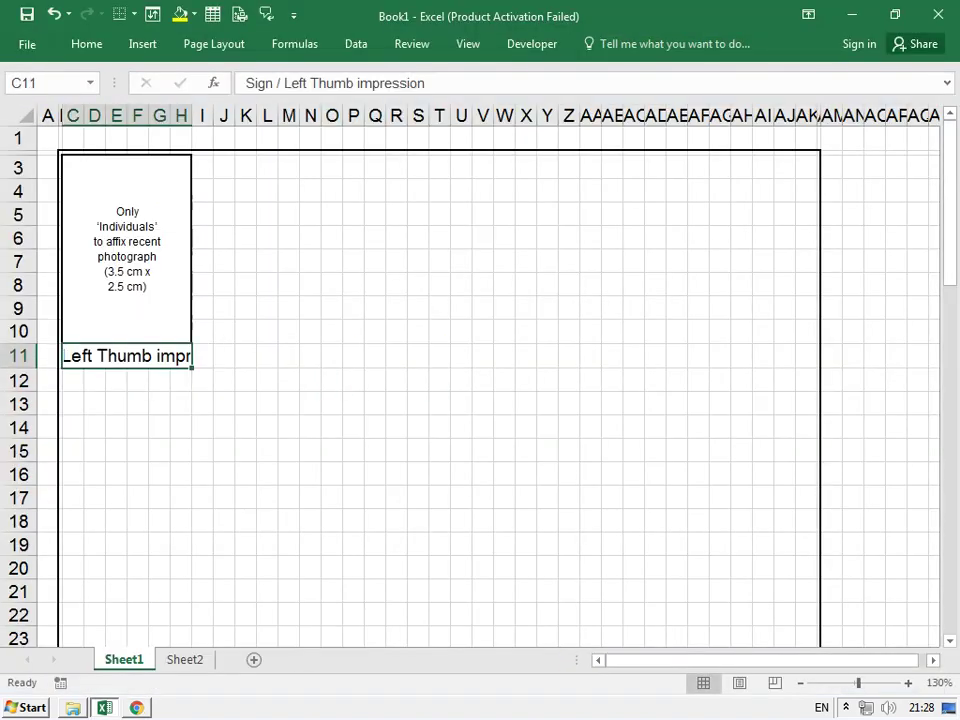
click(87, 44)
click(259, 77)
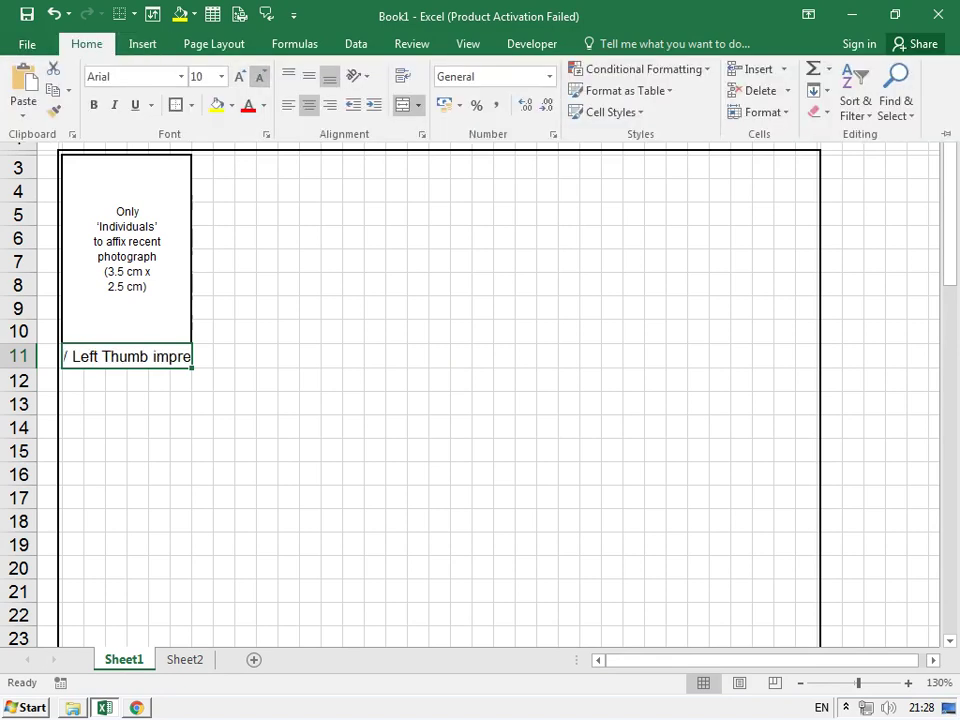
click(259, 77)
click(259, 77)
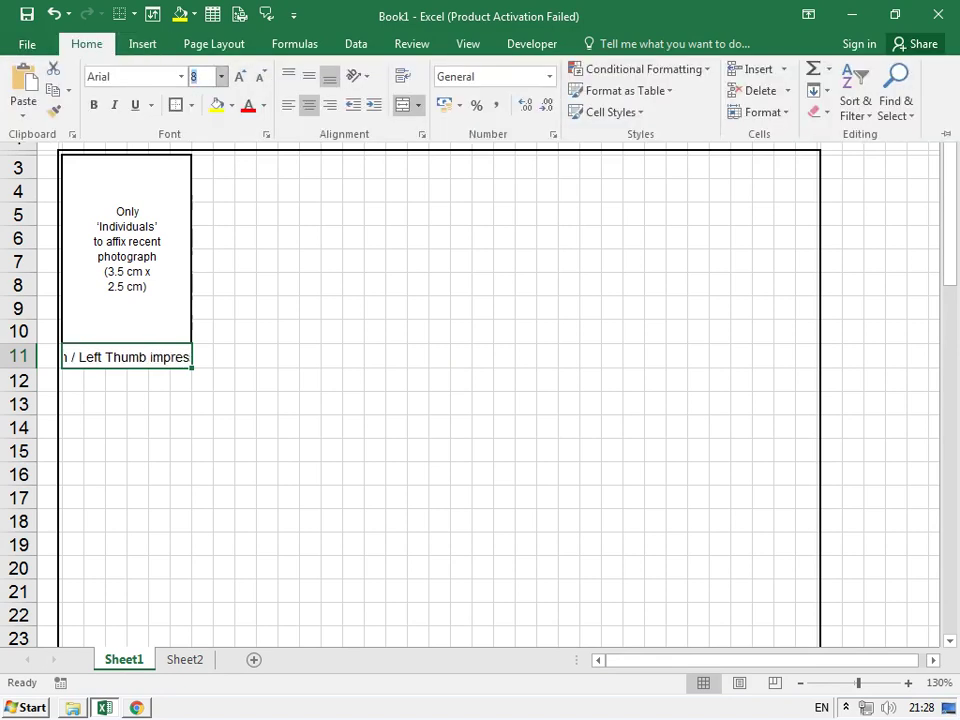
key(Escape)
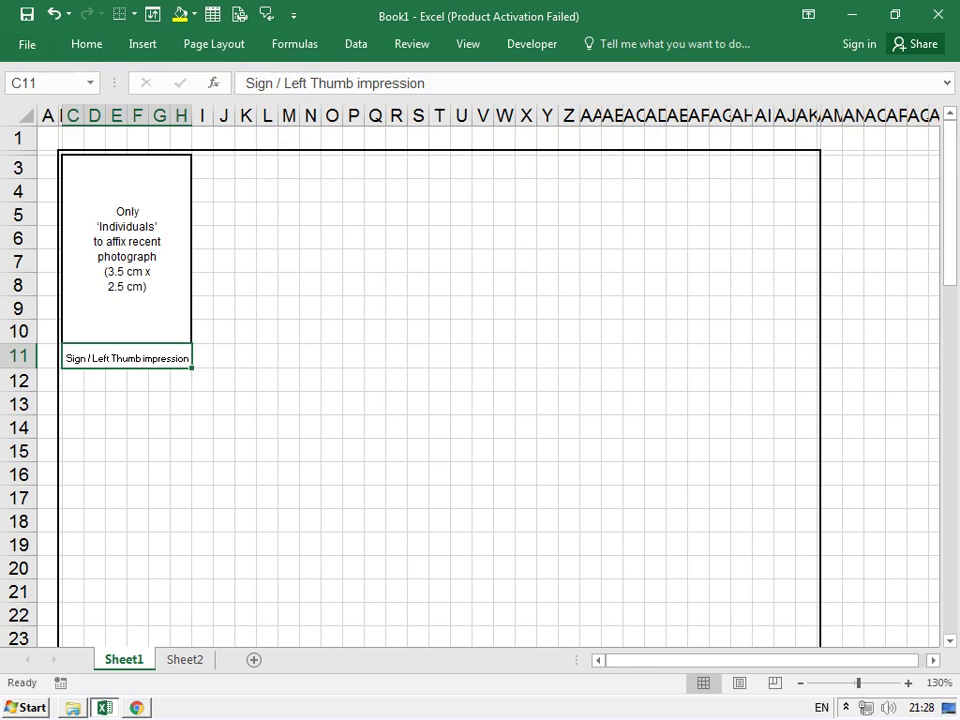
Turn on Shrink to fit for the caption, then extend the selection to row 12
click(86, 44)
click(86, 44)
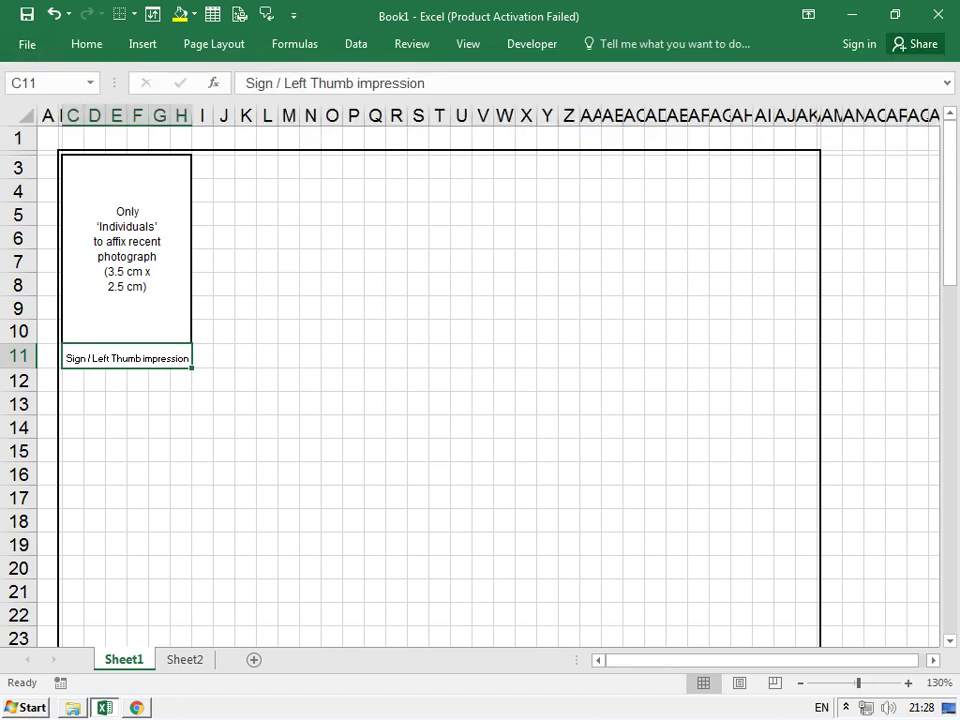
click(86, 44)
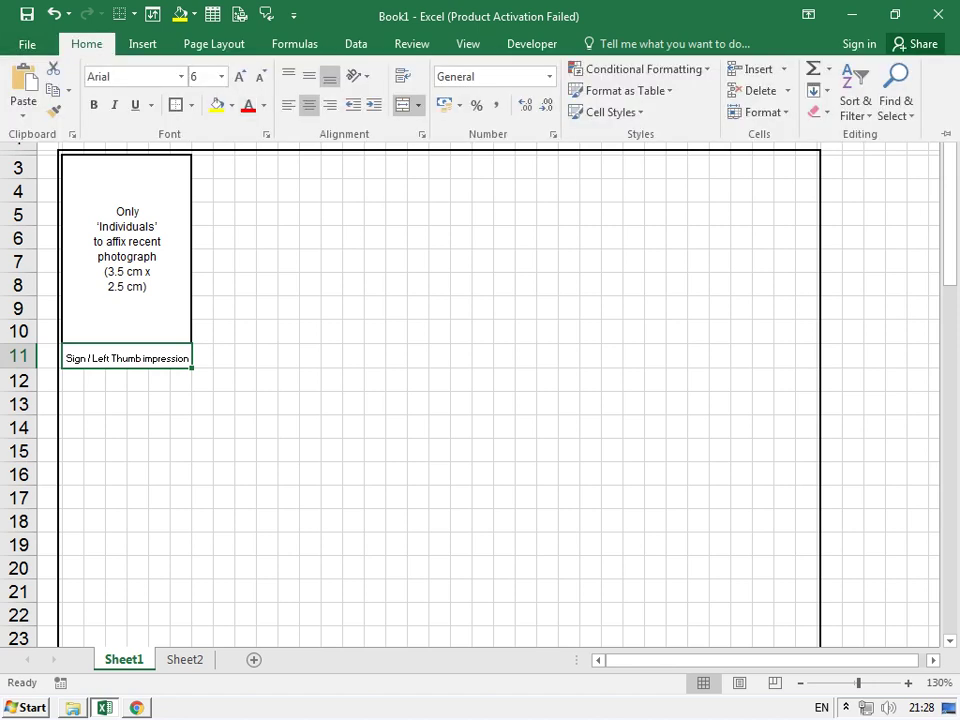
click(421, 134)
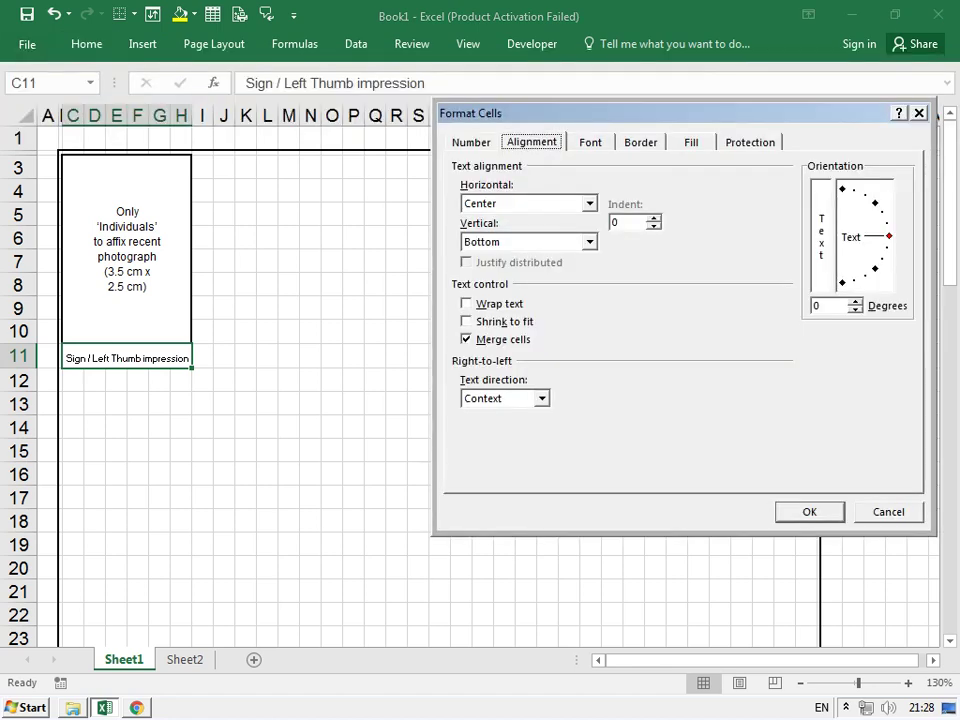
key(alt+k)
key(Return)
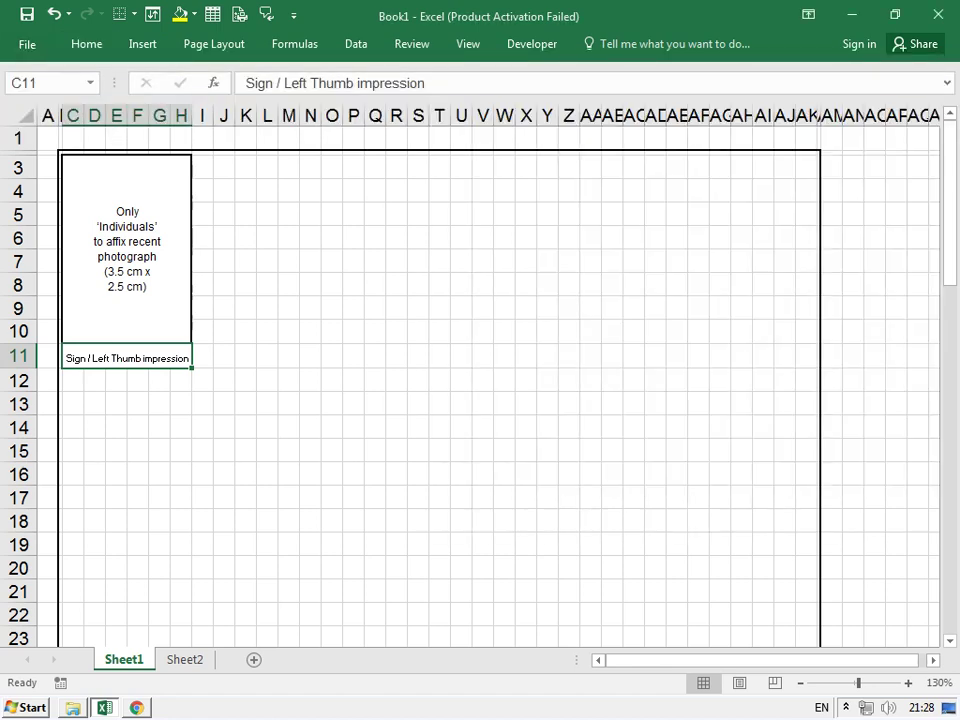
click(633, 474)
click(126, 358)
key(alt+Tab)
key(alt+Tab)
key(shift+Down)
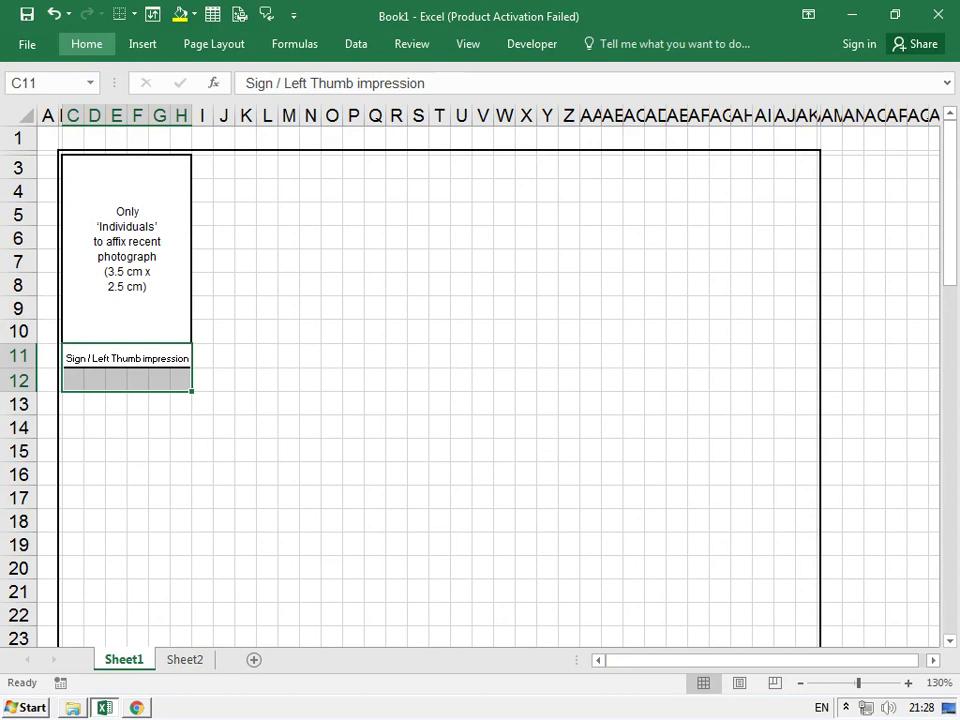
Merge & Center cells C12:H12 below the caption, then open Format Cells for merged C12
click(181, 427)
drag(72, 380, 181, 380)
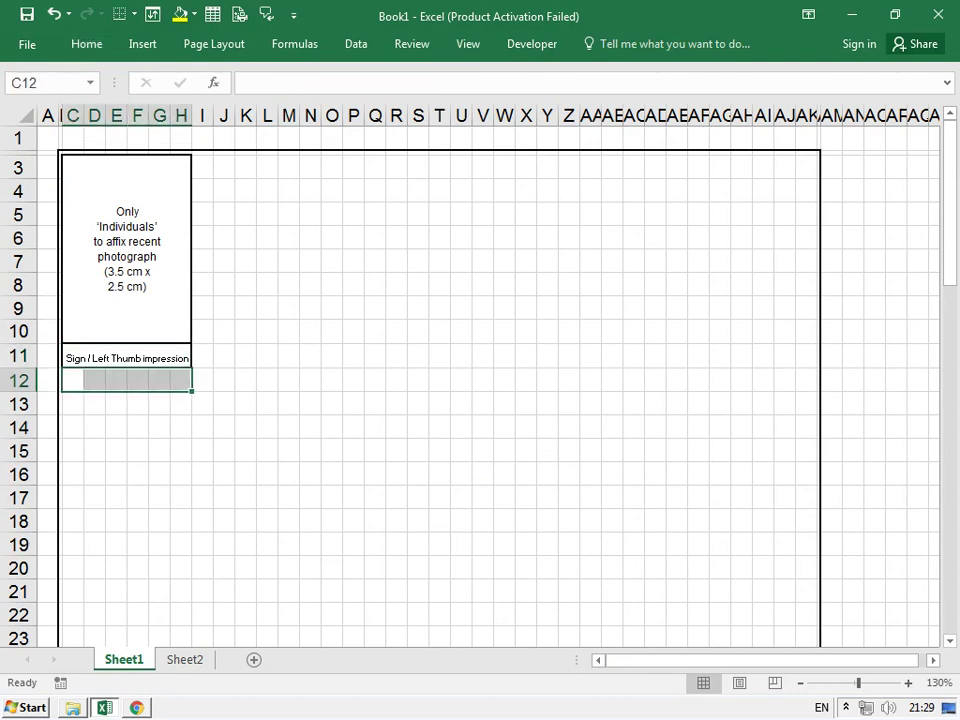
click(86, 44)
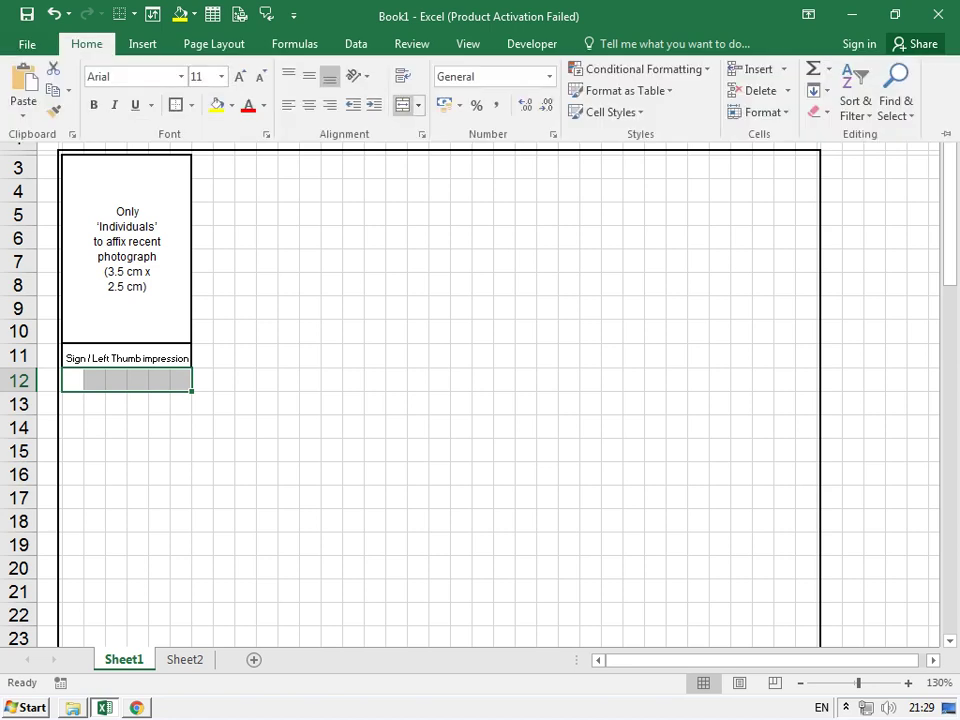
click(353, 403)
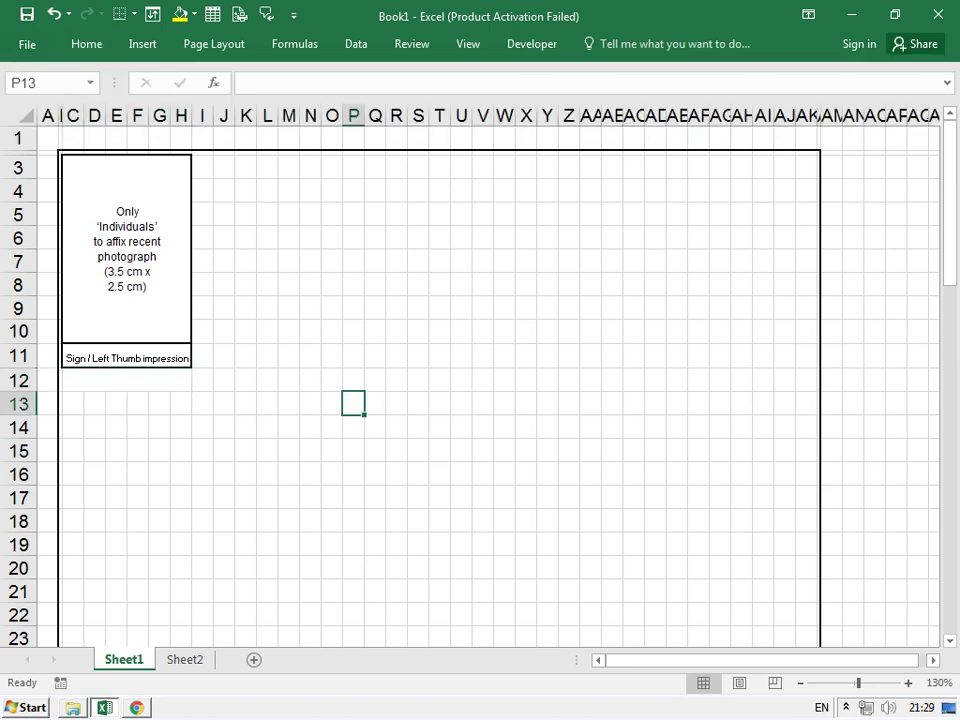
click(127, 380)
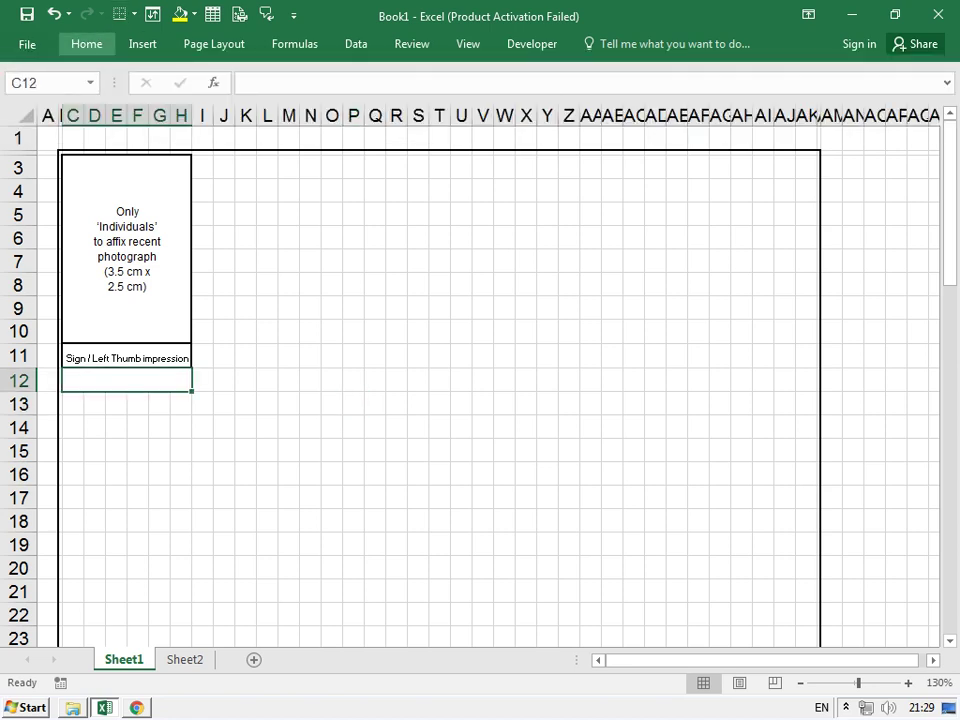
click(86, 44)
click(482, 521)
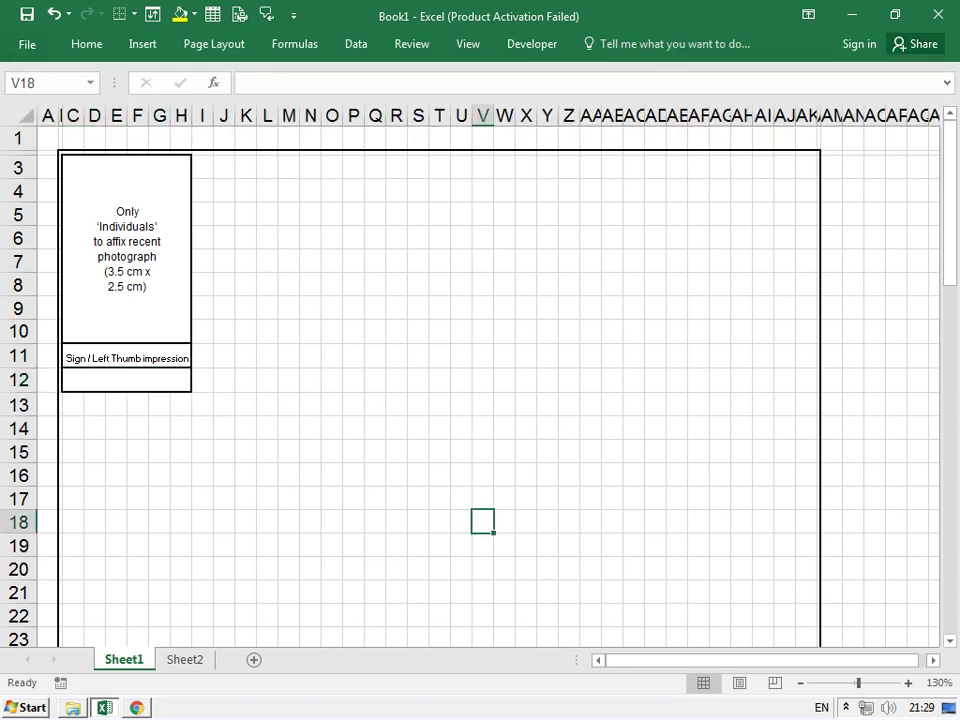
click(127, 380)
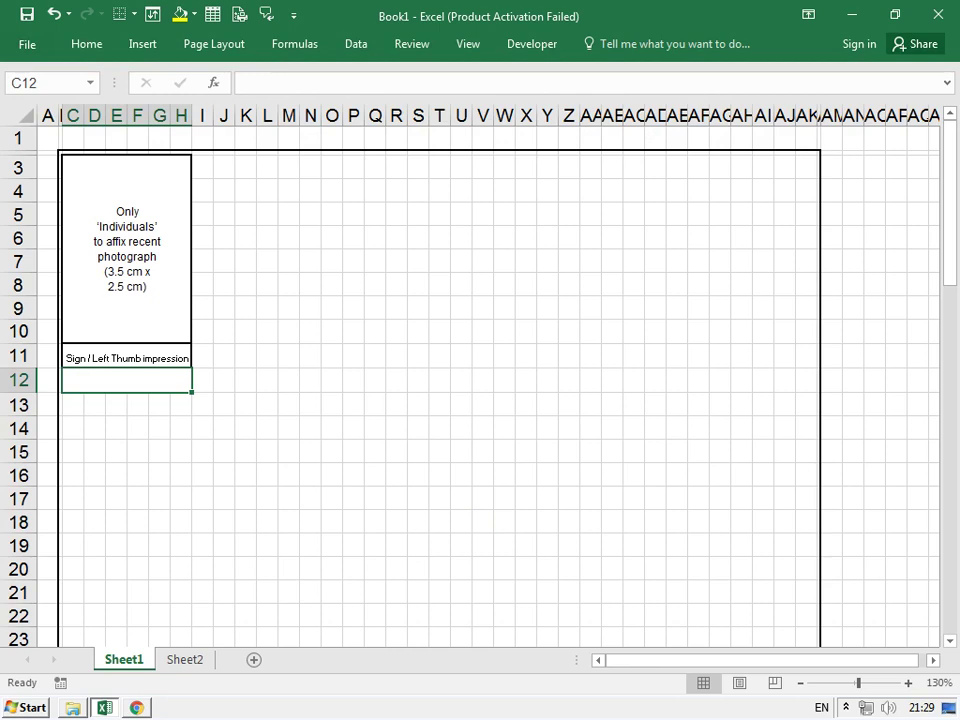
key(ctrl+1)
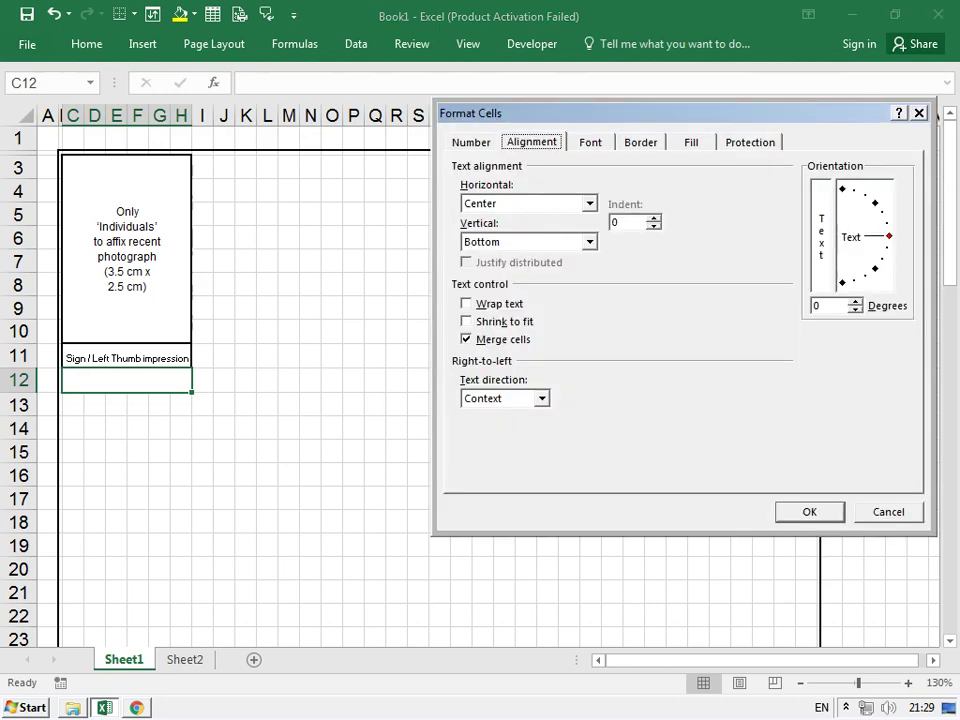
Apply the Outline border preset to merged cell C12, extending the photo box through row 12
drag(680, 113, 572, 75)
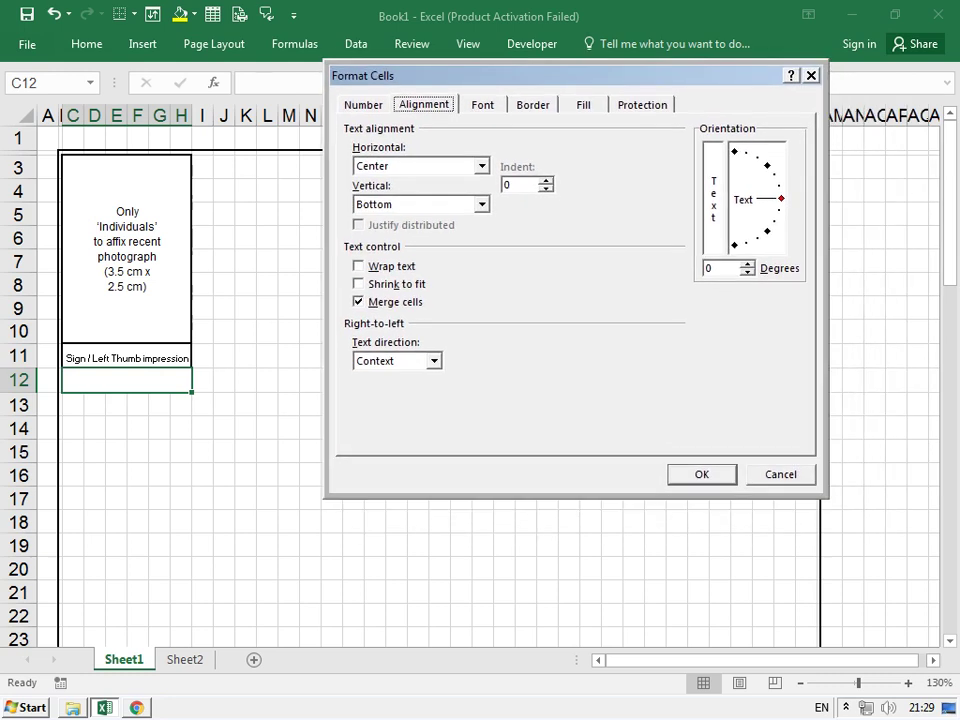
click(533, 104)
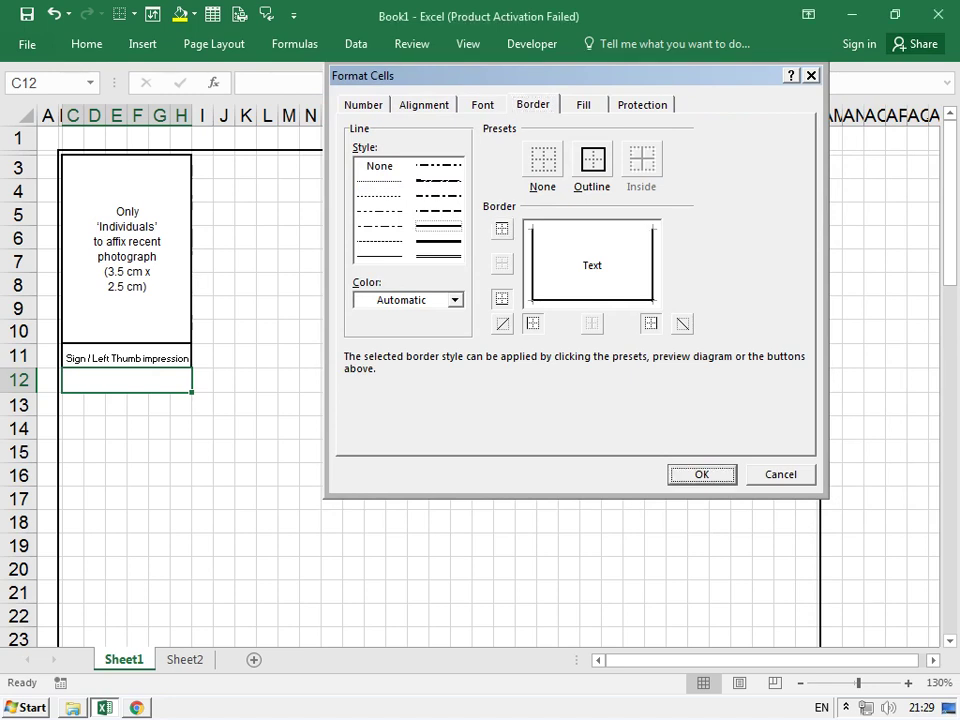
click(701, 474)
click(654, 497)
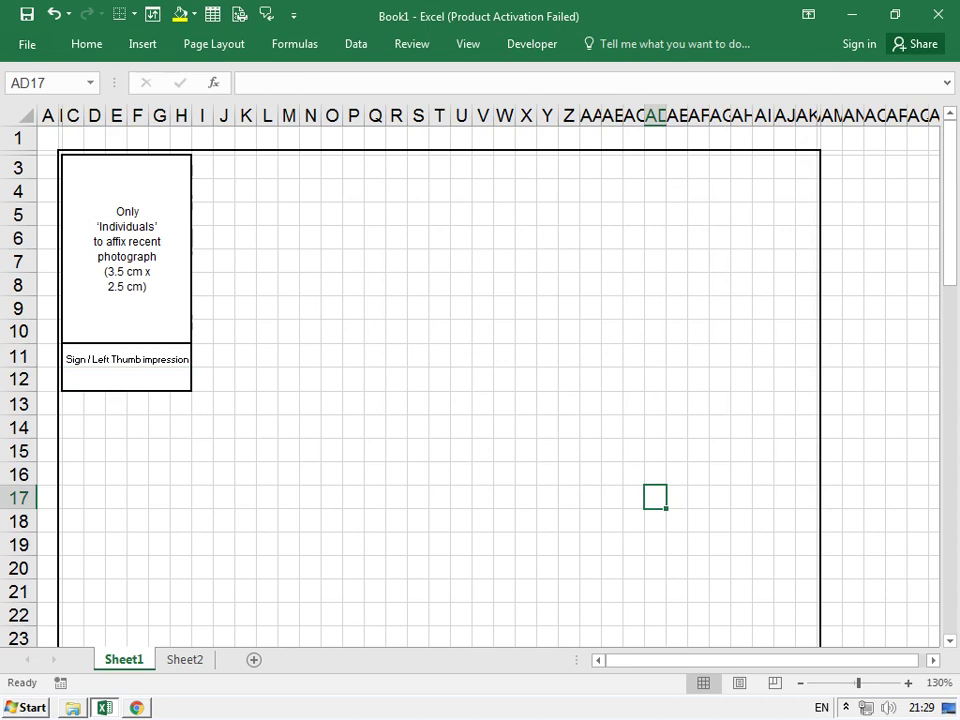
click(126, 379)
click(331, 474)
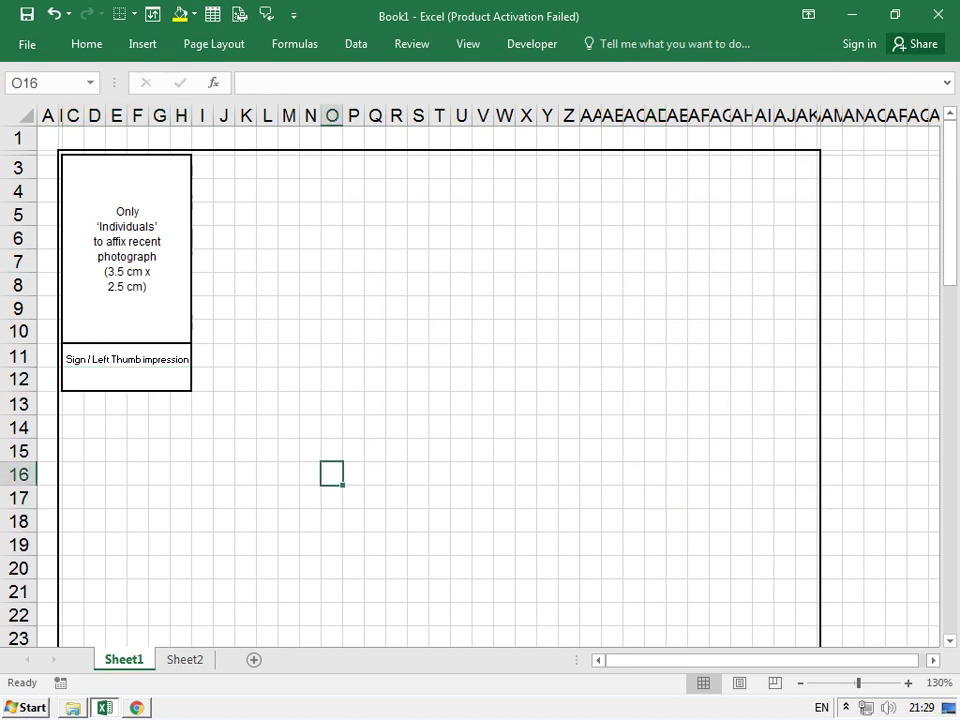
key(alt+Tab)
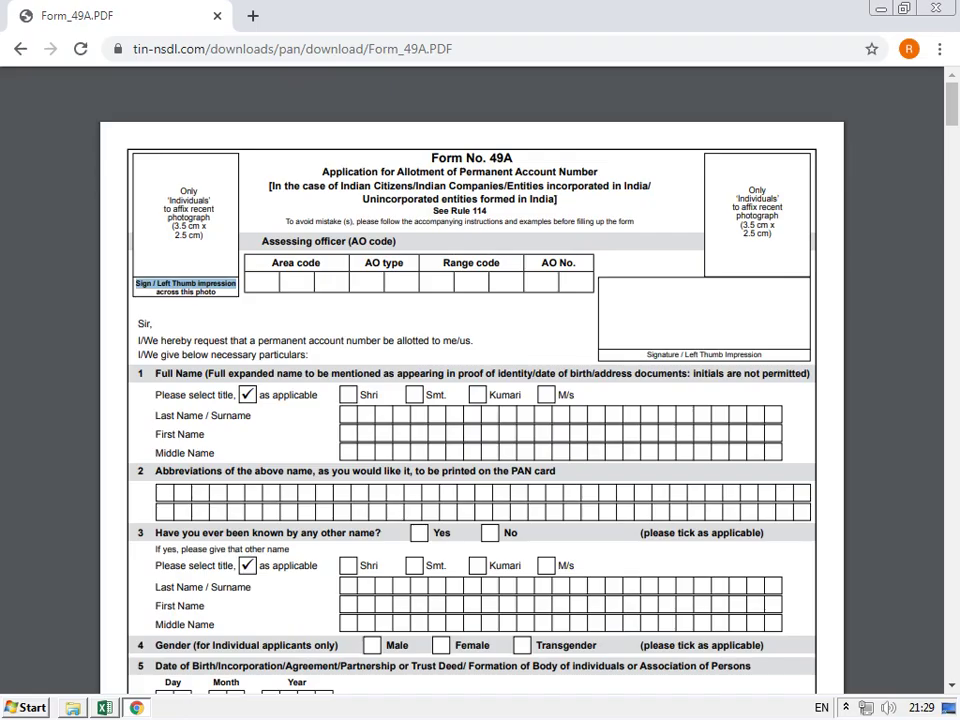
key(alt+Tab)
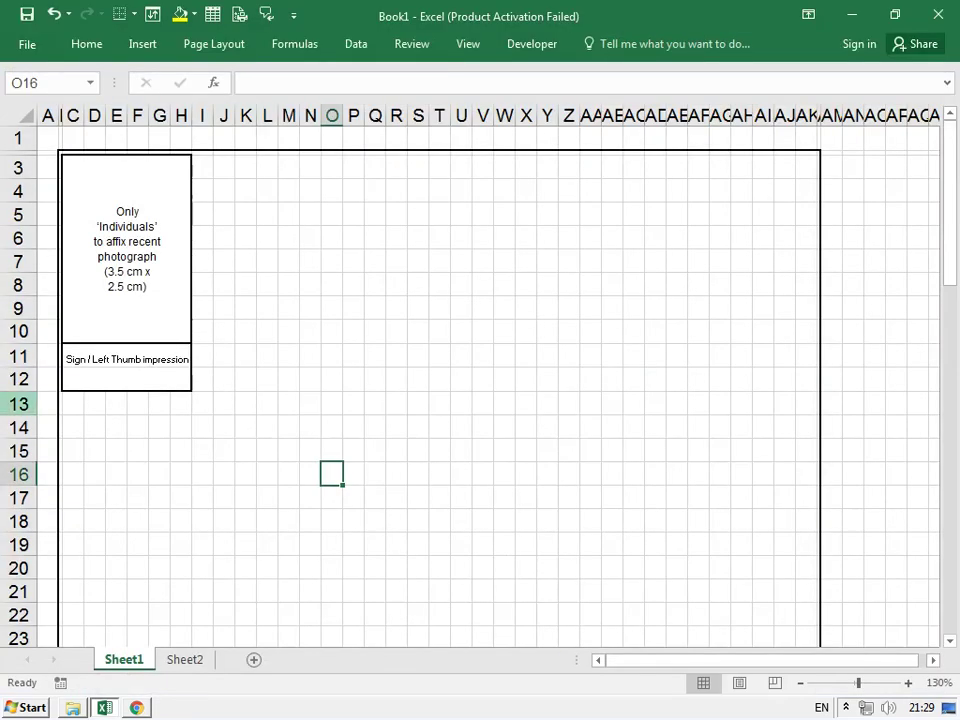
Shorten row 12 in Excel, then copy 'across this photo' from the Form 49A PDF
drag(18, 391, 18, 383)
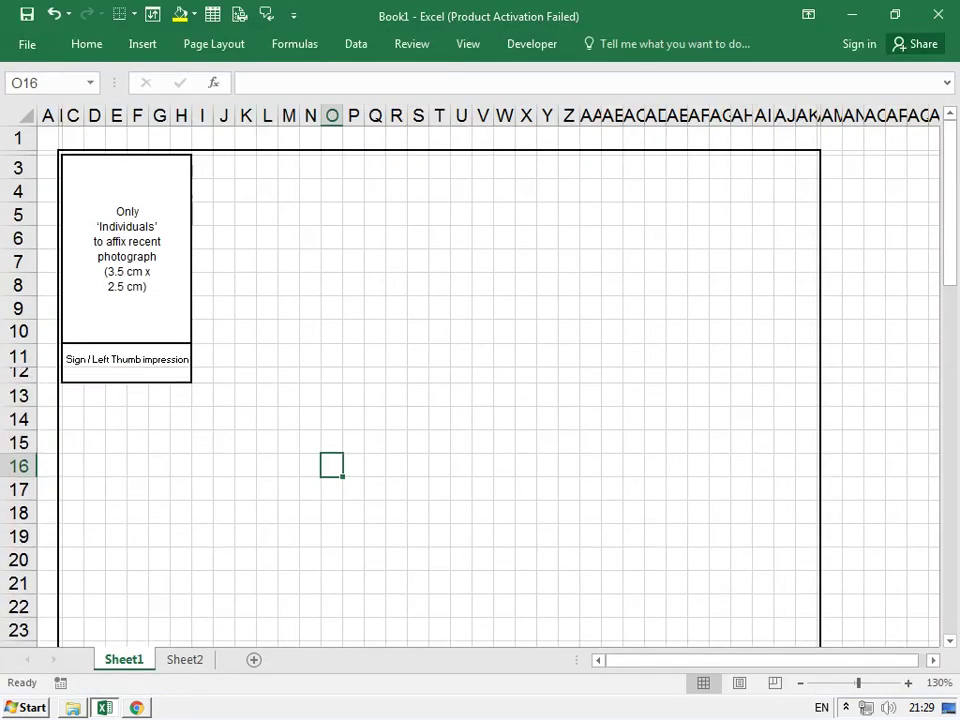
click(159, 442)
key(alt+Tab)
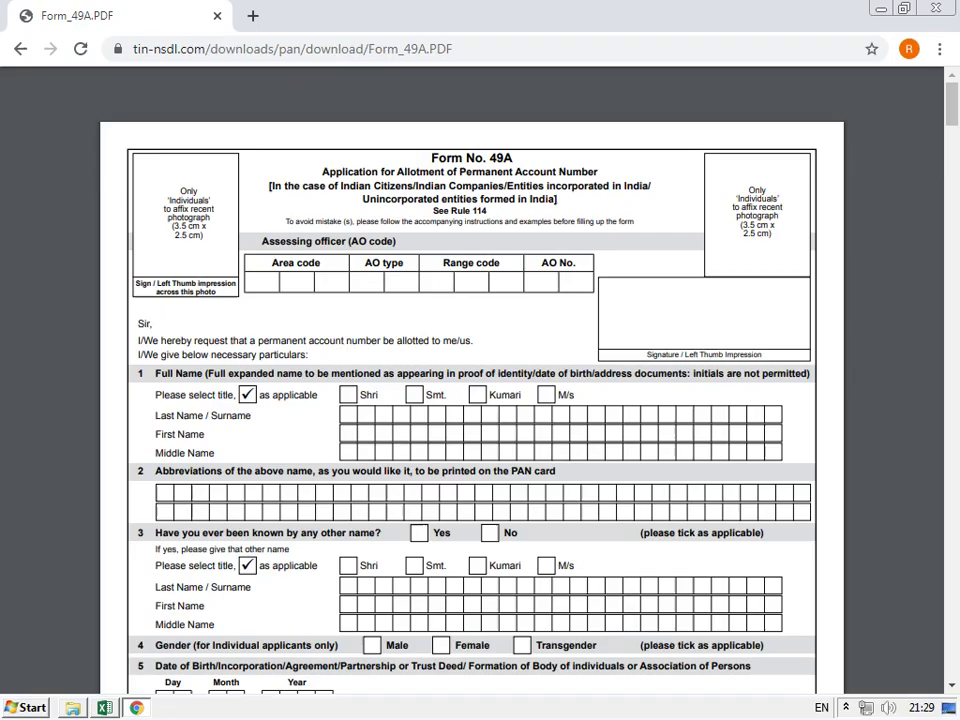
drag(156, 291, 216, 291)
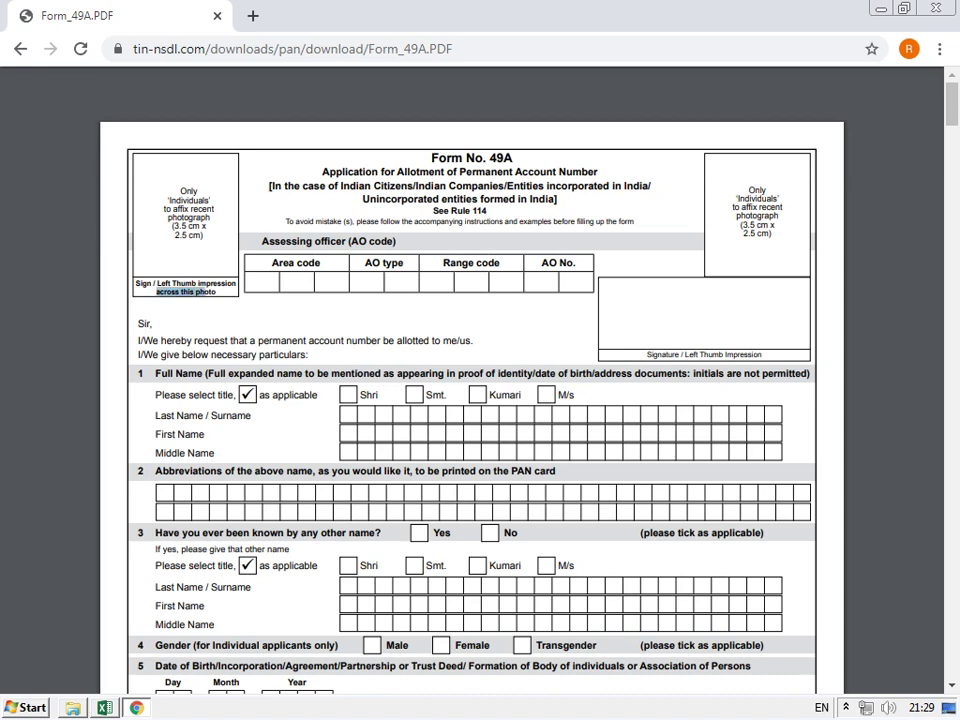
right_click(199, 291)
click(214, 306)
key(alt+Tab)
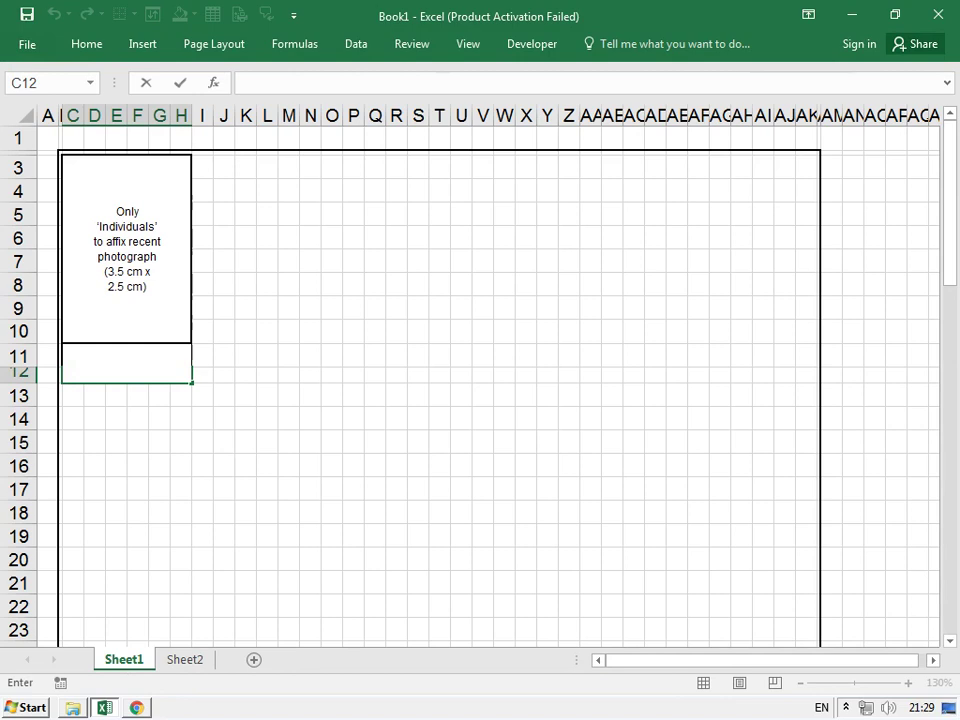
Paste 'across this photo' into merged cell C12 and shrink its font size to 8
key(ctrl+v)
key(Return)
click(126, 372)
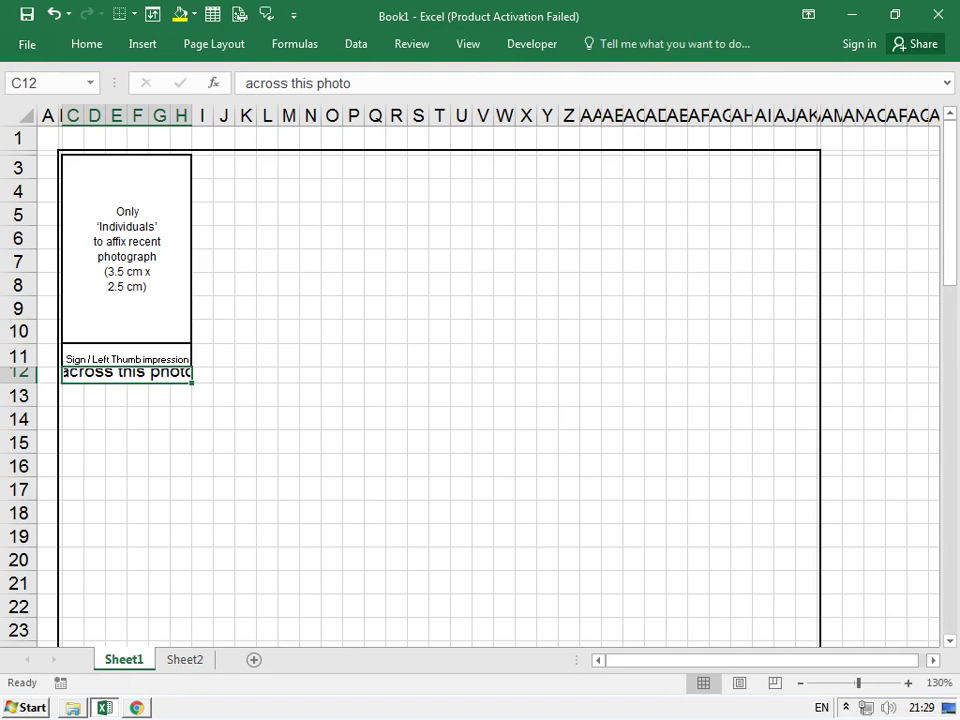
click(86, 43)
click(259, 76)
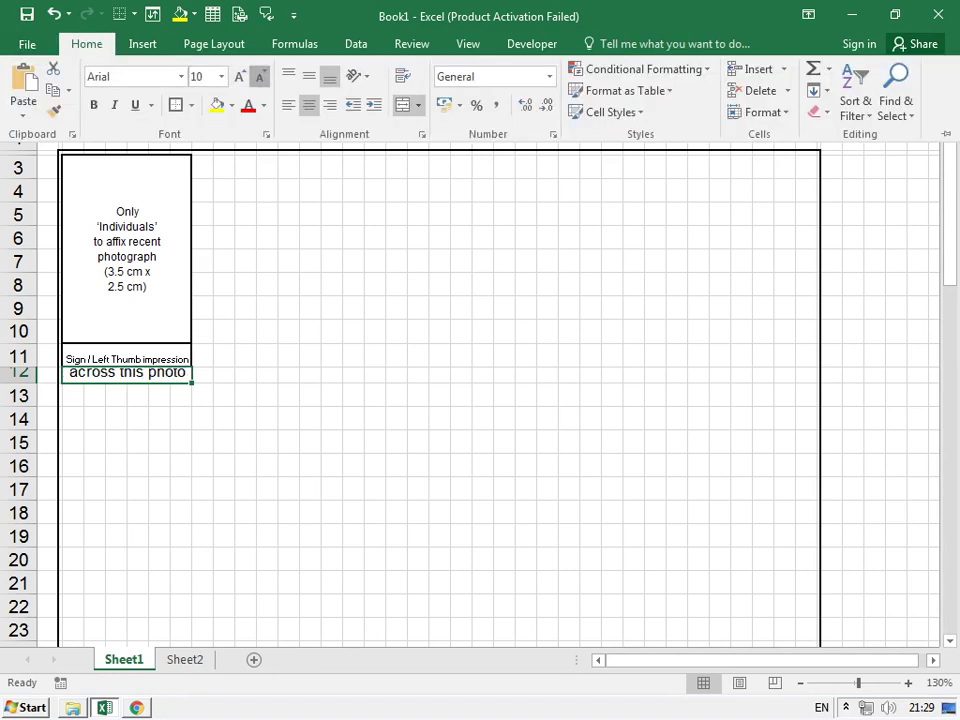
click(259, 76)
click(259, 76)
click(224, 395)
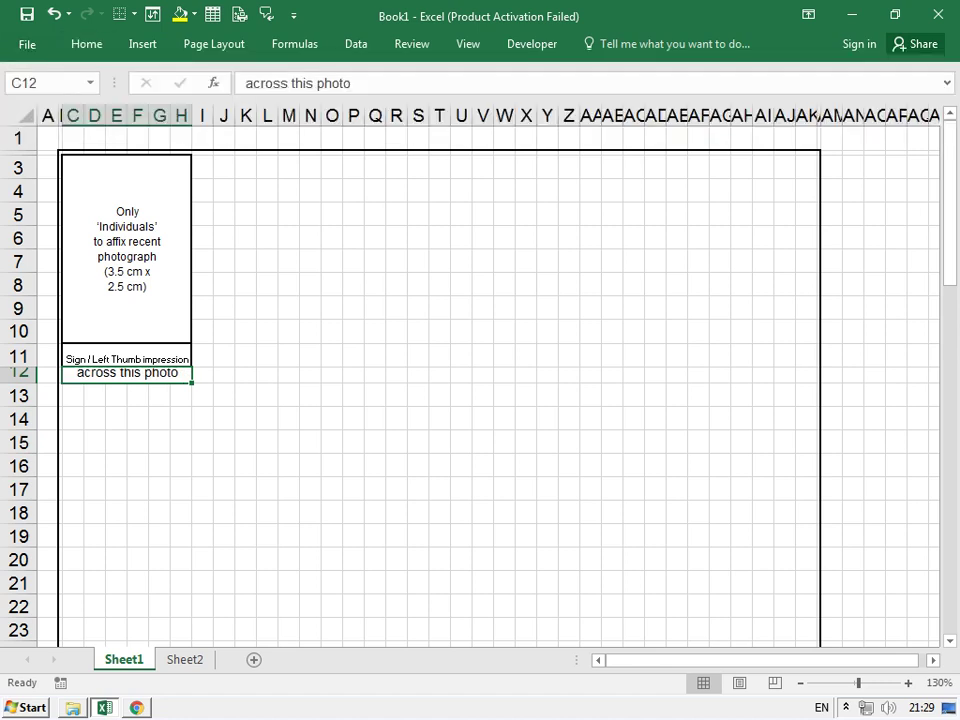
click(224, 395)
Use Format Painter so C12 matches the caption formatting of C11
click(126, 358)
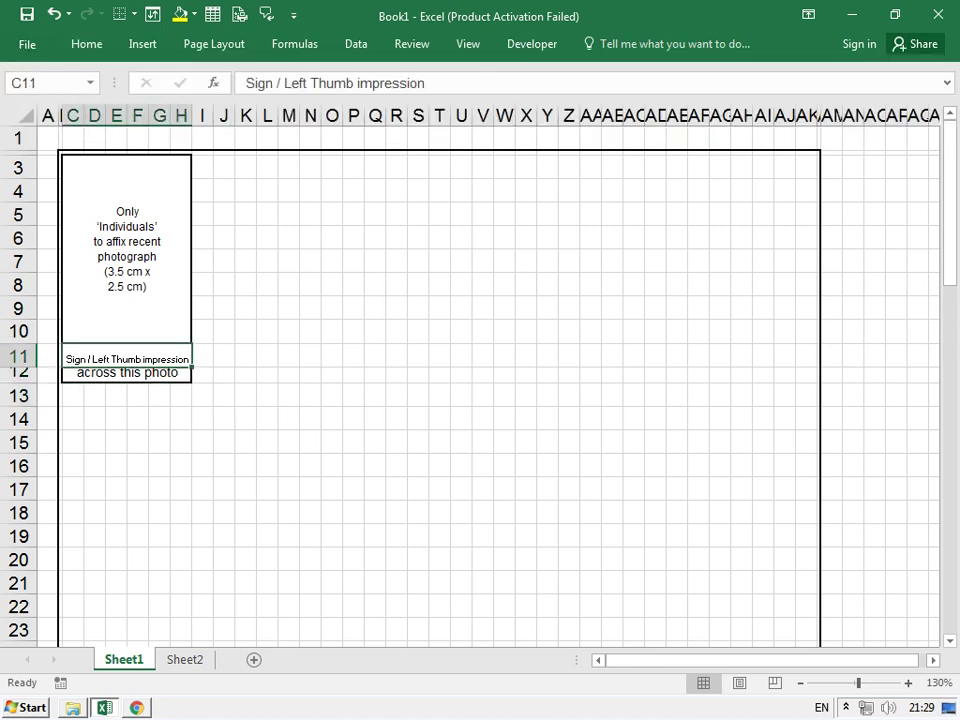
click(126, 372)
click(27, 43)
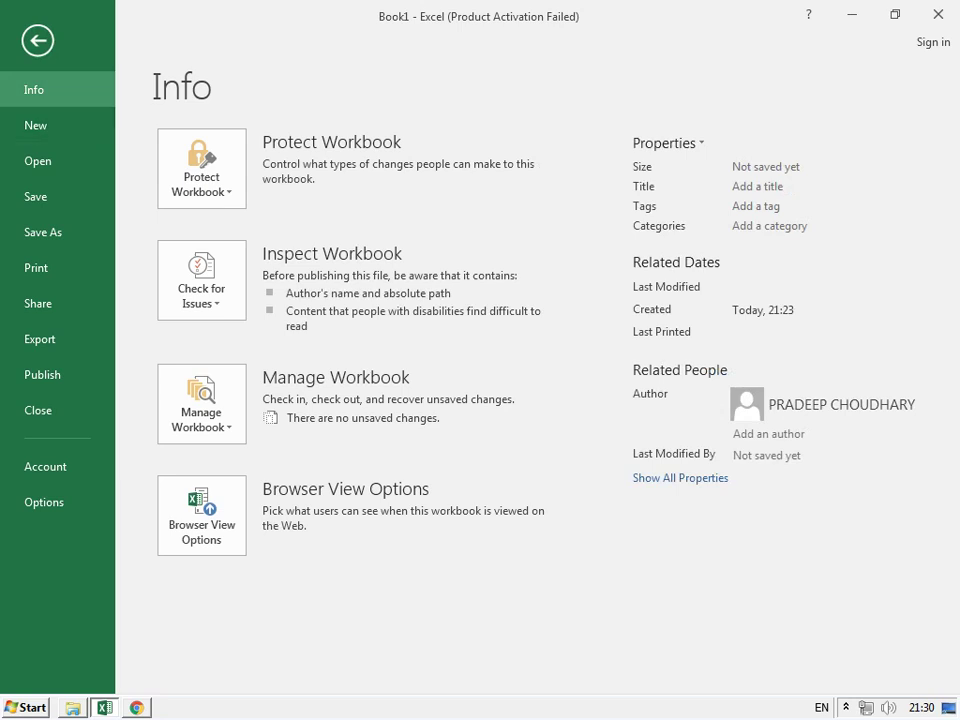
click(38, 40)
click(86, 44)
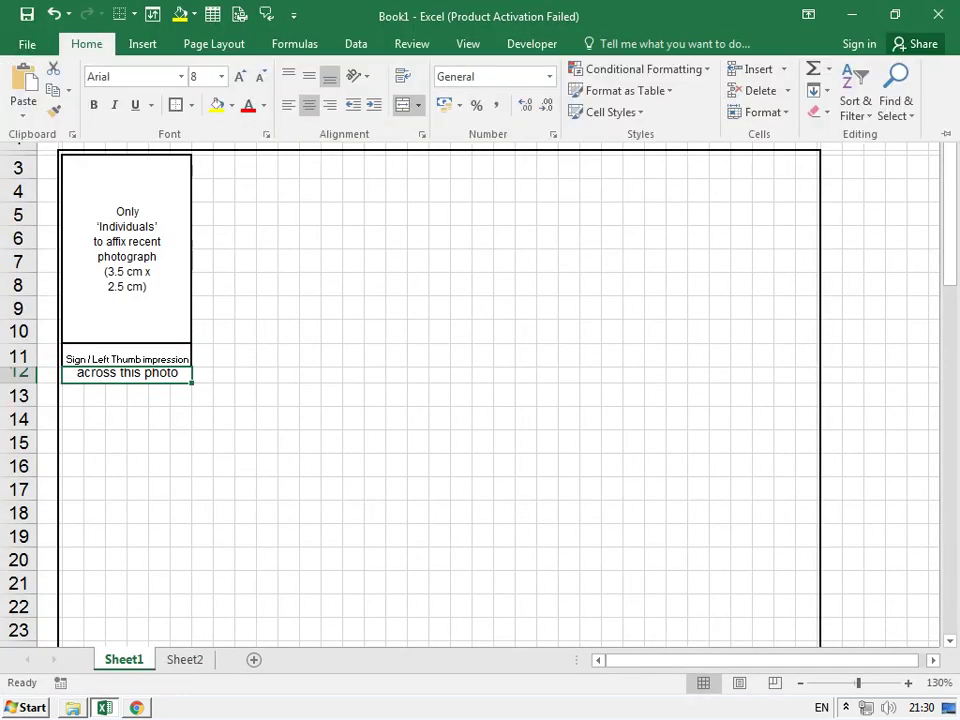
click(54, 110)
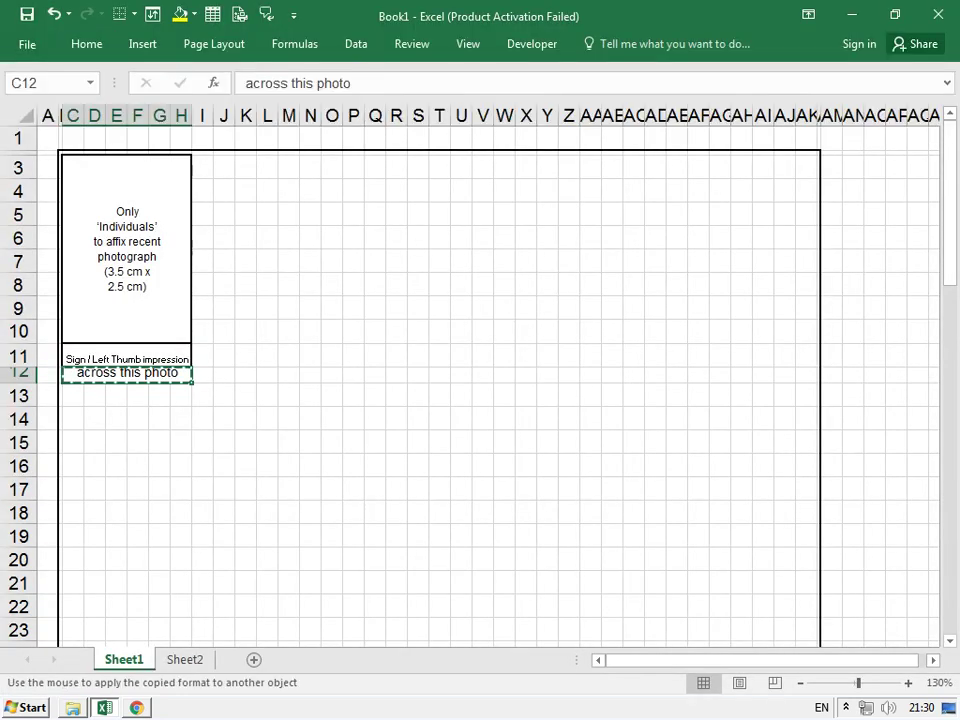
click(126, 359)
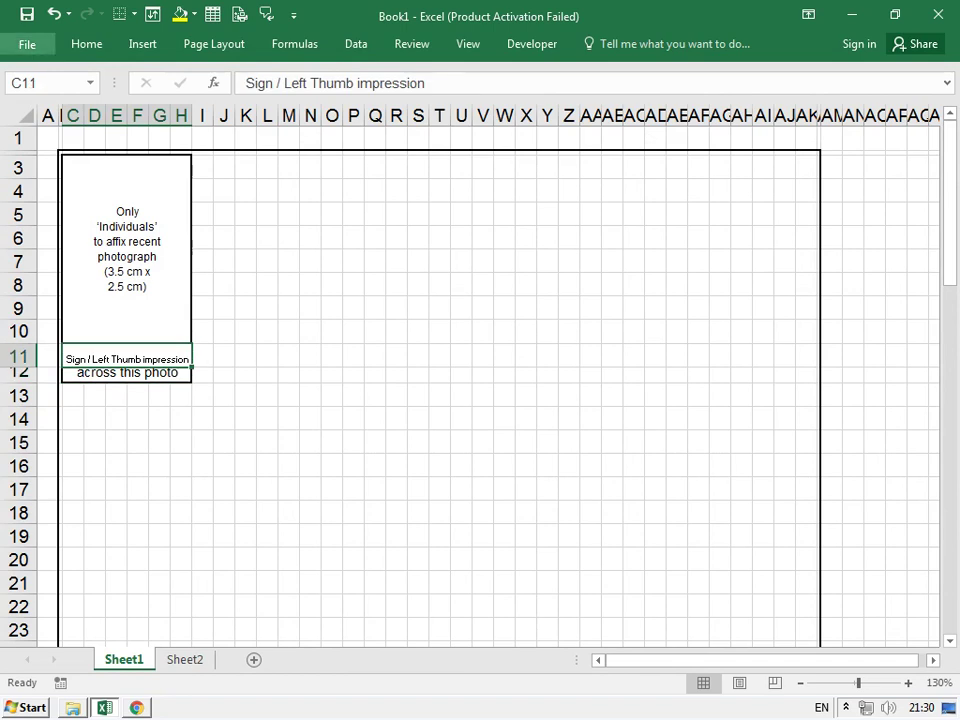
click(86, 44)
click(54, 110)
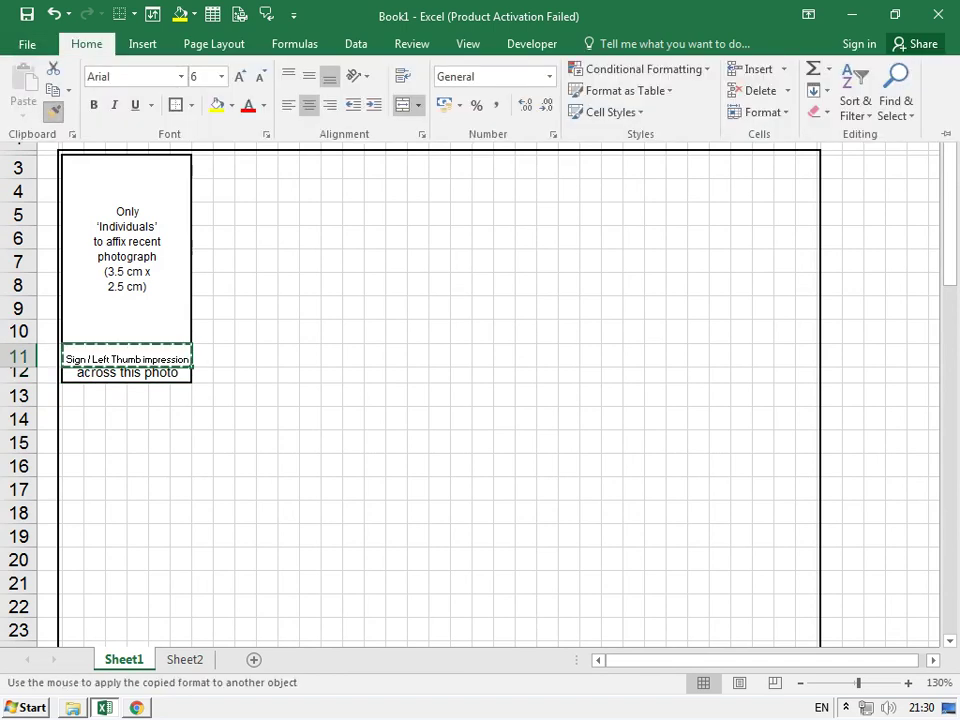
click(126, 376)
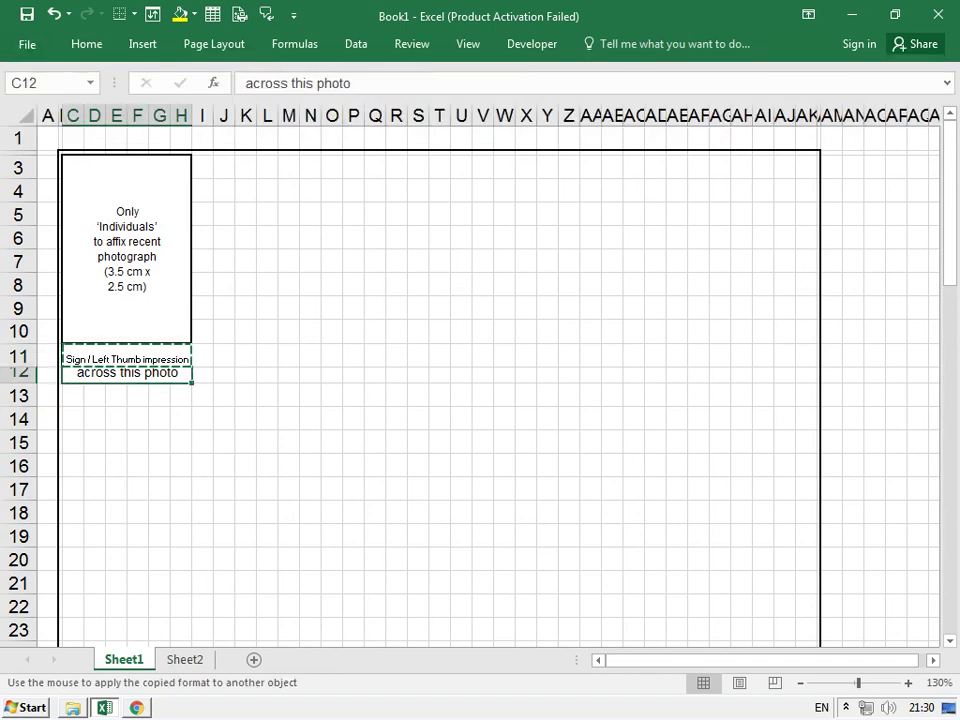
click(245, 419)
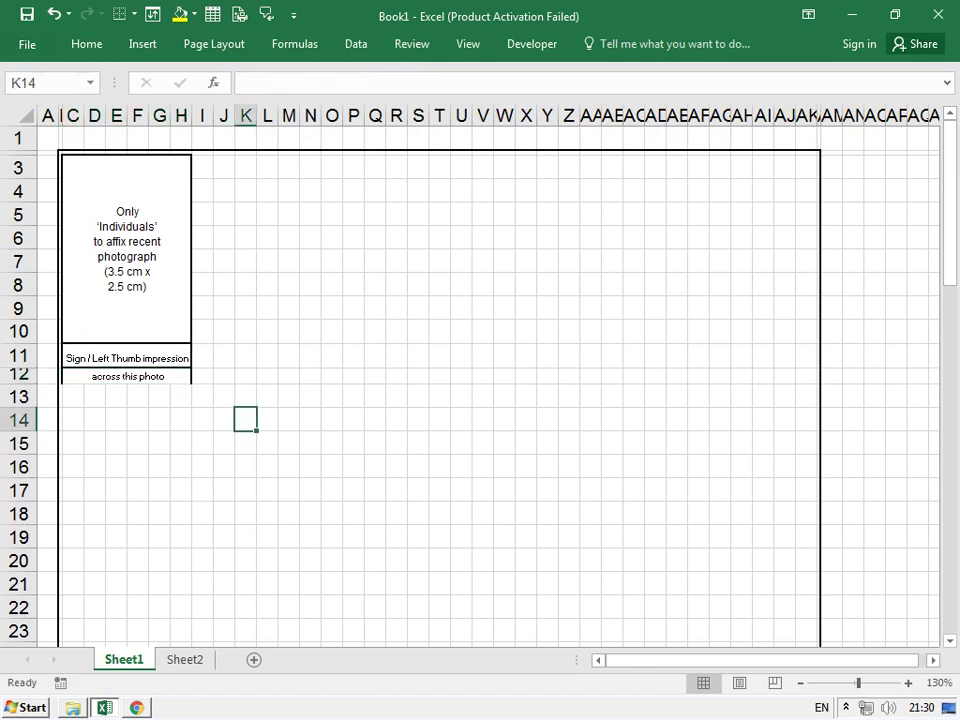
click(126, 376)
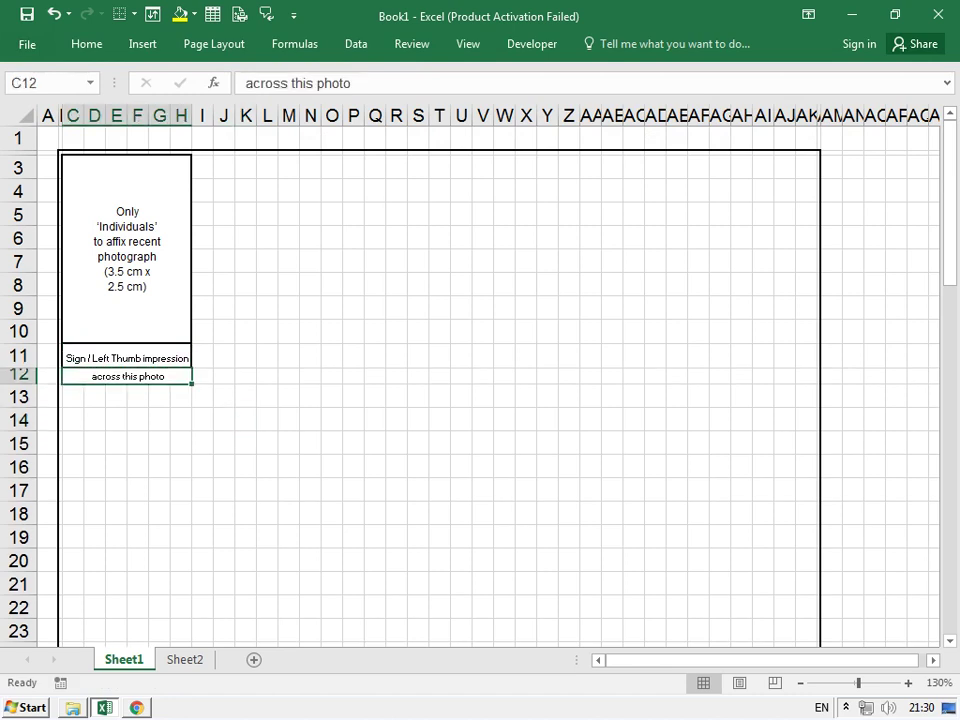
Add a bottom border to the 'across this photo' caption cell C12
key(ctrl+1)
key(alt+b)
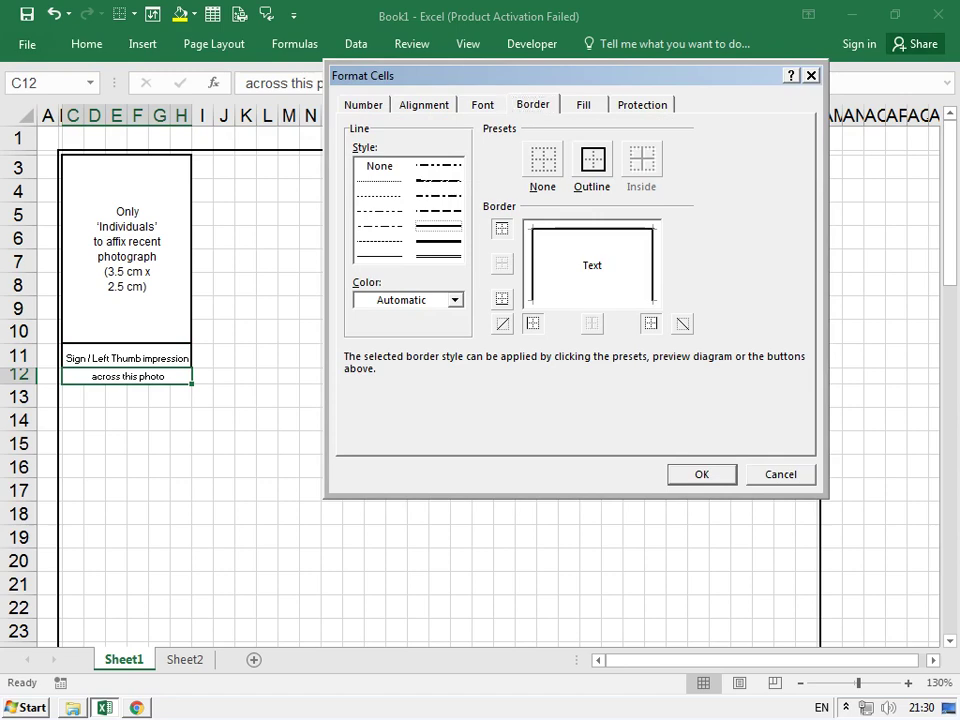
key(Return)
click(633, 489)
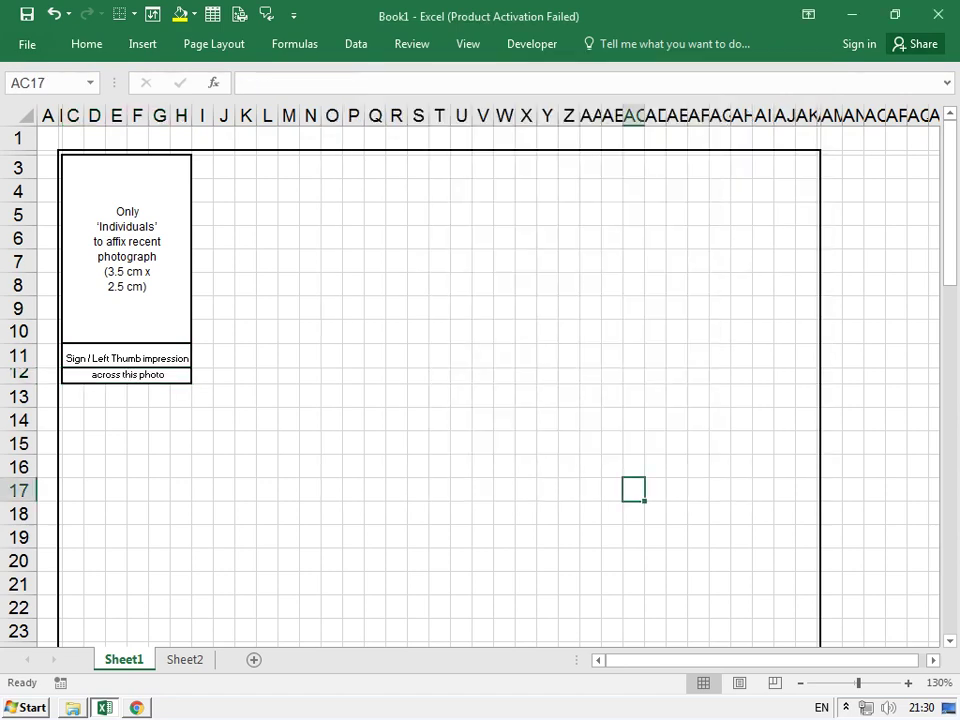
Remove C12's top border so both caption lines form one box
click(127, 375)
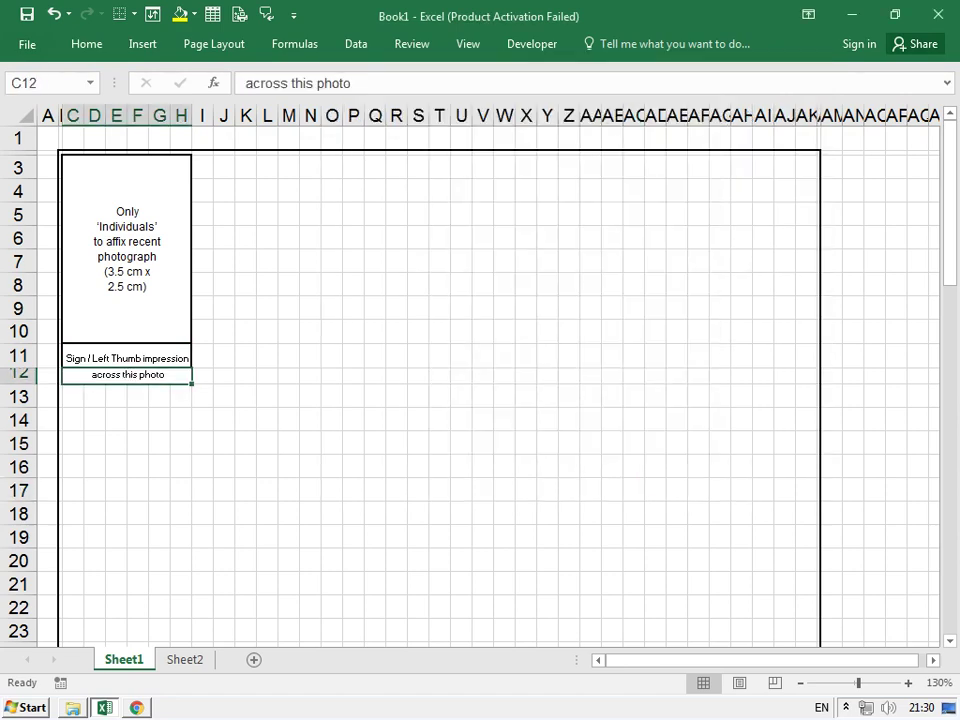
key(ctrl+1)
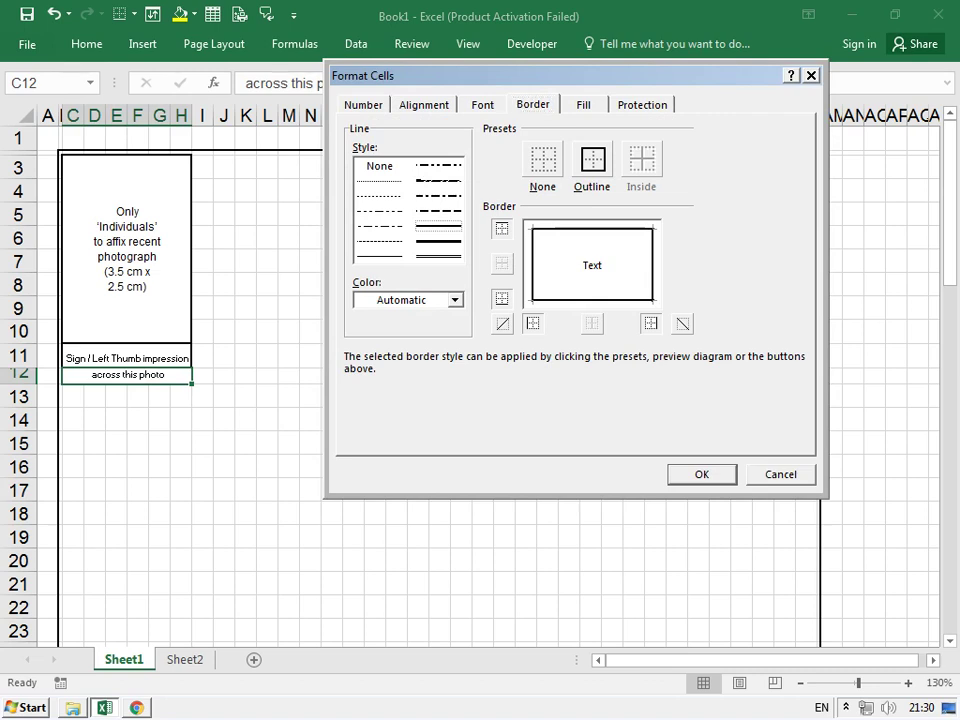
key(alt+t)
key(Return)
click(655, 488)
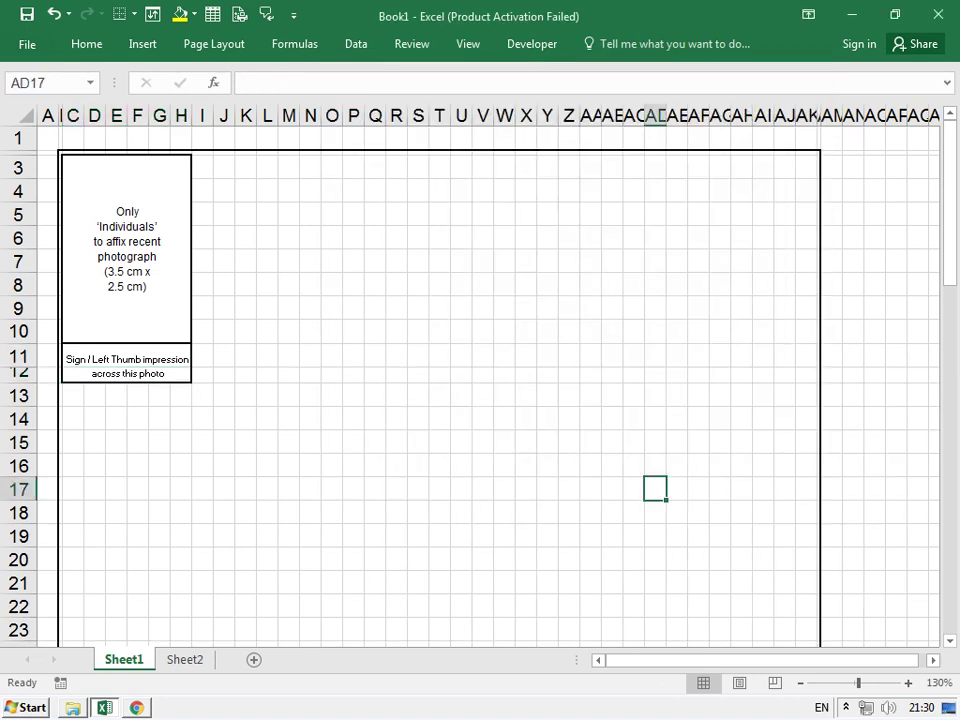
key(alt+Tab)
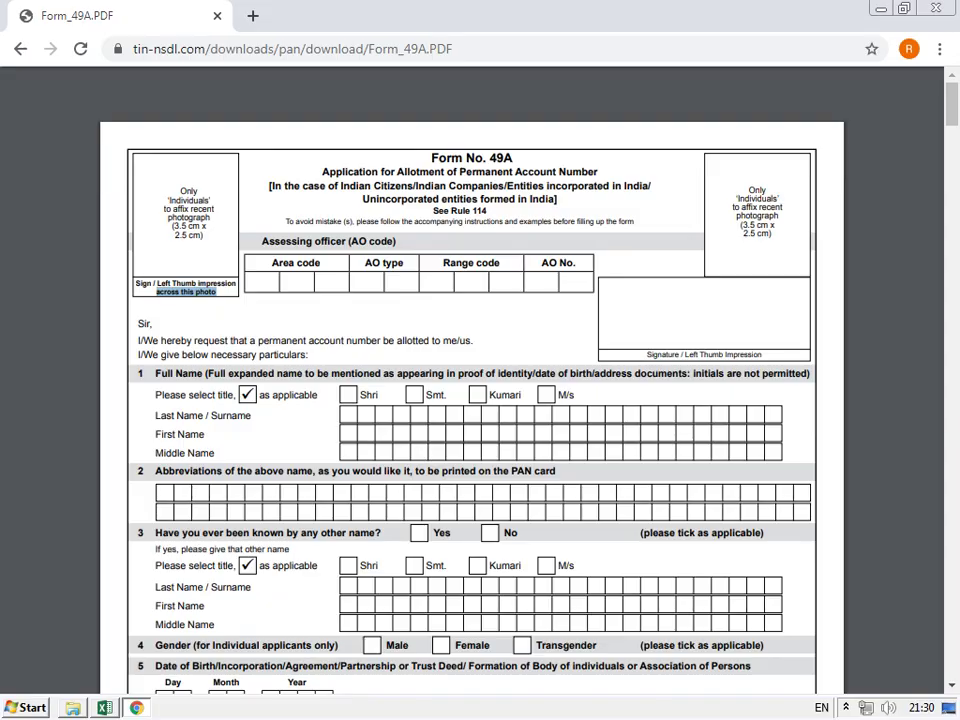
Widen the frame's right-edge column slightly and select AE3:AK10 for the right photo box
key(alt+Tab)
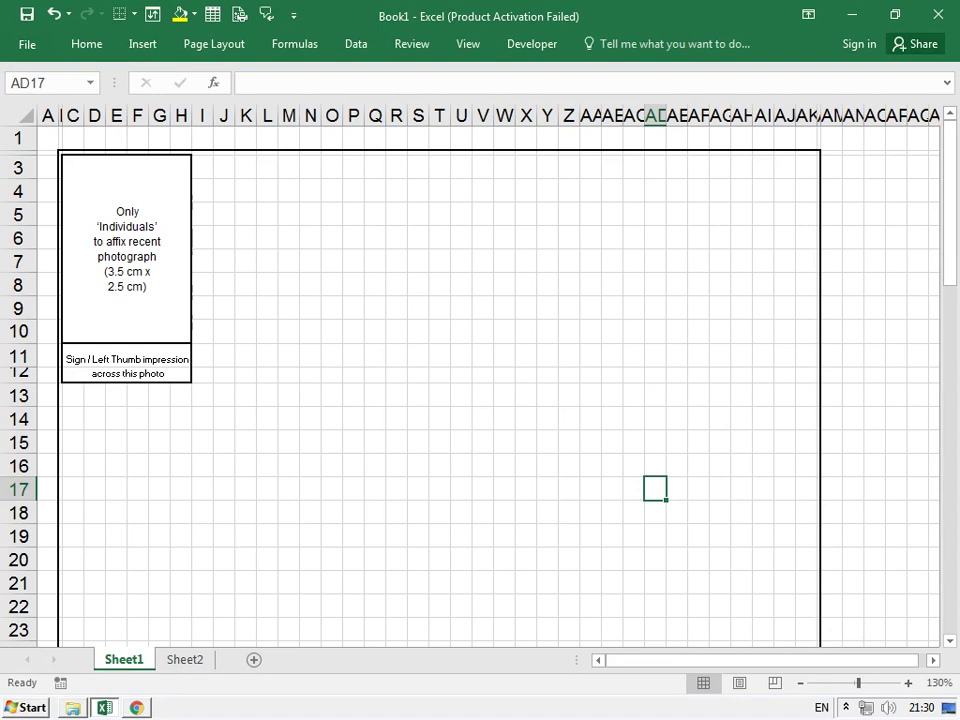
drag(820, 115, 826, 115)
key(alt+Tab)
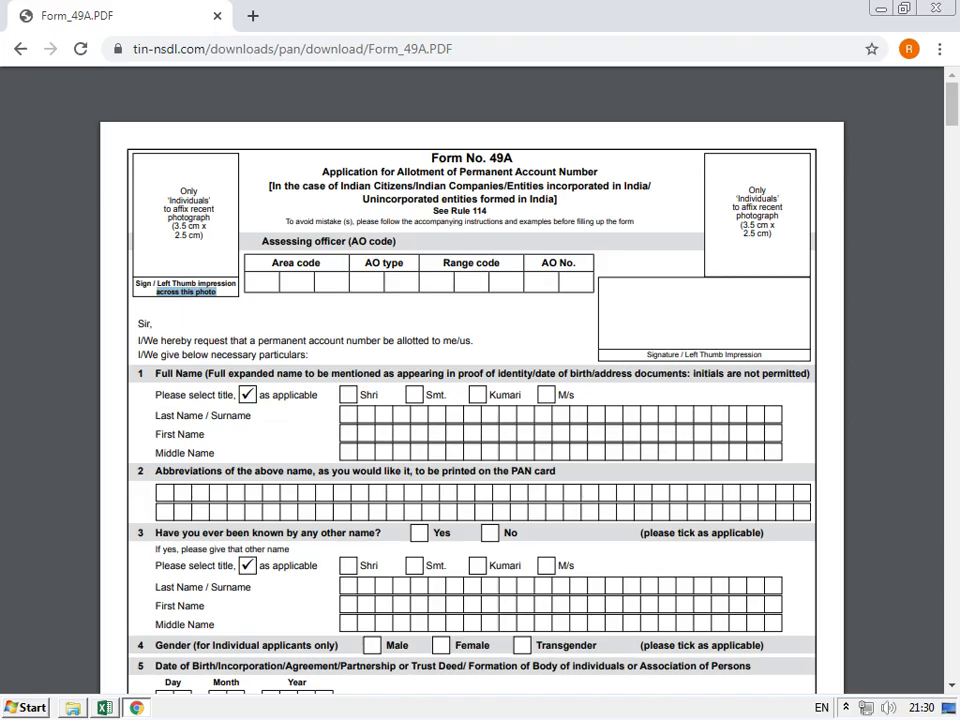
key(alt+Tab)
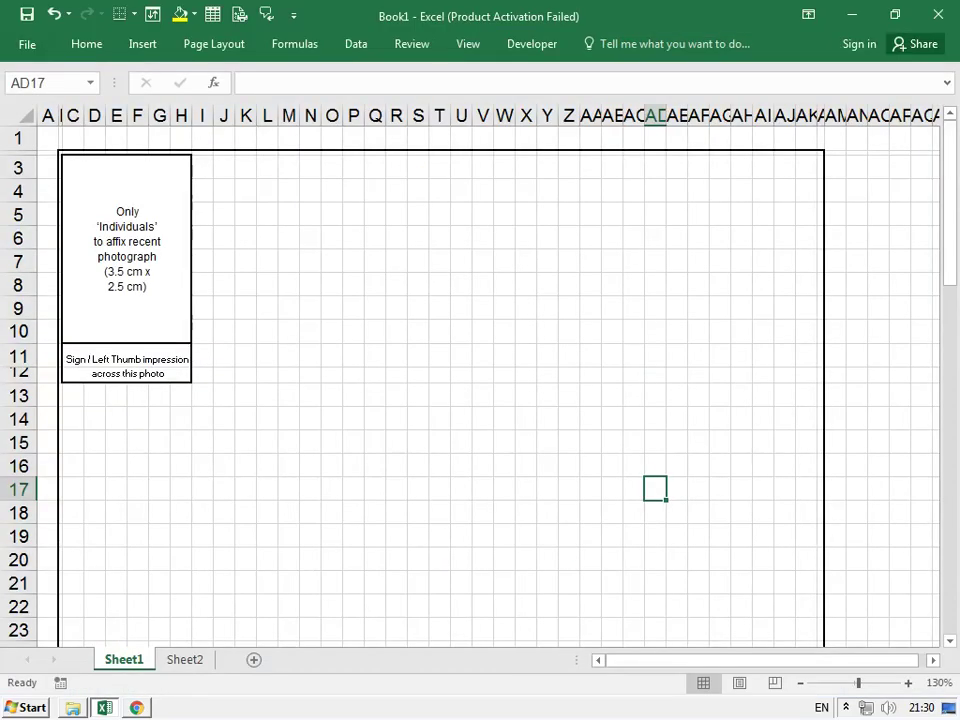
drag(677, 167, 807, 332)
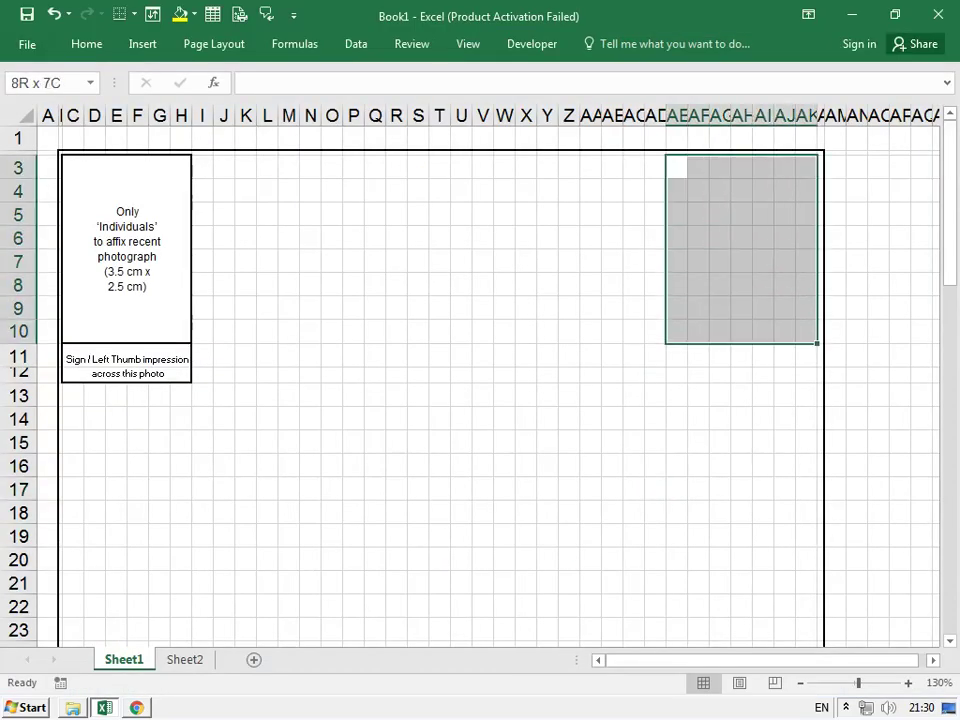
key(alt+Tab)
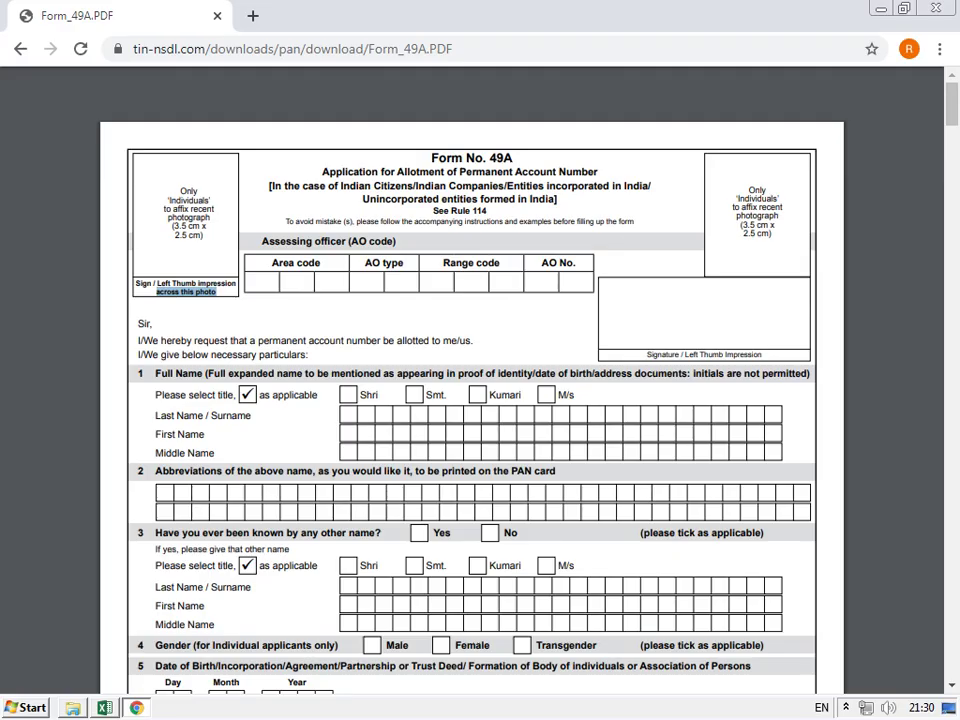
key(alt+Tab)
drag(655, 167, 807, 332)
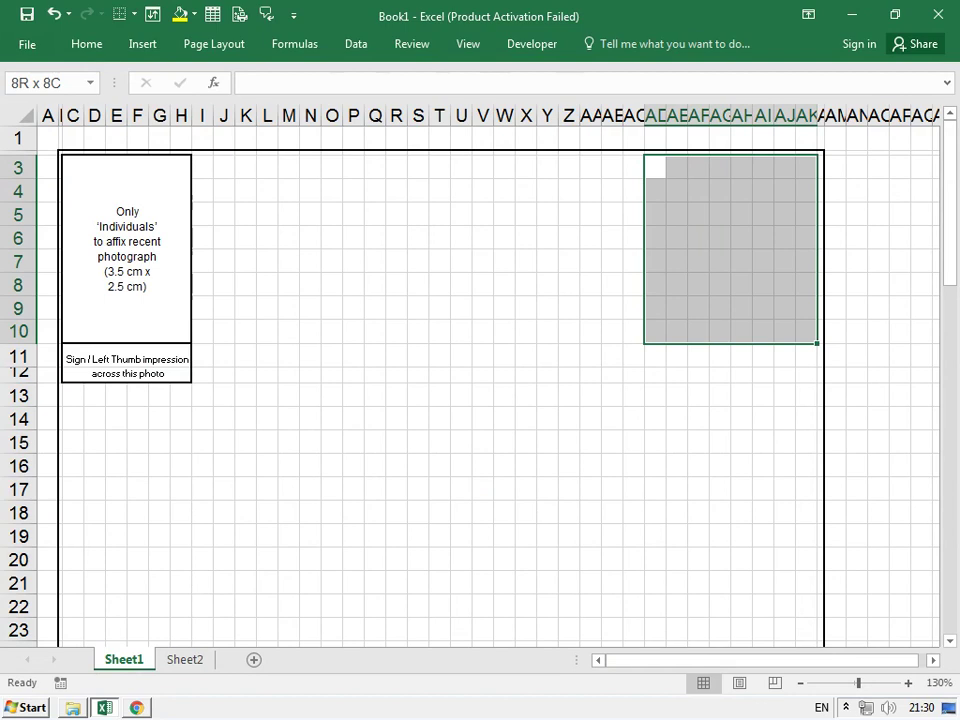
drag(676, 167, 807, 332)
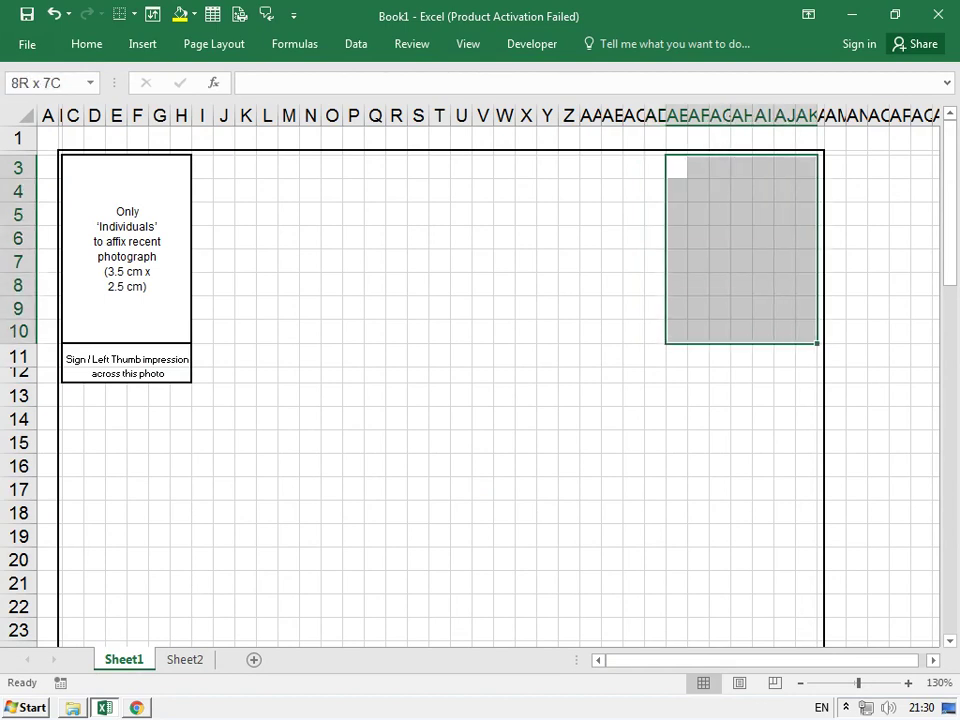
key(alt+Tab)
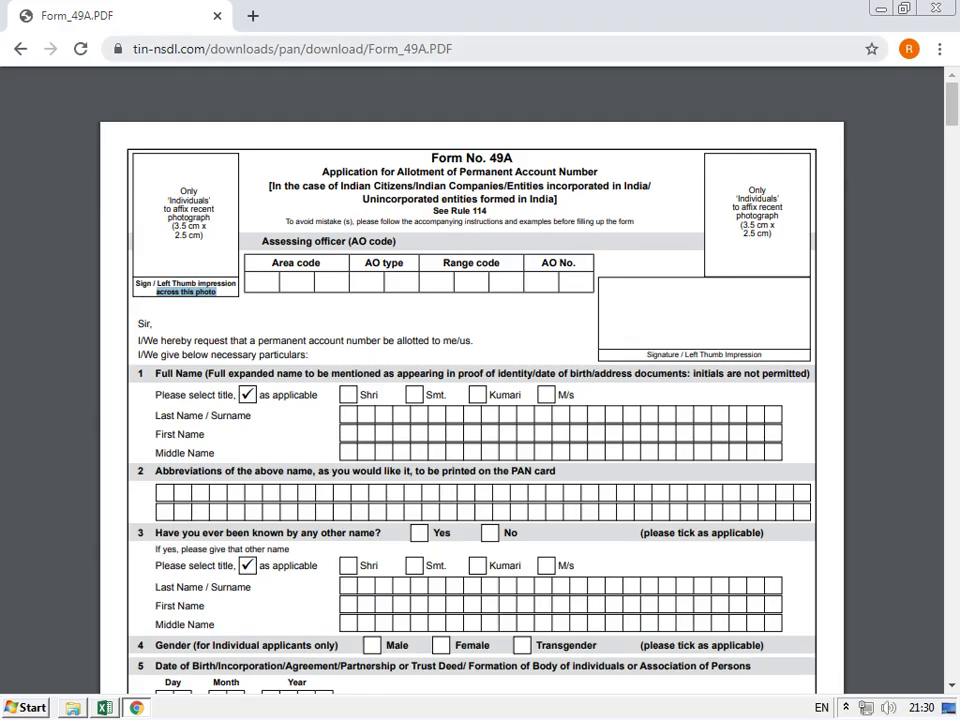
key(alt+Tab)
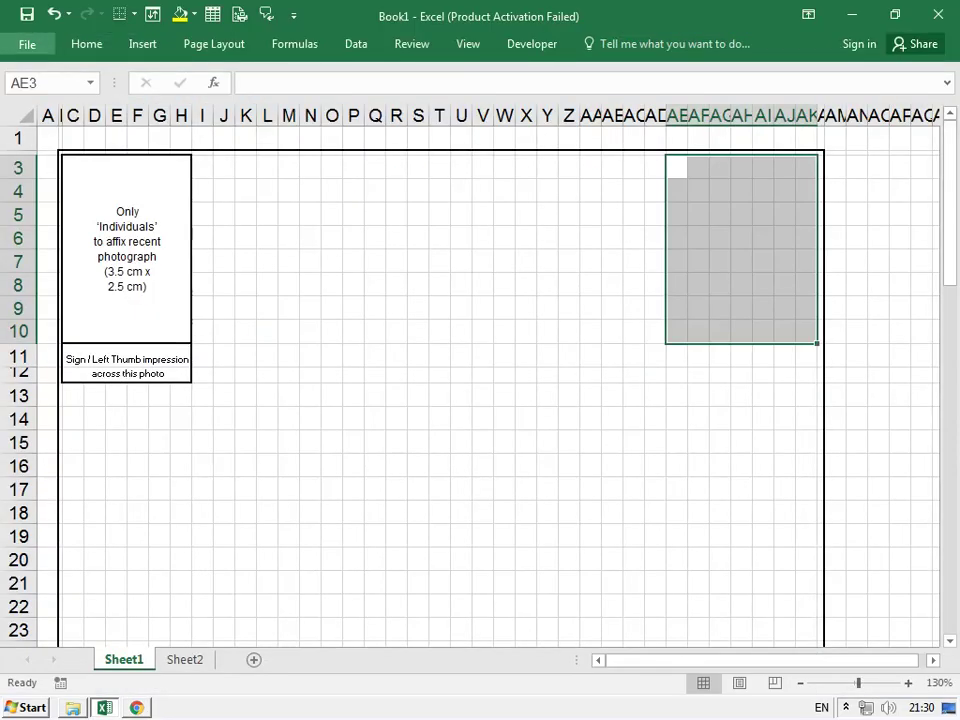
key(alt+Tab)
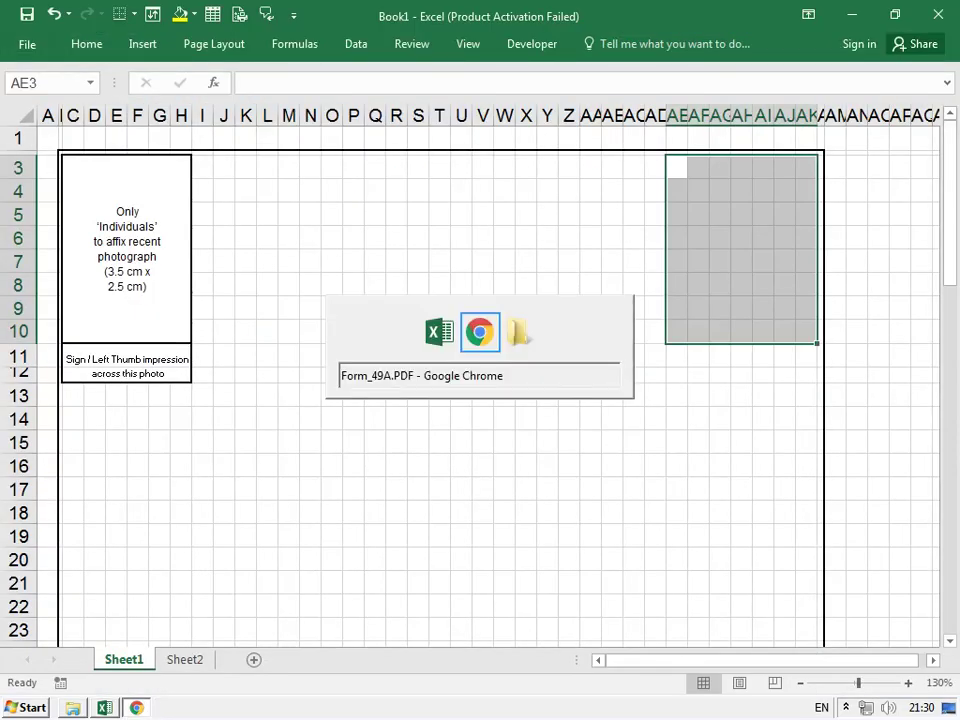
key(alt+Tab)
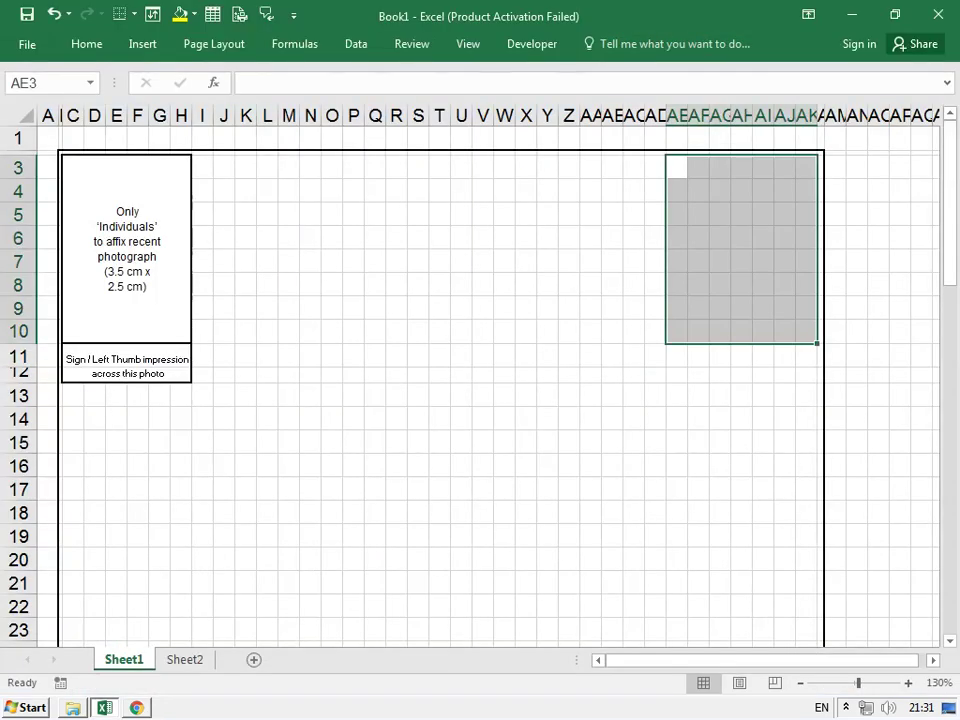
drag(676, 167, 806, 331)
key(alt+Tab)
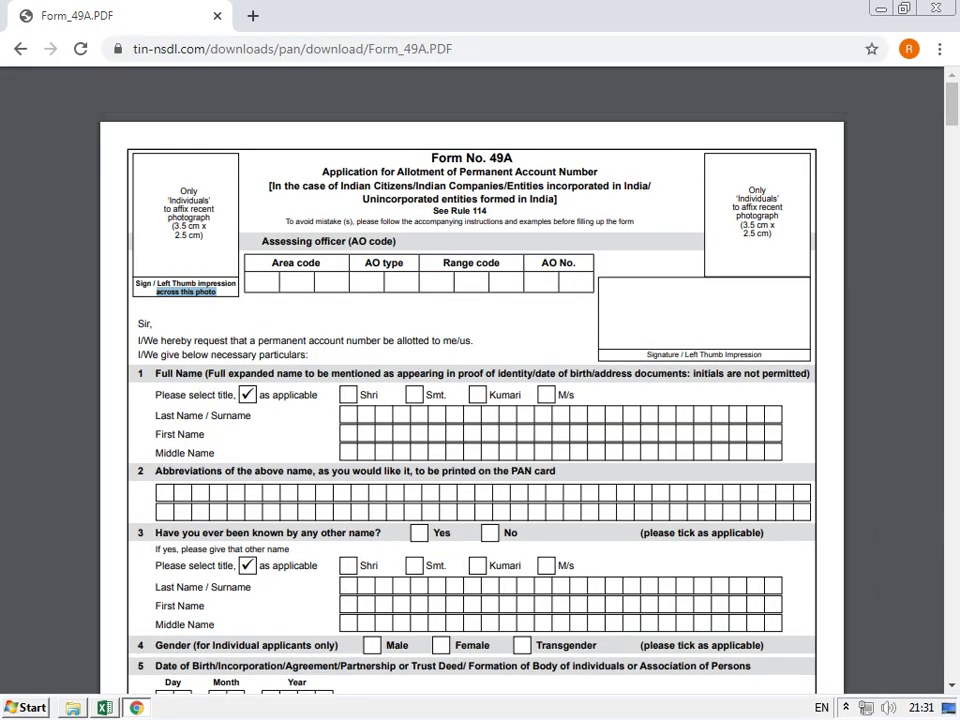
key(alt+Tab)
click(127, 250)
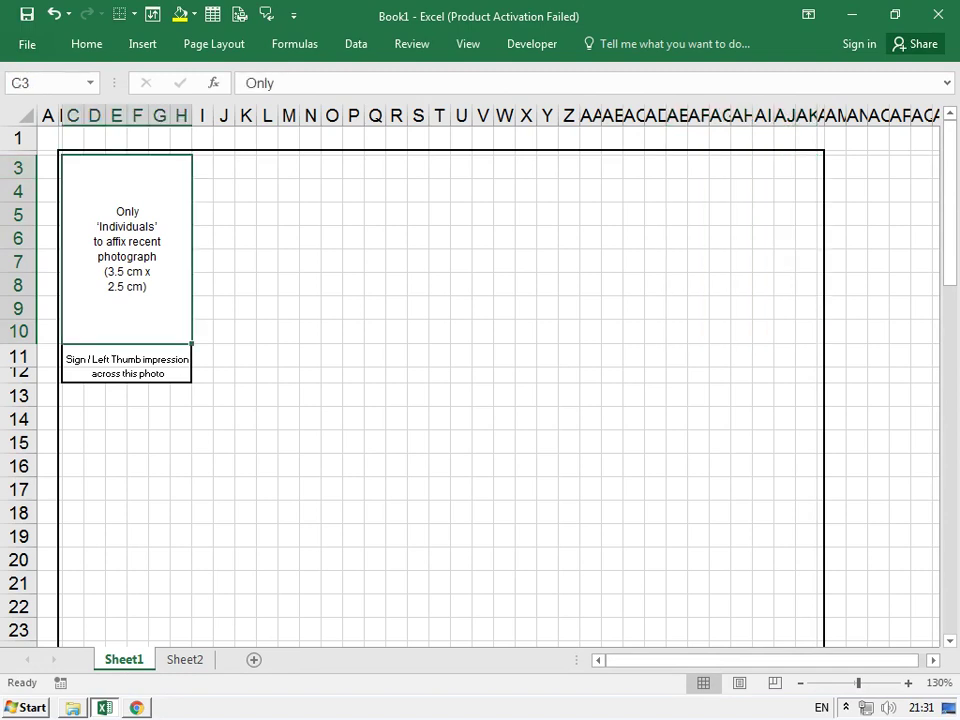
Copy the left photo box C3:H10 and paste only its column widths at AE3
drag(127, 250, 127, 375)
right_click(134, 258)
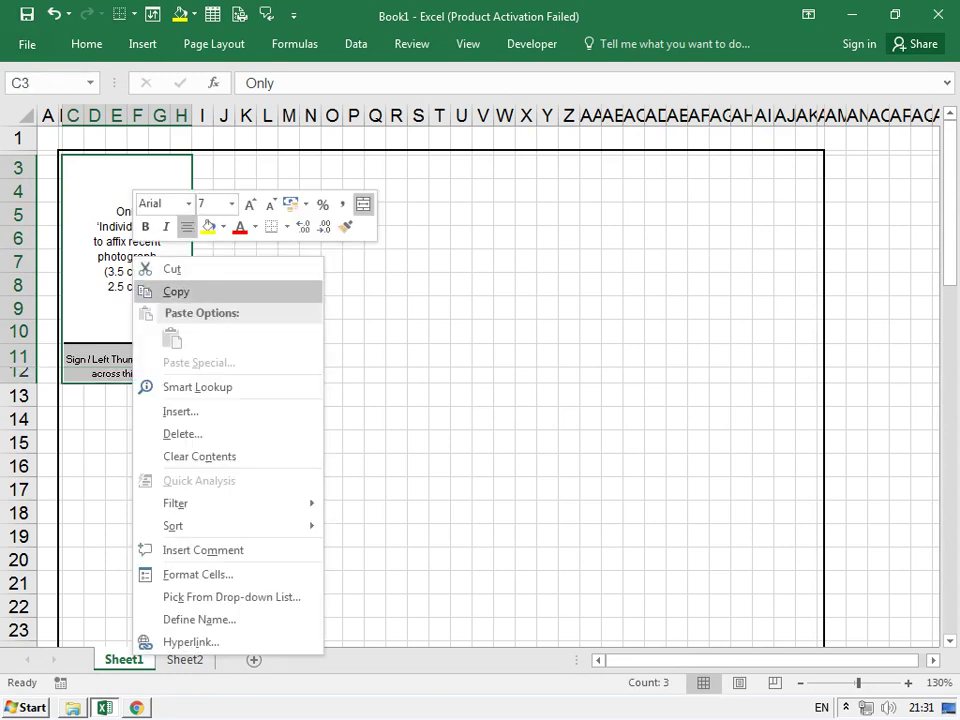
click(176, 291)
key(Escape)
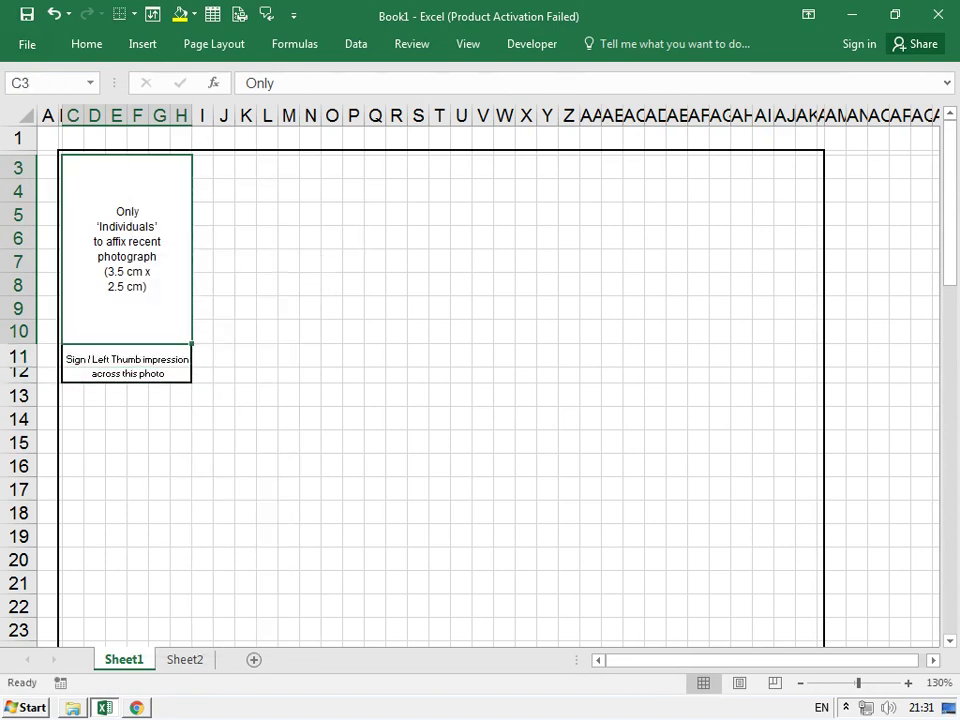
right_click(165, 274)
click(204, 313)
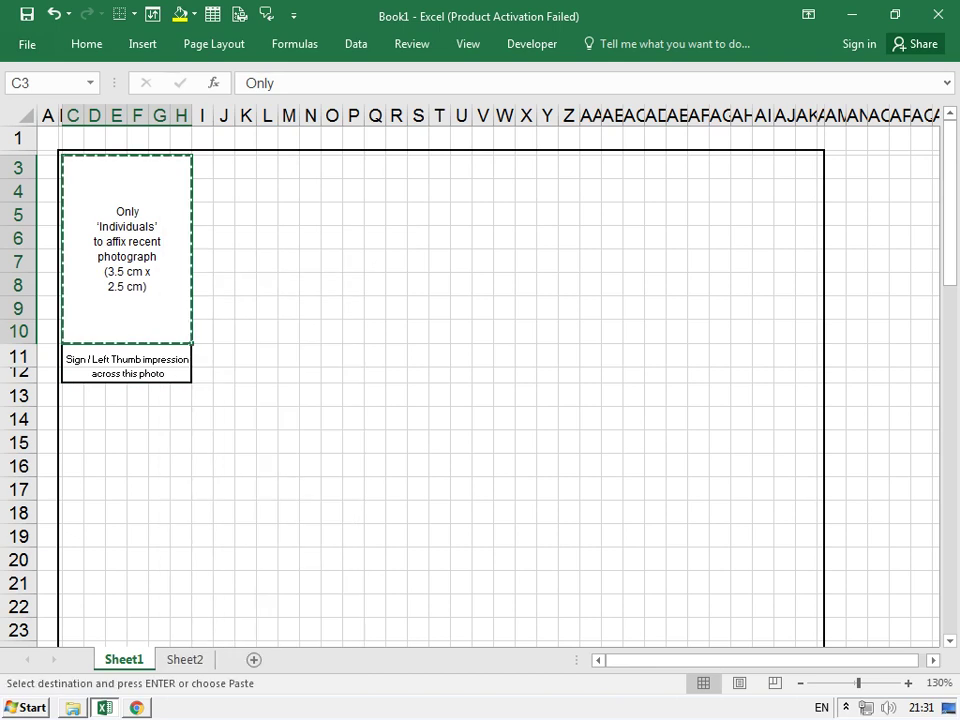
click(677, 167)
right_click(681, 167)
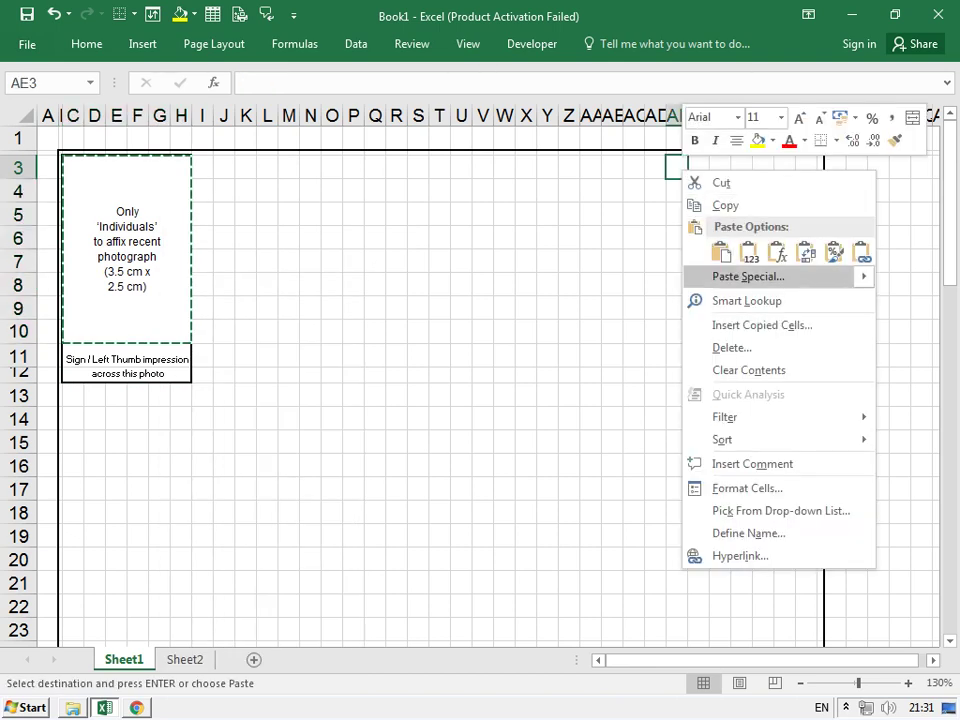
click(733, 274)
key(w)
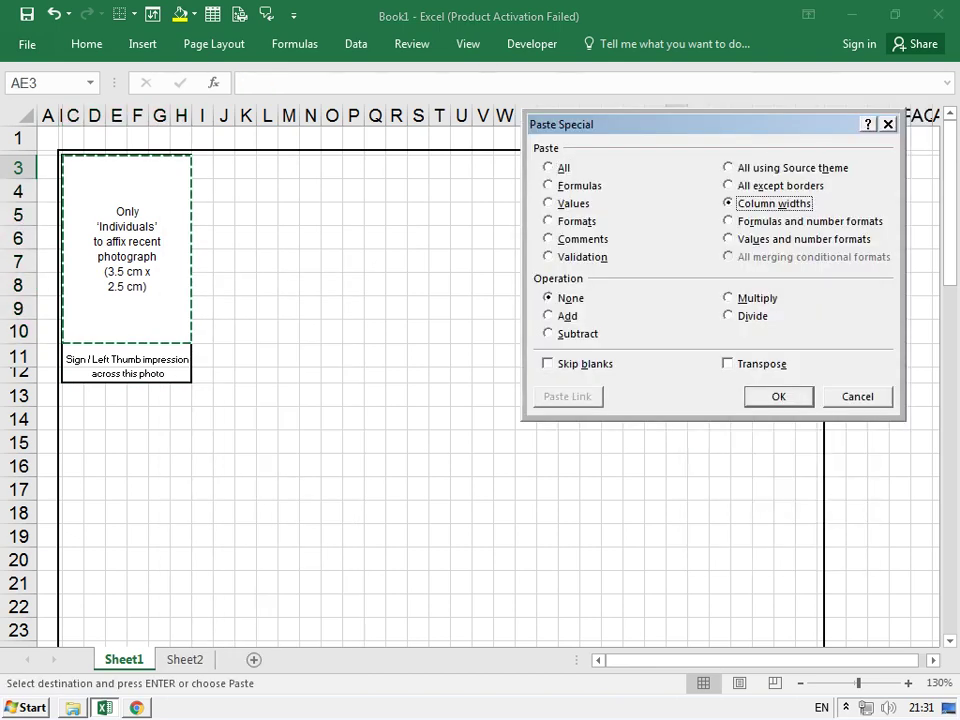
key(Return)
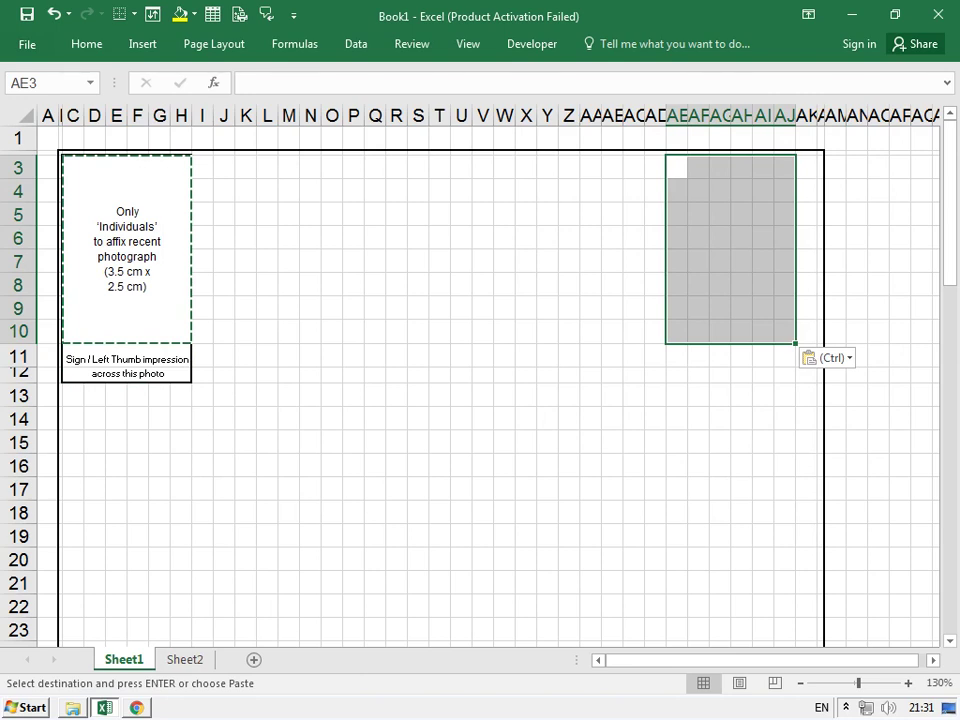
Paste the photo box at AE3, filling AE3:AJ10 in the frame's top-right corner
key(ctrl+v)
click(763, 418)
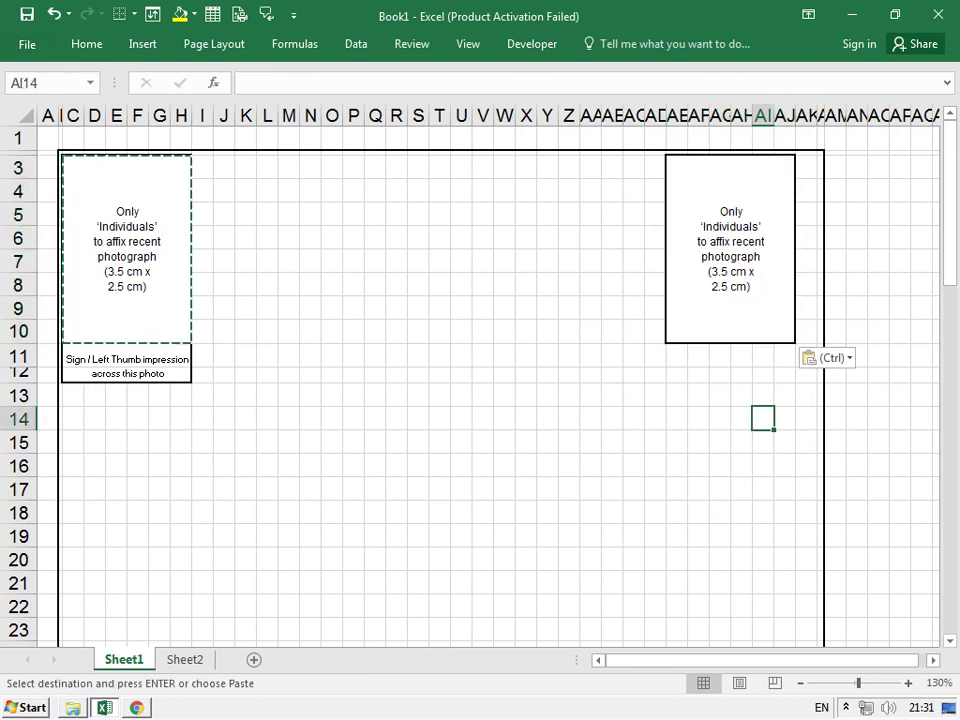
key(ctrl+z)
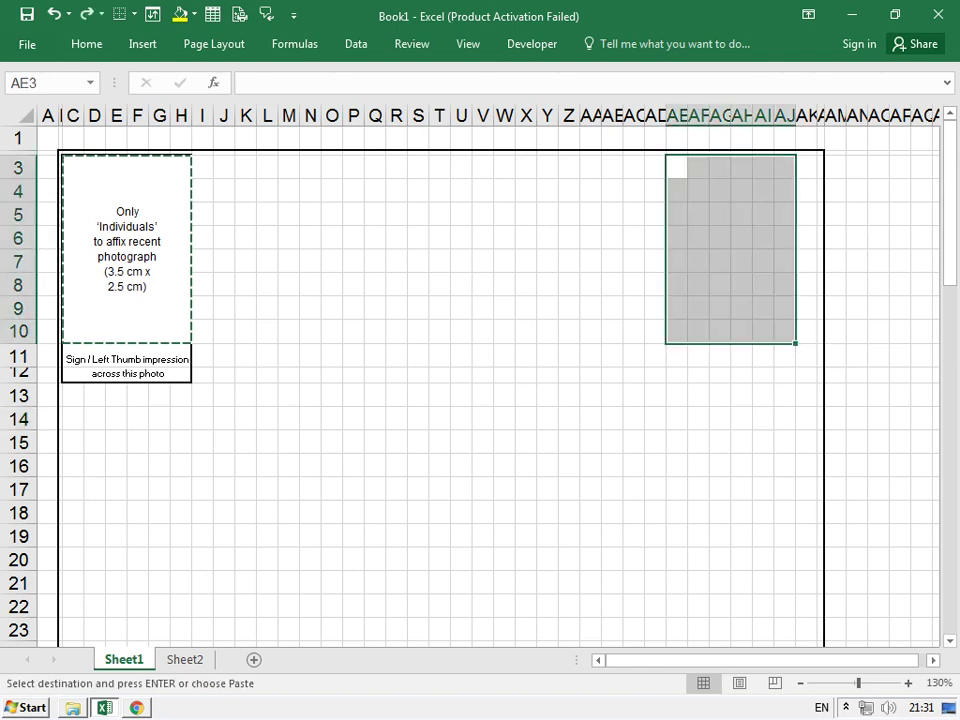
key(ctrl+v)
click(763, 418)
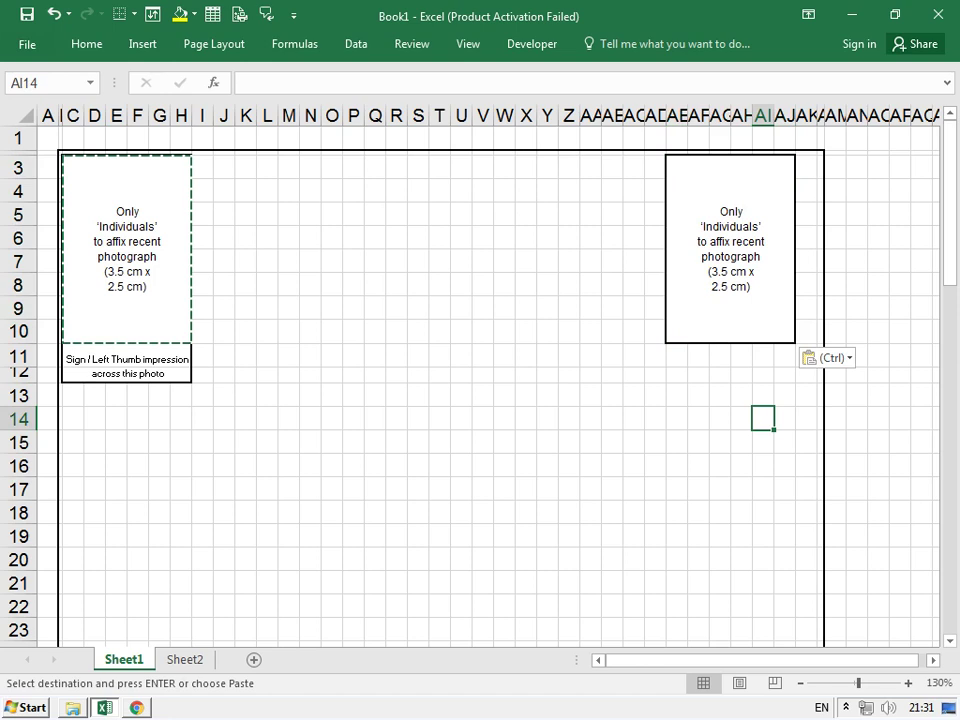
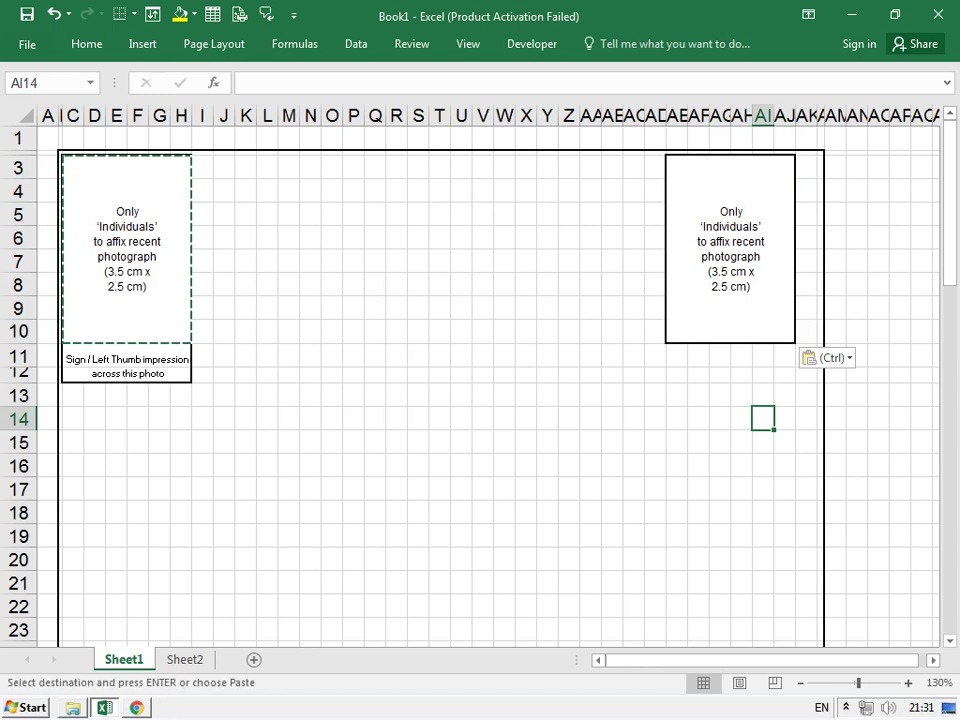
Unmerge the right photo box starting at AE3
key(alt+Tab)
key(alt+Tab)
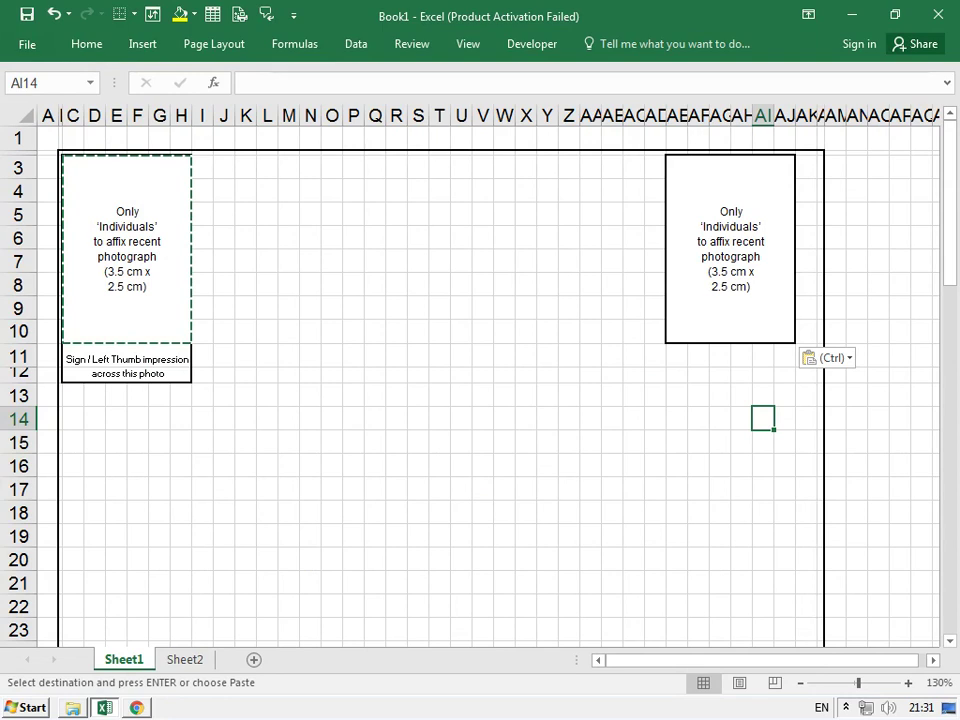
click(730, 250)
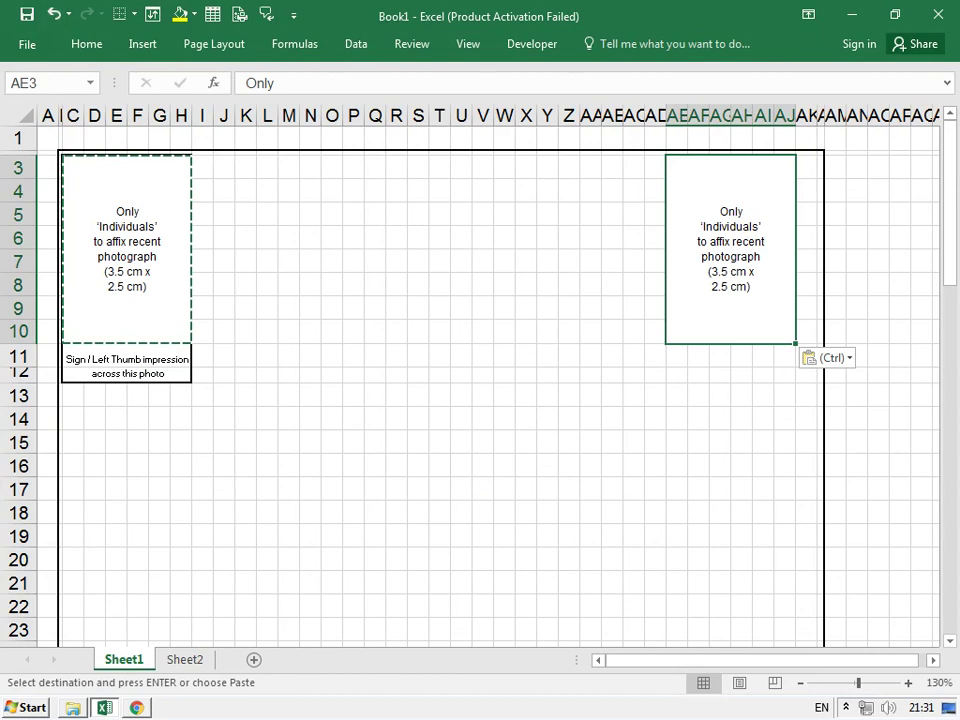
click(87, 44)
click(402, 104)
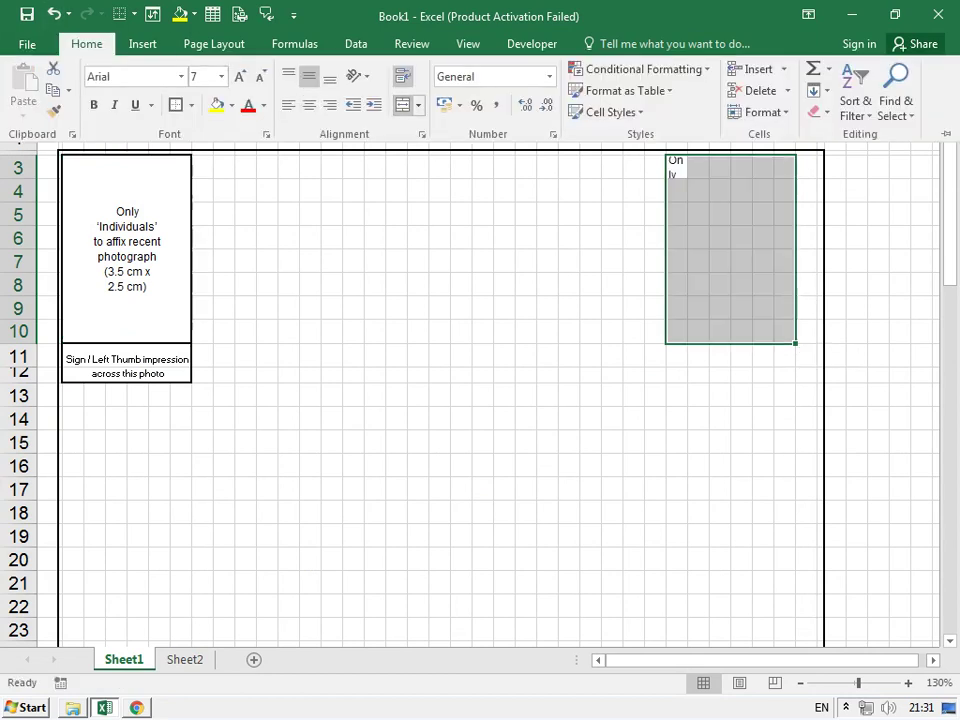
click(741, 214)
Merge AE3:AK10 into a wider photo box and give it outside borders
drag(676, 166, 806, 332)
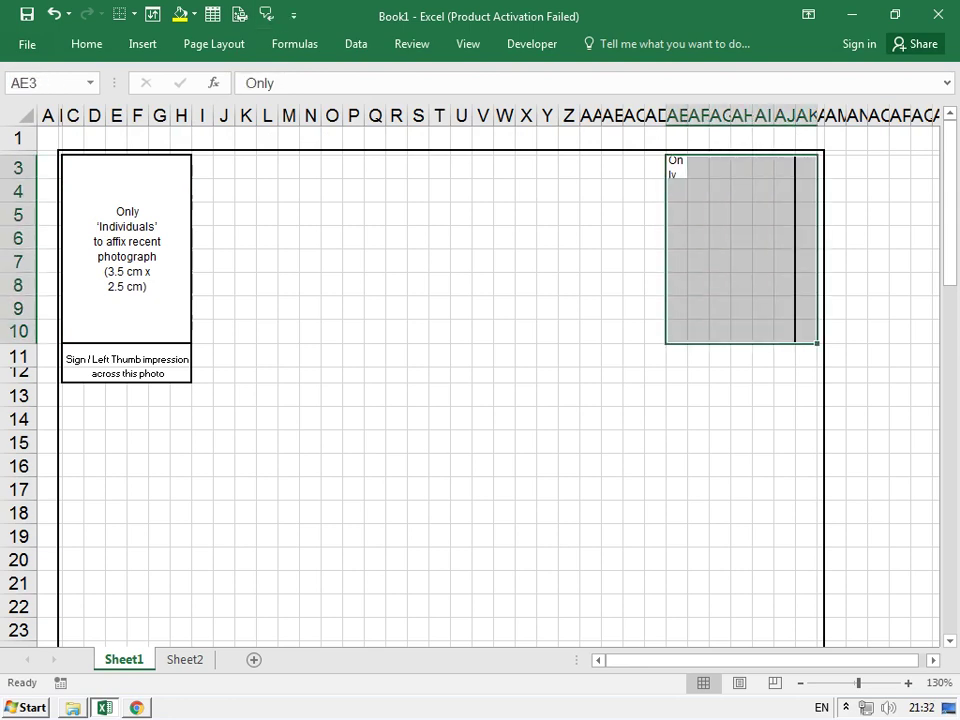
click(86, 44)
click(402, 104)
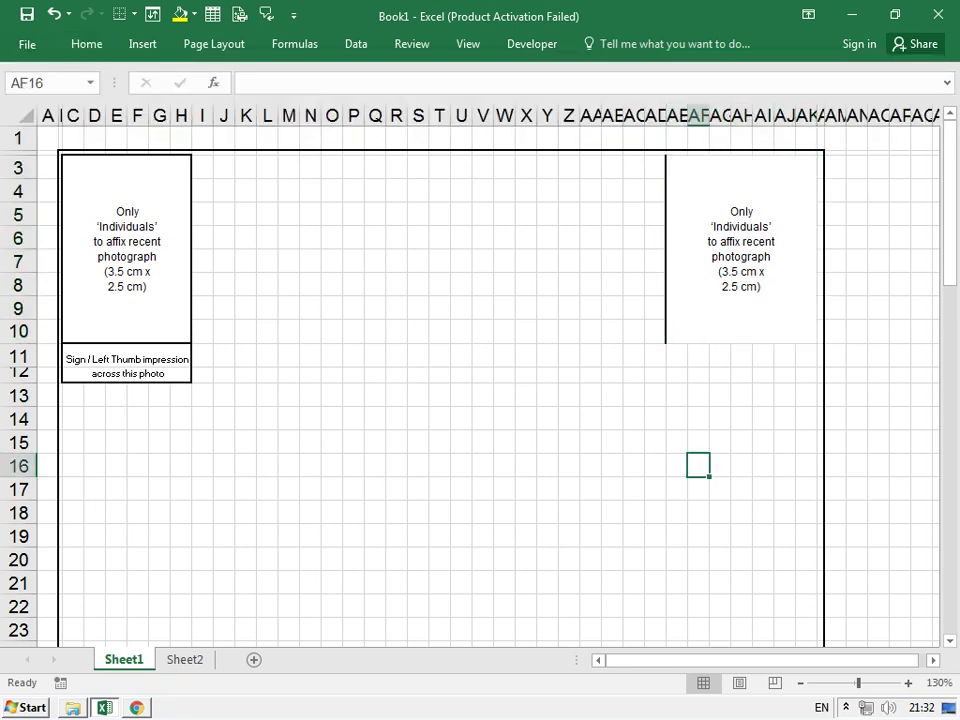
click(86, 44)
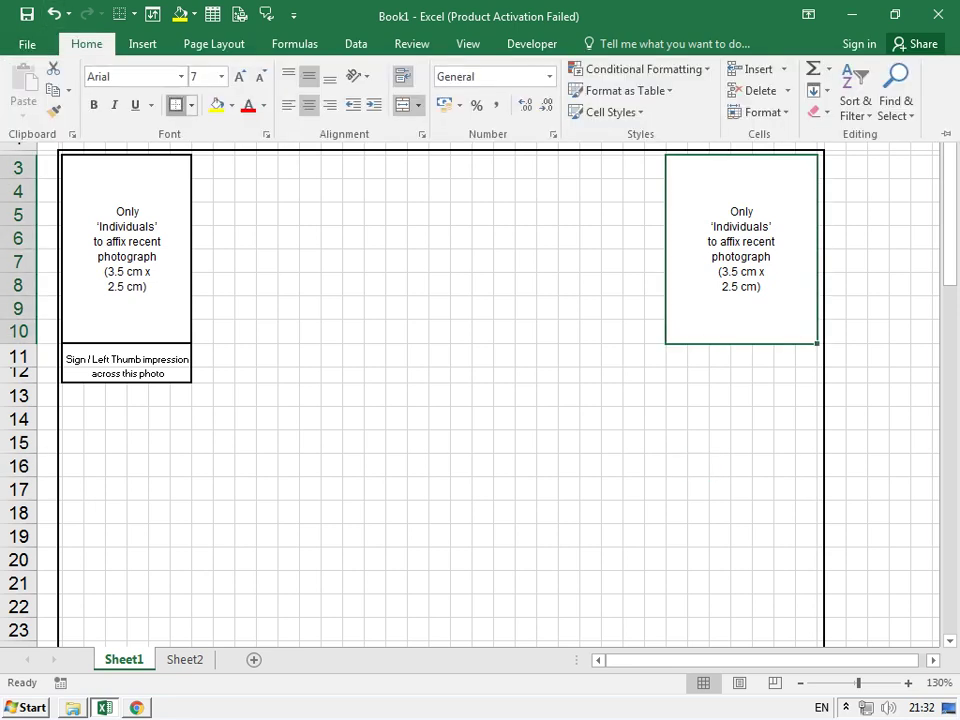
click(374, 465)
click(374, 465)
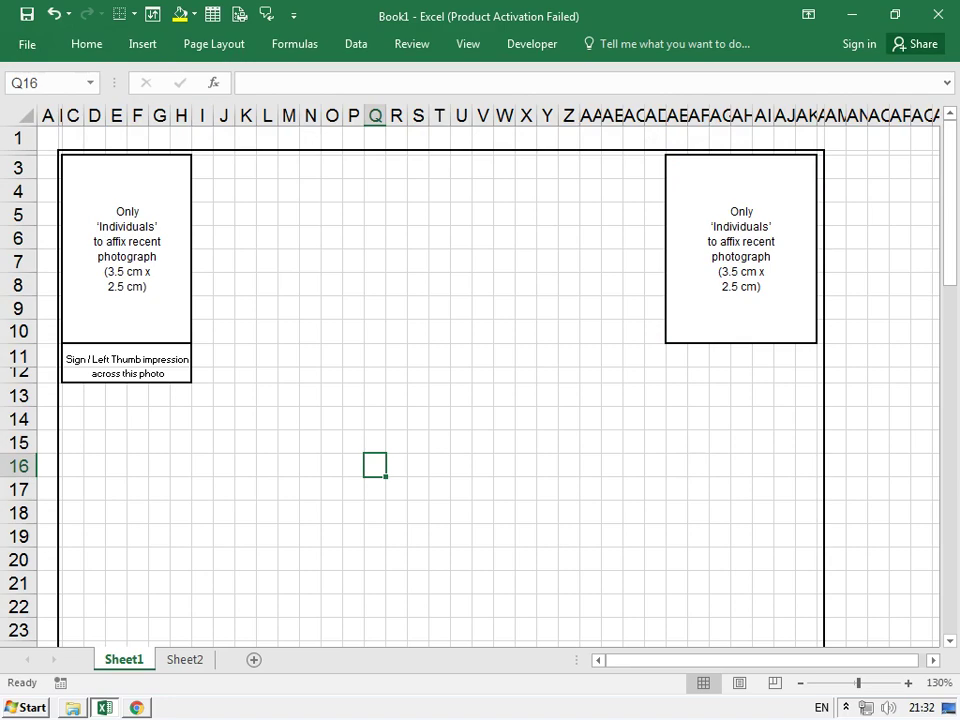
key(alt+Tab)
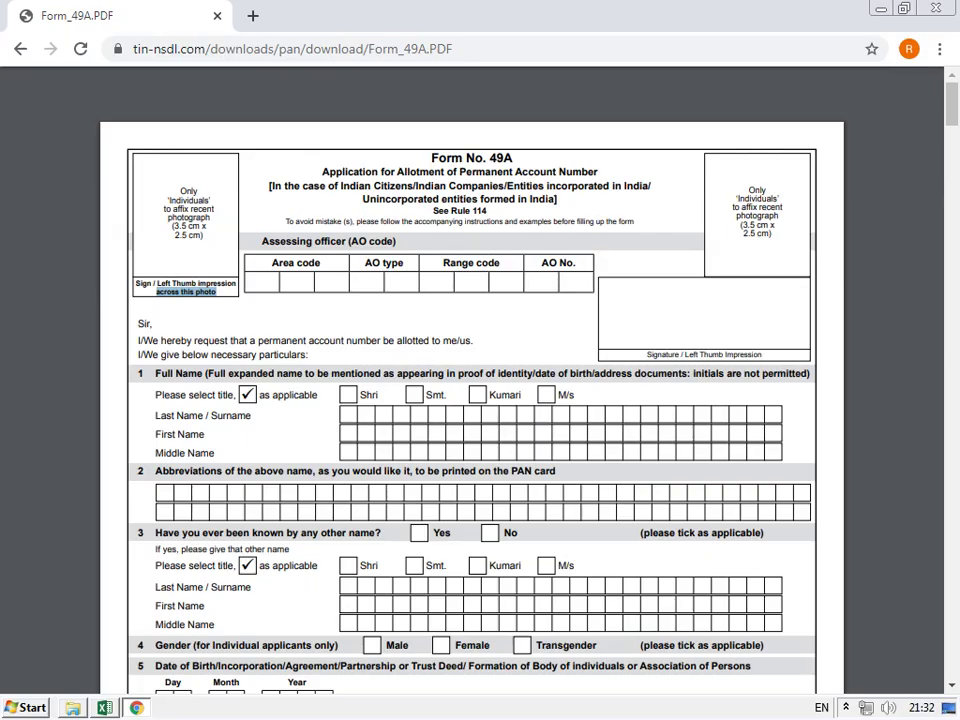
Select Z11:AK15 below the photo box, checking its size against the PDF
key(alt+Tab)
drag(568, 331, 612, 355)
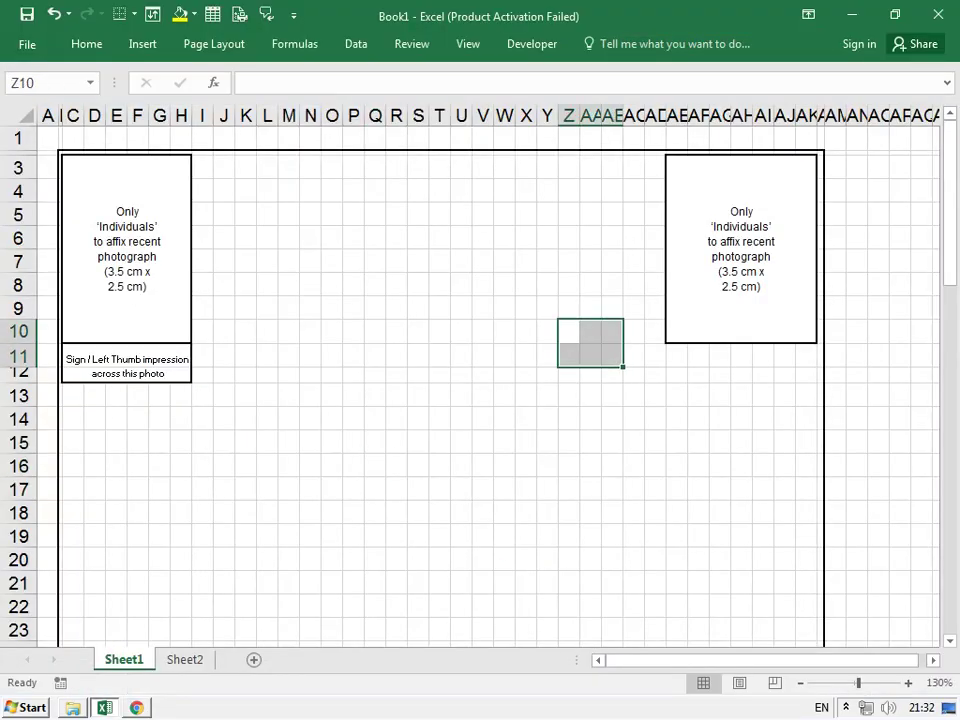
key(alt)
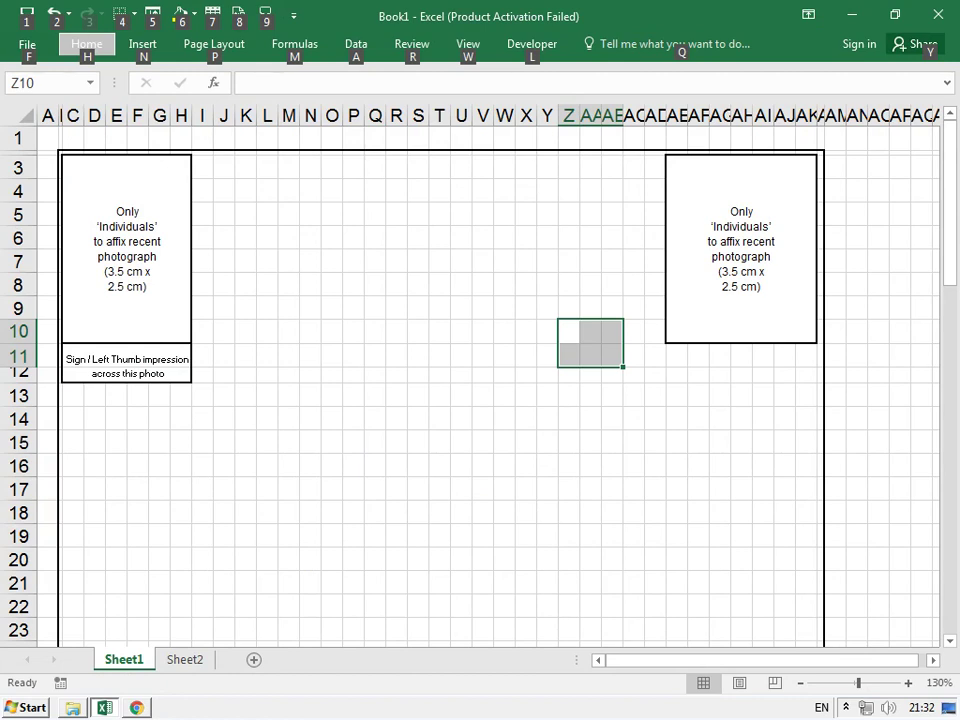
click(590, 355)
key(alt+Tab)
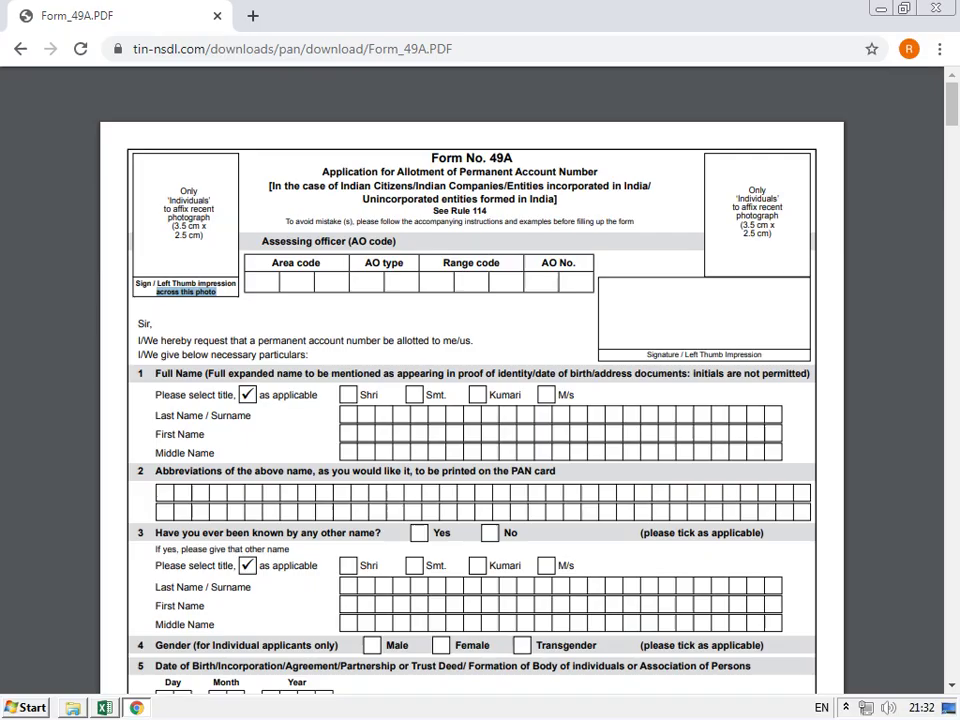
key(alt+Tab)
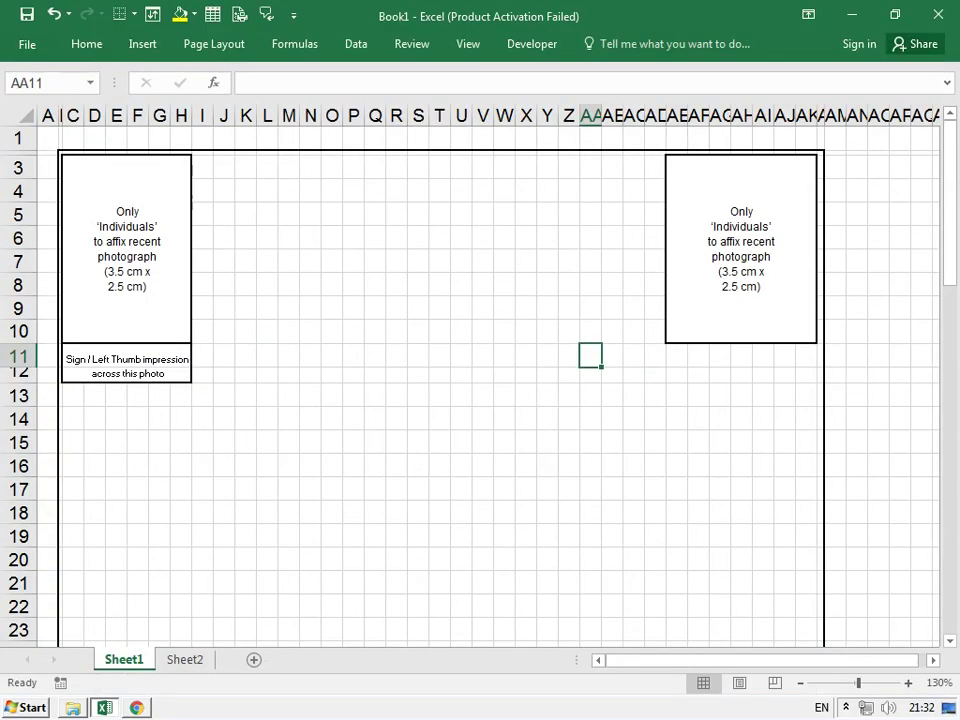
drag(569, 355, 807, 418)
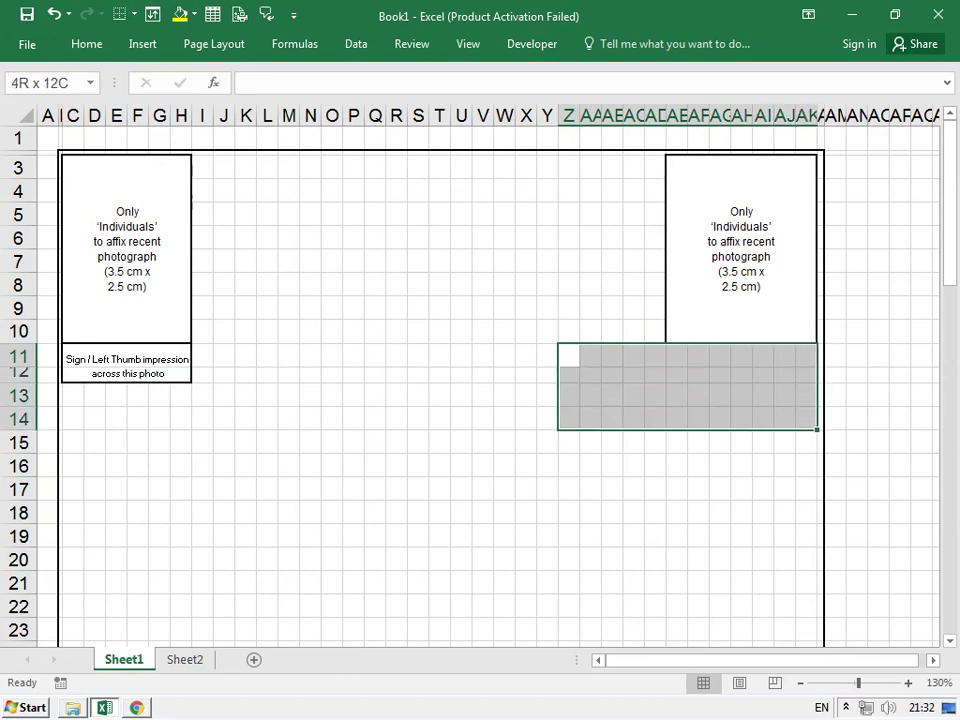
key(alt+Tab)
key(alt+Tab)
key(shift+Down)
key(alt)
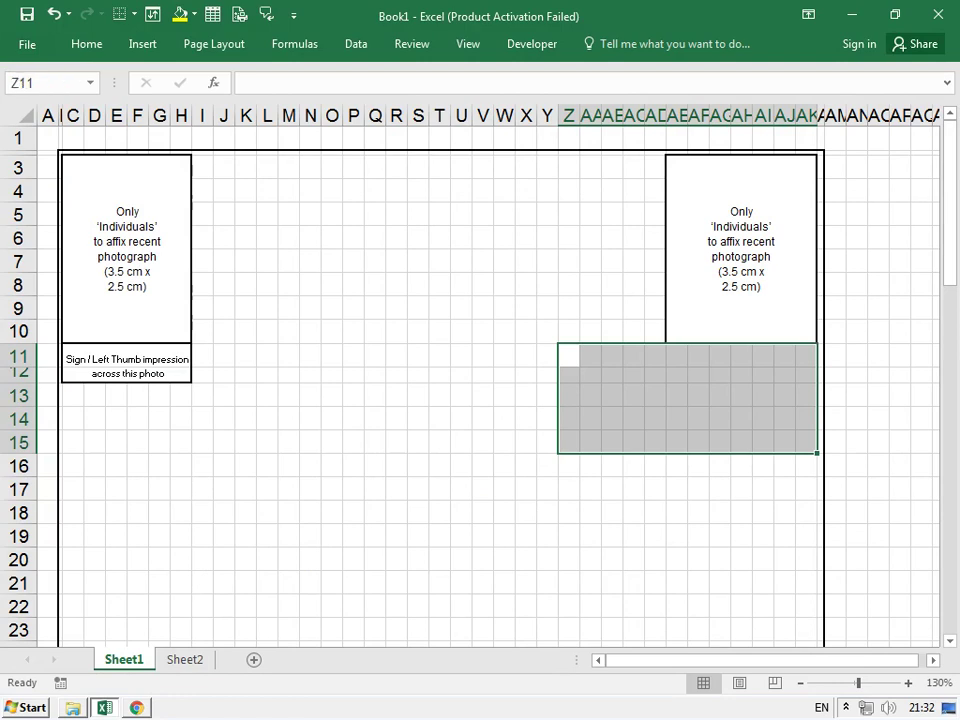
key(Right)
key(Down)
key(Down)
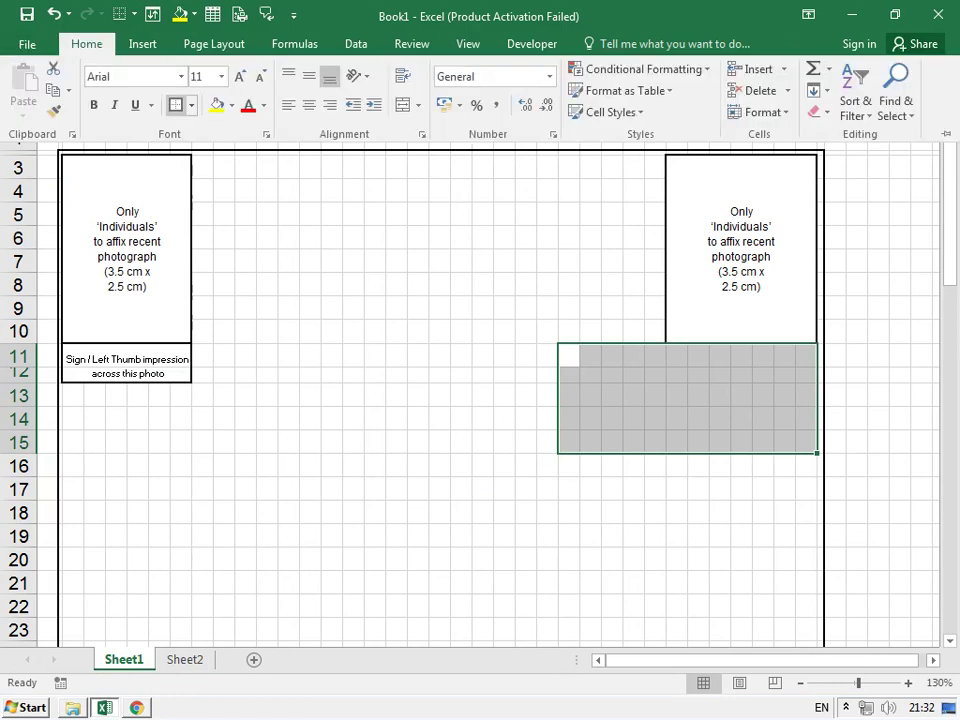
key(Escape)
key(alt+Tab)
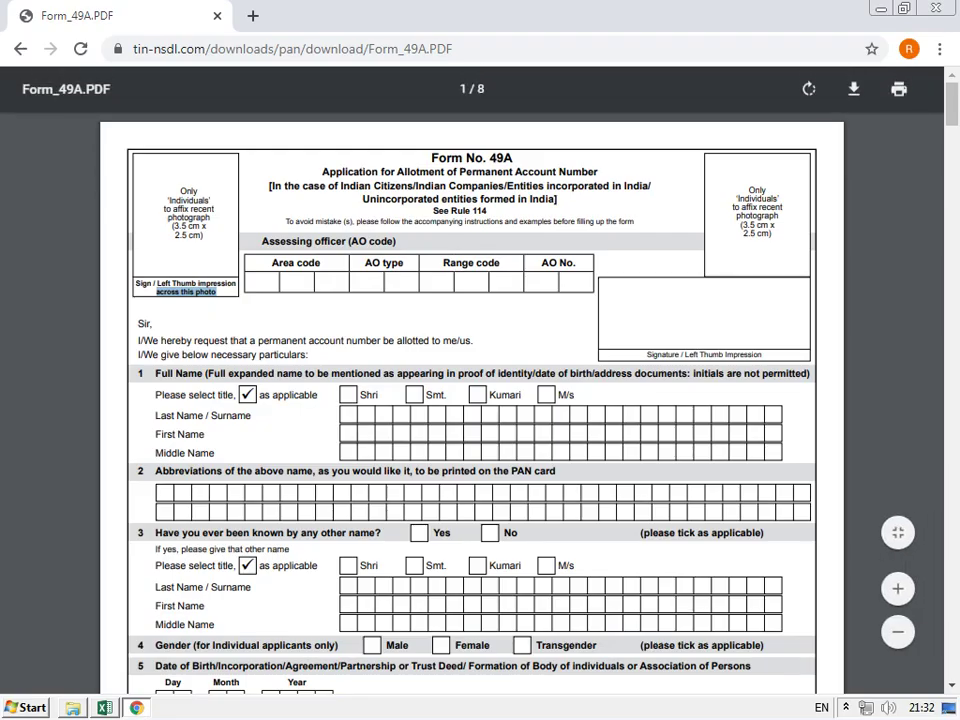
key(alt+Tab)
Merge Z11:AK15 into a single signature box
key(alt)
key(Right)
key(Down)
key(Right)
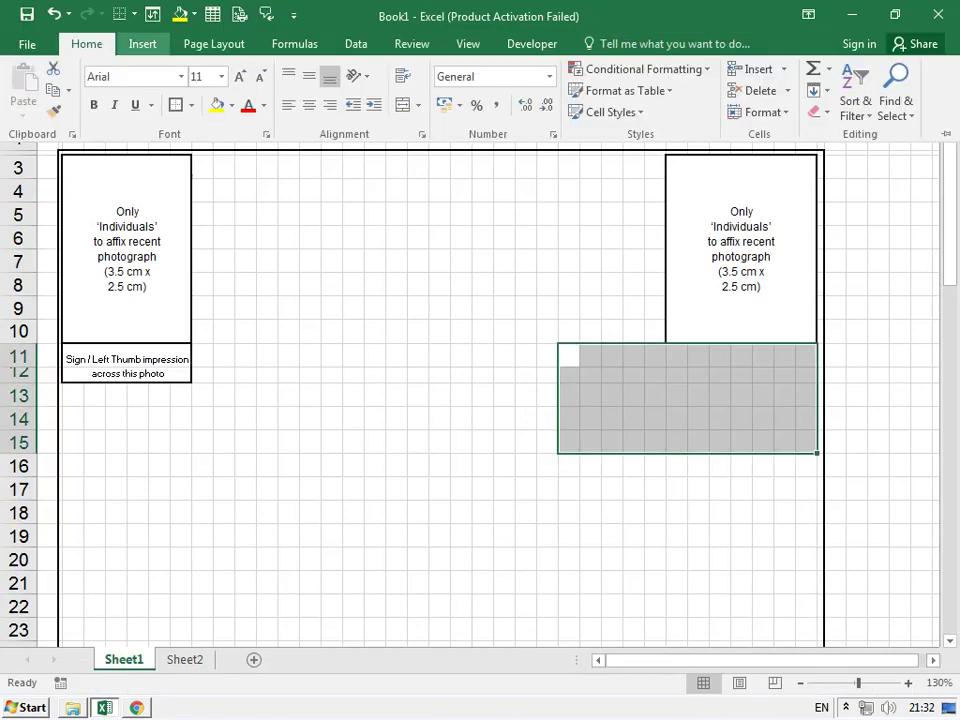
key(Down)
key(Left)
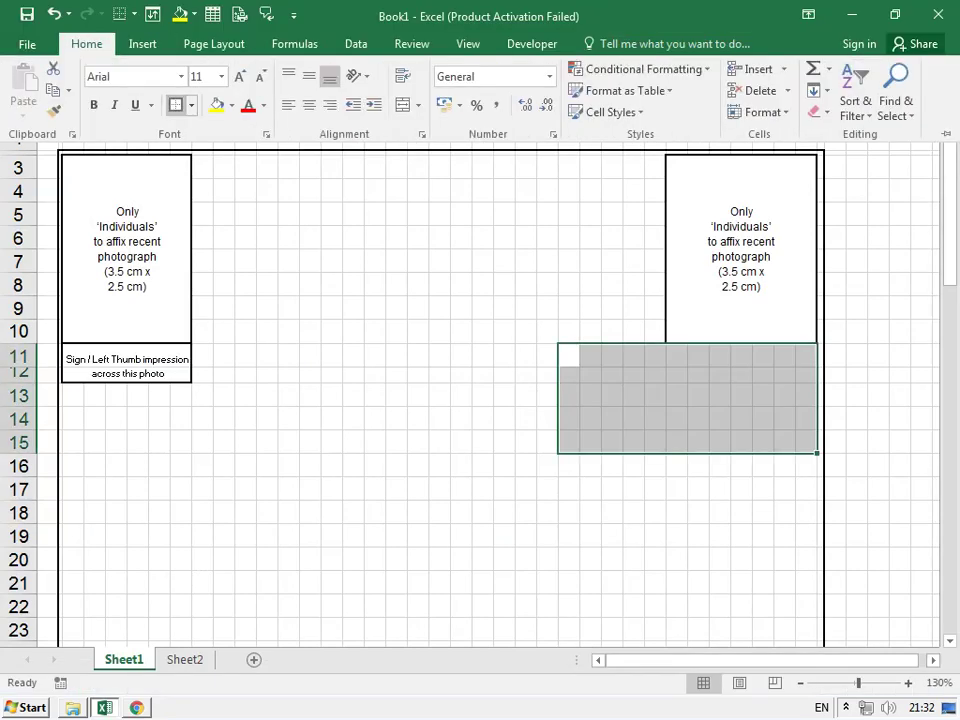
key(alt+h)
key(m)
key(c)
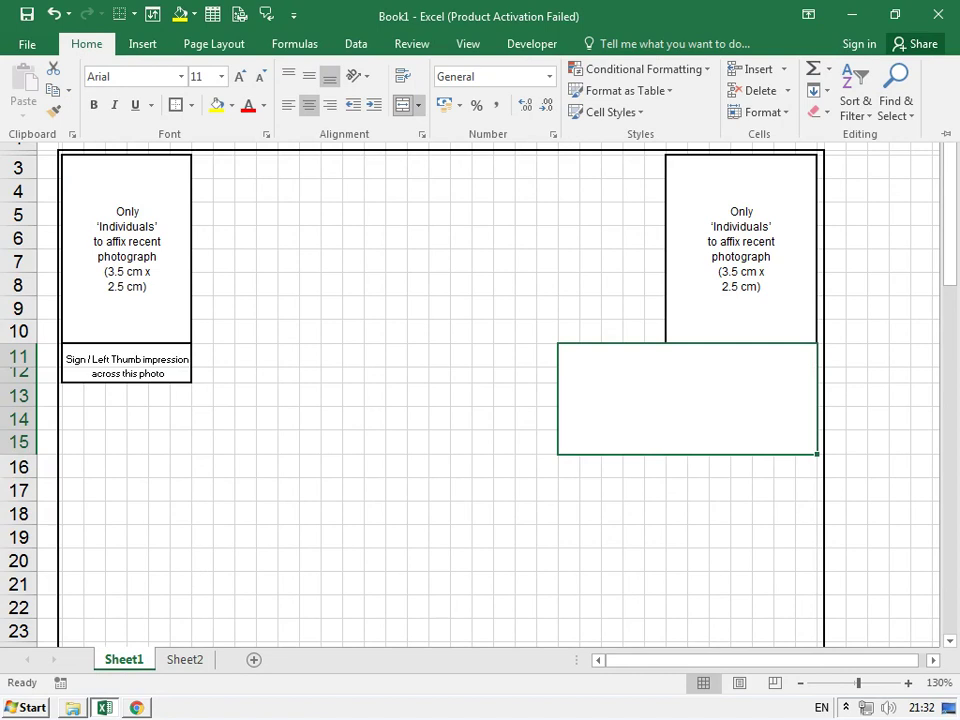
key(Escape)
click(568, 489)
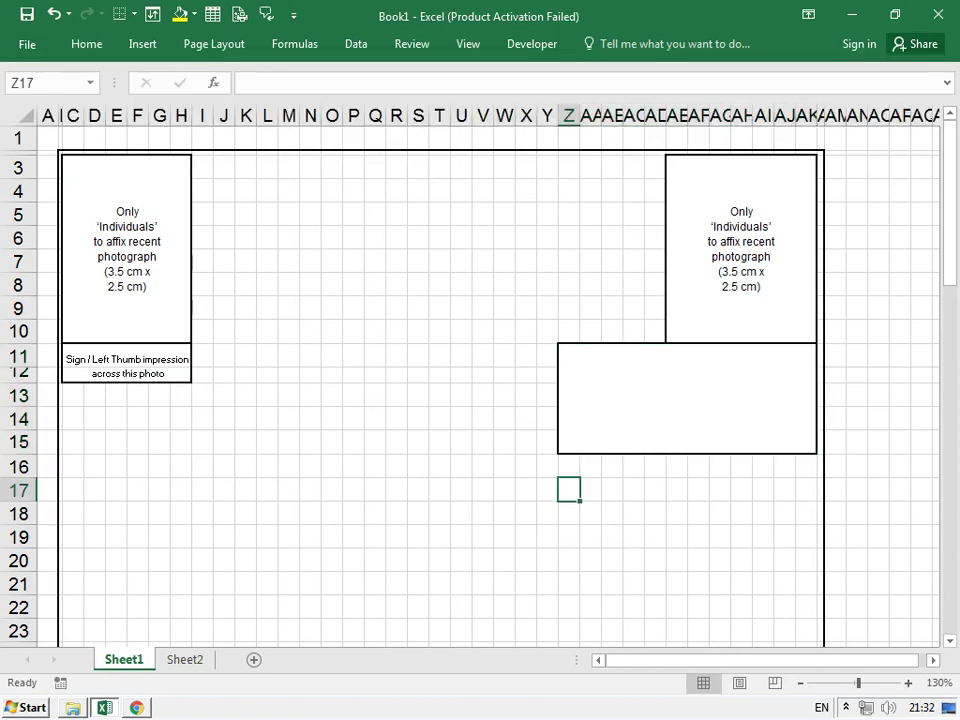
Merge Z16:AK16 into a one-row caption strip under the signature box
drag(568, 466, 806, 466)
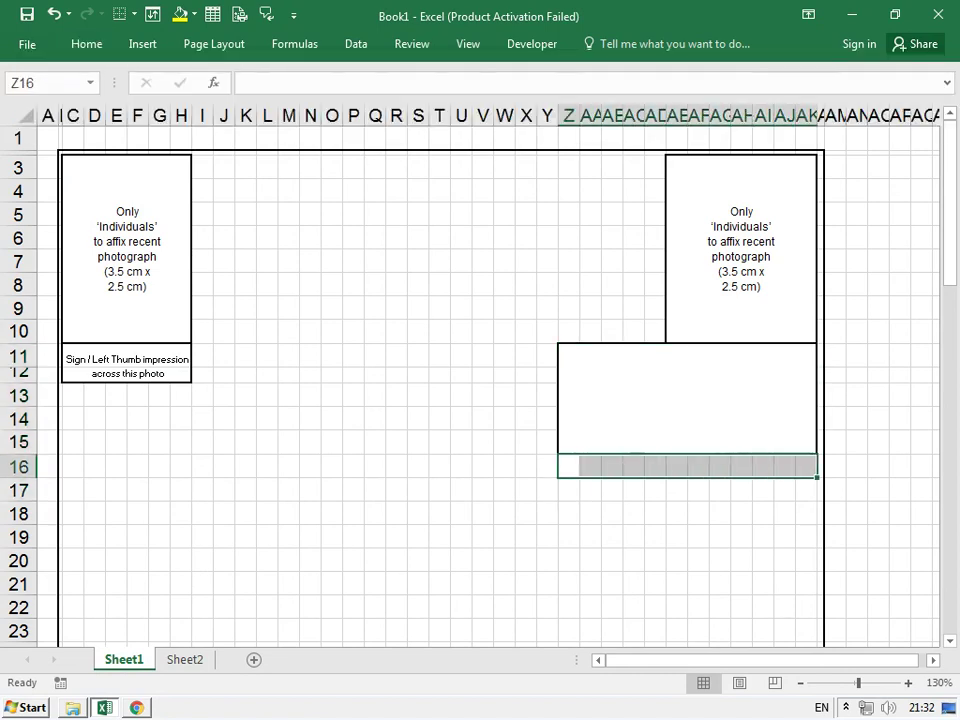
key(alt+h)
key(m)
key(c)
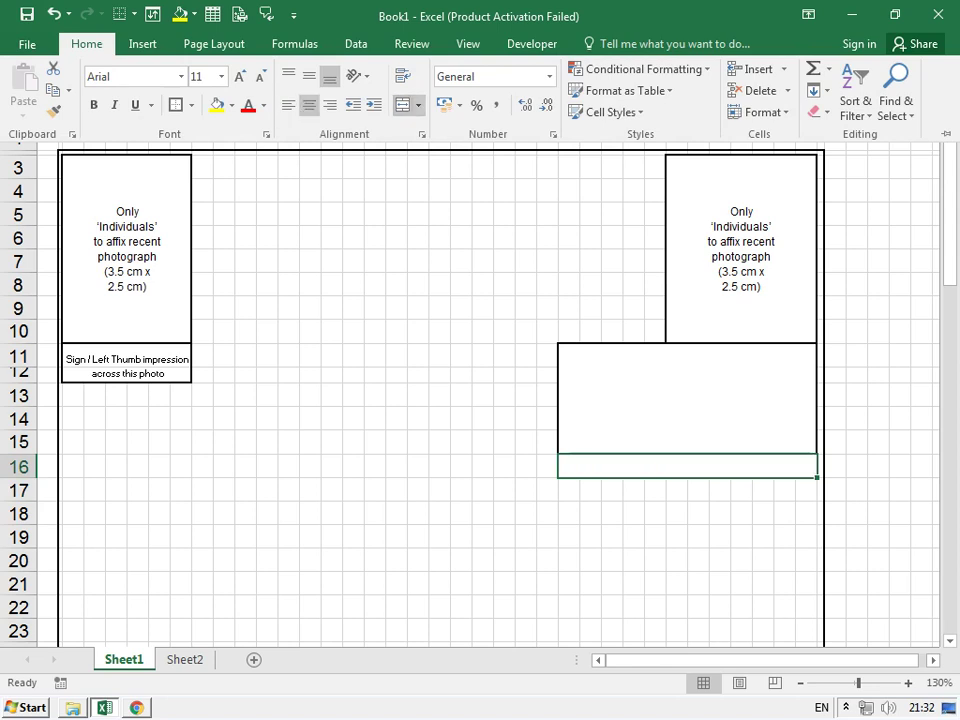
key(Escape)
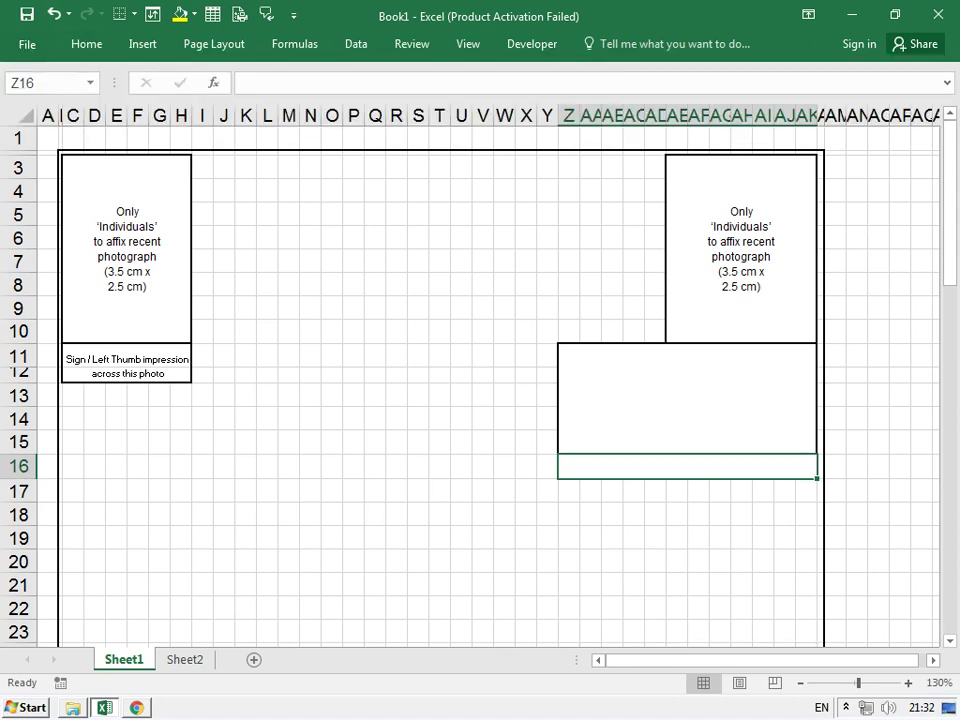
click(267, 561)
key(alt+Tab)
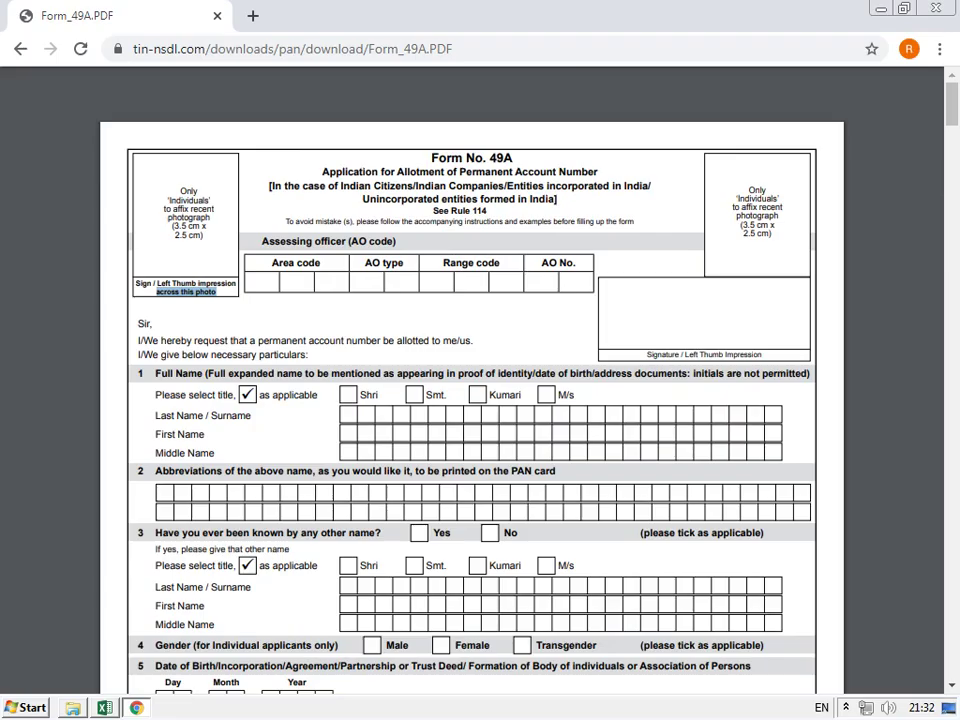
key(alt+Tab)
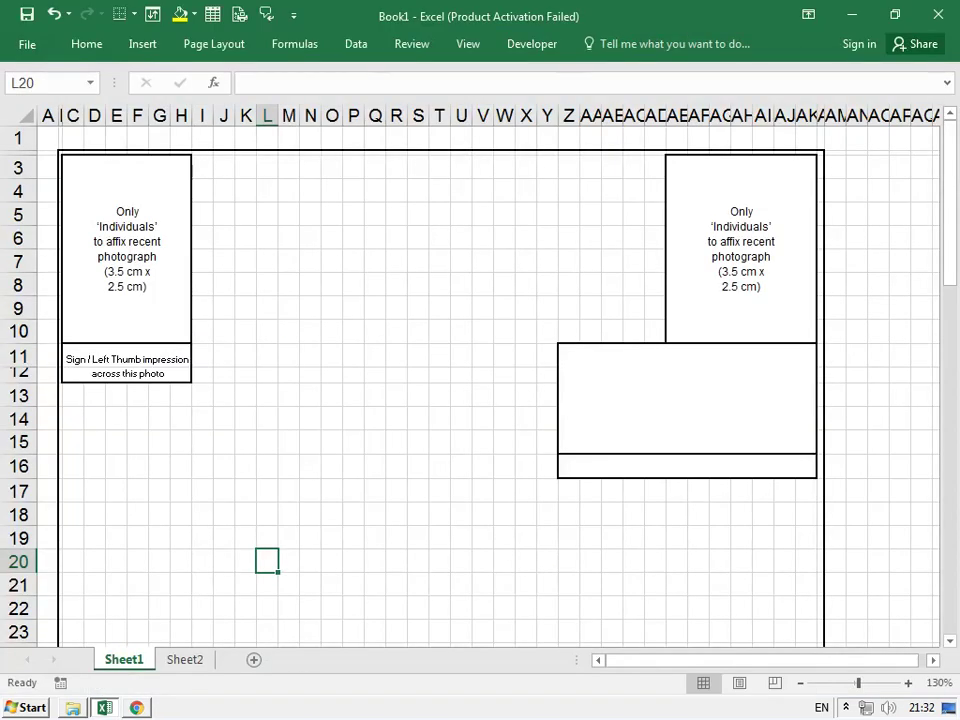
click(687, 466)
Copy 'Signature / Left Thumb Impression' from the PDF and paste it into Z16
key(alt+Tab)
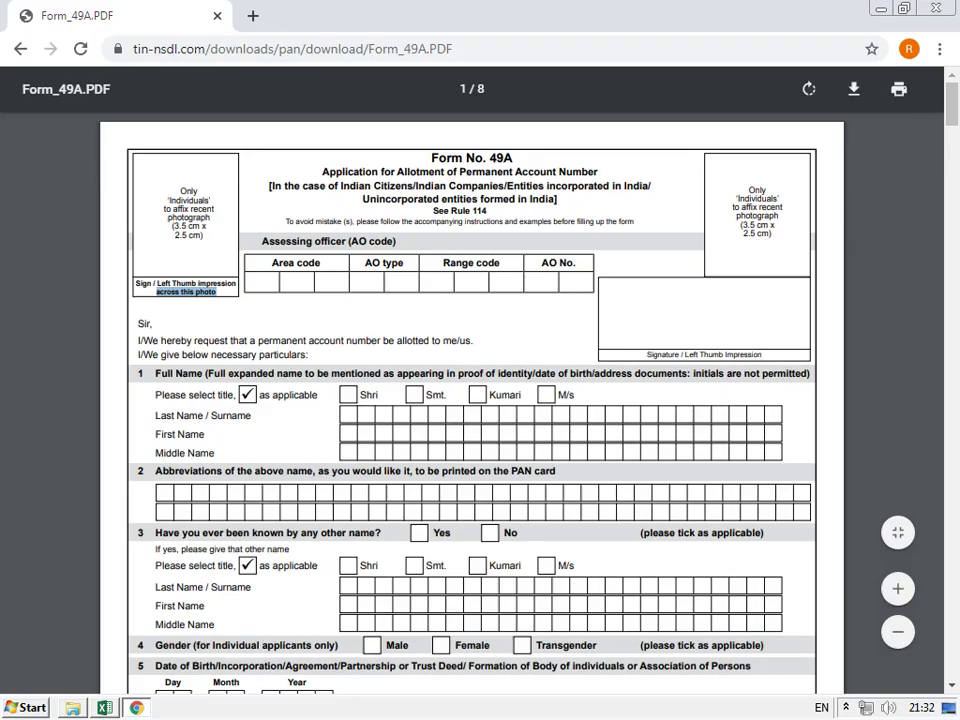
drag(646, 354, 762, 354)
right_click(765, 370)
key(Escape)
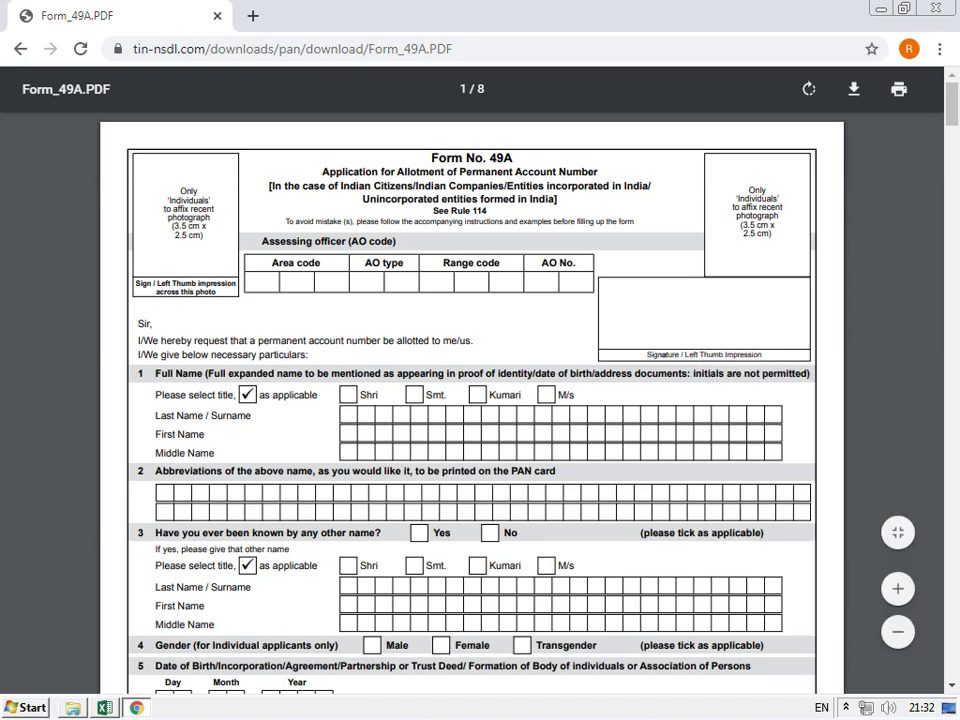
drag(646, 354, 762, 354)
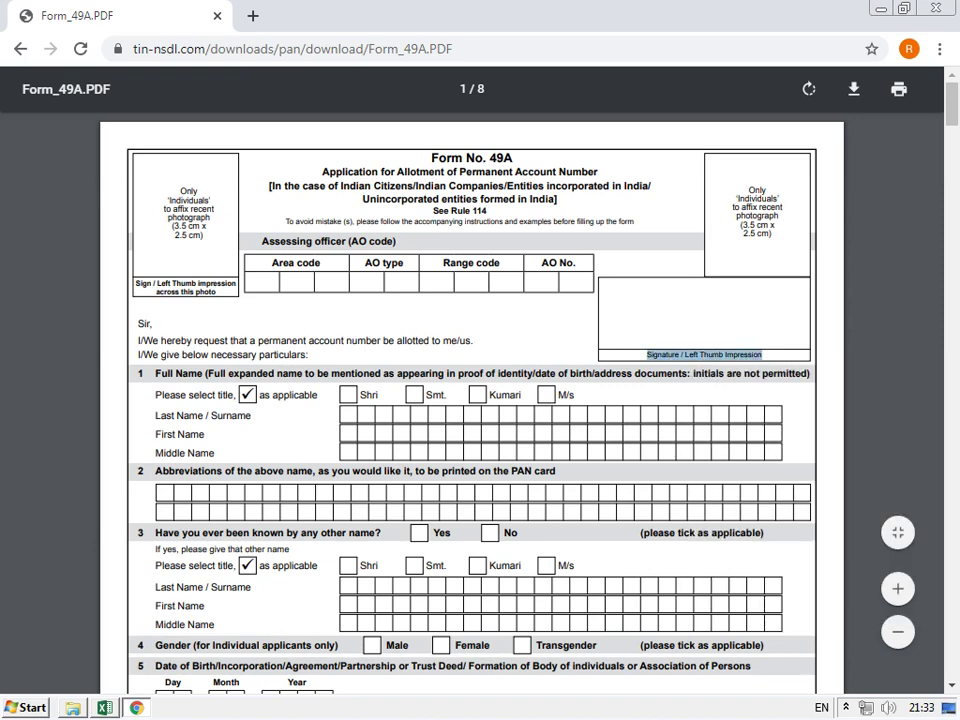
right_click(561, 368)
click(590, 371)
key(alt+Tab)
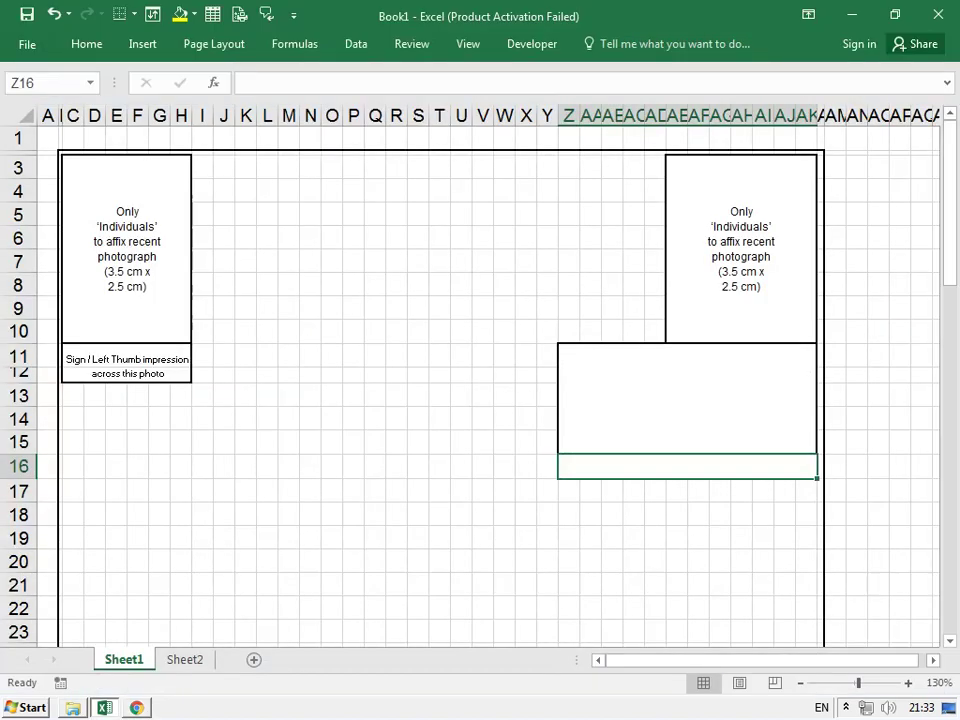
double_click(688, 460)
key(ctrl+v)
key(Return)
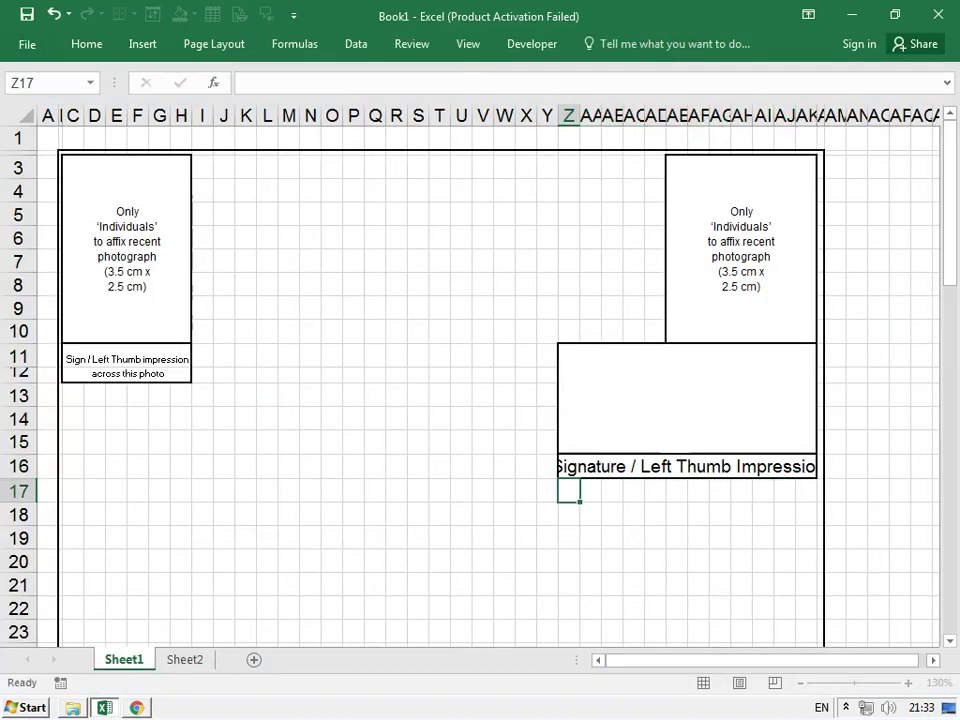
key(Up)
Reduce the signature caption's font size to 6 points
click(86, 43)
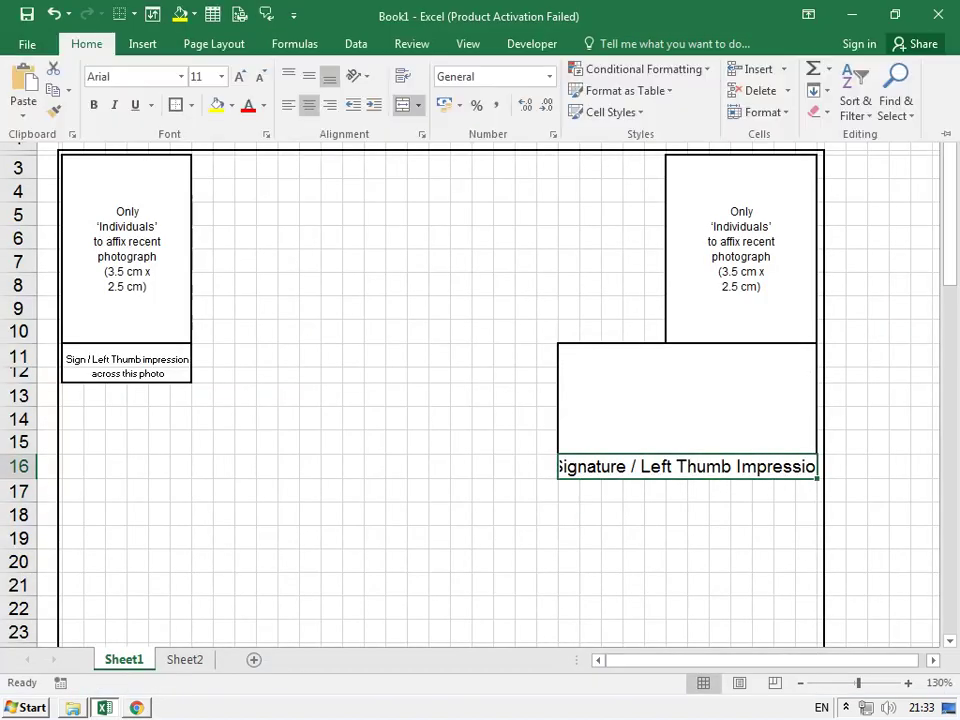
click(259, 76)
click(259, 76)
click(259, 76)
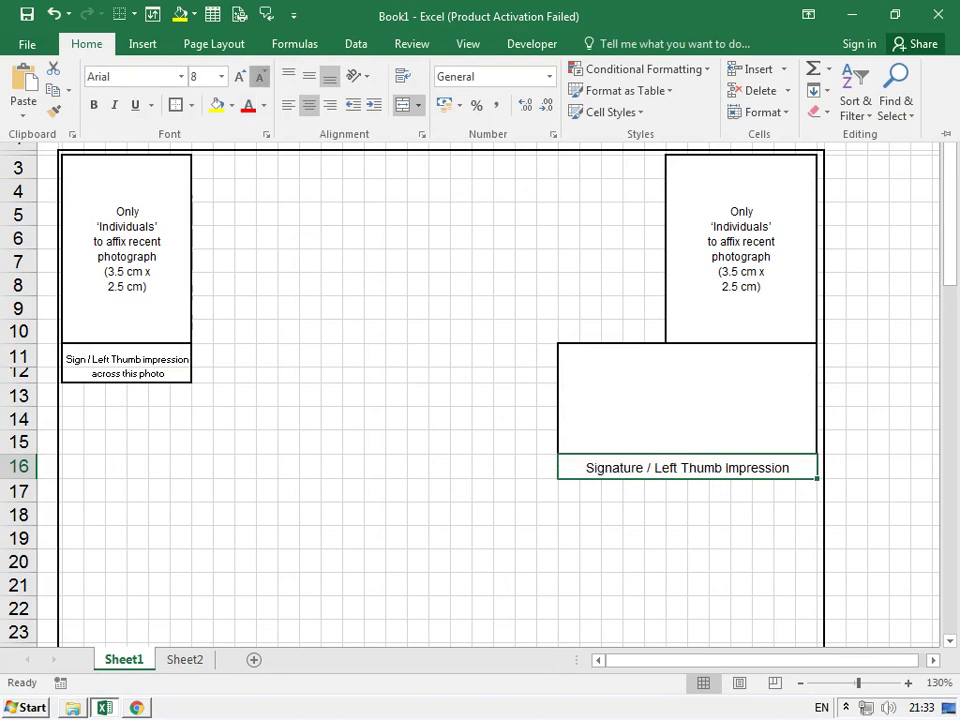
click(200, 76)
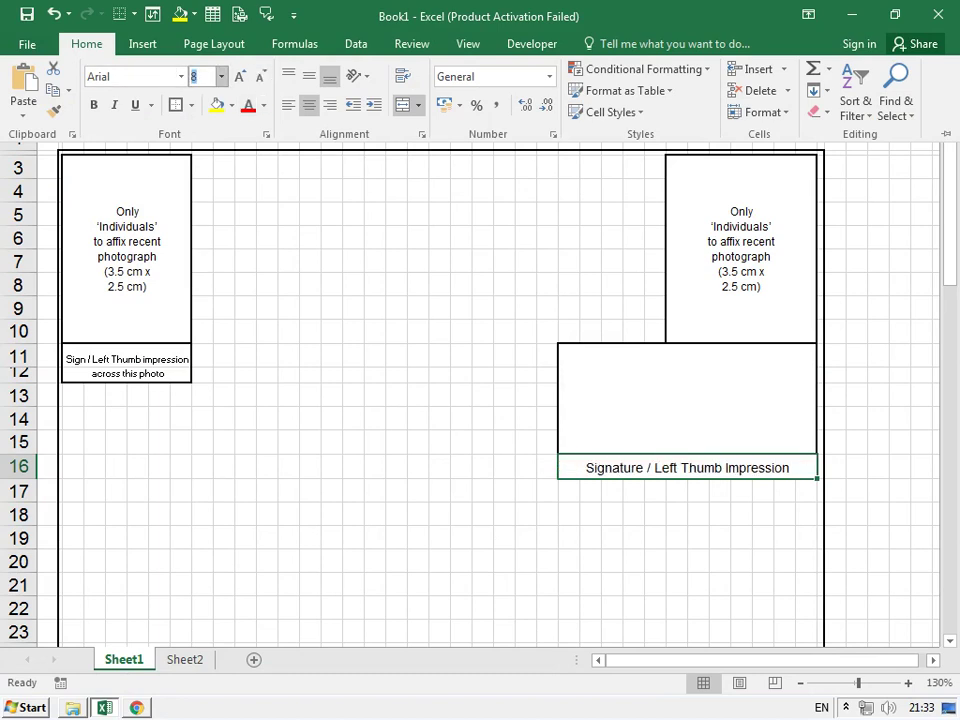
key(Return)
click(331, 308)
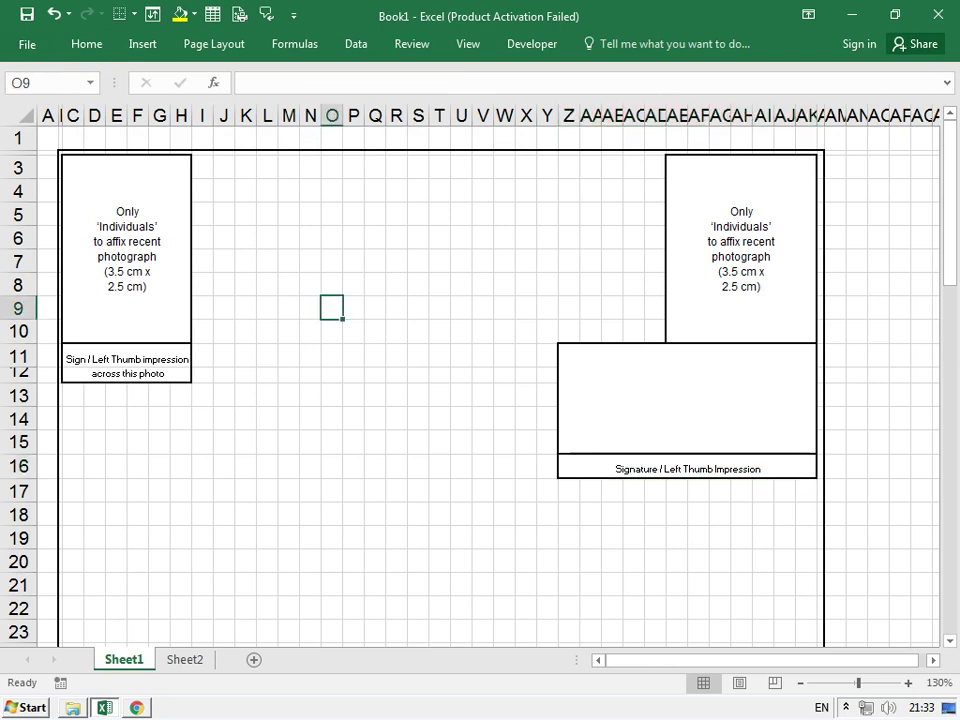
click(687, 466)
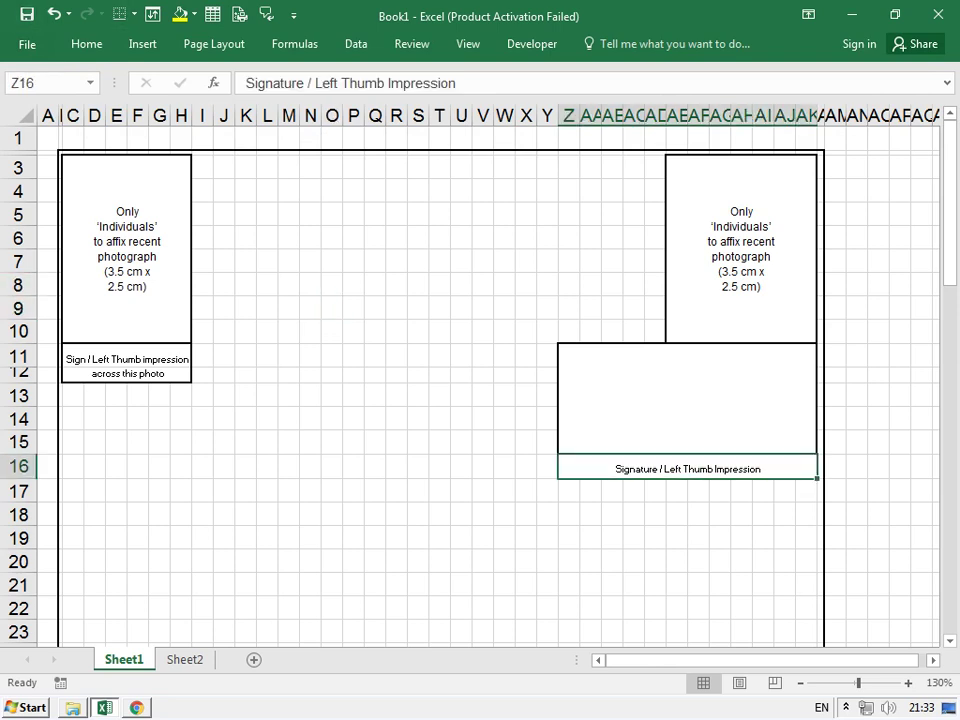
click(86, 43)
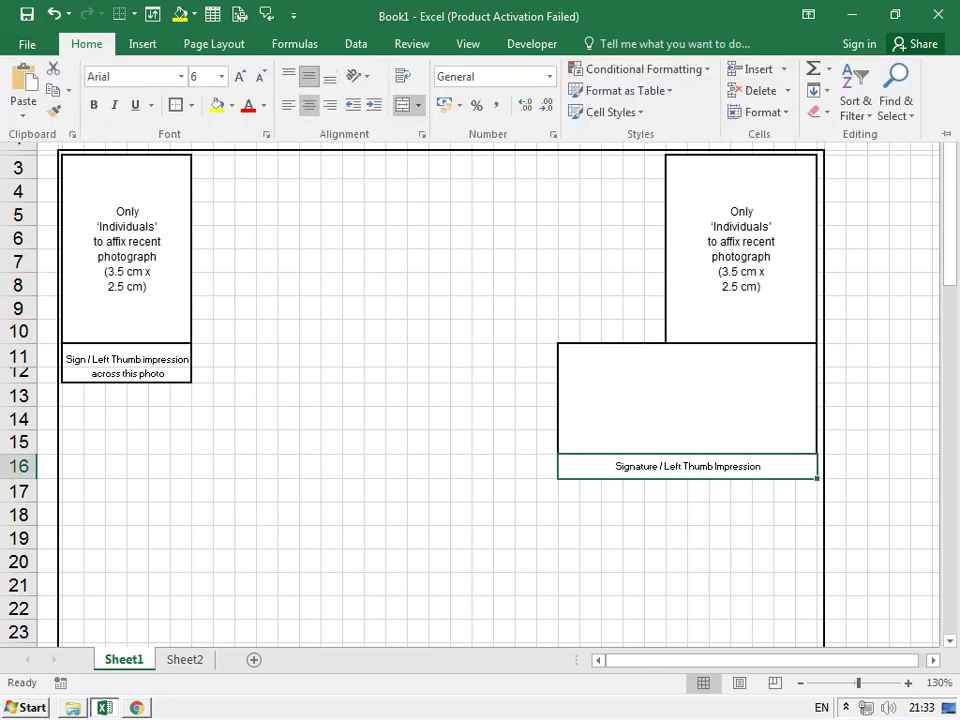
key(Escape)
click(288, 513)
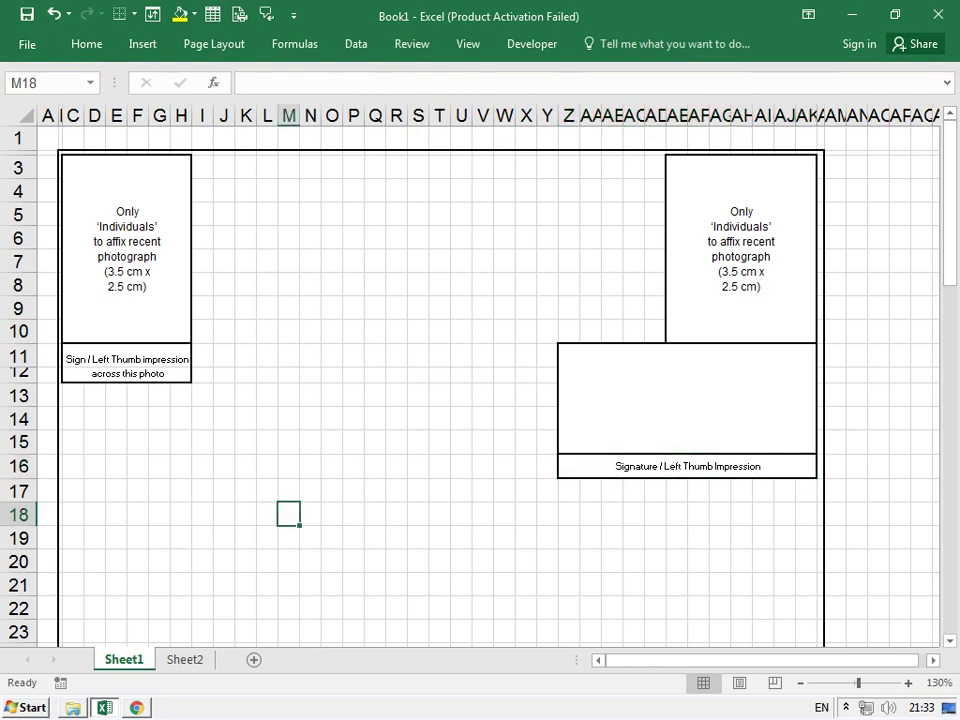
key(alt+Tab)
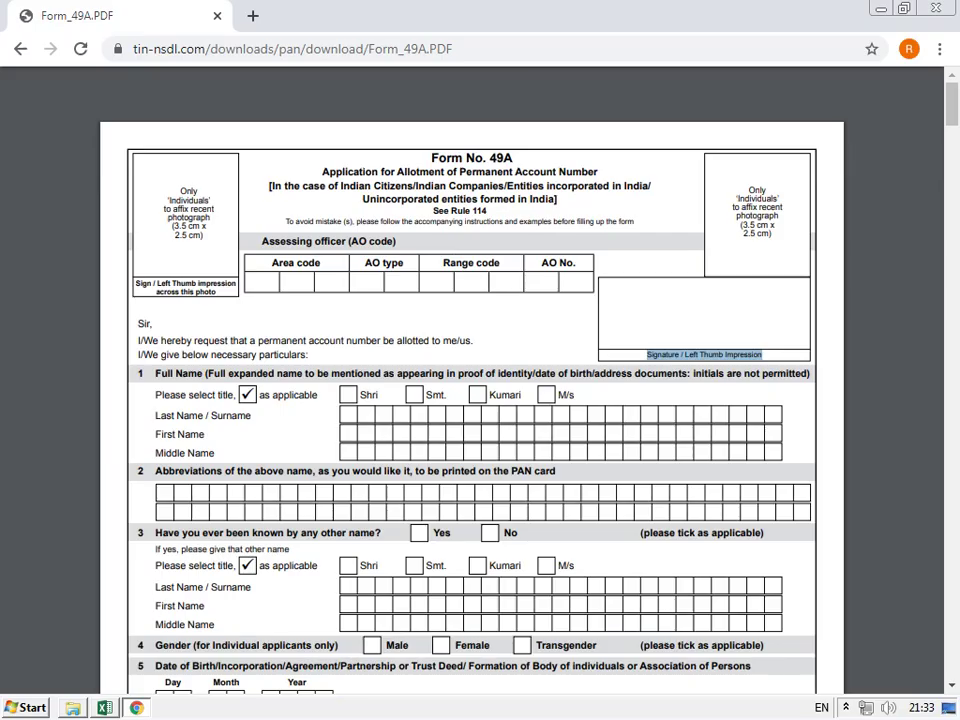
key(alt+Tab)
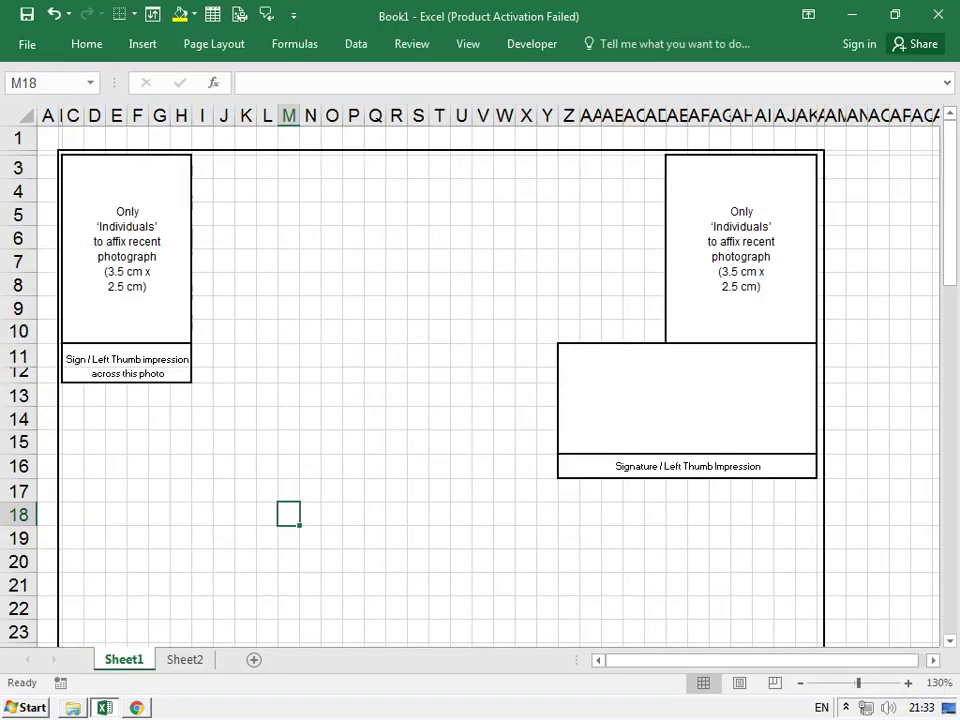
Merge I3:AD3 and paste the 'Form No. 49A' heading copied from the PDF
drag(202, 167, 655, 167)
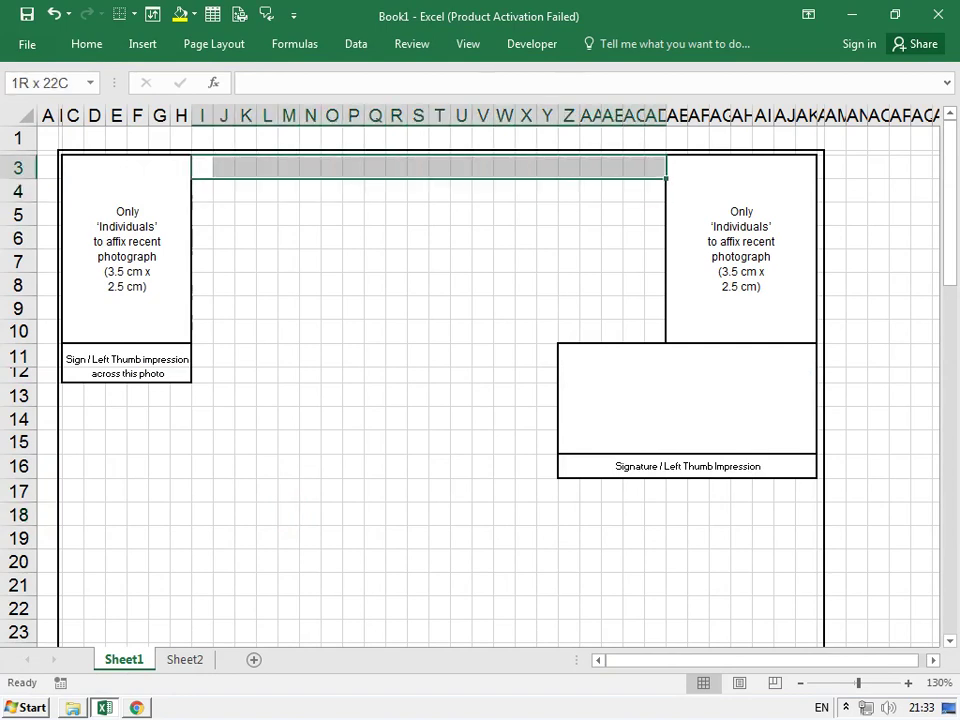
click(87, 44)
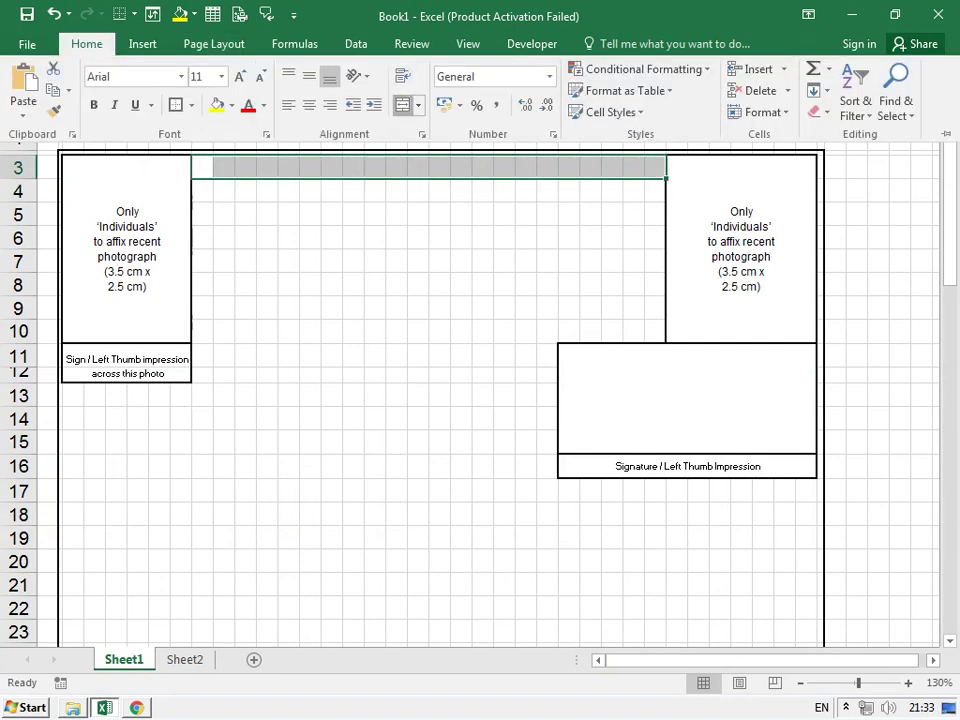
click(408, 105)
key(alt+Tab)
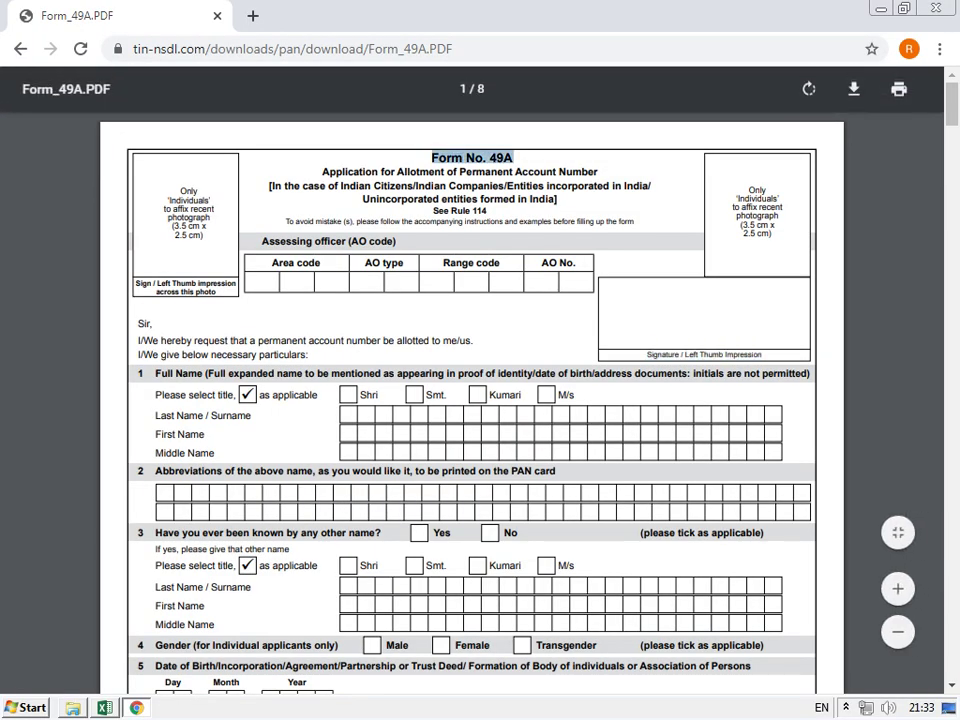
right_click(508, 160)
click(525, 171)
key(alt+Tab)
key(F2)
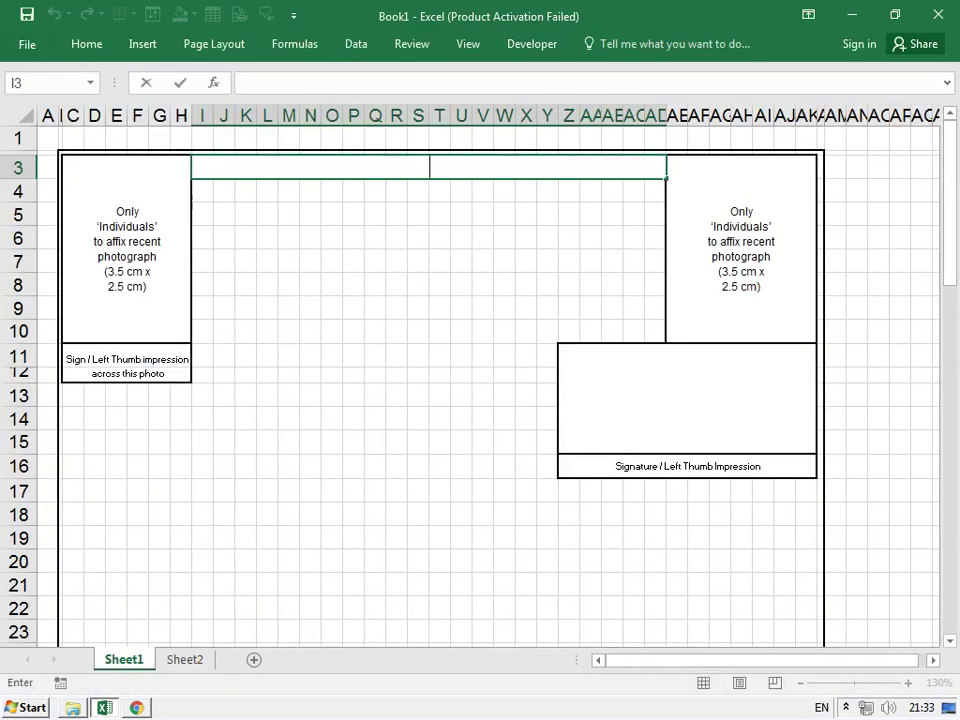
key(ctrl+v)
key(Return)
click(439, 190)
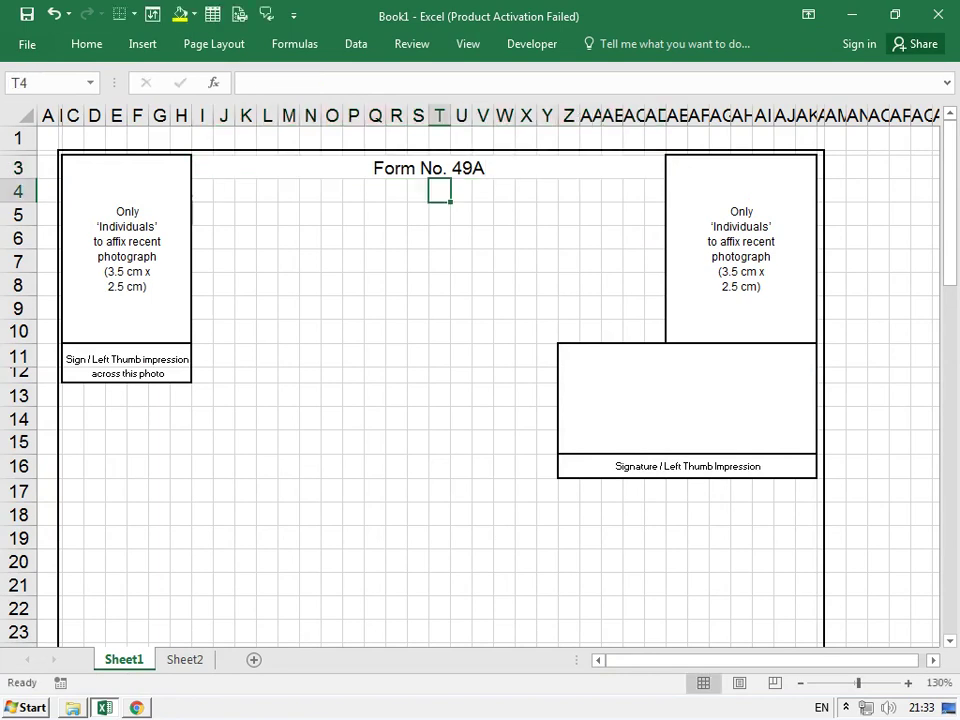
Make the 'Form No. 49A' heading bold
click(429, 168)
click(86, 43)
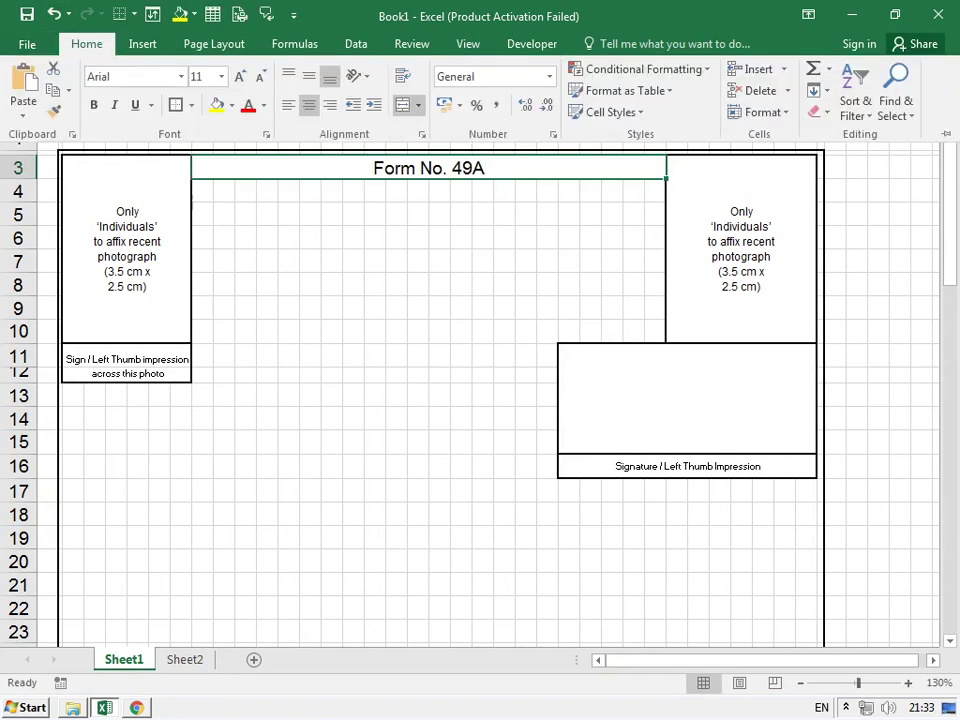
click(93, 105)
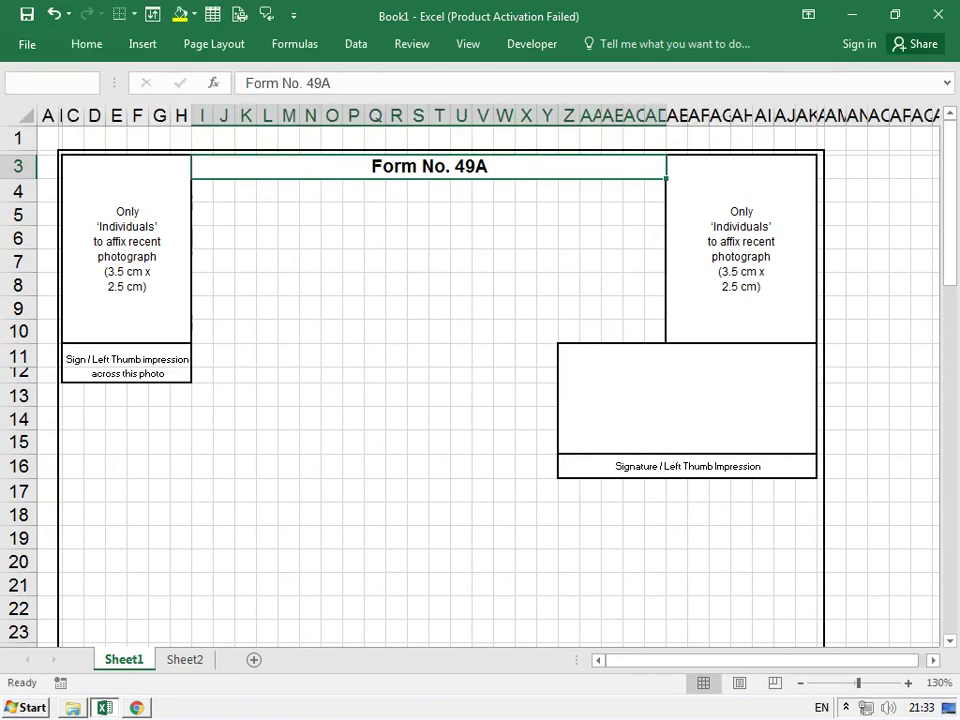
click(461, 331)
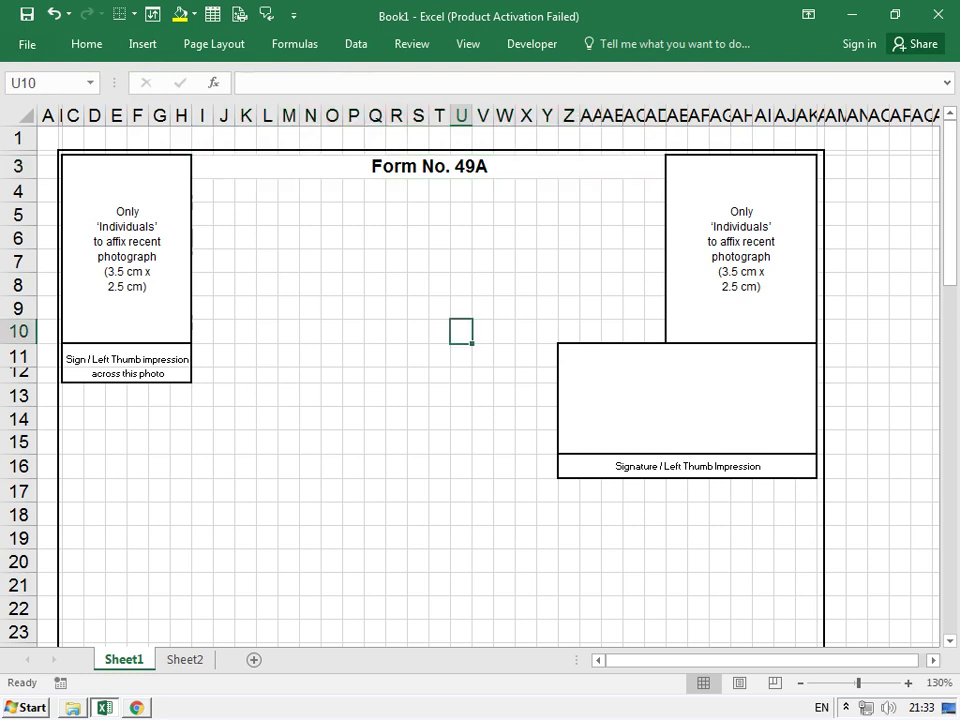
Copy the 'Application for Allotment of Permanent Account Number' line from the PDF, then select row 4
key(alt+Tab)
drag(322, 171, 598, 171)
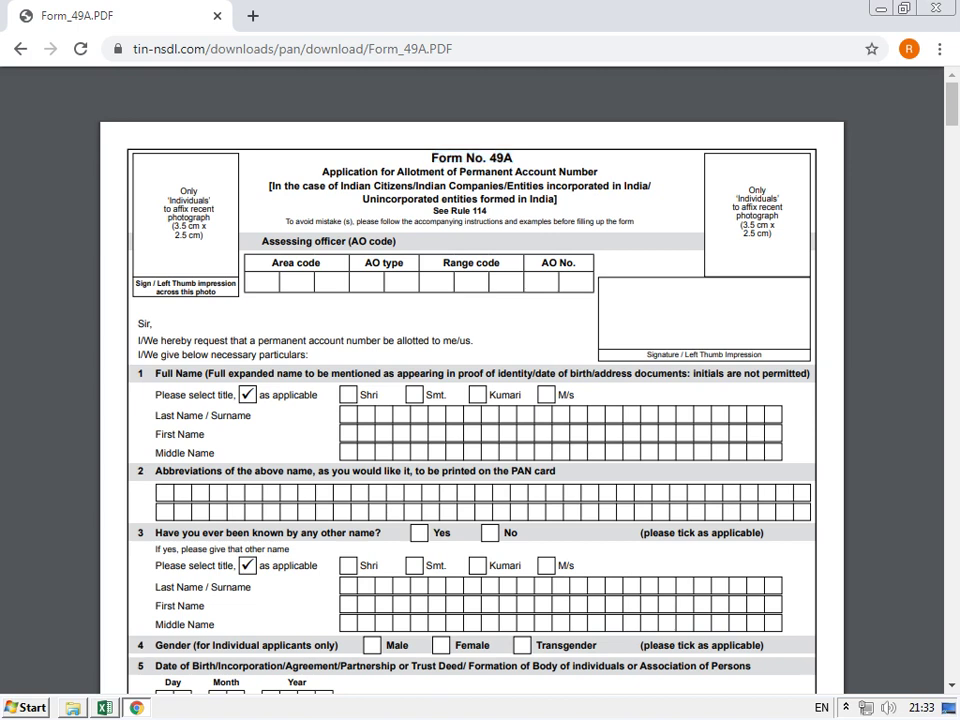
right_click(495, 172)
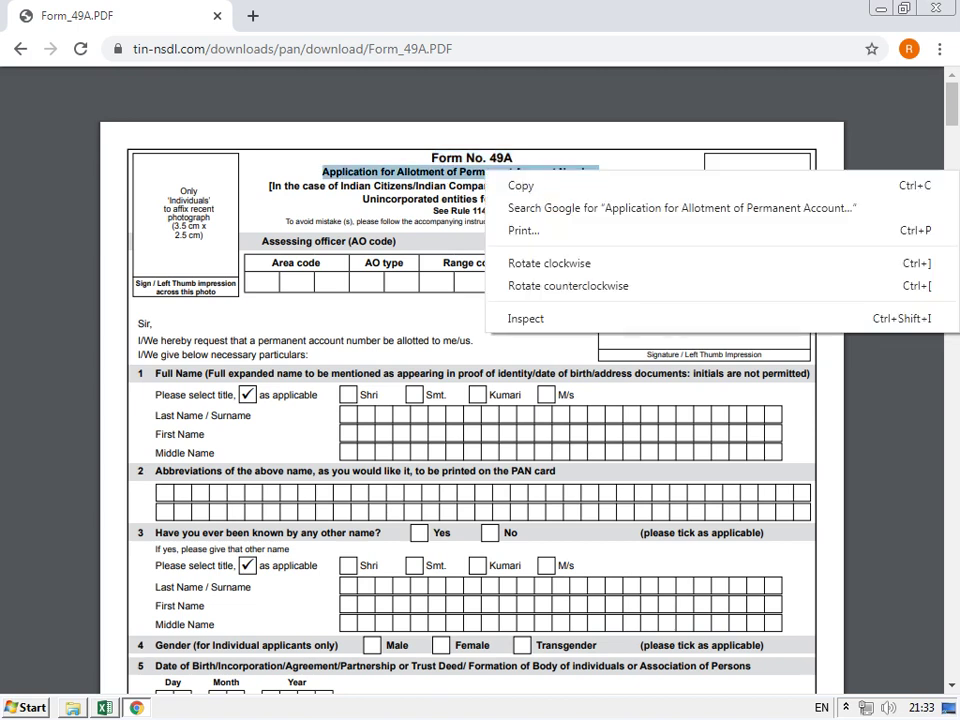
click(520, 186)
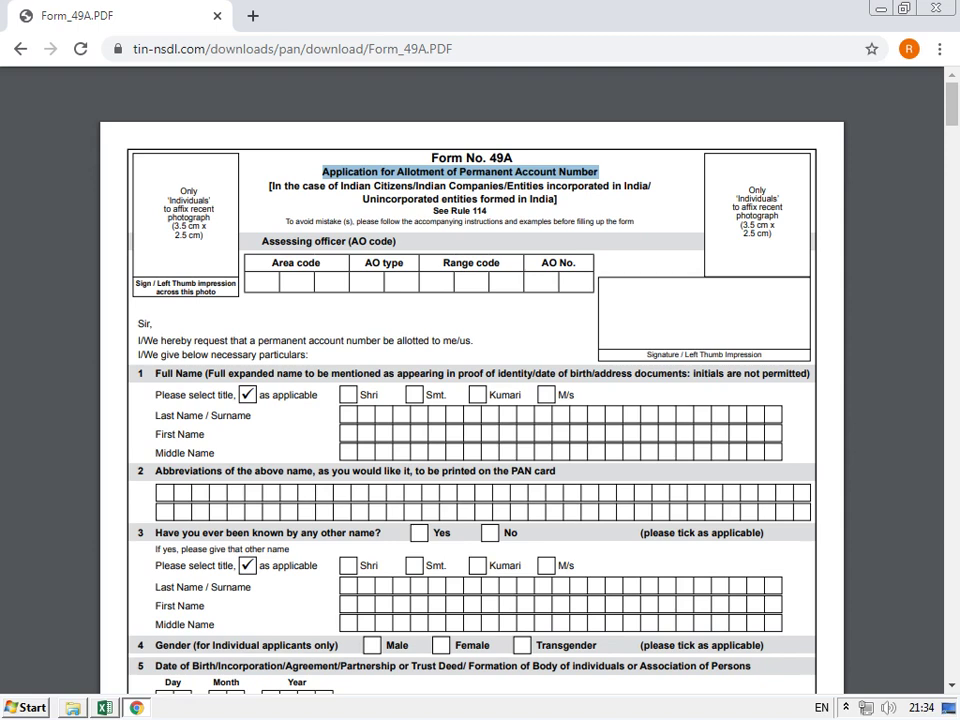
right_click(461, 176)
click(495, 187)
key(alt+Tab)
drag(202, 190, 655, 192)
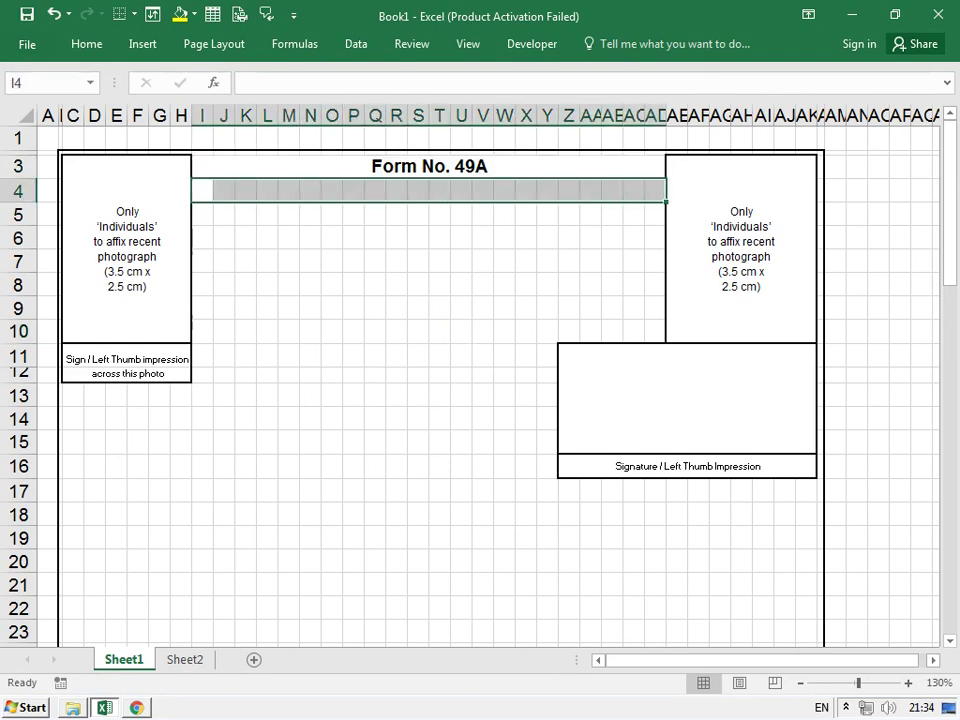
Merge I4:AD4 and enter 'Application for Allotment of Permanent Account Number'
click(86, 44)
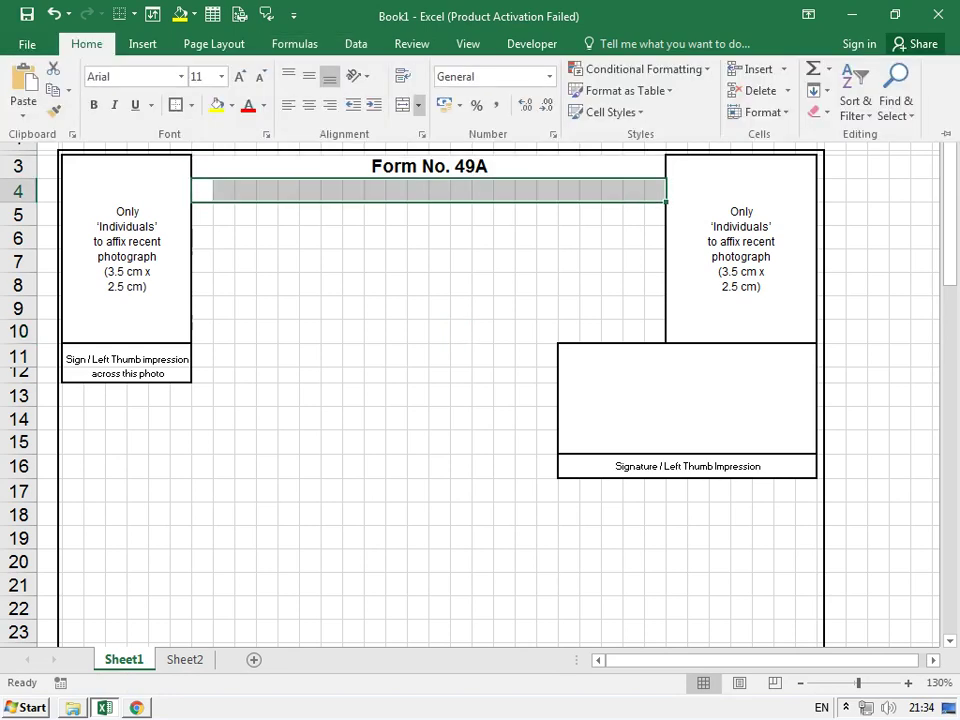
click(404, 105)
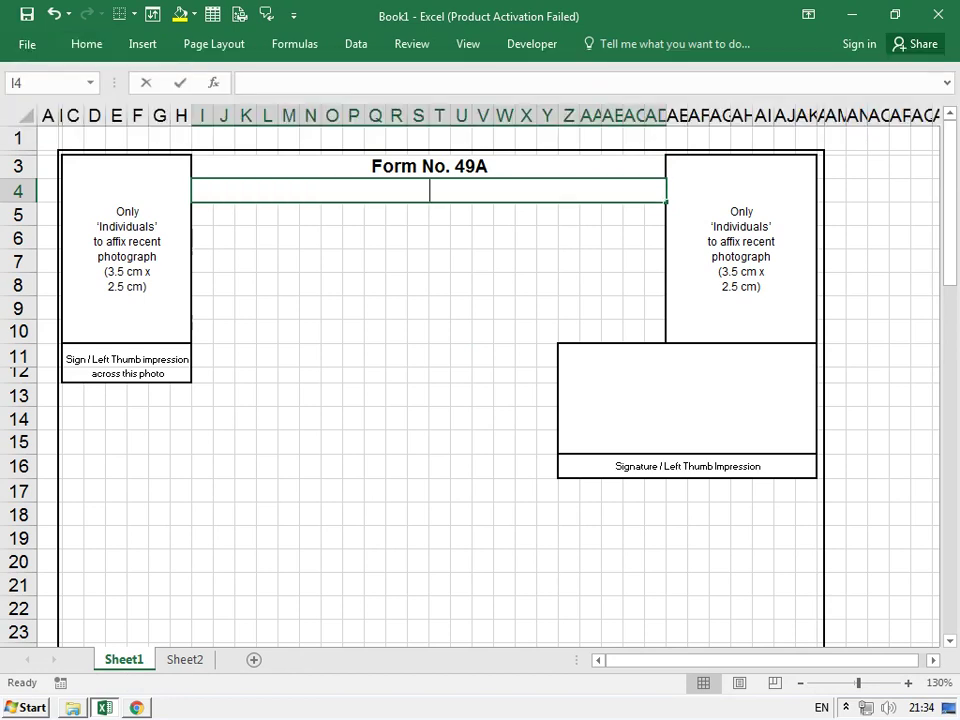
text(Application for Allotment of Permanent Account Number)
key(Return)
click(353, 214)
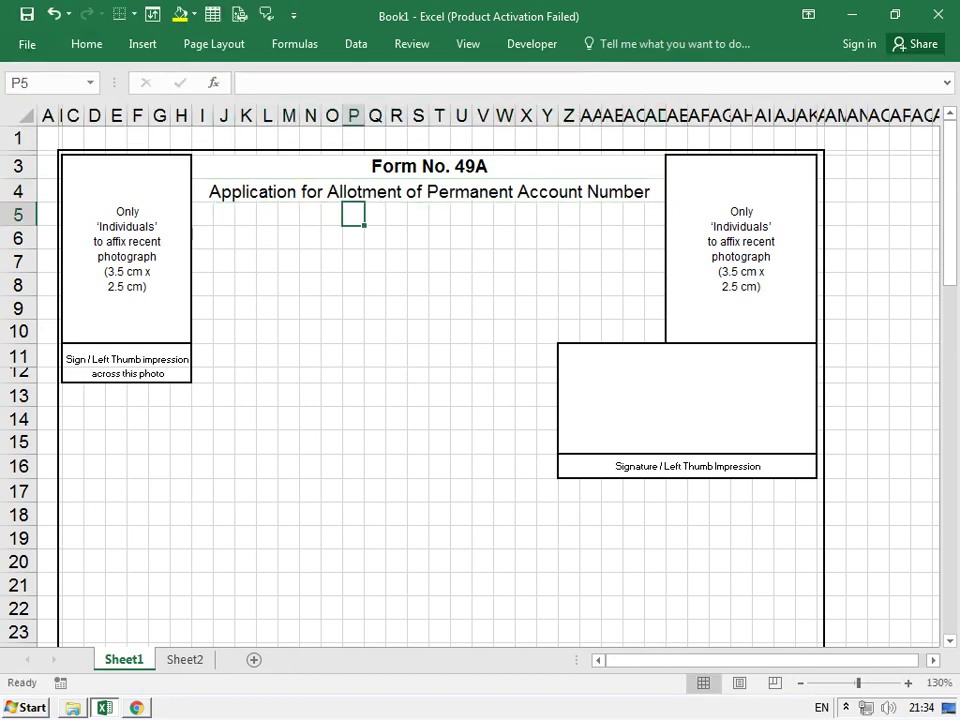
key(Left)
key(Up)
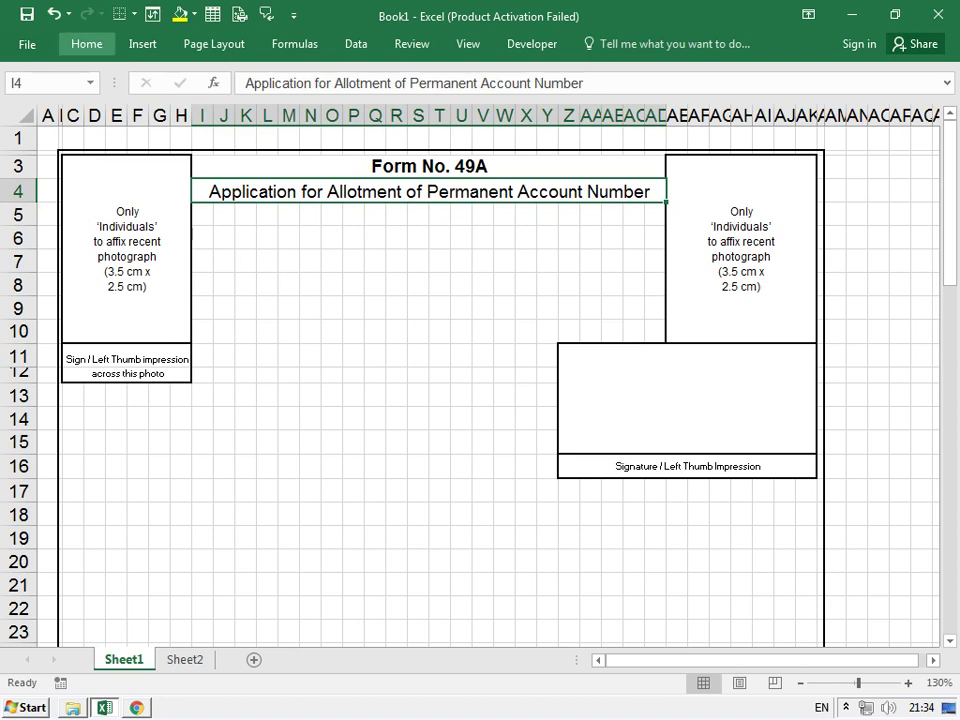
Shrink the subtitle to font size 8 and make it bold
click(86, 44)
click(259, 77)
click(259, 77)
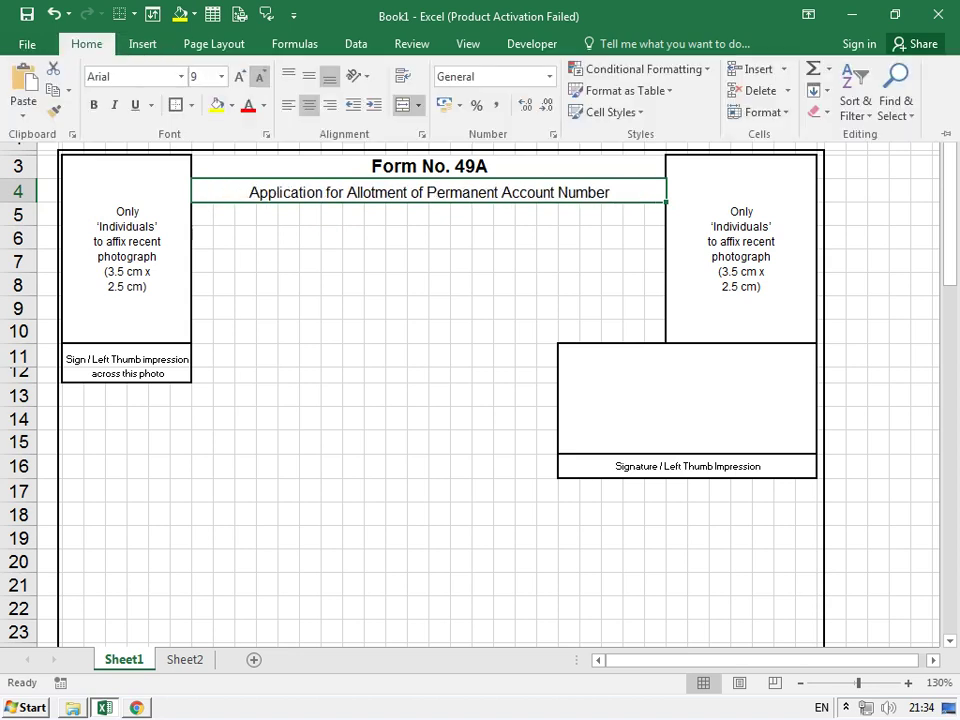
click(259, 77)
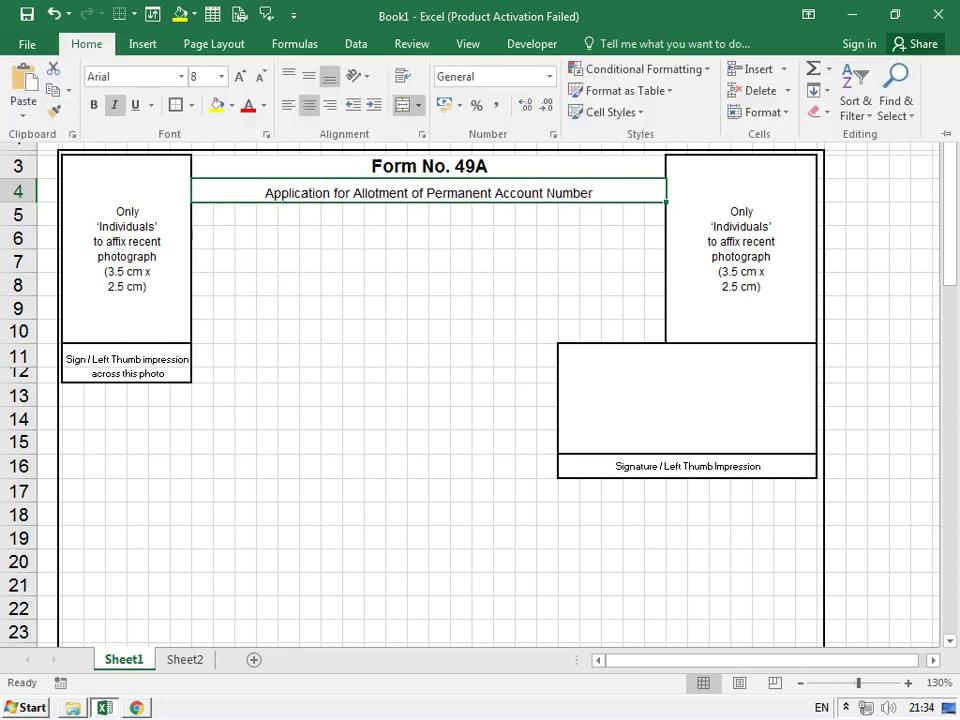
click(93, 105)
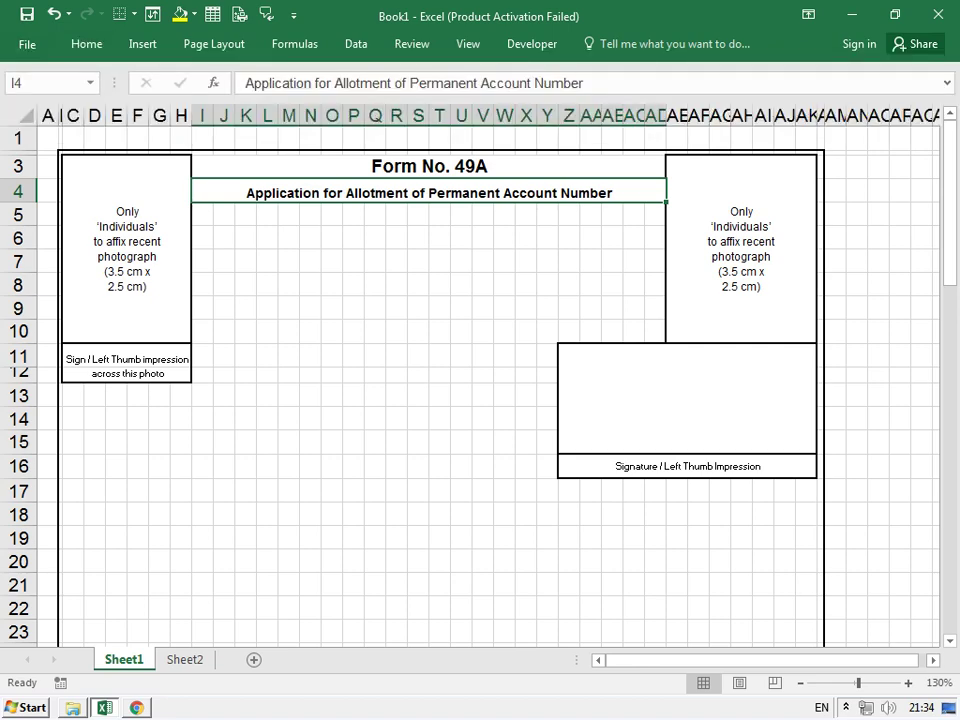
click(418, 284)
Copy the line about Indian citizens and companies from the PDF, then select row 5
key(alt+Tab)
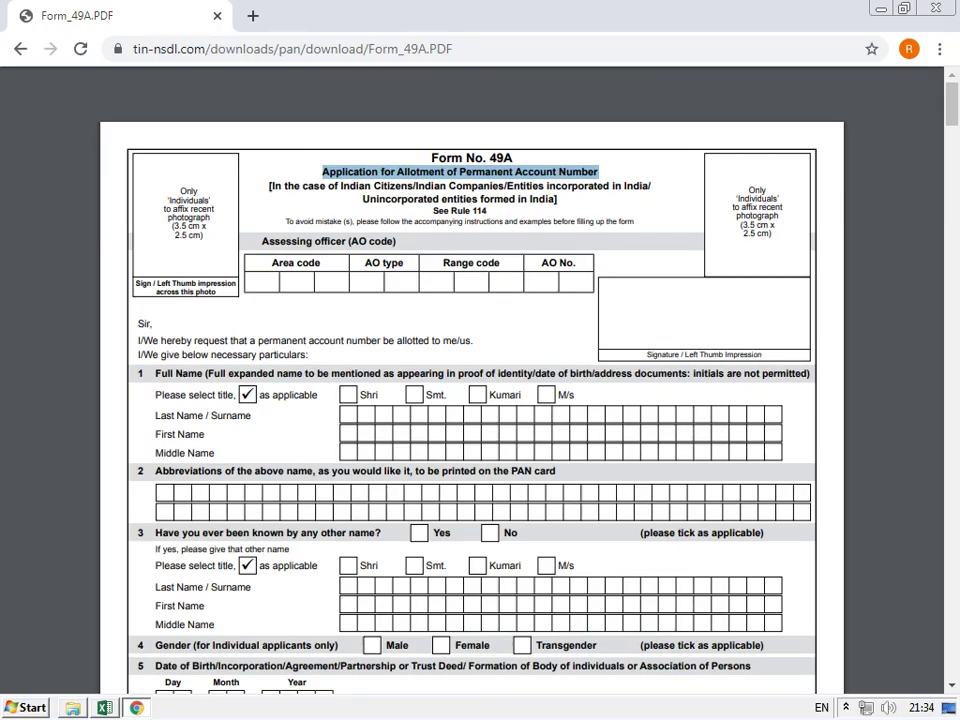
drag(269, 185, 651, 185)
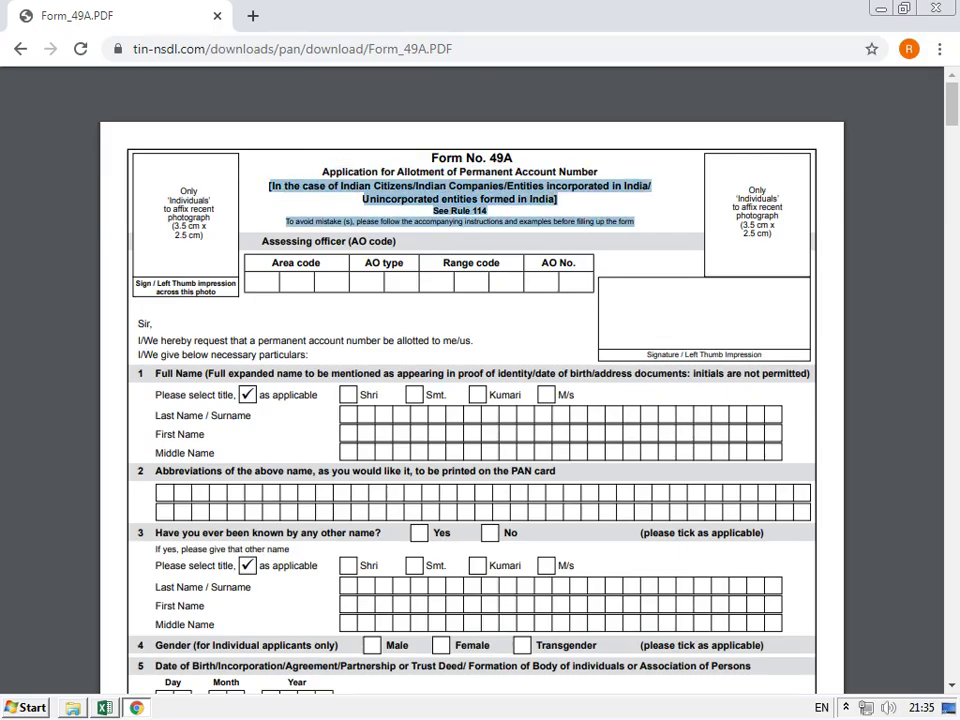
right_click(492, 186)
click(514, 197)
key(alt+Tab)
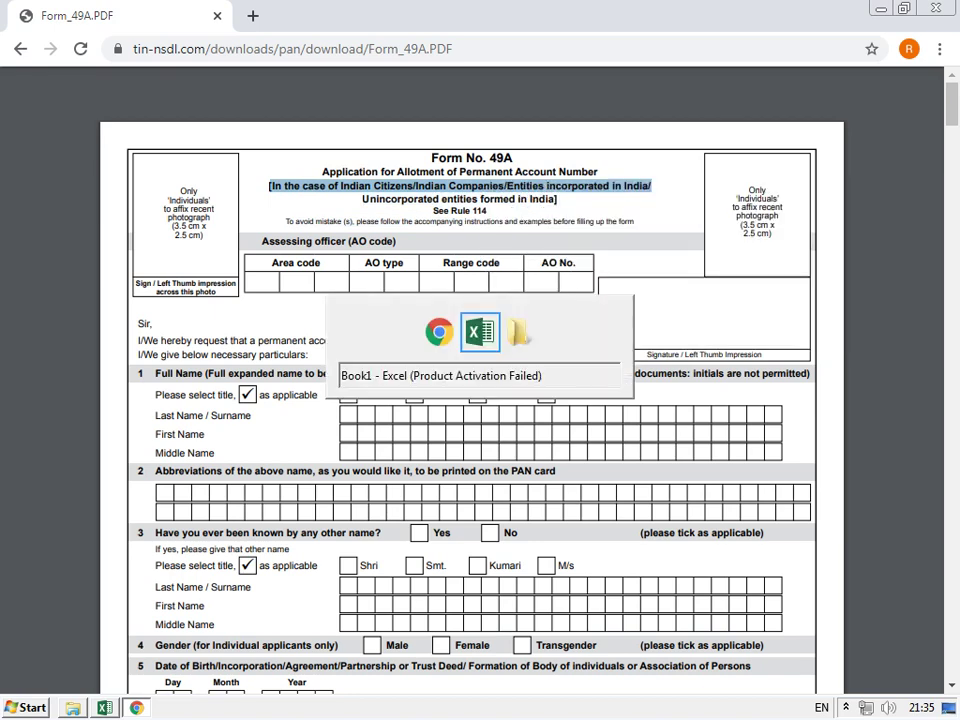
drag(202, 214, 655, 214)
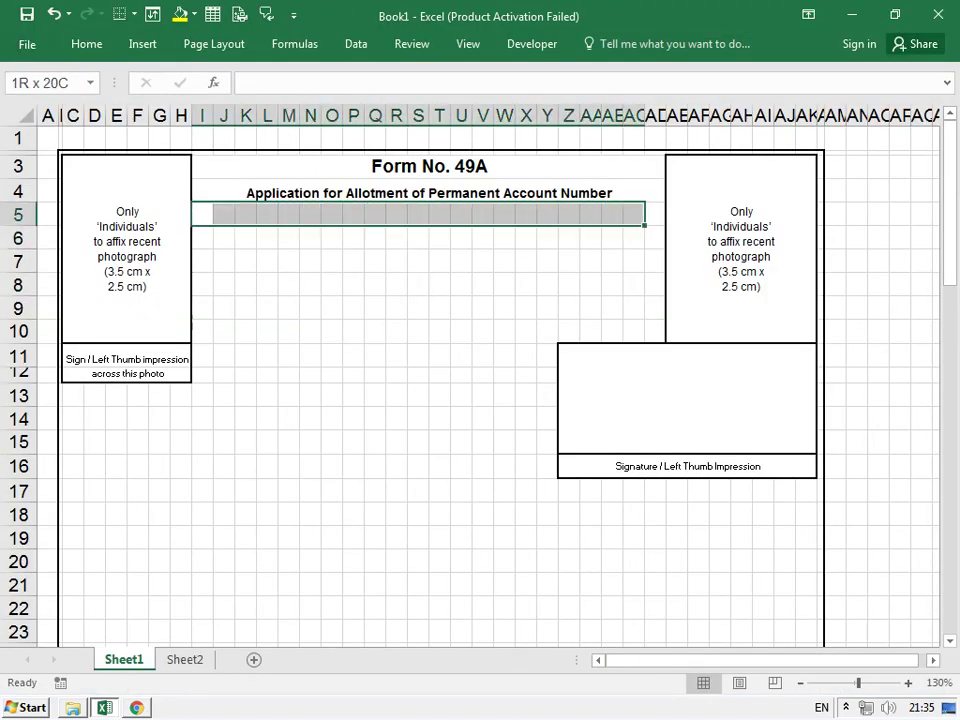
Merge I5:AD5 and paste the '[In the case of Indian Citizens/…' line into it
click(86, 44)
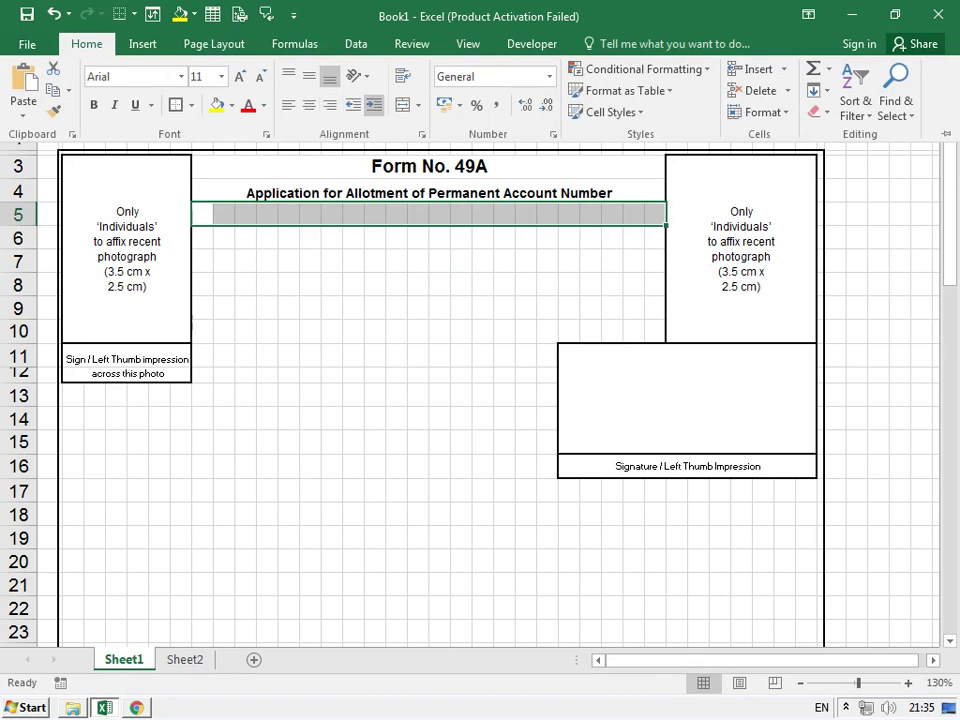
click(403, 104)
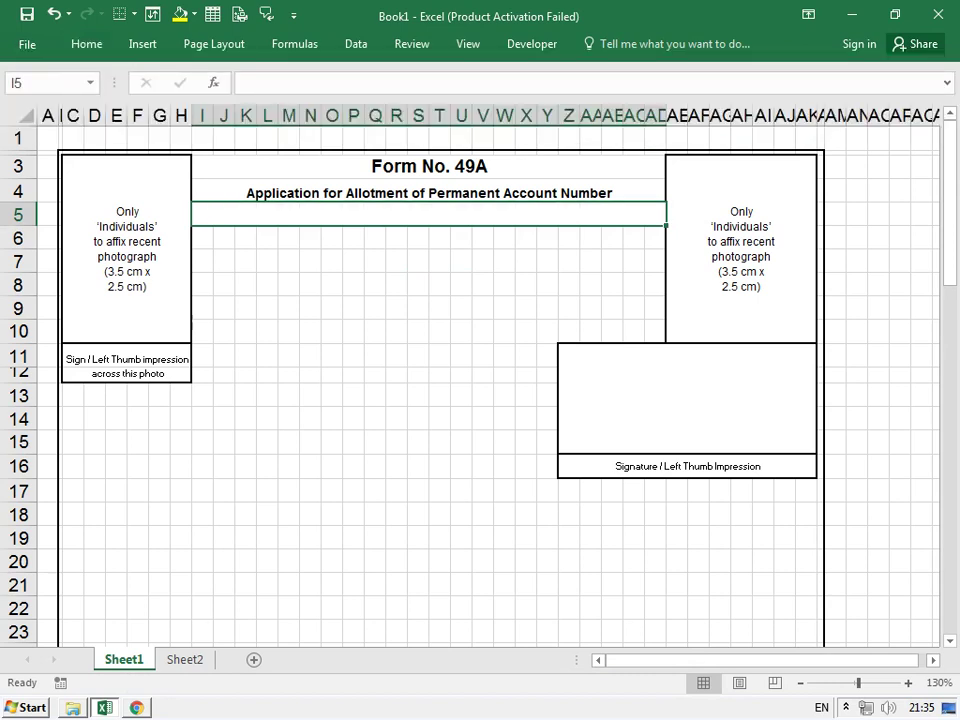
key(ctrl+v)
key(Return)
click(428, 214)
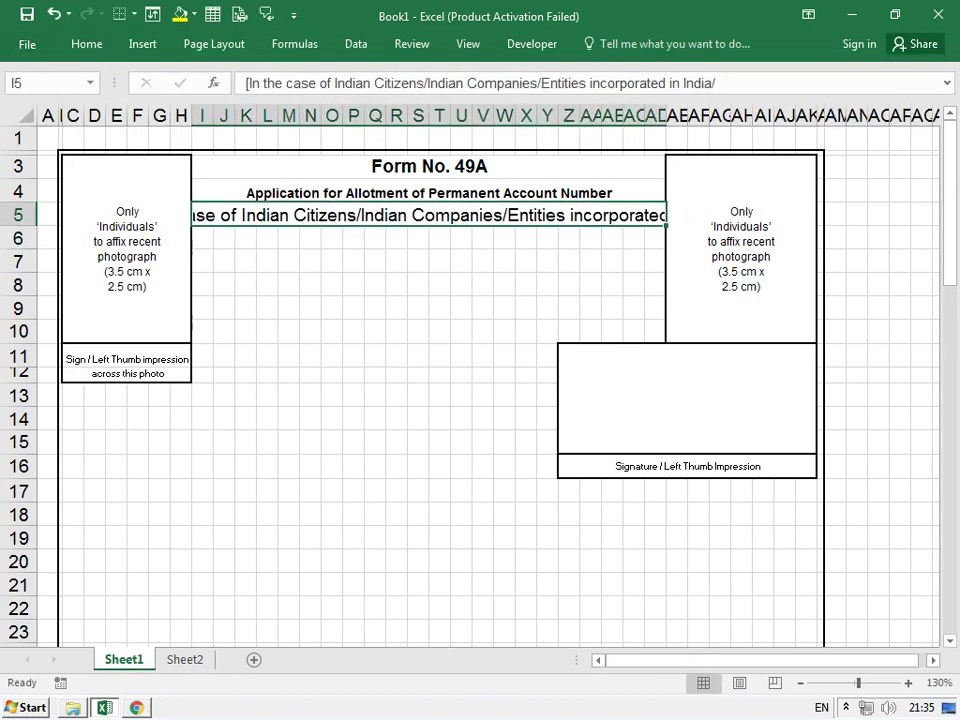
Reduce the row 5 line to font size 7 and centre it vertically
click(86, 44)
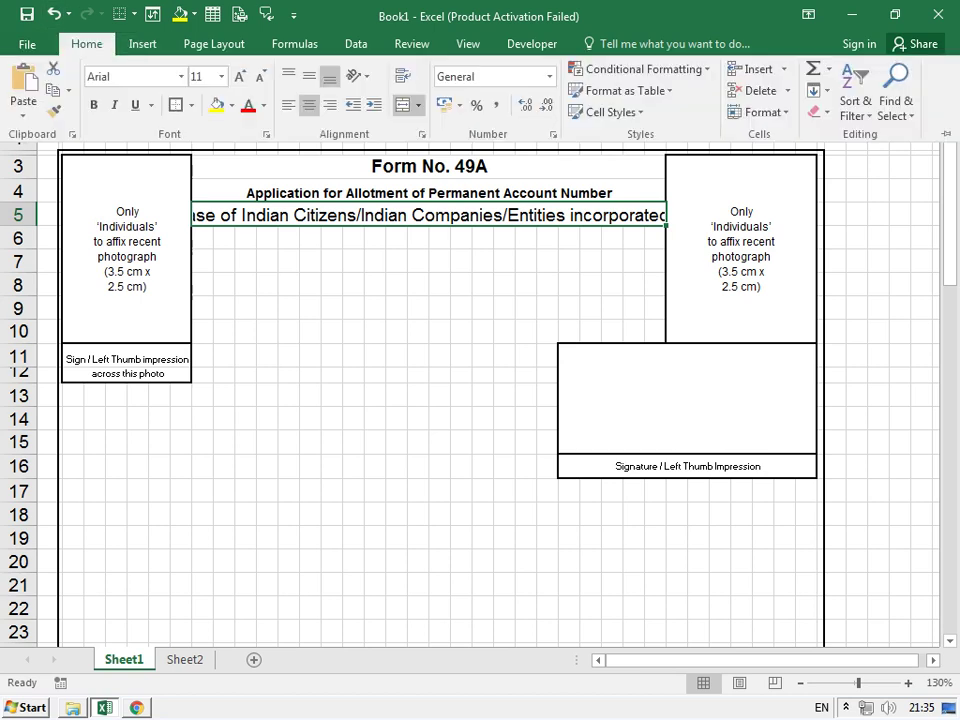
click(259, 76)
click(259, 76)
click(259, 76)
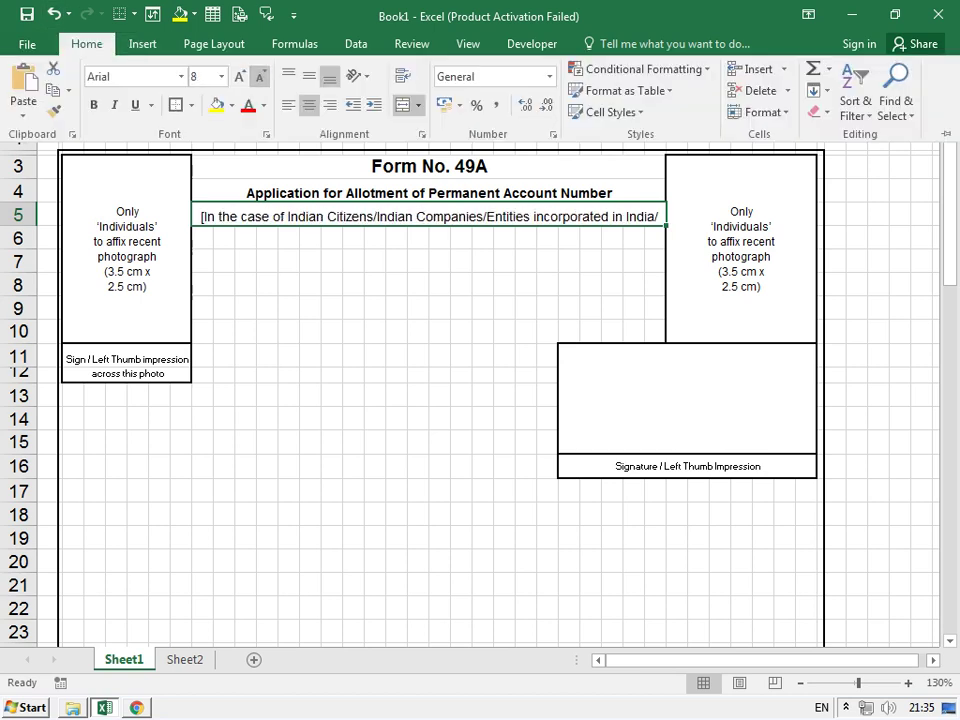
click(198, 76)
text(7)
key(Return)
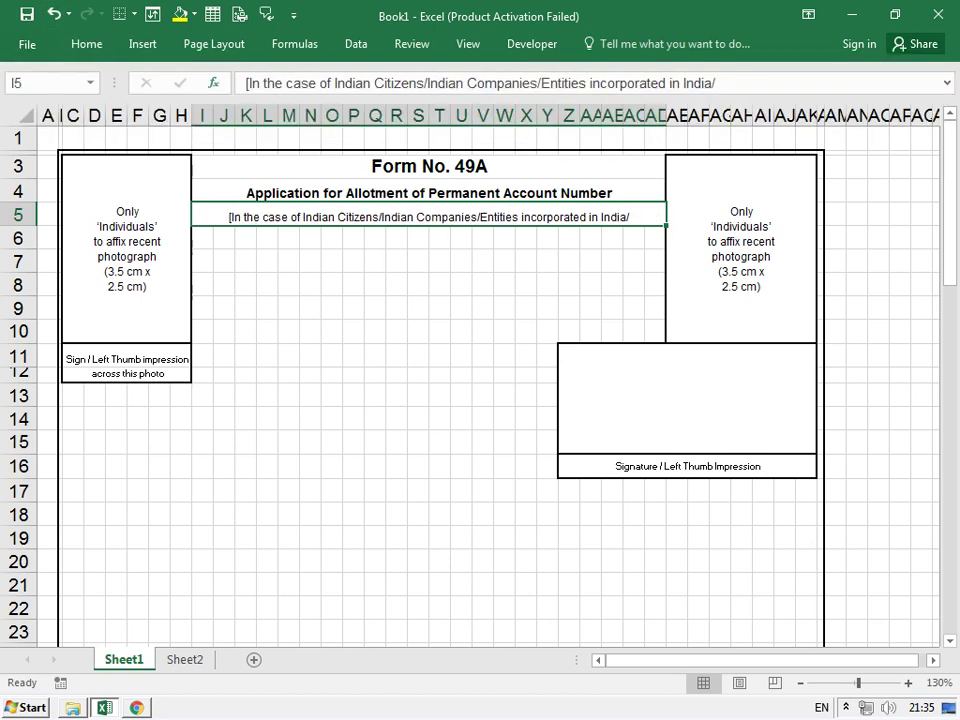
click(375, 331)
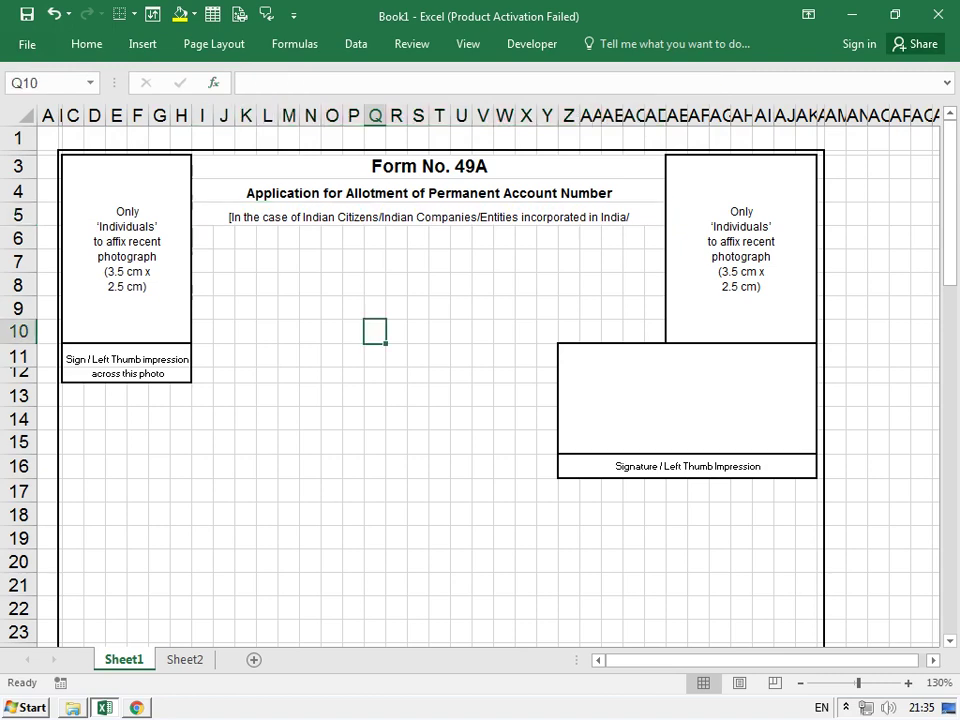
click(430, 216)
click(87, 44)
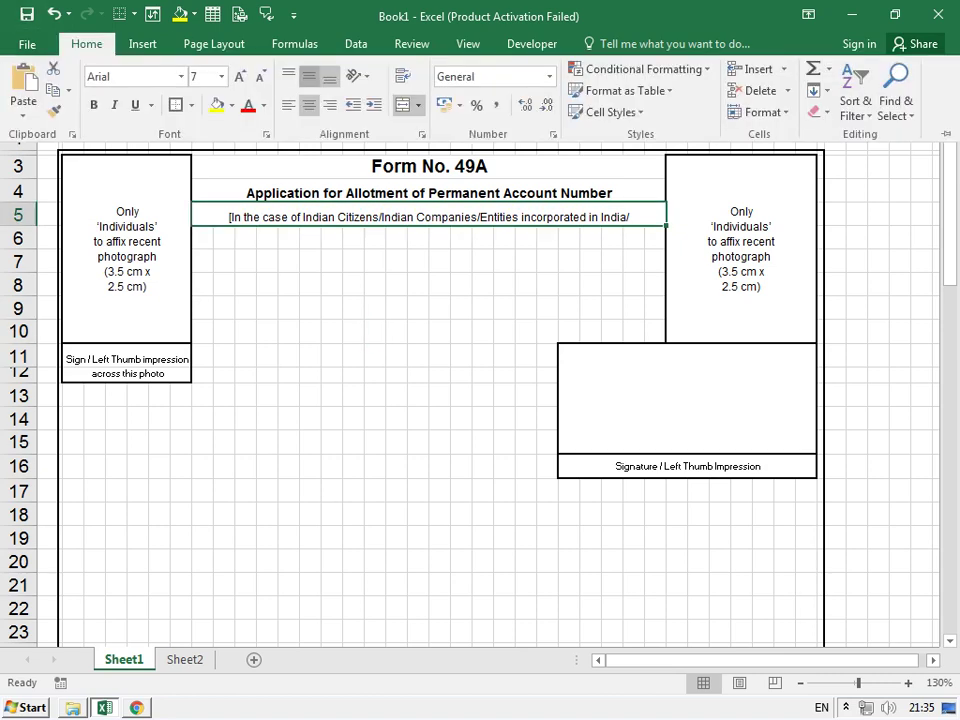
click(308, 76)
Make the row 5 line bold after checking it against the PDF
key(alt+Tab)
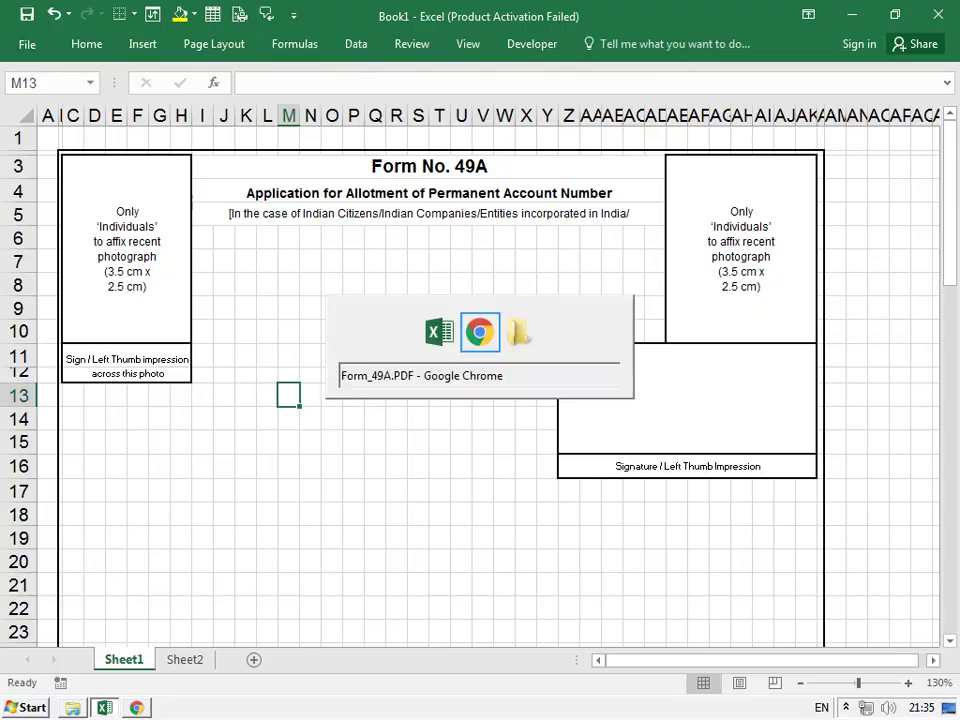
key(alt+Tab)
click(430, 213)
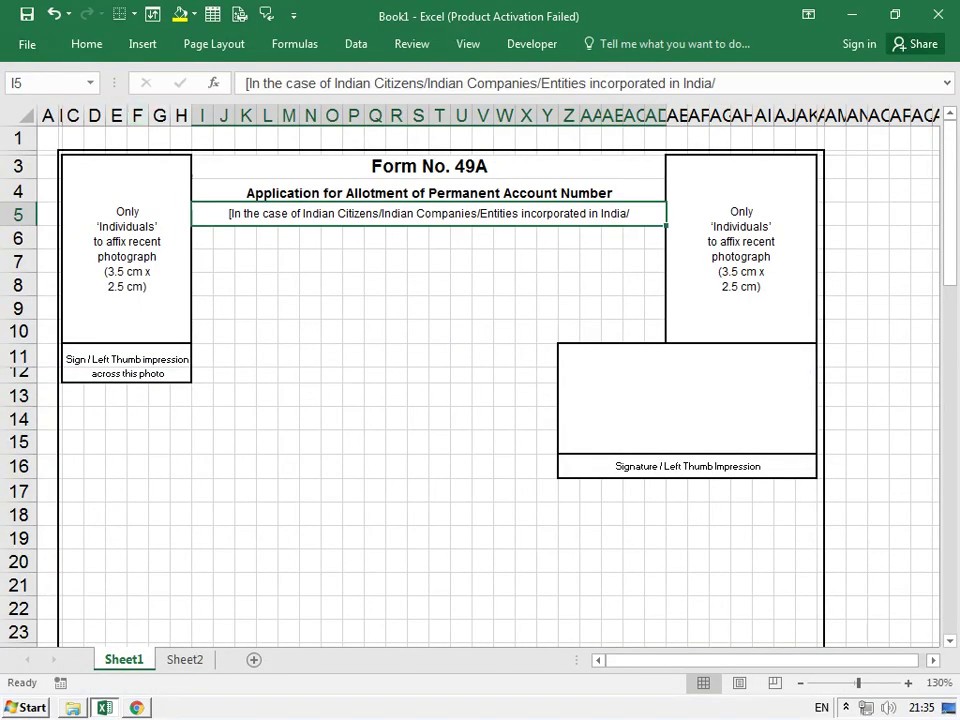
click(86, 44)
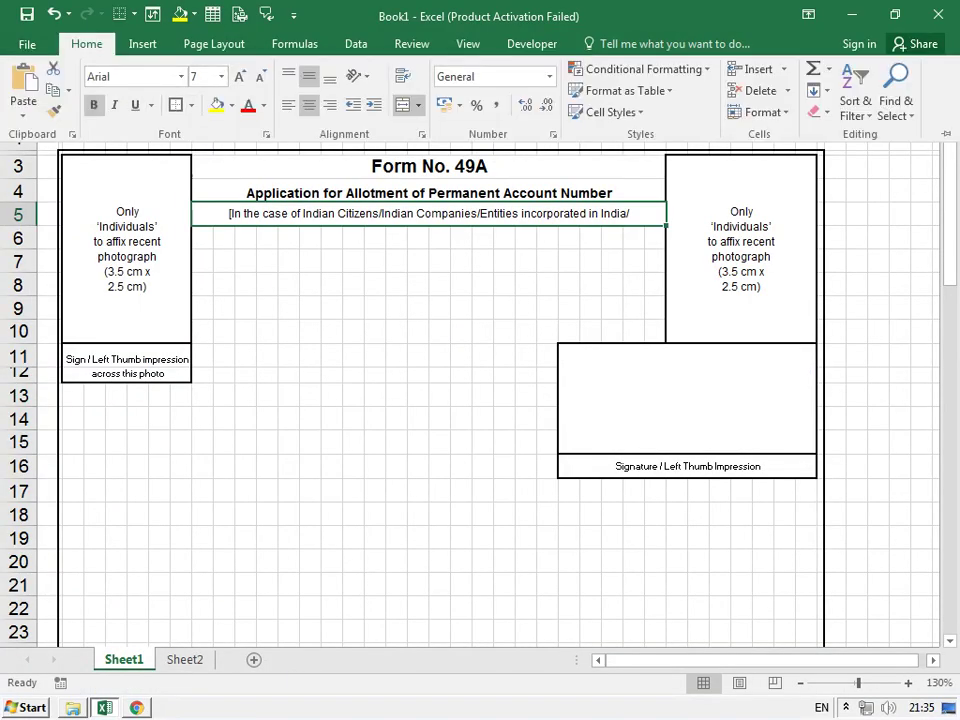
click(93, 105)
click(310, 308)
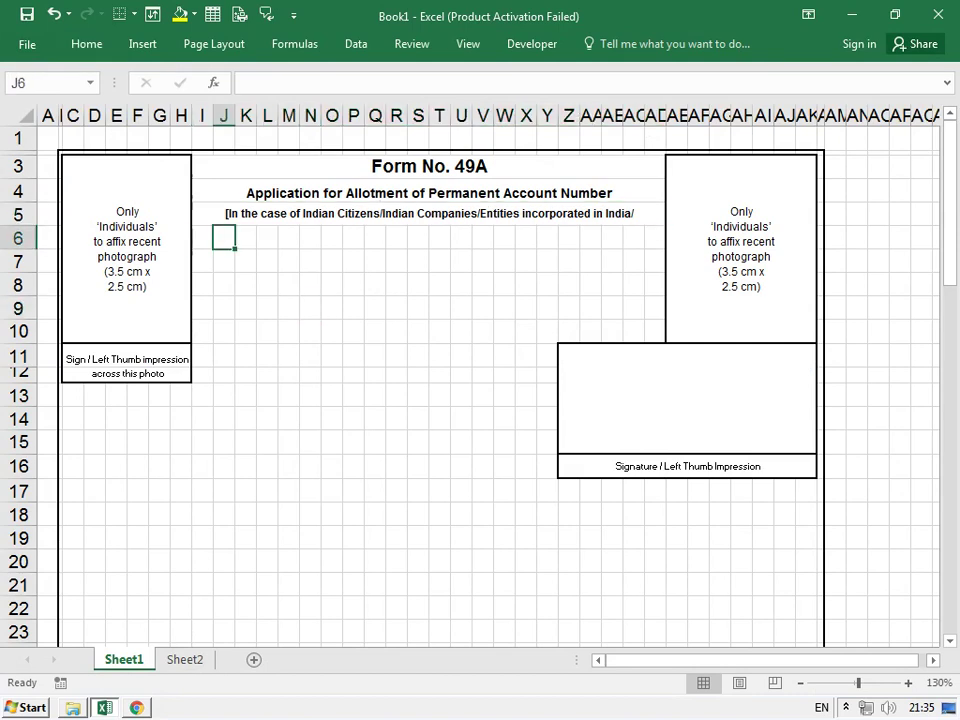
Compare the header rows with the PDF and retry sizes 8 and 7 on row 5
drag(224, 237, 660, 237)
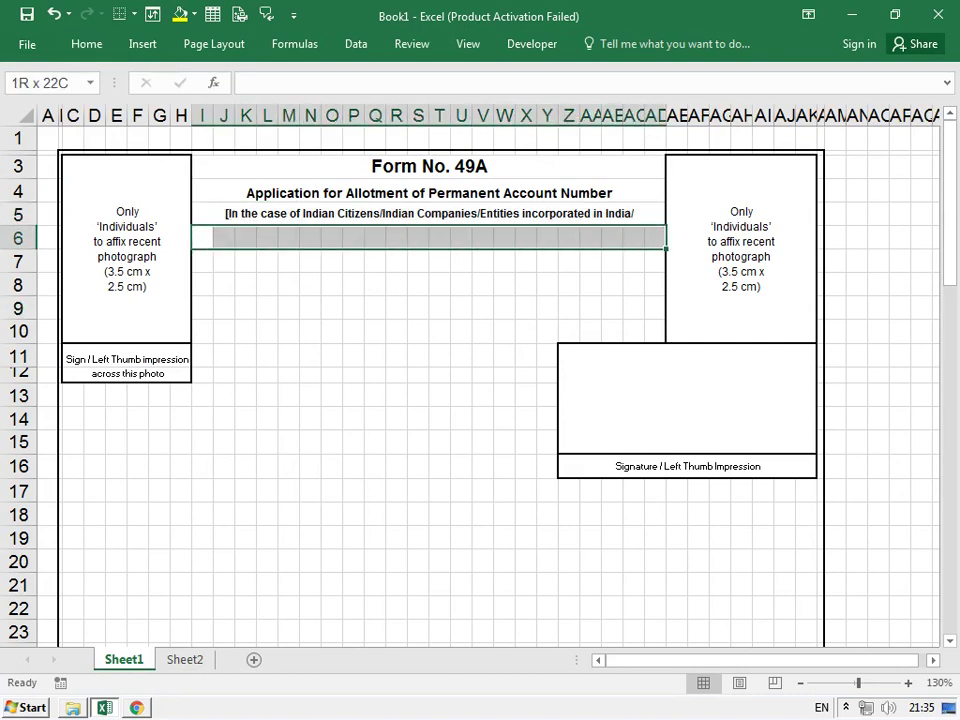
key(alt+Tab)
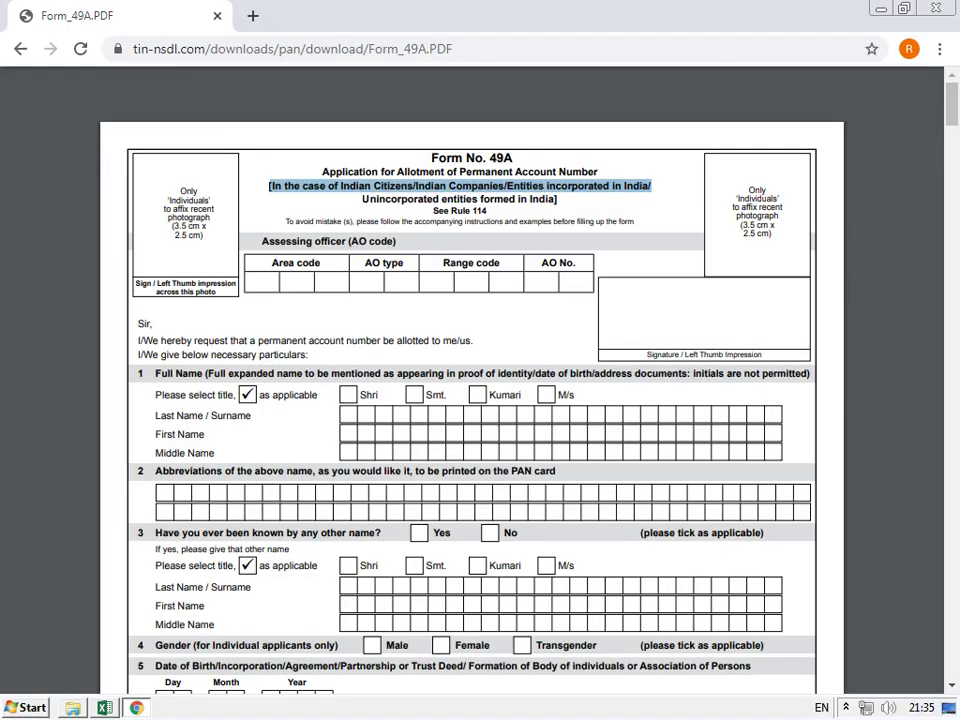
key(alt+Tab)
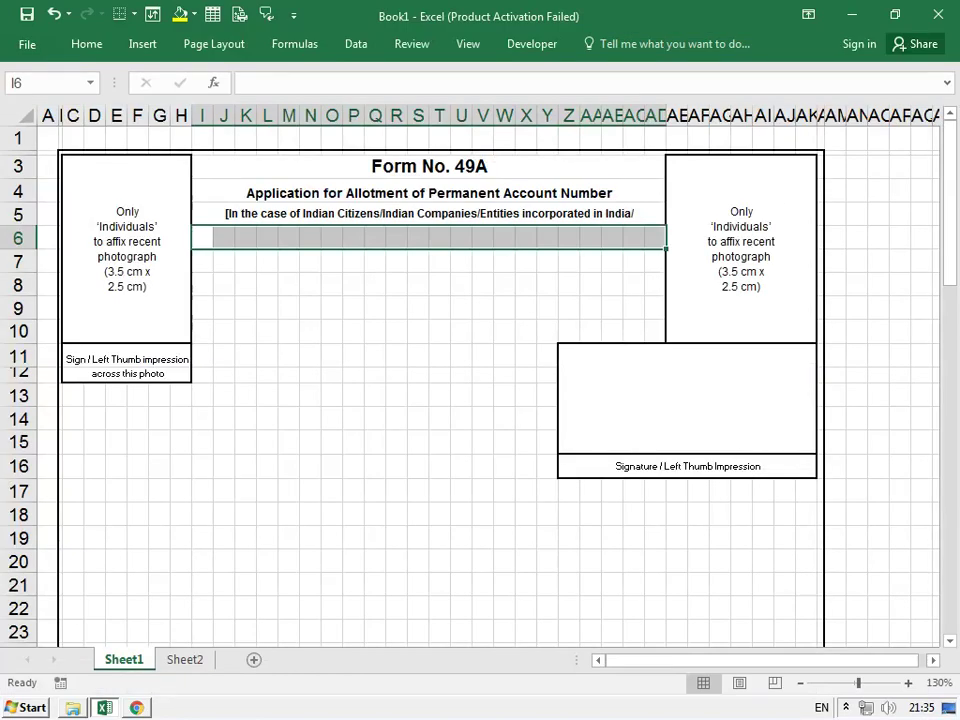
click(428, 192)
key(alt+Tab)
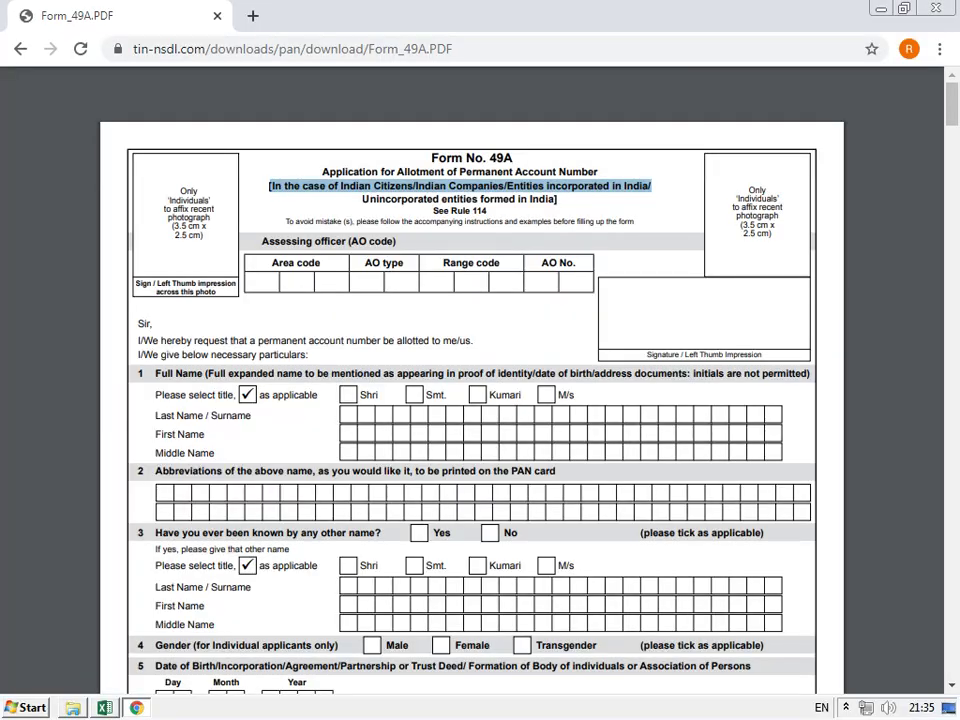
key(alt+Tab)
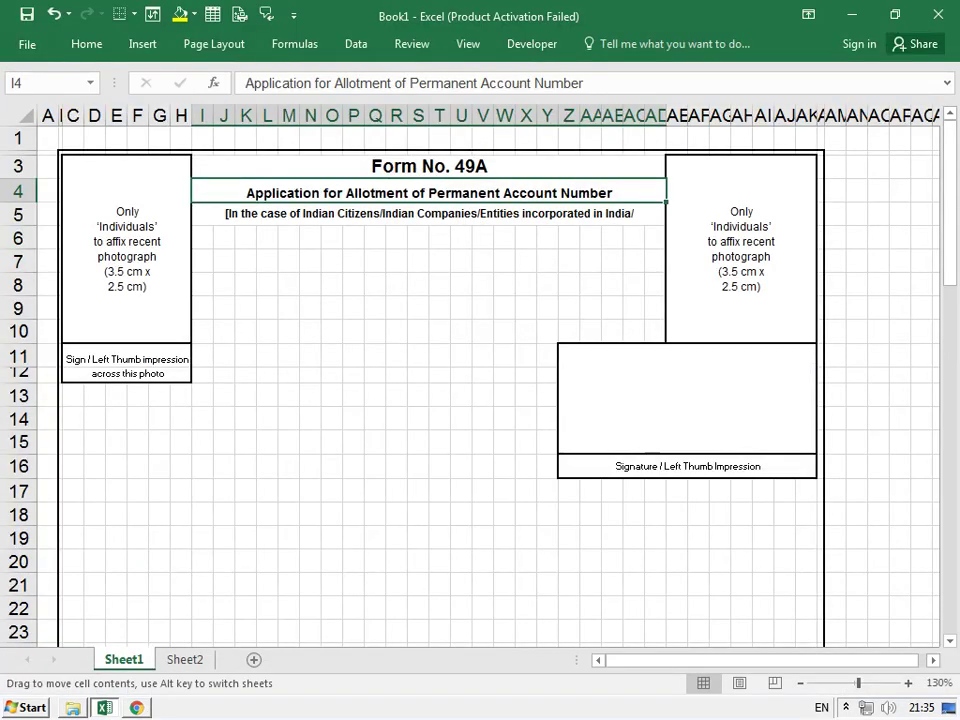
click(428, 213)
click(86, 44)
text(8)
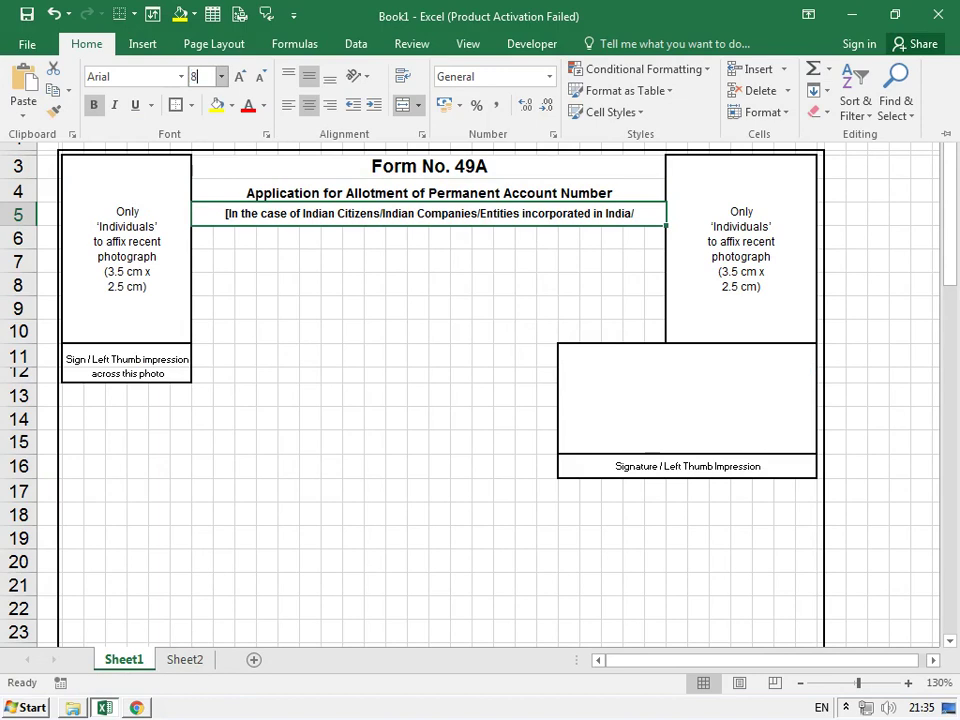
key(Return)
click(86, 44)
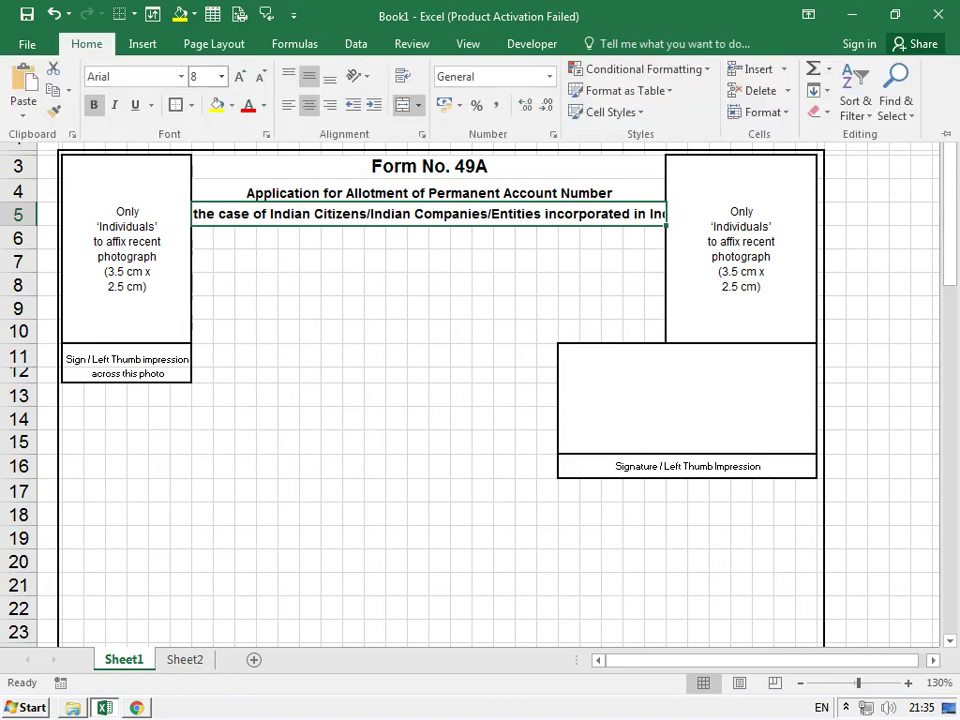
click(203, 76)
text(7.)
key(Return)
click(396, 259)
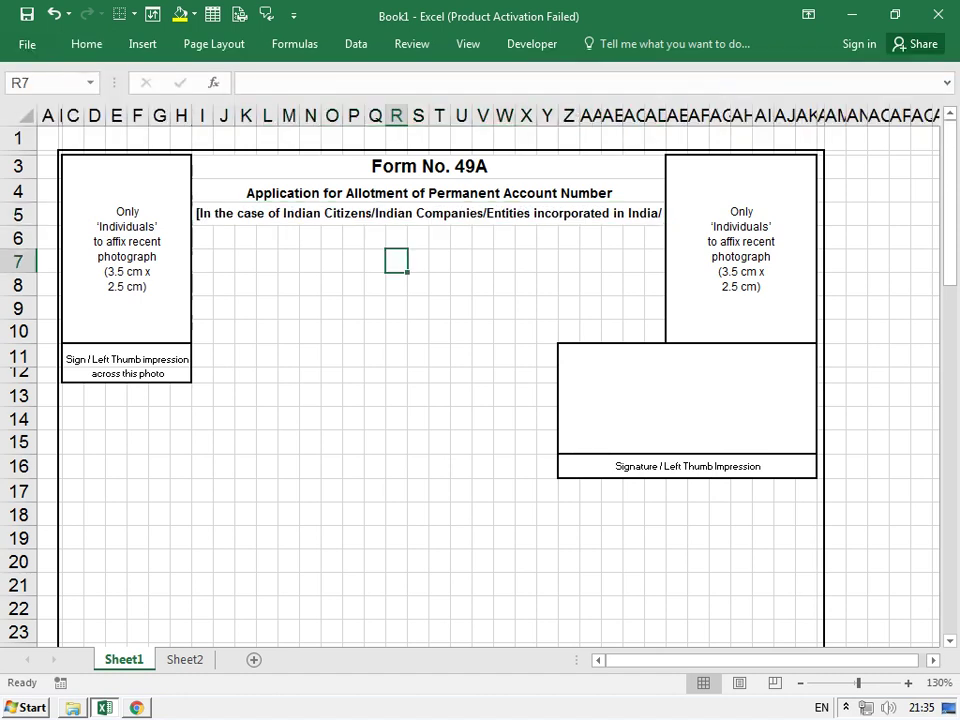
Set the row 5 line's font size to 6.5
click(430, 213)
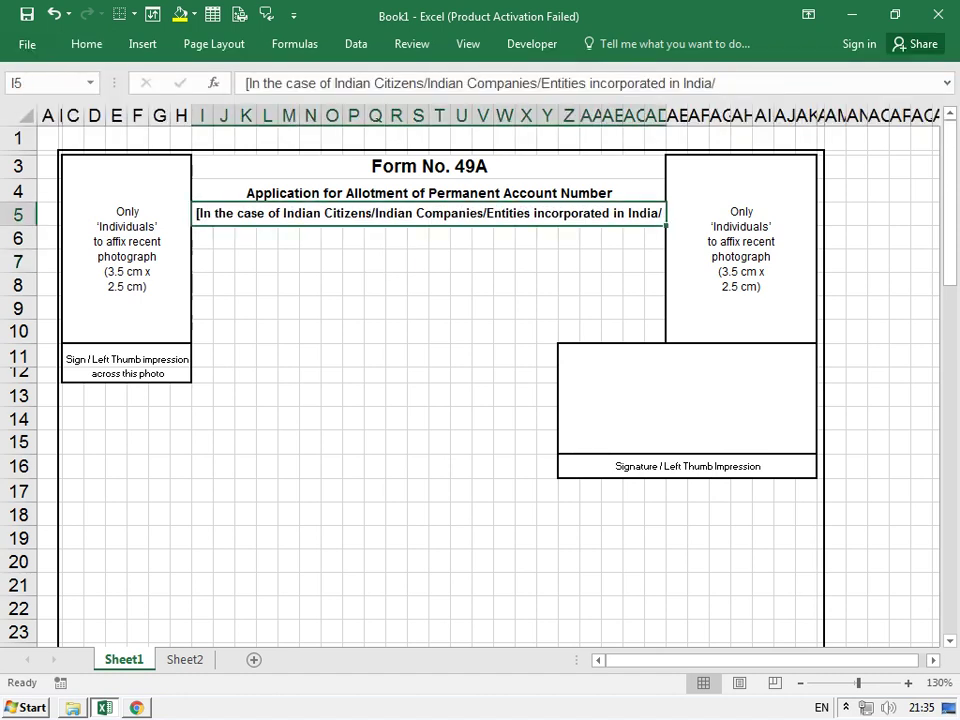
click(86, 44)
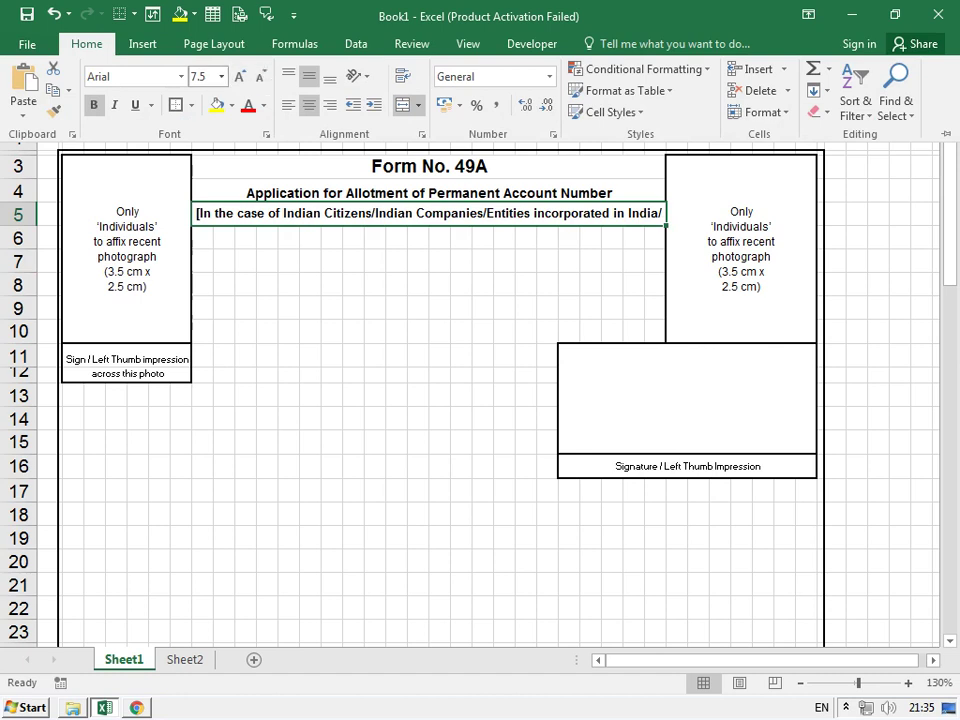
click(198, 76)
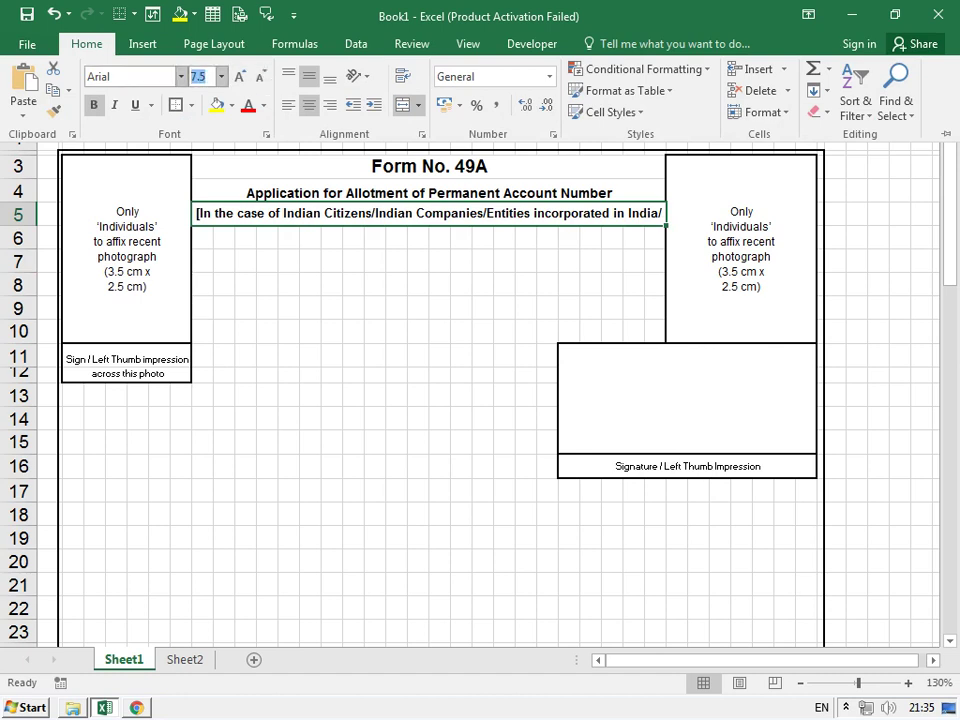
text(6.5)
key(Return)
Shrink the row 4 title to font size 7.5 and check it against the PDF
click(430, 192)
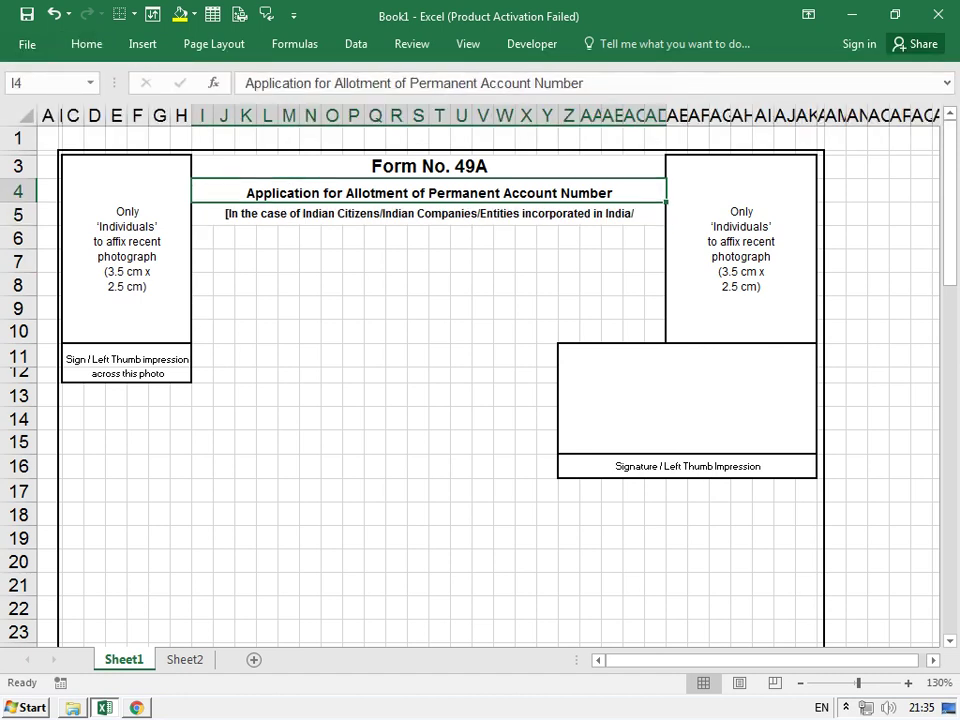
click(86, 44)
click(198, 76)
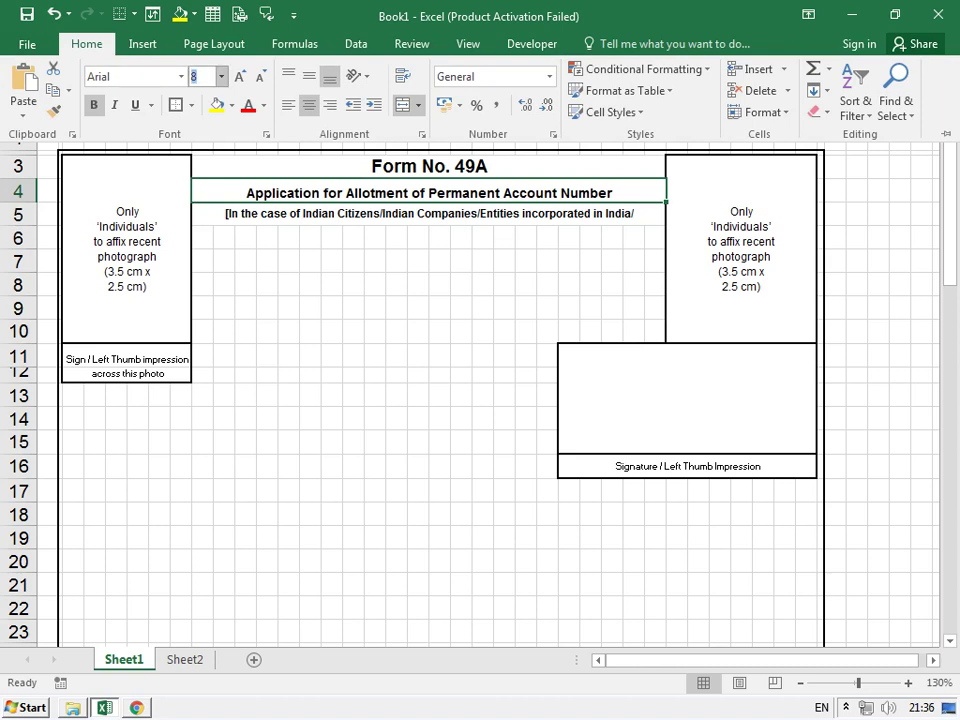
text(5)
key(Return)
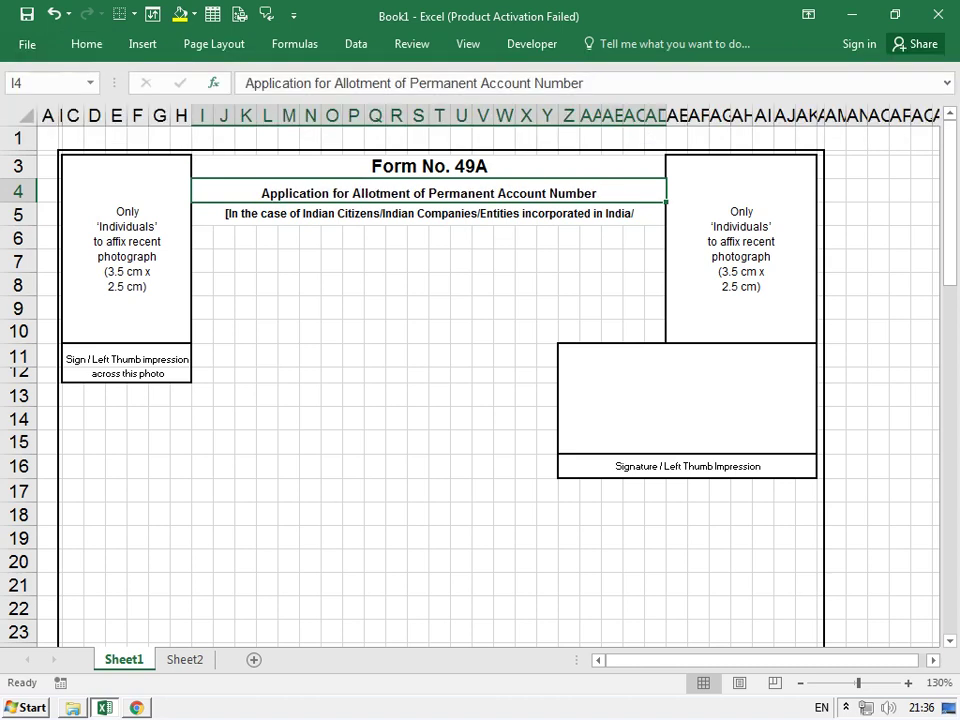
click(311, 307)
key(alt+Tab)
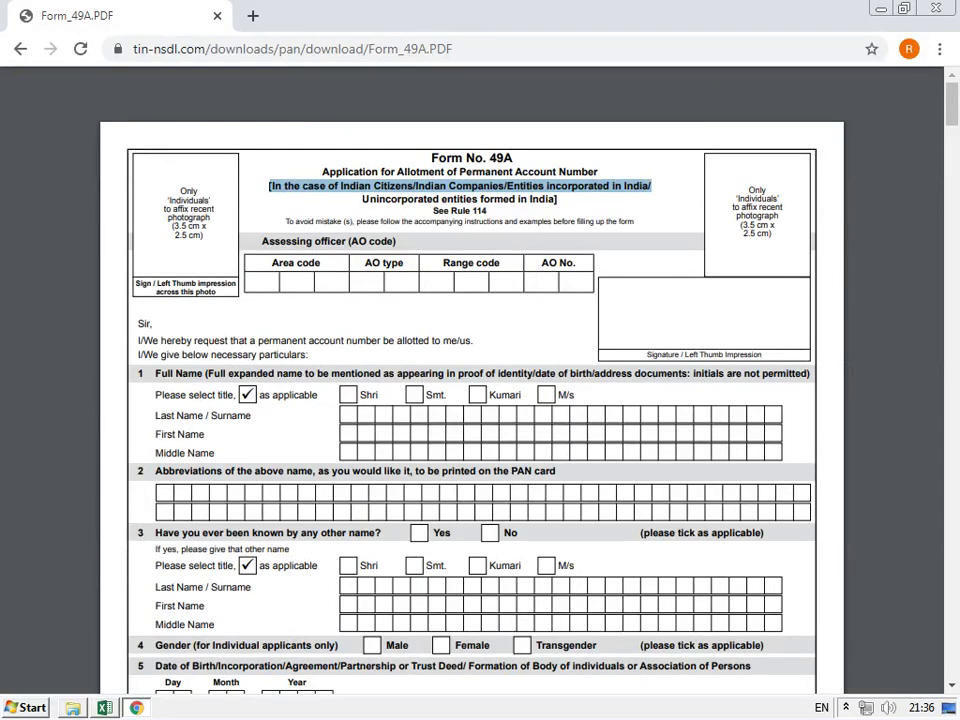
key(alt+Tab)
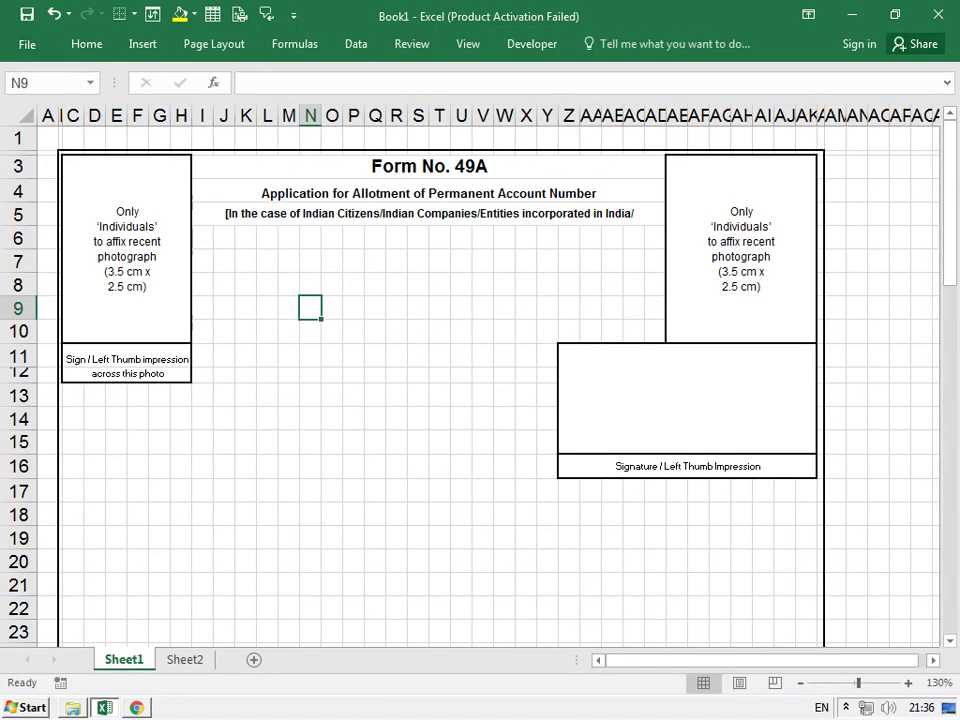
Merge I6:AD6, then select the 'Unincorporated entities formed in India]' line in the PDF
drag(202, 237, 655, 237)
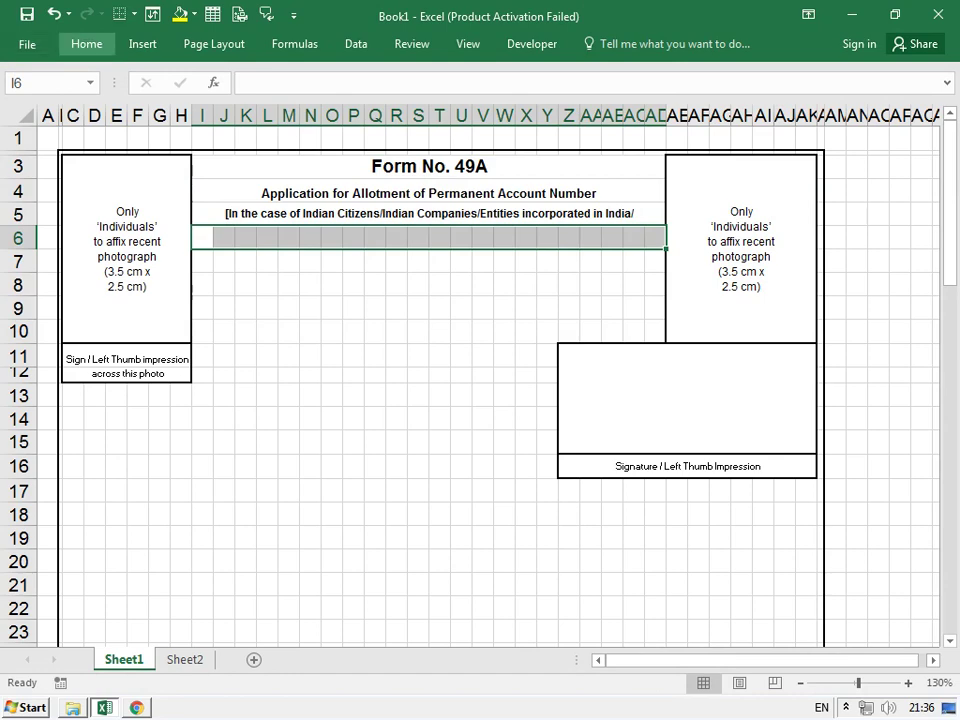
click(86, 44)
click(403, 104)
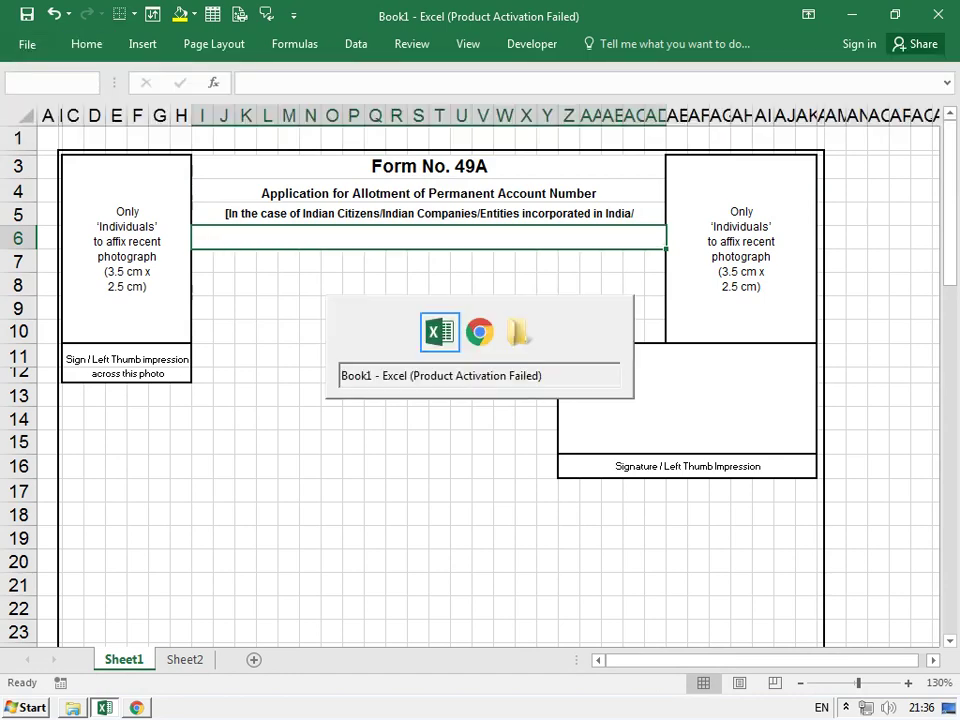
key(alt+Tab)
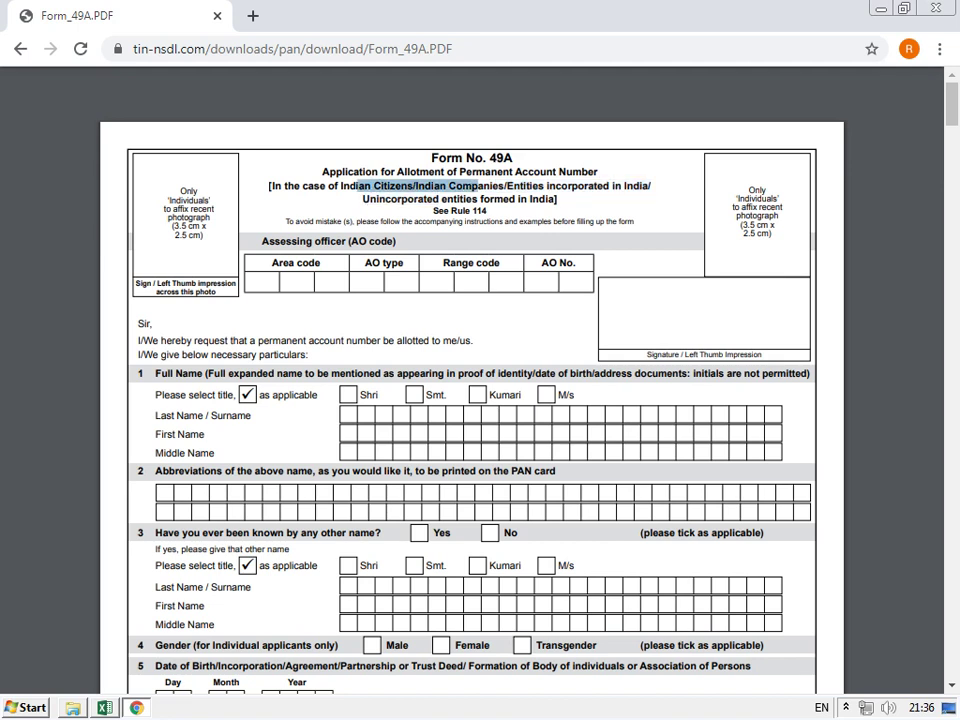
drag(363, 199, 557, 199)
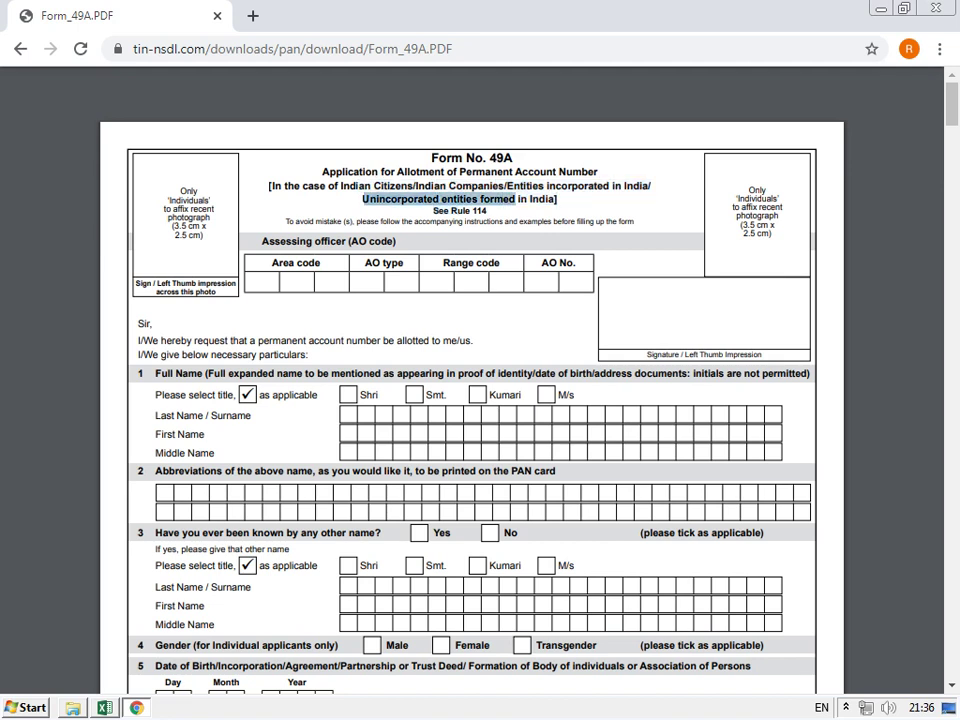
Copy 'Unincorporated entities formed in India]' from the PDF and paste it into I6
right_click(545, 209)
key(Escape)
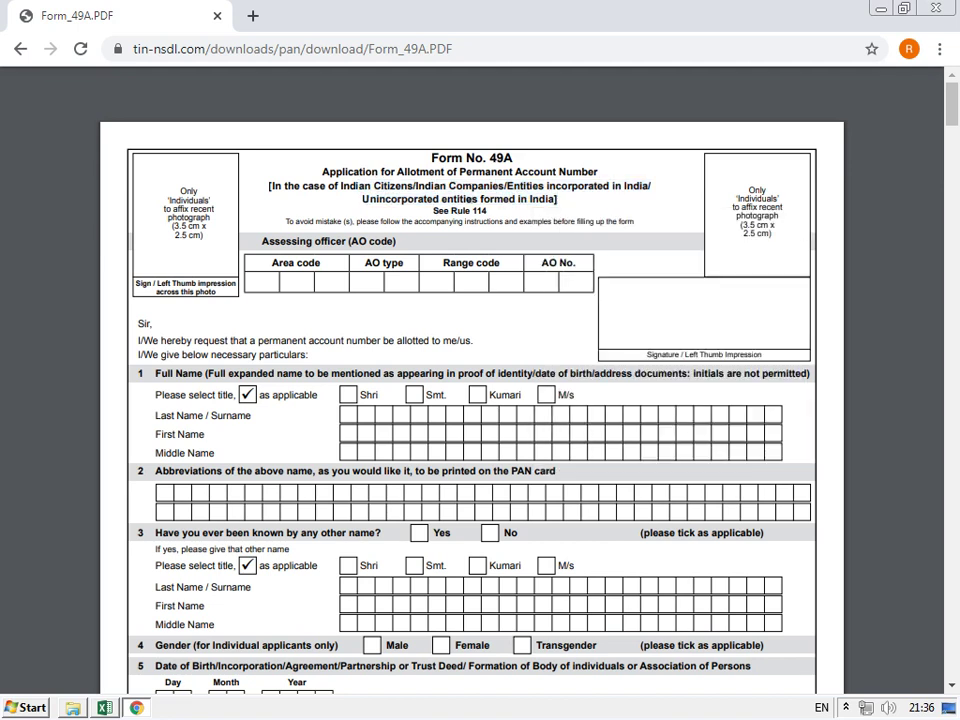
drag(364, 199, 557, 199)
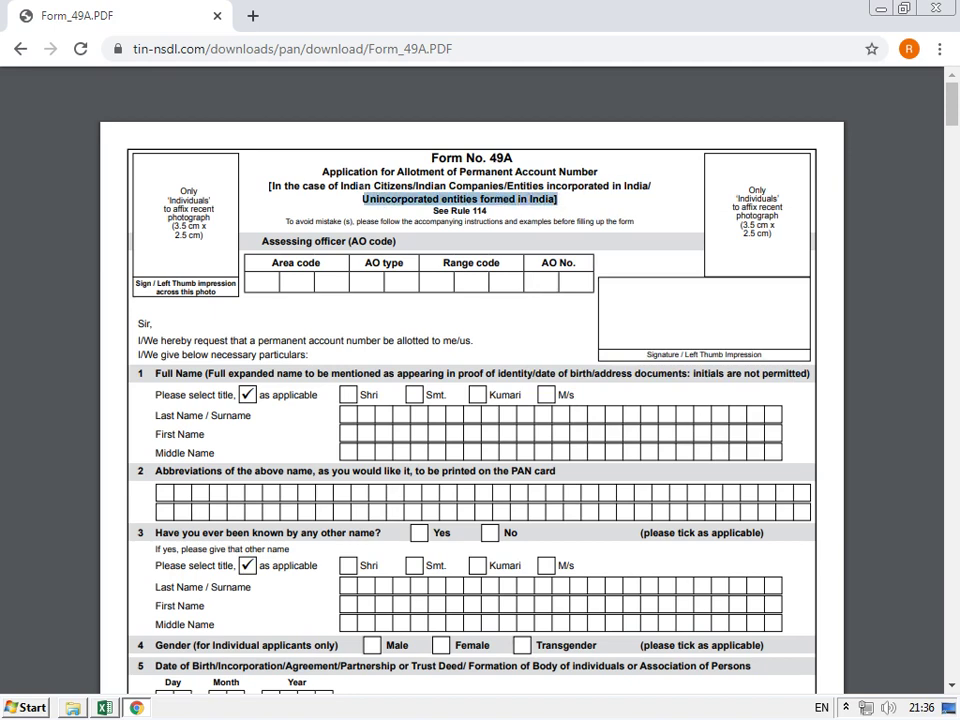
right_click(615, 200)
click(645, 214)
key(alt+Tab)
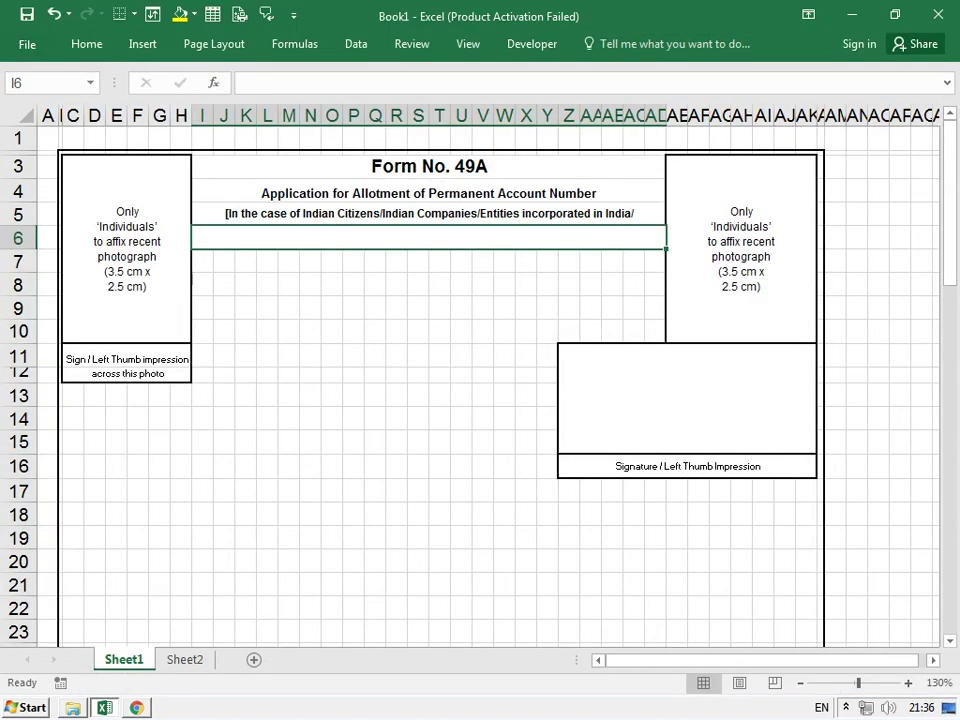
key(ctrl+v)
key(Return)
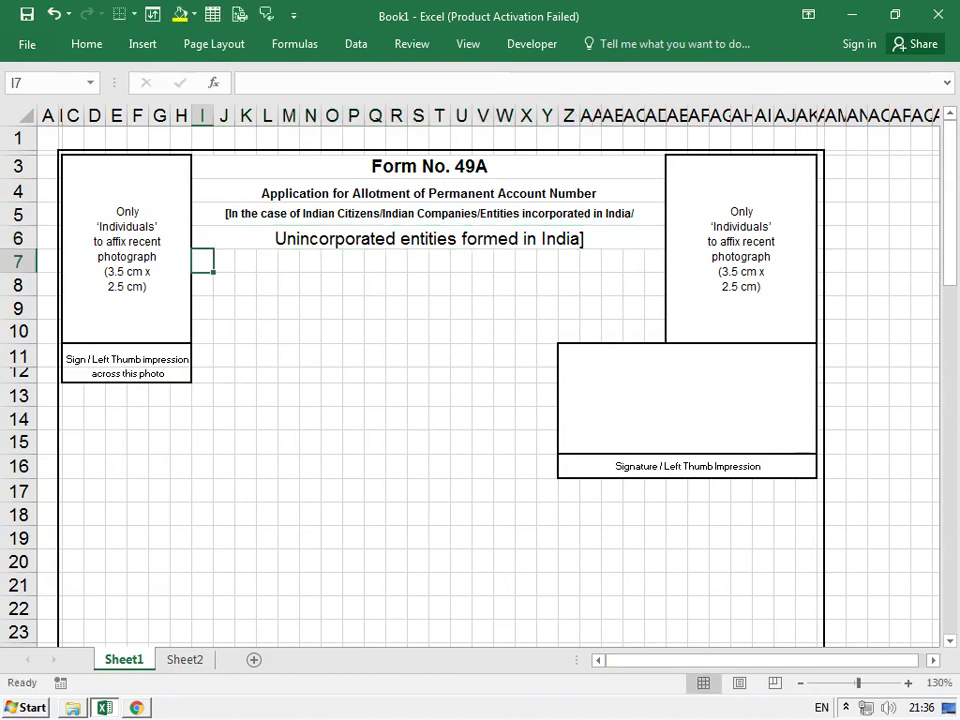
key(Up)
Make the row 6 line bold at font size 7
click(86, 44)
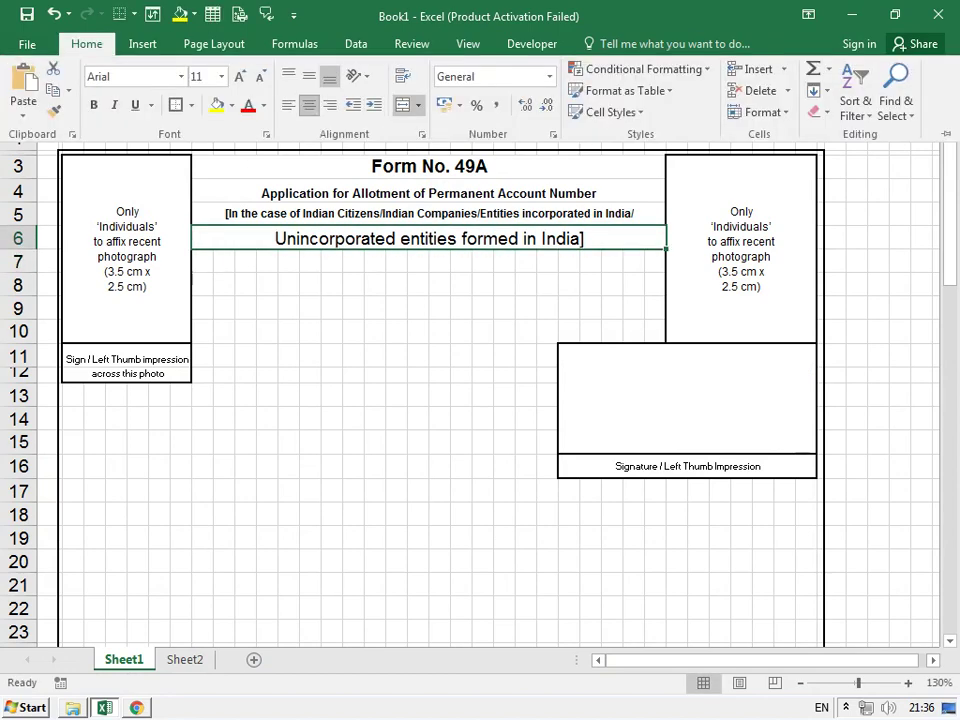
click(259, 76)
click(259, 76)
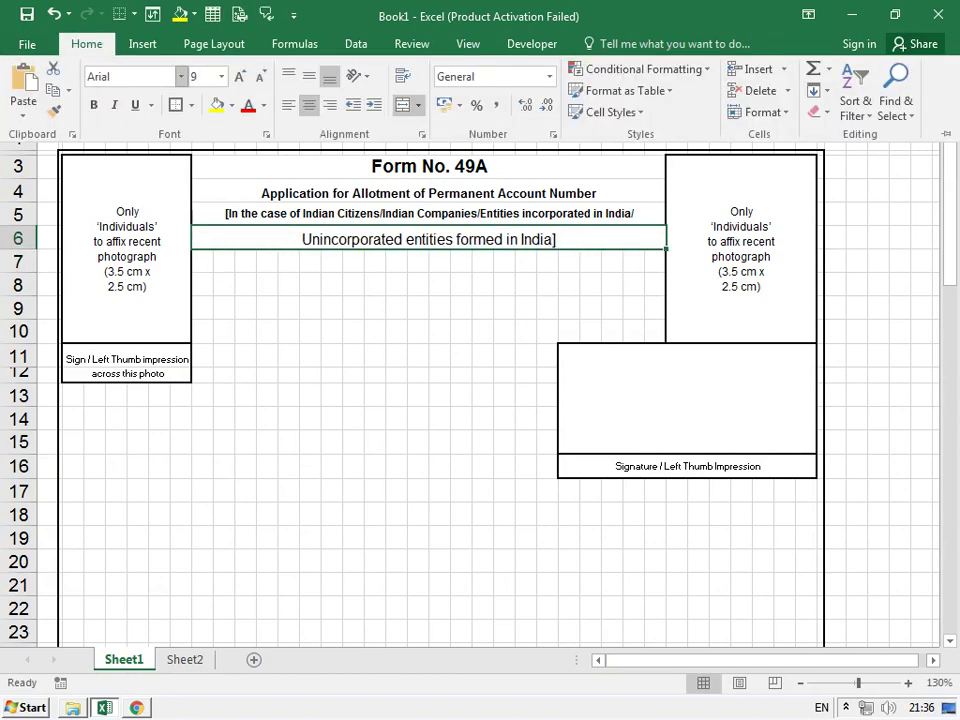
key(Escape)
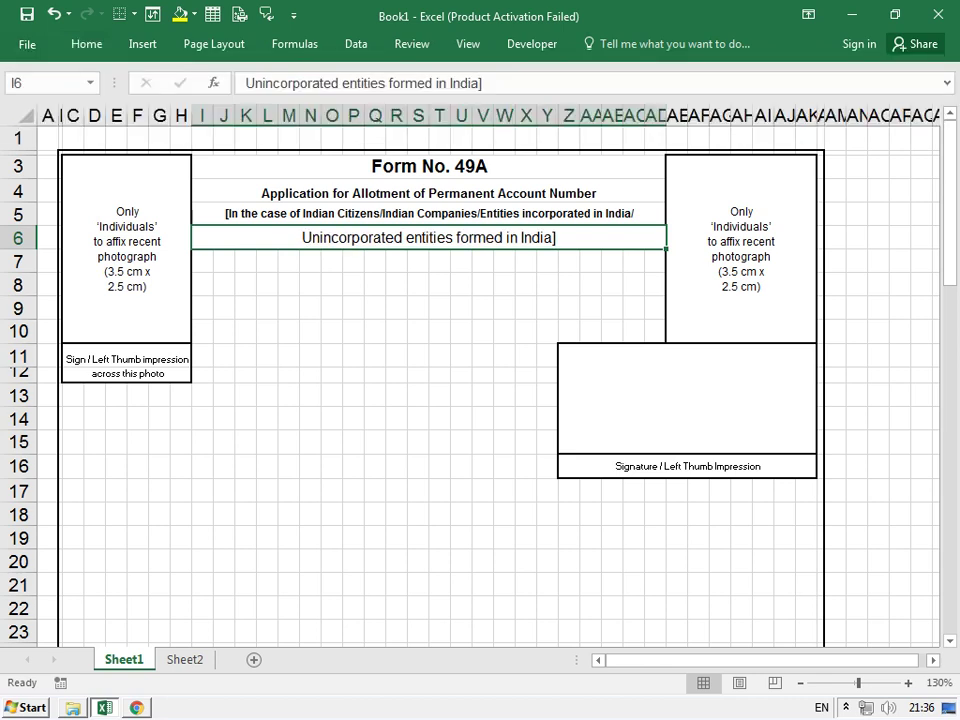
click(86, 44)
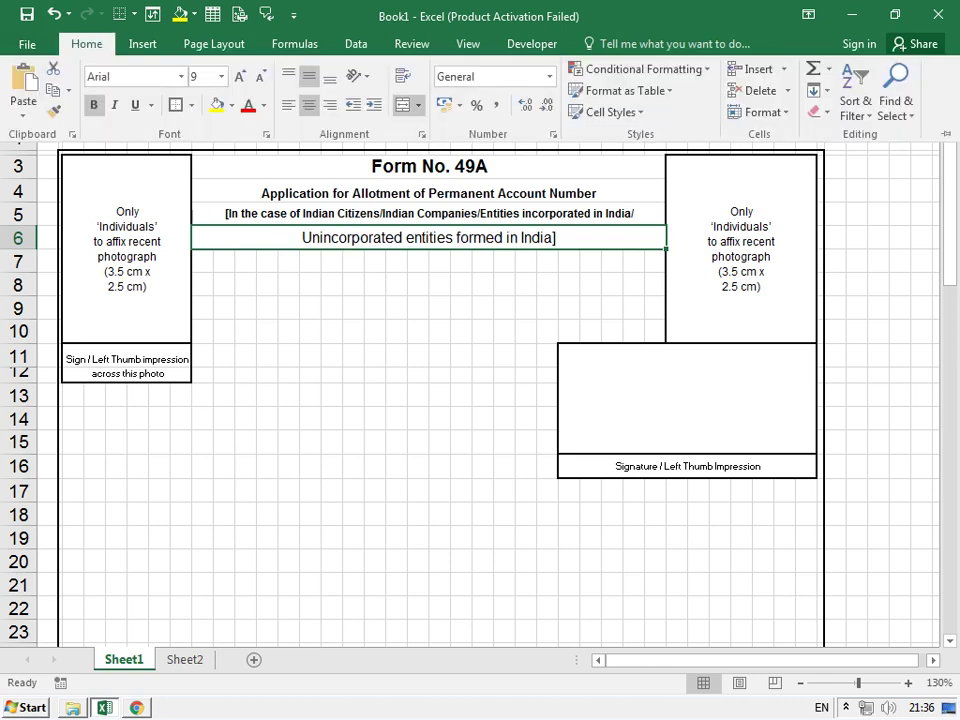
click(93, 105)
click(259, 76)
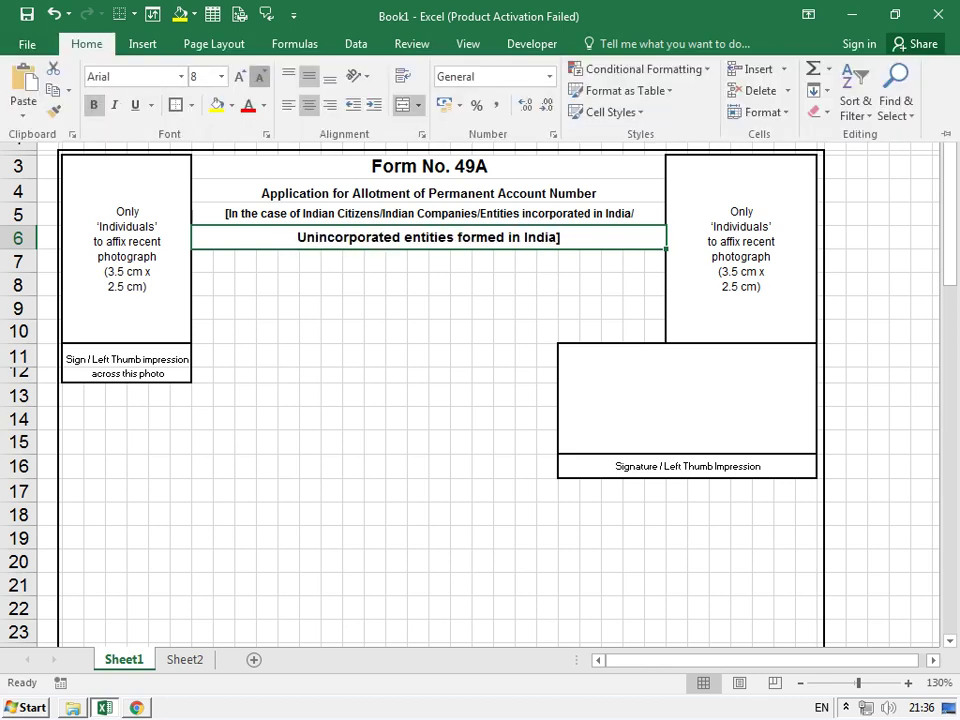
click(207, 76)
text(7)
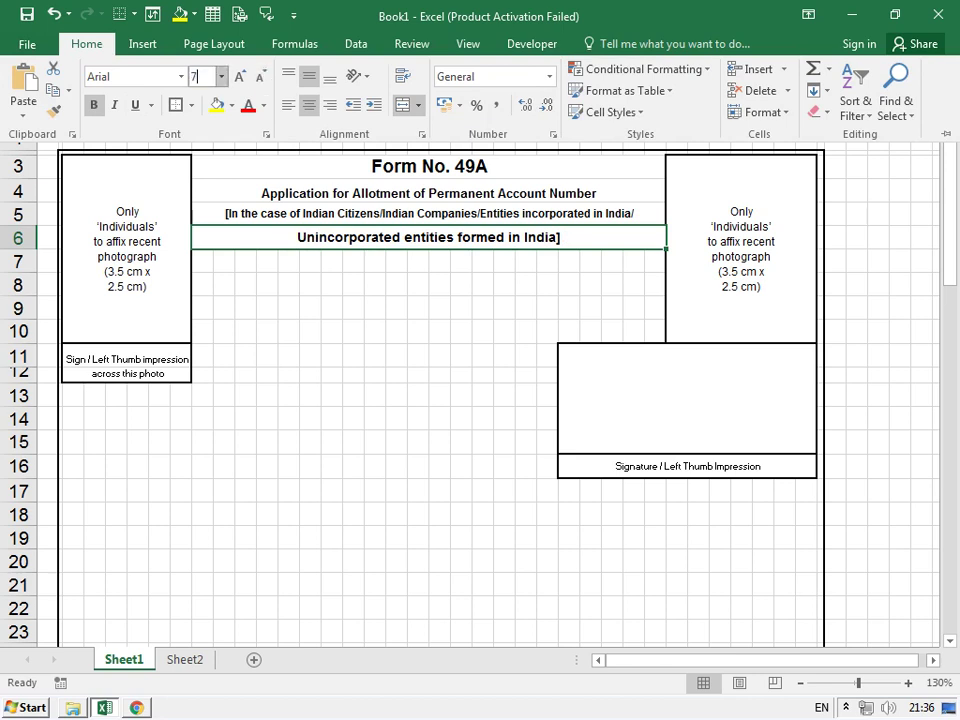
key(Return)
click(483, 356)
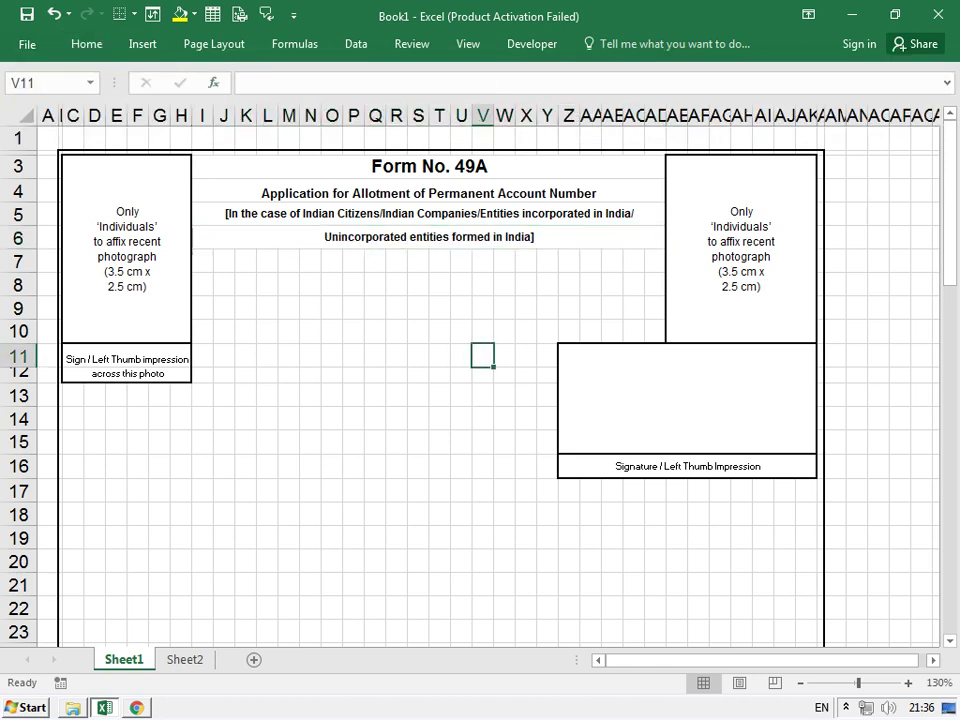
key(alt+Tab)
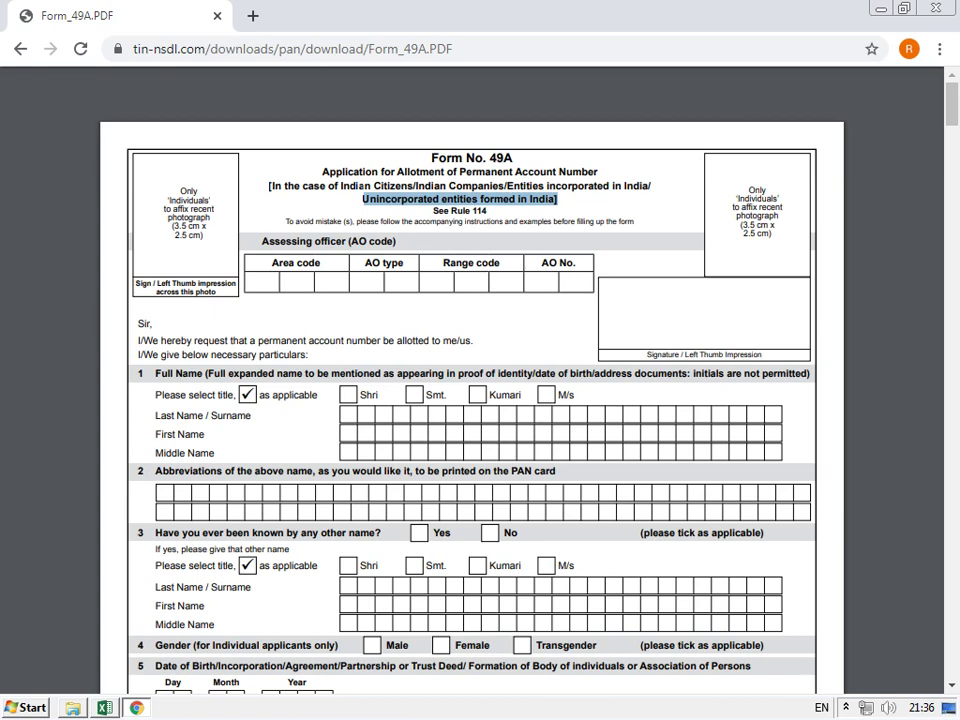
Merge and centre I7:AD7
key(alt+Tab)
drag(203, 260, 655, 260)
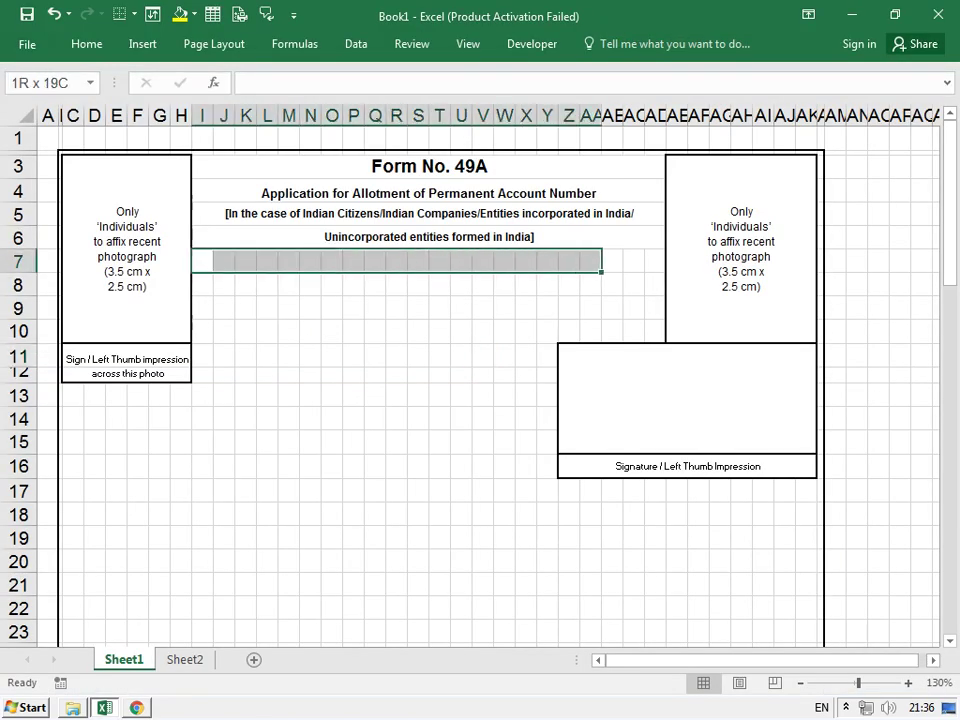
click(86, 44)
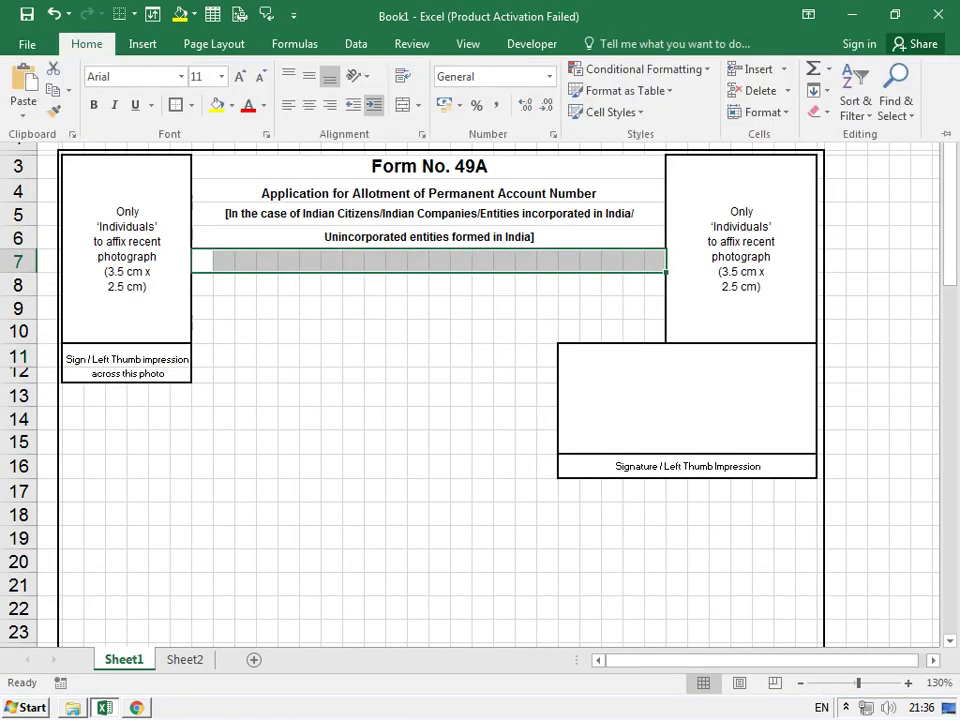
click(403, 104)
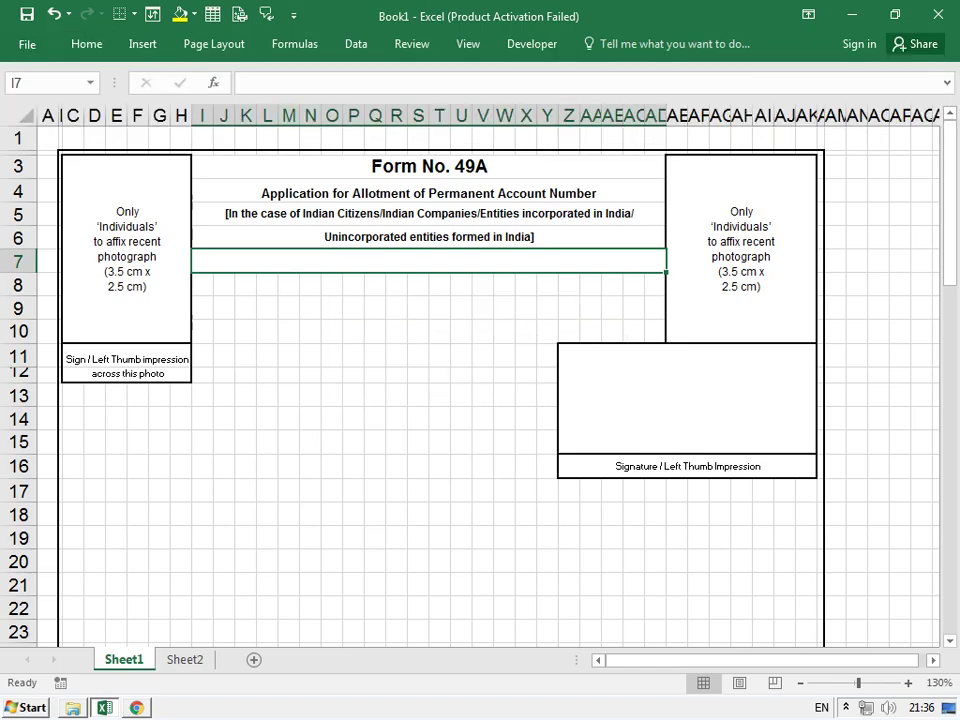
Copy 'See Rule 114' from the PDF and paste it into I7
key(alt+Tab)
drag(433, 210, 487, 210)
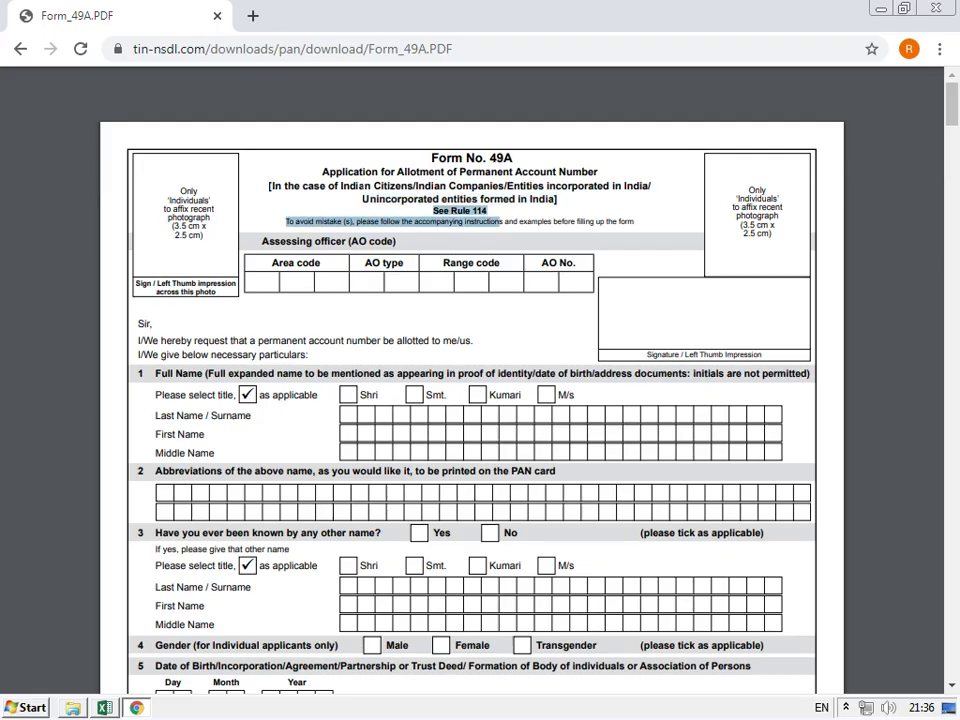
right_click(476, 210)
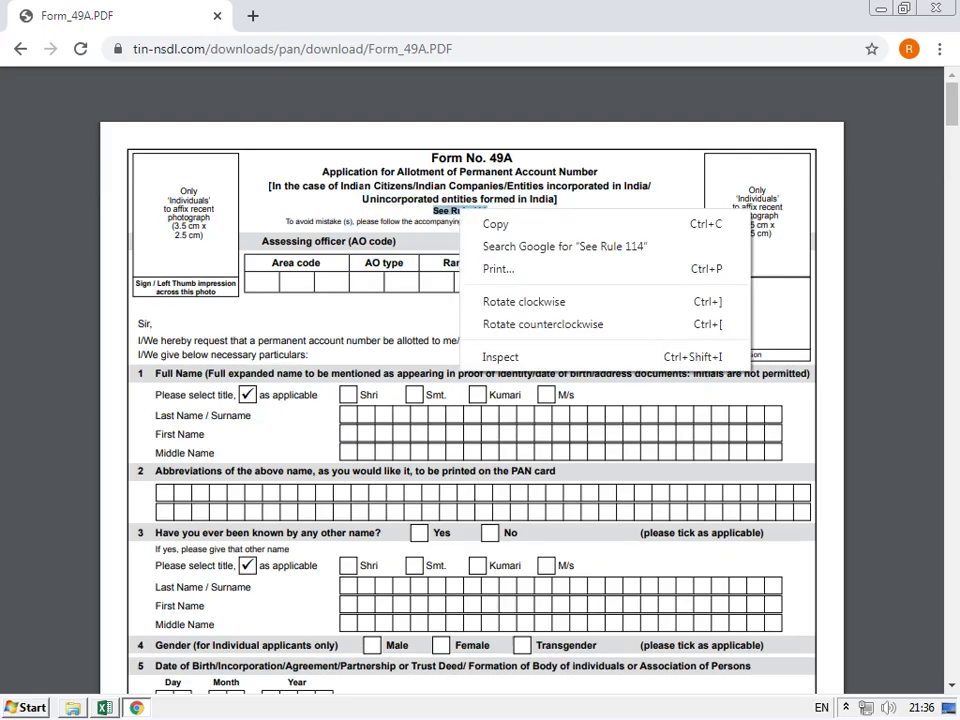
click(500, 221)
key(alt+Tab)
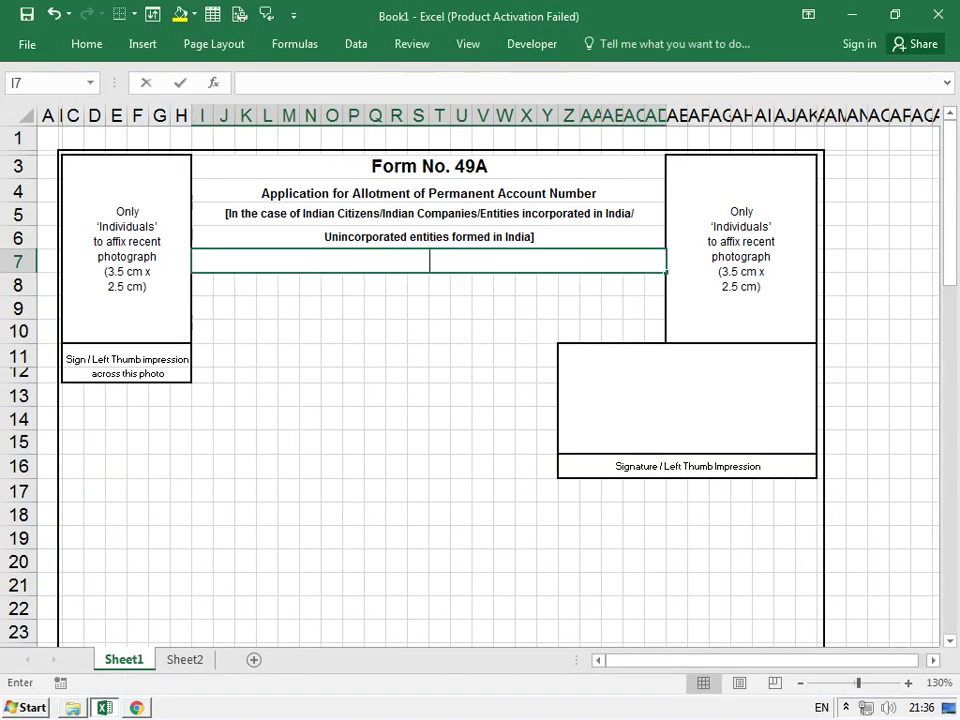
key(ctrl+v)
key(Return)
key(Up)
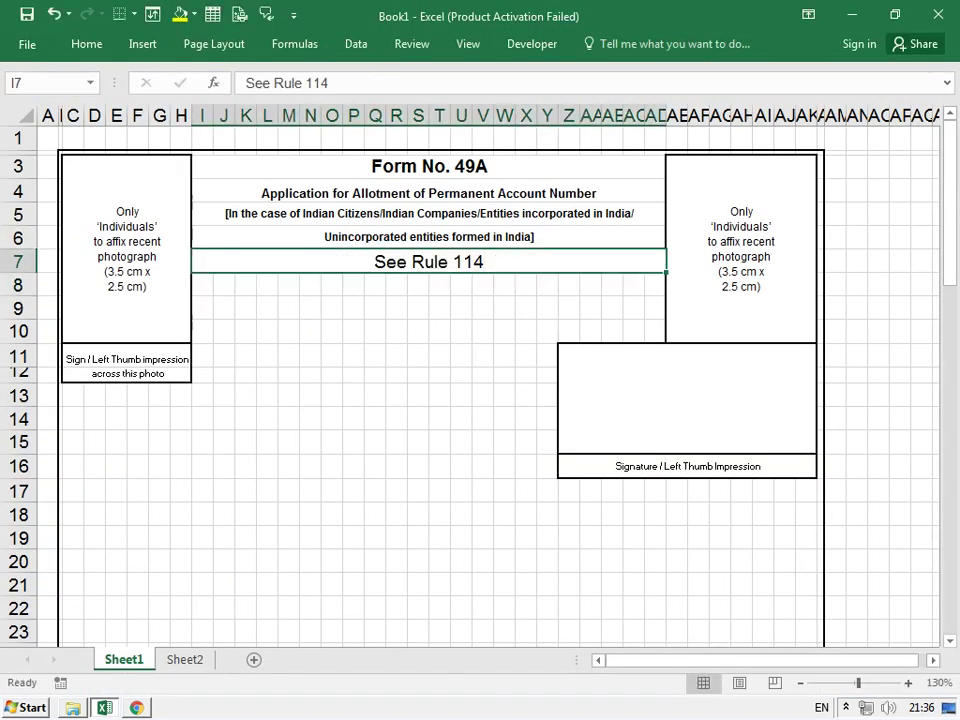
Shrink 'See Rule 114' to font size 8 and centre it vertically in row 7
click(86, 44)
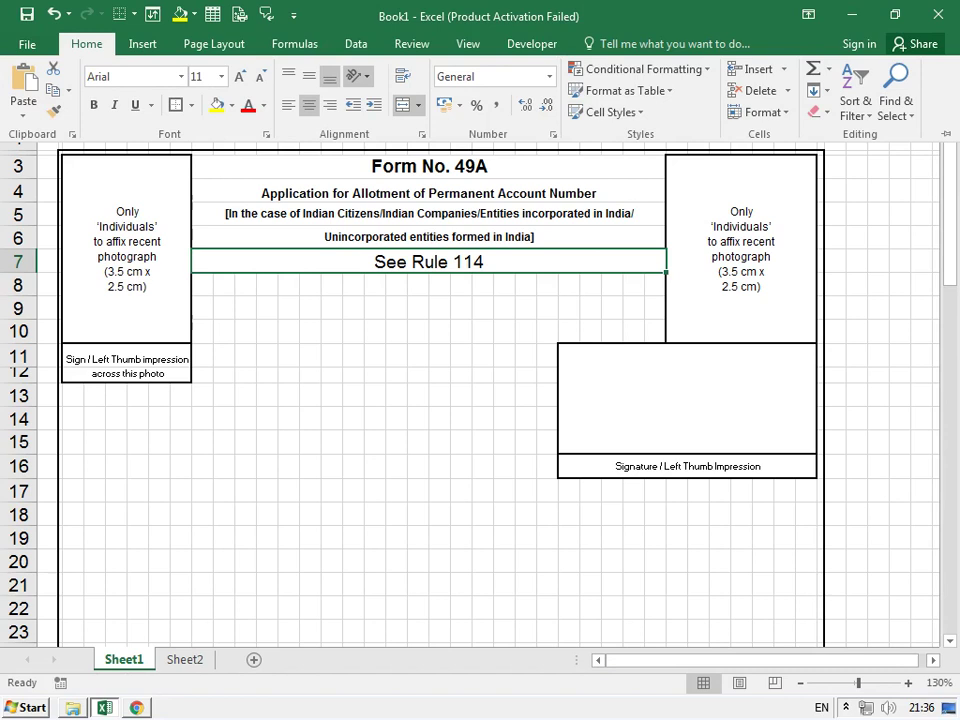
click(260, 78)
click(260, 78)
click(260, 78)
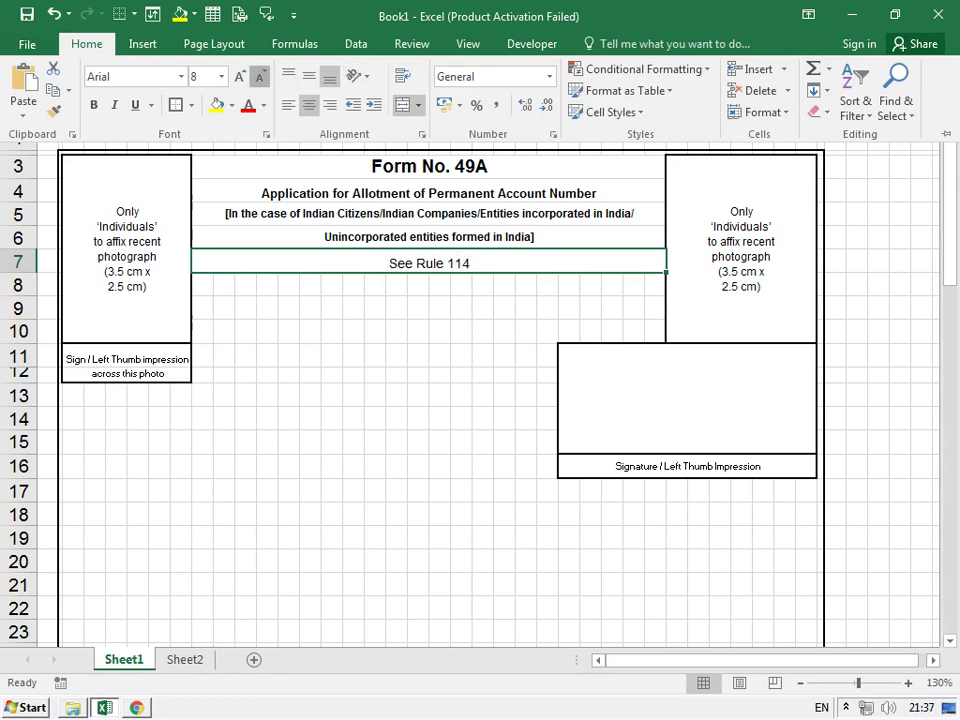
click(86, 44)
click(384, 331)
click(430, 263)
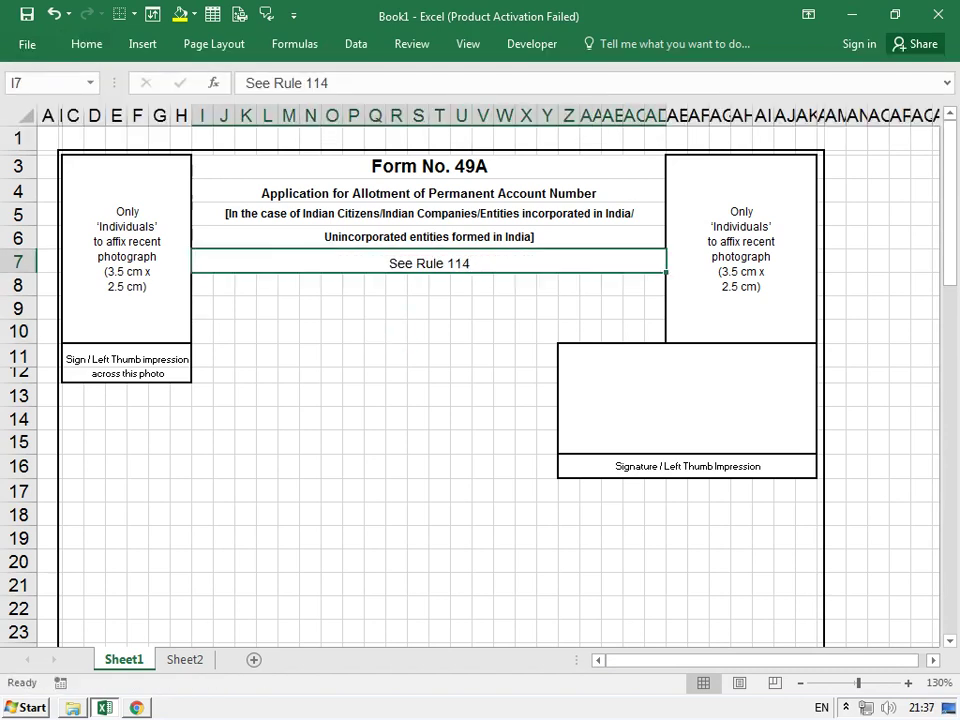
click(86, 44)
click(248, 78)
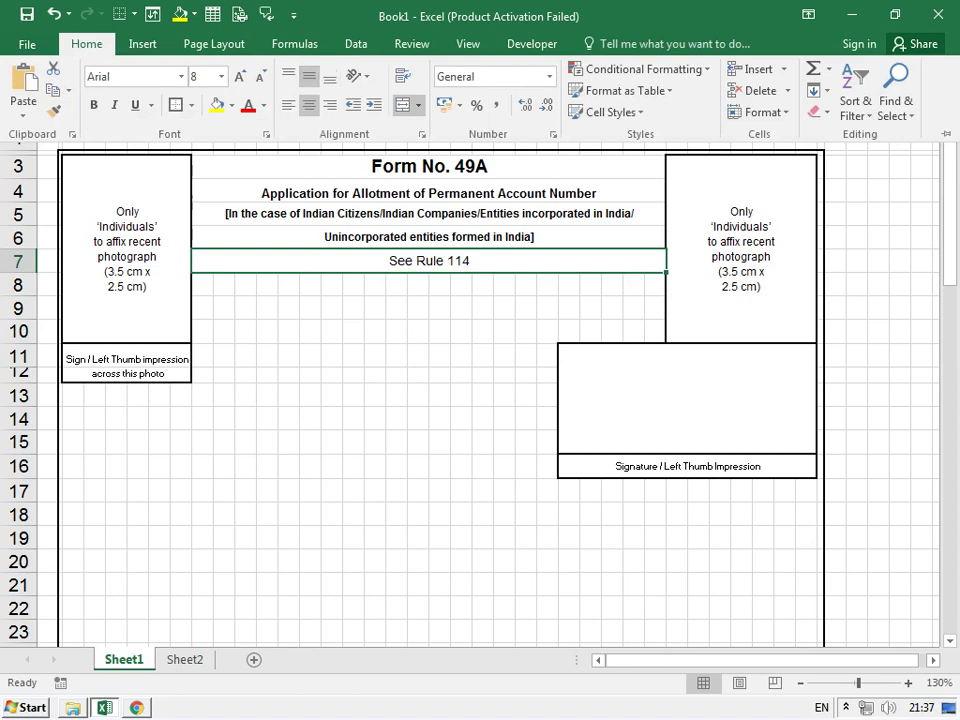
click(86, 44)
click(396, 357)
Copy the 'To avoid mistake (s)' instruction line from the Form_49A PDF
key(alt+Tab)
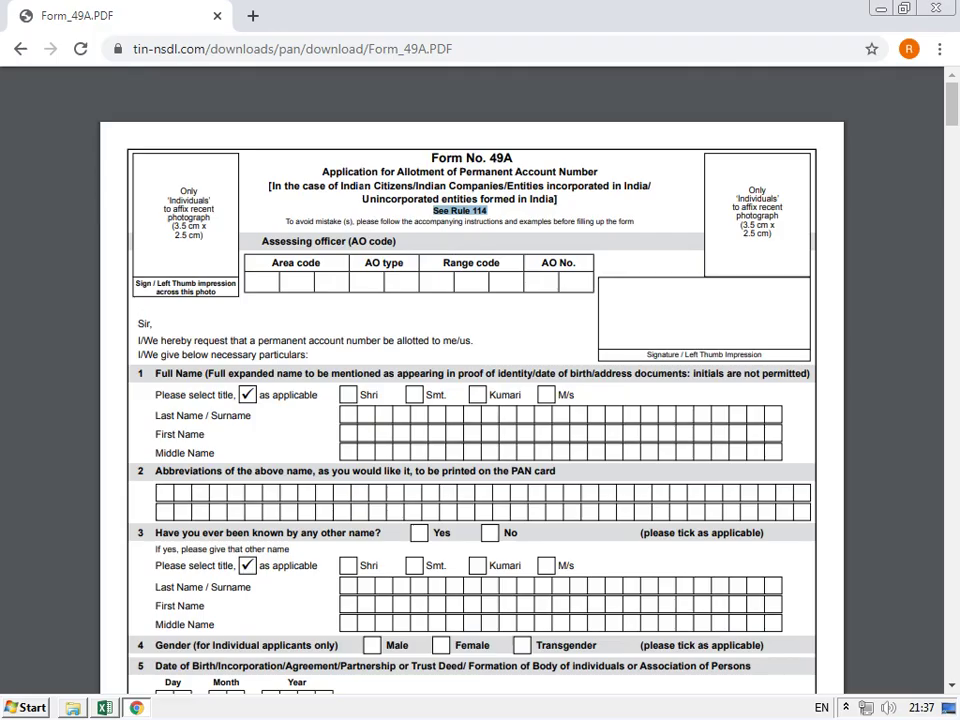
drag(286, 221, 634, 221)
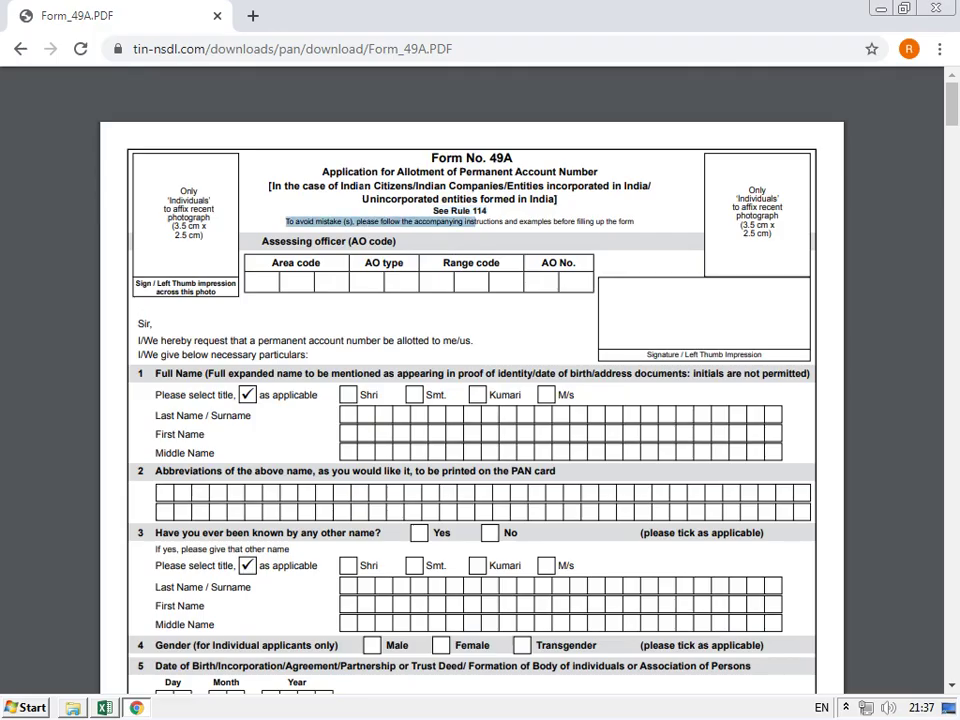
right_click(555, 222)
click(575, 231)
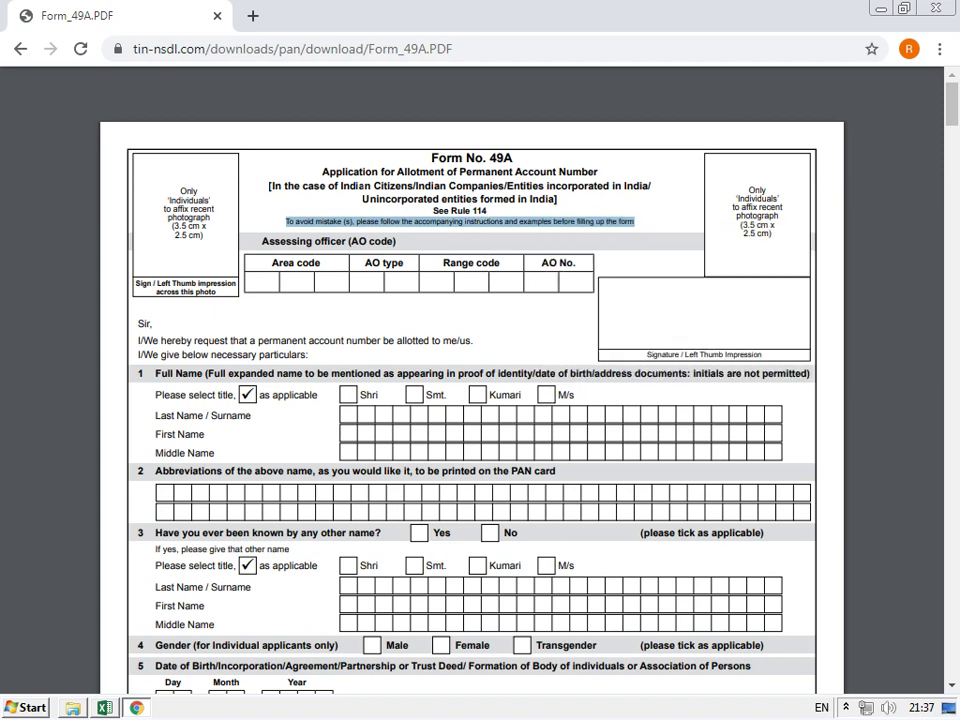
key(alt+Tab)
Merge I8 across to AD8 and paste the instruction sentence into it
drag(202, 284, 655, 284)
key(alt)
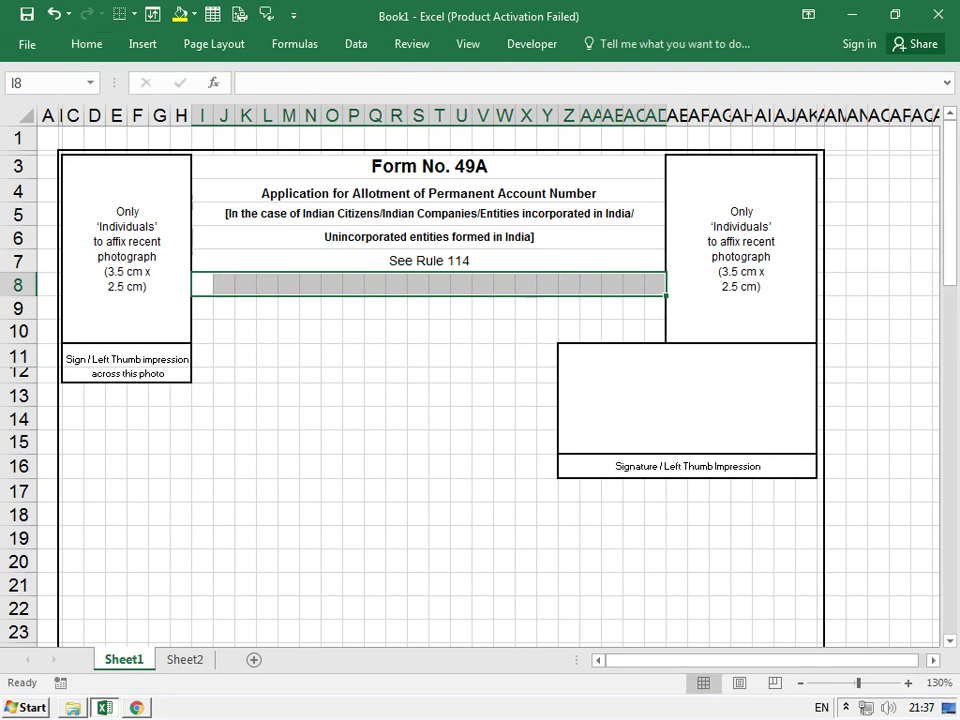
key(h)
key(m)
key(c)
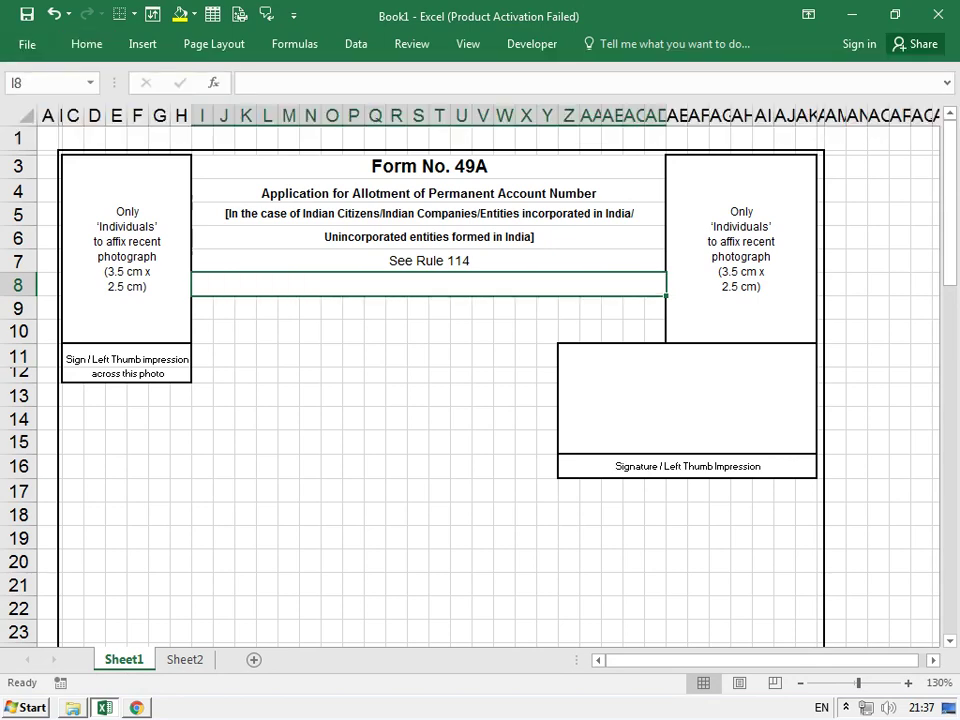
key(F2)
key(ctrl+v)
key(Return)
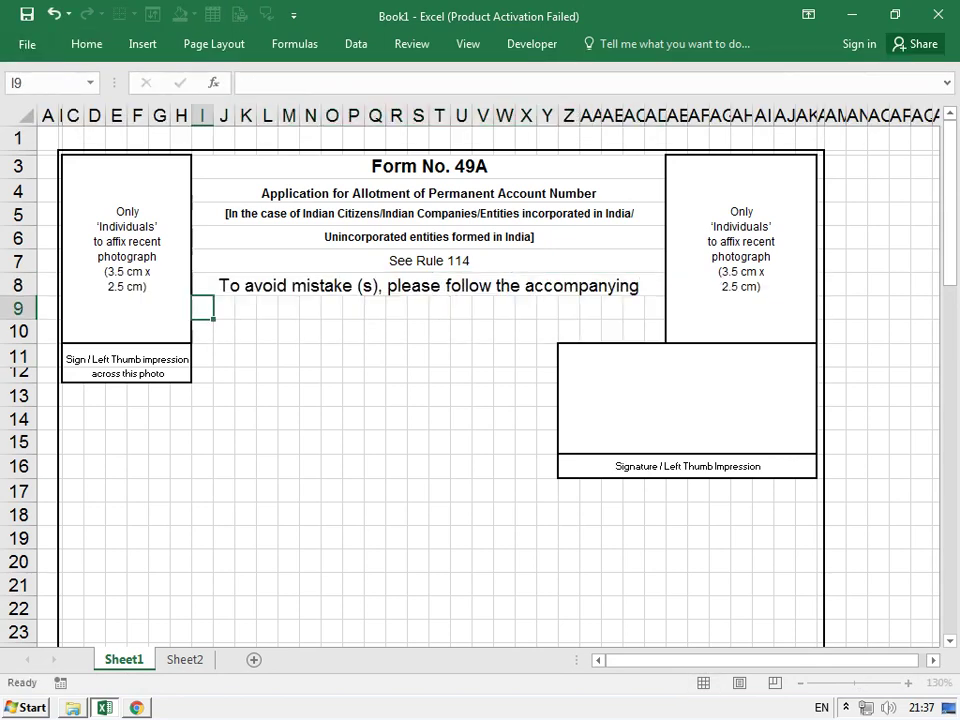
key(Up)
Try a smaller font size for row 8 and centre the sentence vertically and horizontally
key(ctrl+F1)
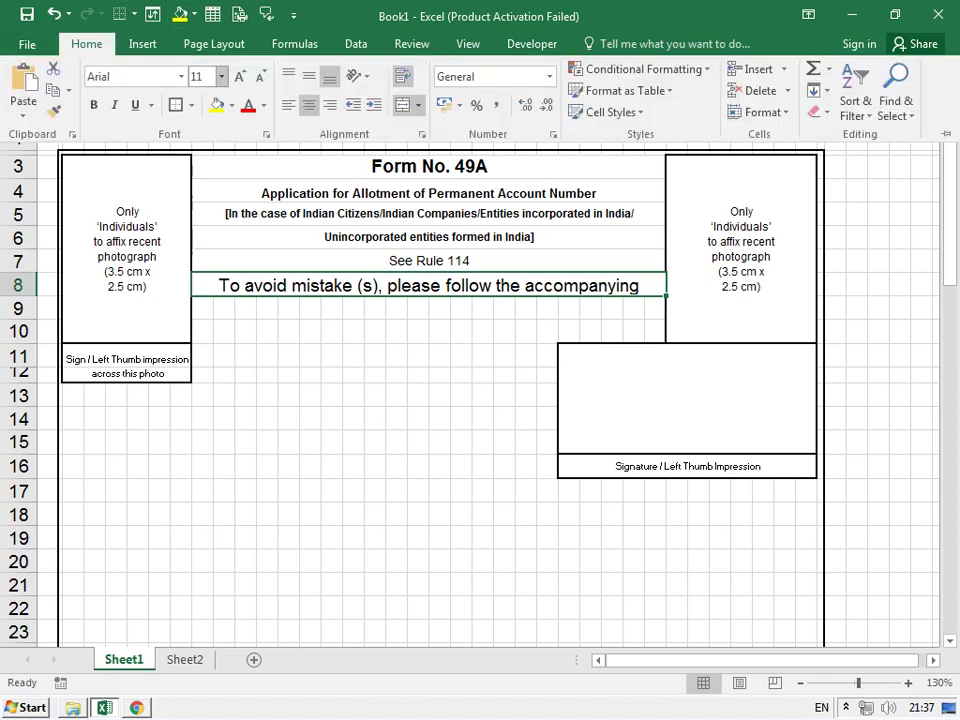
key(Delete)
key(ctrl+z)
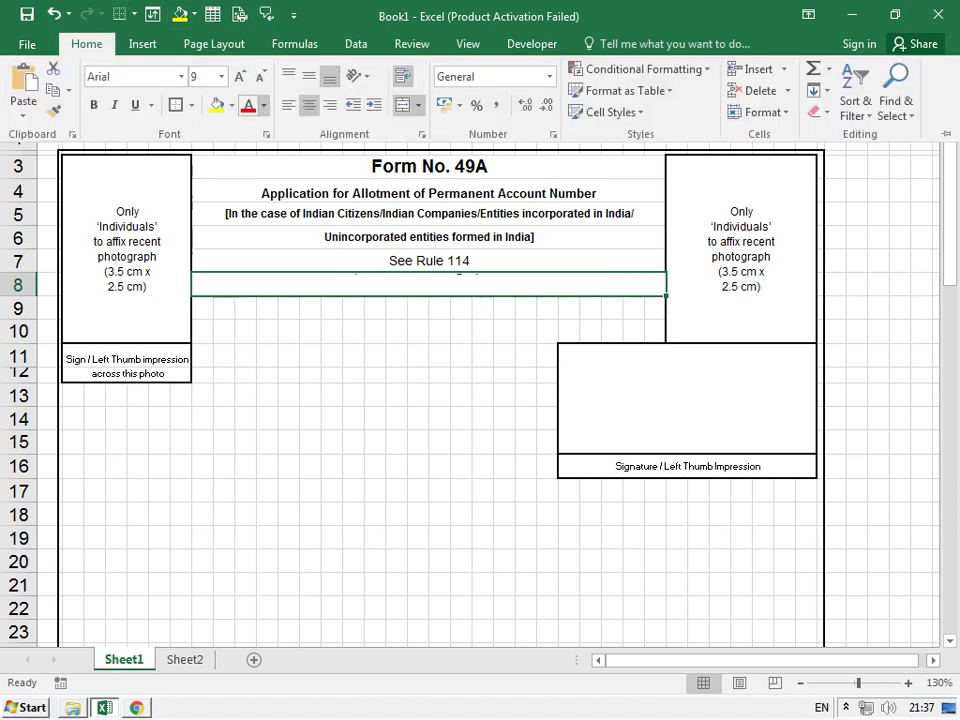
key(ctrl+F1)
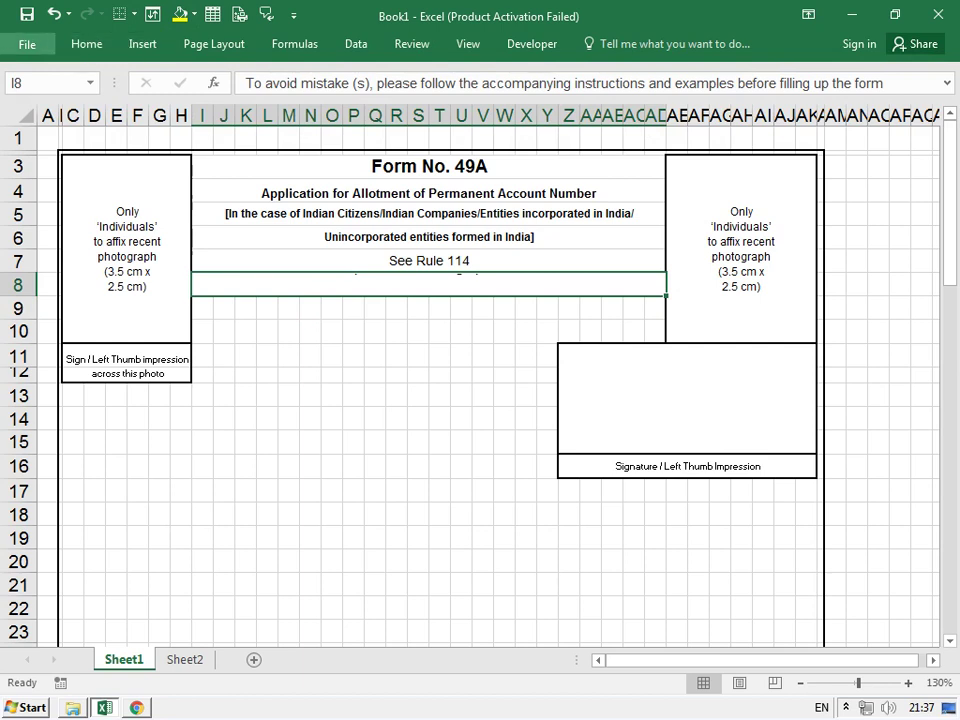
click(86, 44)
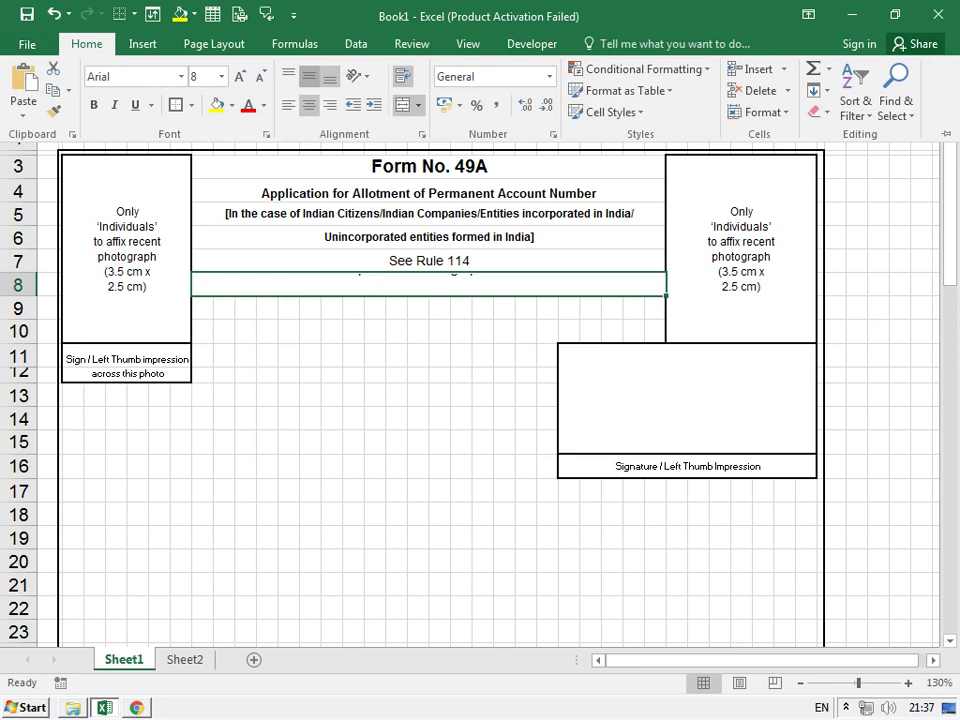
click(309, 76)
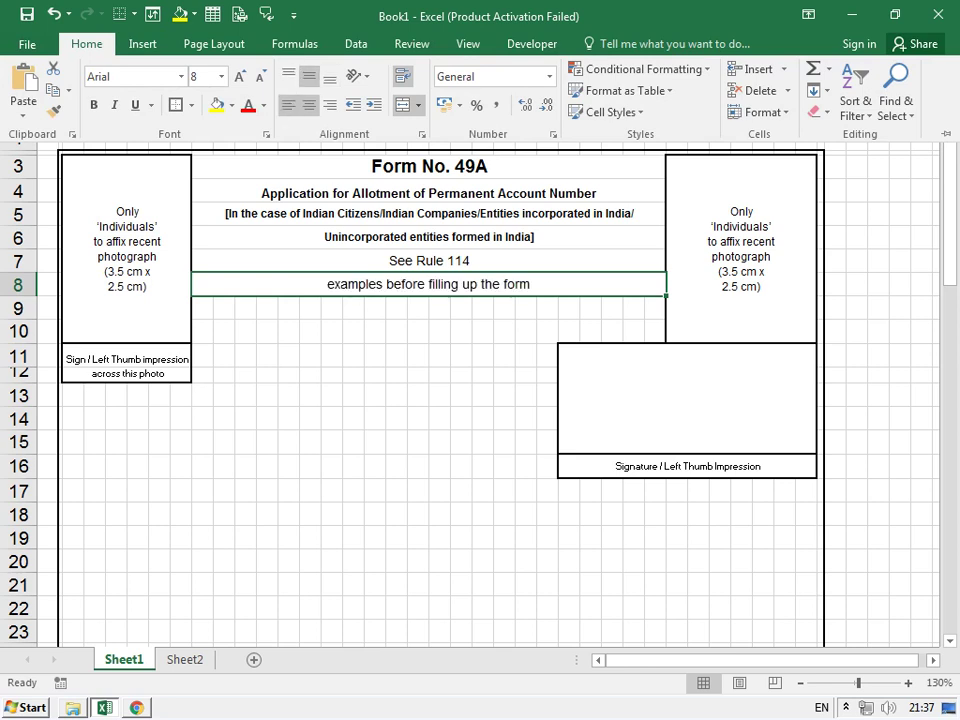
click(288, 104)
click(309, 104)
key(Escape)
Reduce the row 8 instruction text to size 8, then to size 6, bottom-aligned
double_click(317, 289)
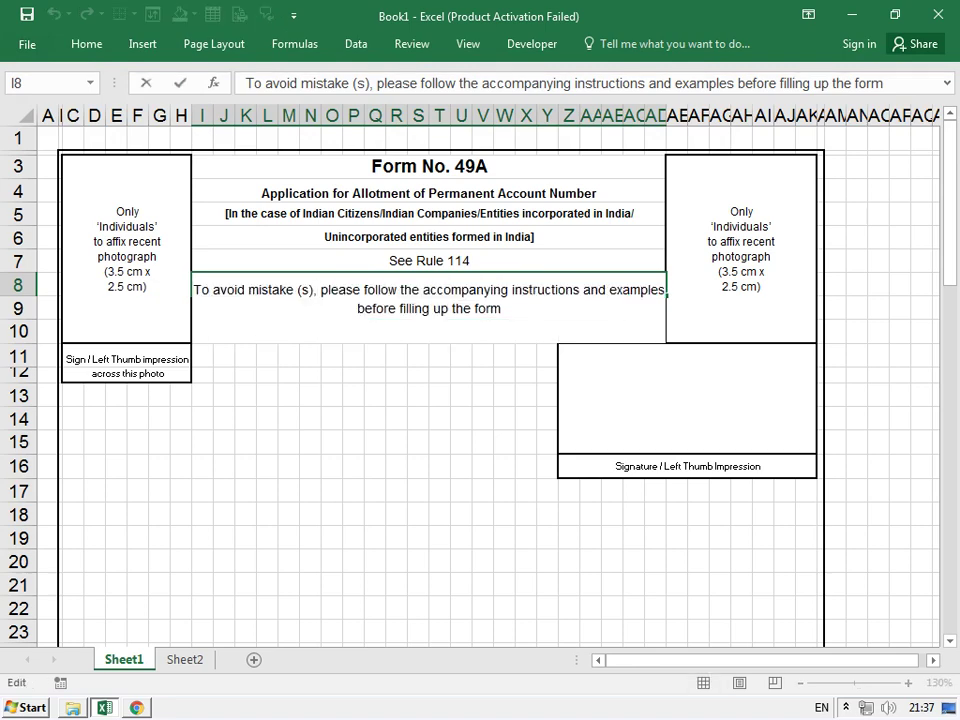
click(288, 356)
click(430, 284)
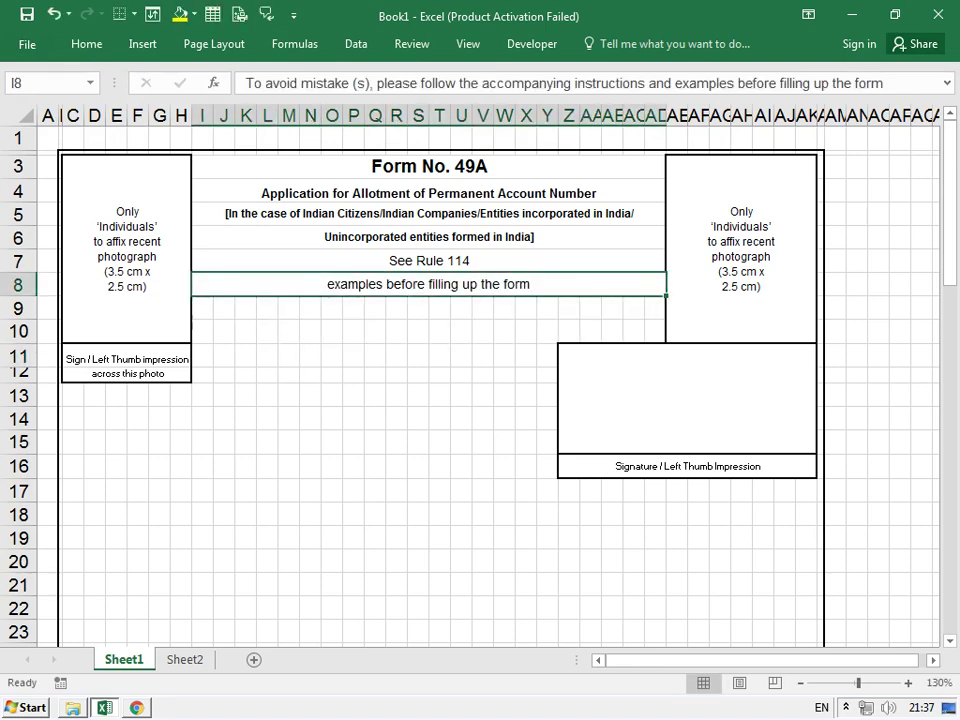
click(86, 44)
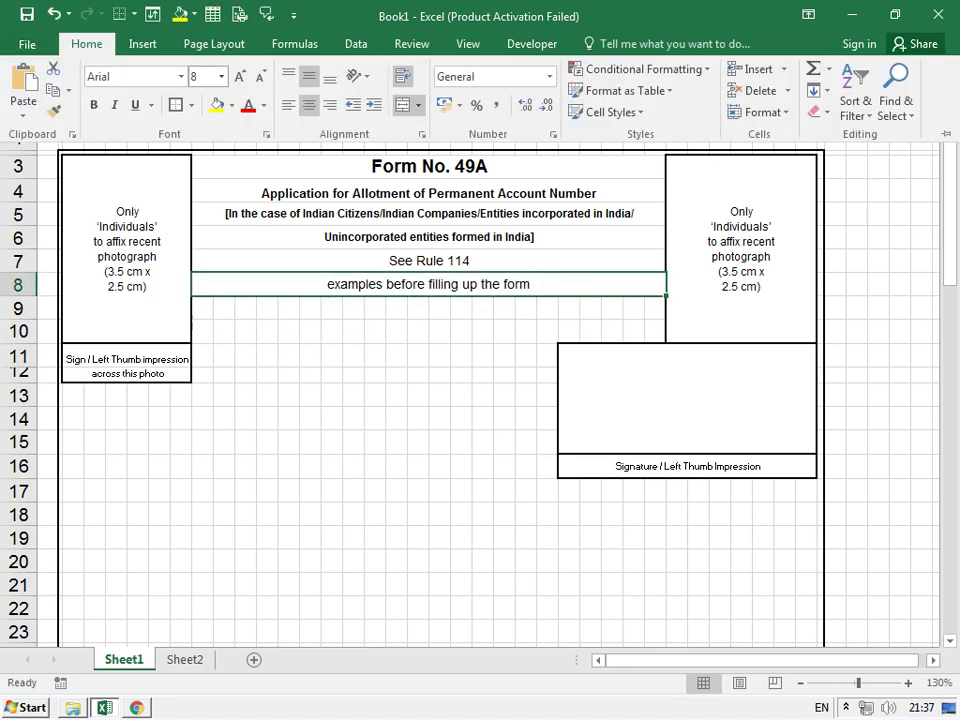
click(200, 76)
key(Return)
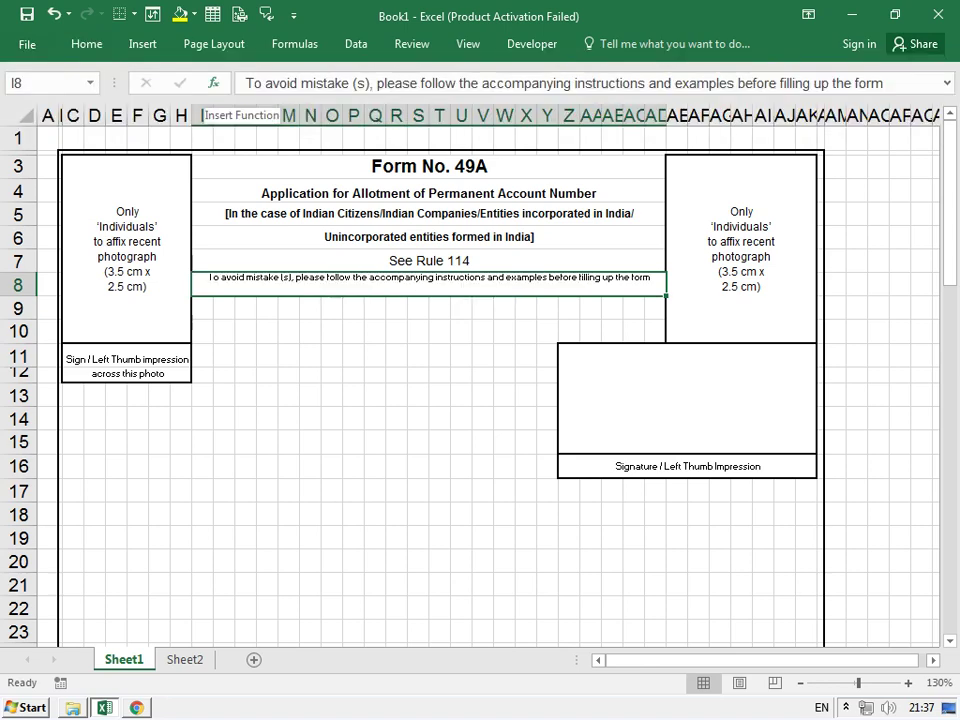
click(86, 44)
click(238, 77)
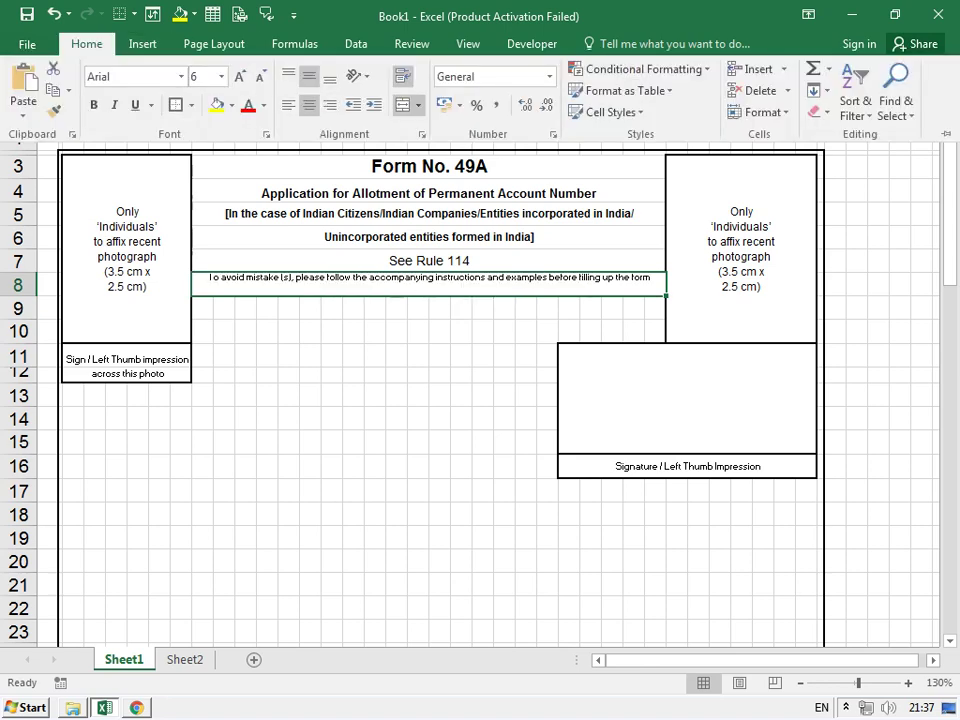
click(238, 77)
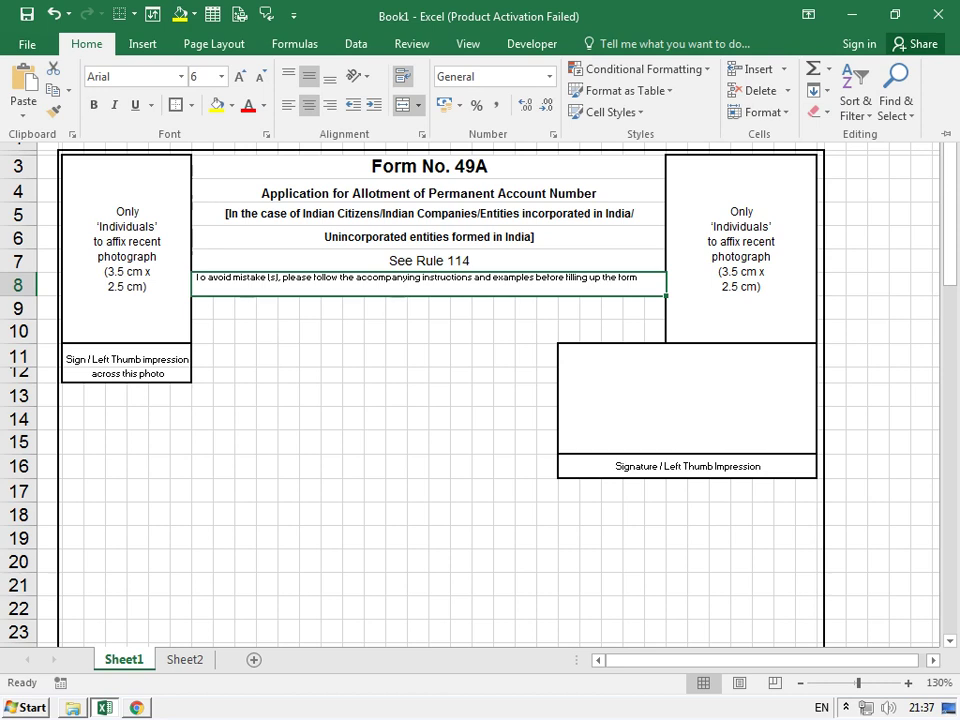
click(330, 77)
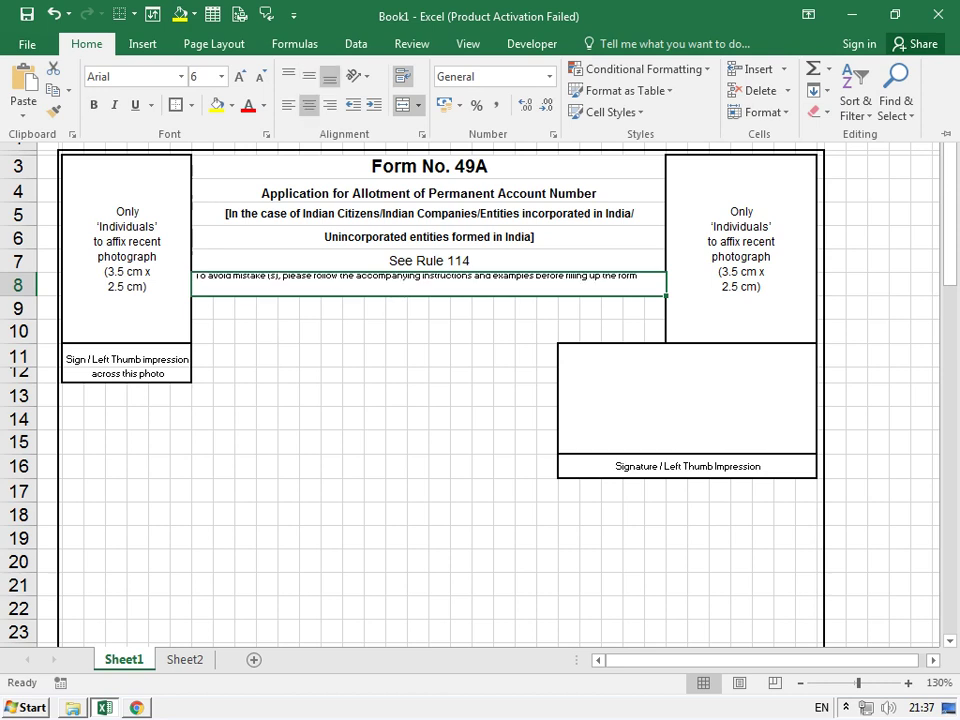
click(86, 44)
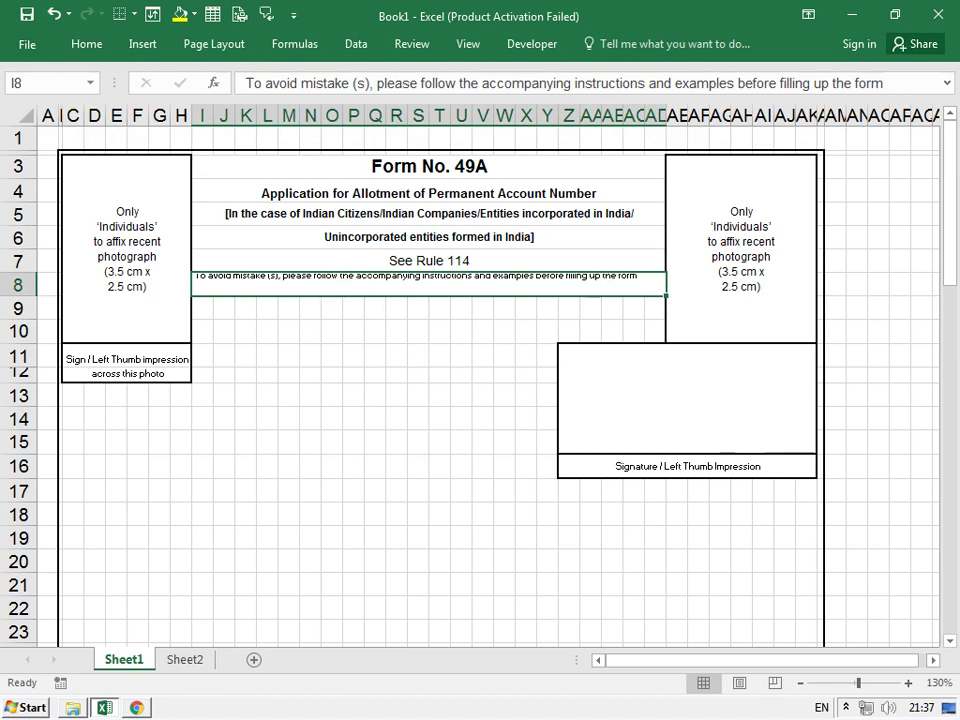
Centre the size-6 instruction line horizontally and vertically, then compare it with the PDF
click(86, 44)
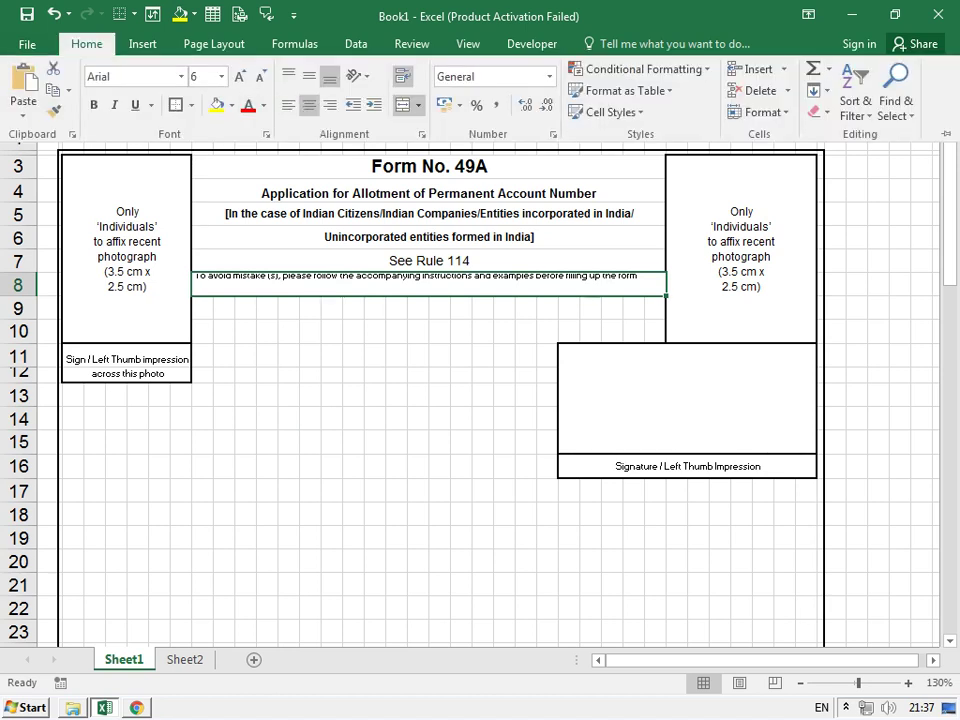
click(309, 105)
click(309, 76)
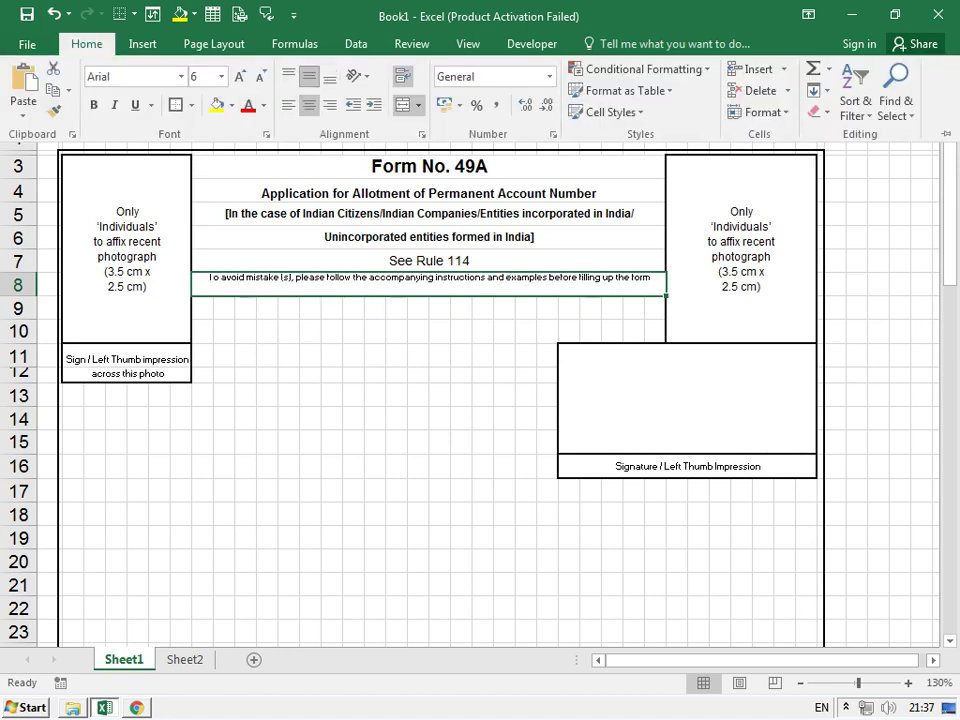
key(Escape)
click(310, 395)
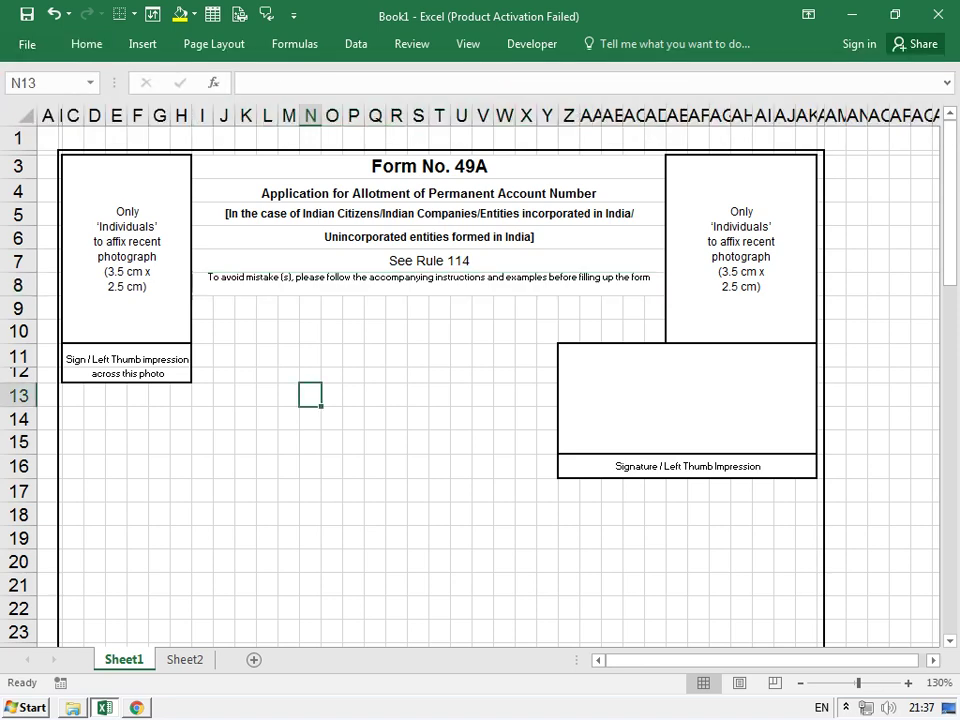
click(430, 284)
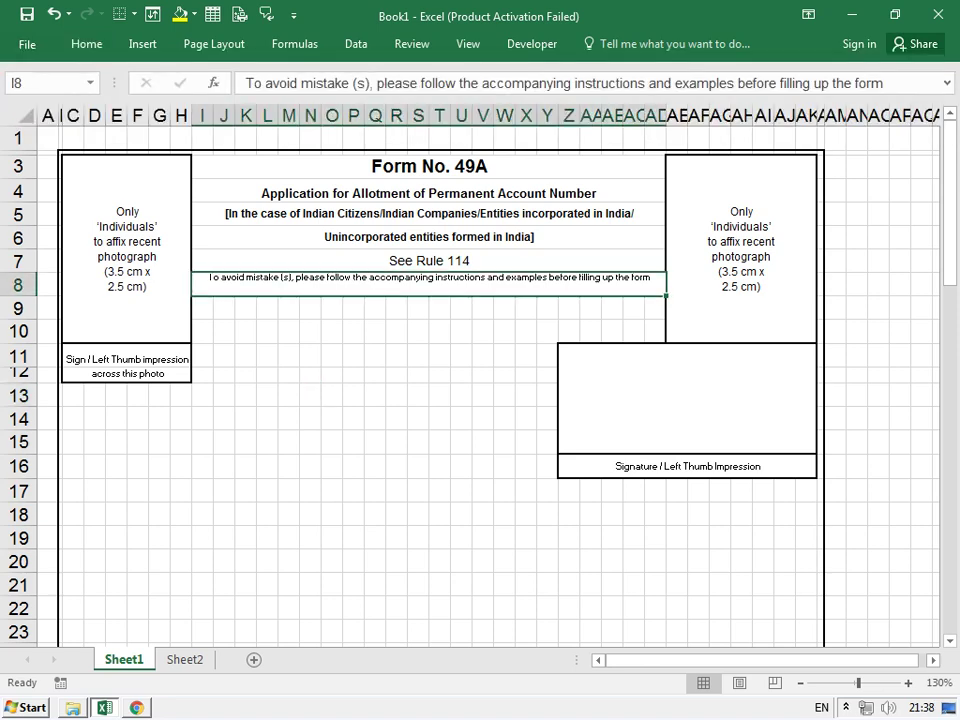
click(277, 466)
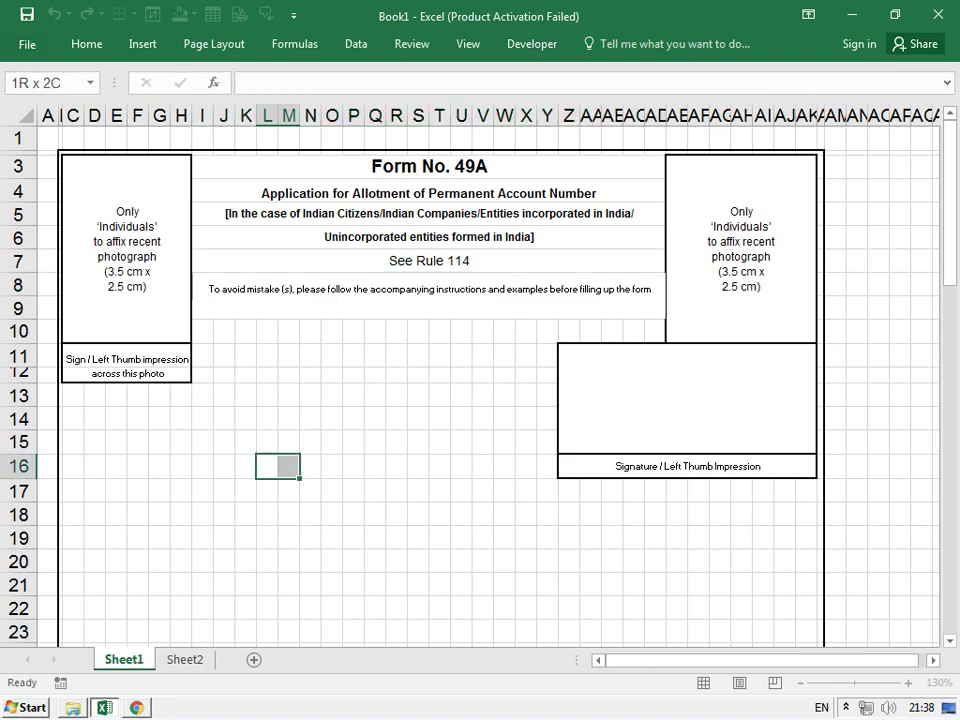
click(430, 284)
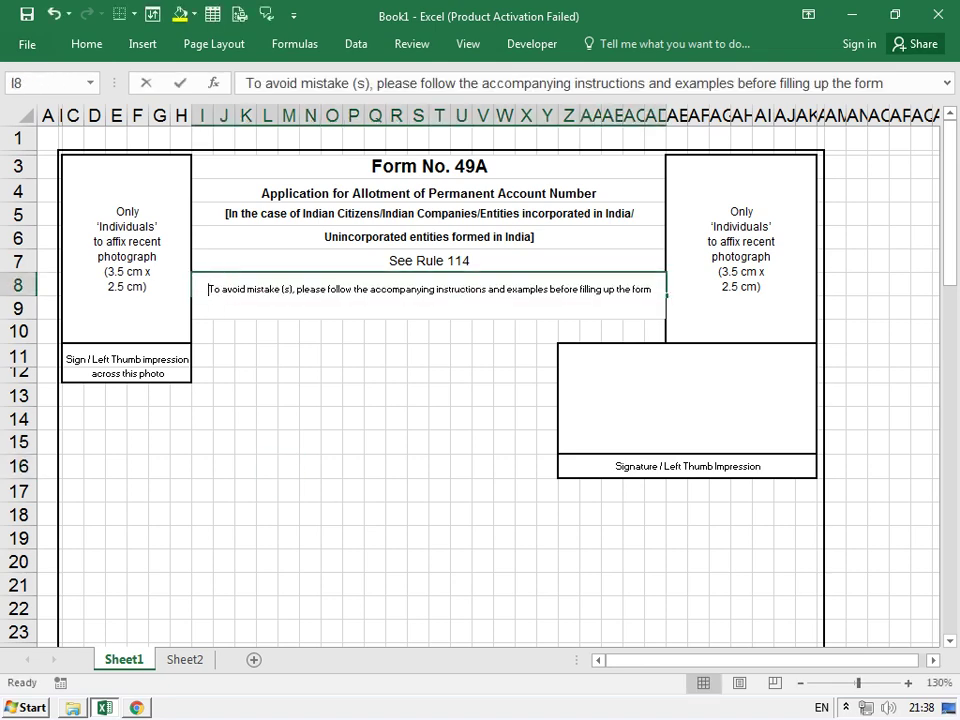
click(86, 44)
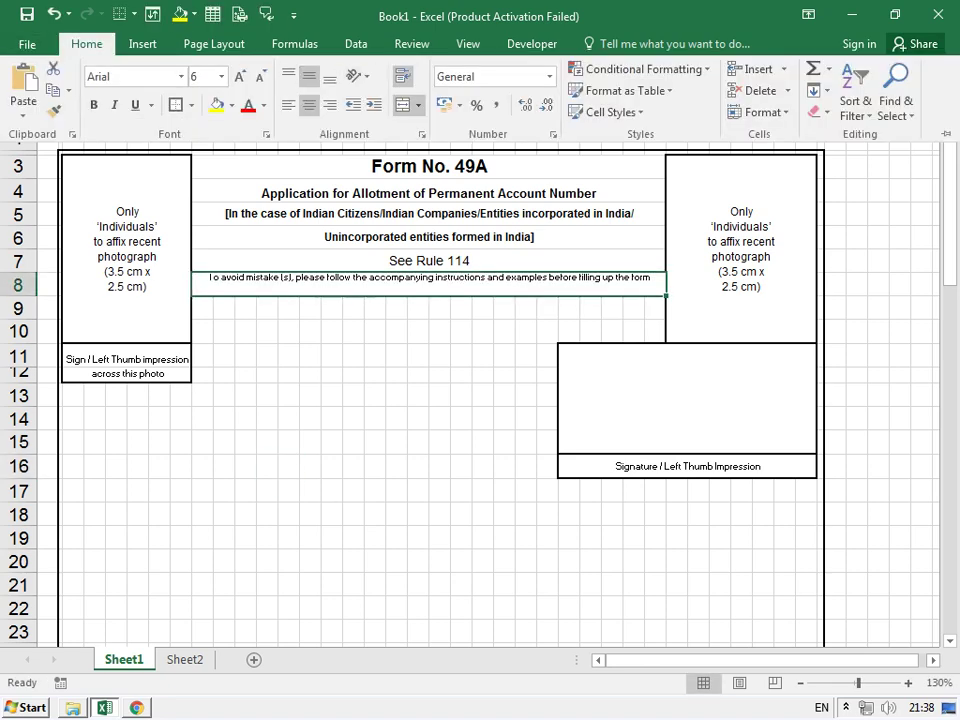
click(309, 77)
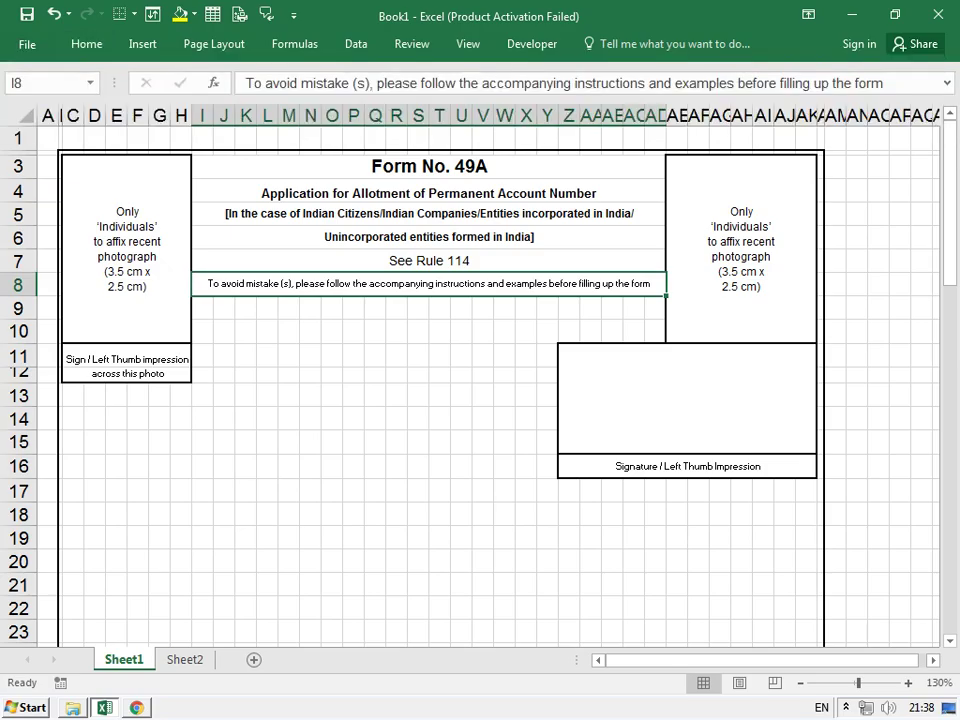
key(alt+Tab)
key(alt+Tab)
Widen column T so the form header stretches wider
click(439, 115)
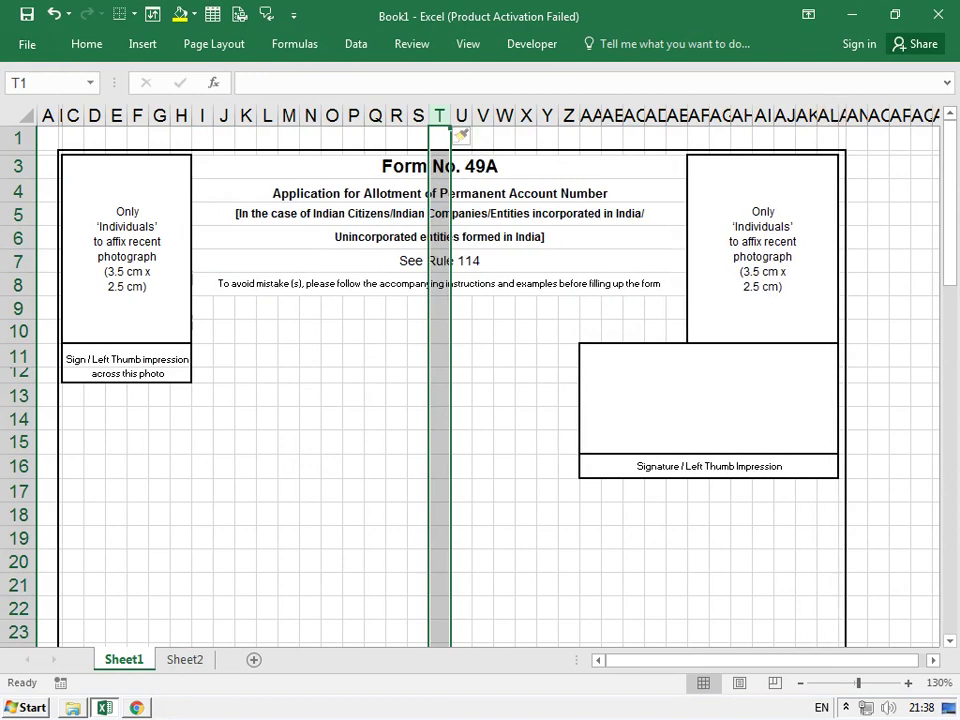
click(310, 442)
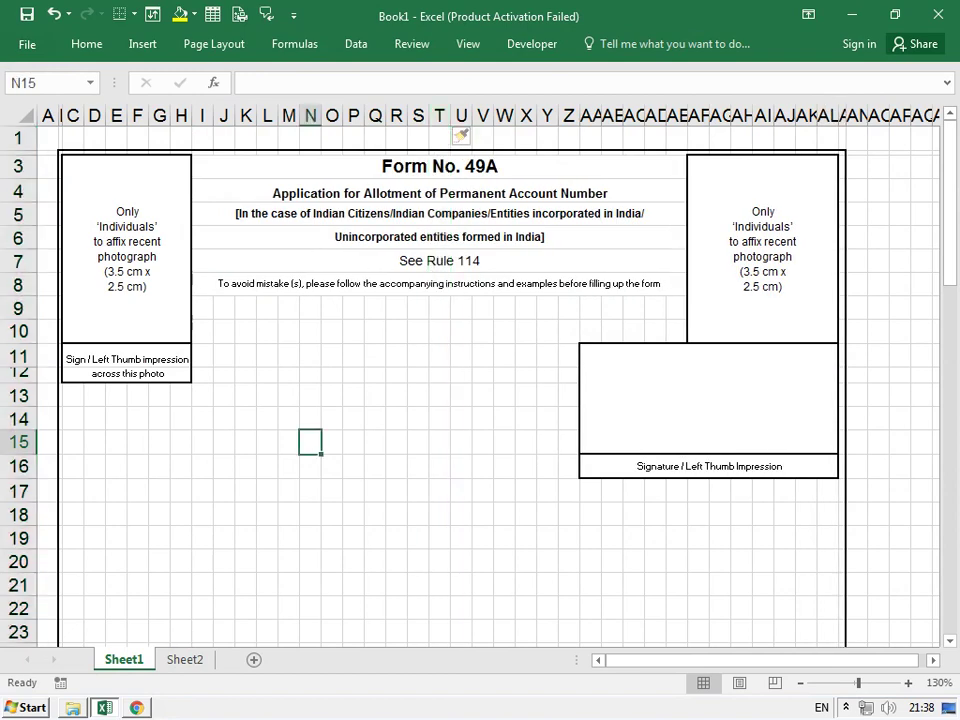
click(440, 283)
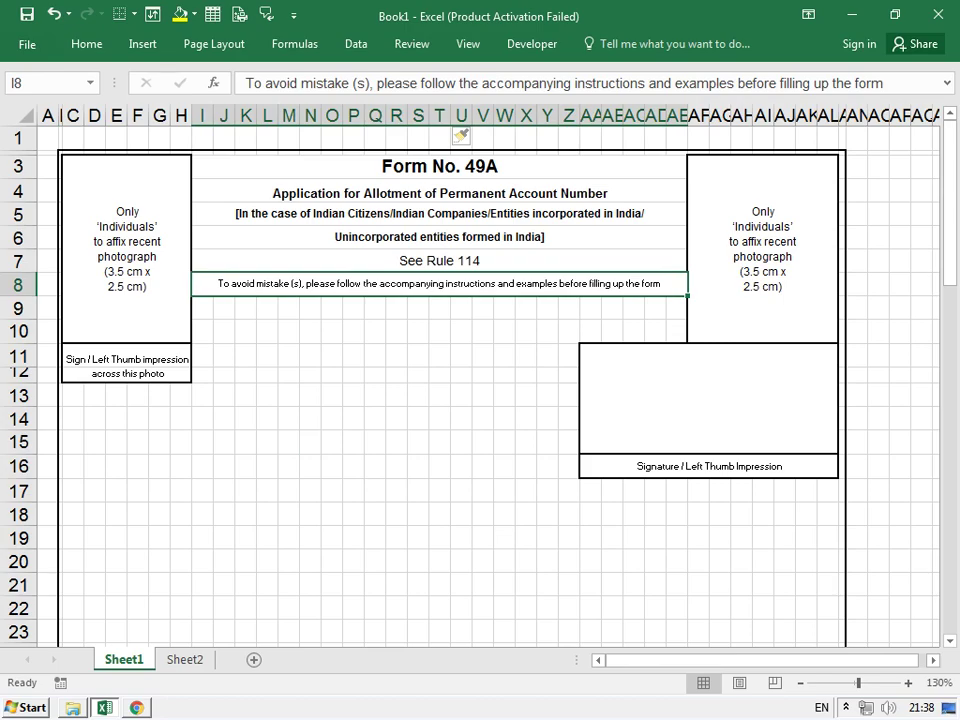
key(alt+Tab)
key(alt+Tab)
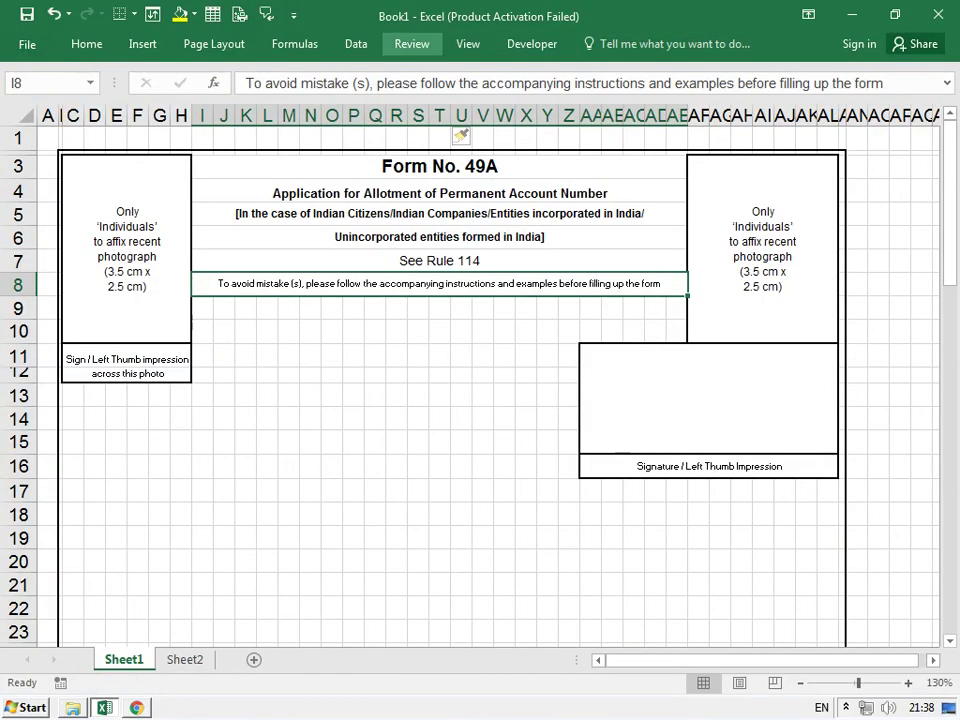
Hide the worksheet gridlines to inspect the form's appearance
click(411, 43)
key(alt+w)
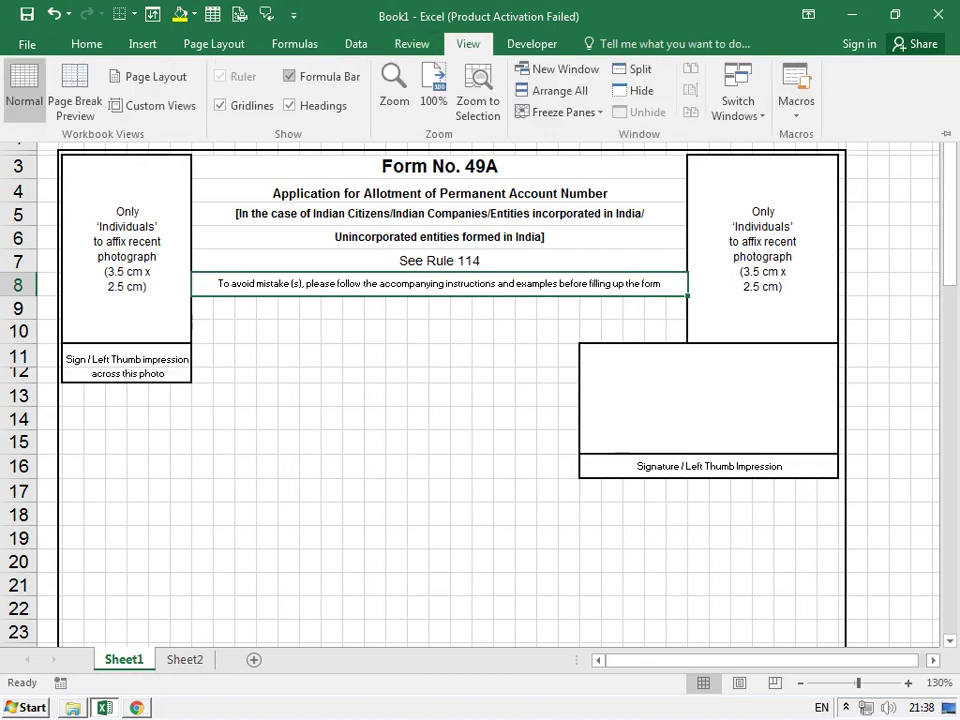
key(v)
key(g)
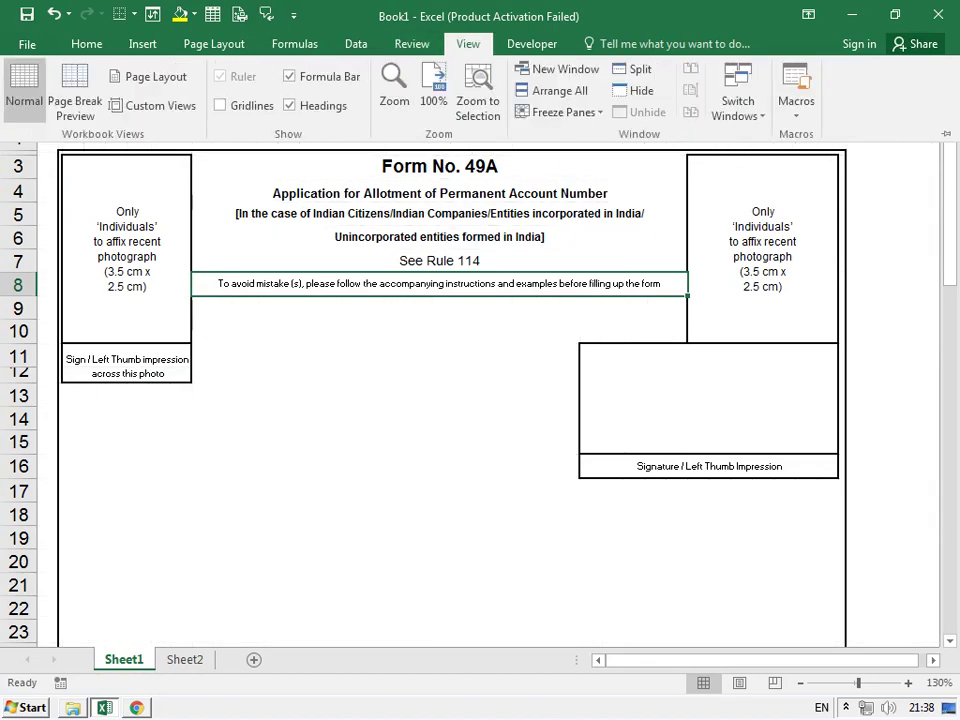
key(Escape)
scroll(450, 390, down, 3)
scroll(461, 135, down, 2)
scroll(461, 135, up, 1)
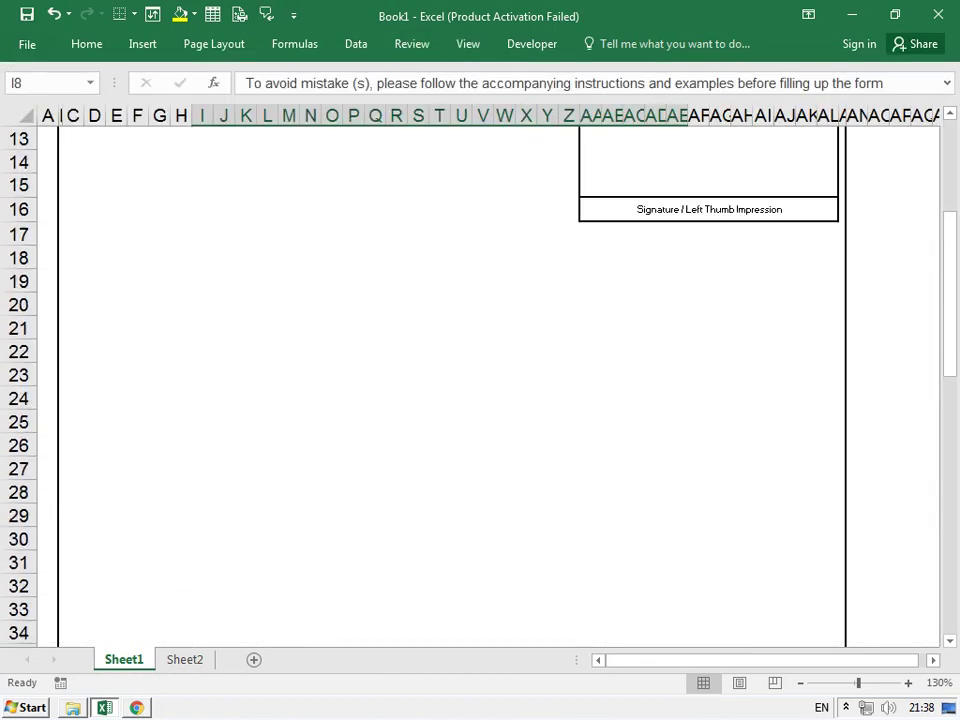
scroll(461, 135, up, 3)
scroll(461, 135, up, 1)
click(353, 466)
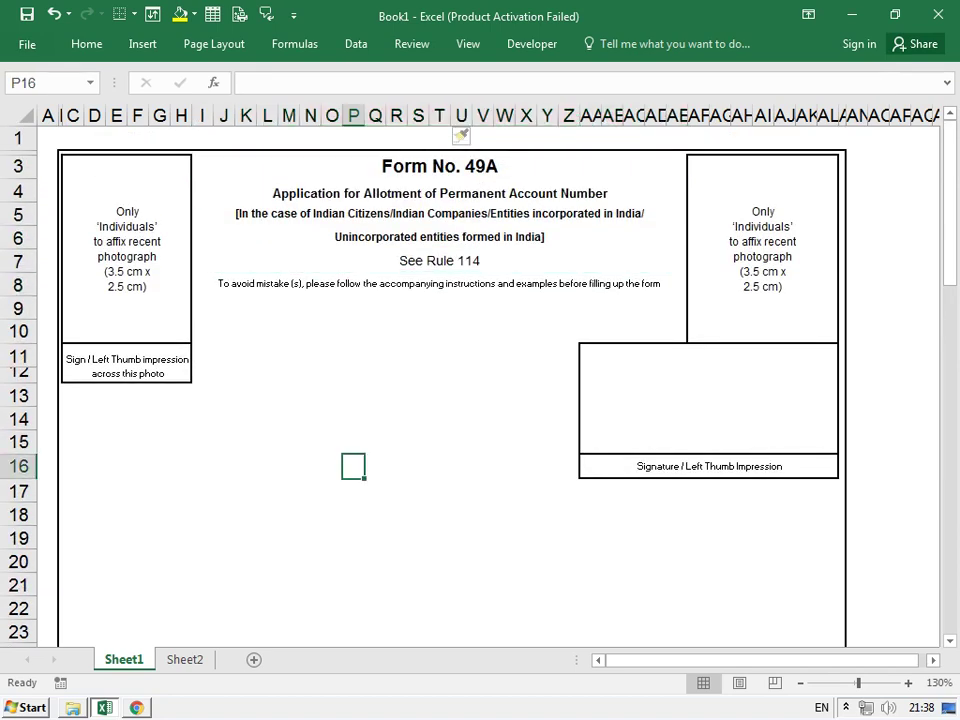
click(440, 284)
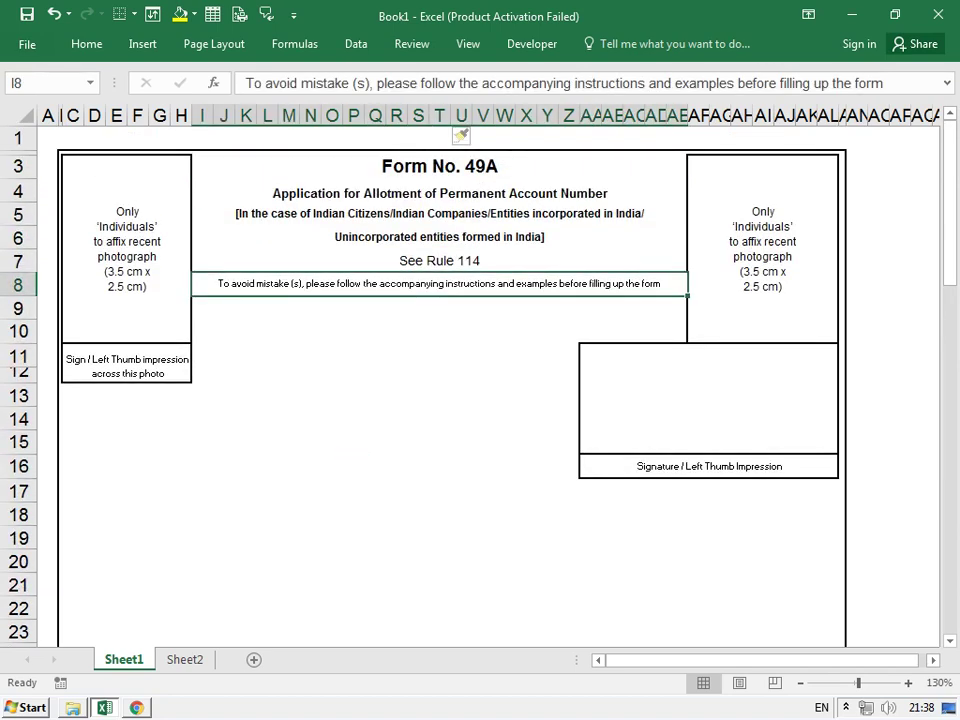
Turn the gridlines back on after checking the PDF, and select the block I9:Y18
click(468, 44)
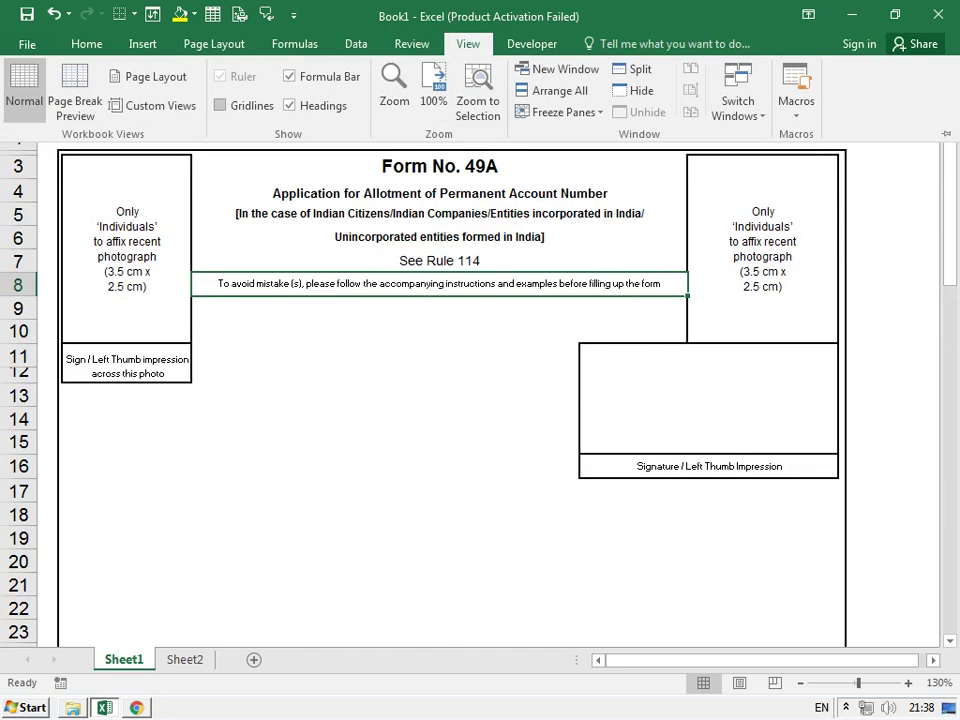
key(alt+Tab)
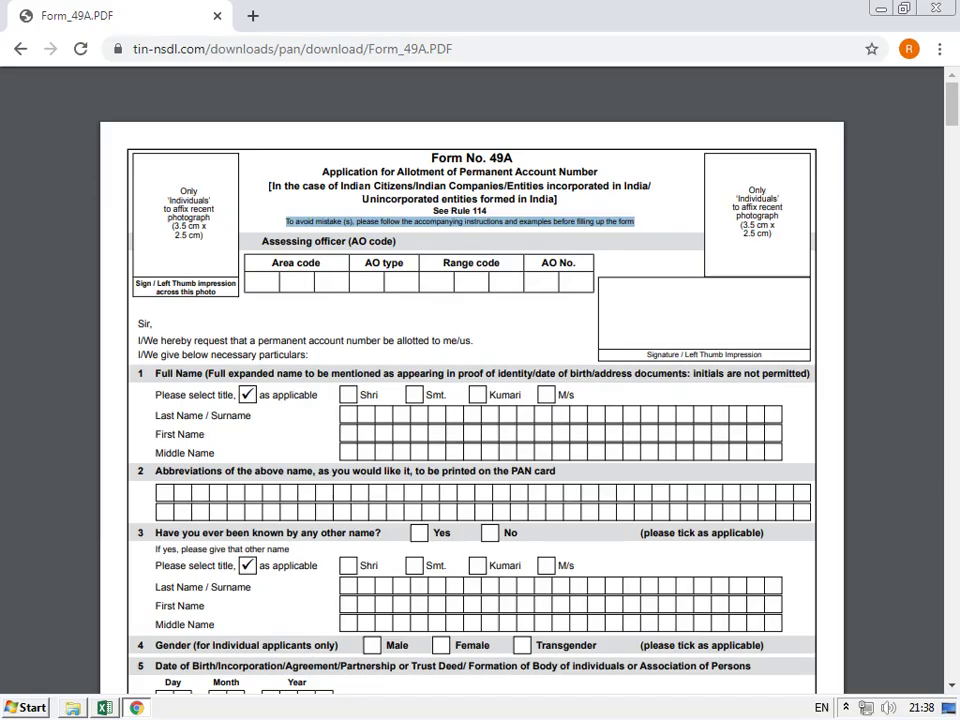
key(alt+Tab)
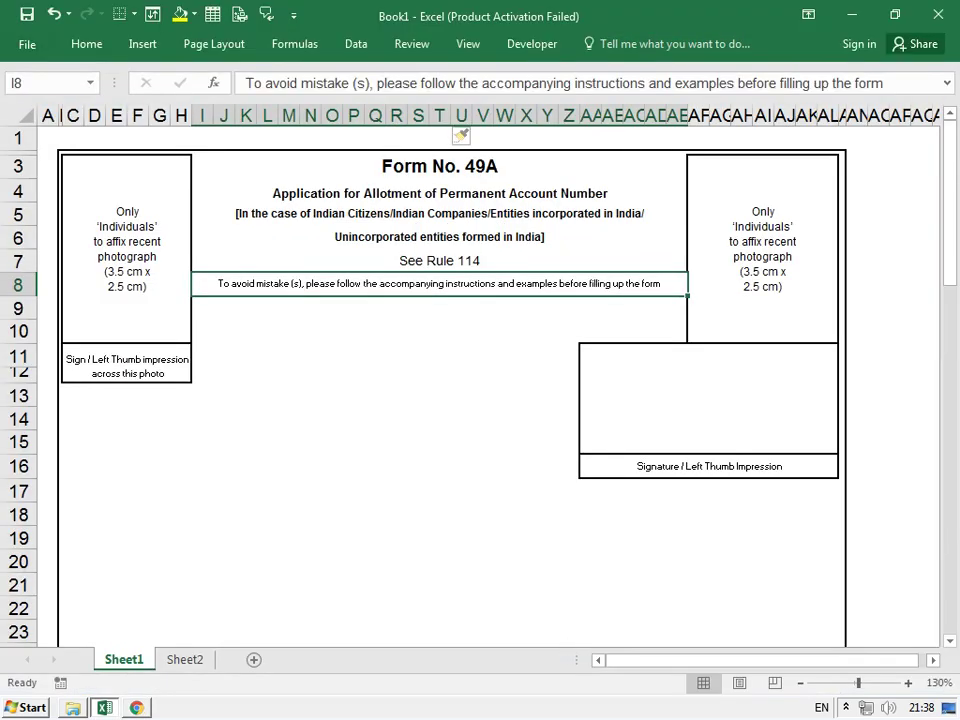
click(468, 44)
key(alt+w)
key(v)
key(g)
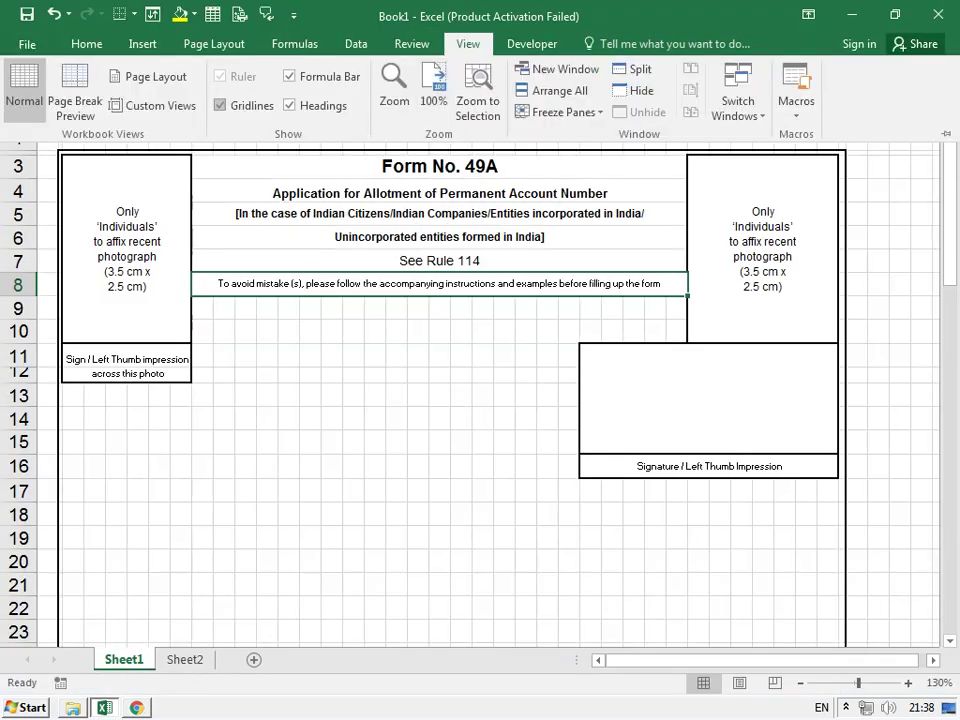
mouse_move(202, 308)
mouse_down()
mouse_move(547, 490)
mouse_move(547, 512)
mouse_up()
Leave the File Info page and look over the Font and Fill Color palettes for the block
click(27, 44)
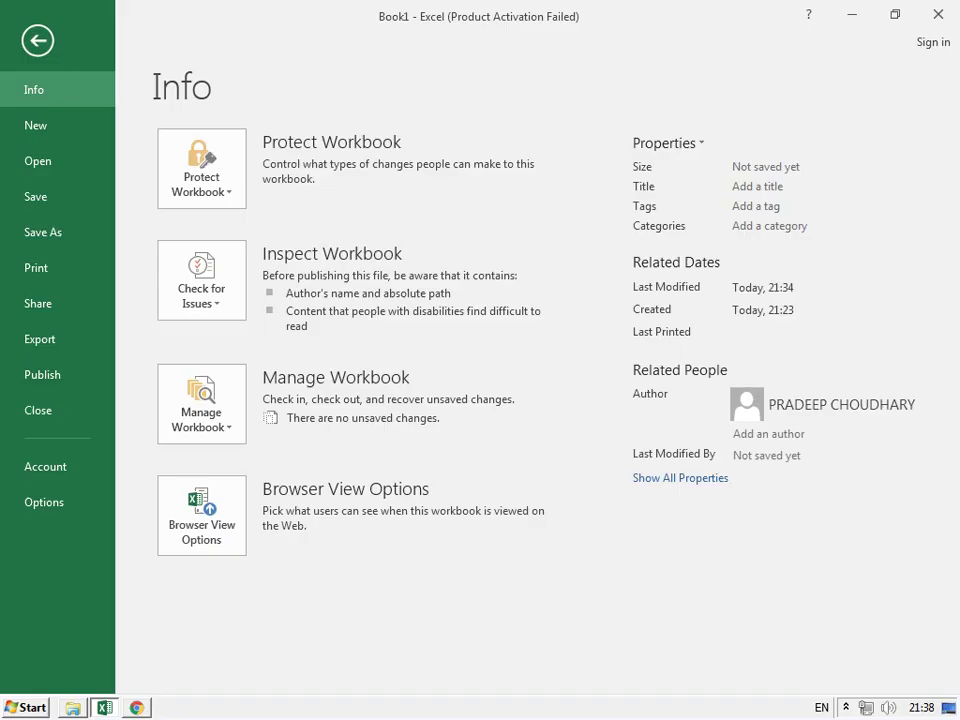
click(38, 40)
click(86, 44)
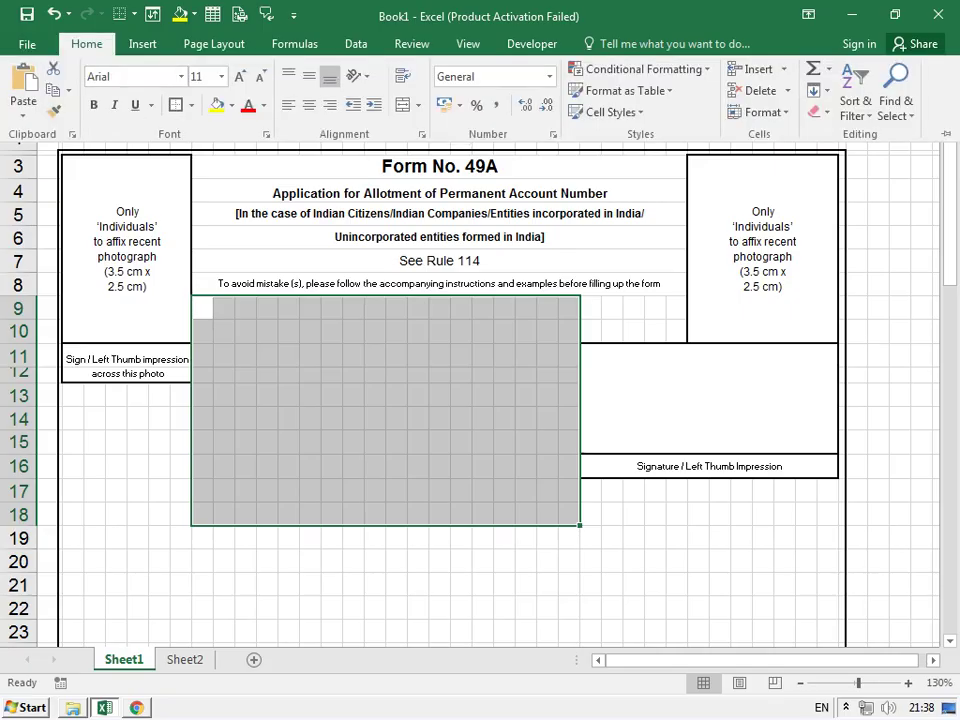
click(264, 105)
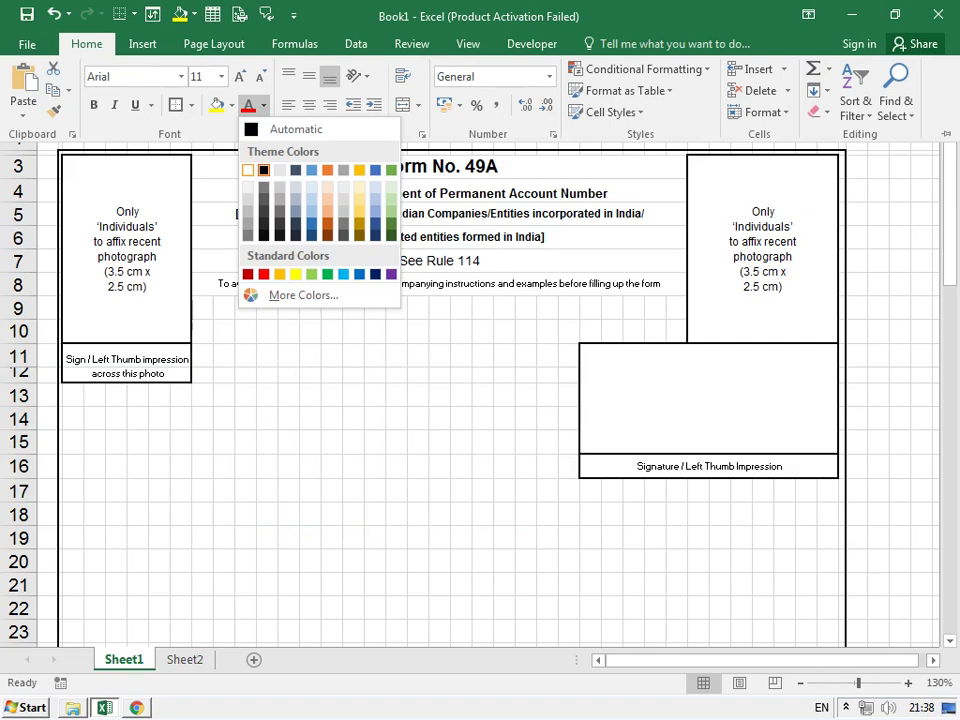
key(Escape)
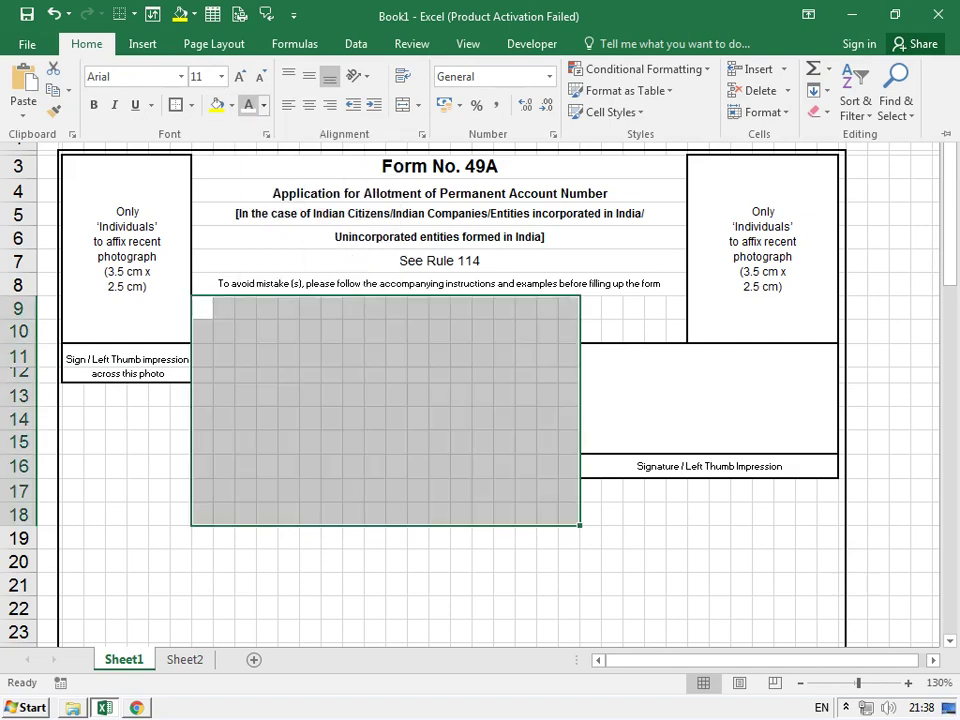
click(231, 105)
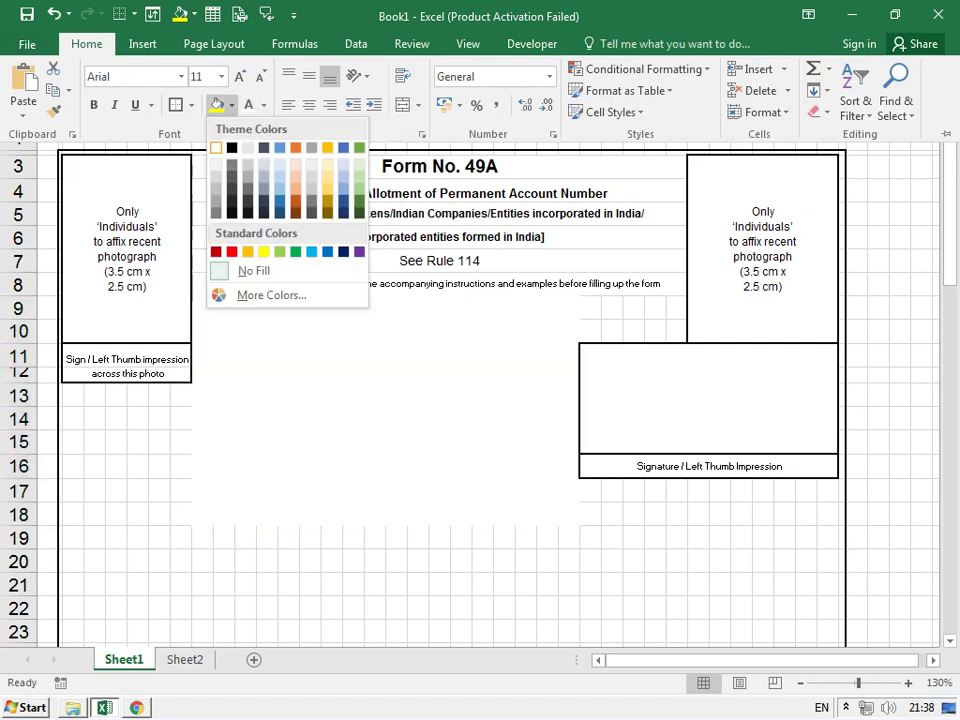
key(Escape)
key(ctrl+F1)
click(116, 584)
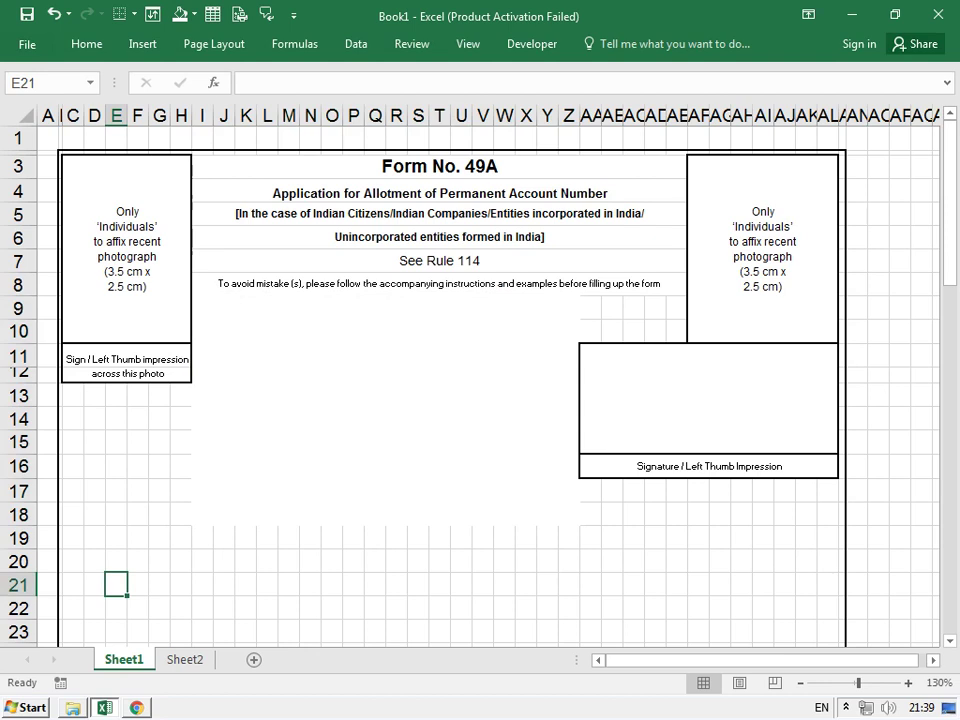
Undo the white fill on I9:Q18, recheck the colour palettes, then return to the PDF
key(ctrl+z)
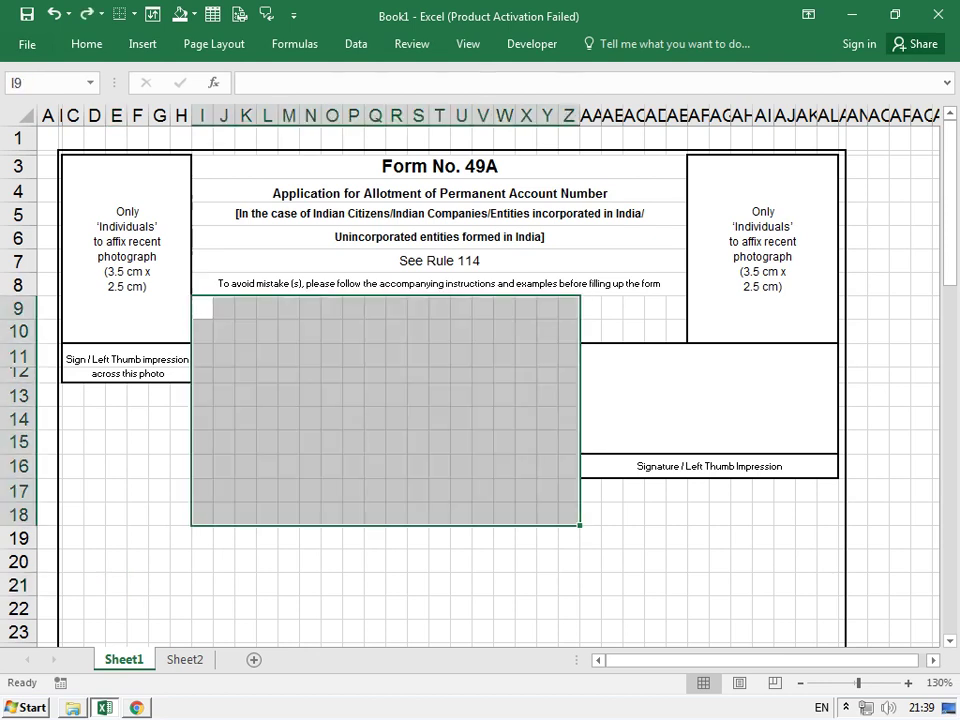
click(201, 513)
click(203, 308)
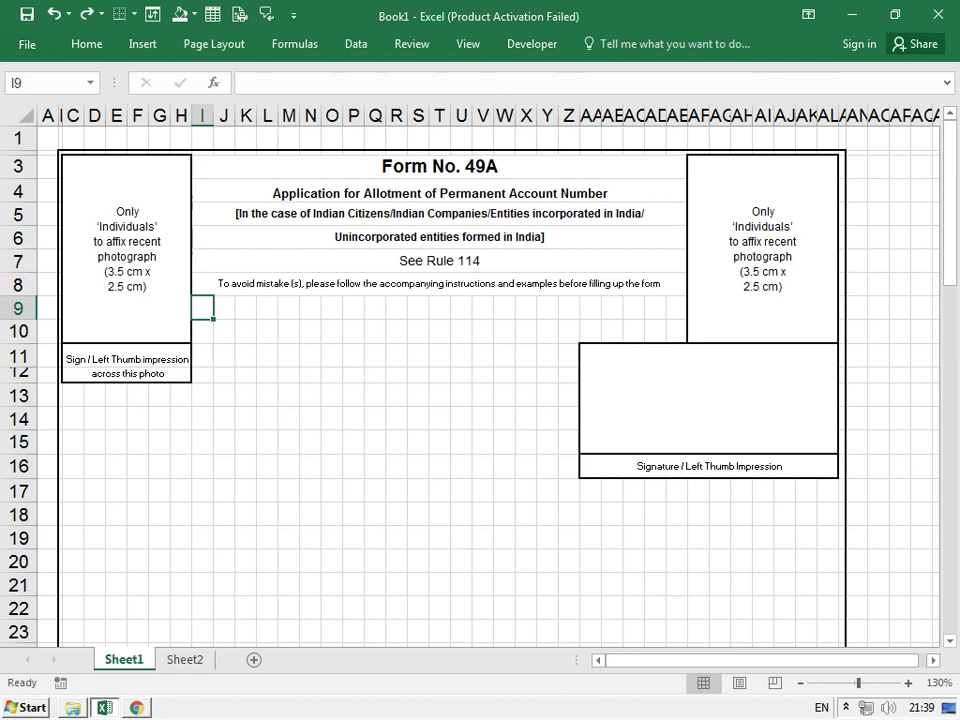
click(86, 44)
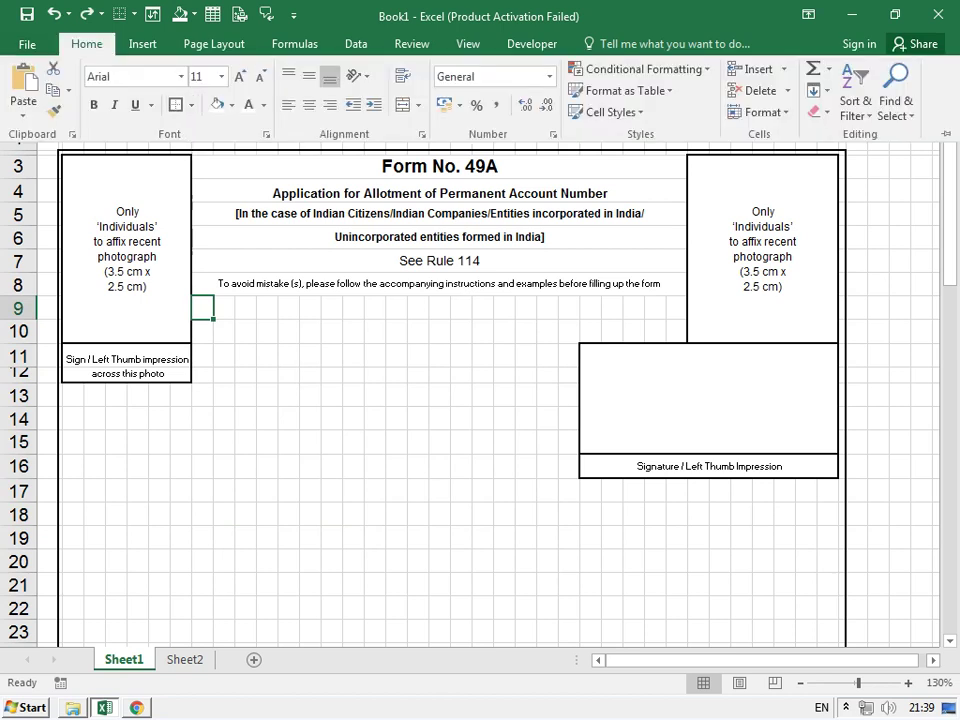
click(231, 105)
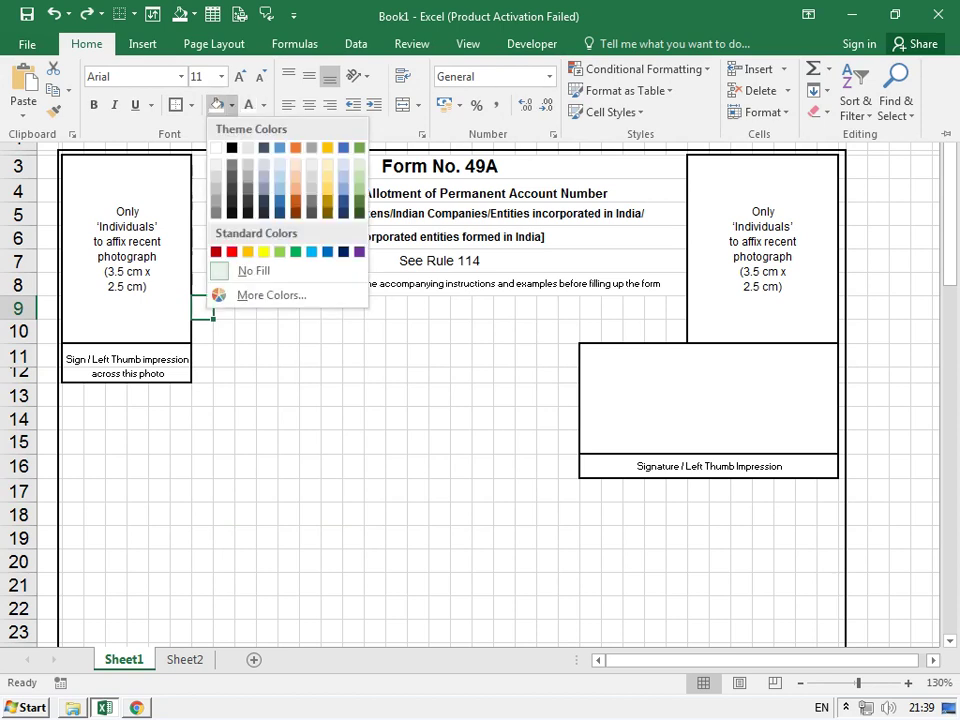
click(263, 105)
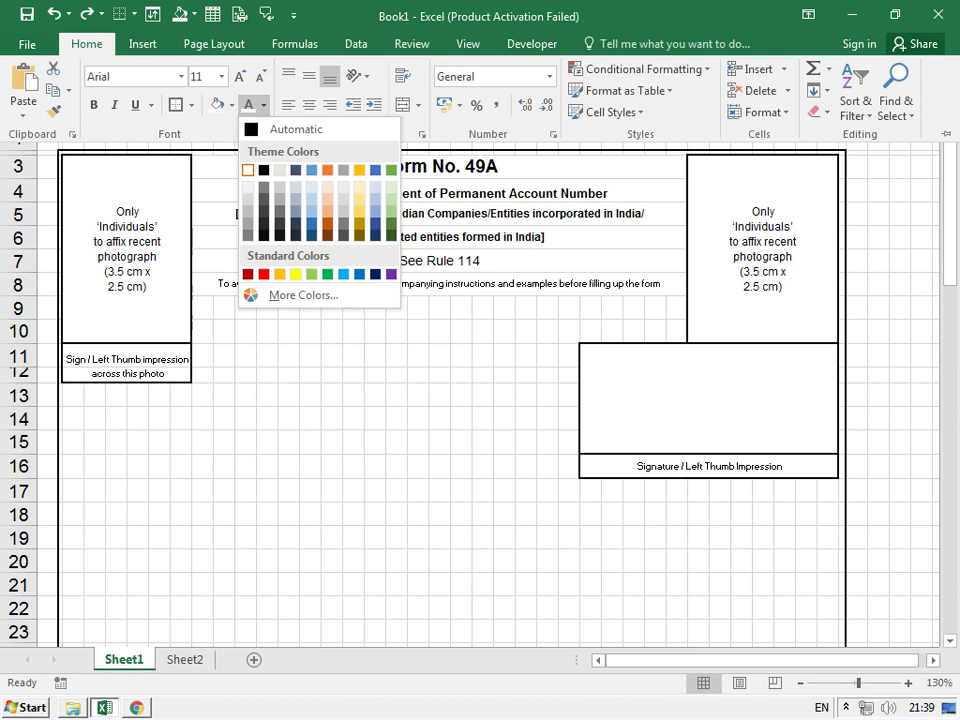
key(alt+Tab)
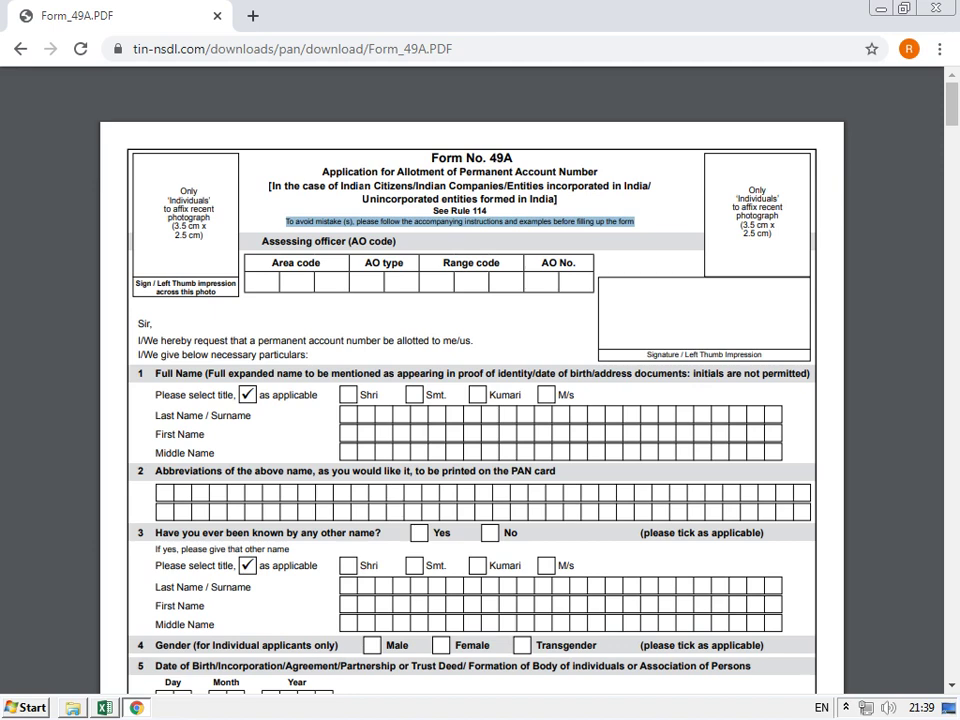
Zoom into the PDF, then drag row 9 down to a thin spacer strip and recheck
key(ctrl+plus)
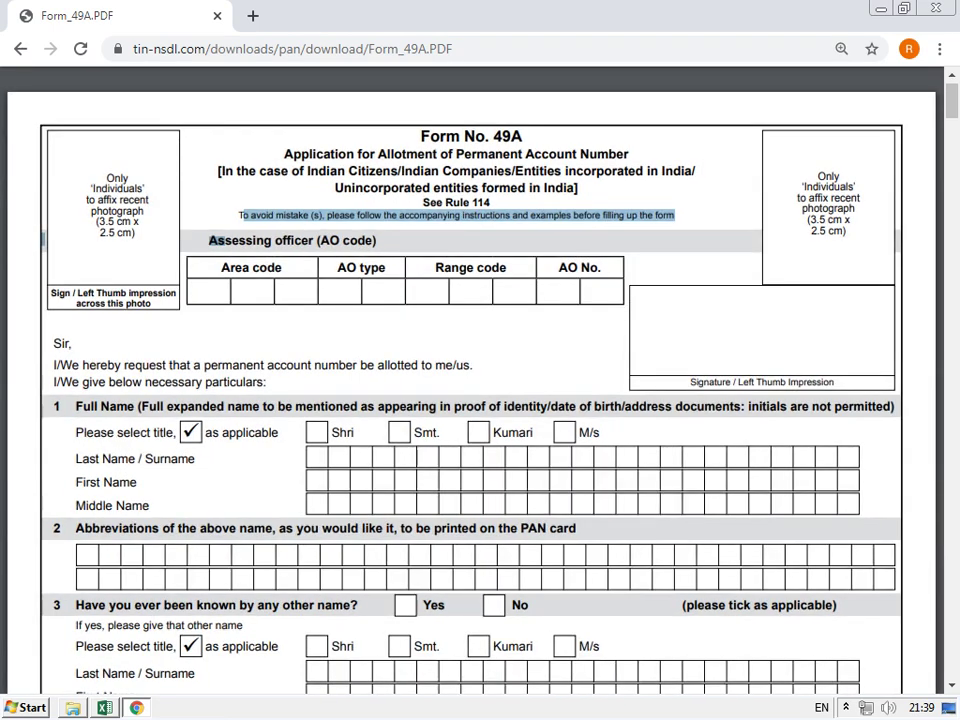
key(ctrl+plus)
key(alt+Tab)
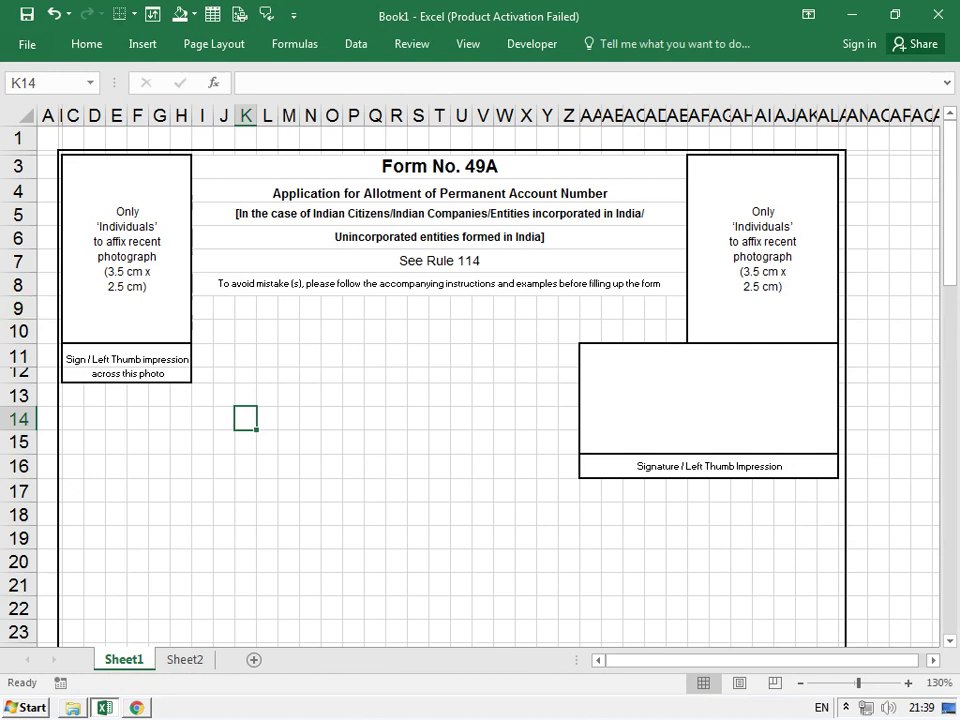
click(18, 308)
drag(18, 320, 20, 300)
click(310, 427)
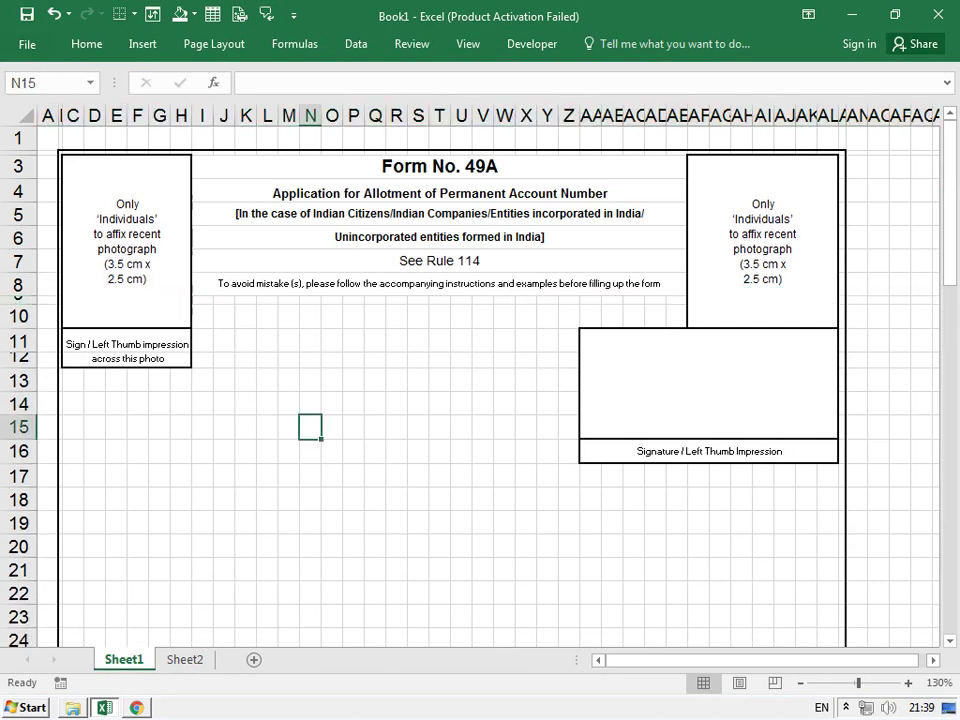
click(288, 299)
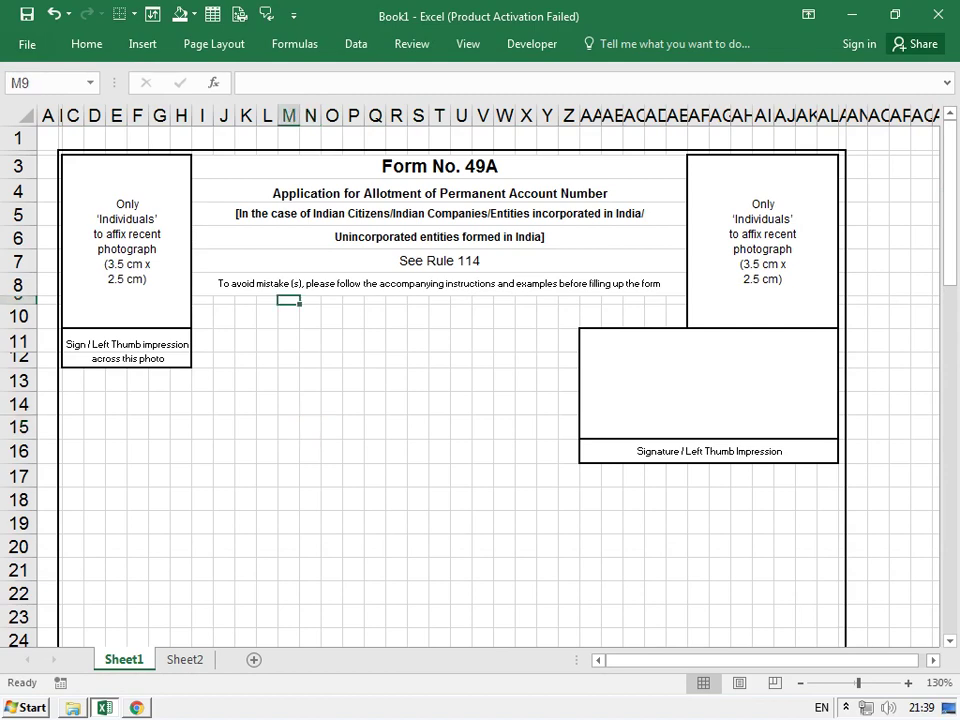
key(alt+Tab)
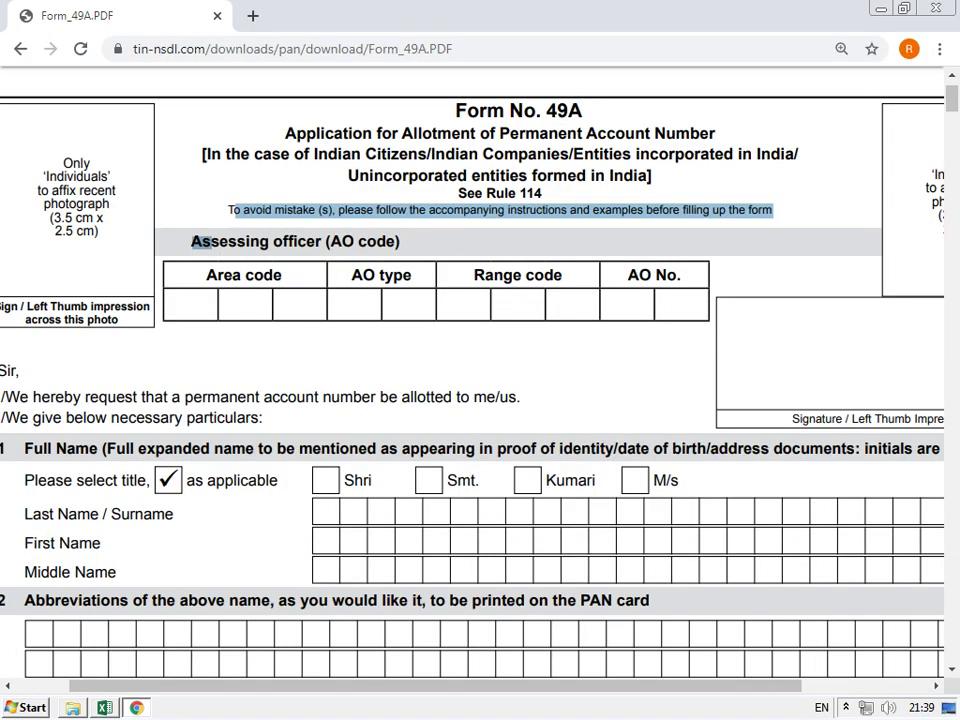
scroll(480, 380, left, 2)
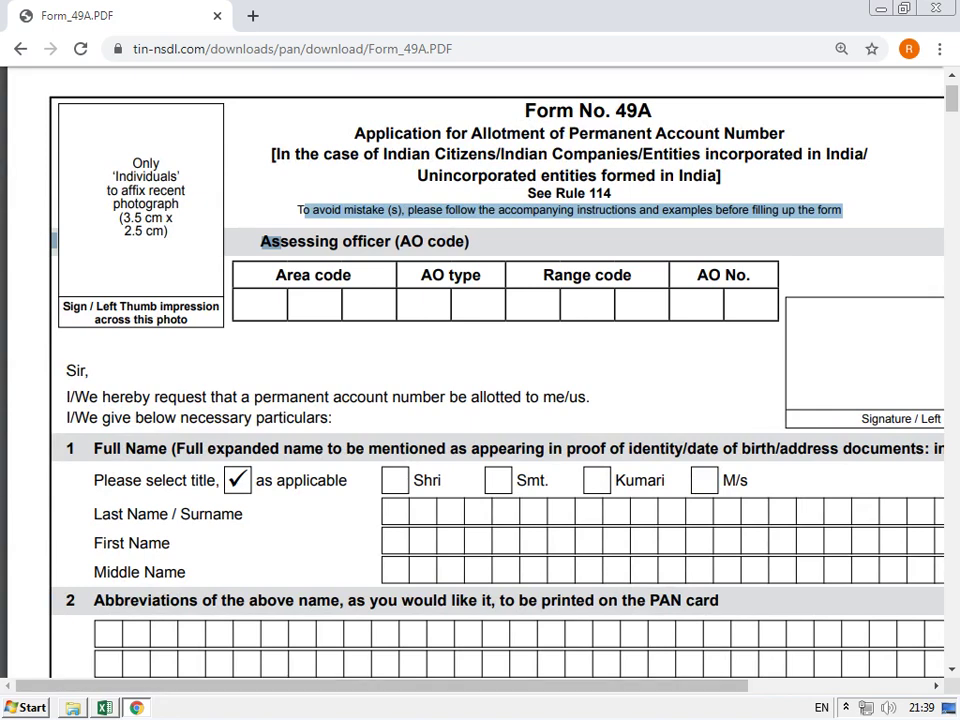
key(alt+Tab)
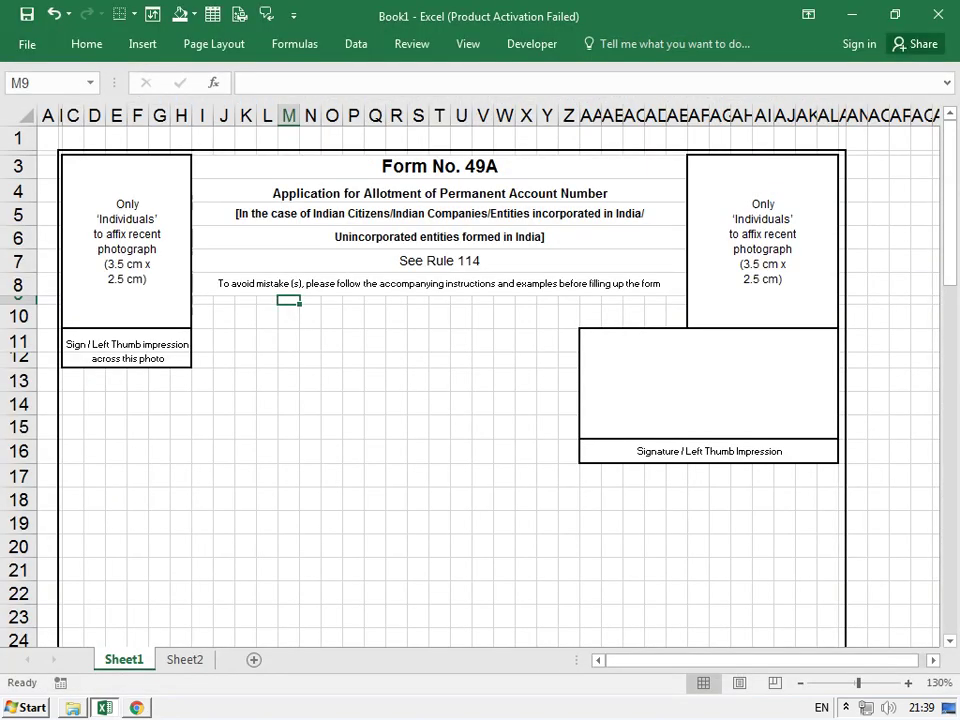
Widen column B slightly beside the form's left border
click(61, 316)
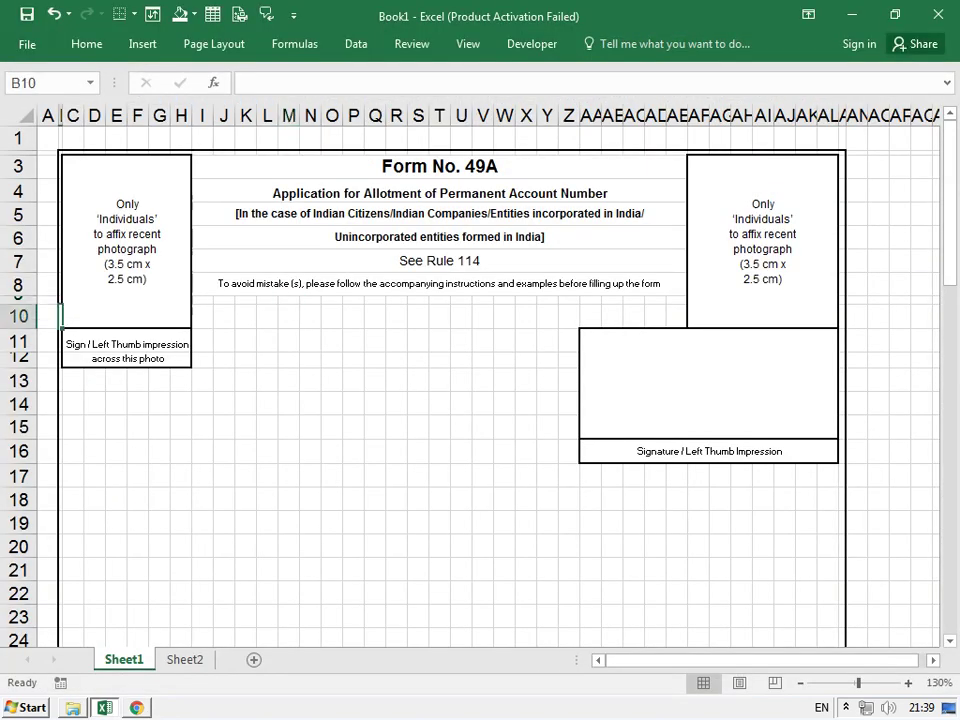
click(86, 43)
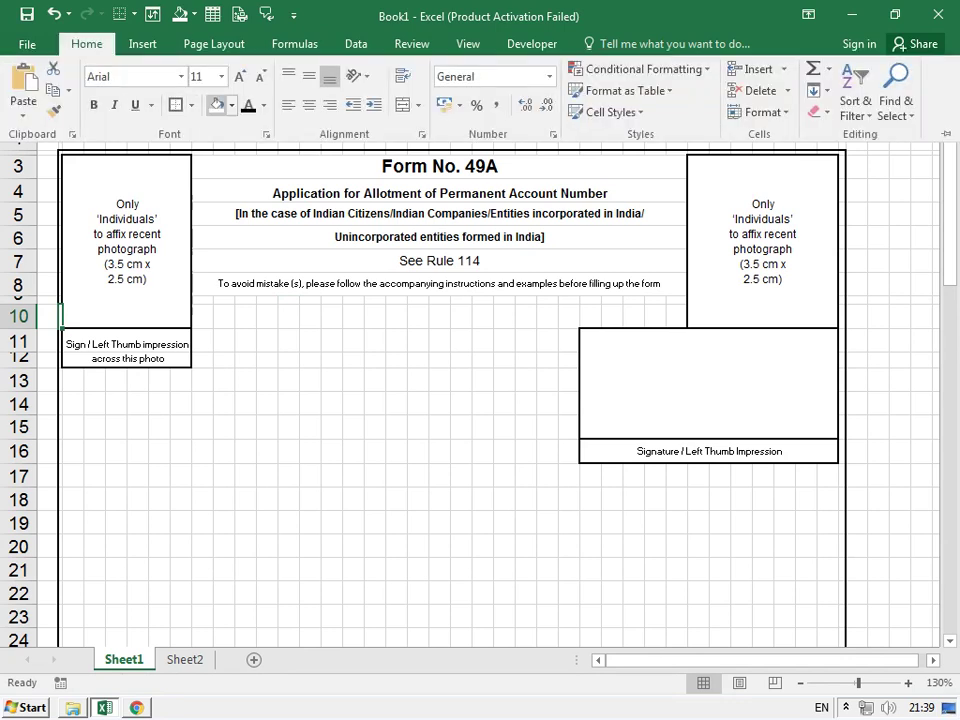
click(231, 105)
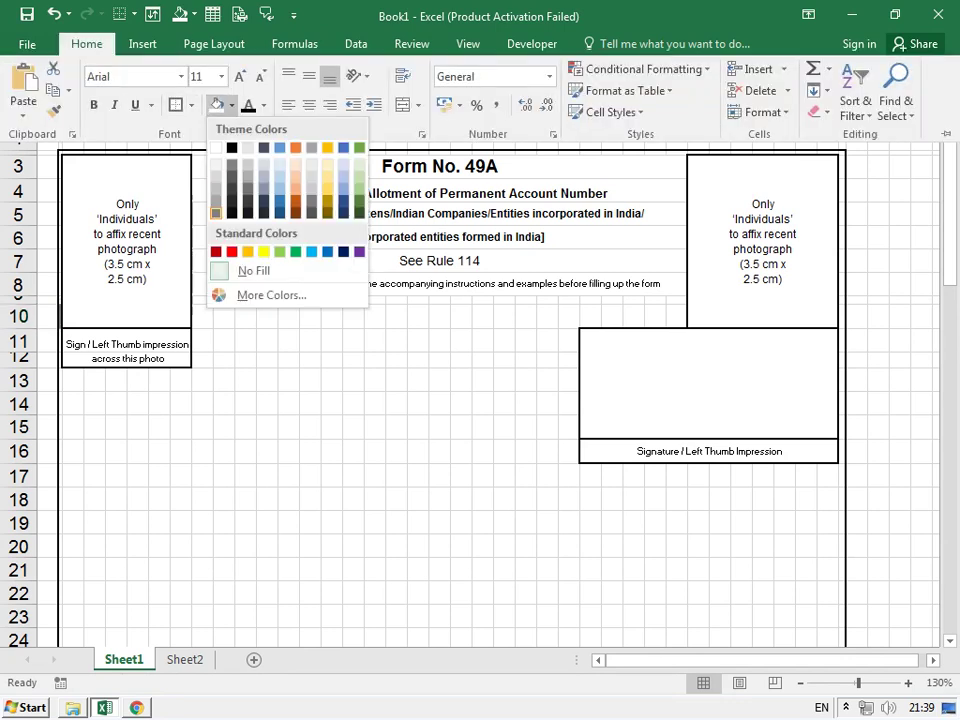
key(Escape)
key(Escape)
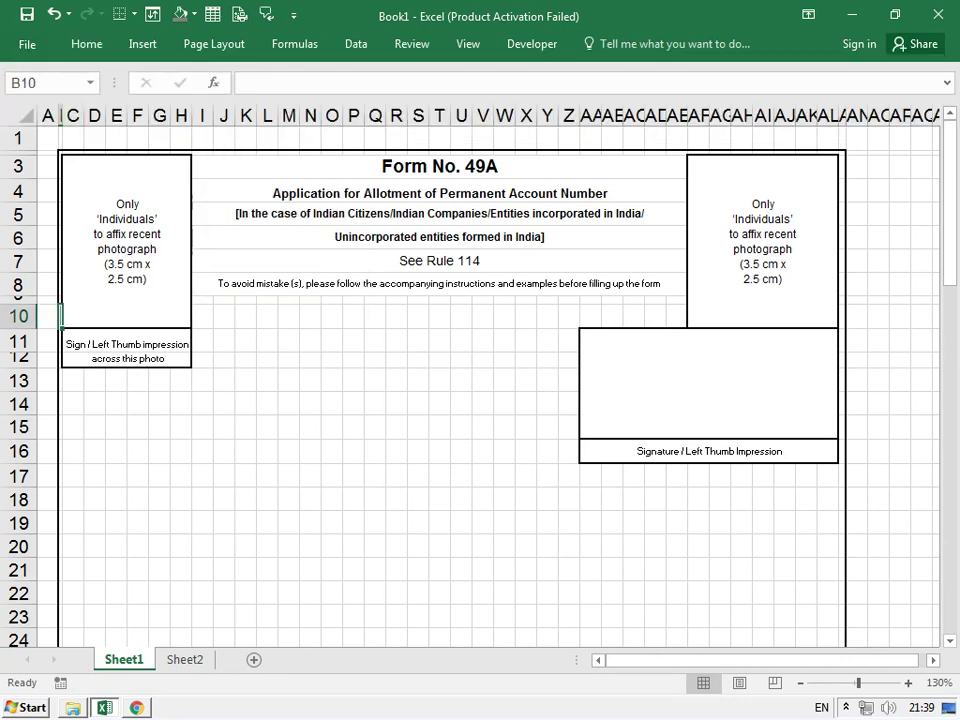
drag(61, 116, 66, 116)
click(206, 451)
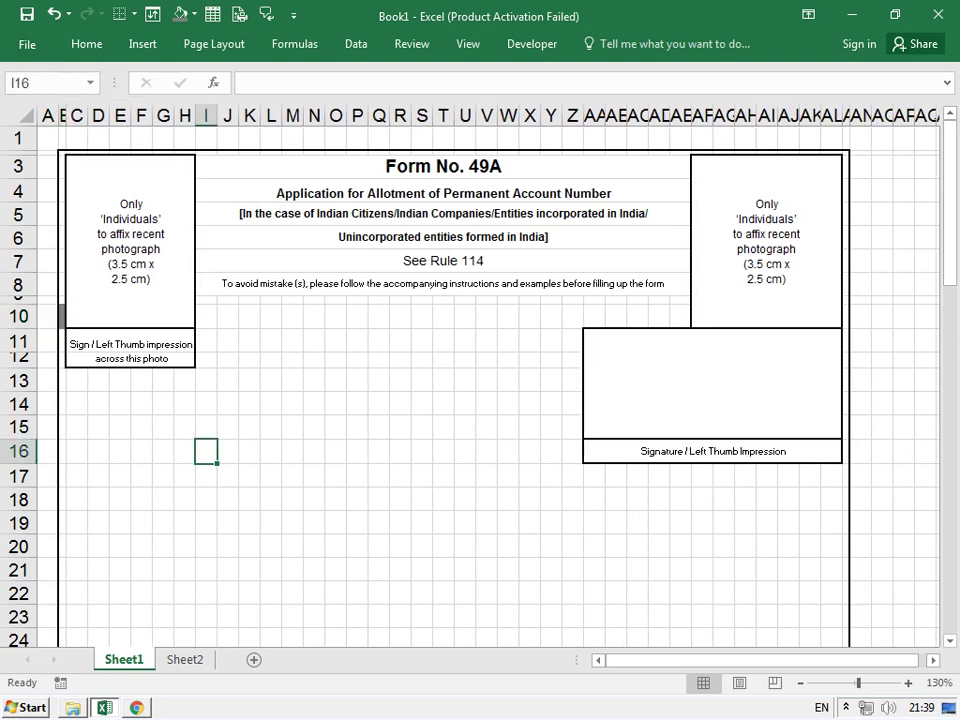
Fill row 10 dark grey from column I across to AM10
drag(206, 316, 685, 316)
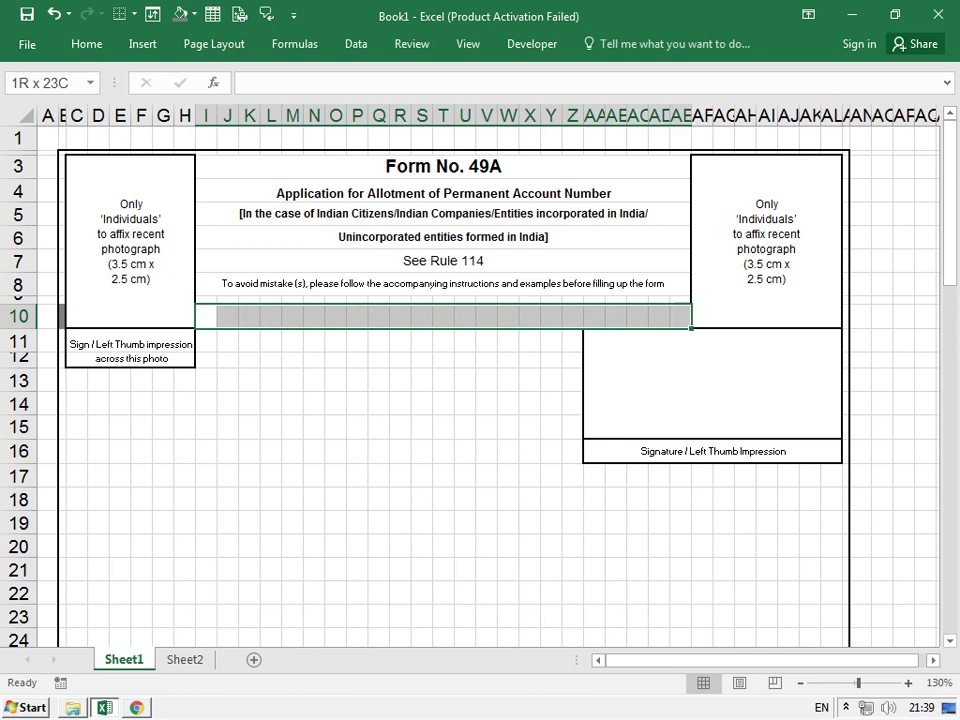
click(87, 44)
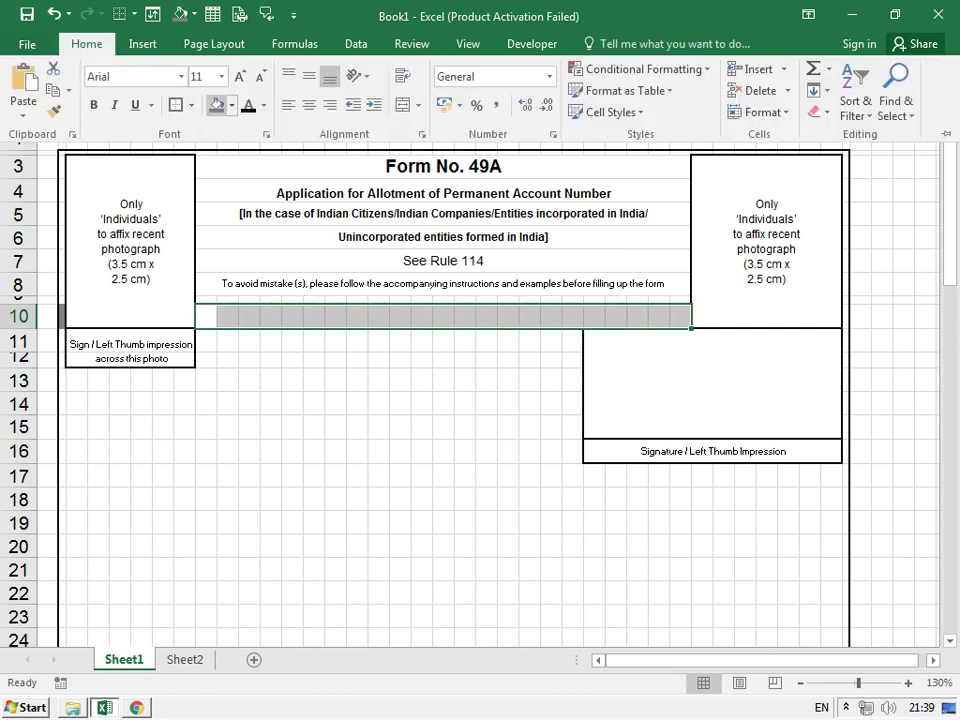
click(216, 105)
click(314, 499)
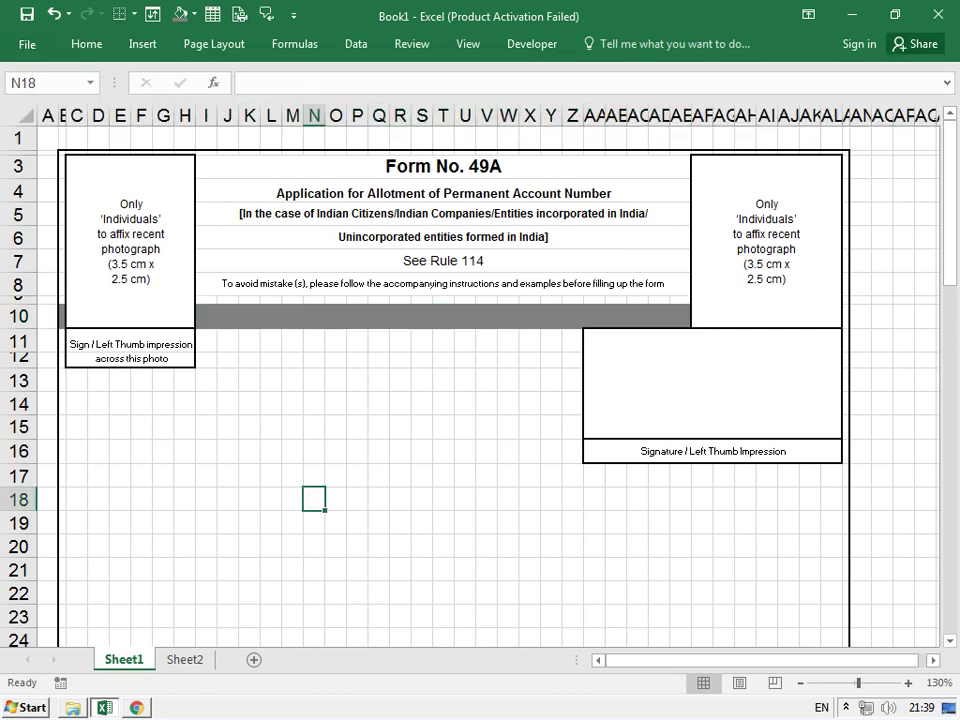
click(846, 316)
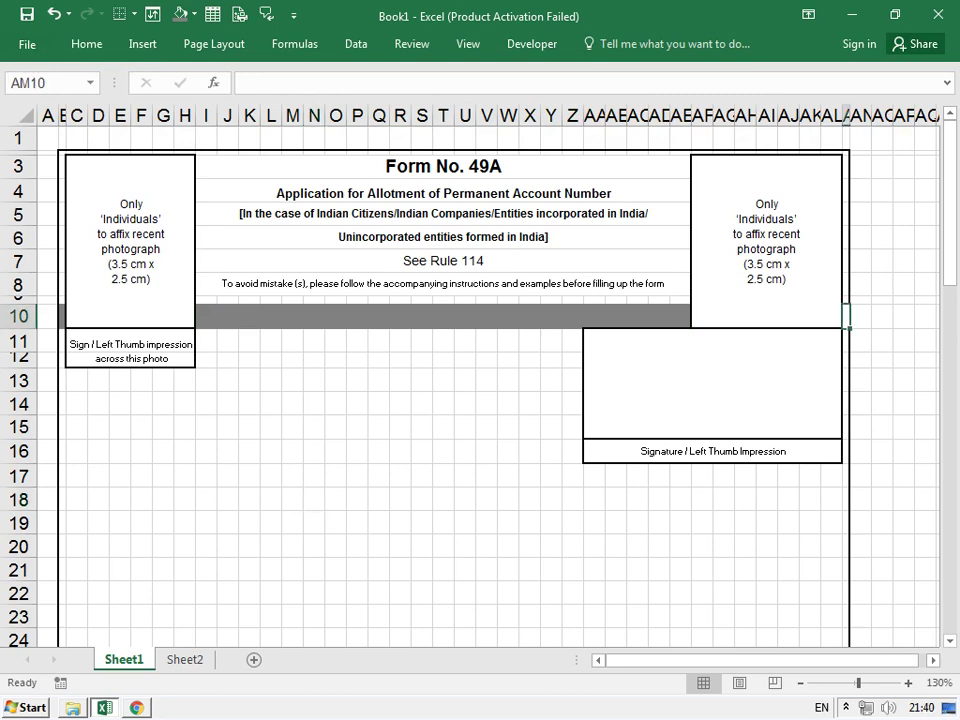
click(87, 44)
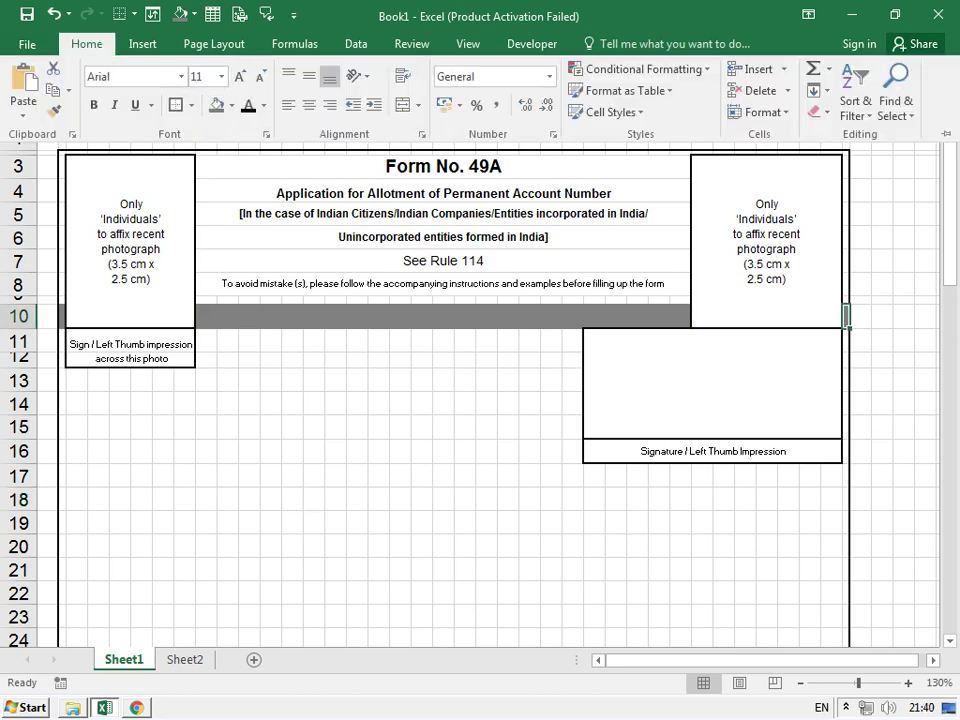
click(216, 105)
click(314, 499)
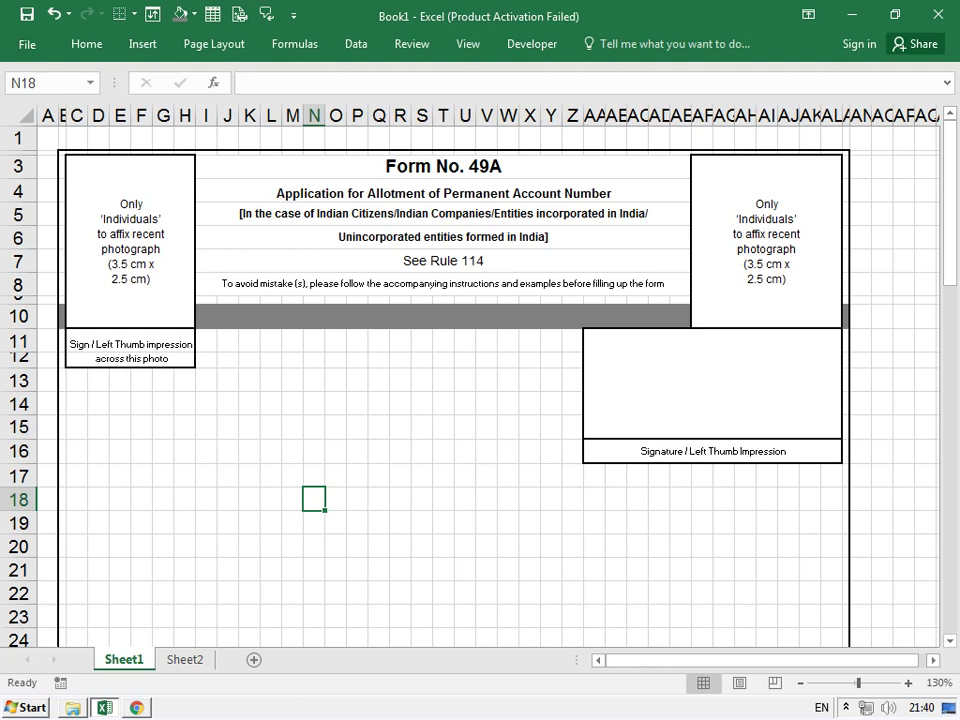
mouse_move(443, 166)
mouse_down()
mouse_move(443, 192)
mouse_move(848, 316)
mouse_up()
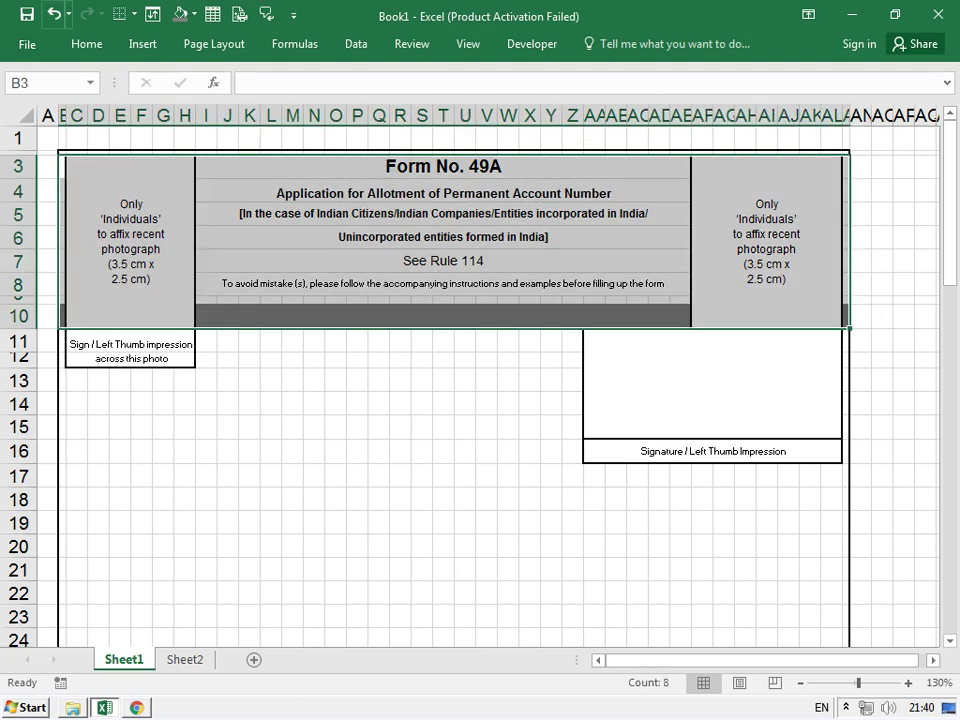
Review the fill options and check the left photo box and row 8 instruction text
click(86, 44)
click(231, 105)
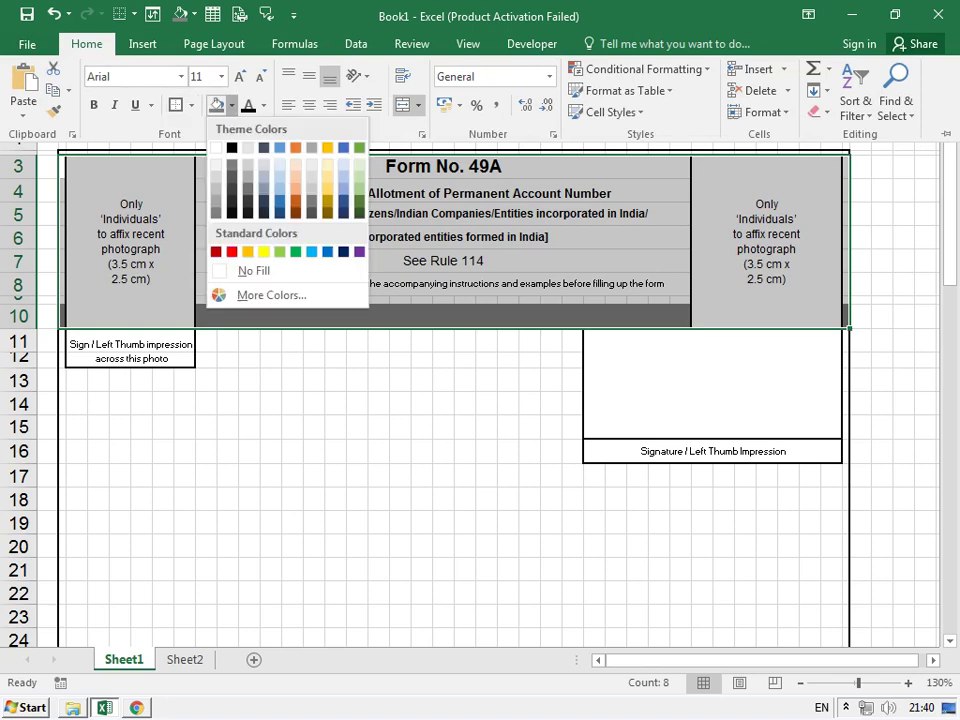
key(Escape)
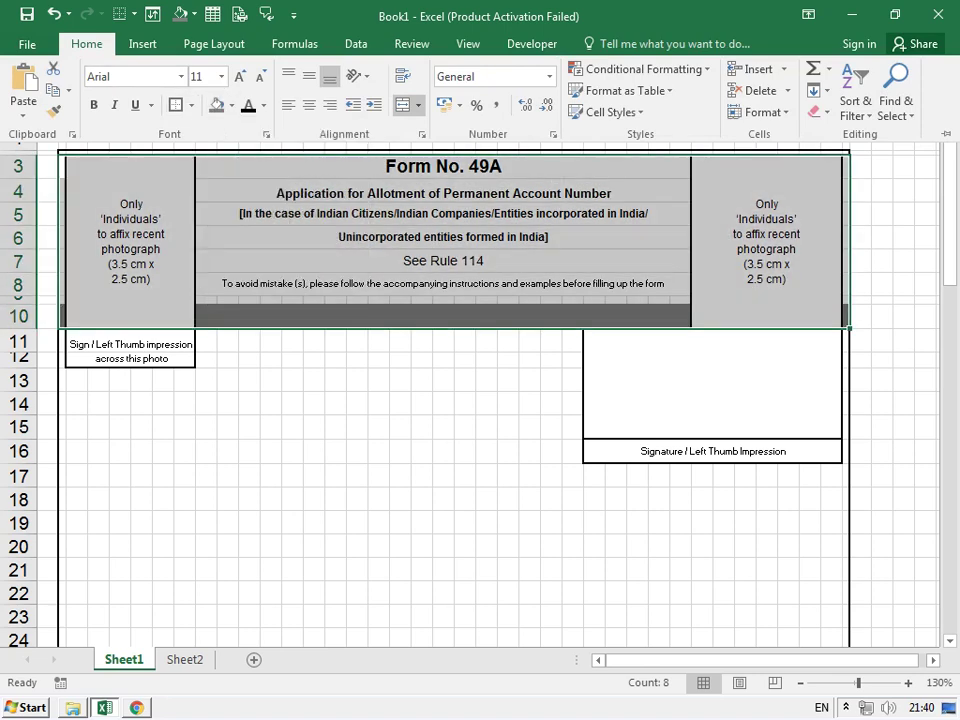
key(Escape)
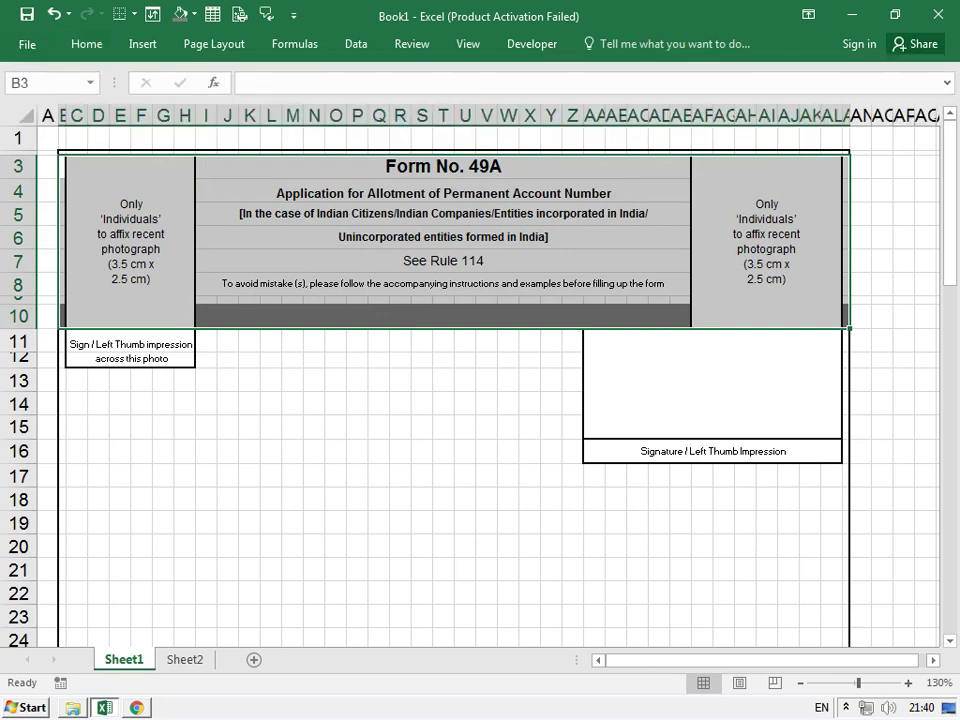
click(292, 316)
drag(70, 160, 185, 320)
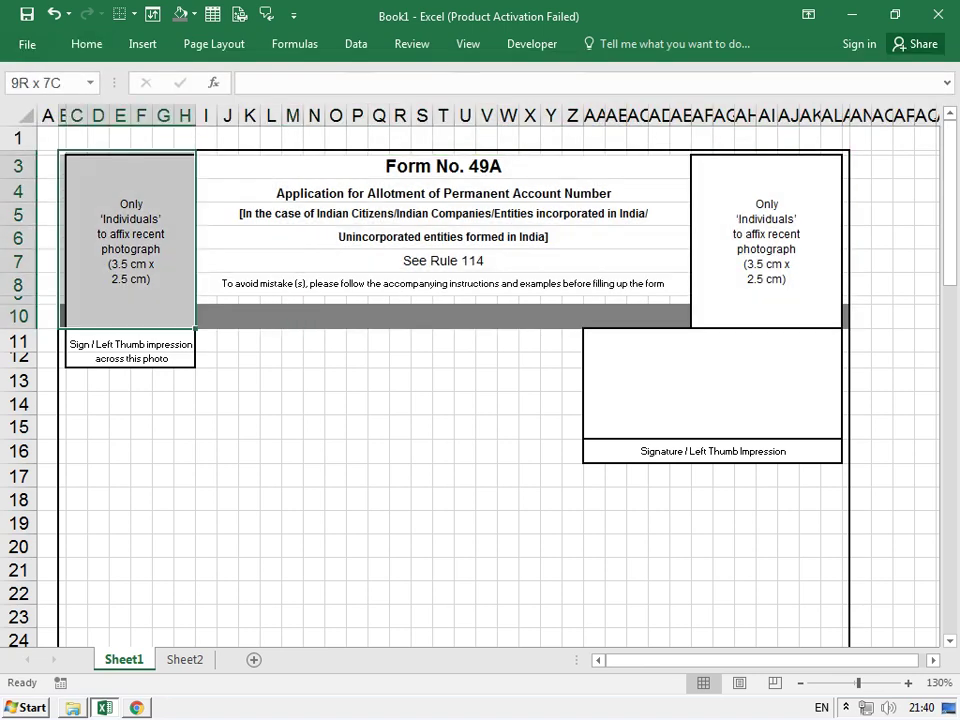
click(314, 299)
click(314, 284)
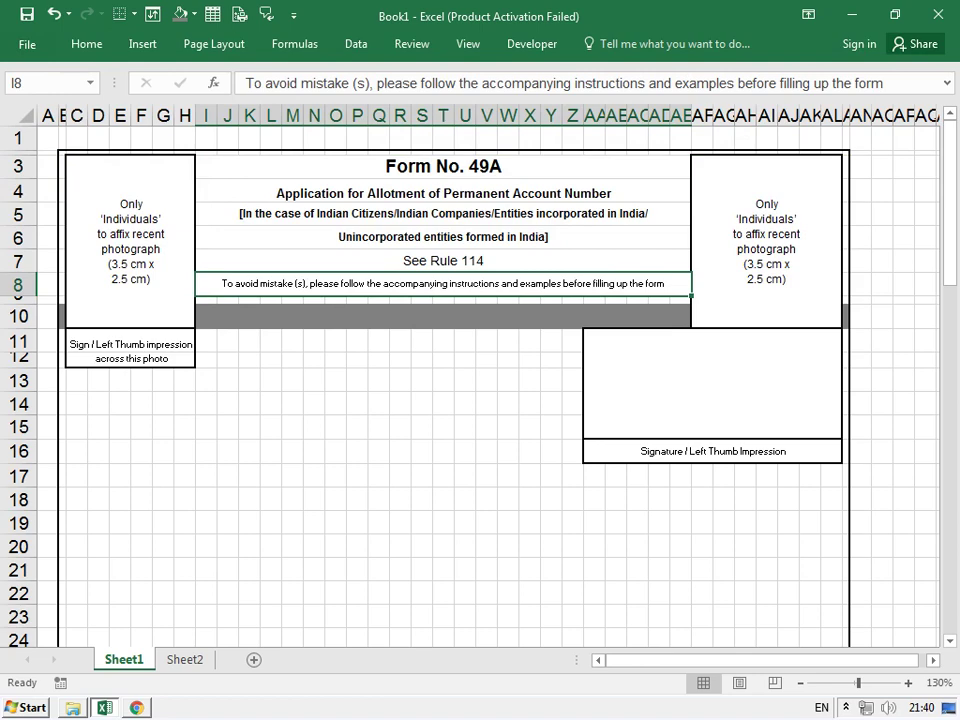
Fill row 2 from B2 to AM2 with white
click(228, 152)
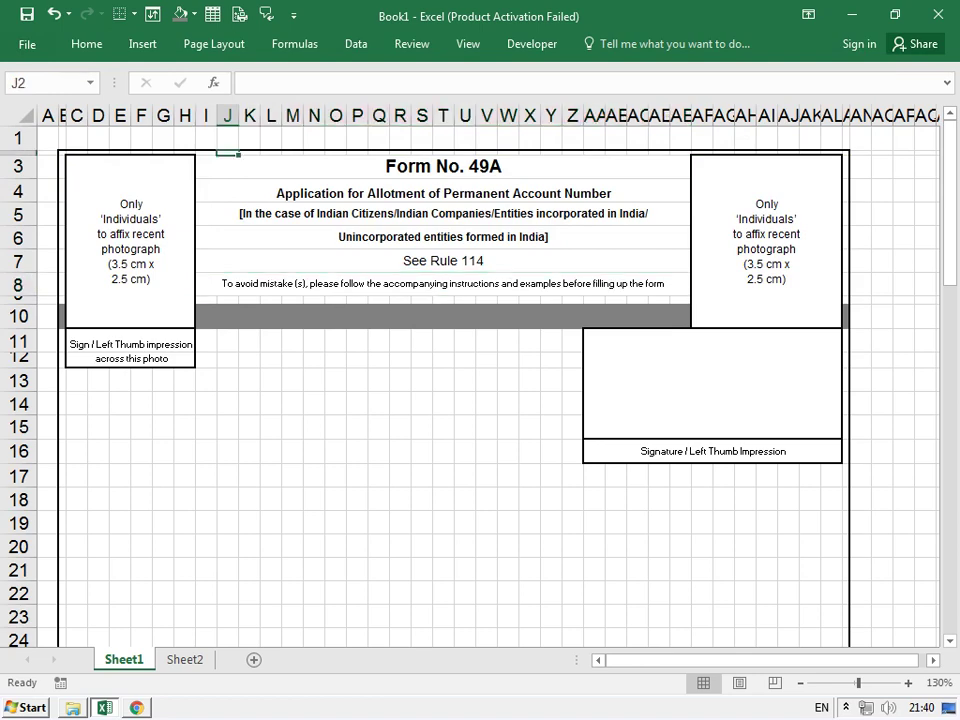
drag(62, 152, 314, 152)
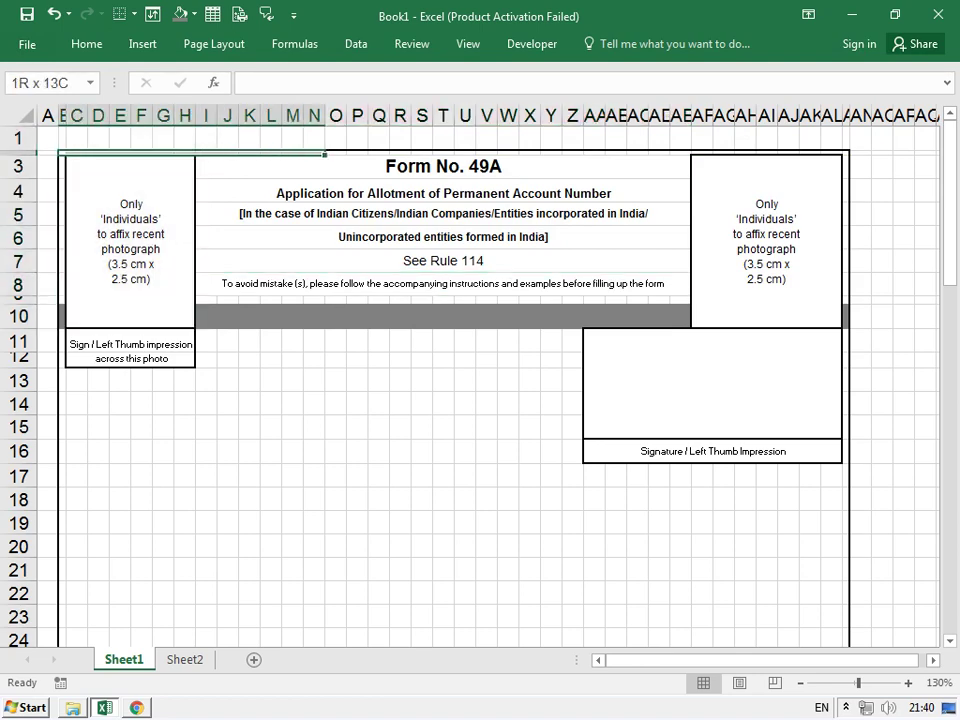
drag(314, 152, 848, 152)
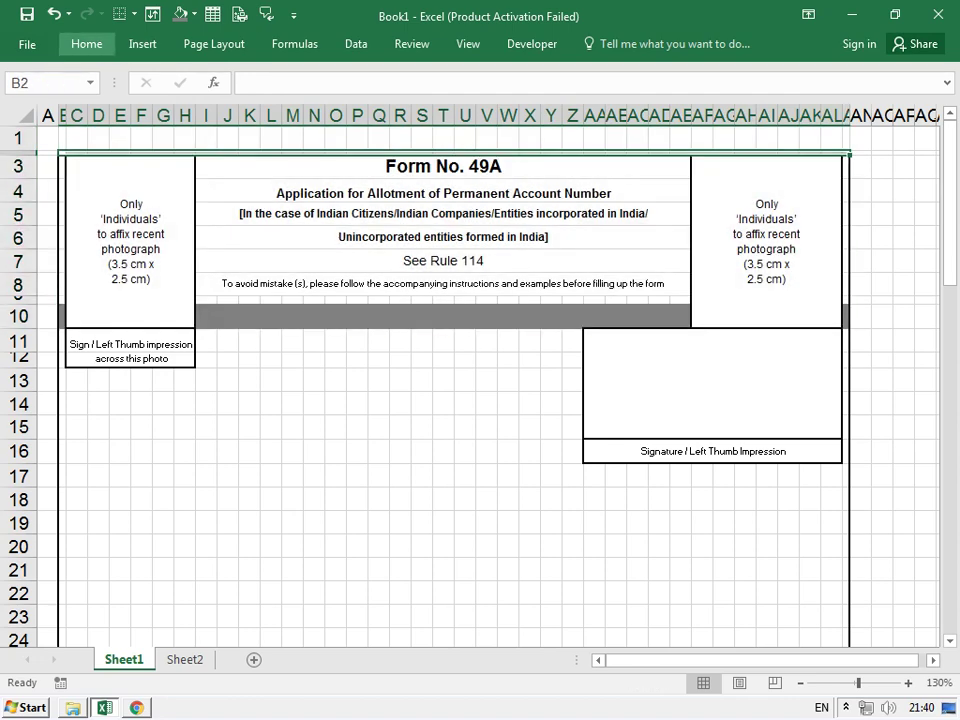
click(86, 44)
click(231, 105)
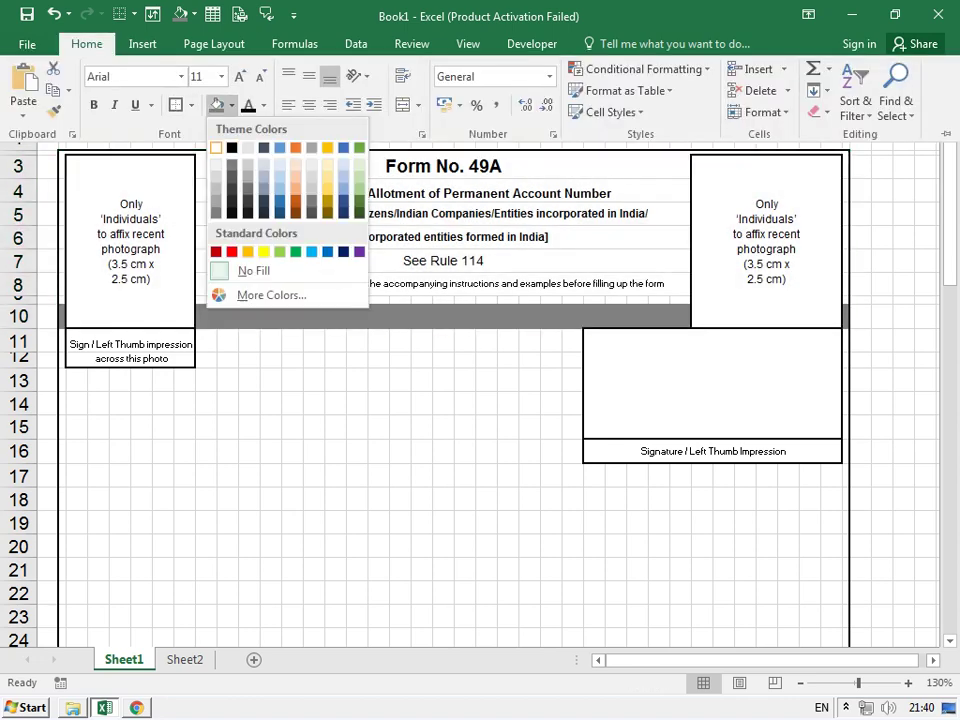
click(216, 197)
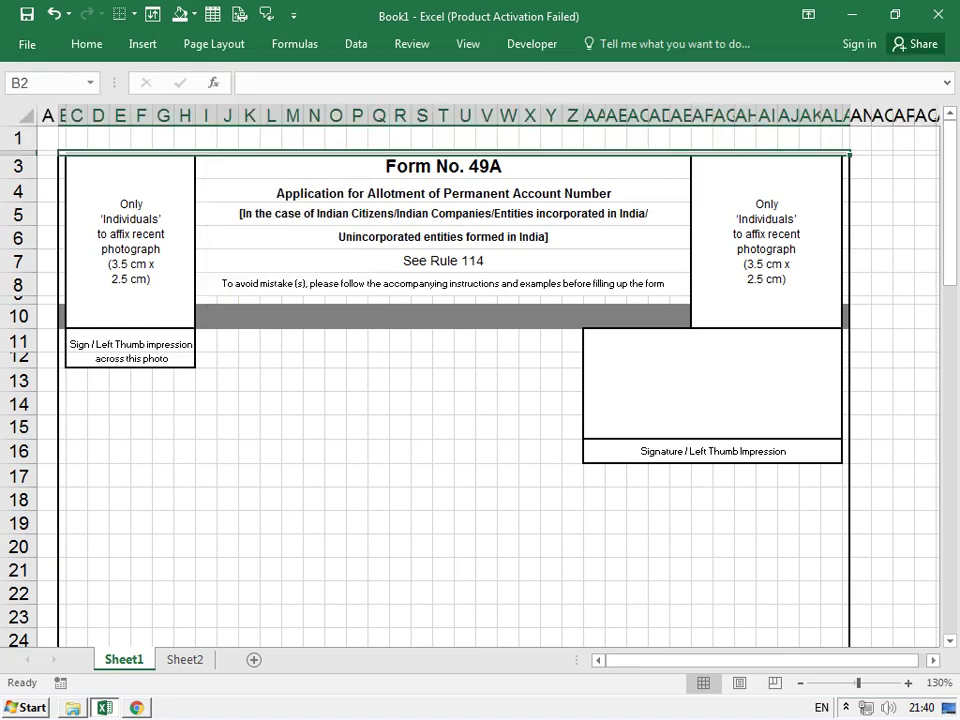
drag(62, 165, 62, 294)
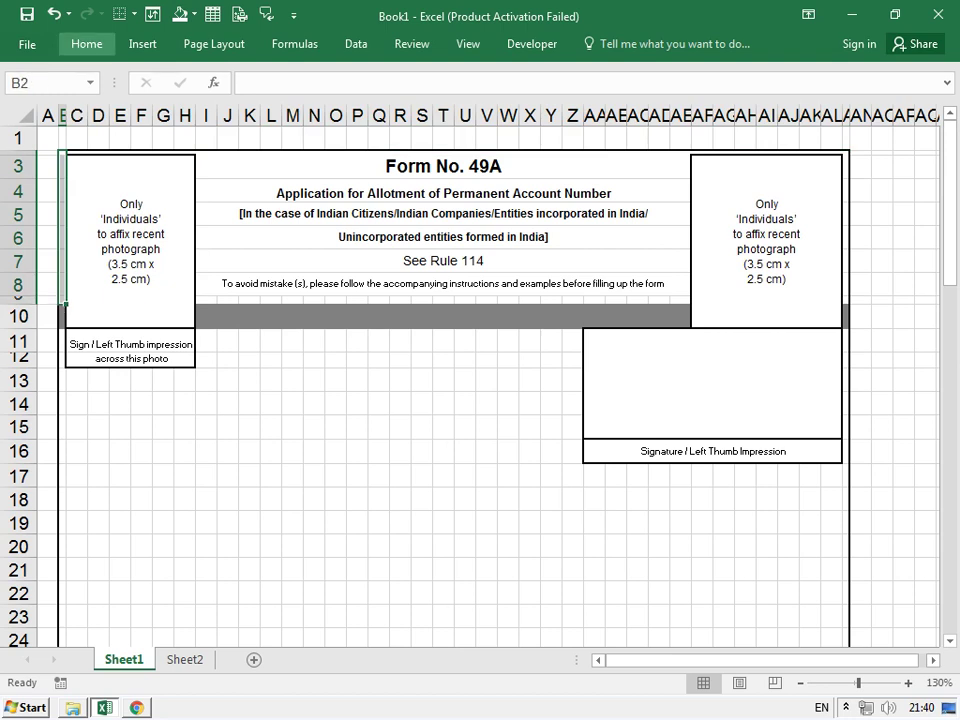
Check the formatting of column AM beside the right photo box and the Form No. 49A title cell
click(86, 44)
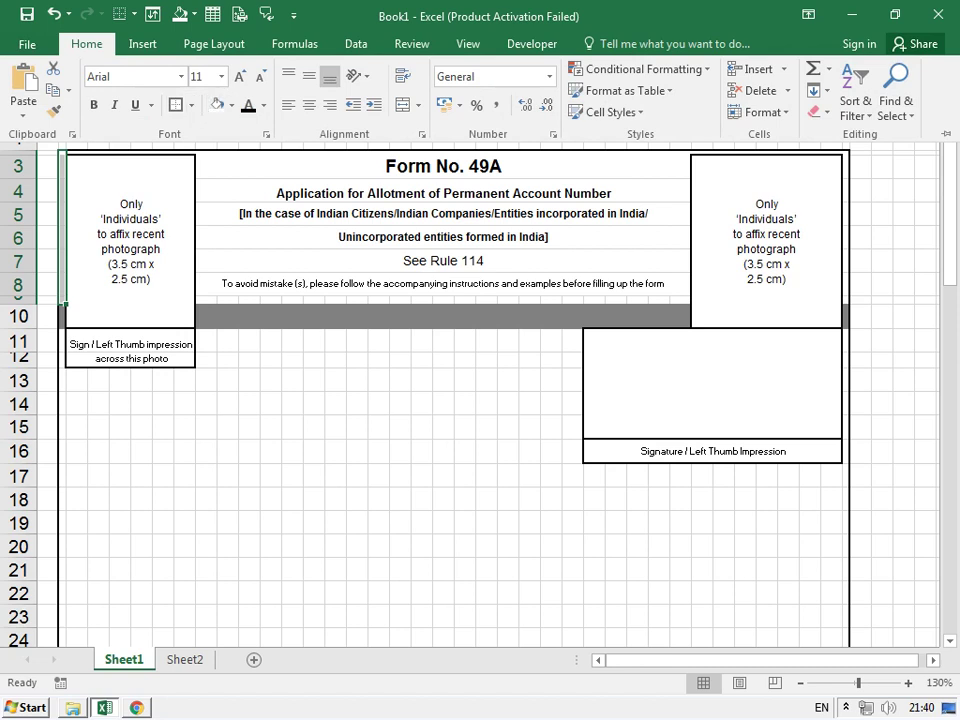
key(Escape)
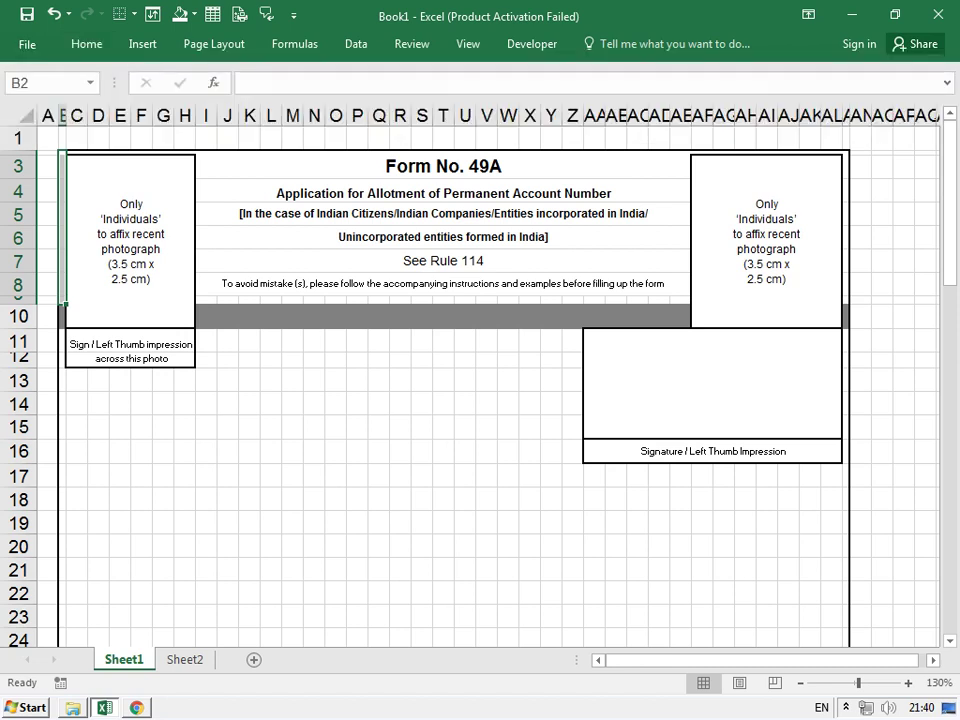
drag(846, 152, 846, 305)
click(86, 44)
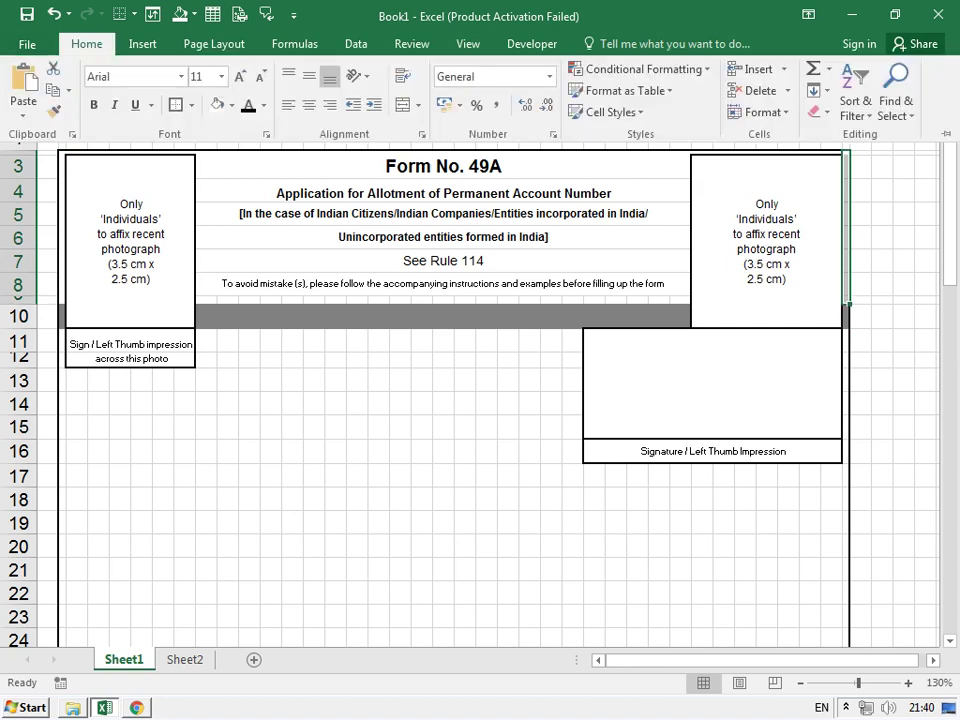
key(Escape)
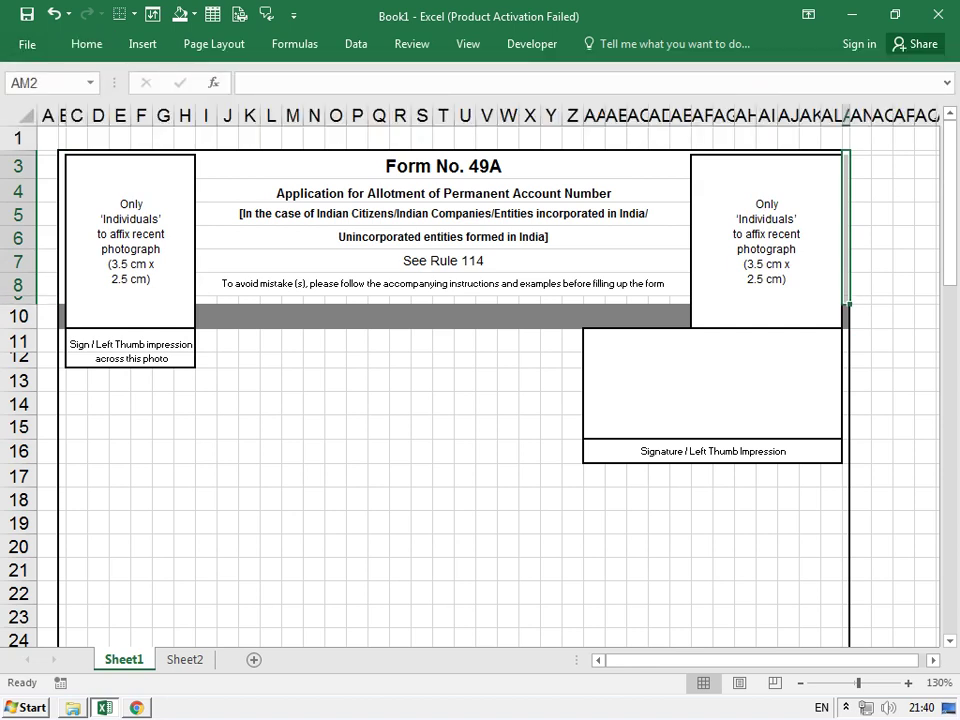
click(443, 166)
click(86, 44)
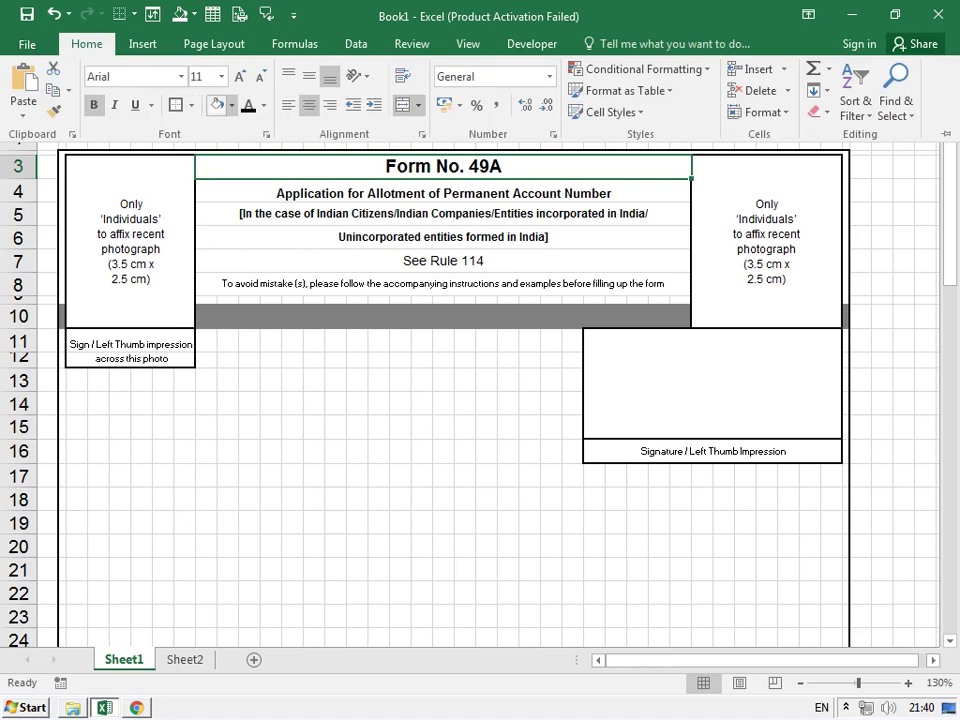
key(Escape)
Review the header lines from the application title down to See Rule 114, and row 9
key(Down)
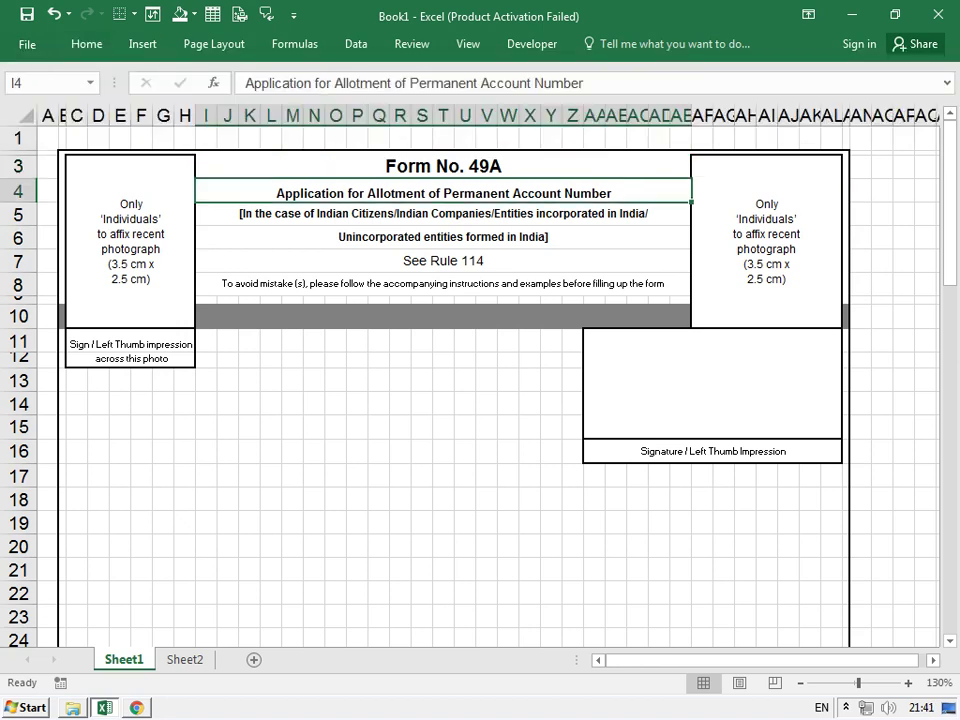
click(86, 44)
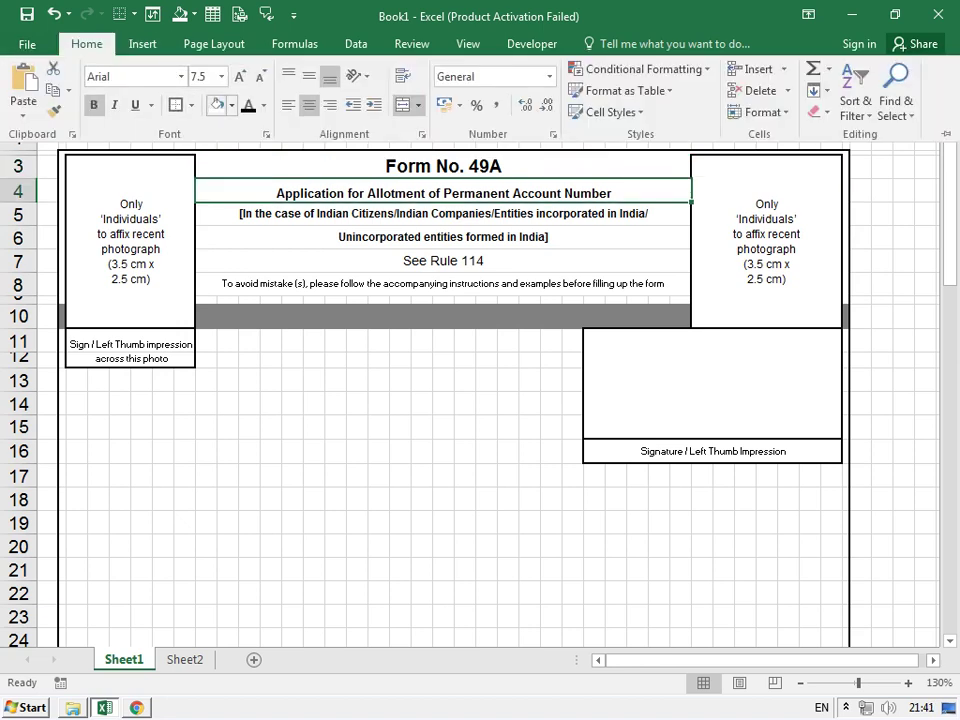
key(Escape)
key(Down)
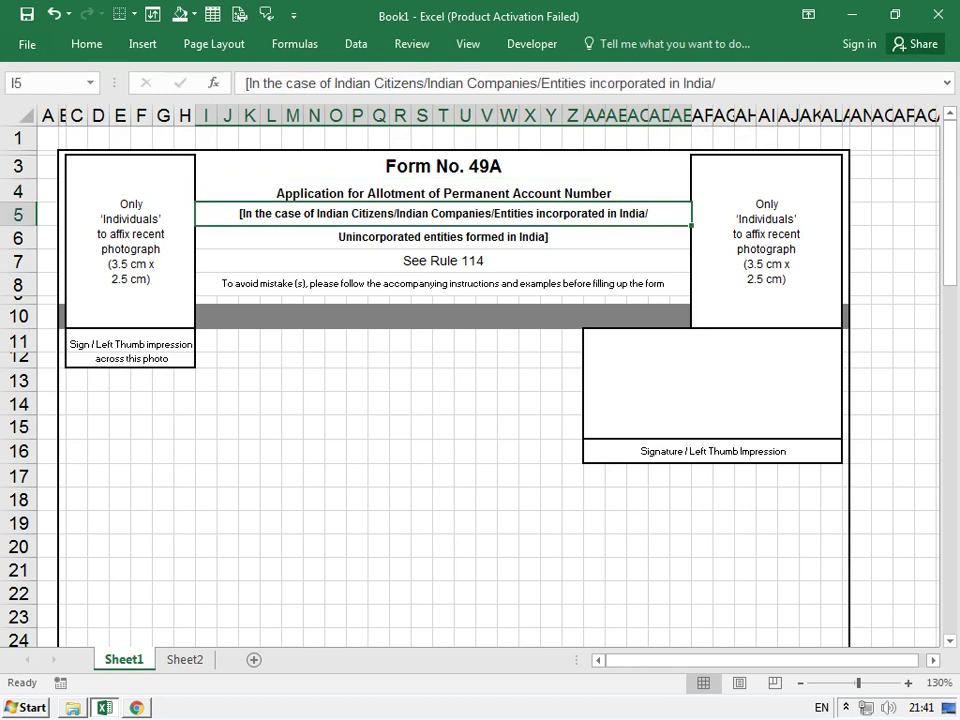
key(Down)
key(Down)
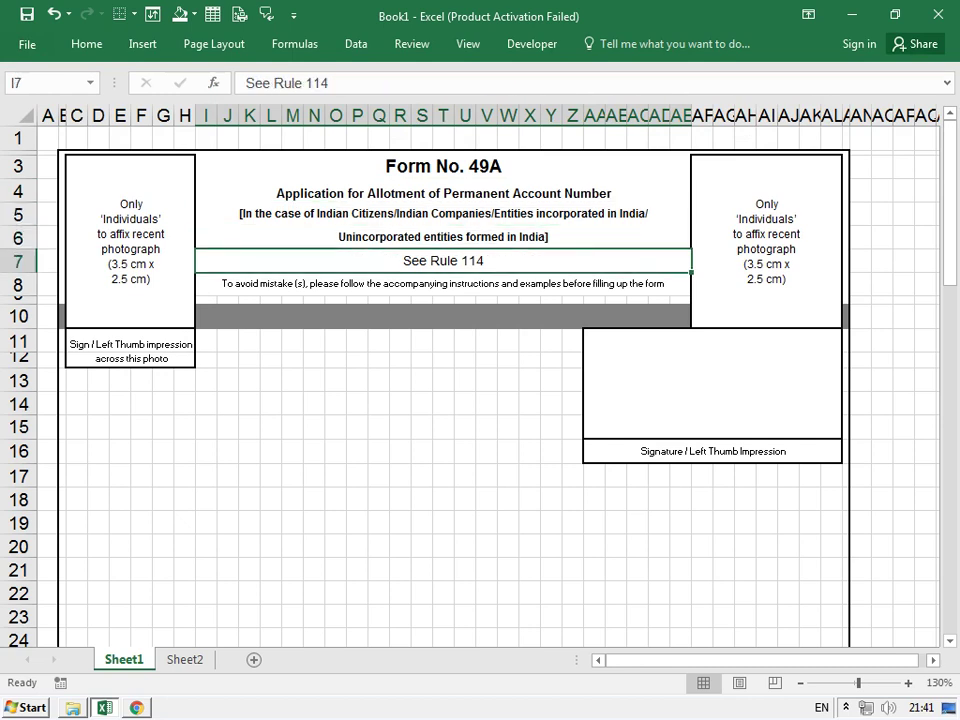
key(Down)
key(Down)
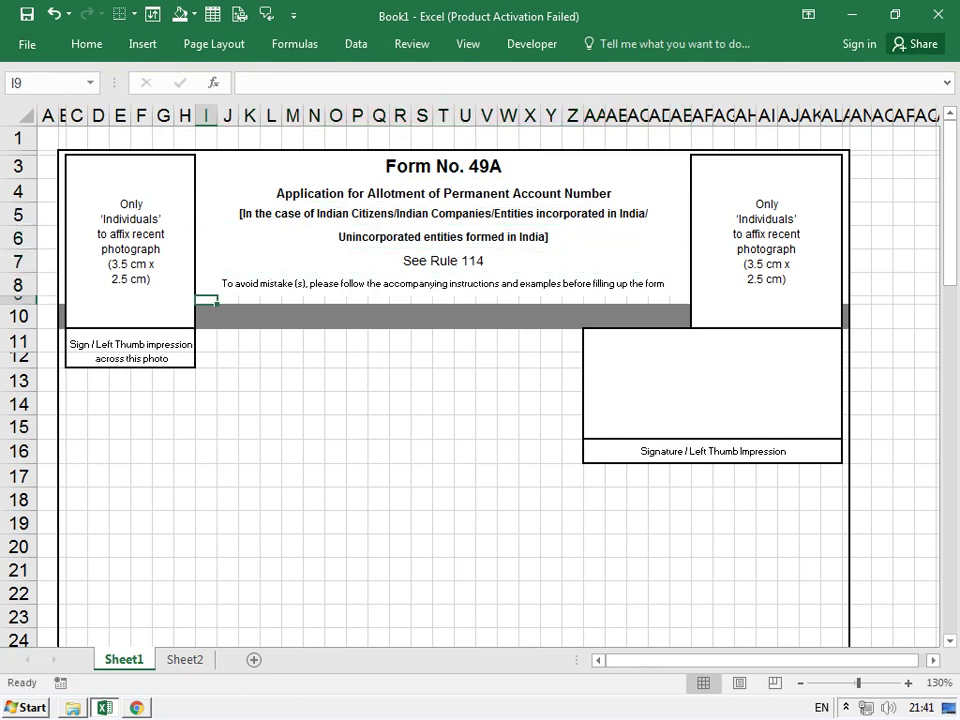
drag(206, 299, 682, 299)
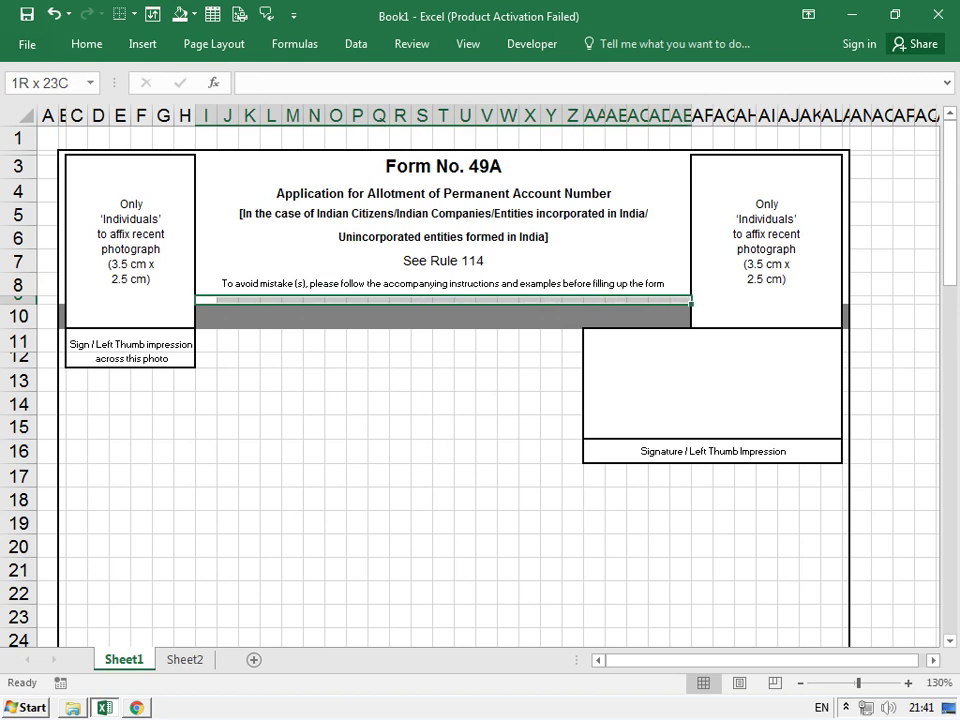
click(508, 403)
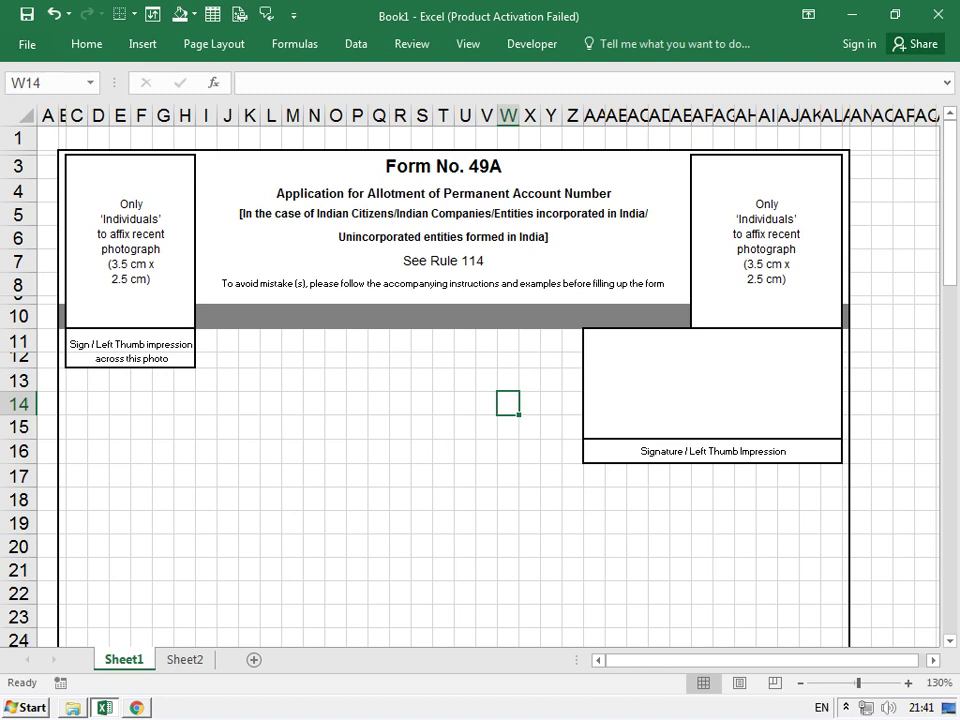
click(206, 451)
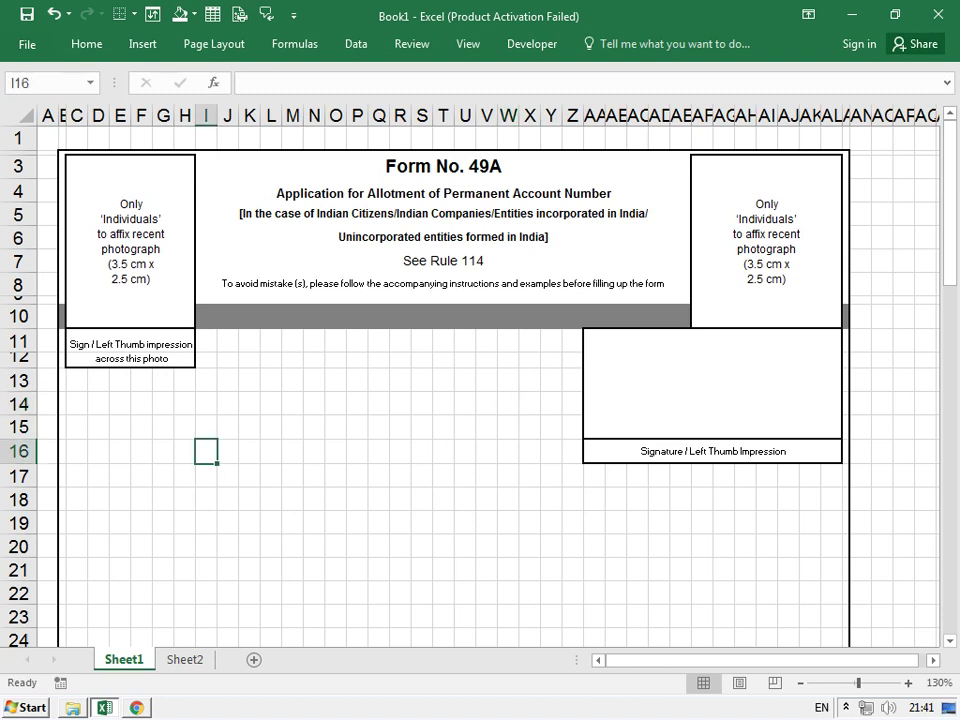
click(163, 522)
click(227, 475)
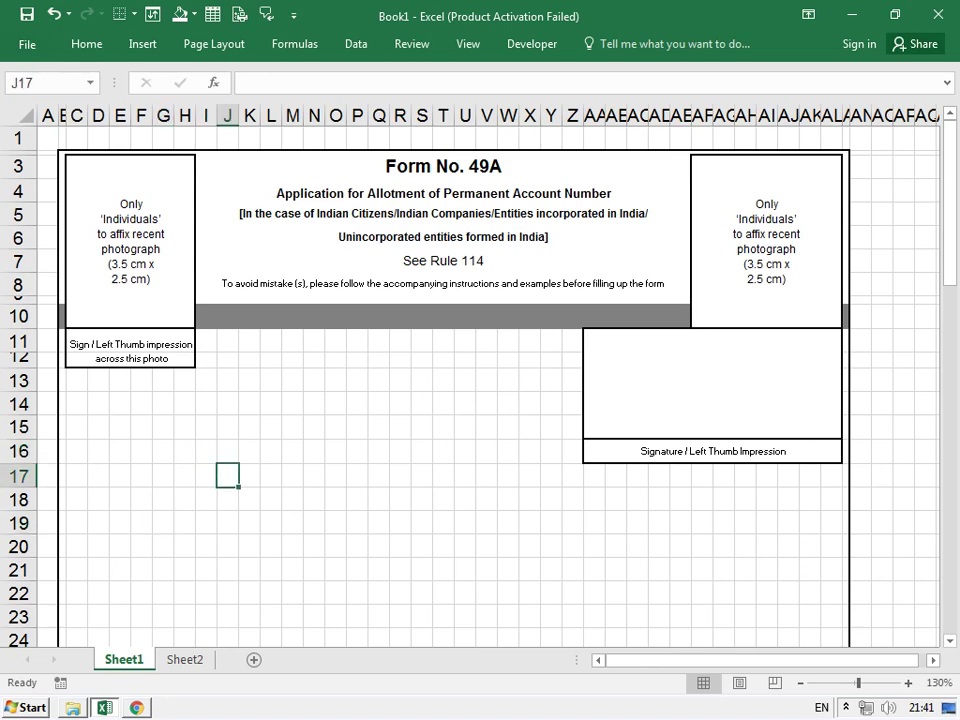
Copy the 'Assessing officer (AO code)' heading from the Form 49A PDF and select J10 in Excel
key(alt+Tab)
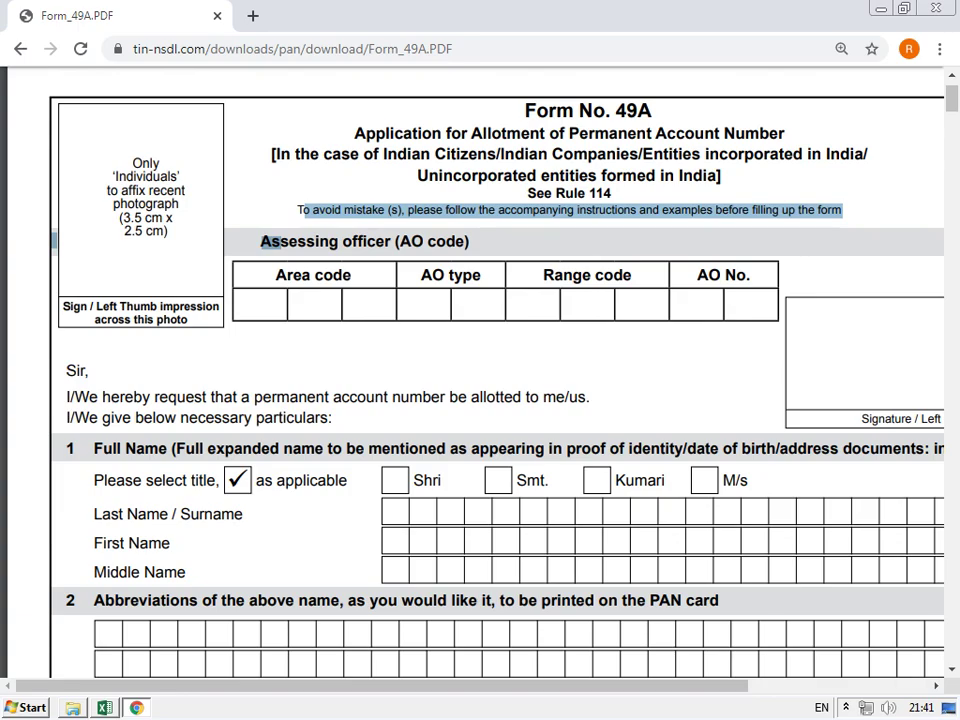
key(alt+Tab)
key(alt+Tab)
click(842, 210)
drag(259, 241, 468, 241)
right_click(470, 243)
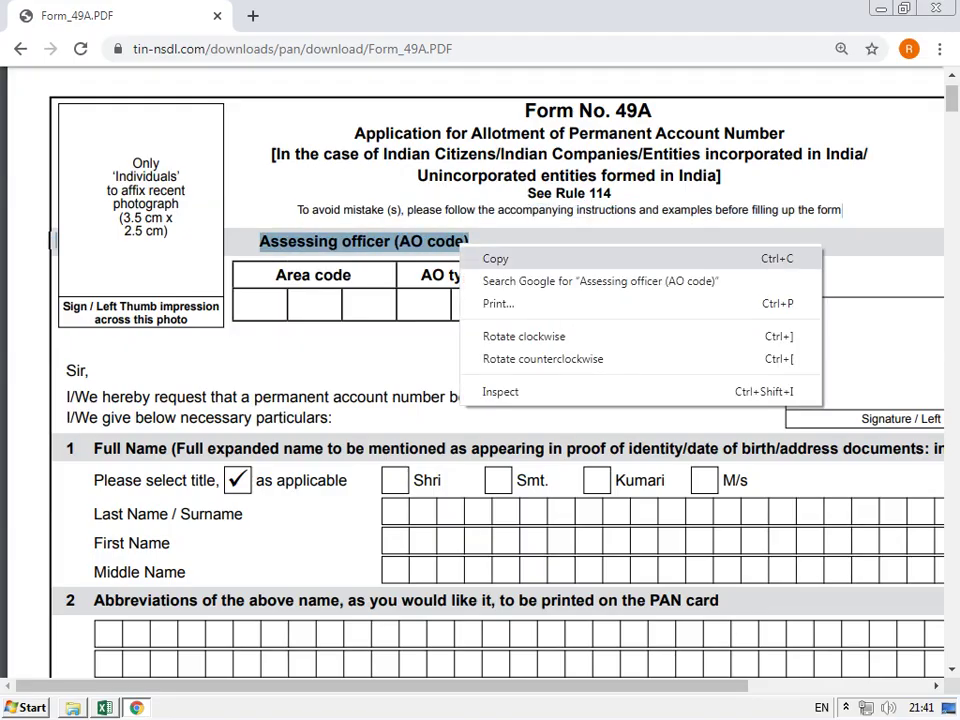
click(500, 257)
key(alt+Tab)
click(228, 316)
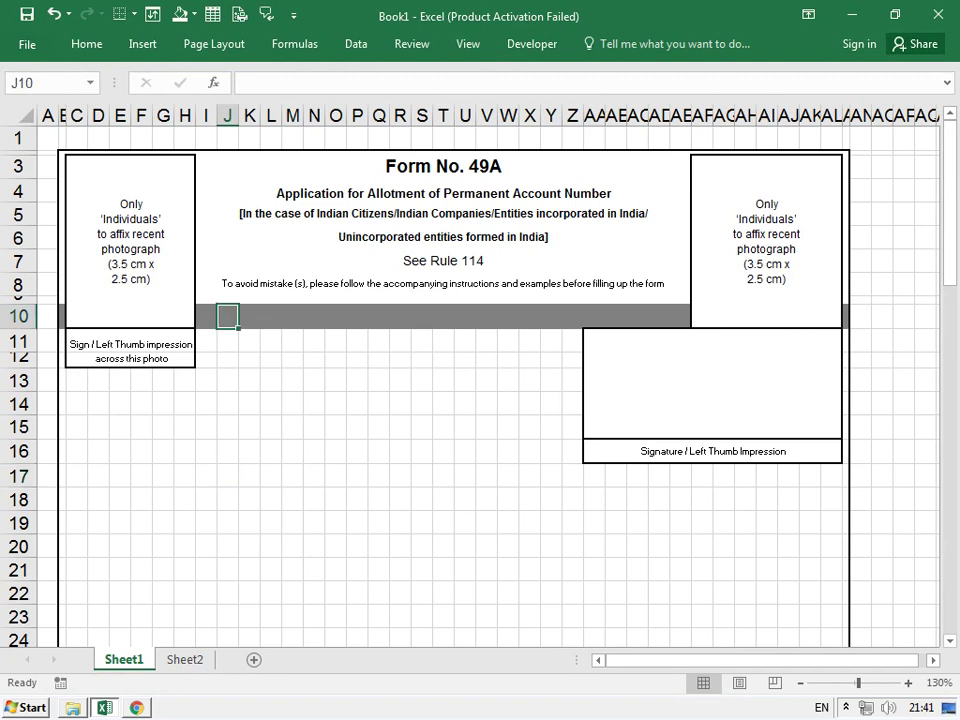
Paste the 'Assessing officer (AO code)' heading into J10 in the grey band
key(ctrl+v)
click(249, 426)
click(228, 316)
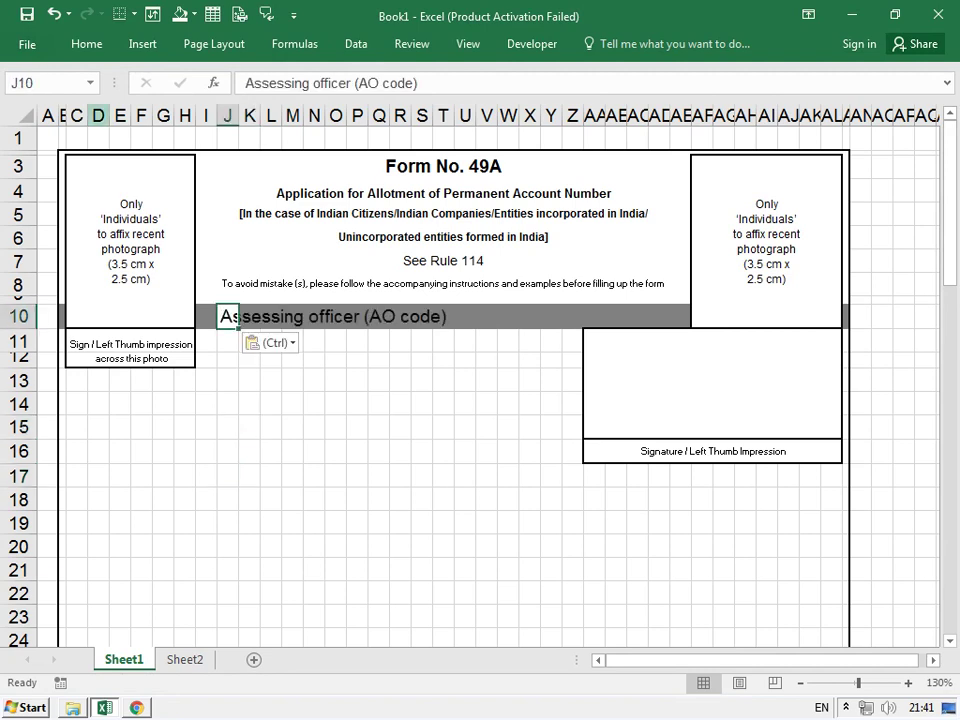
click(86, 44)
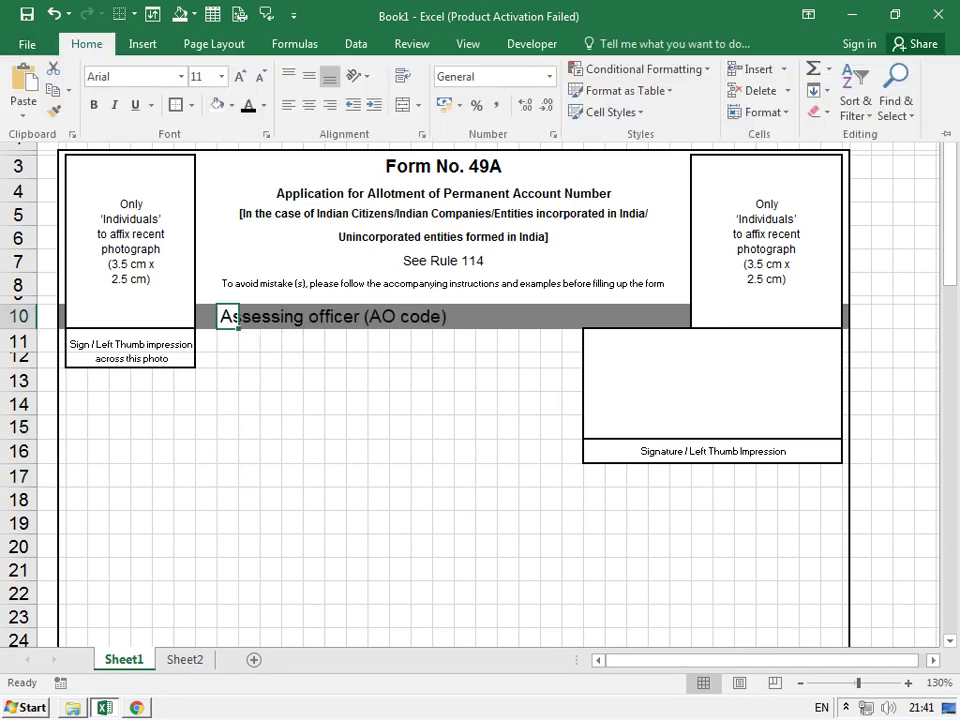
click(231, 105)
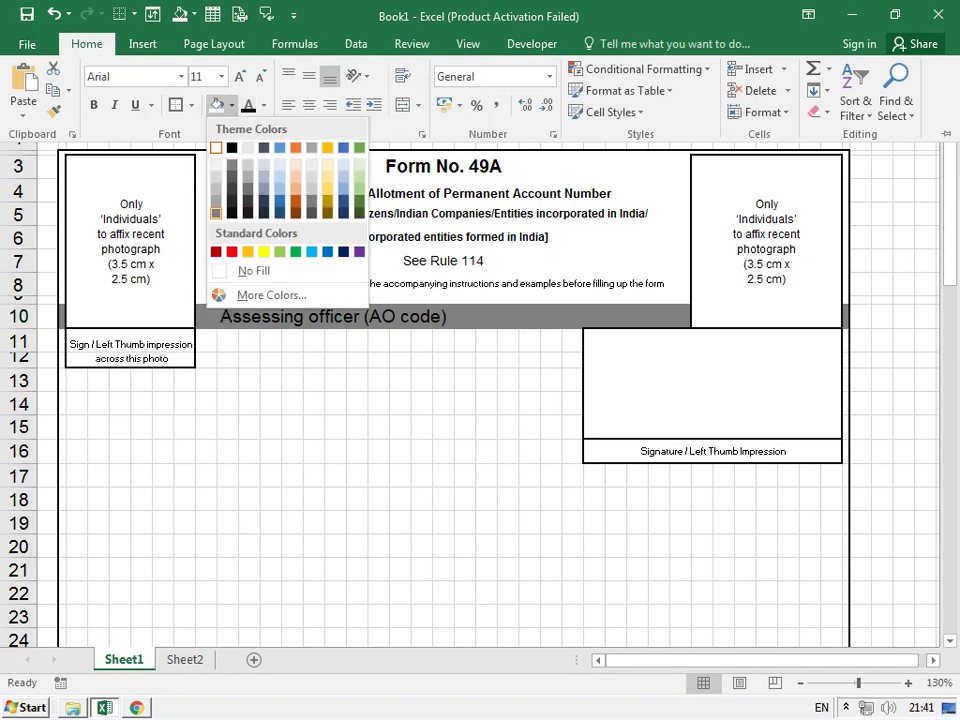
key(Escape)
key(Escape)
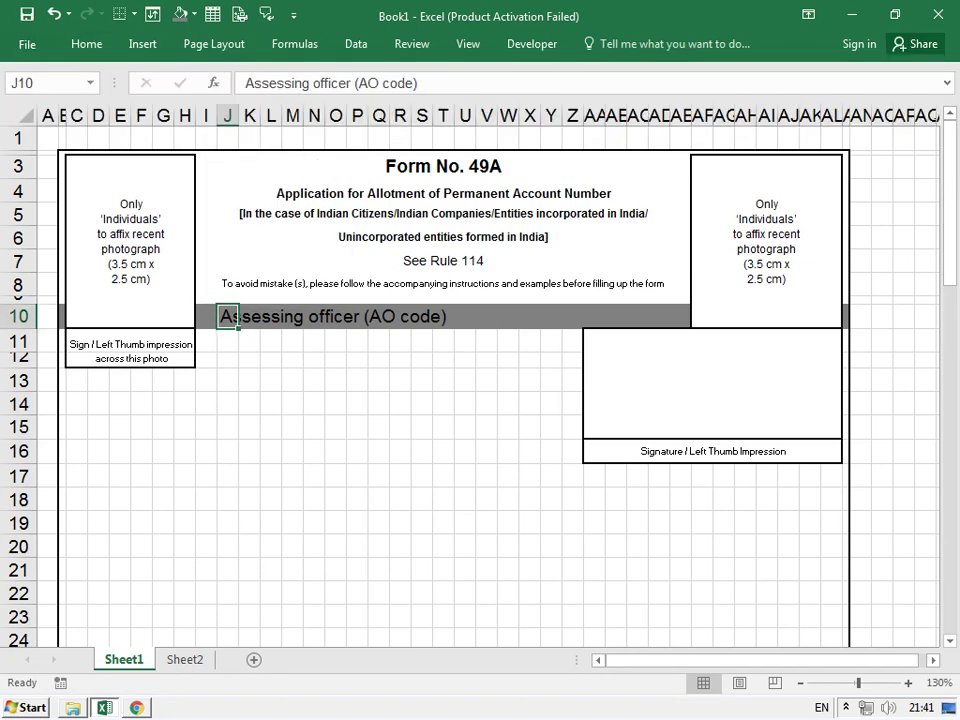
Reselect the J10 heading and compare it against the Form 49A PDF
click(227, 522)
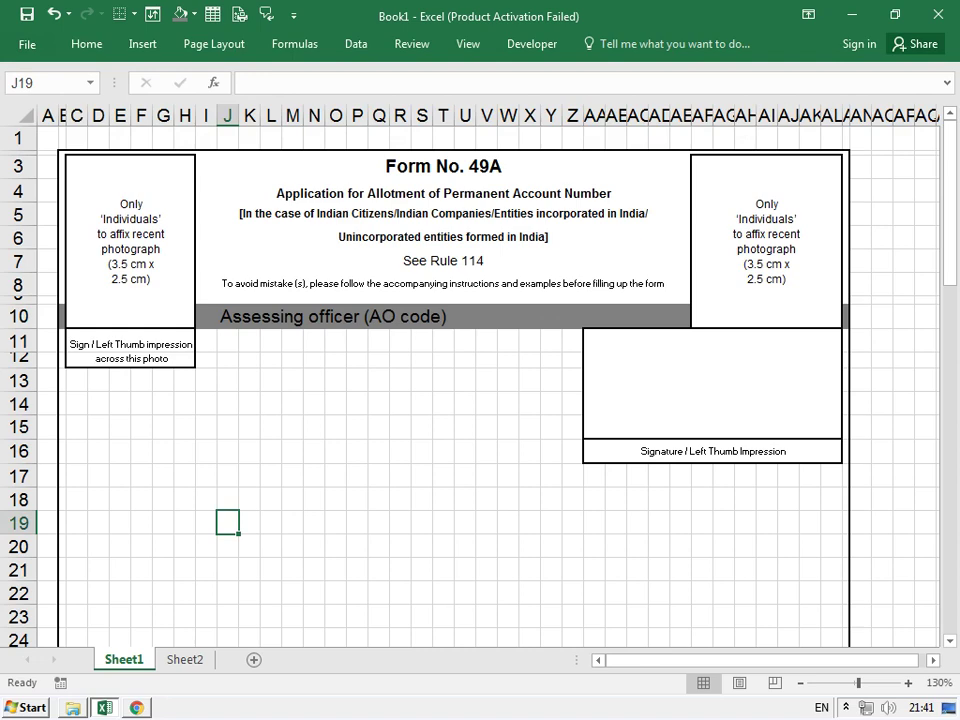
click(228, 316)
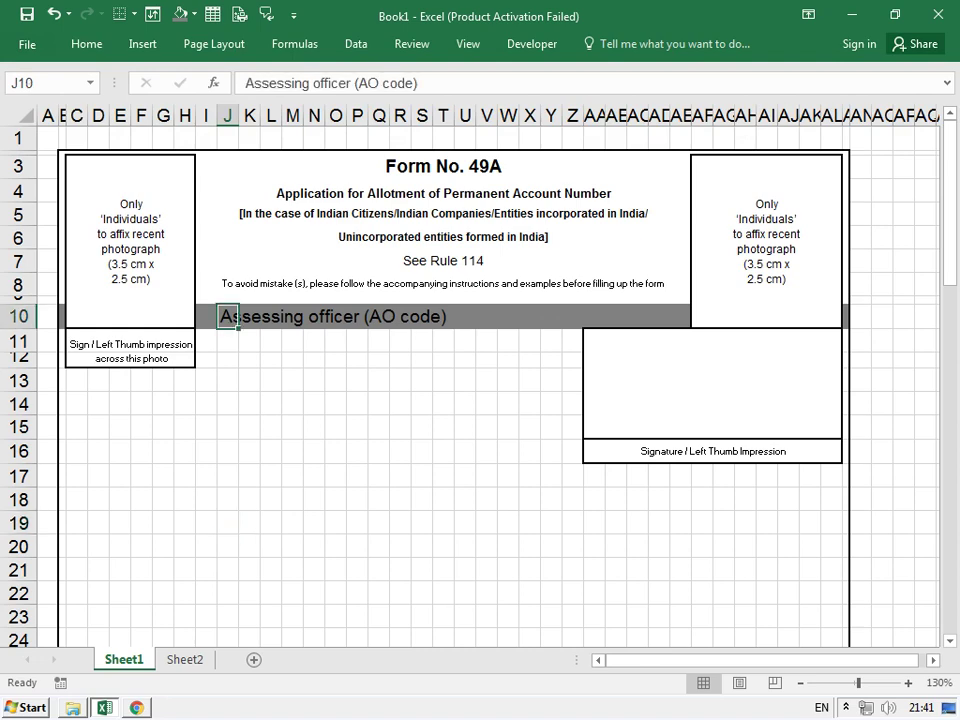
click(87, 44)
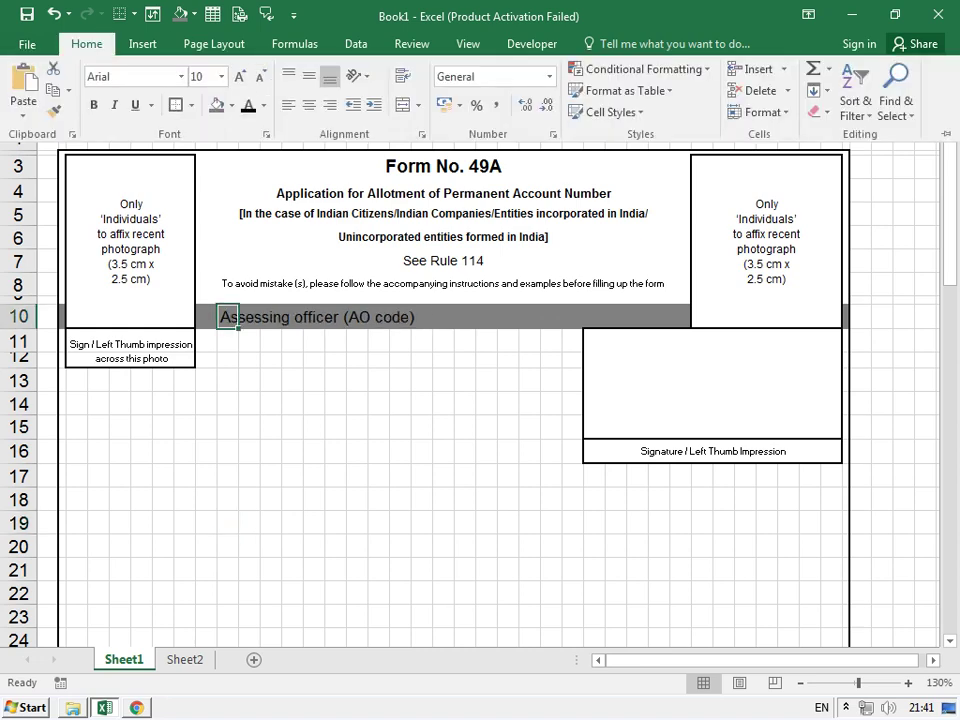
key(alt+Tab)
key(alt+Tab)
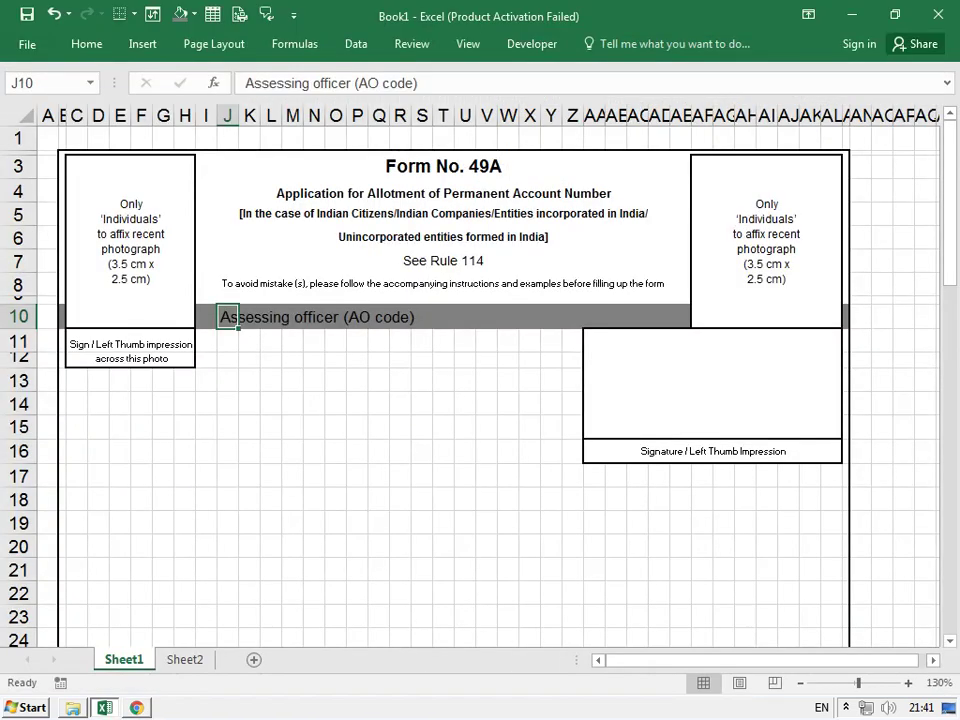
key(alt+Tab)
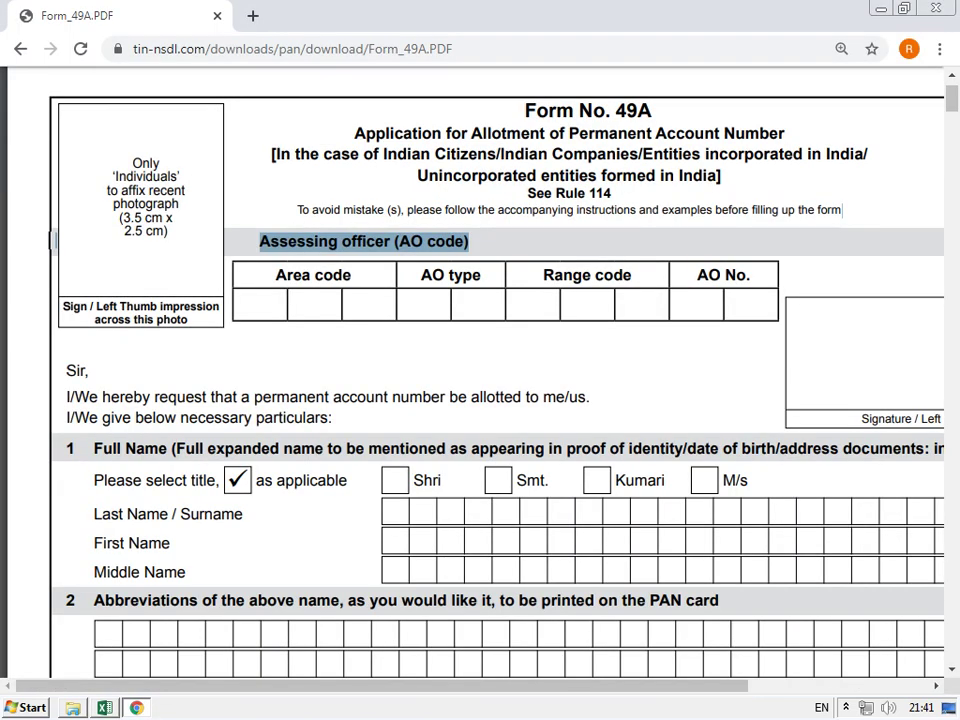
key(alt+Tab)
Select a block of cells from J12 for the code boxes and give them All Borders
key(Down)
key(shift+Down)
key(shift+Down)
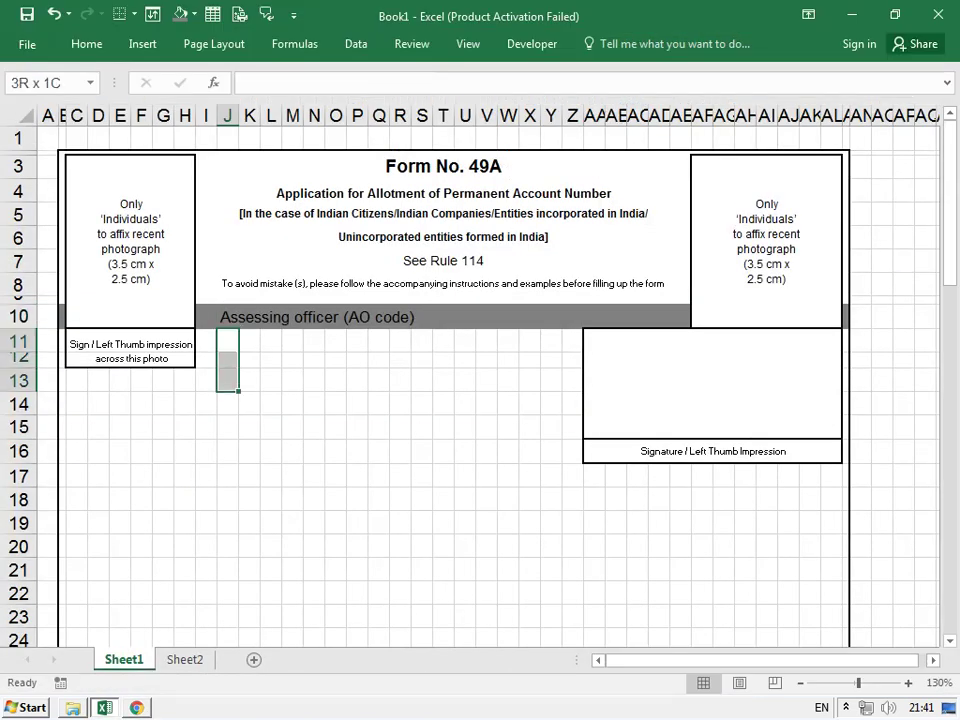
key(Down)
key(alt+Tab)
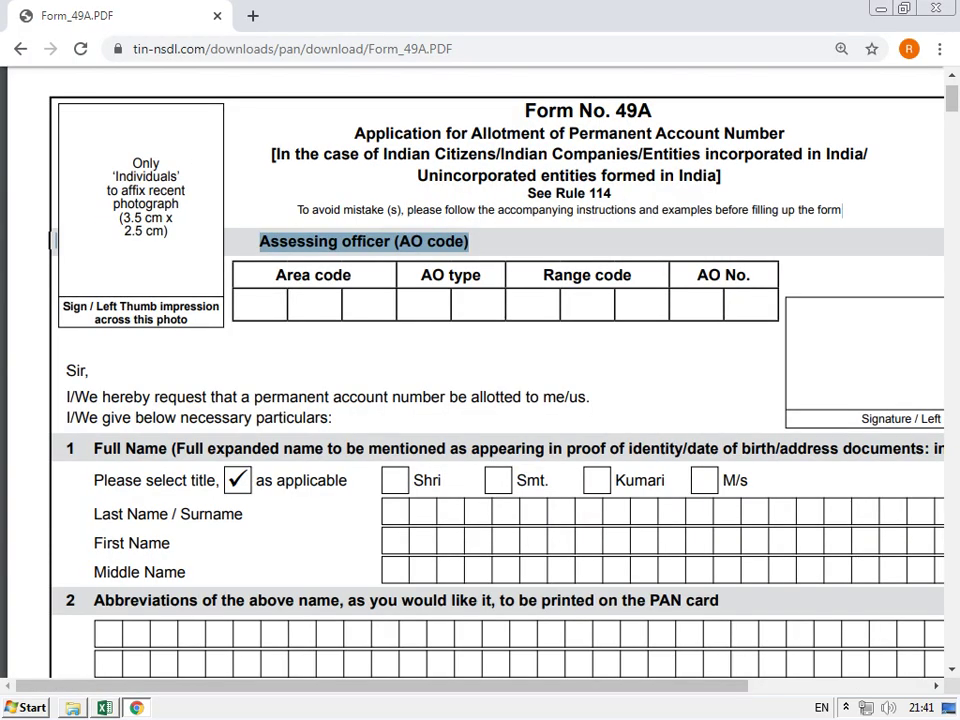
key(alt+Tab)
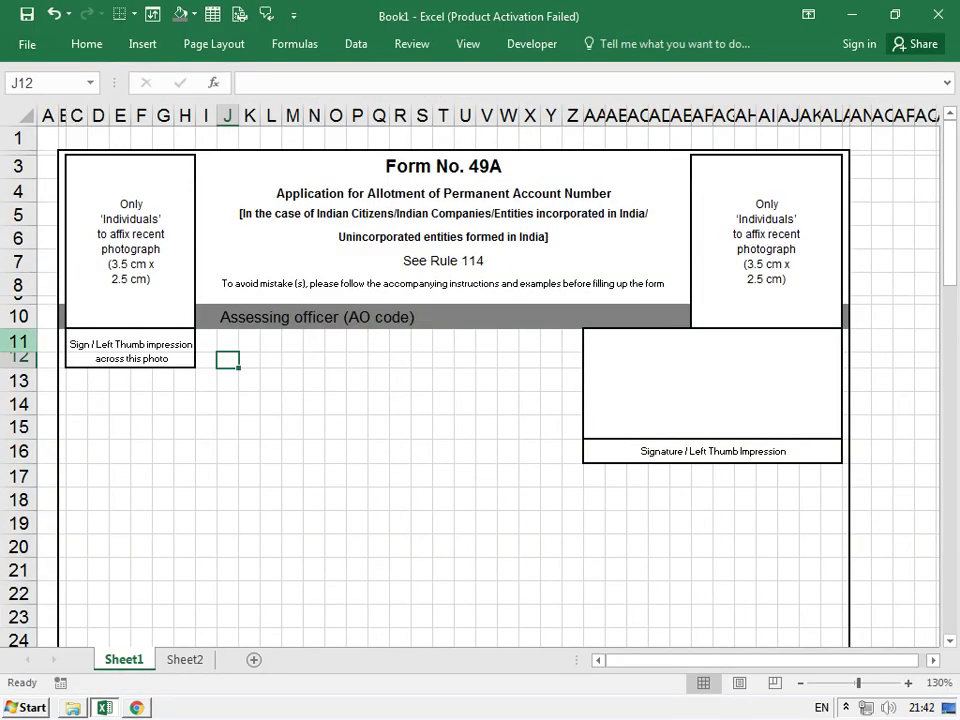
key(shift+Right)
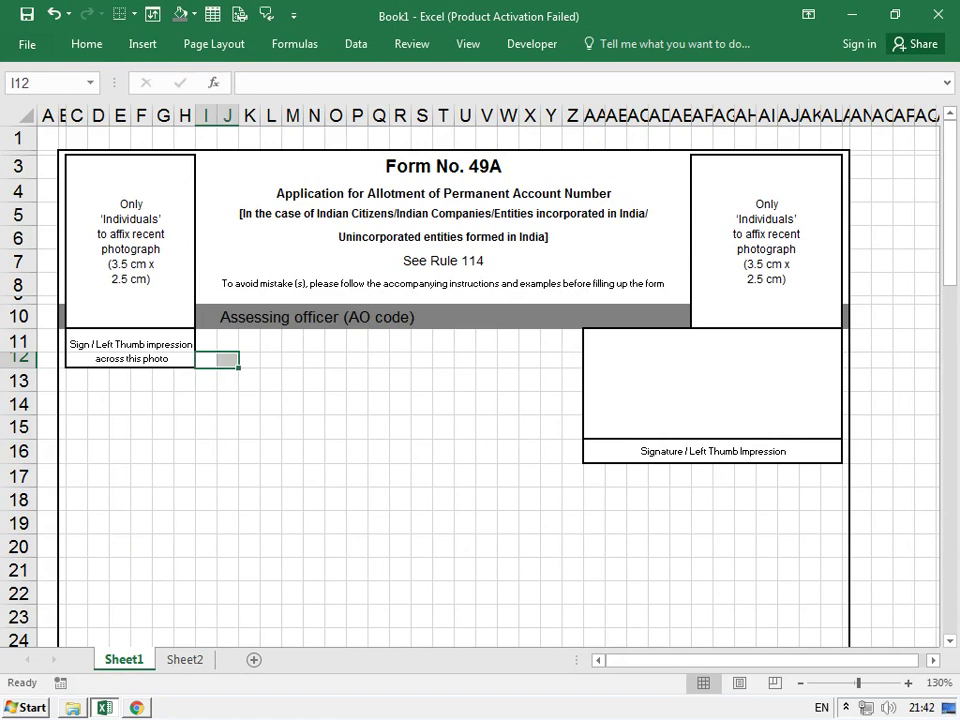
drag(228, 359, 552, 404)
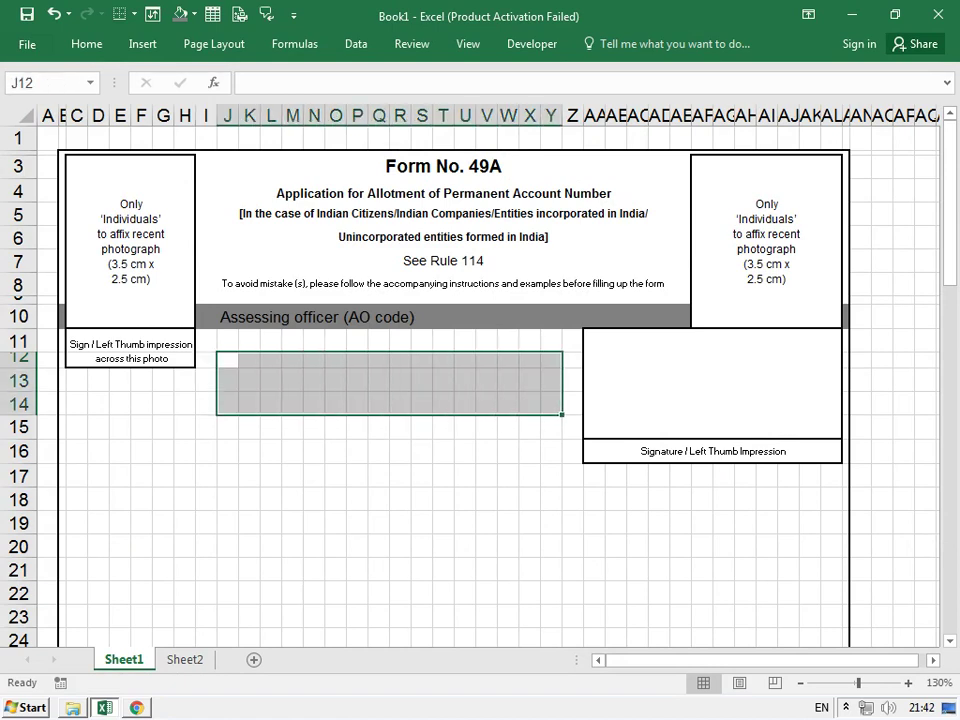
click(86, 44)
click(191, 105)
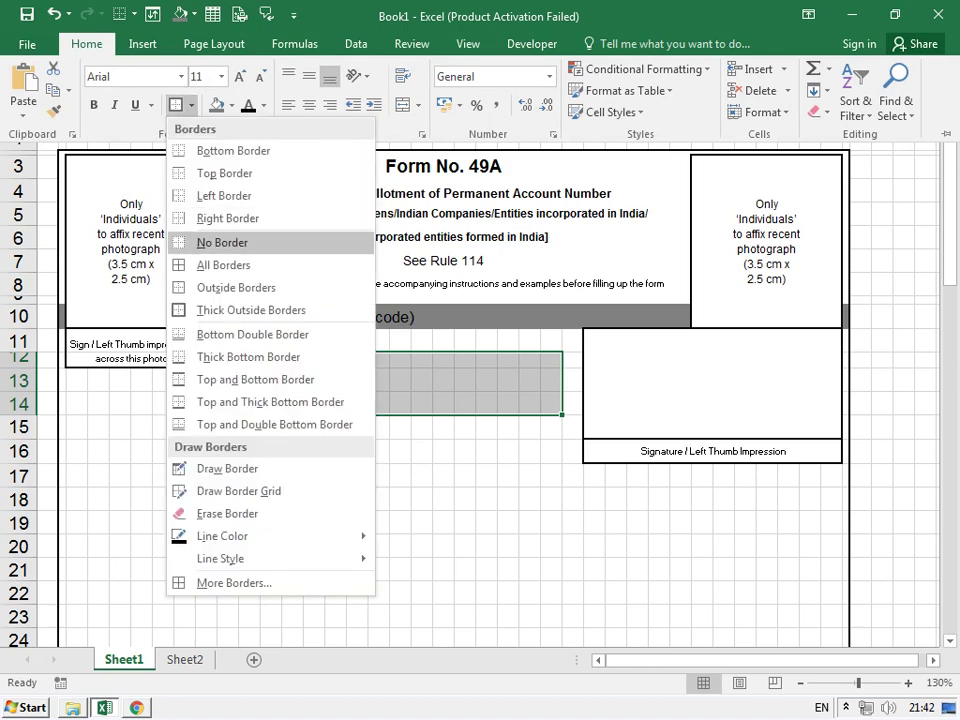
click(214, 261)
After comparing with the PDF, reselect the bordered grid as J12:Y13
key(alt+Tab)
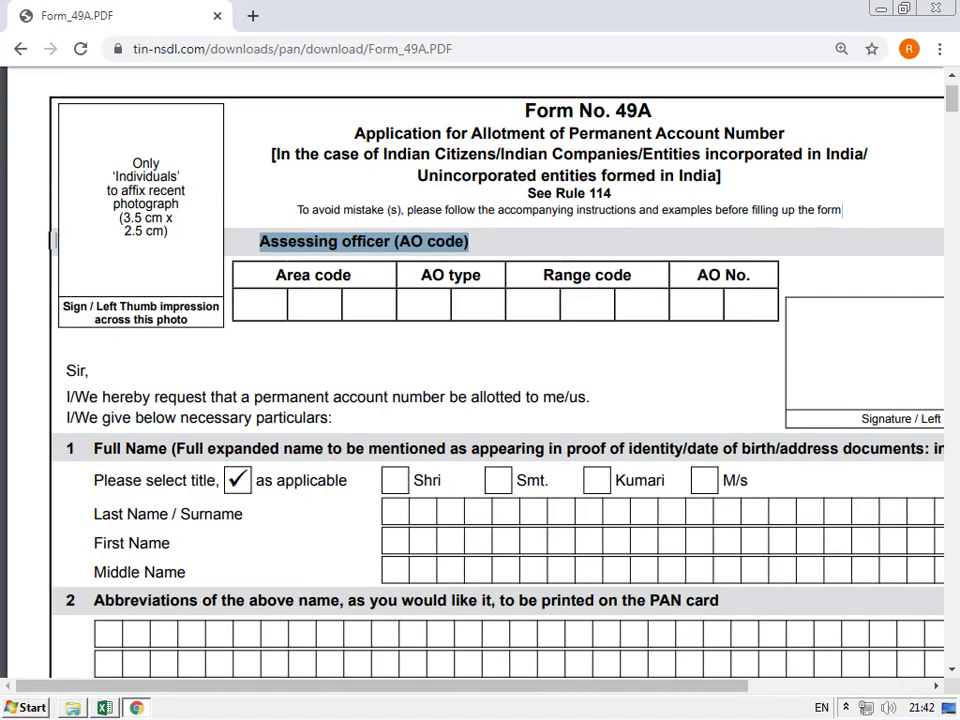
key(alt+Tab)
click(314, 451)
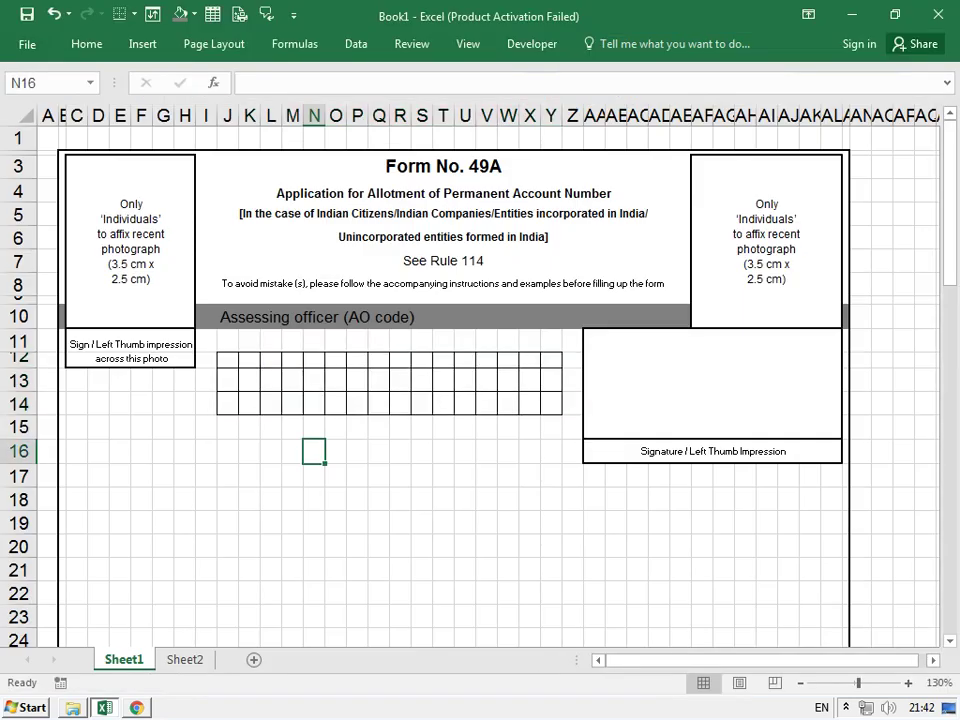
drag(227, 360, 551, 403)
drag(227, 360, 551, 380)
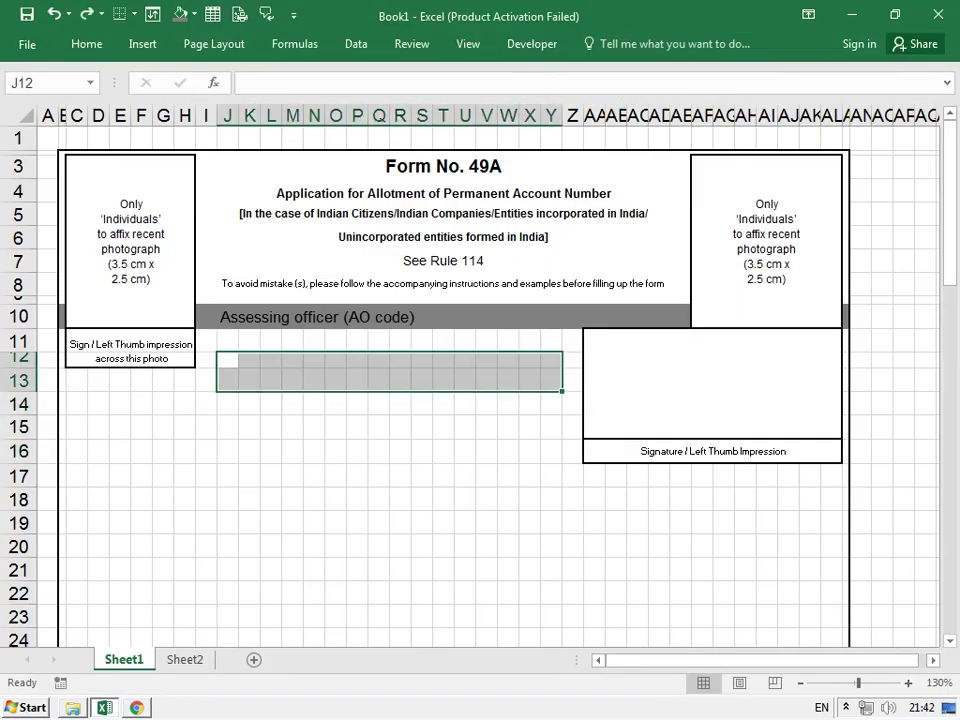
click(87, 44)
Put All Borders on every cell of J12:Y13
click(176, 105)
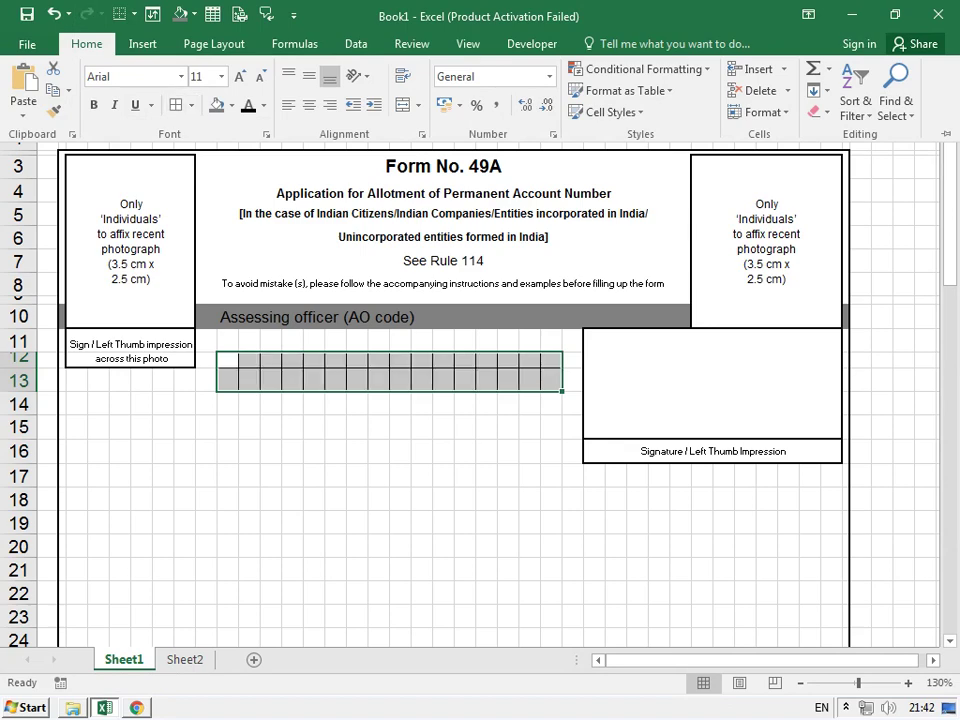
click(249, 403)
click(249, 403)
Merge J13:K13, L13:M13 and N13:O13 into three wider code boxes
drag(227, 380, 249, 380)
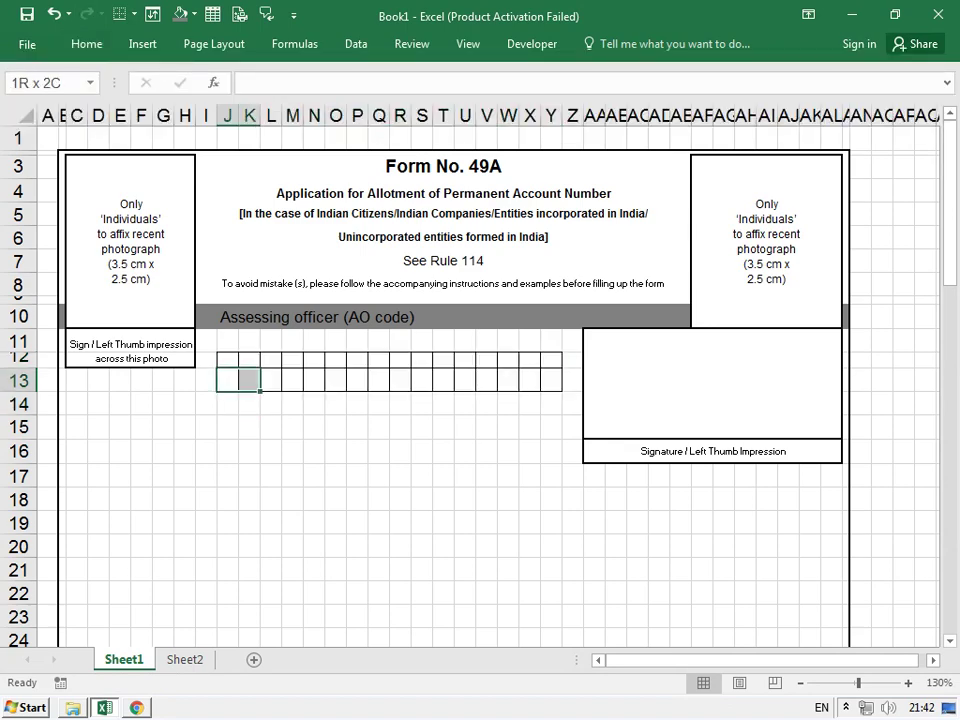
click(87, 44)
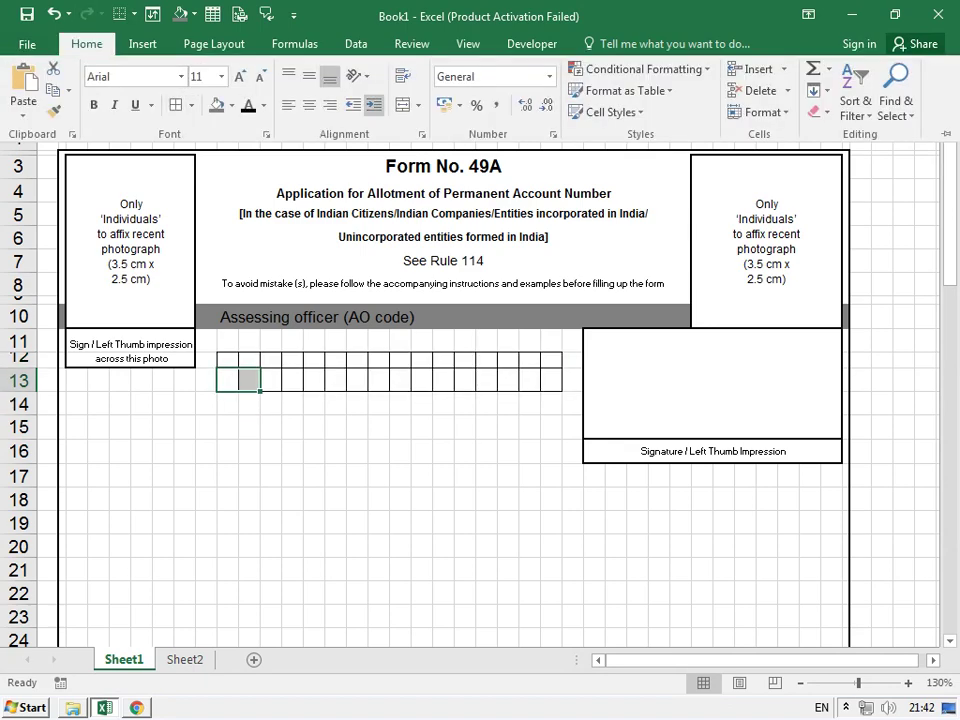
click(402, 105)
click(270, 380)
drag(270, 380, 292, 380)
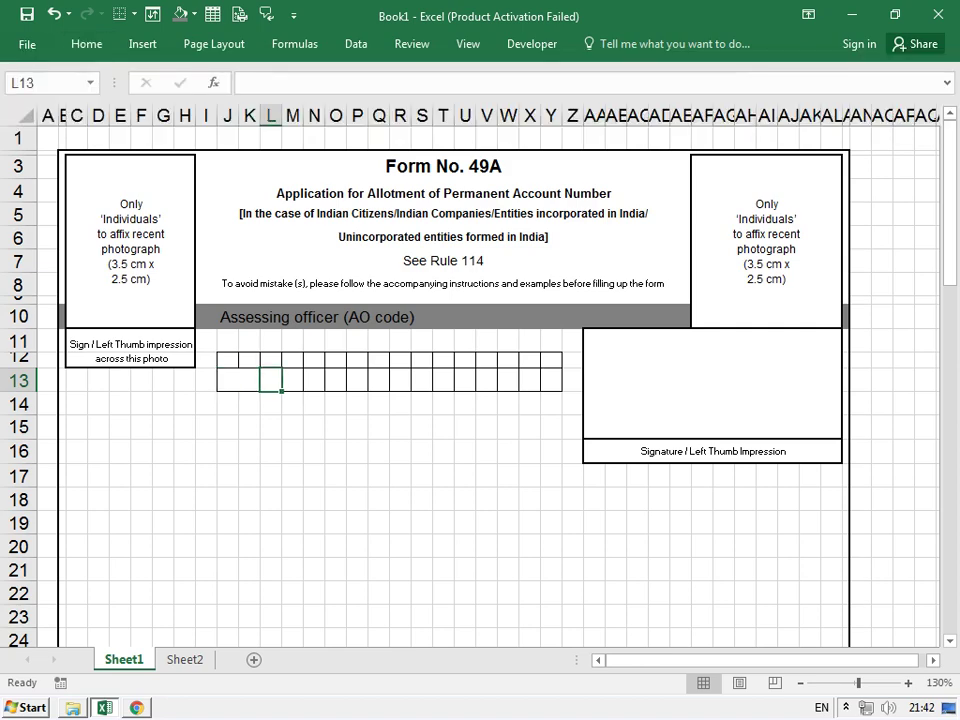
click(87, 44)
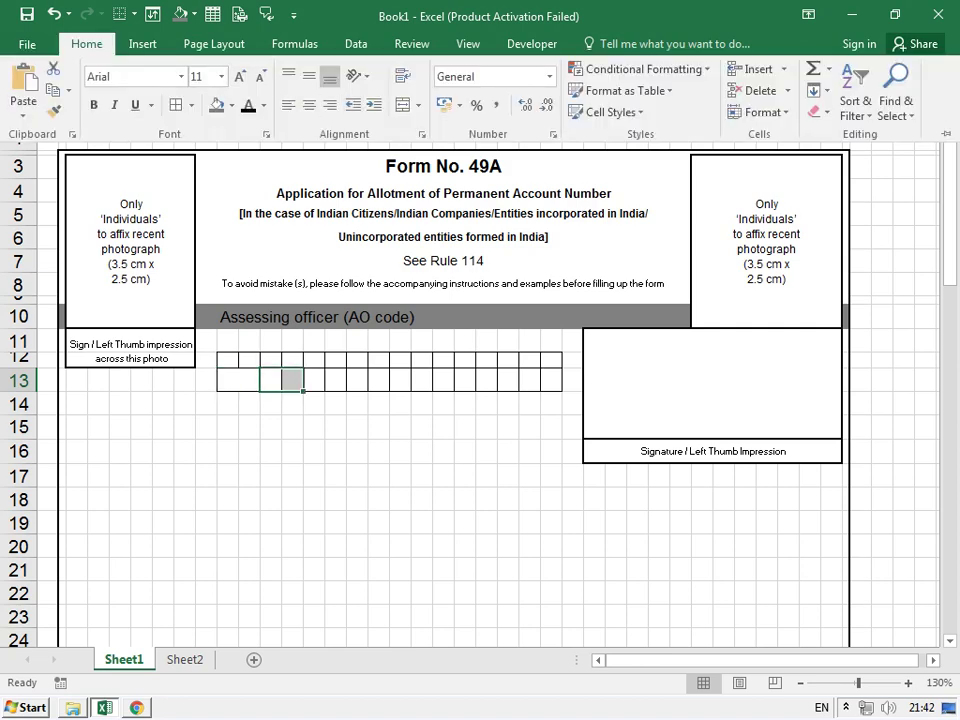
click(402, 105)
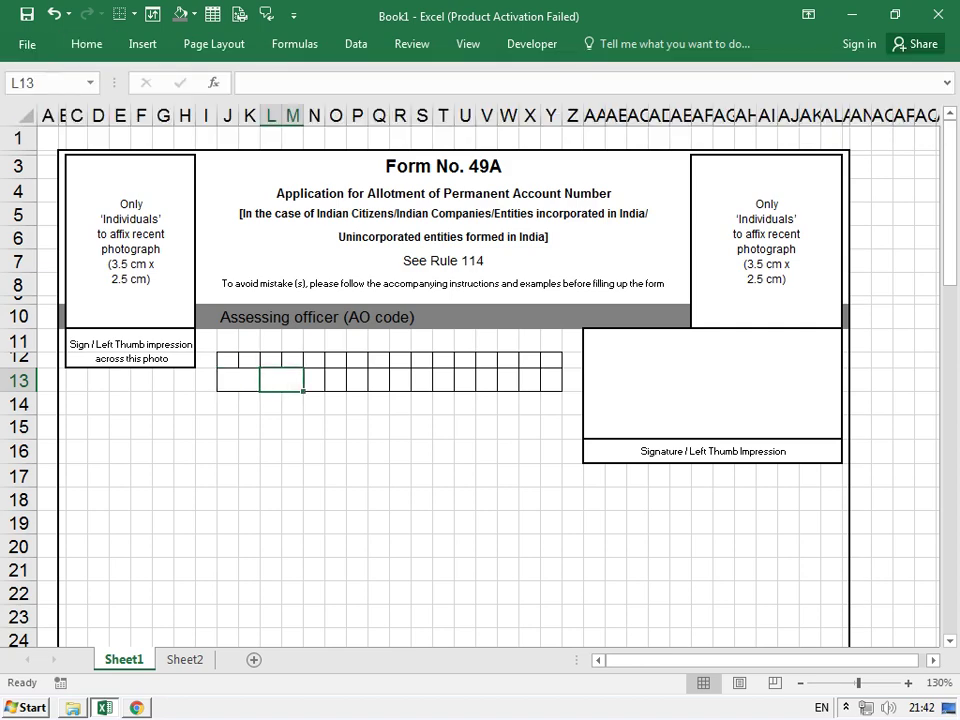
drag(314, 380, 336, 380)
click(87, 44)
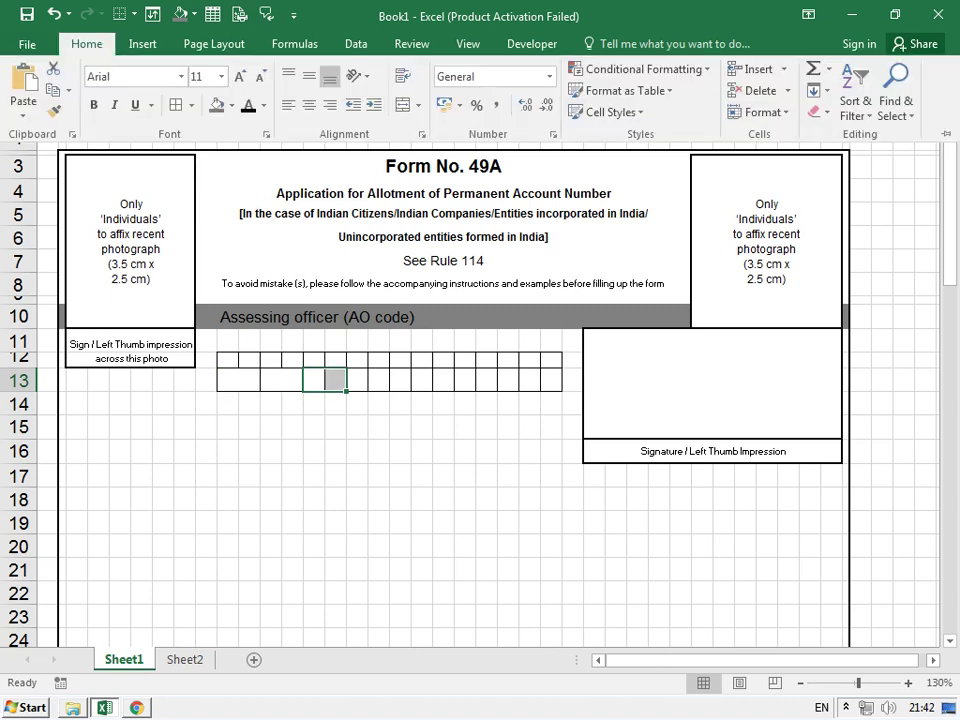
click(402, 104)
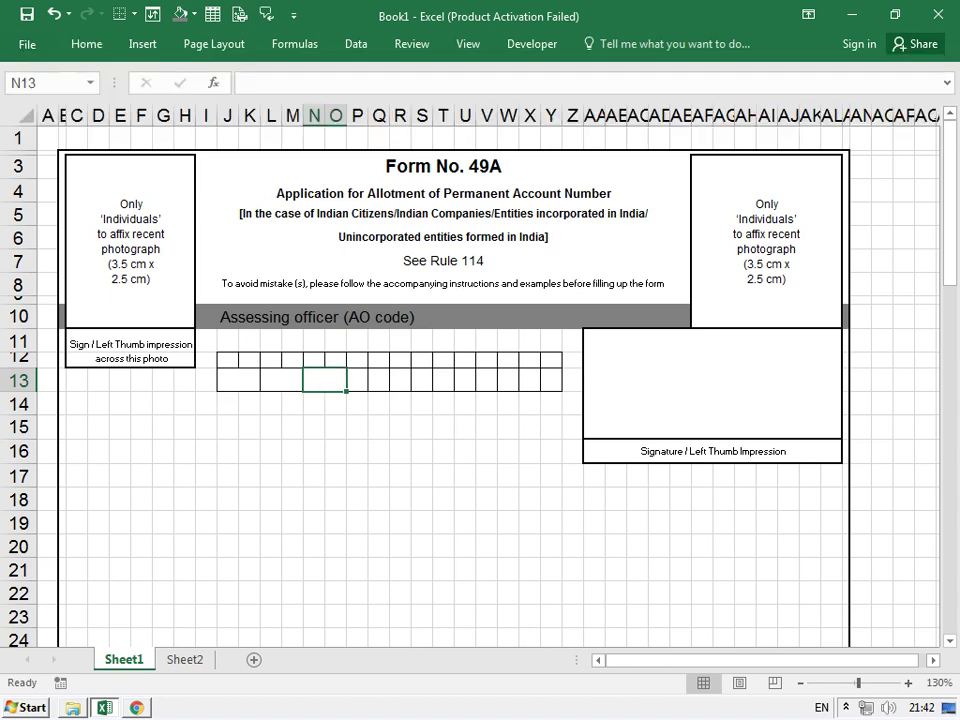
Merge J12:O12 into one header cell above the three boxes
drag(228, 359, 336, 359)
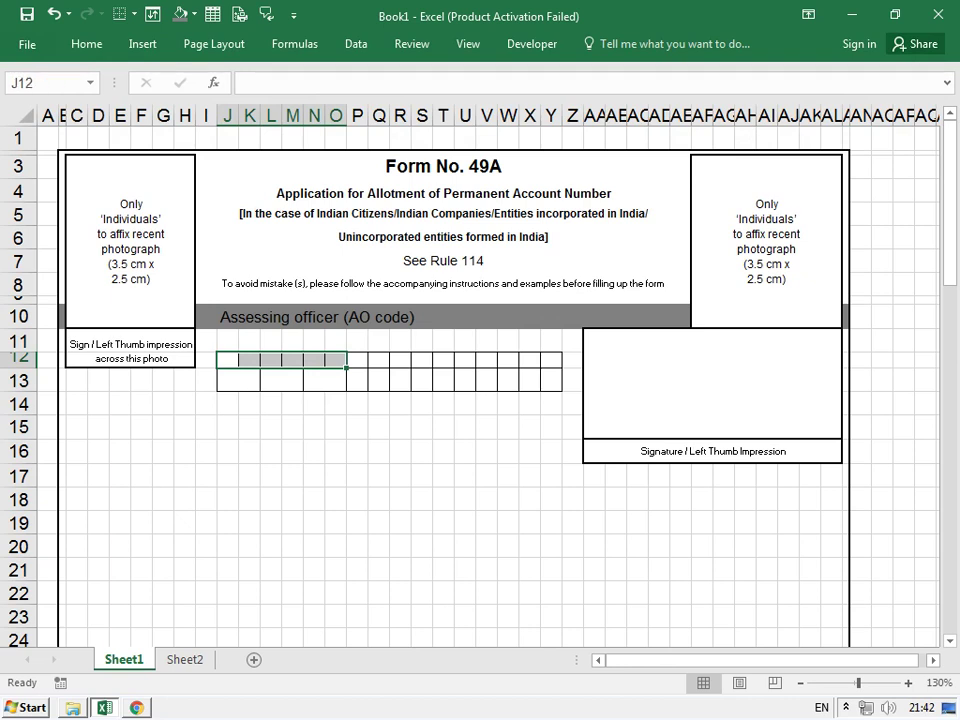
click(87, 44)
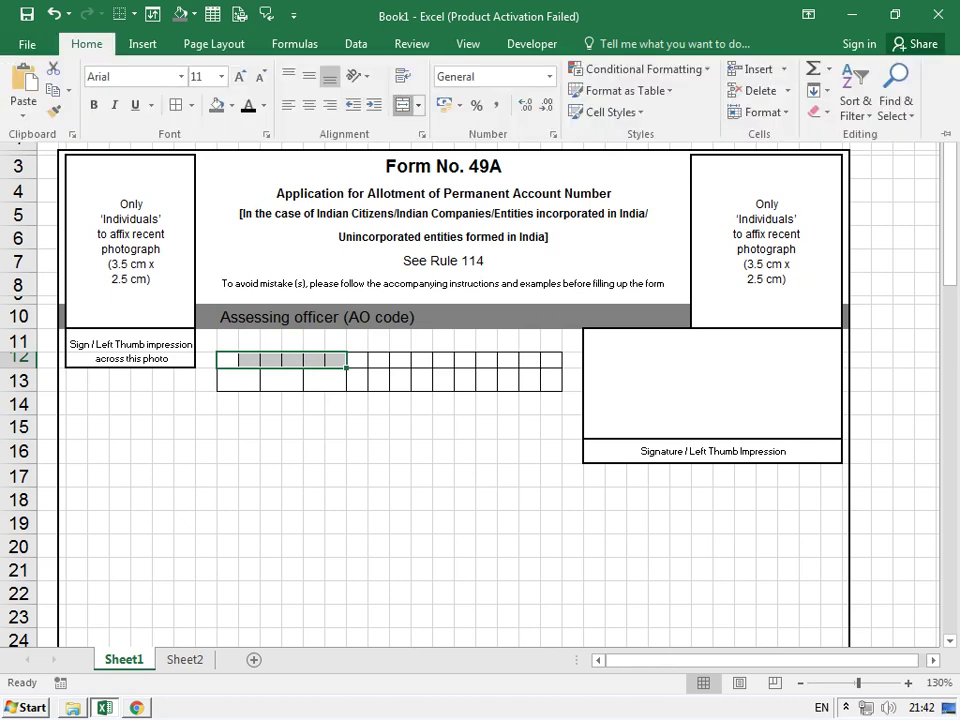
click(405, 105)
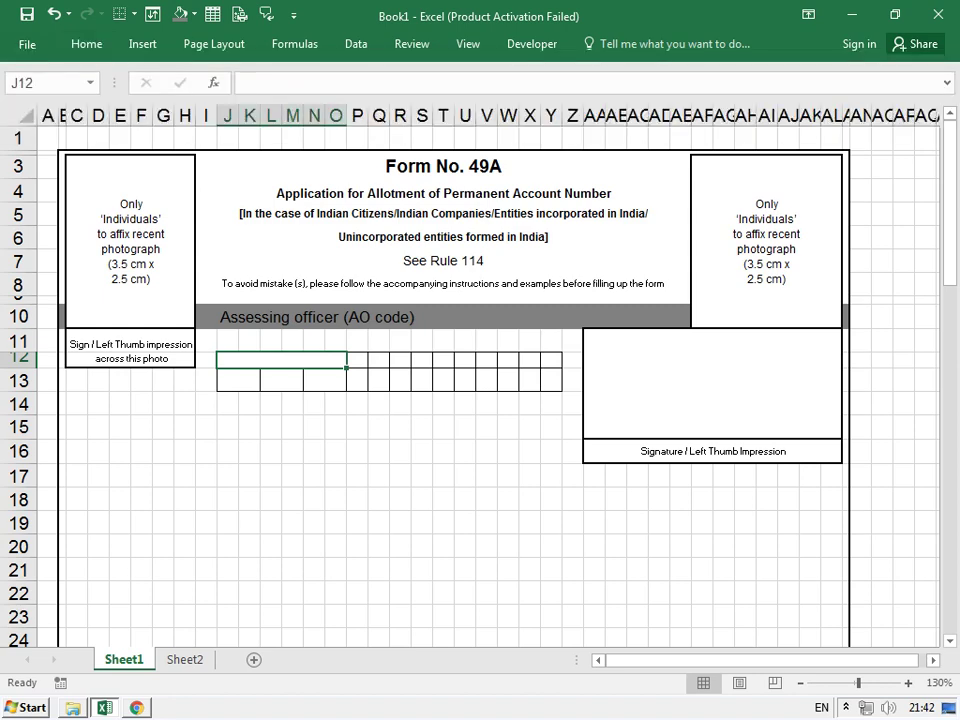
key(alt)
key(h)
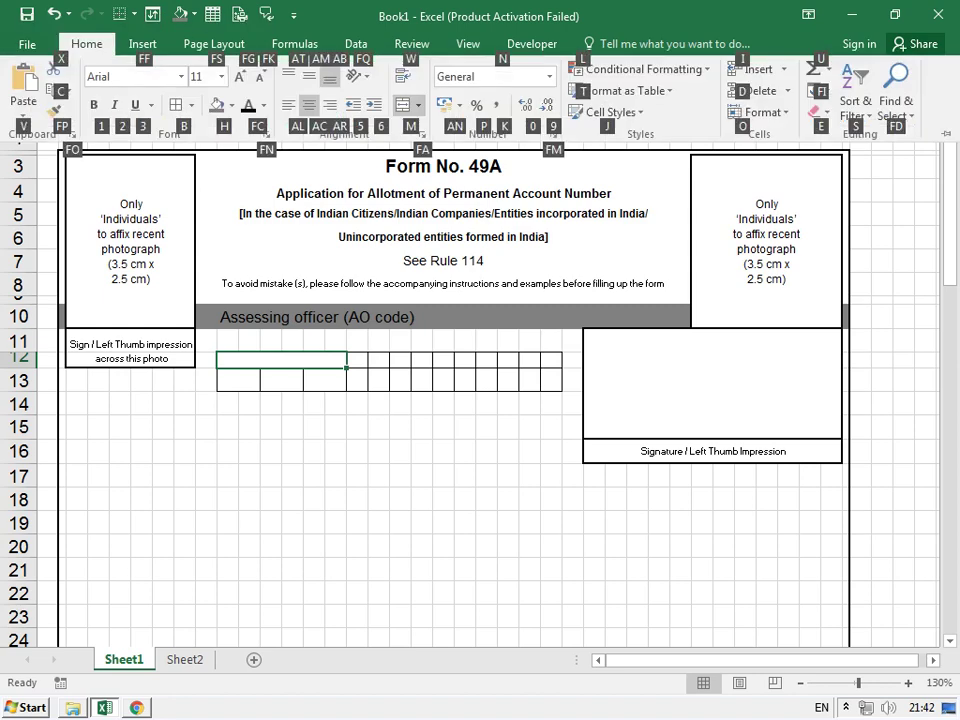
key(Escape)
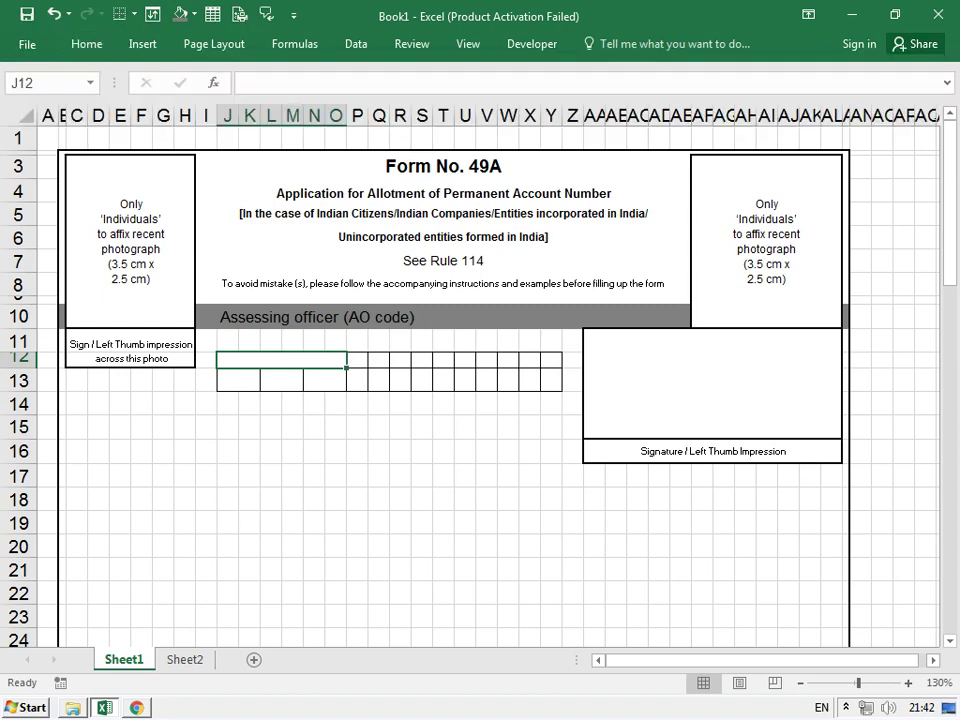
click(335, 592)
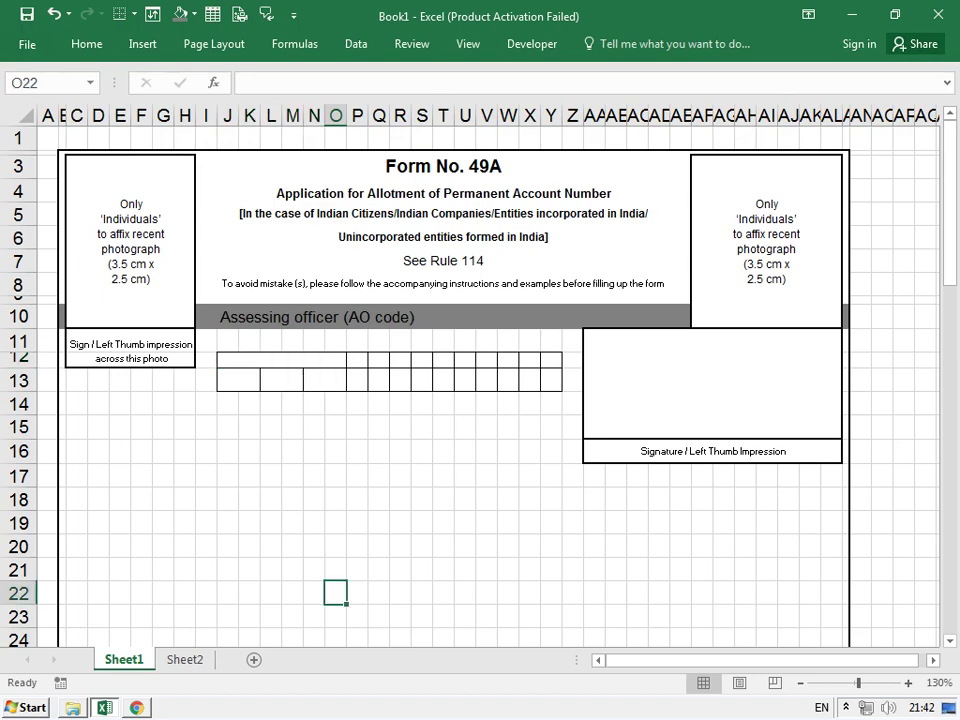
click(292, 426)
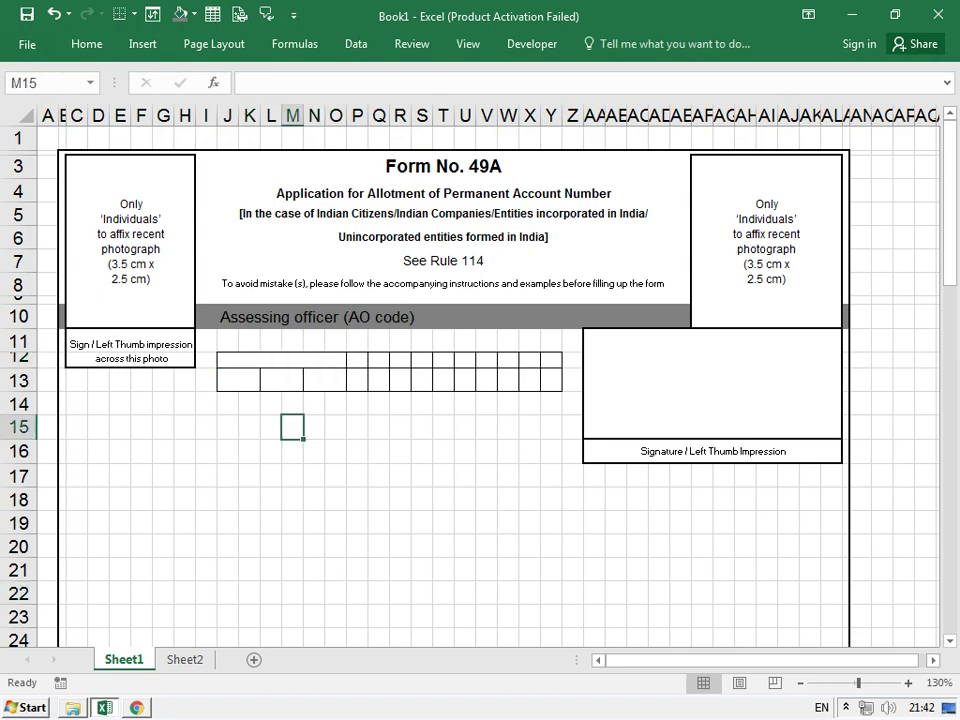
Merge P13:Q13 and R13:S13 into wider boxes, and P12:S12 into one centred header cell
key(alt+Tab)
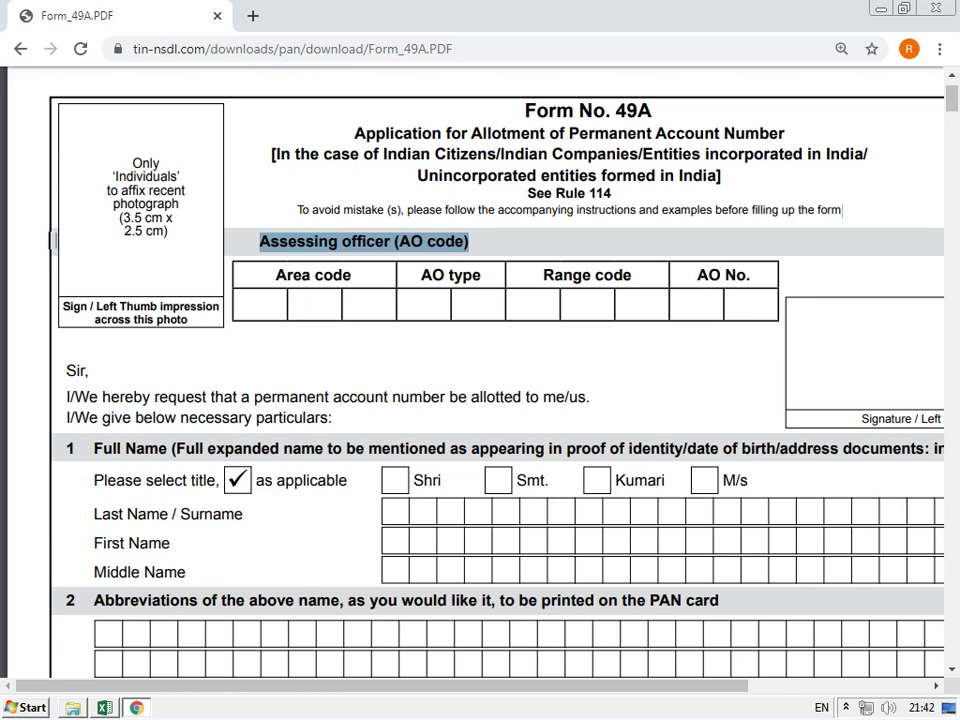
key(alt+Tab)
key(alt+Tab)
key(alt+Tab)
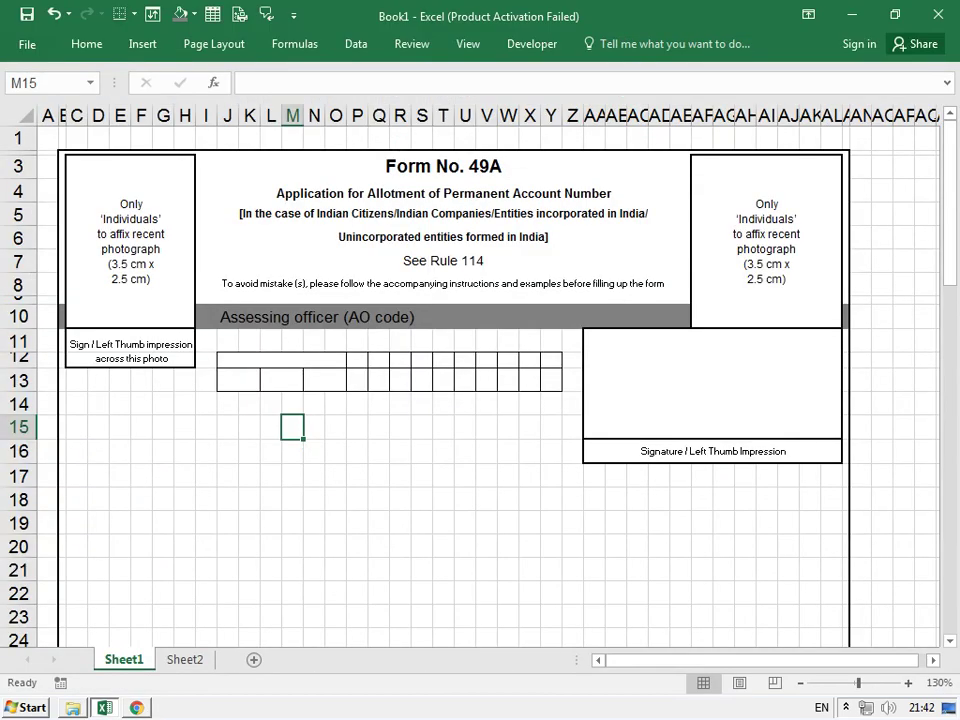
drag(356, 380, 378, 380)
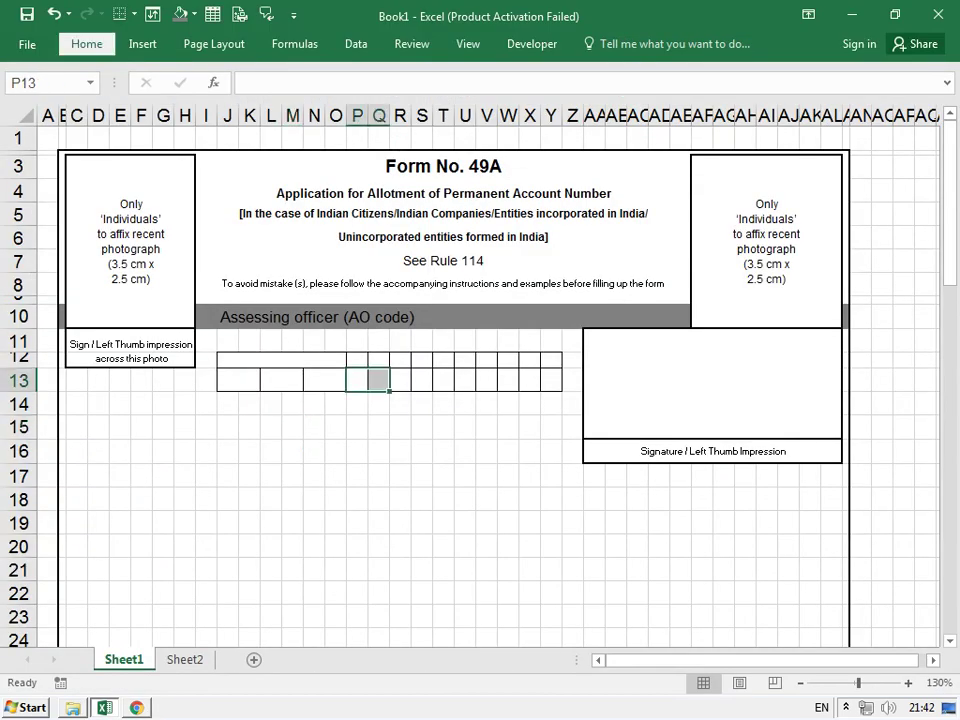
click(87, 44)
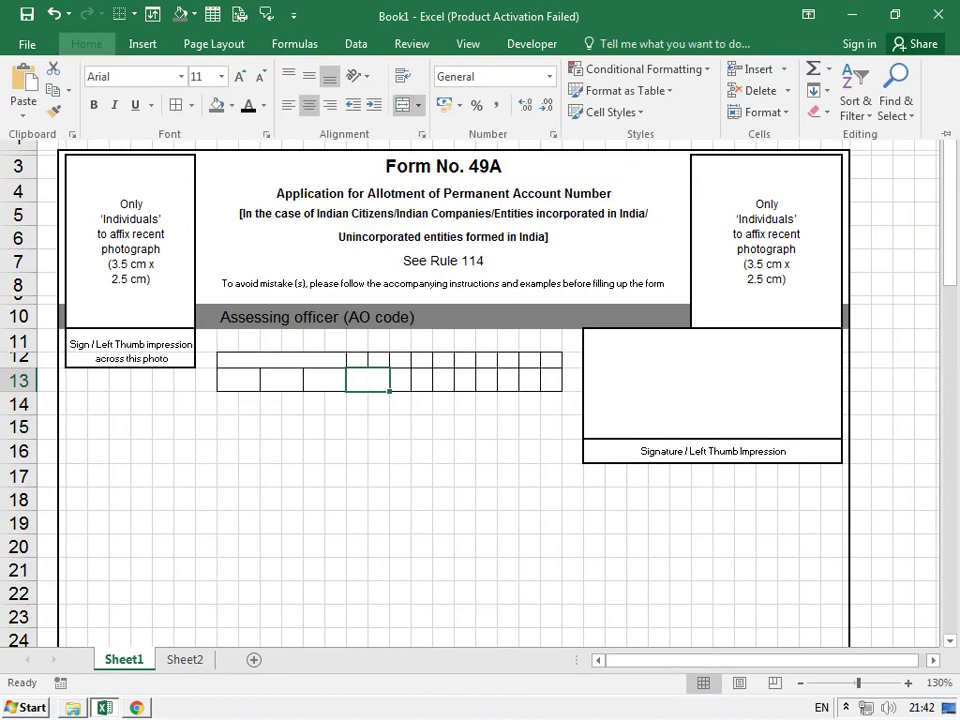
drag(400, 380, 421, 380)
click(87, 44)
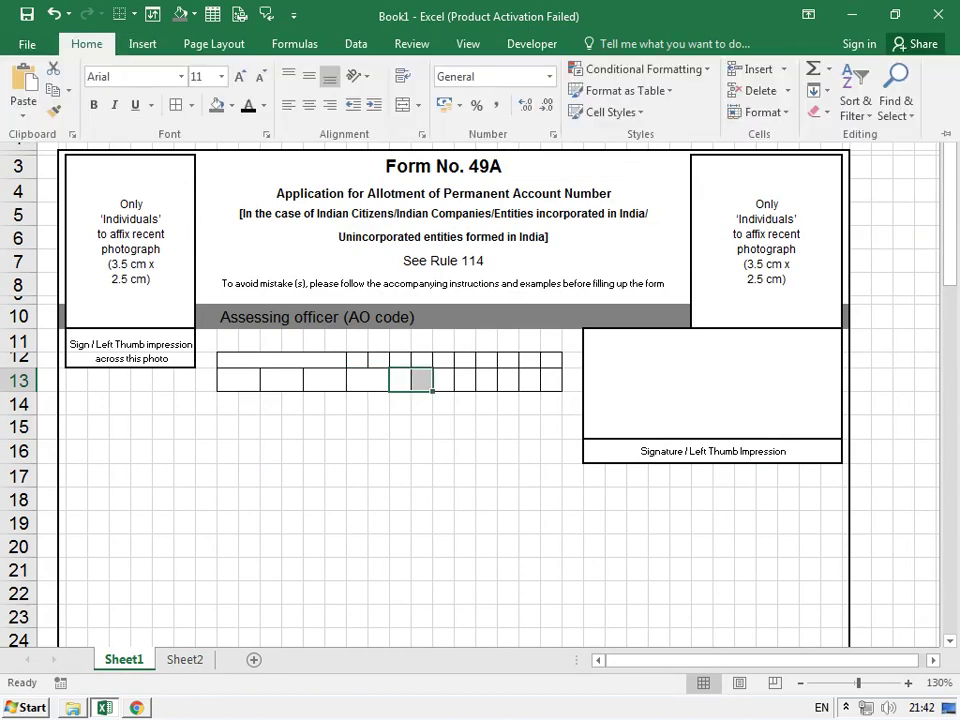
drag(357, 358, 422, 358)
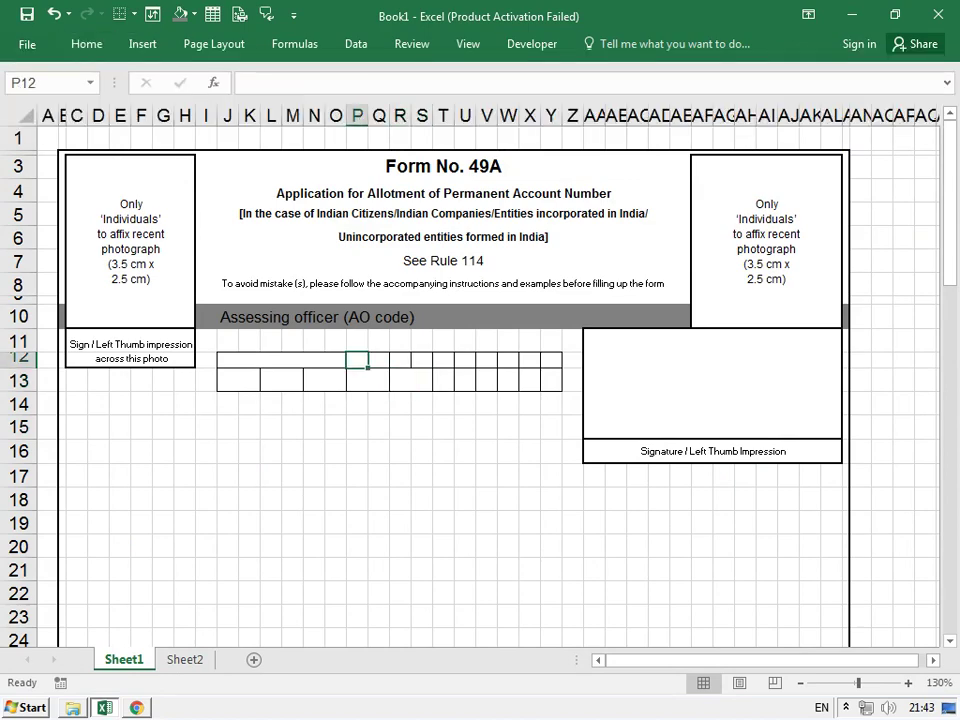
click(87, 44)
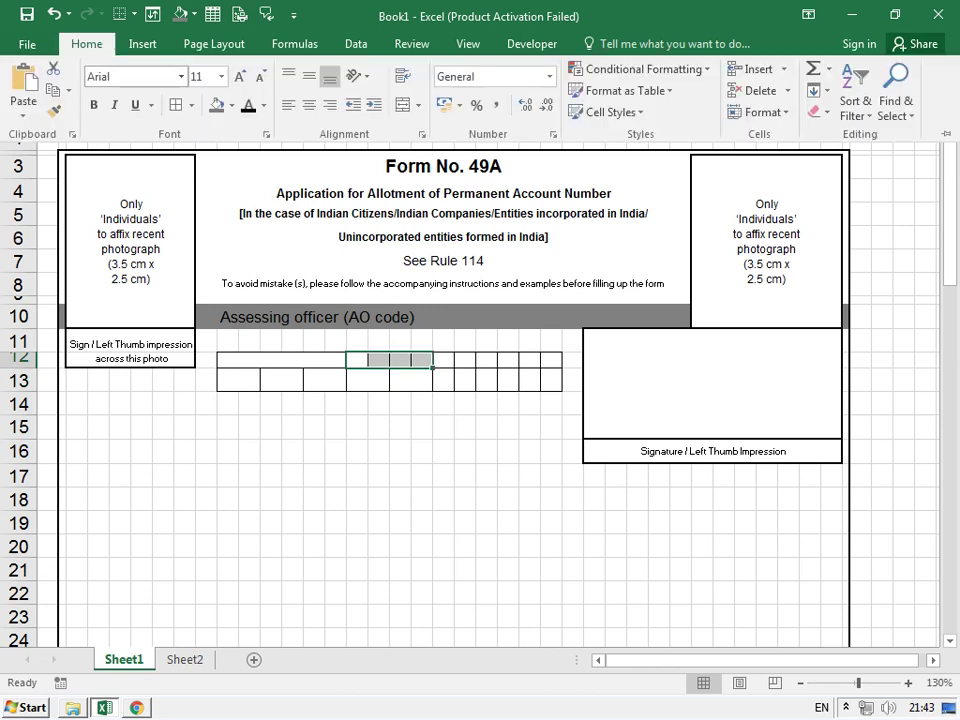
click(403, 104)
click(378, 522)
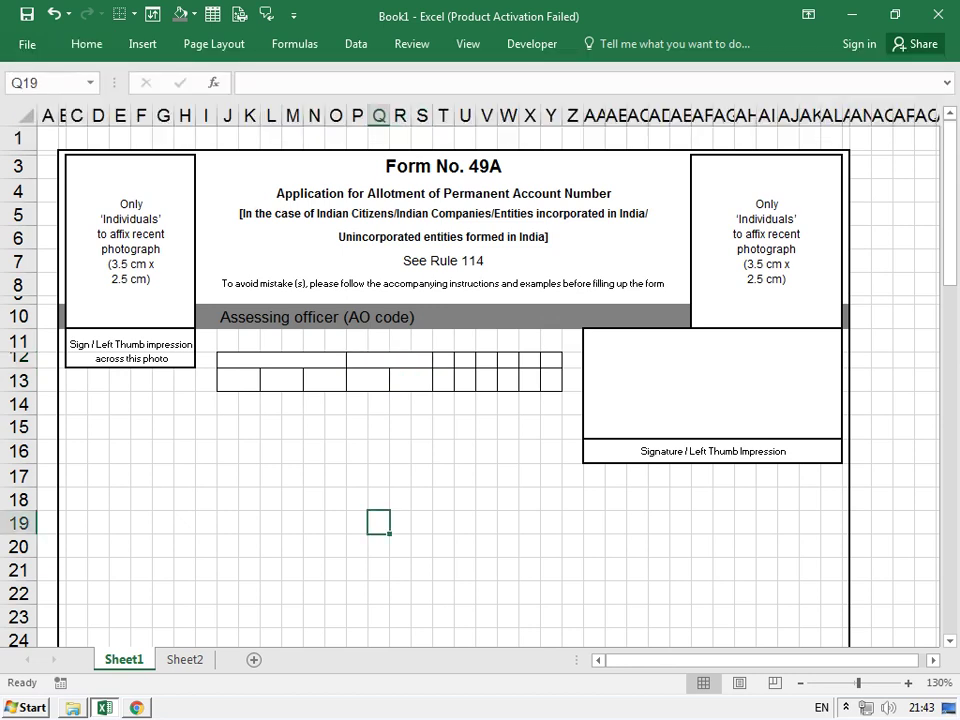
key(alt+Tab)
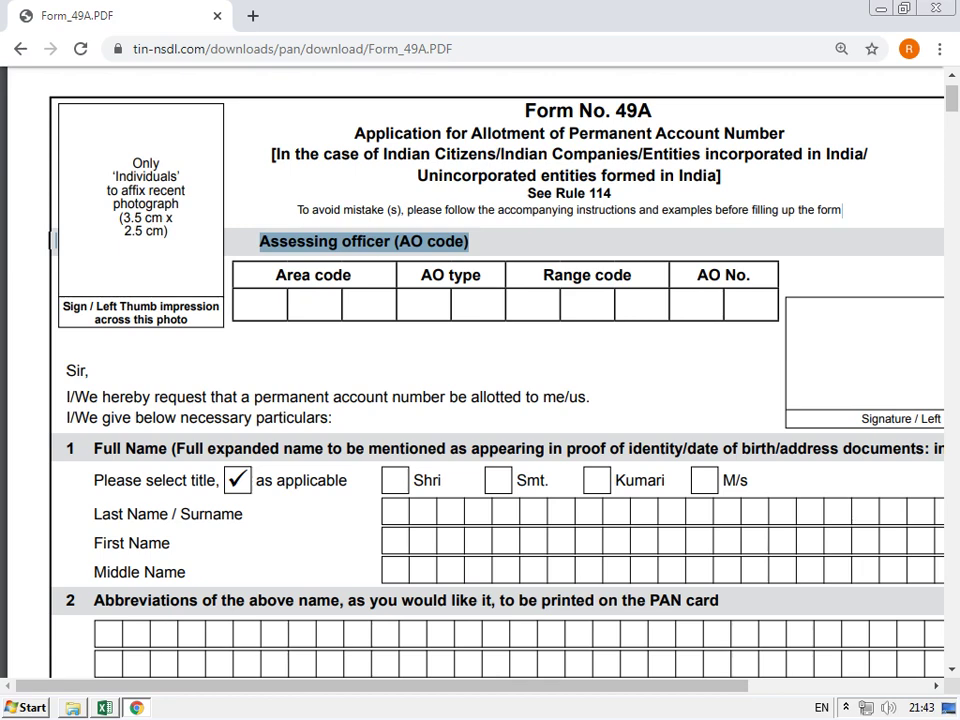
key(alt+Tab)
Copy the J12:O13 three-box group and paste it at T12
drag(230, 358, 325, 380)
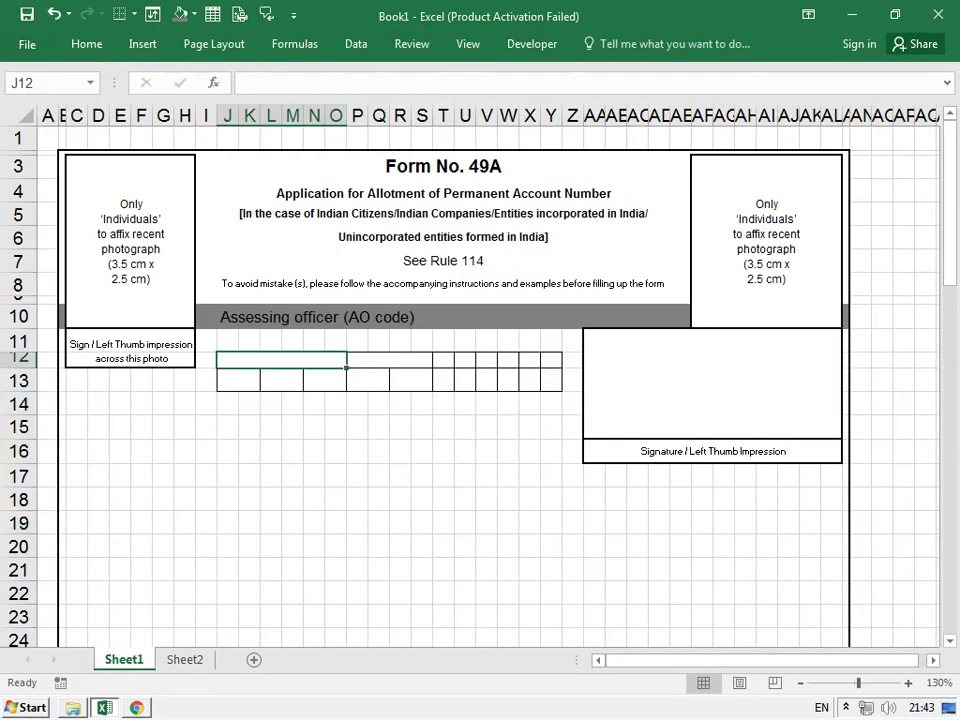
key(ctrl+c)
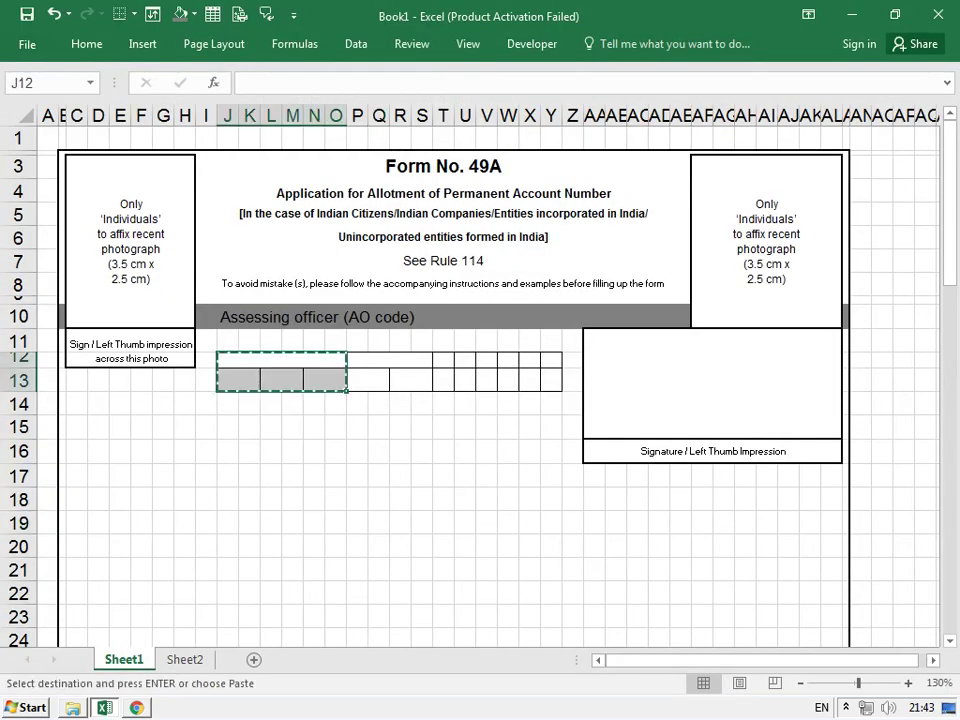
click(443, 360)
key(ctrl+v)
click(443, 475)
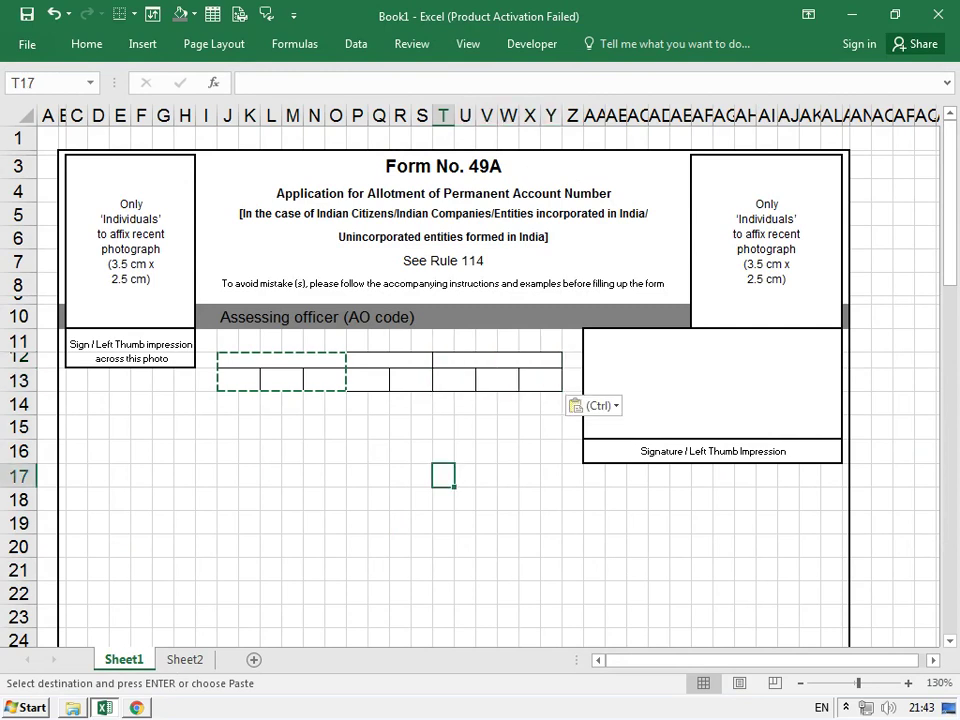
key(Escape)
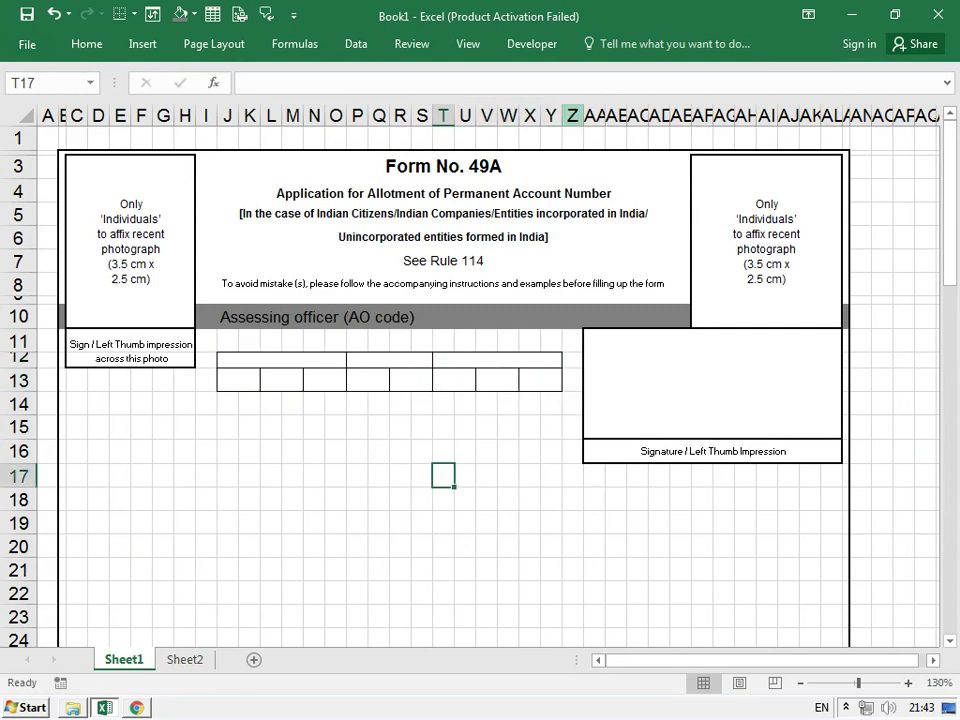
Insert extra columns at column Z to widen the form
click(572, 116)
key(ctrl+plus)
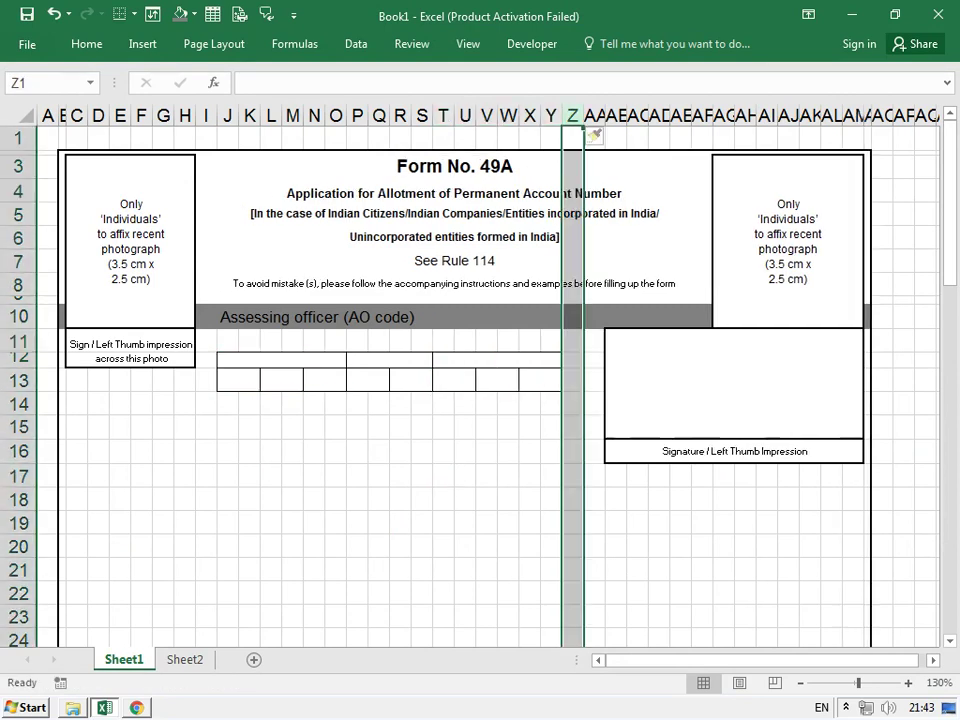
key(ctrl+plus)
click(486, 498)
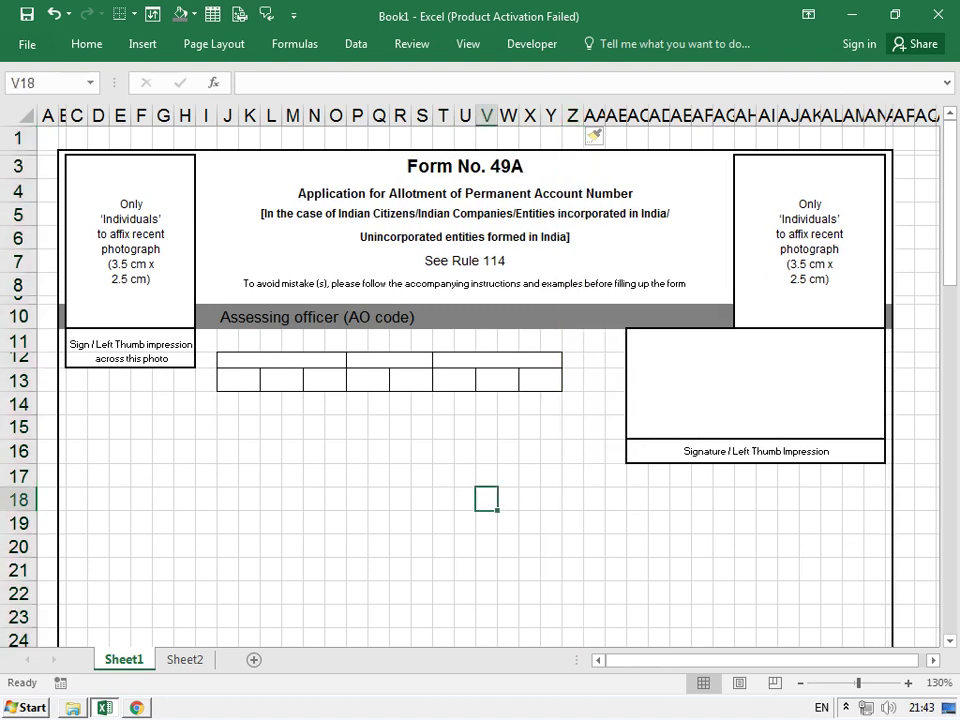
click(572, 360)
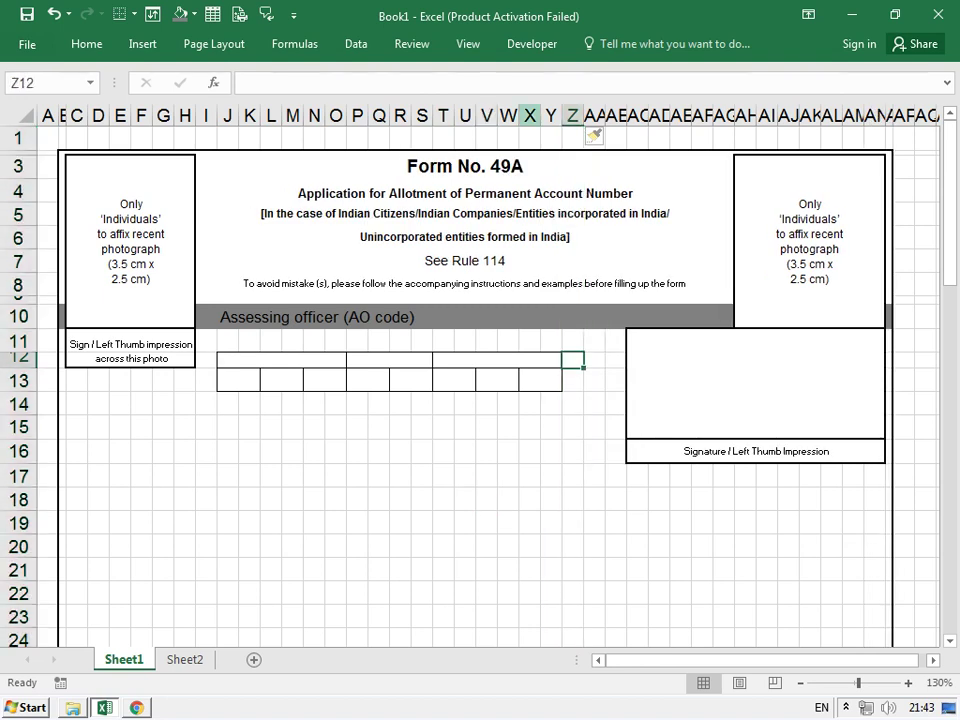
key(ctrl+space)
key(ctrl+plus)
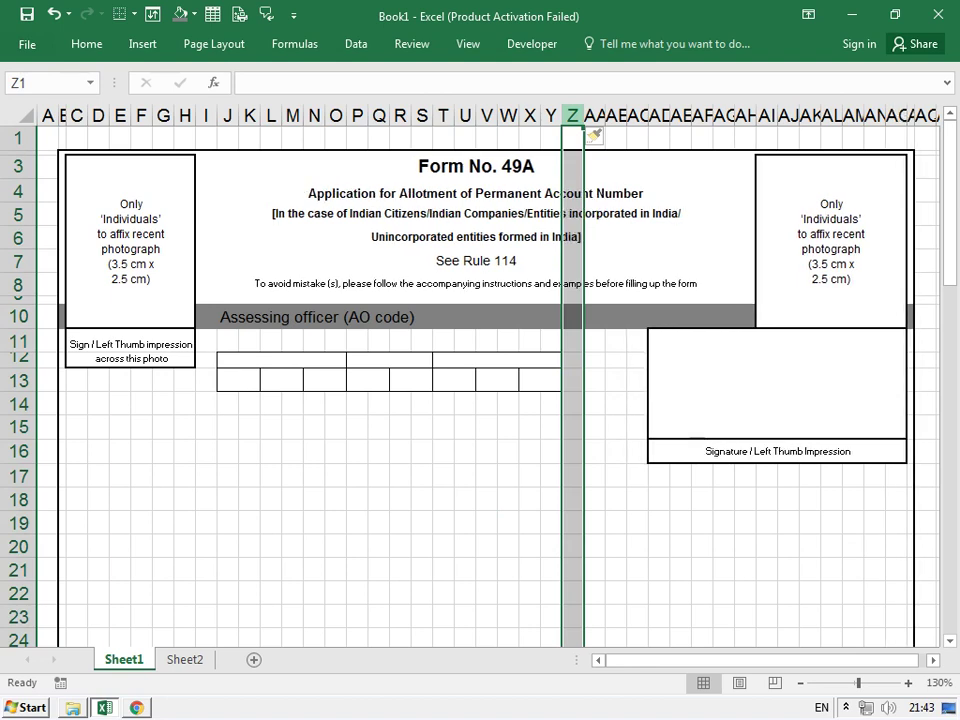
key(ctrl+plus)
click(486, 546)
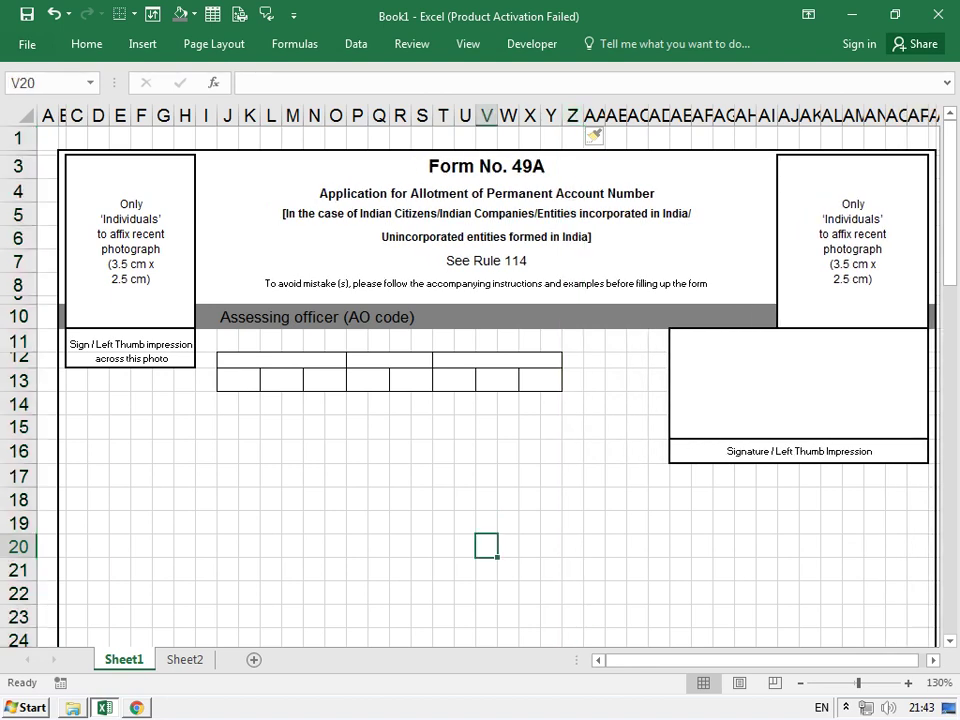
Copy the P12:S13 two-box group and paste it at Z12
click(389, 370)
key(ctrl+c)
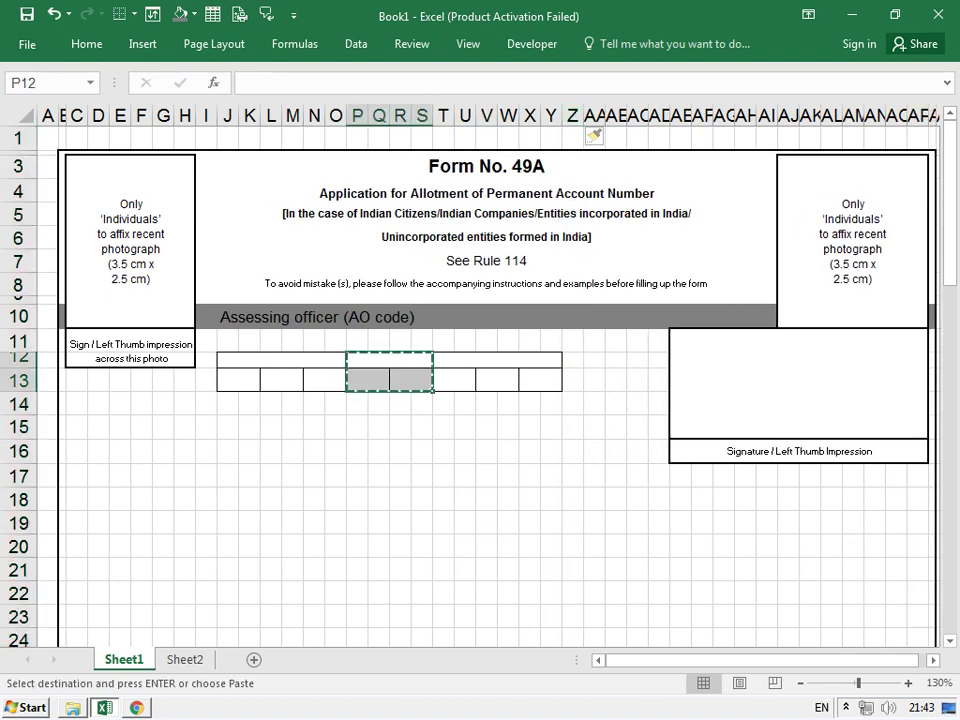
click(572, 358)
key(ctrl+v)
click(572, 475)
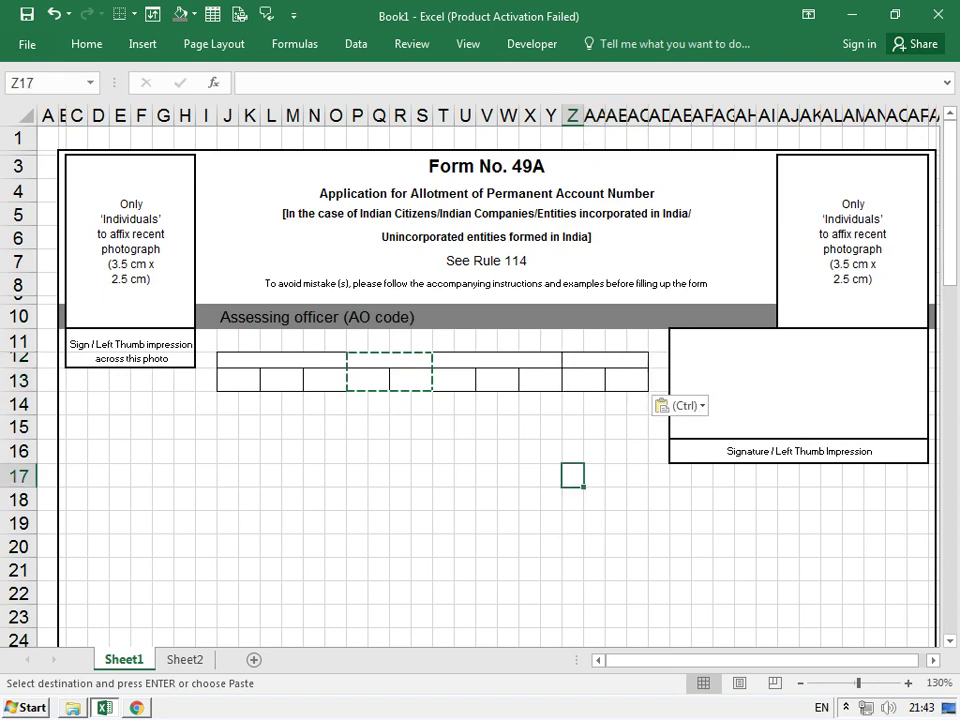
key(Escape)
key(alt+Tab)
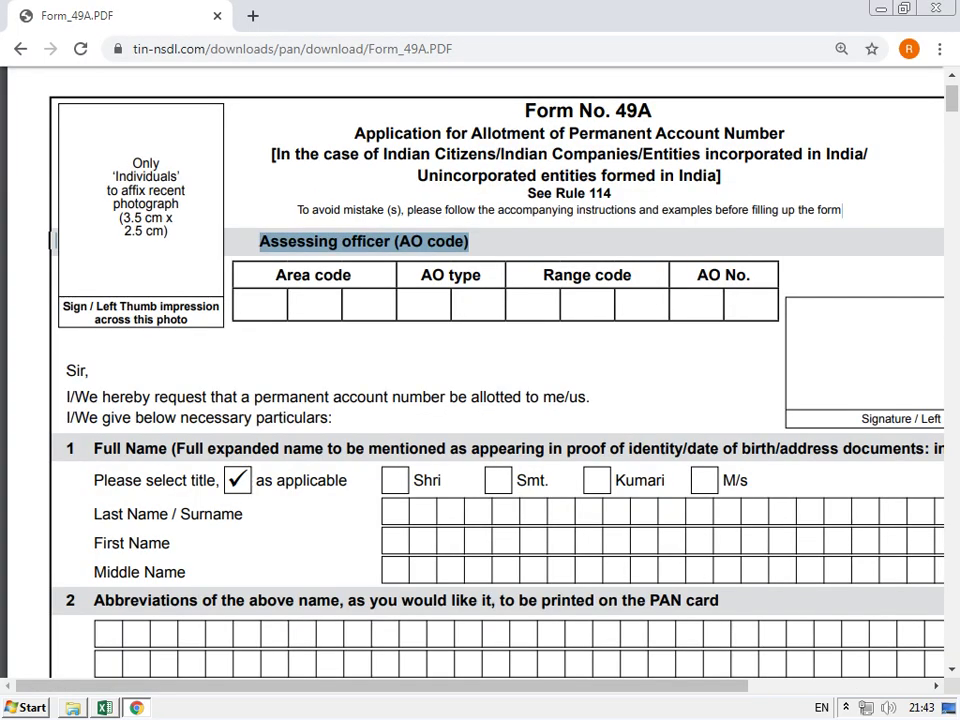
Enter 'Area cod' in merged cell J12, following the PDF's Area code heading
key(alt+Tab)
key(alt+Tab)
drag(276, 275, 343, 275)
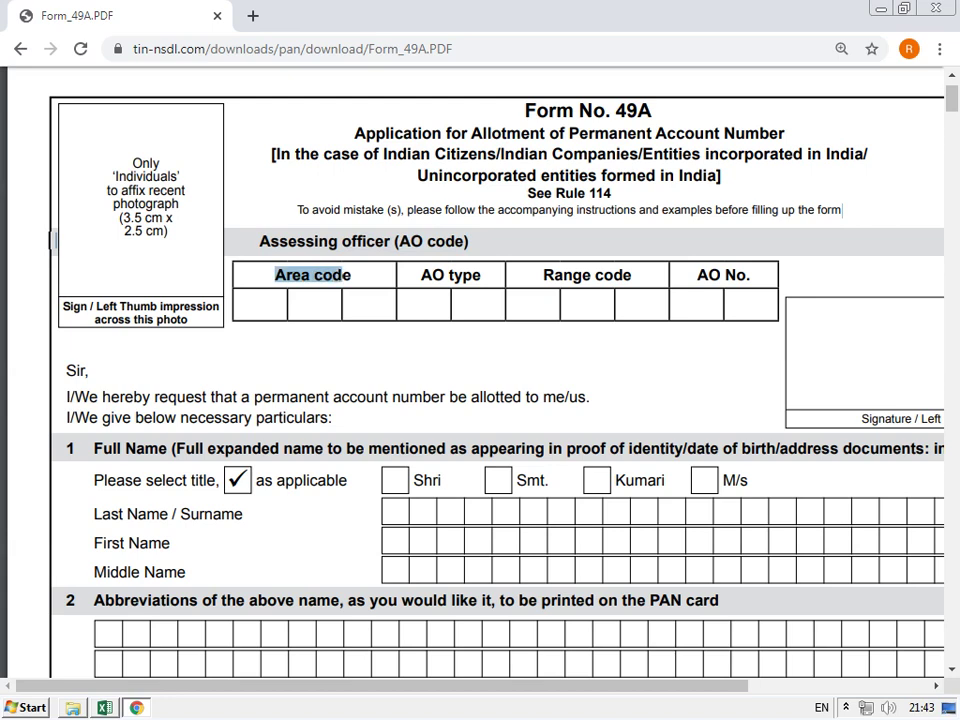
key(alt+Tab)
click(281, 359)
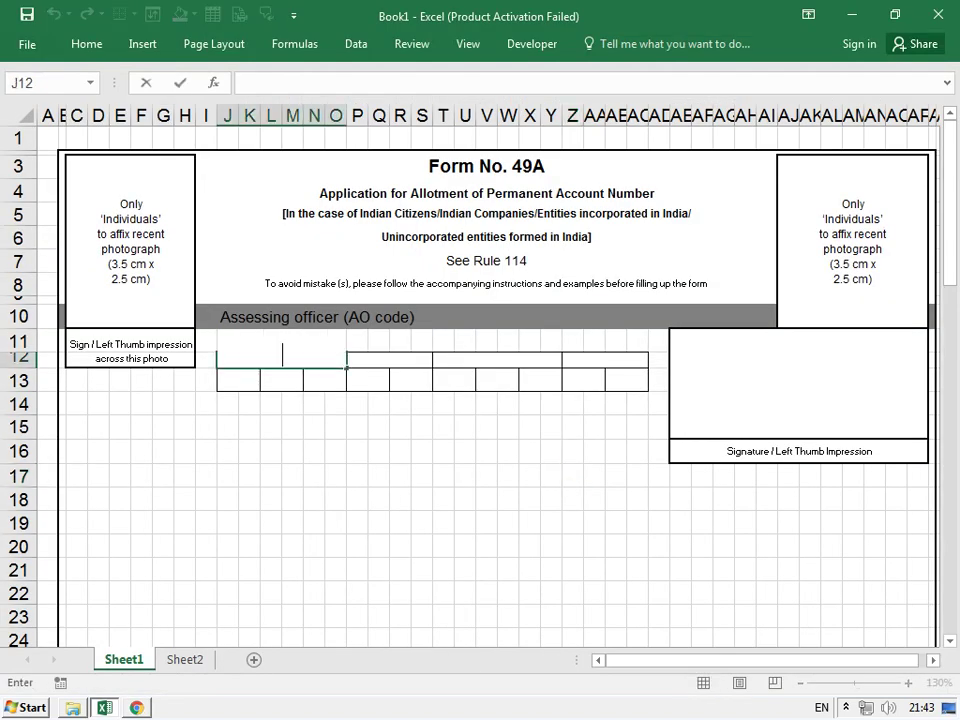
text(Area cod)
key(Return)
click(281, 359)
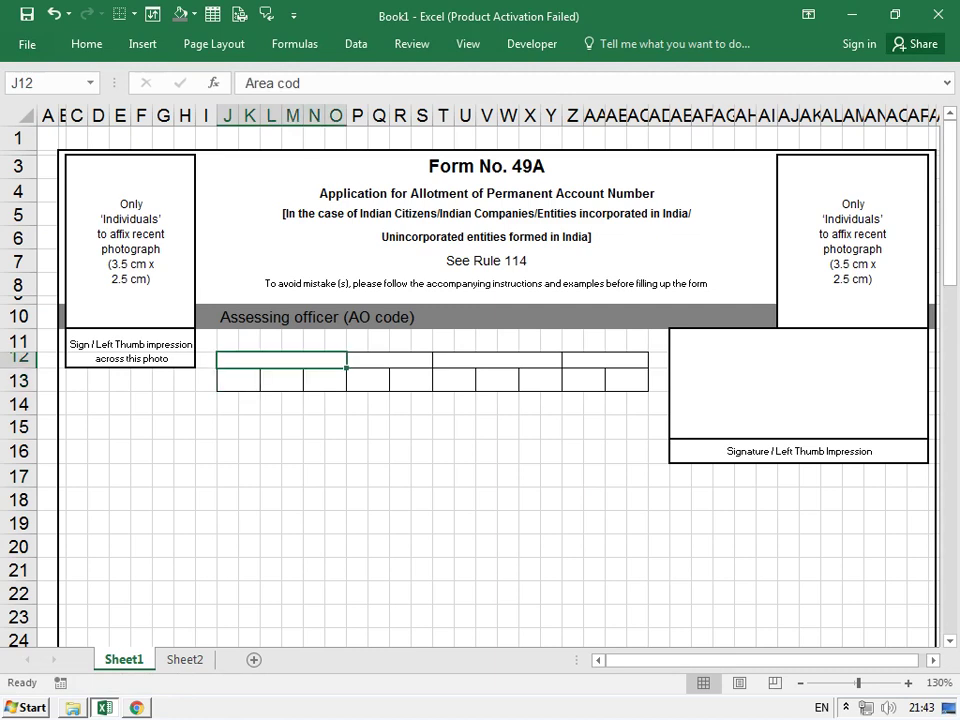
click(87, 44)
click(313, 569)
Correct the J12 label to 'Area code' and decrease its font size one step
double_click(280, 360)
text(E)
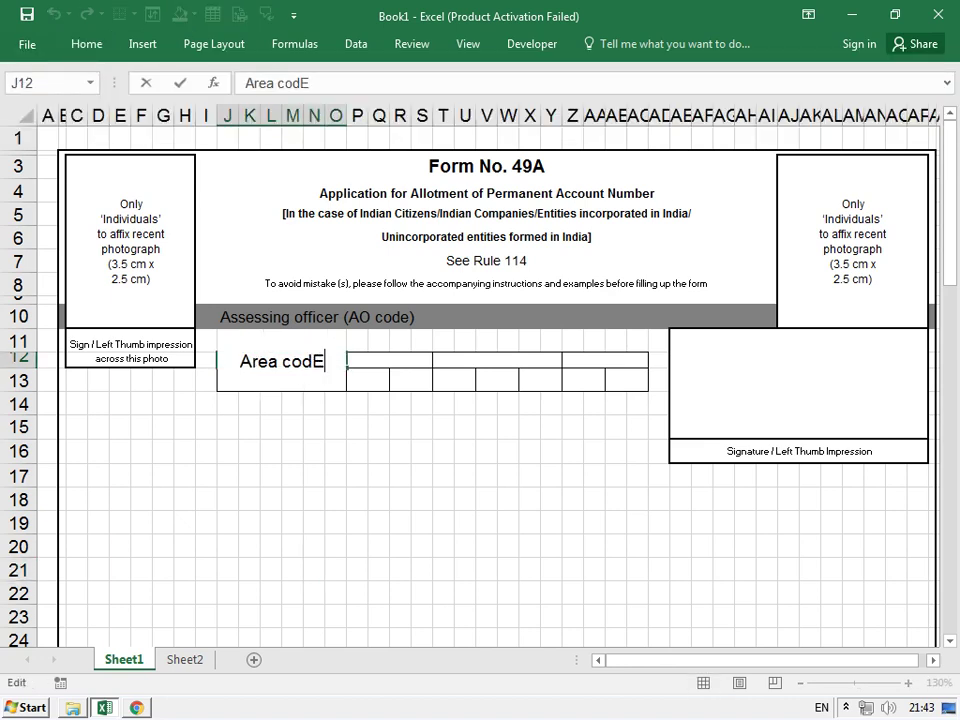
click(400, 475)
double_click(280, 360)
key(BackSpace)
text(e)
key(Return)
click(280, 360)
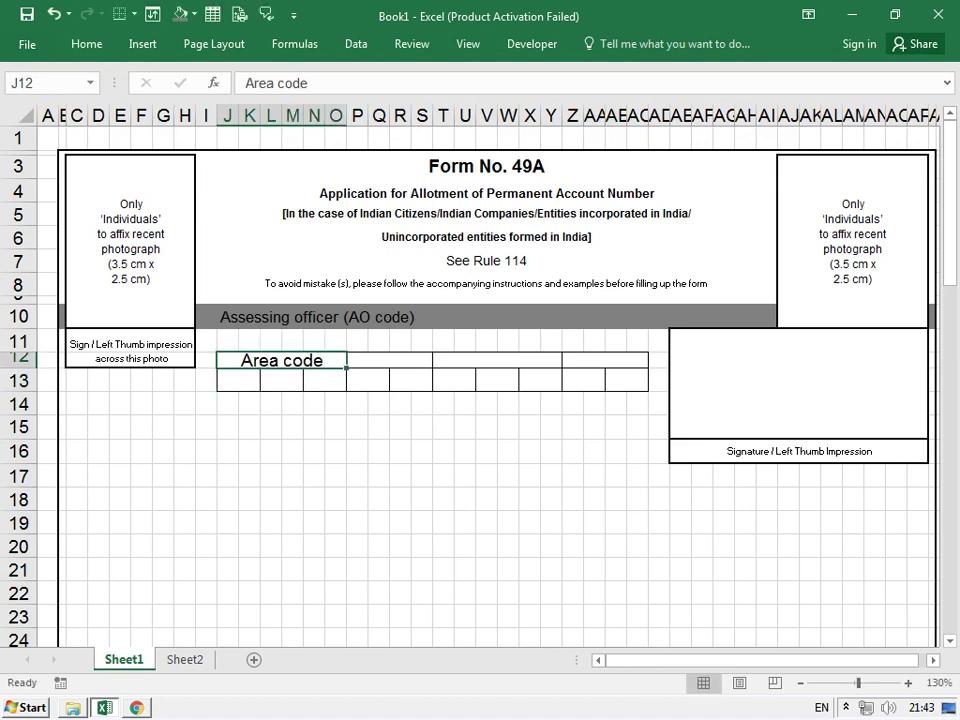
click(86, 44)
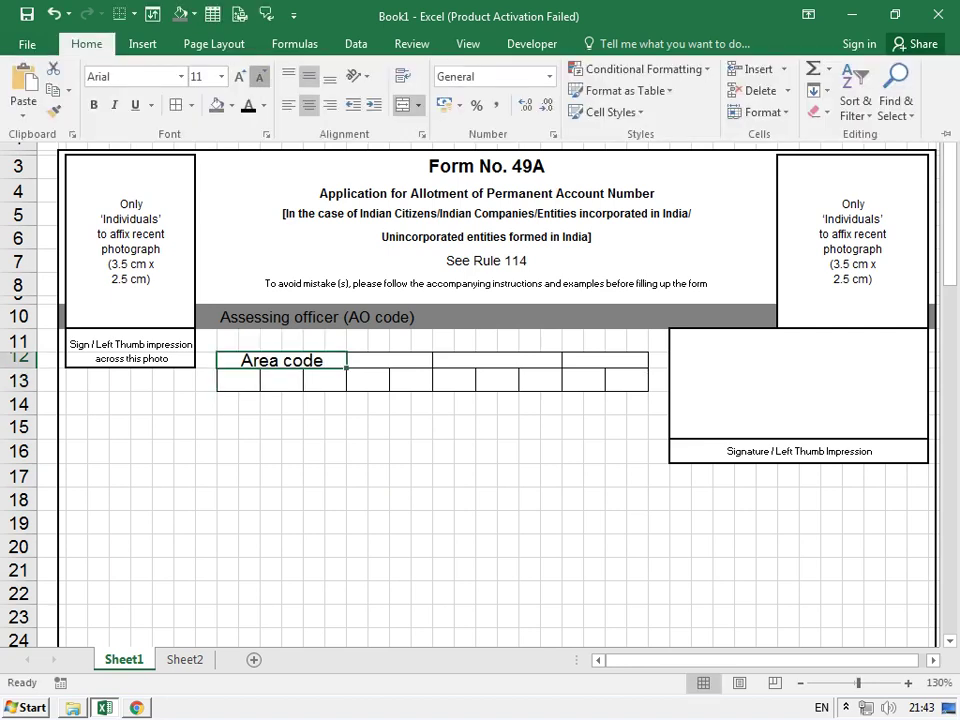
click(259, 76)
click(249, 451)
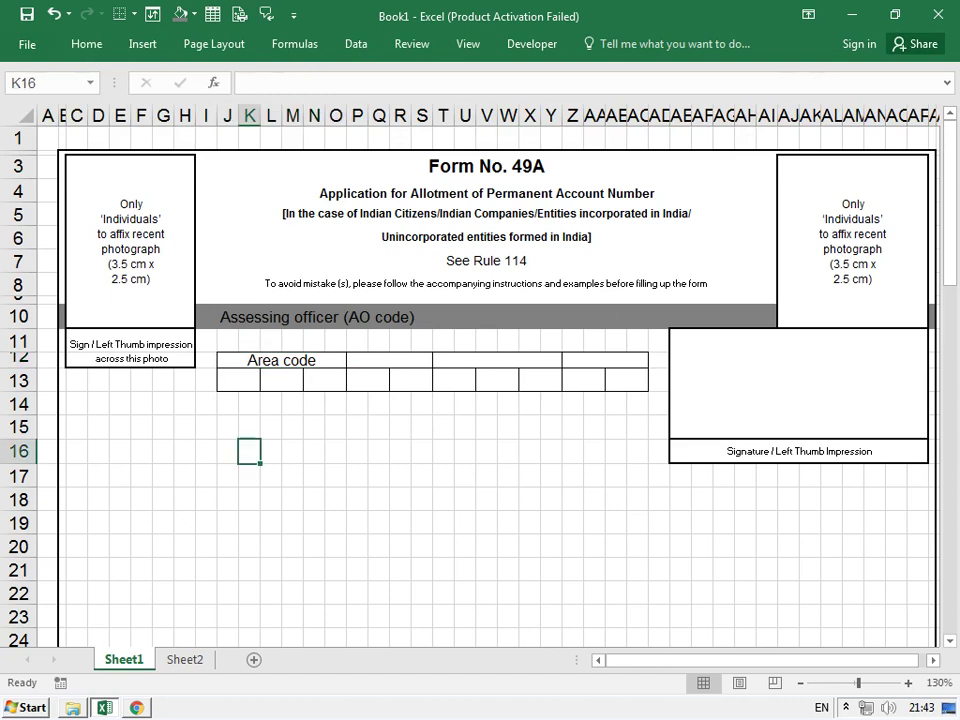
click(227, 498)
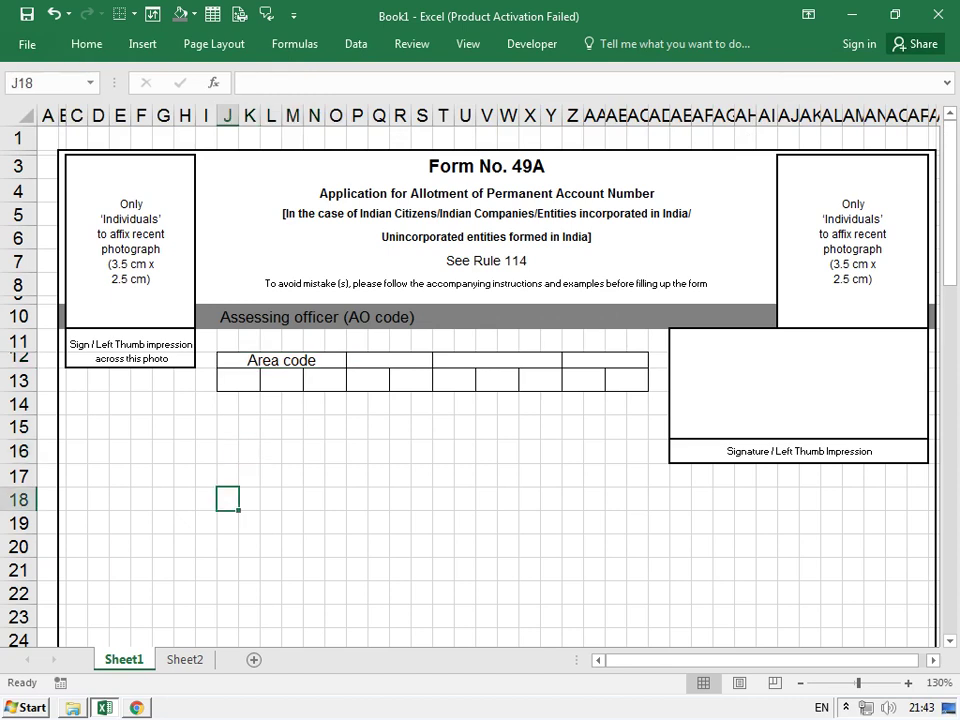
key(alt+Tab)
key(alt+Tab)
click(846, 707)
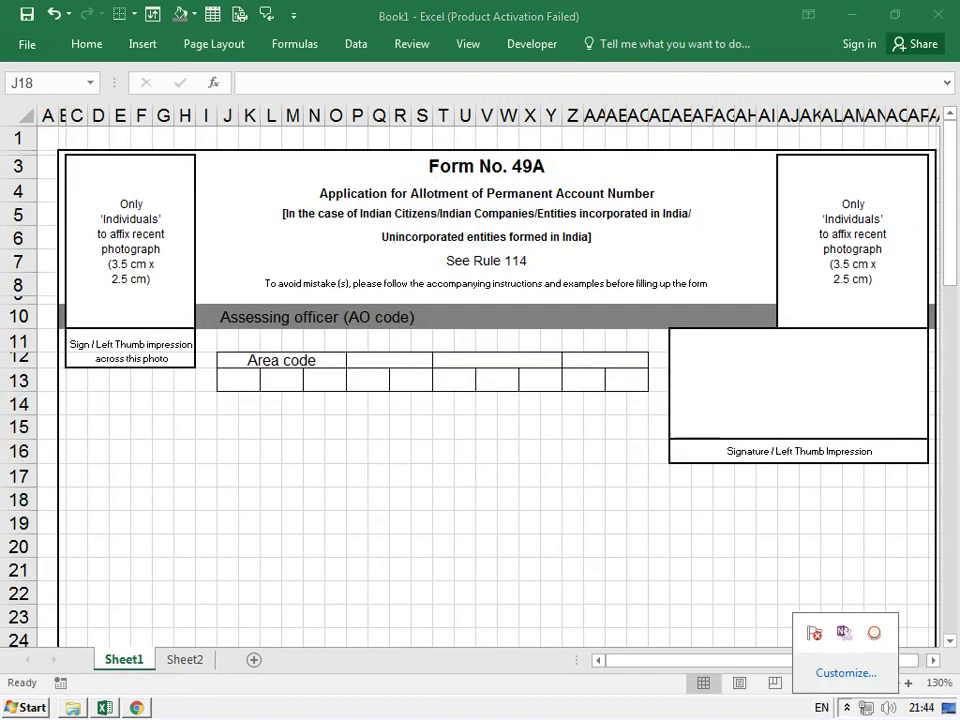